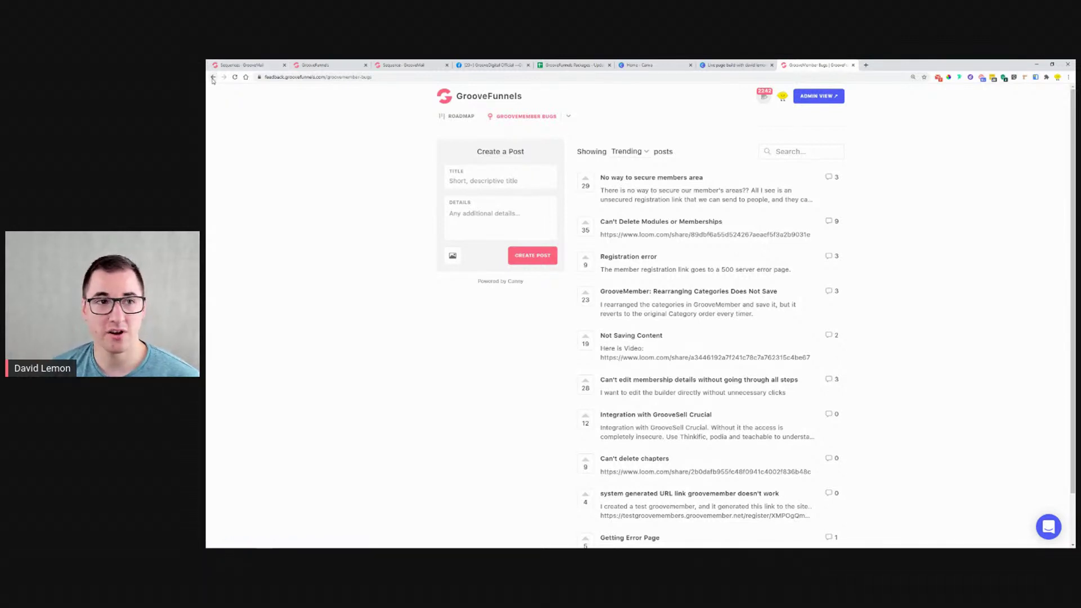
# Return to the feedback overview and open the GrooveMail Bugs board.
pyautogui.click(213, 77)
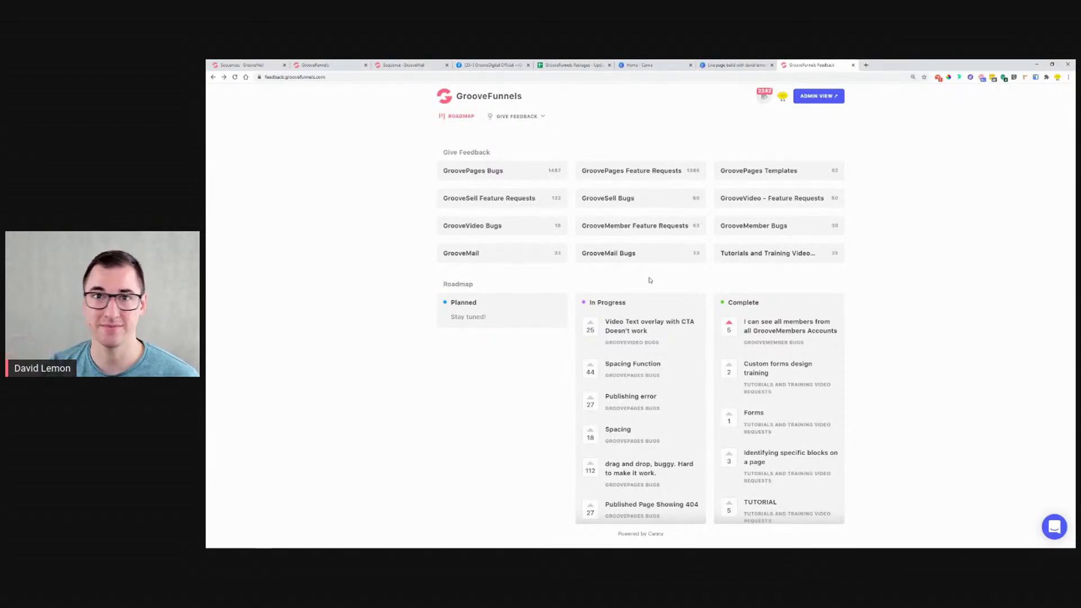
pyautogui.click(642, 259)
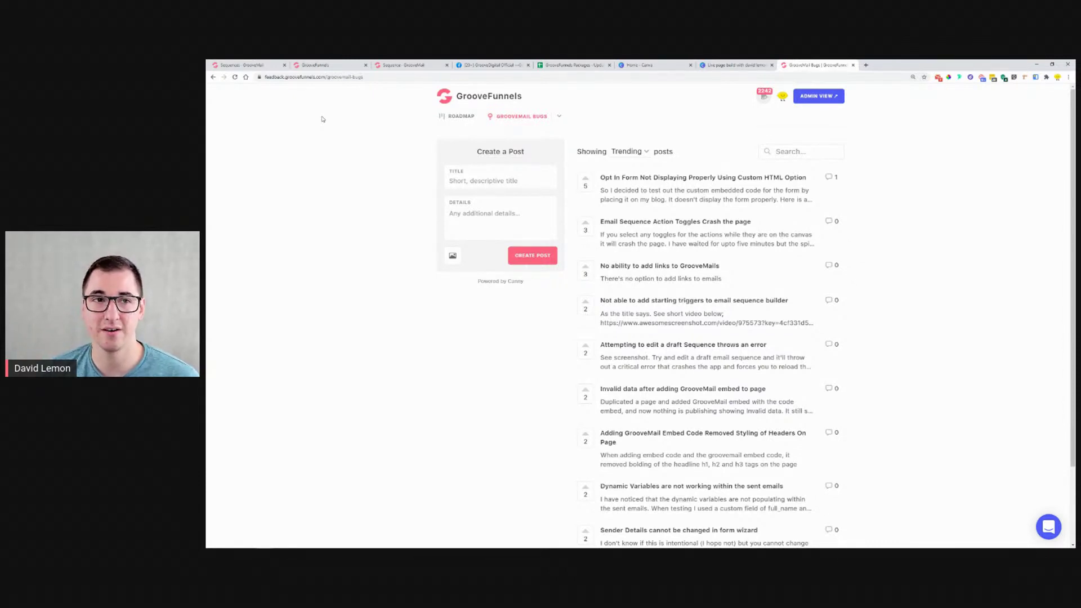
# Select the feedback site's web address, then switch to the Sequences - GrooveMail tab.
pyautogui.moveTo(280, 76); pyautogui.dragTo(313, 135)
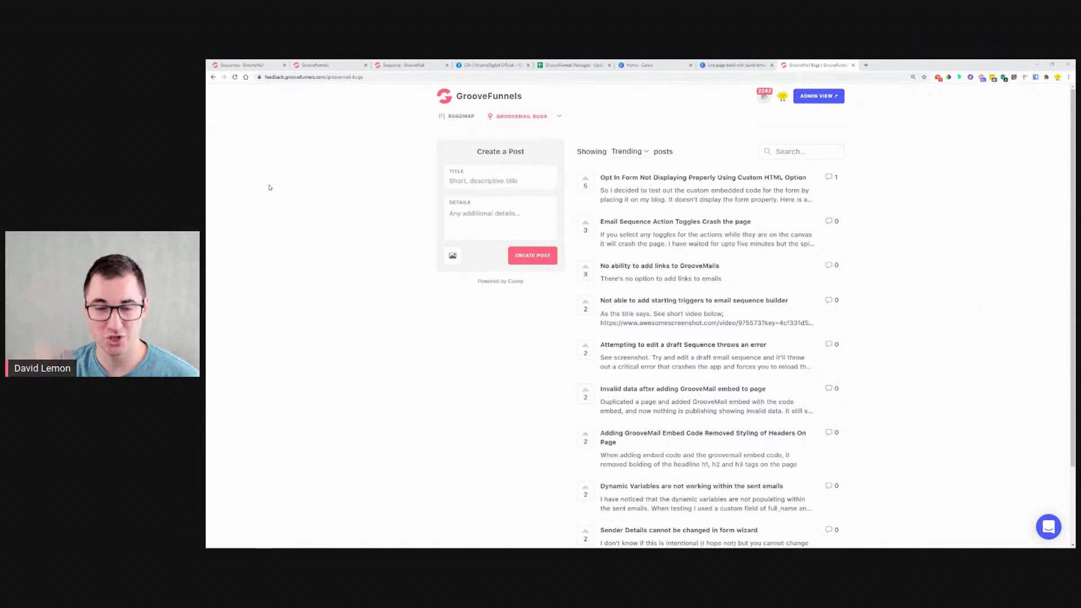
pyautogui.click(248, 65)
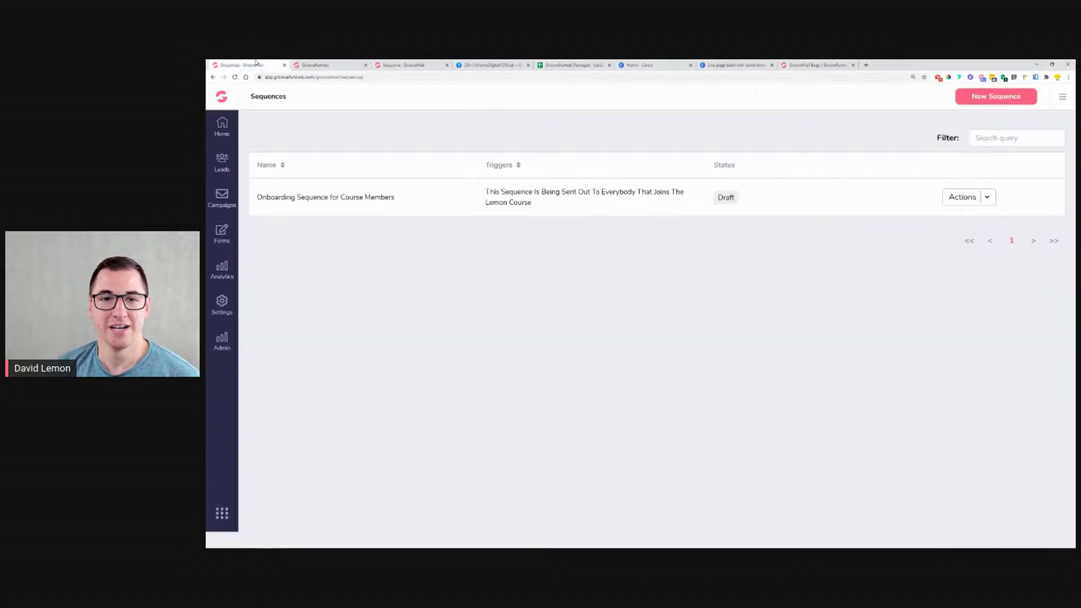
# Reach the GrooveMail dashboard from the GrooveFunnels home page and open its date range picker.
pyautogui.click(225, 99)
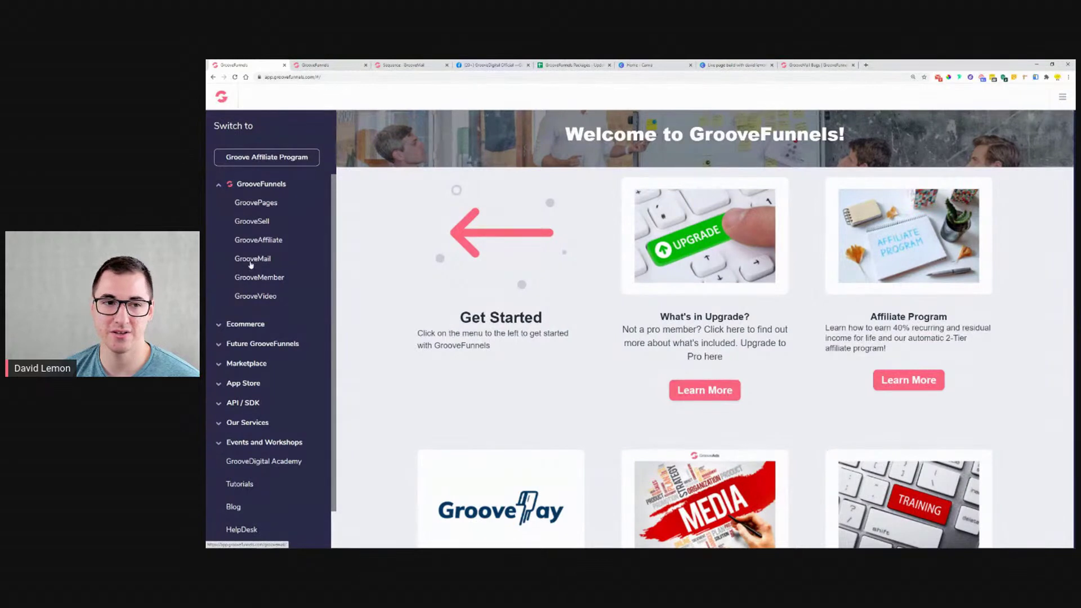
pyautogui.click(257, 263)
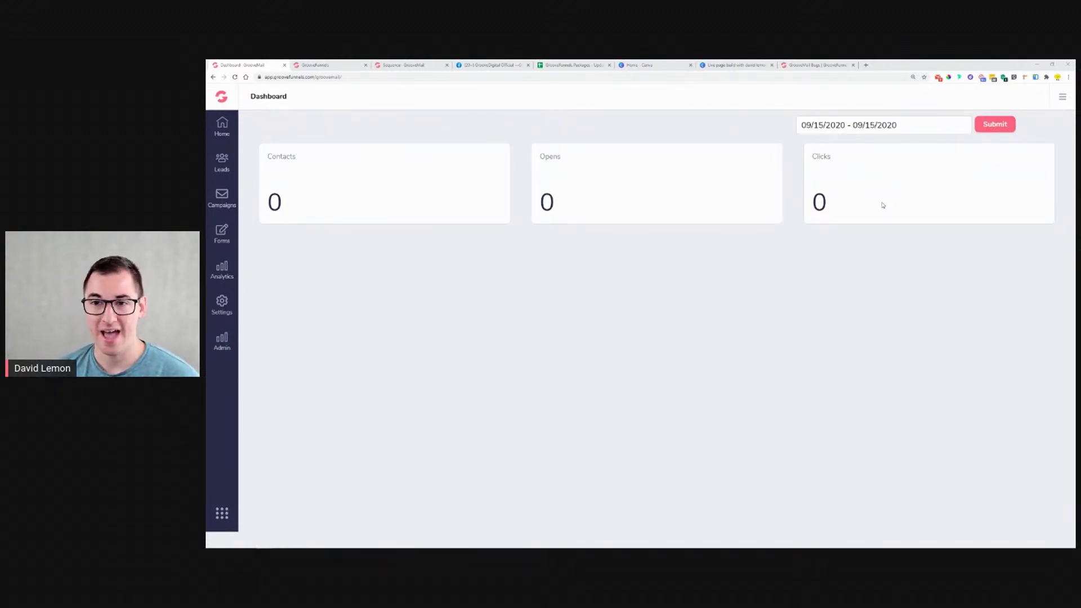
pyautogui.click(885, 134)
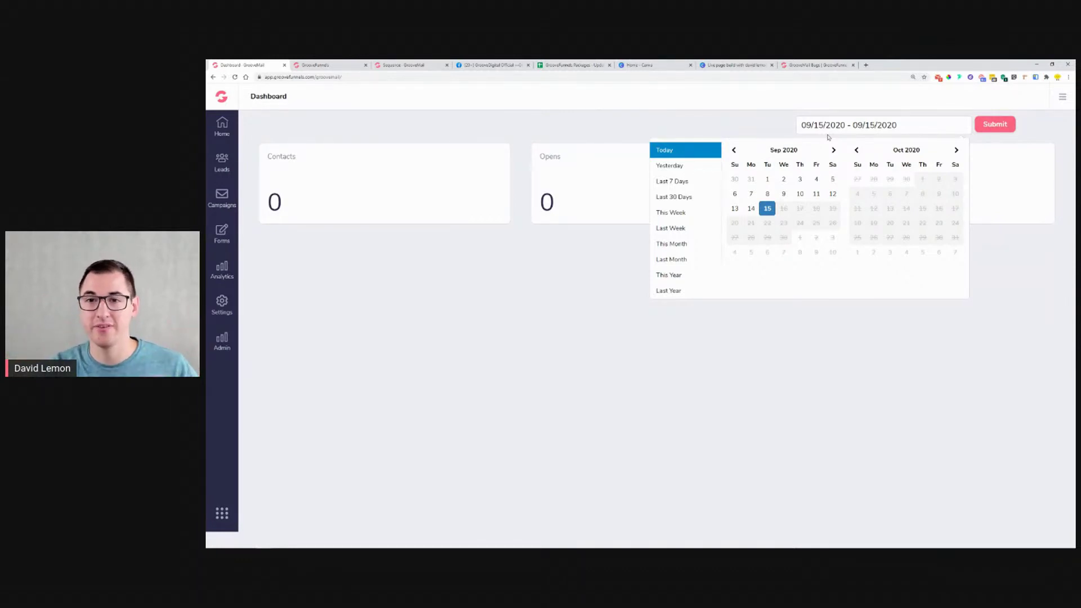
# Set the dashboard range to 09/01/2020 – 09/15/2020 and expand the Leads sidebar menu.
pyautogui.click(768, 179)
pyautogui.click(769, 209)
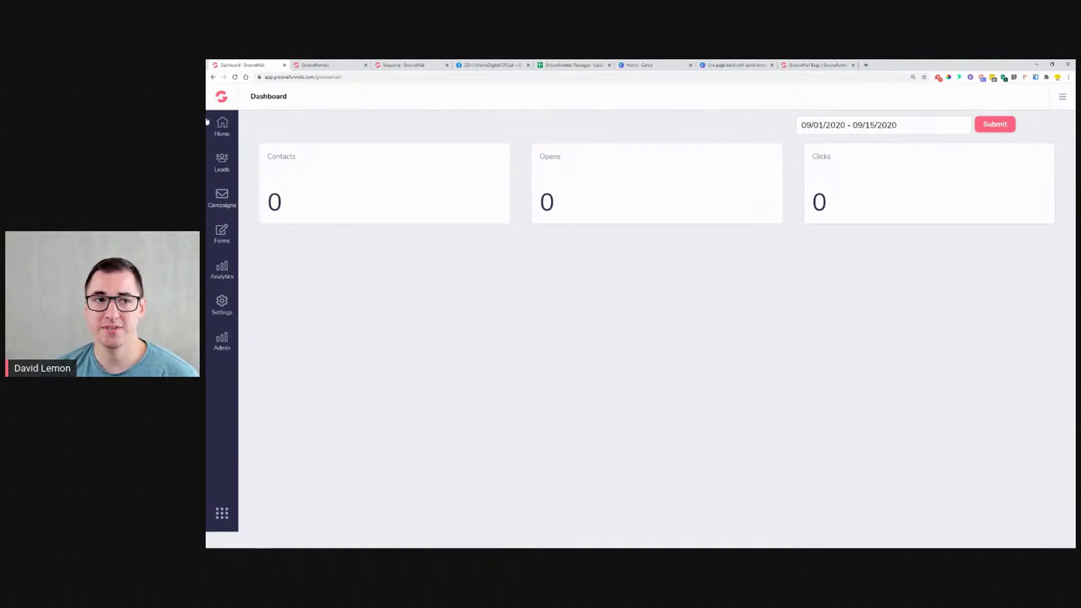
pyautogui.click(220, 164)
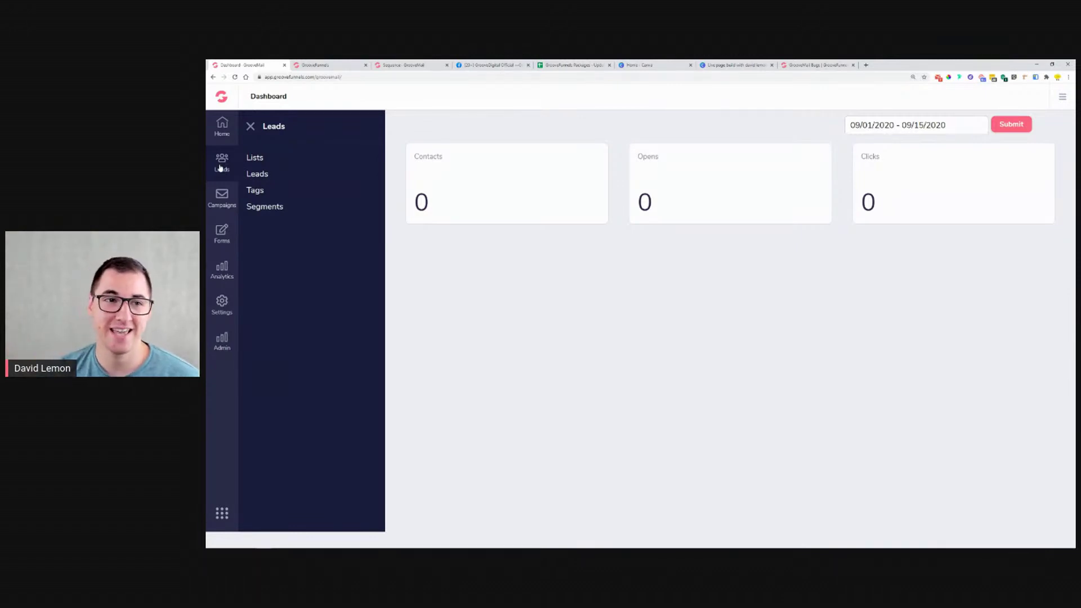
# On the Lists page, delete the Newsletter subscribers list.
pyautogui.click(255, 163)
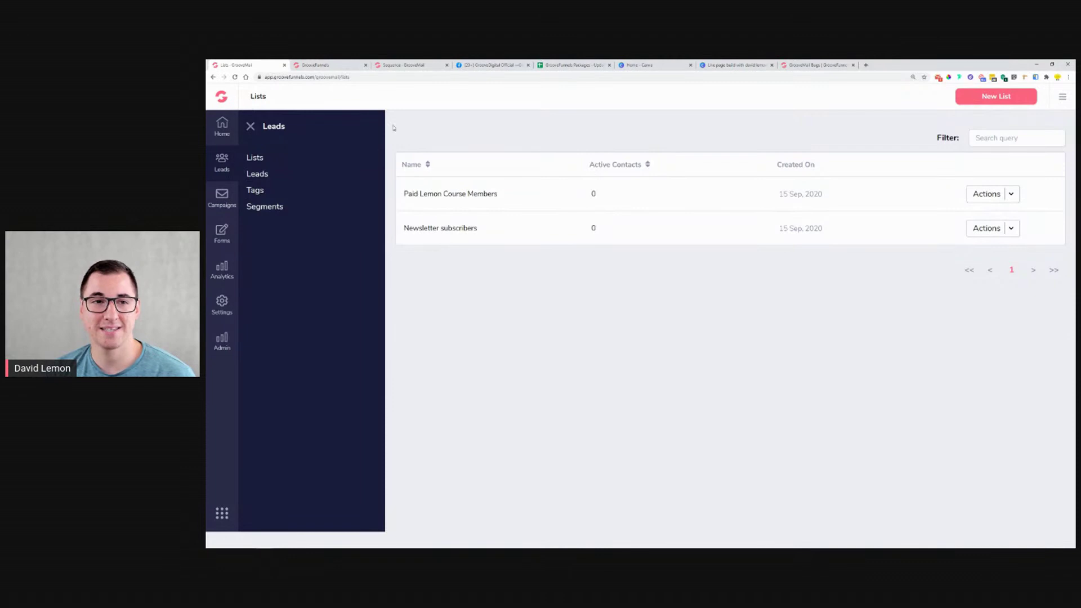
pyautogui.click(251, 127)
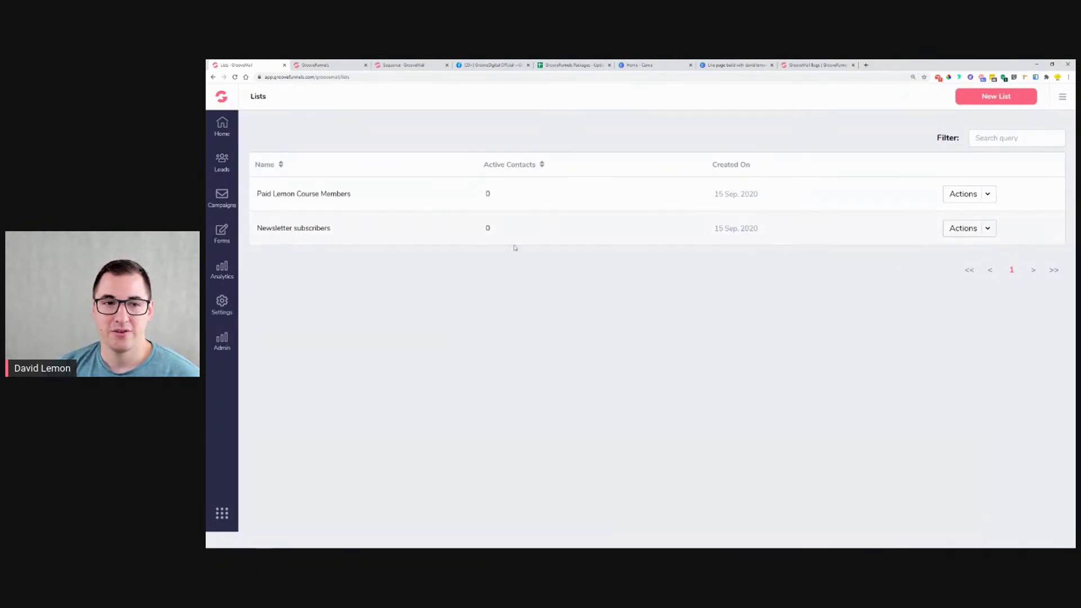
pyautogui.click(988, 231)
pyautogui.click(969, 270)
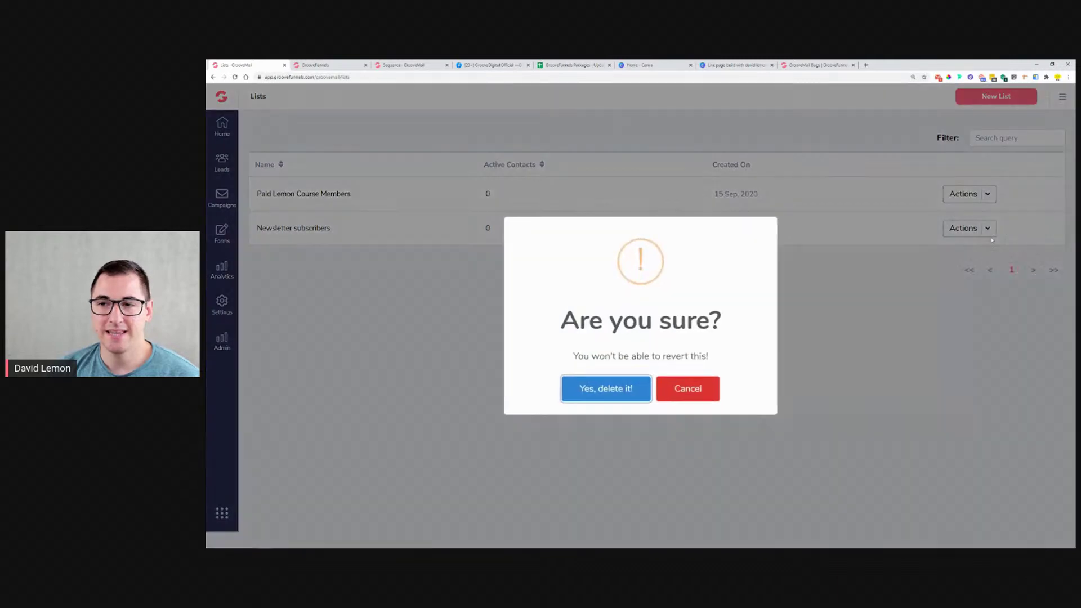
pyautogui.click(619, 391)
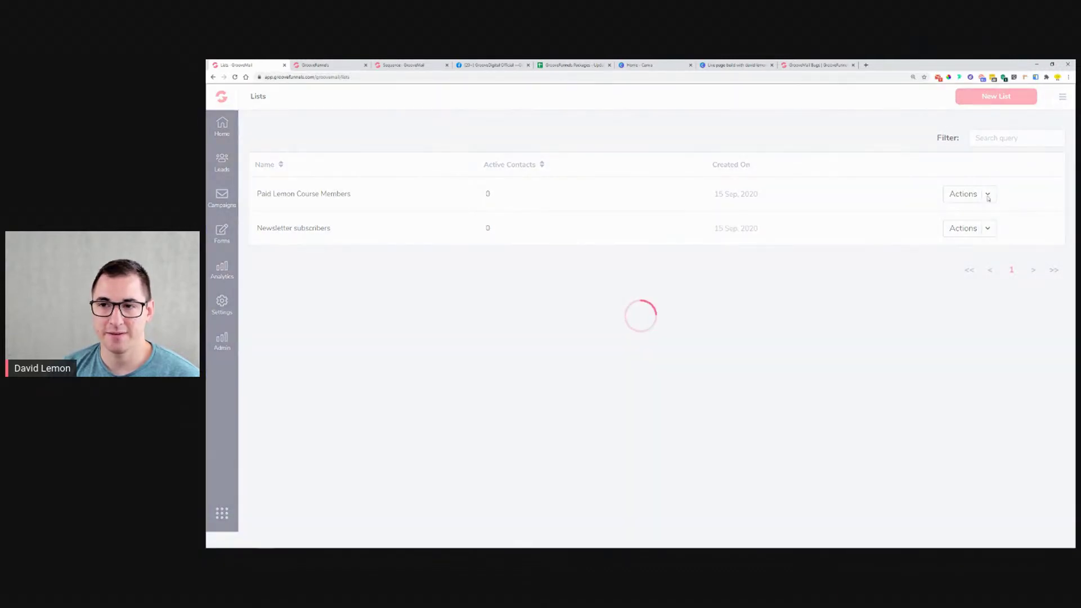
# Delete the Paid Lemon Course Members list as well, then start a new list.
pyautogui.click(988, 195)
pyautogui.click(966, 238)
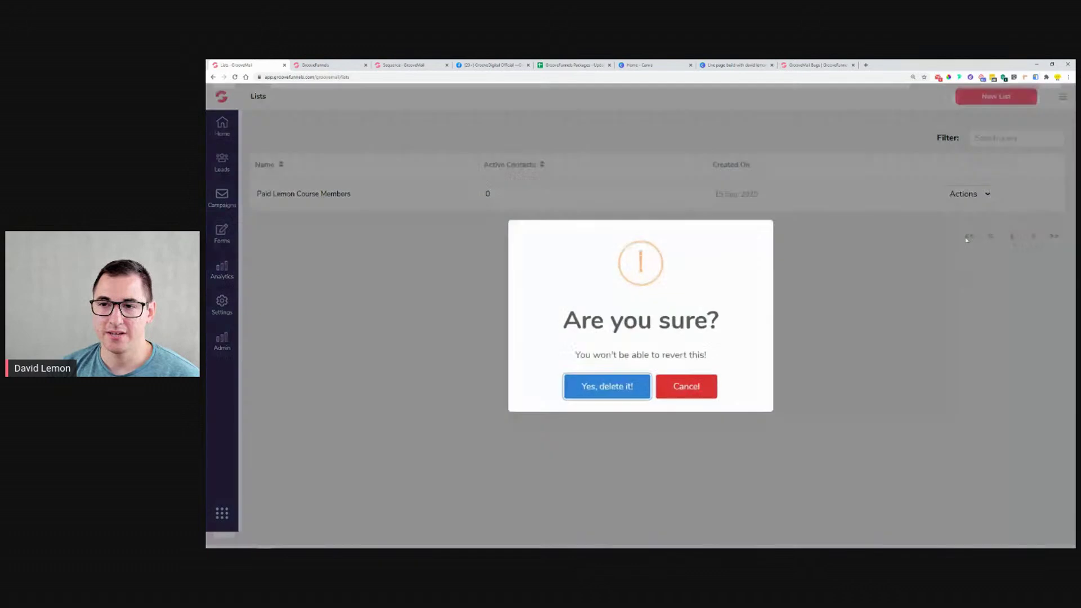
pyautogui.click(619, 391)
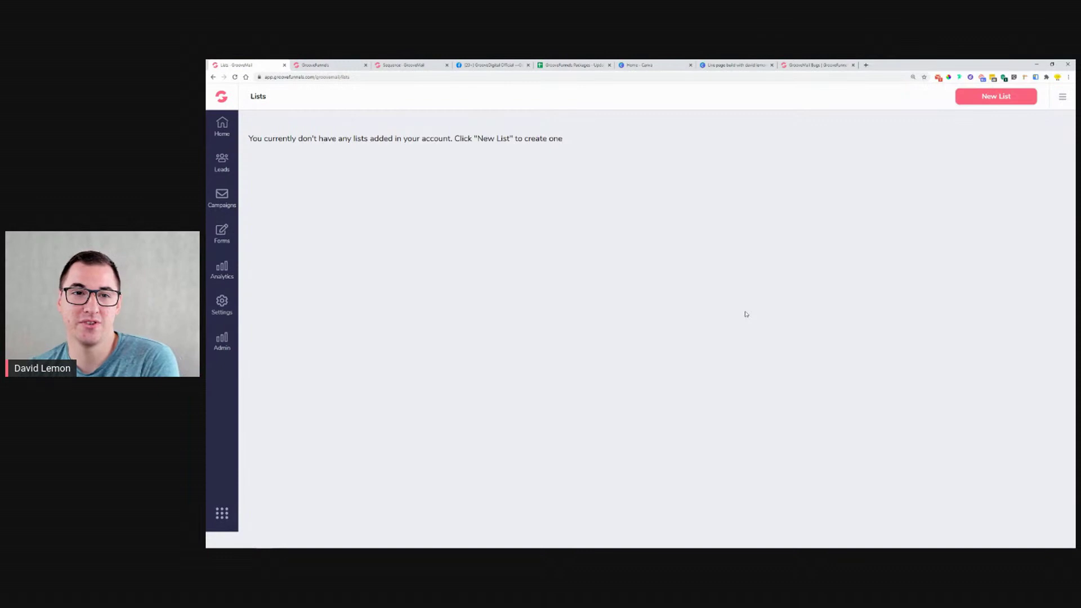
pyautogui.click(969, 98)
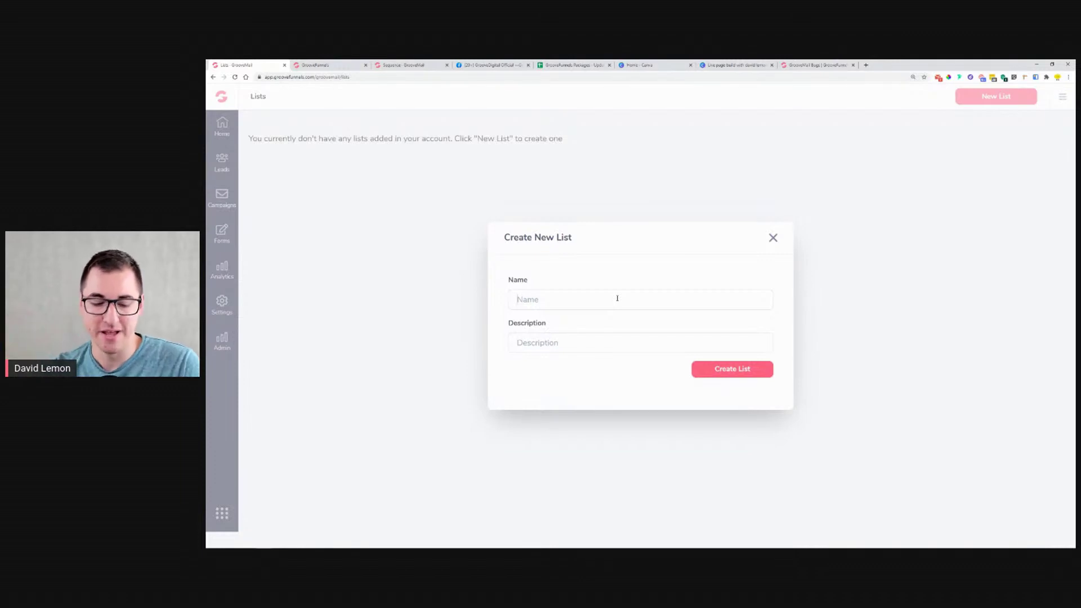
# Create 'Lemon Newsletter List' described 'this is for everybody that subscribed to receive the newsletter'.
pyautogui.write('L')
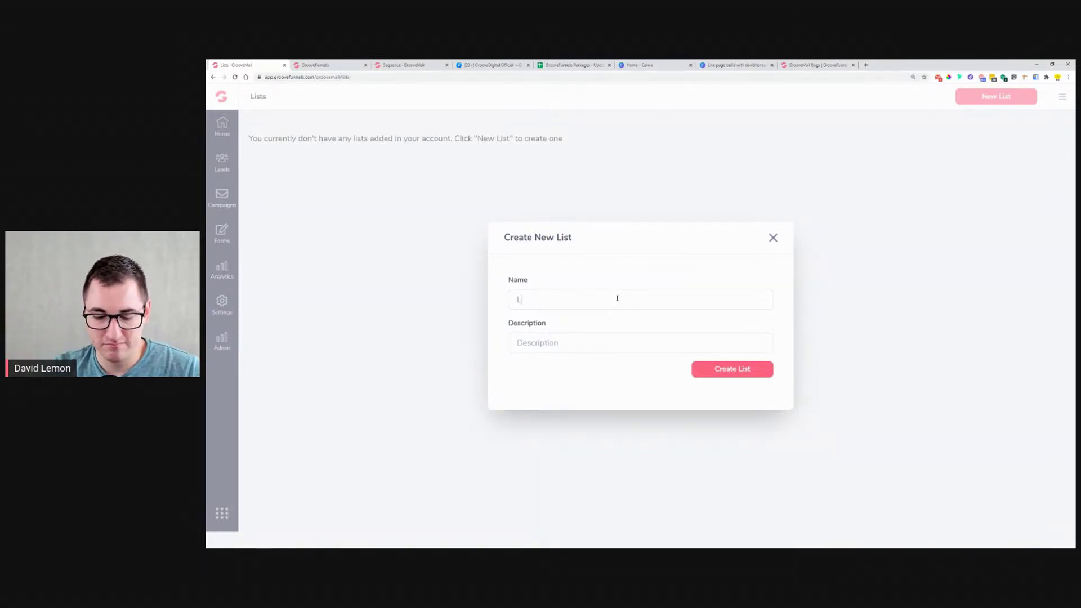
pyautogui.write('emon New')
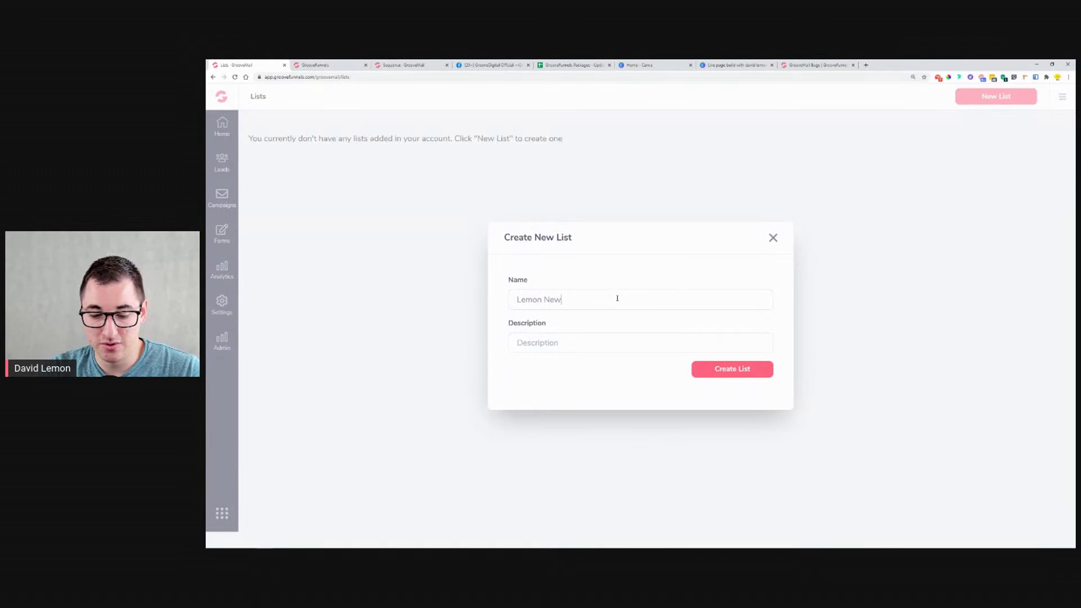
pyautogui.write('sle')
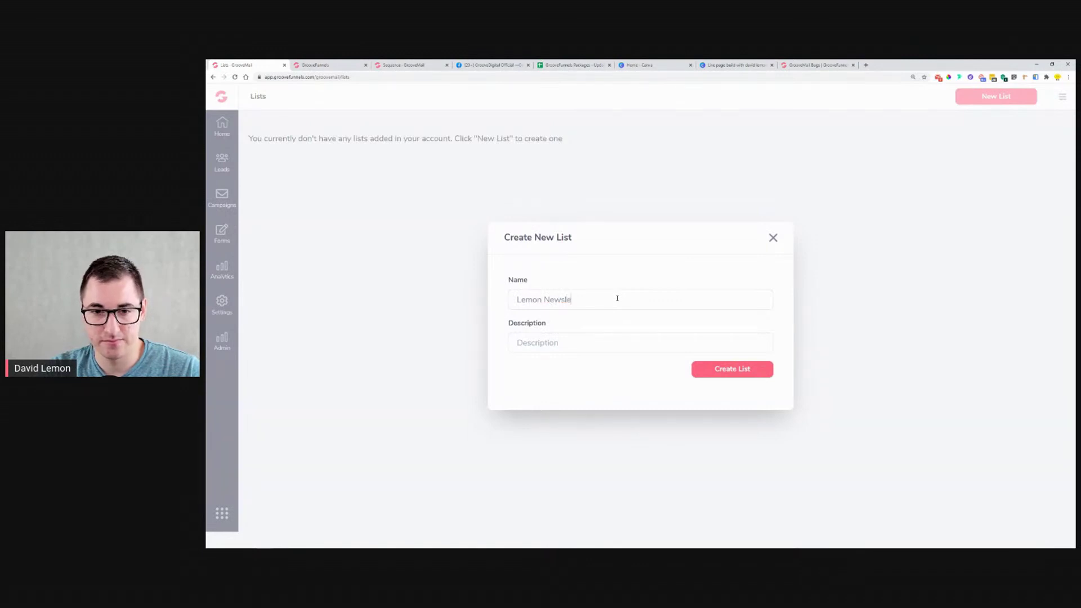
pyautogui.write('tter List')
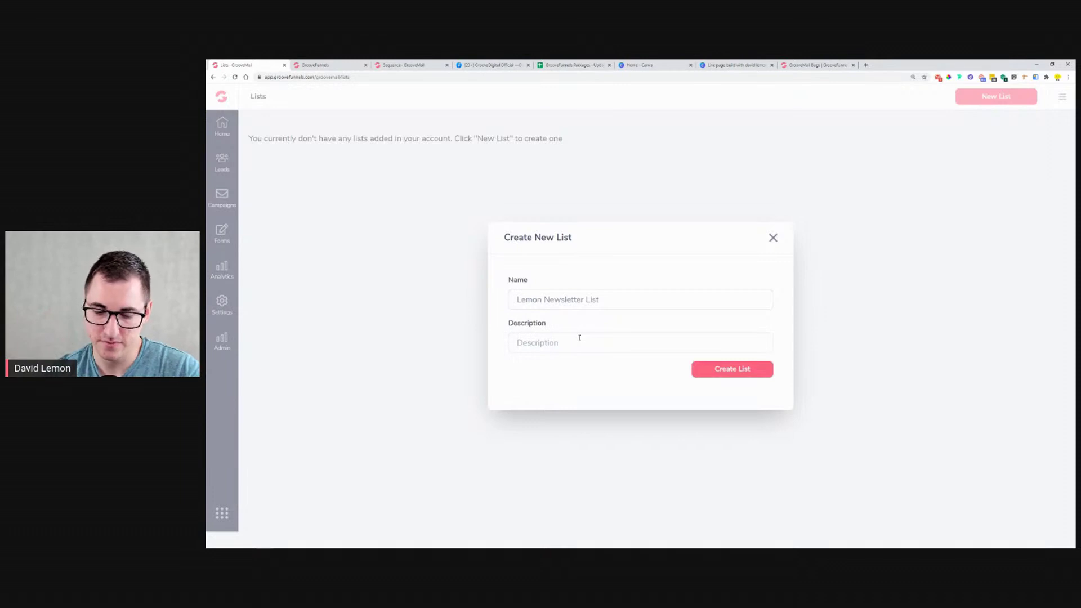
pyautogui.write('this ')
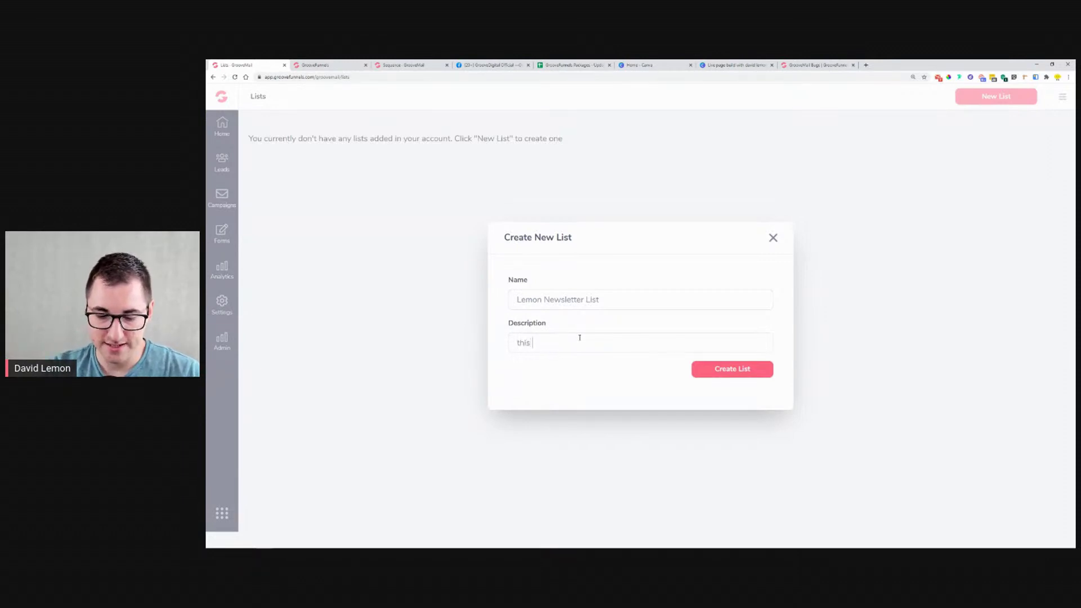
pyautogui.write('is for eve')
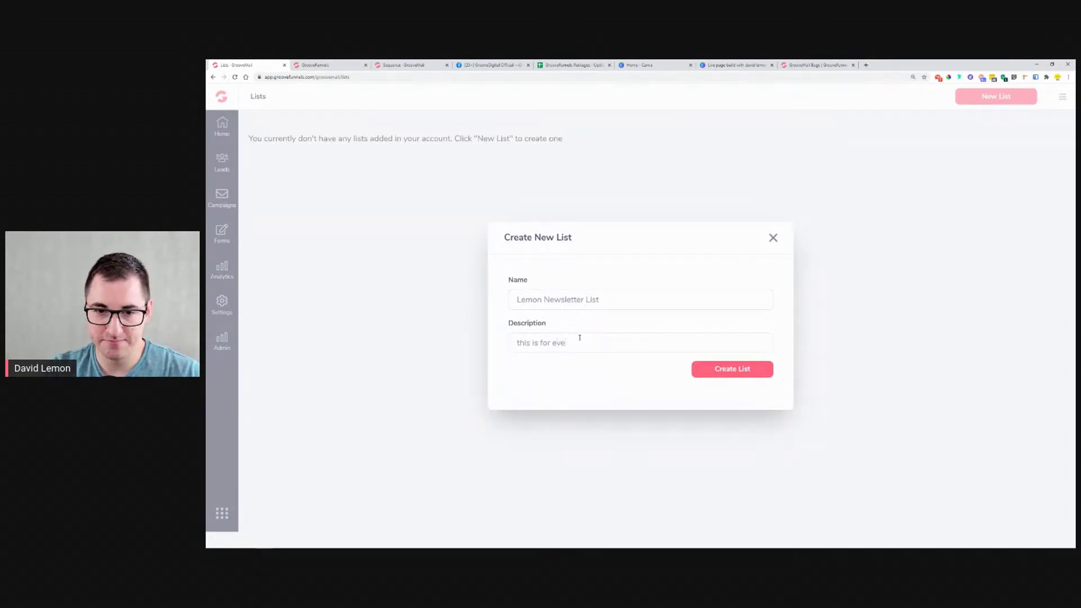
pyautogui.write('rybody th')
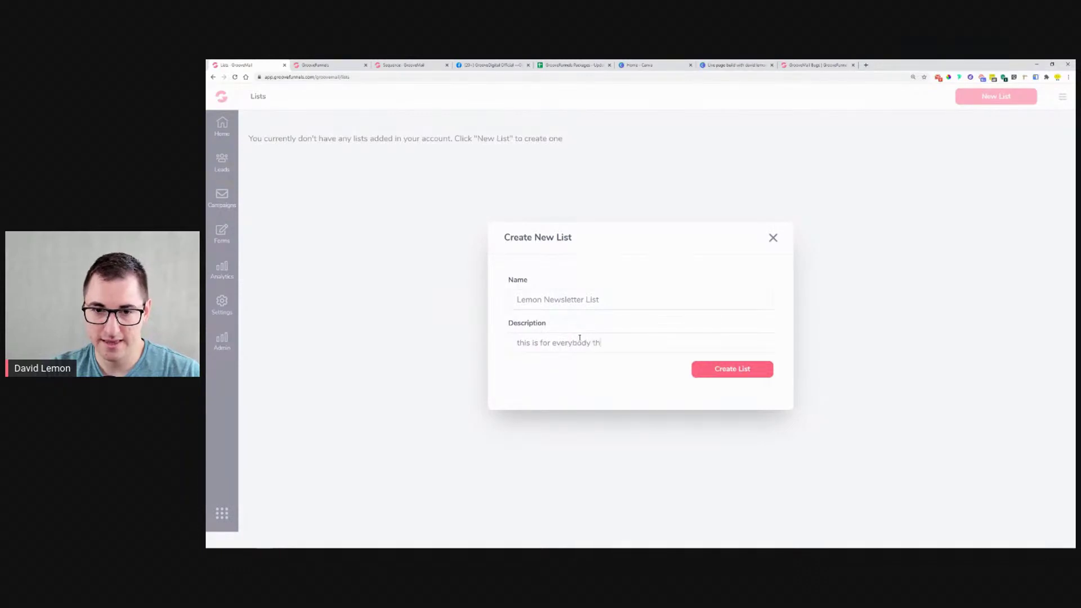
pyautogui.write('at subsi')
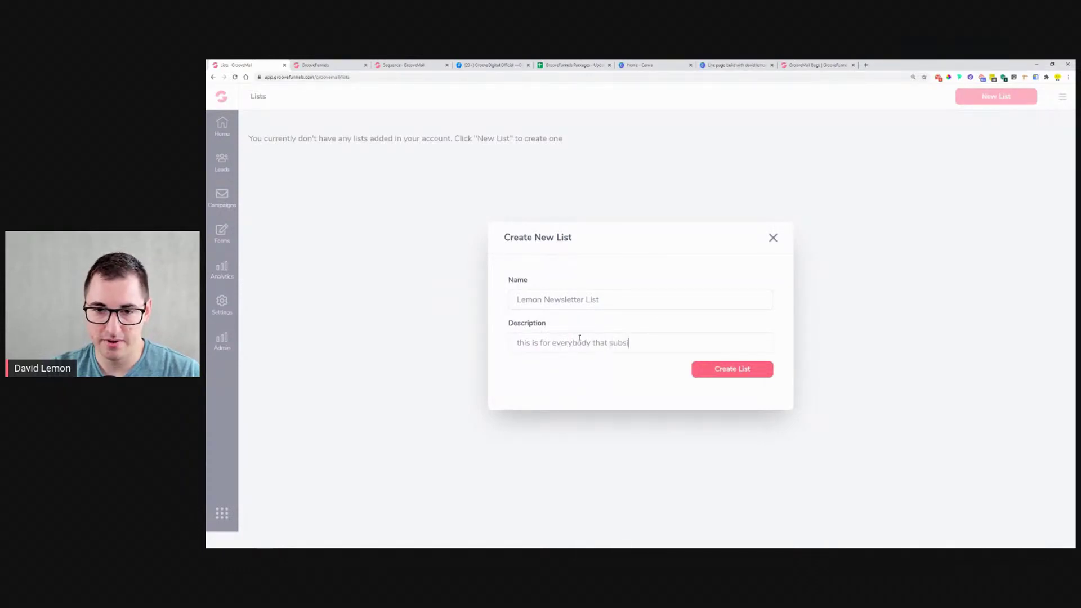
pyautogui.press('BackSpace')
pyautogui.write('b')
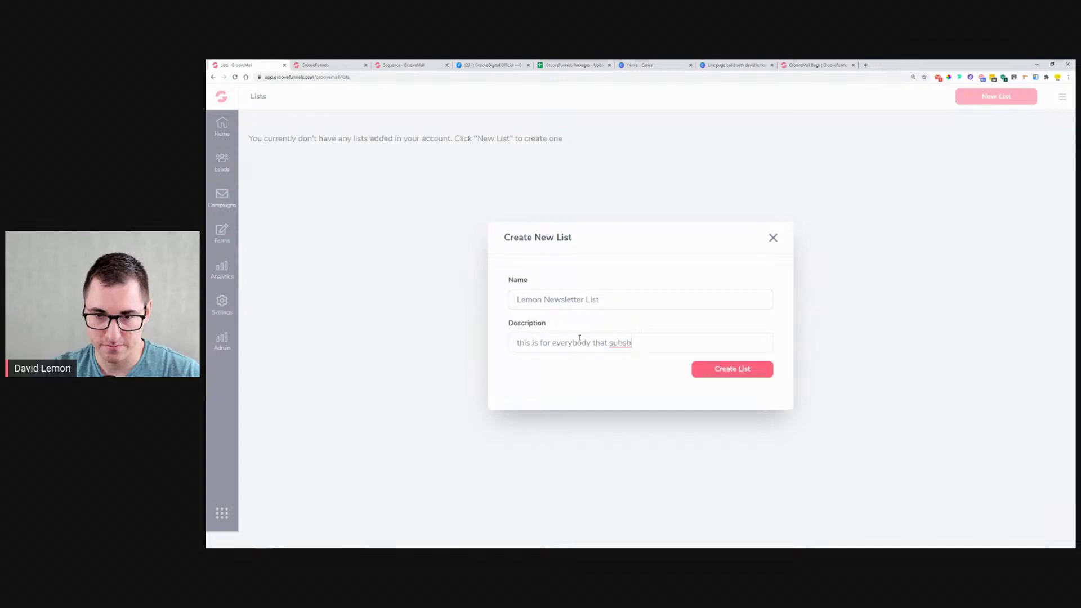
pyautogui.press('BackSpace')
pyautogui.write('cribed')
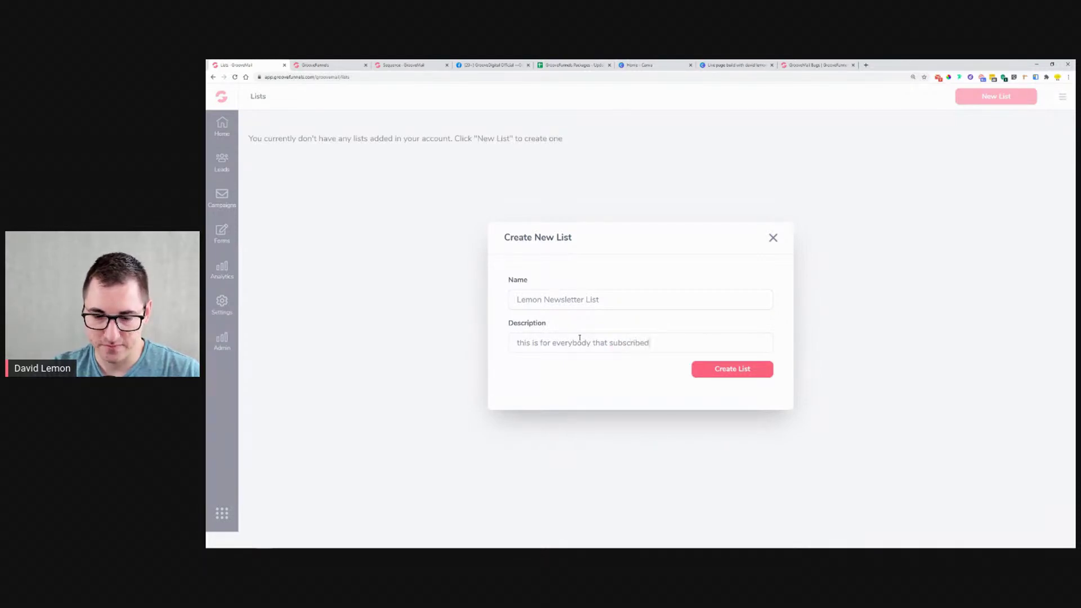
pyautogui.write(' to recce')
pyautogui.press('BackSpace')
pyautogui.write('eive the newsletter')
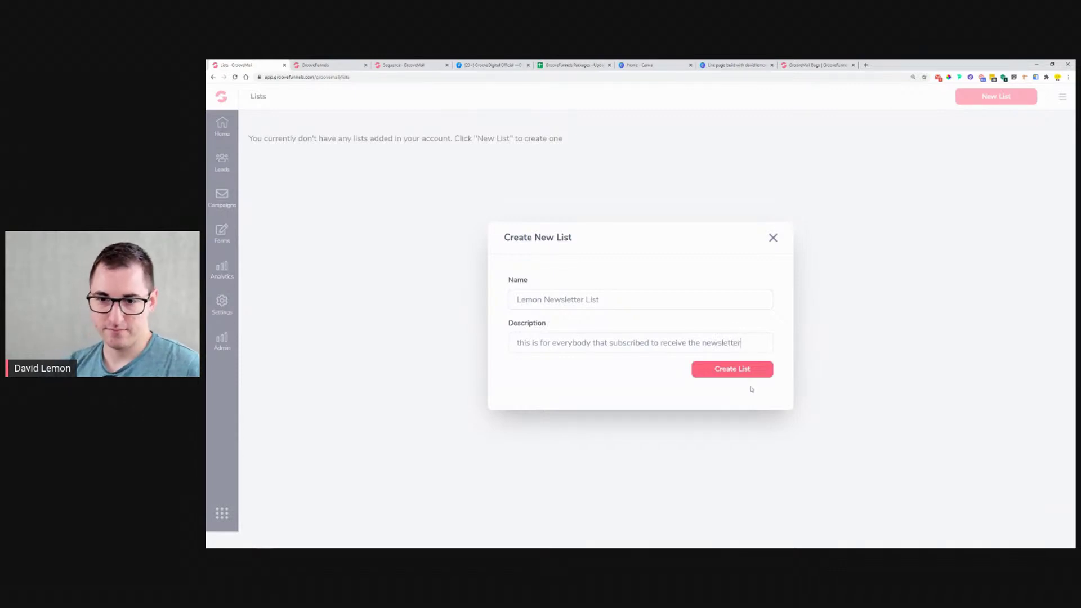
pyautogui.click(747, 370)
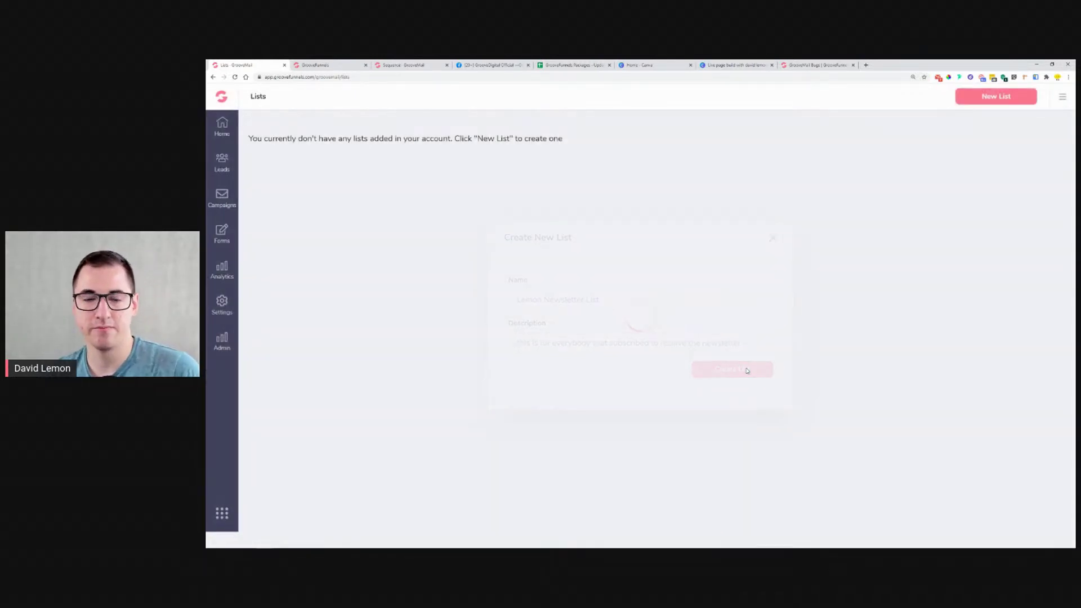
pyautogui.click(992, 102)
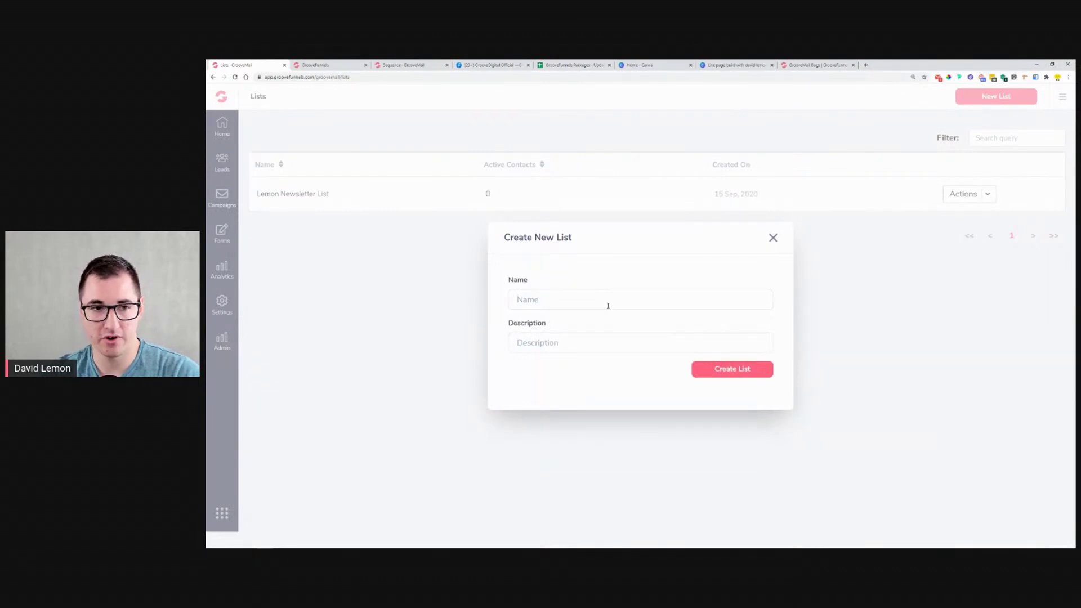
# Create 'Lemon Paid Course List' described 'this is for the people that are interested in the paid course'.
pyautogui.click(608, 306)
pyautogui.write('Lemon')
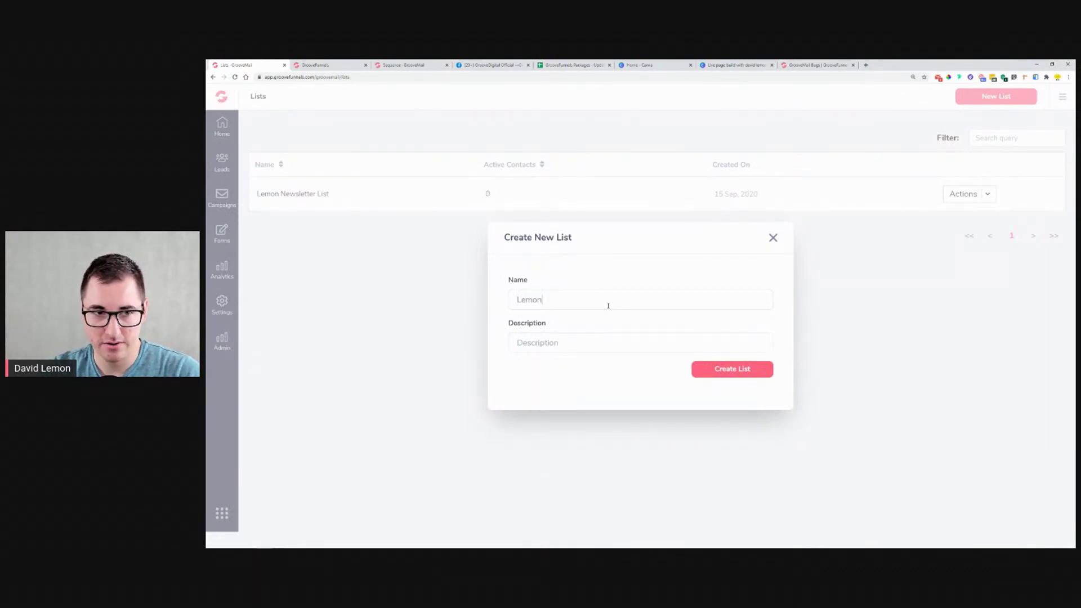
pyautogui.write('Copy')
pyautogui.press('BackSpace')
pyautogui.press('BackSpace')
pyautogui.press('BackSpace')
pyautogui.press('BackSpace')
pyautogui.write('Paid ')
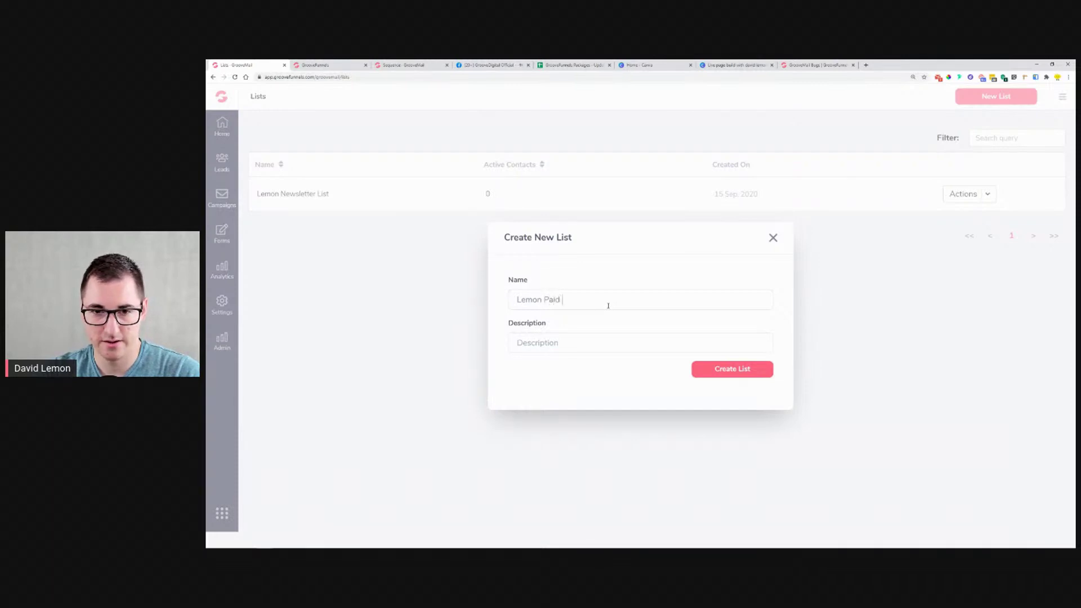
pyautogui.write('Course')
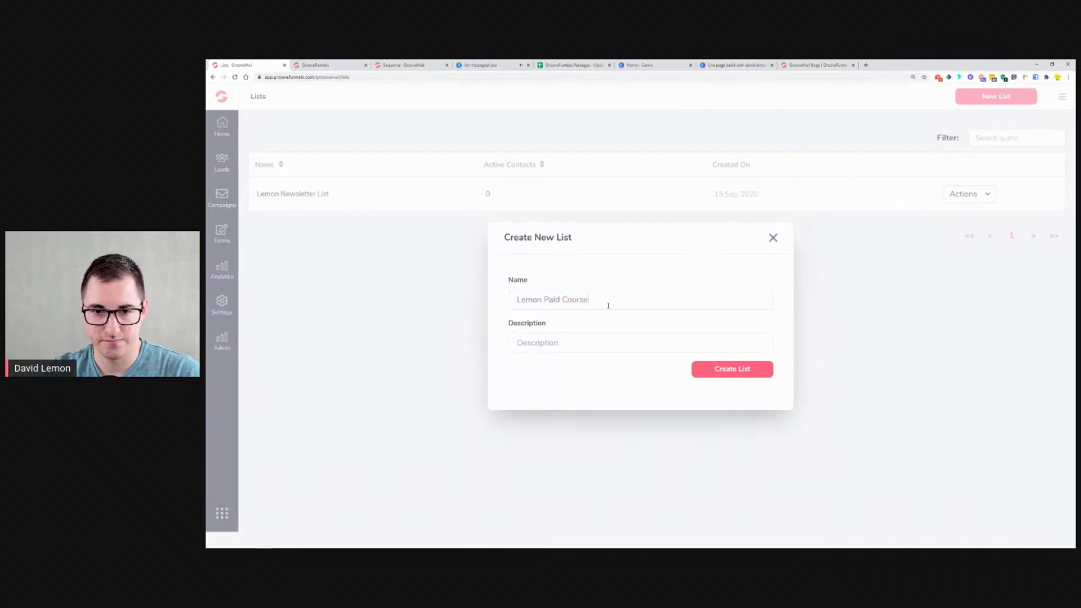
pyautogui.write(' List')
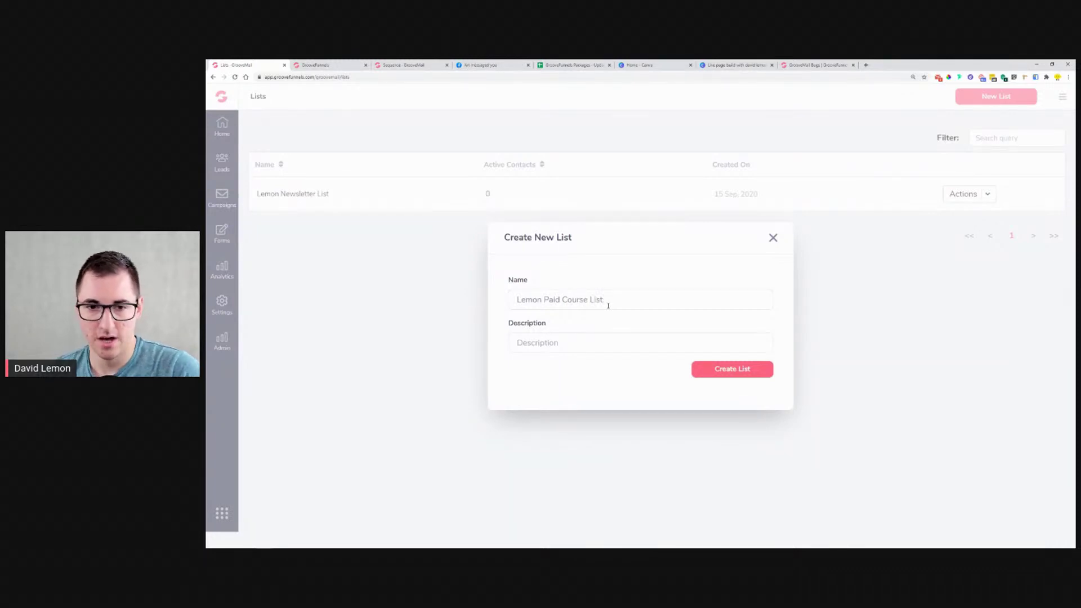
pyautogui.press('Tab')
pyautogui.write('t')
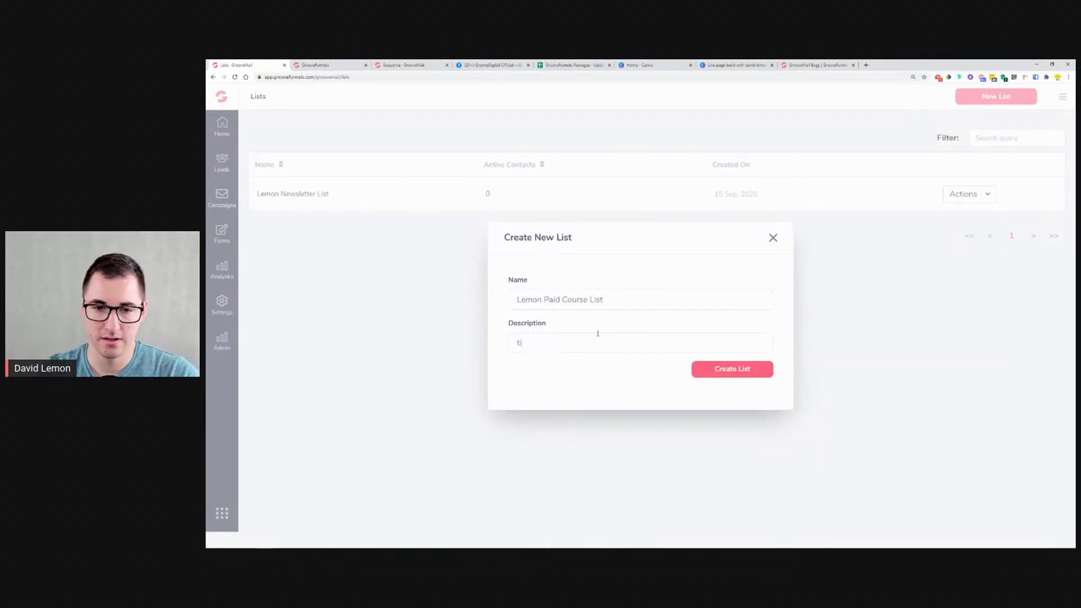
pyautogui.write('his is ')
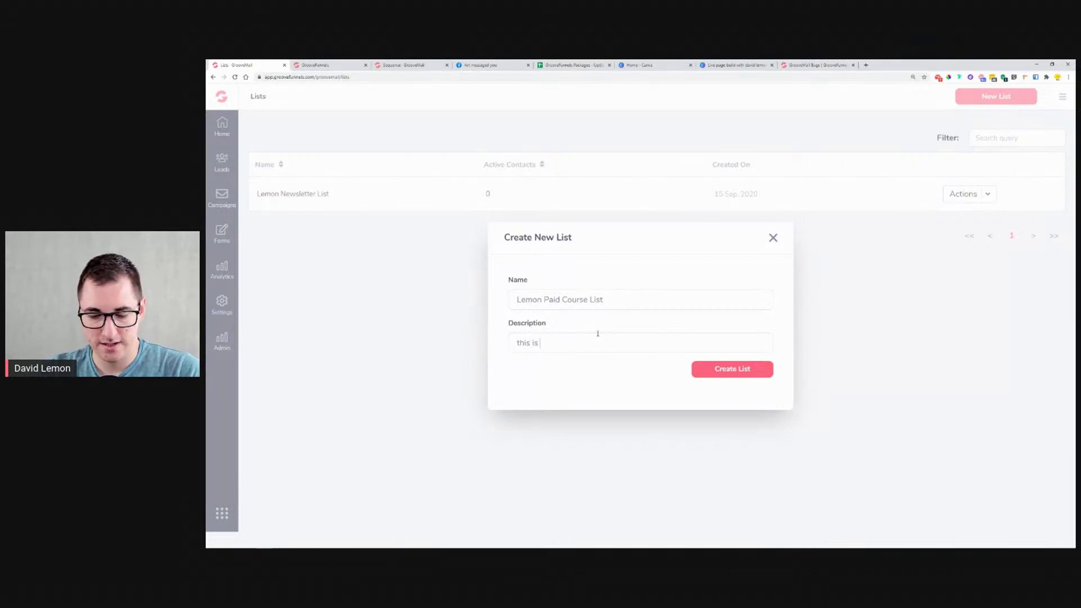
pyautogui.write('for the people that')
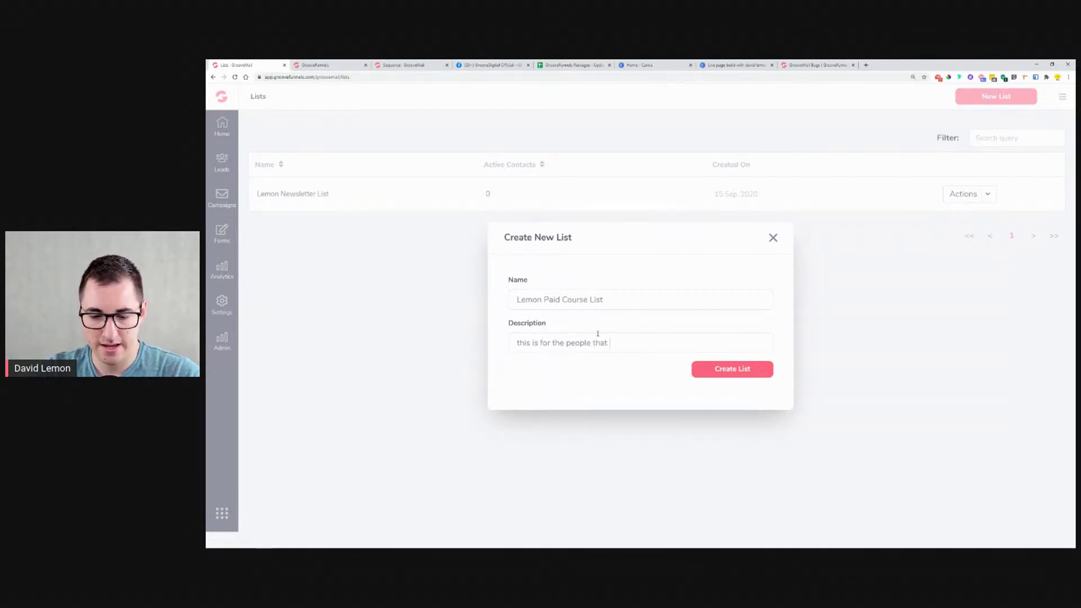
pyautogui.write(' are interested in')
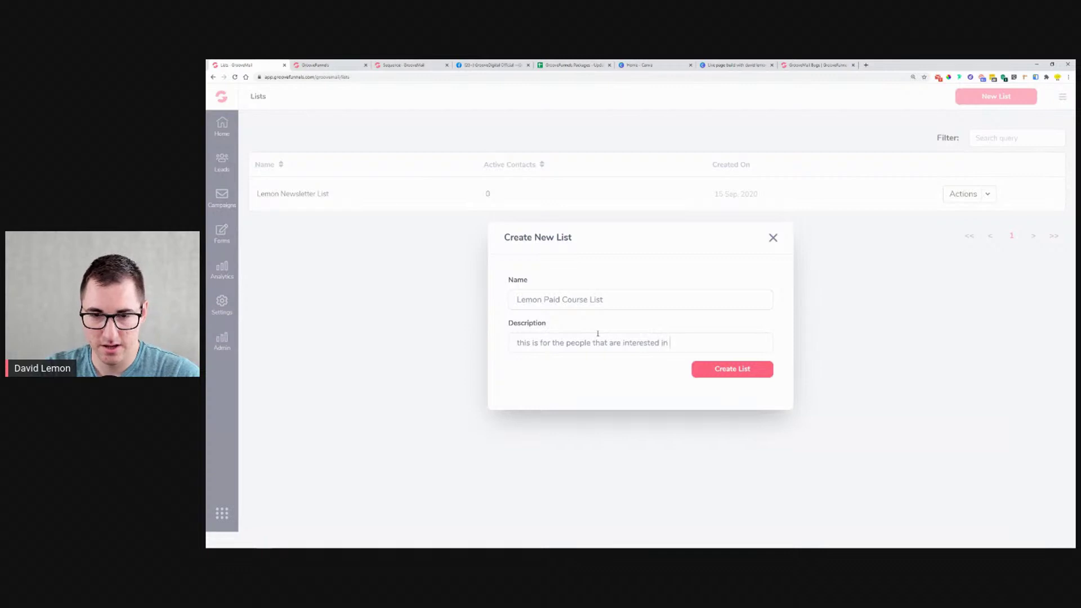
pyautogui.write(' the ')
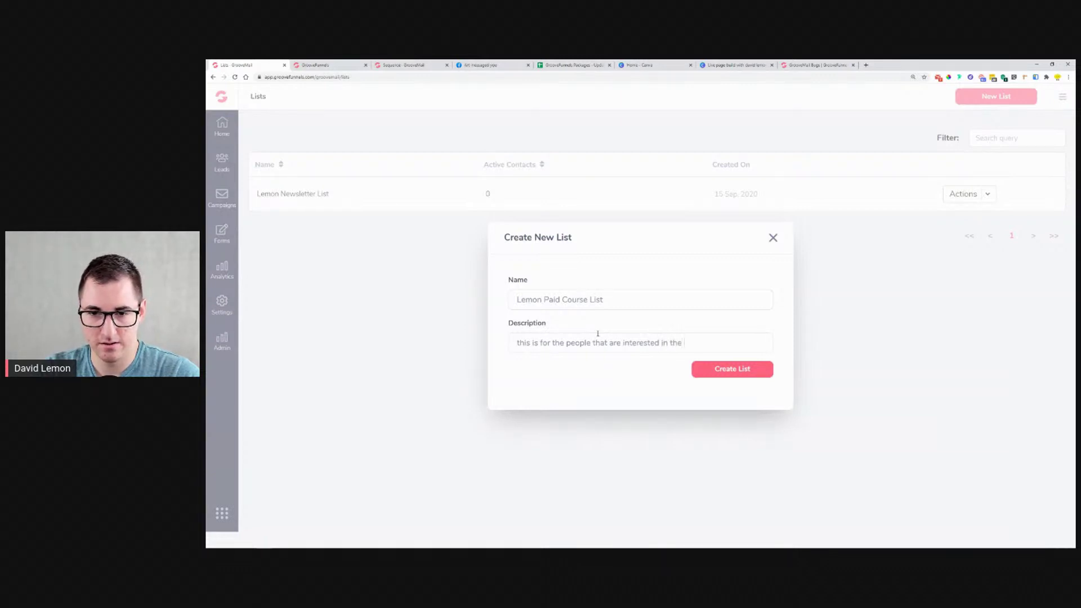
pyautogui.write('paid cou')
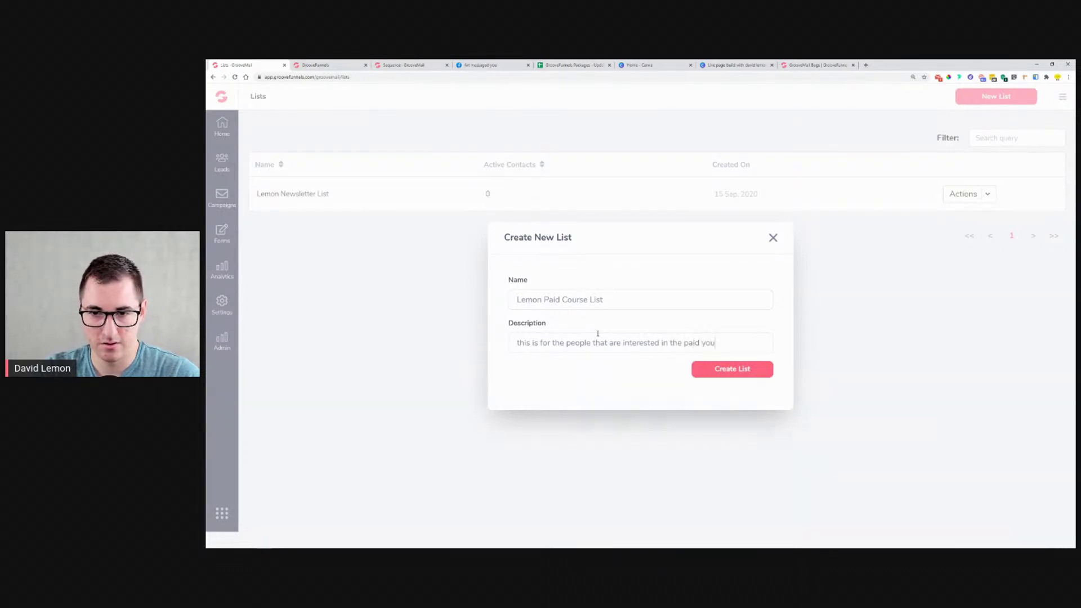
pyautogui.write('rse')
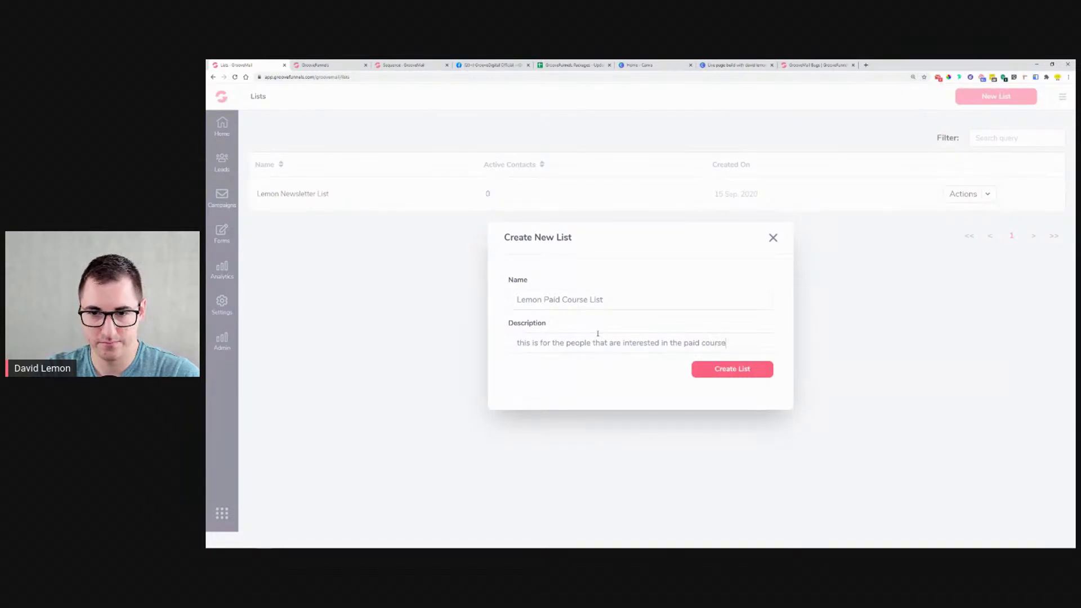
pyautogui.click(732, 372)
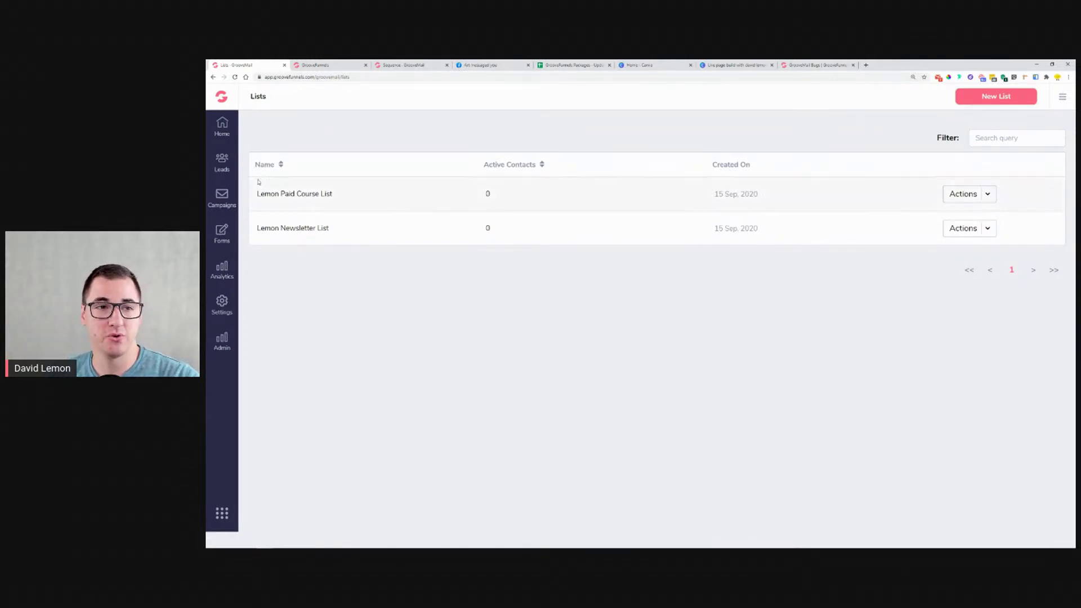
pyautogui.click(222, 165)
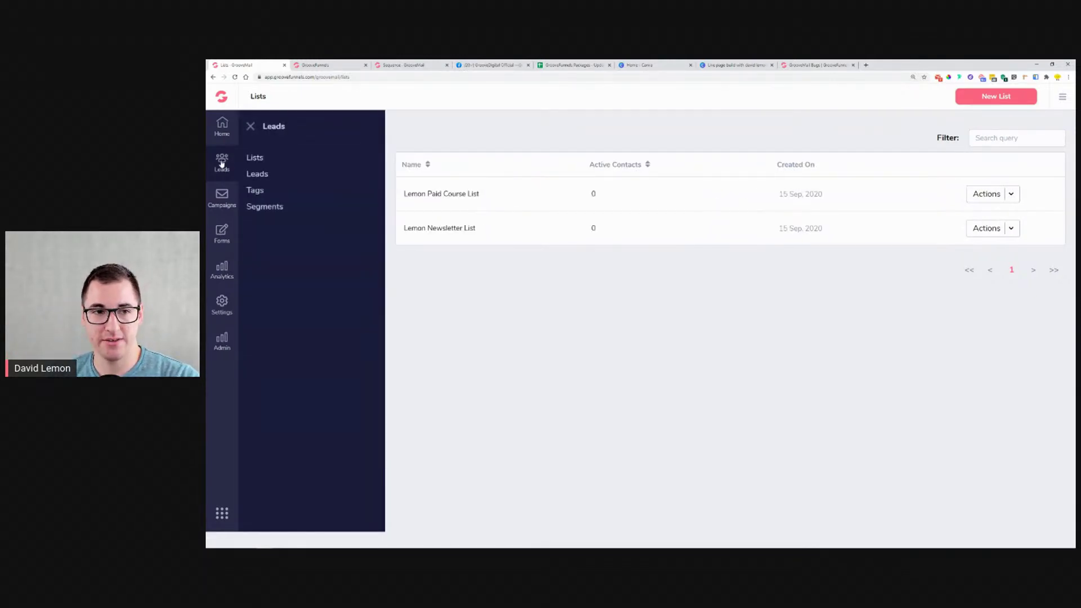
# Go to the Leads page and open a blank Create New Lead form.
pyautogui.click(262, 176)
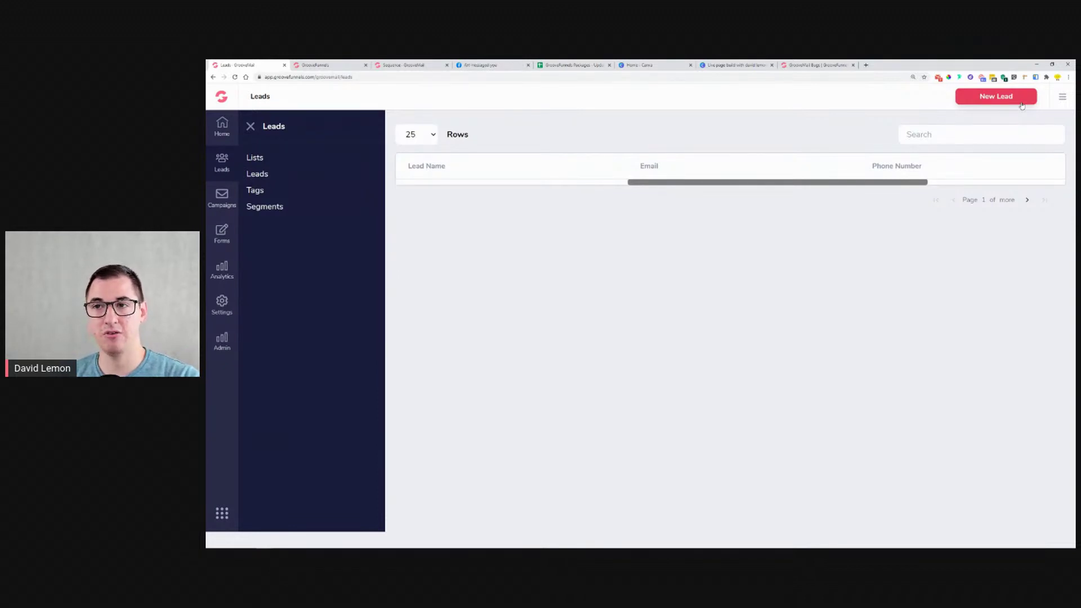
pyautogui.click(1020, 103)
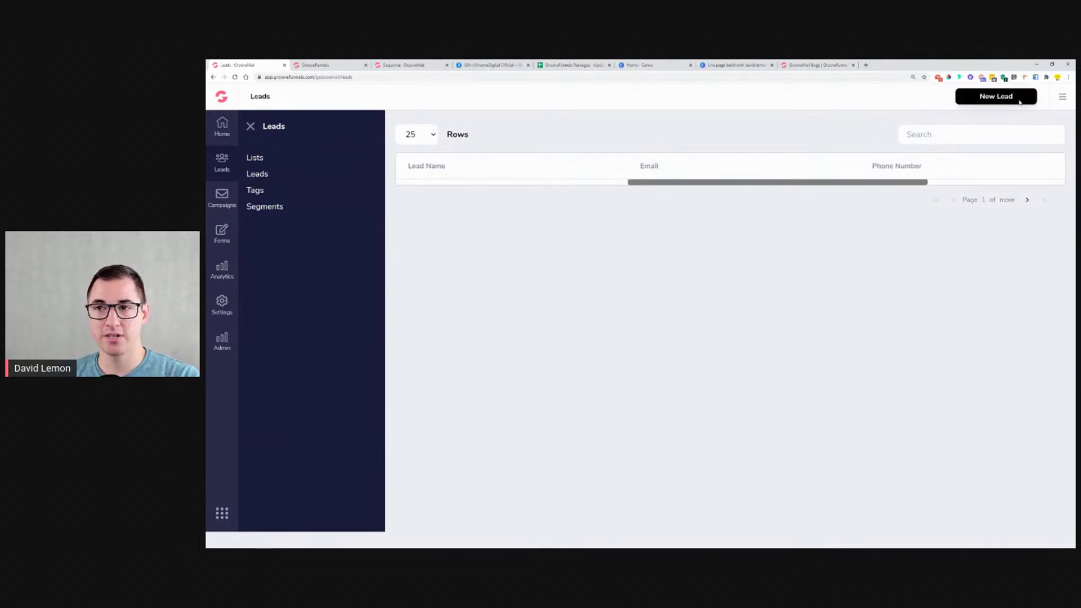
pyautogui.click(581, 220)
pyautogui.click(686, 183)
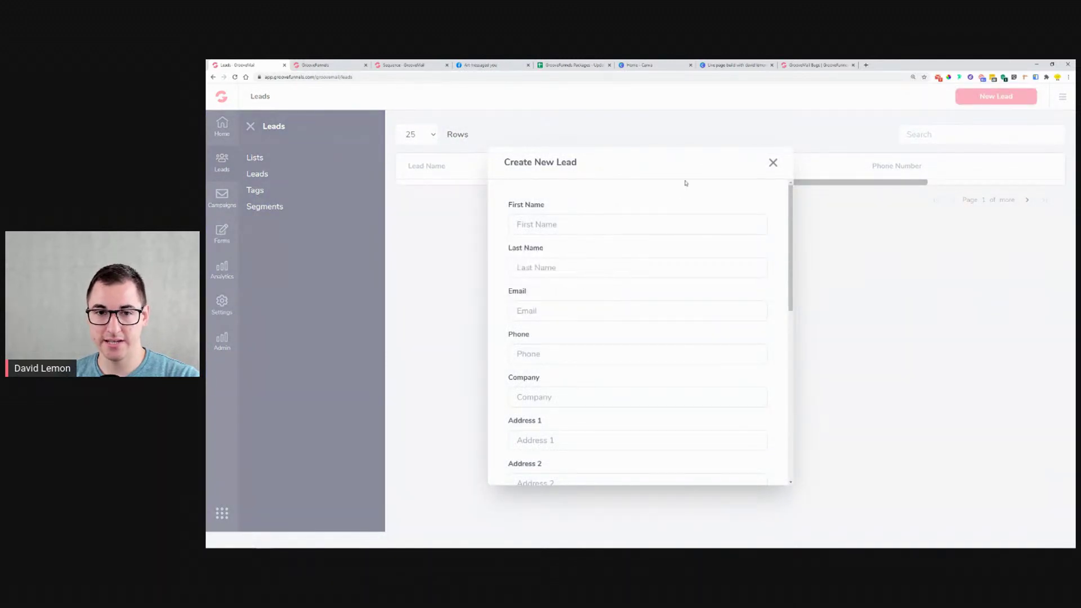
# Review the Create New Lead fields, then close the form without saving.
pyautogui.scroll(-7, 556, 305)
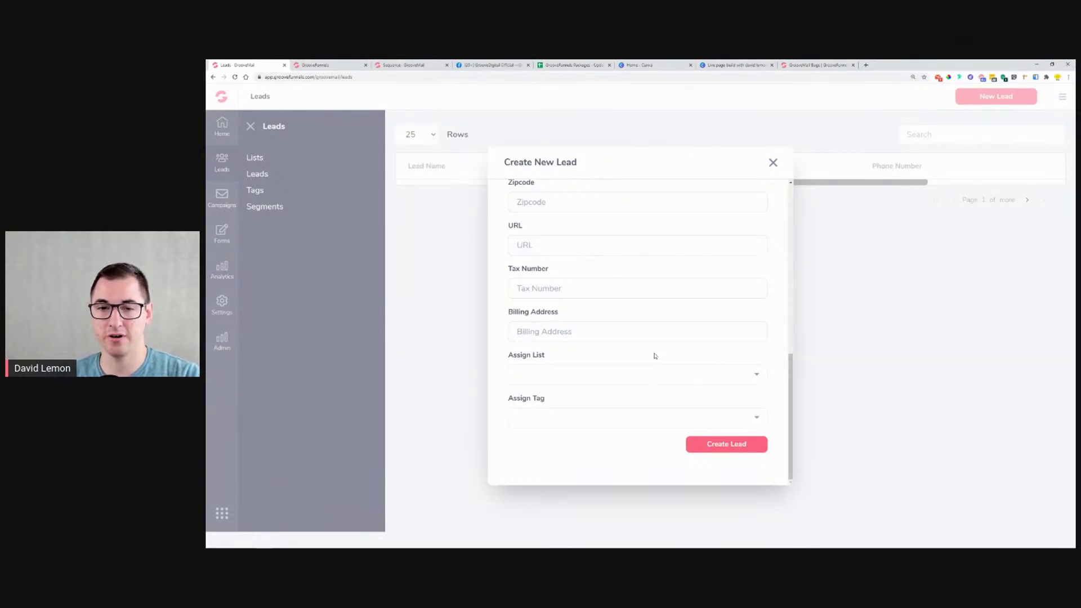
pyautogui.scroll(4, 651, 324)
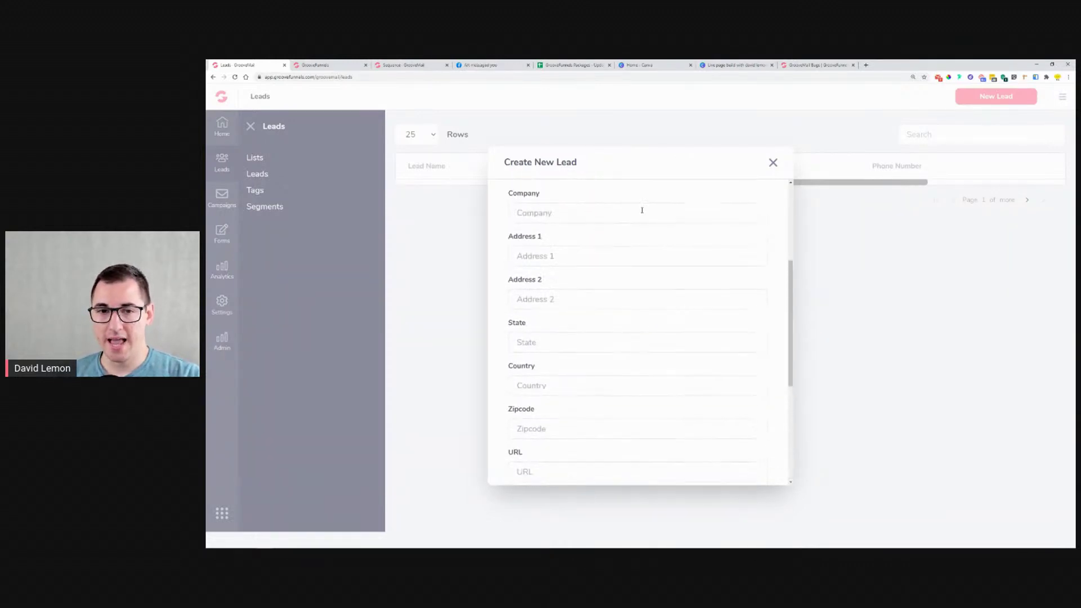
pyautogui.scroll(3, 542, 200)
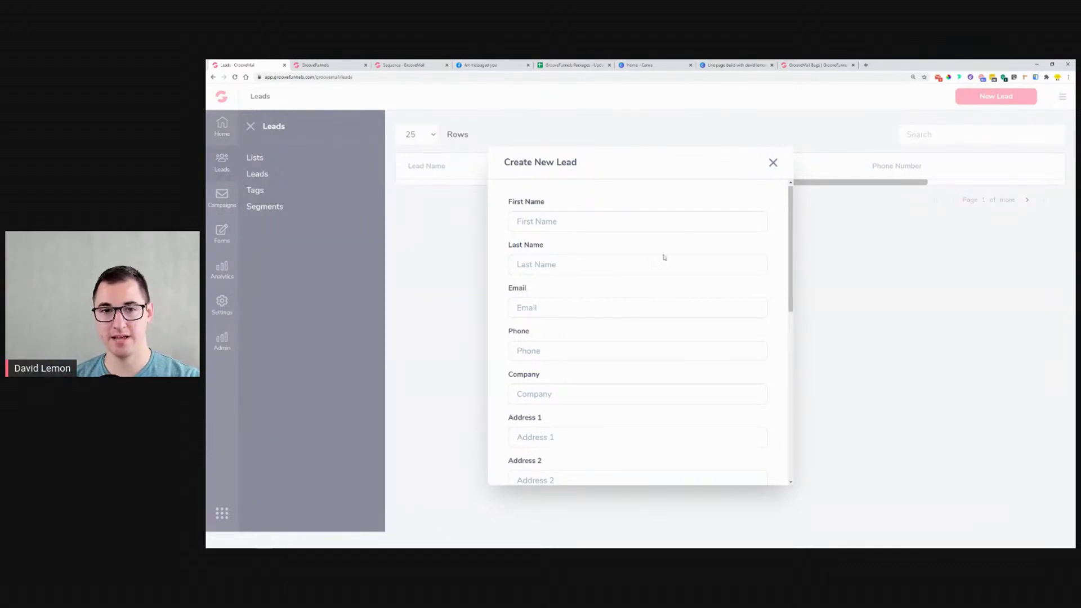
pyautogui.click(773, 162)
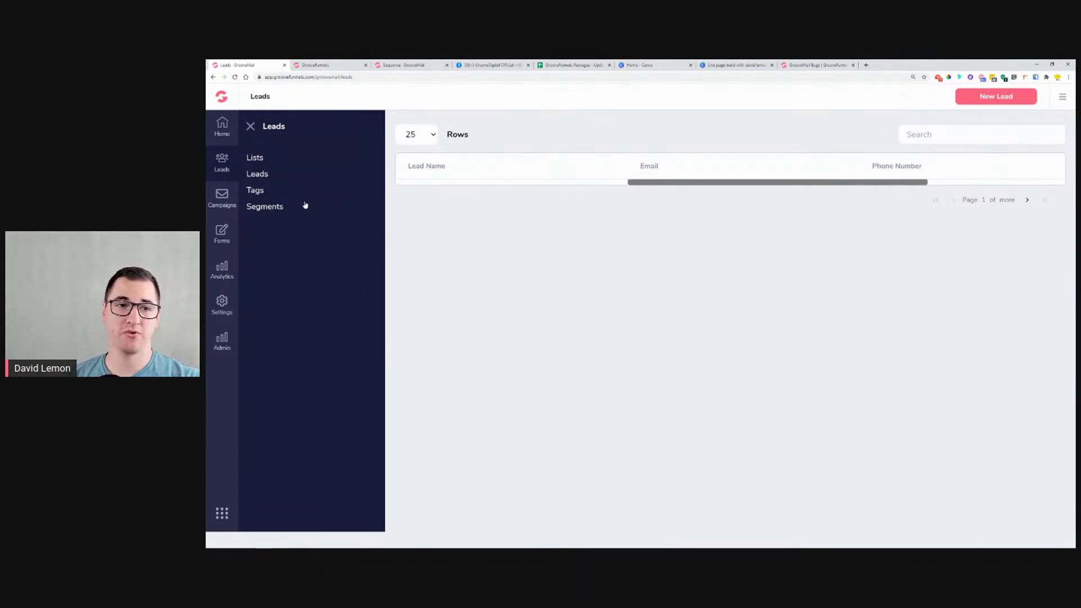
# On the Tags page, start a new tag named 'Paid course member'.
pyautogui.click(255, 194)
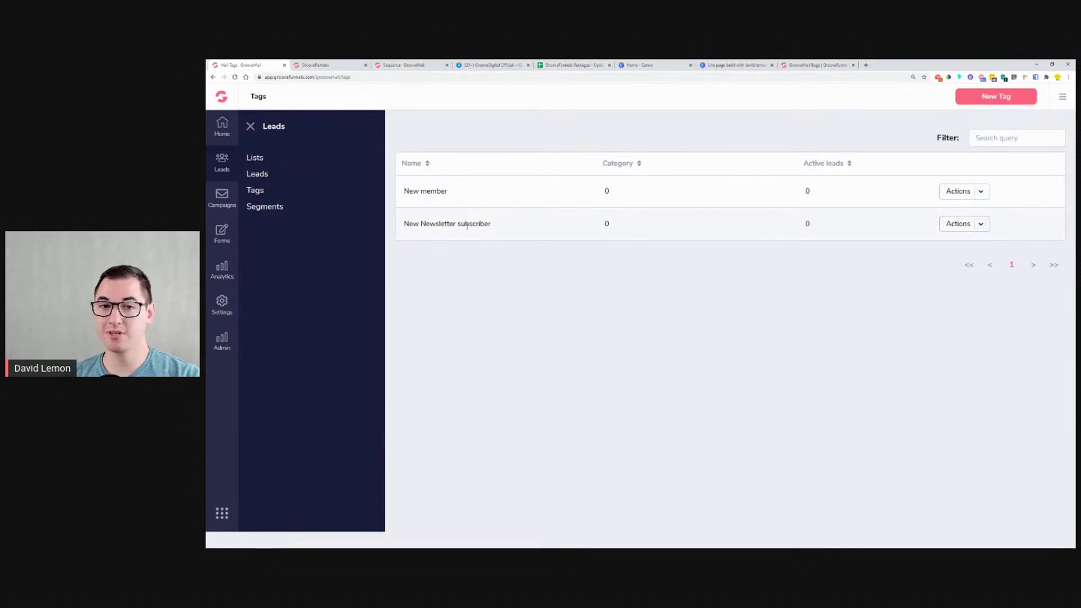
pyautogui.click(996, 96)
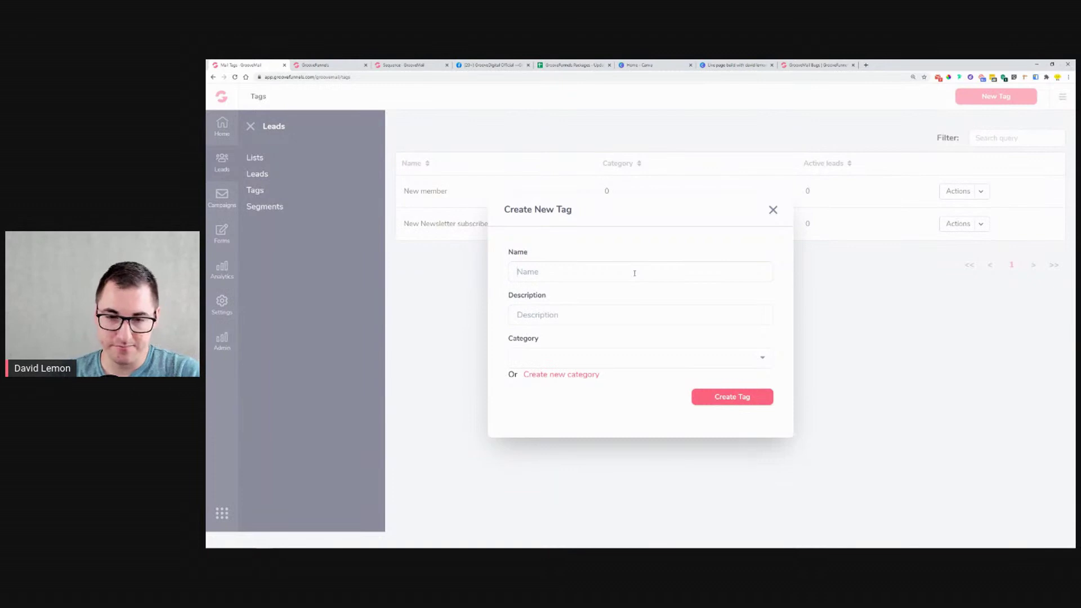
pyautogui.write('Click')
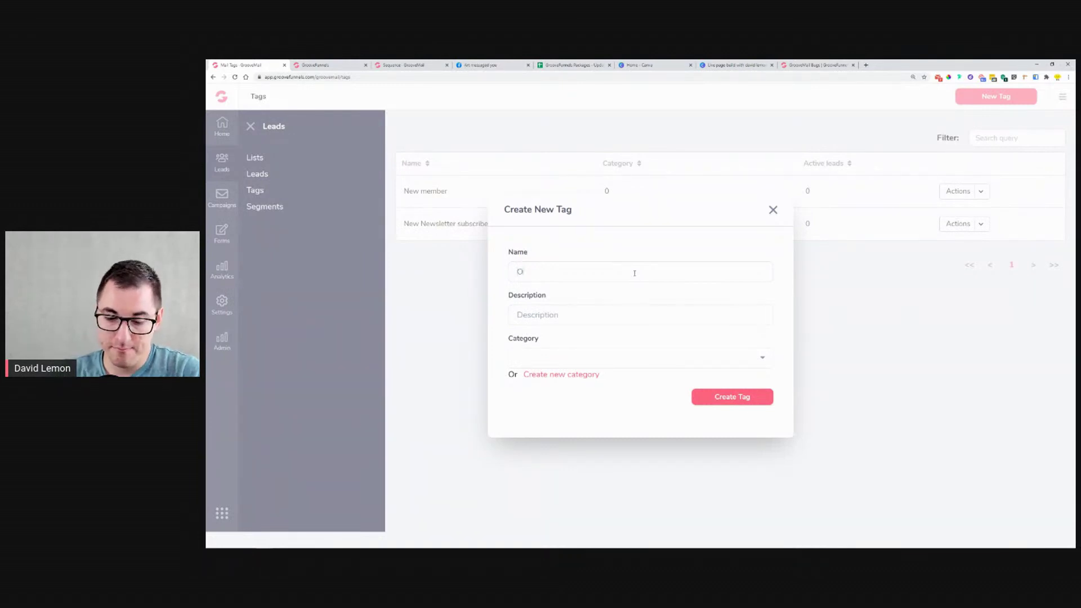
pyautogui.press('BackSpace')
pyautogui.press('BackSpace')
pyautogui.press('BackSpace')
pyautogui.press('BackSpace')
pyautogui.press('BackSpace')
pyautogui.write('Paid course ')
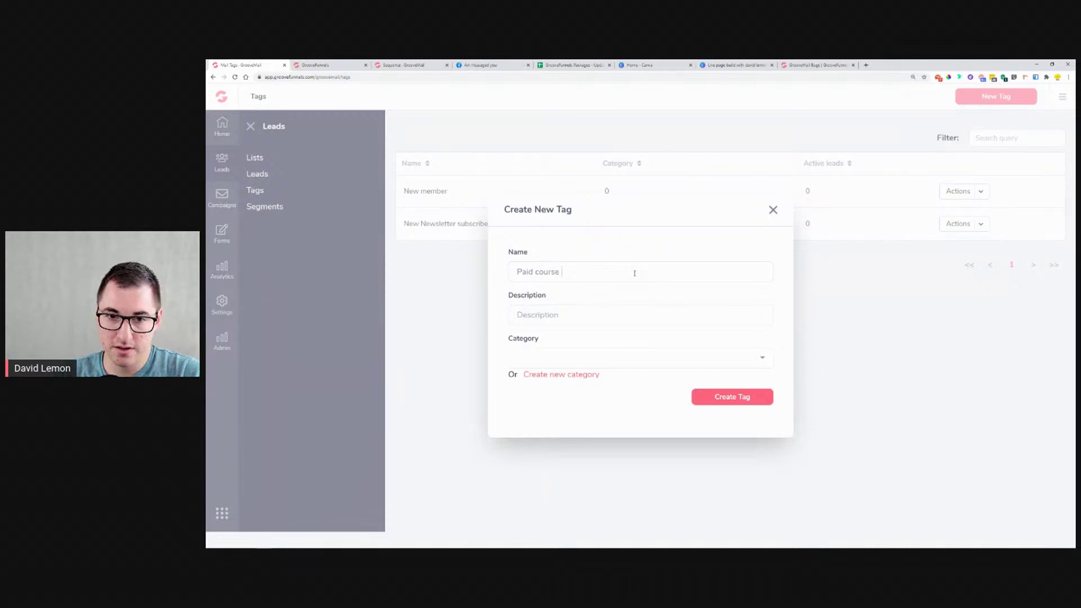
pyautogui.write('member')
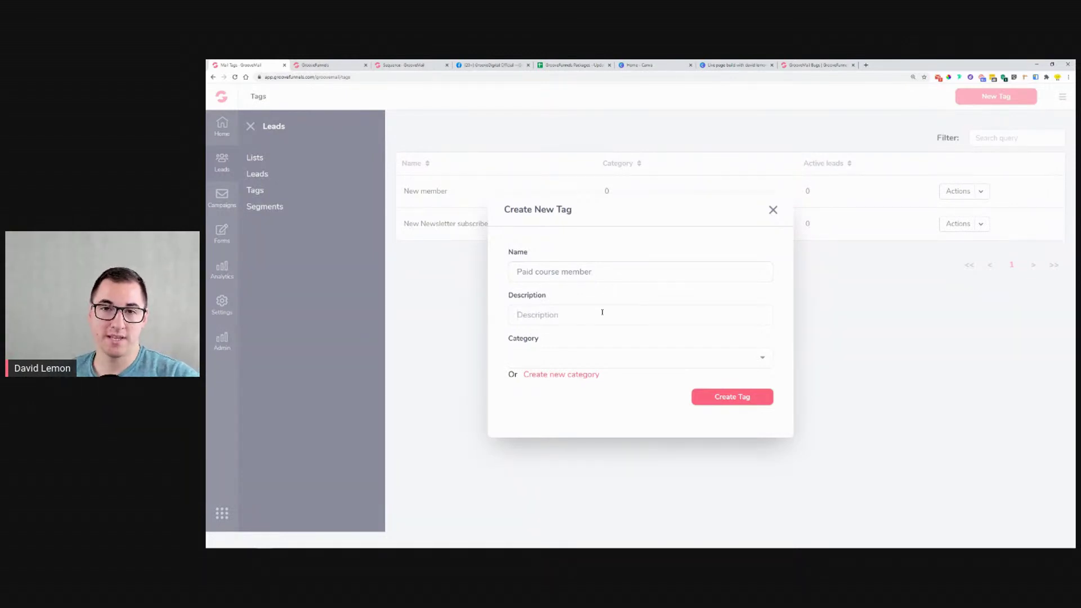
# Describe the tag as 'this is the person that purchased the paid version of the course' and add a category.
pyautogui.write('this is the person that purchased the pain')
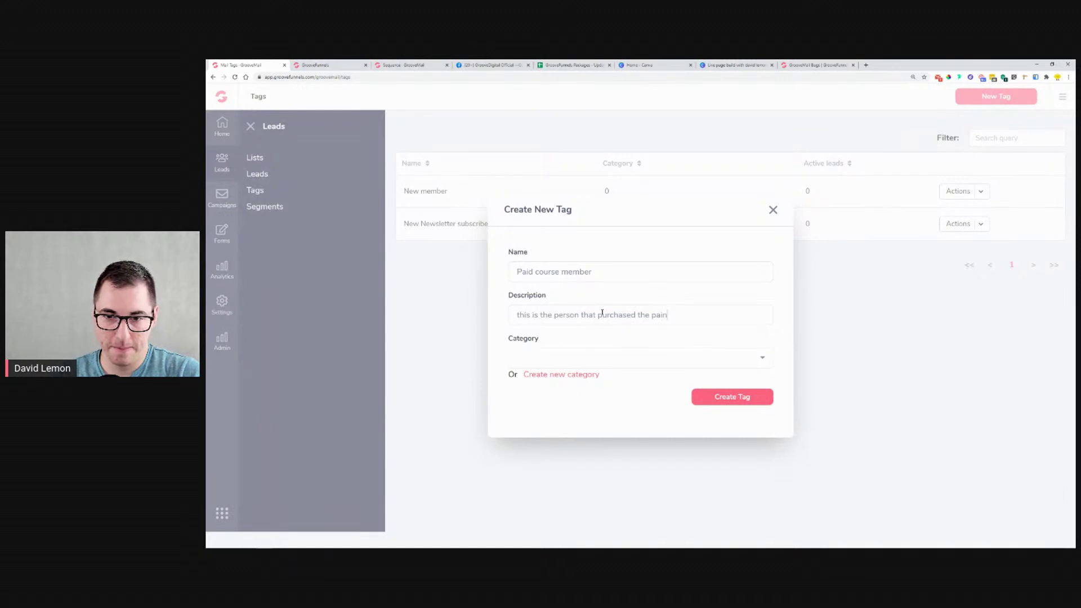
pyautogui.press('BackSpace')
pyautogui.write('d version of the course')
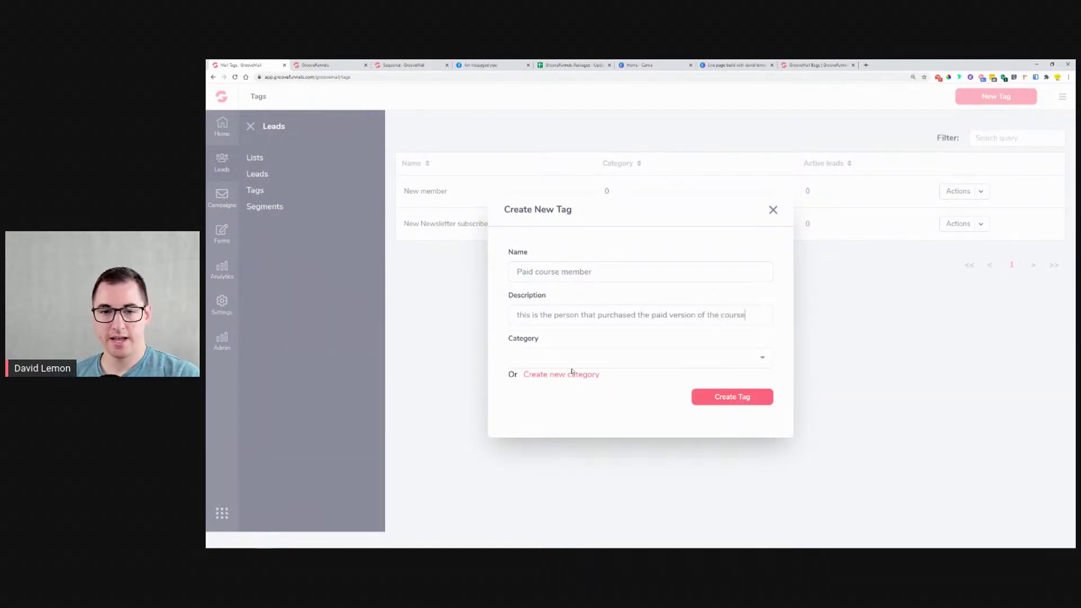
pyautogui.click(565, 360)
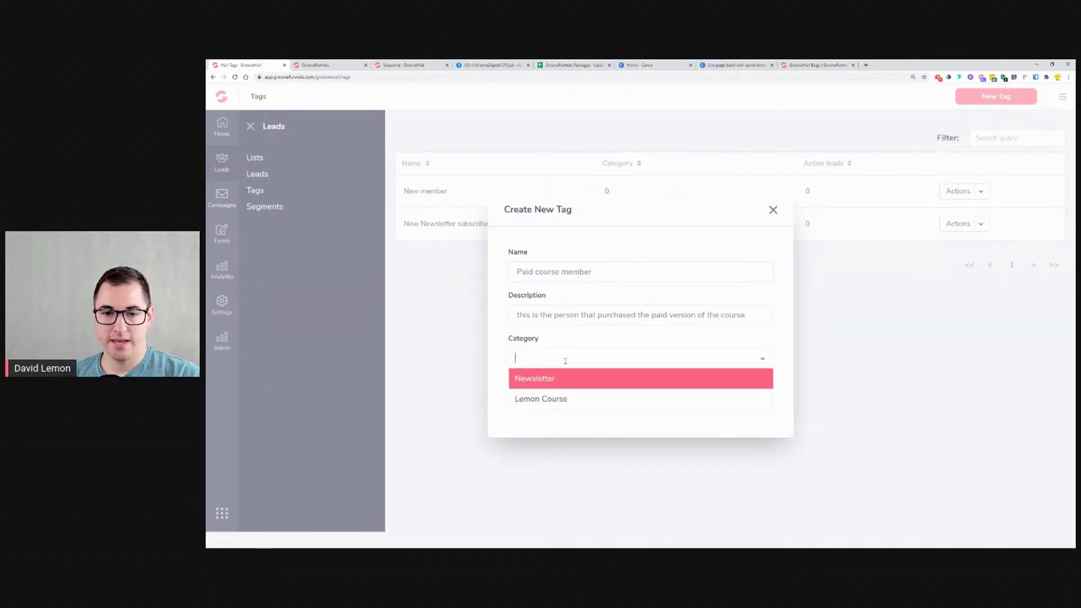
pyautogui.click(504, 344)
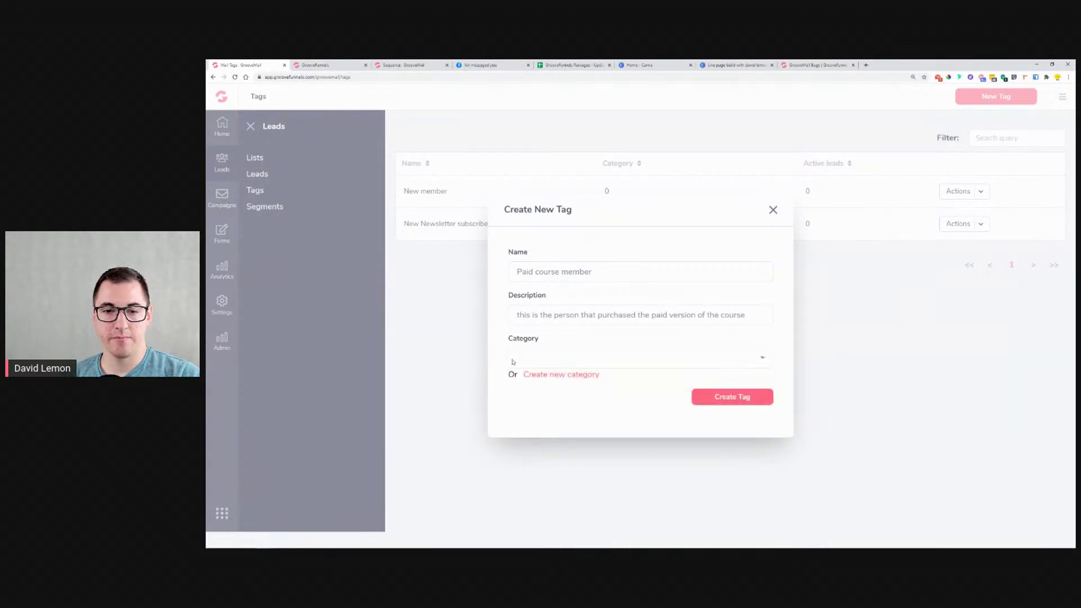
pyautogui.click(555, 377)
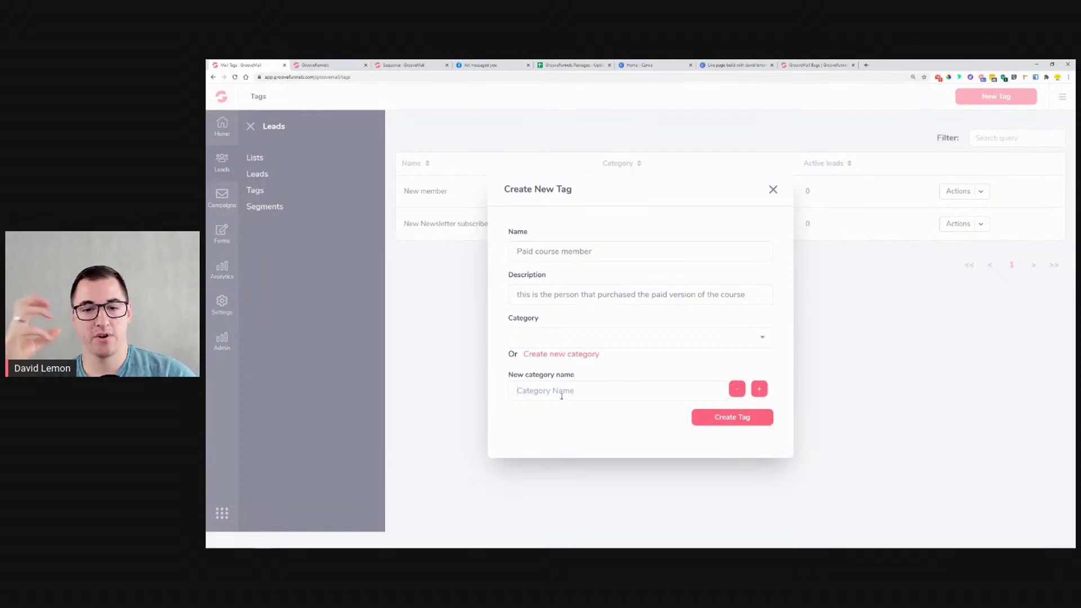
# Create a 'Lemon Templates' tag category and confirm it appears beside Newsletter and Lemon Course.
pyautogui.click(604, 338)
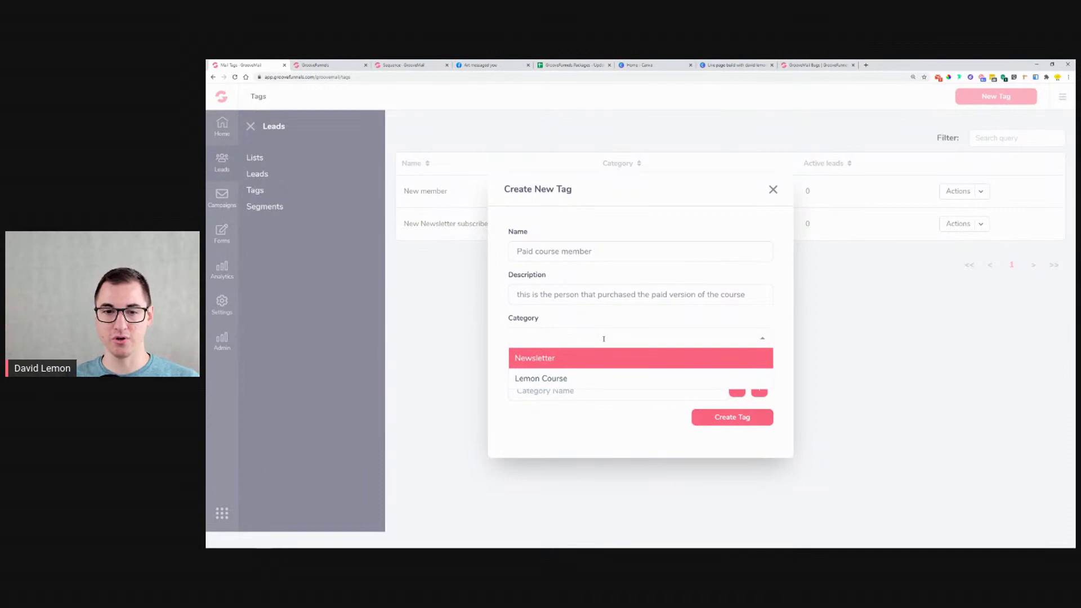
pyautogui.click(585, 327)
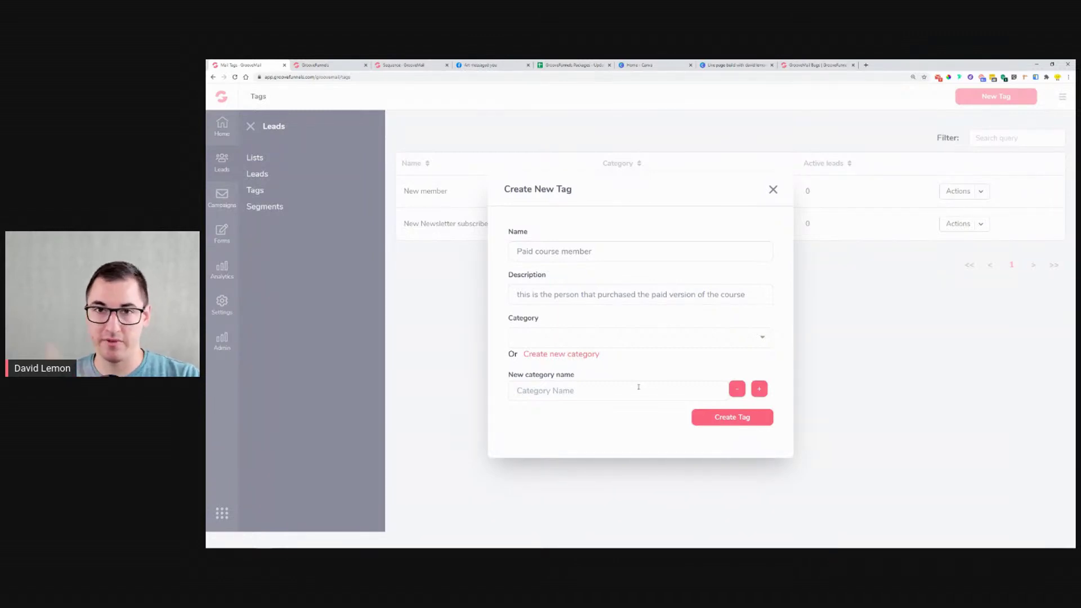
pyautogui.write('Lemon Templata')
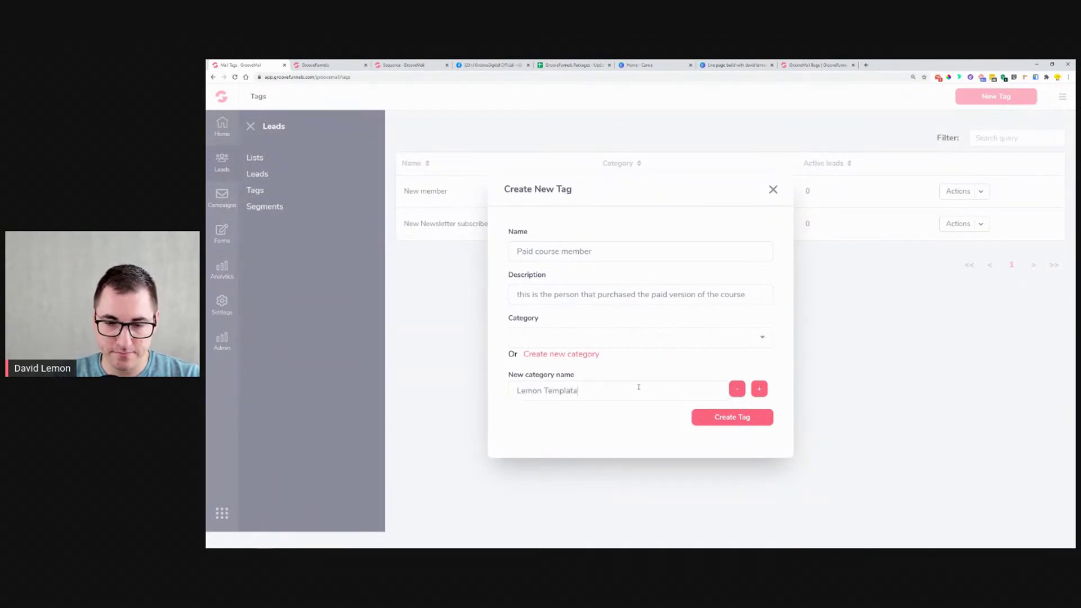
pyautogui.press('BackSpace')
pyautogui.write('es')
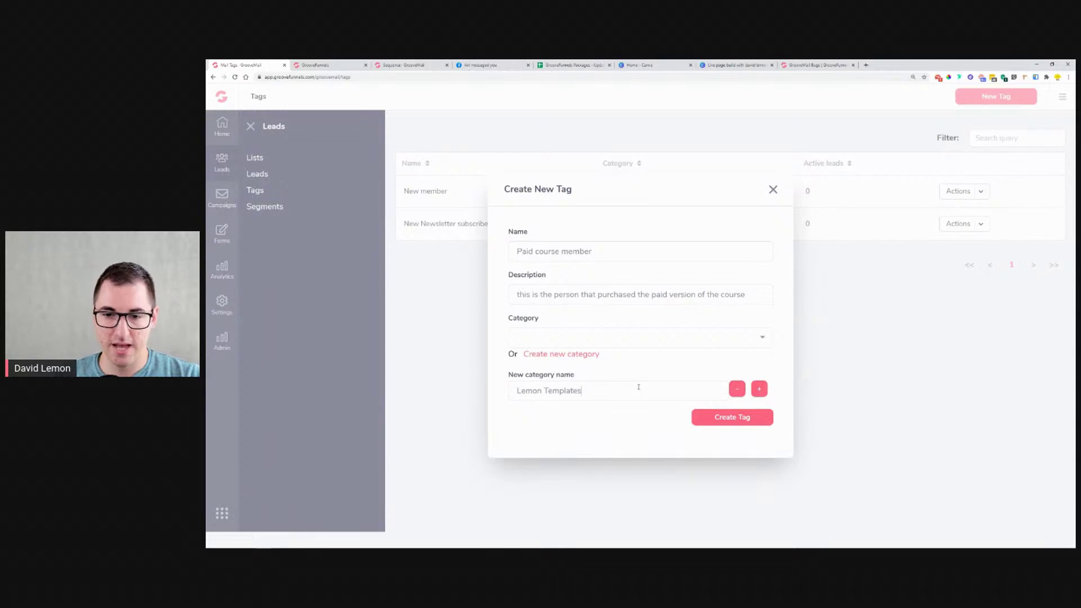
pyautogui.click(757, 389)
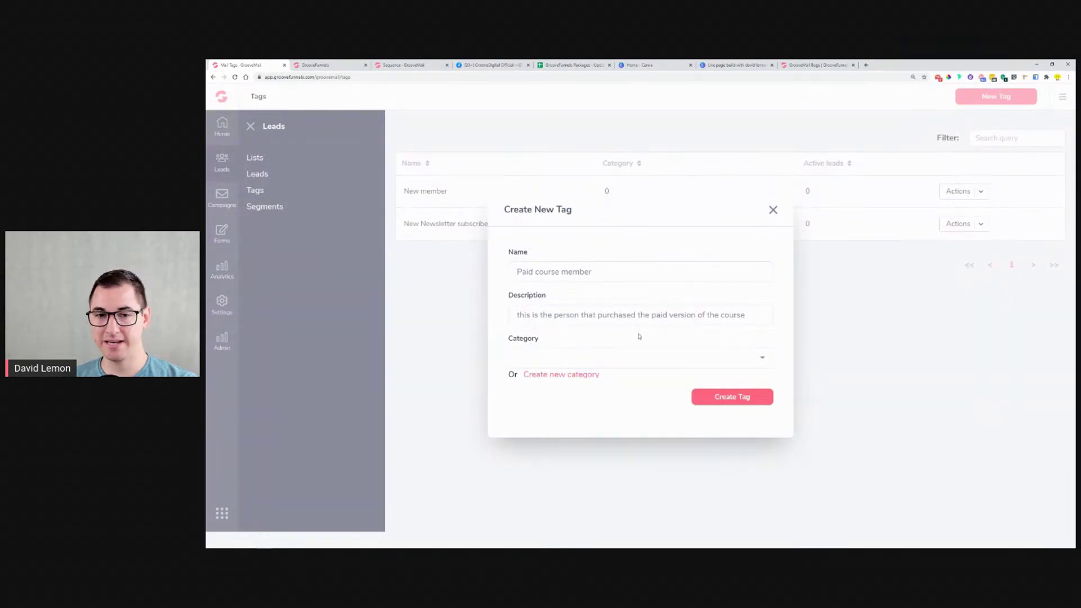
pyautogui.click(618, 357)
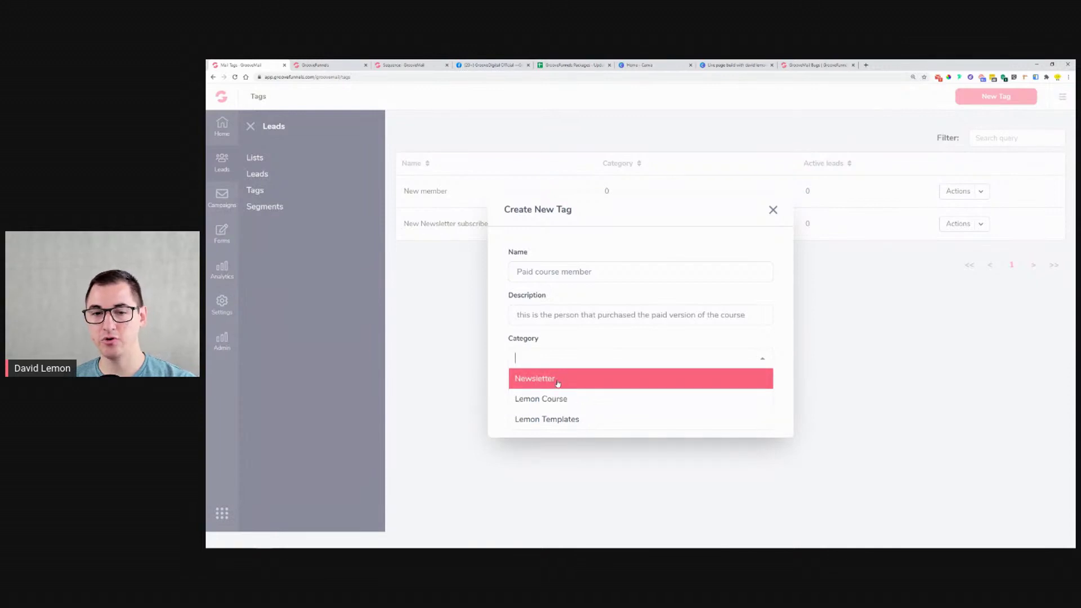
# Put the Paid course member tag in the Lemon Course category and create it.
pyautogui.click(541, 398)
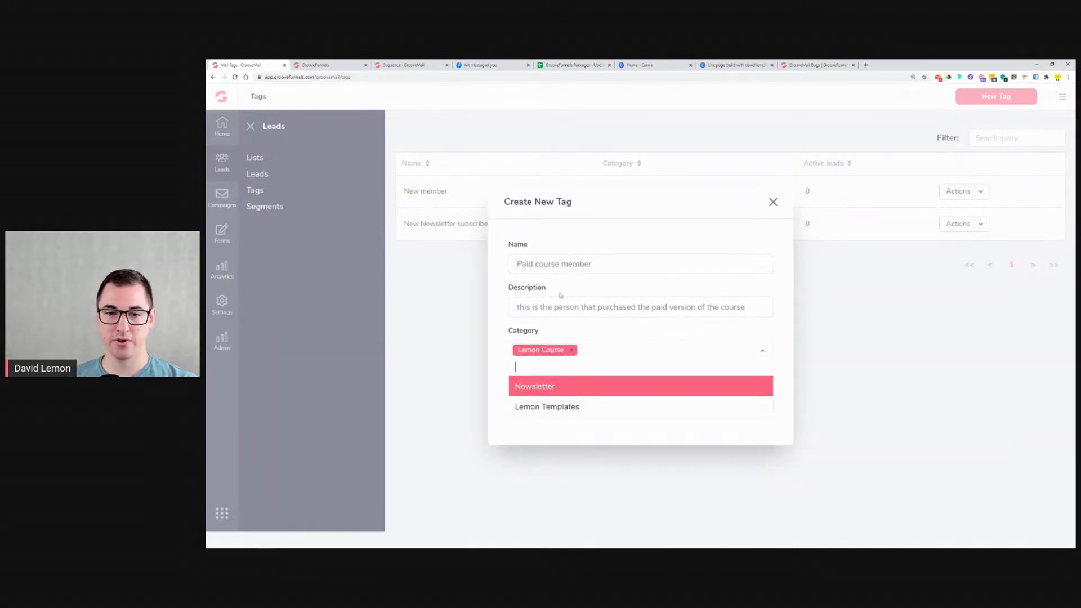
pyautogui.click(495, 361)
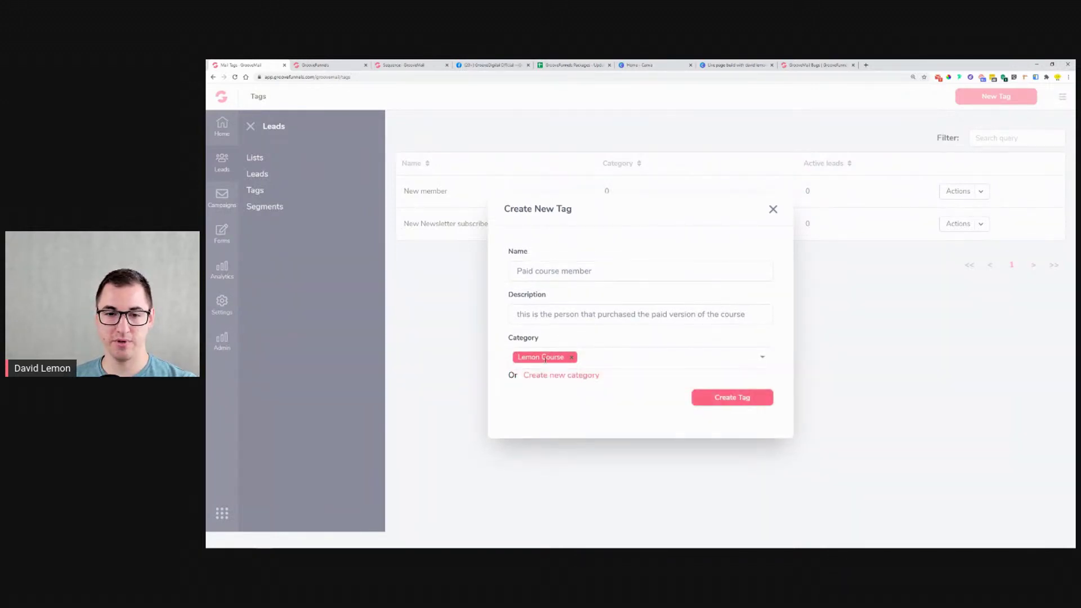
pyautogui.click(731, 399)
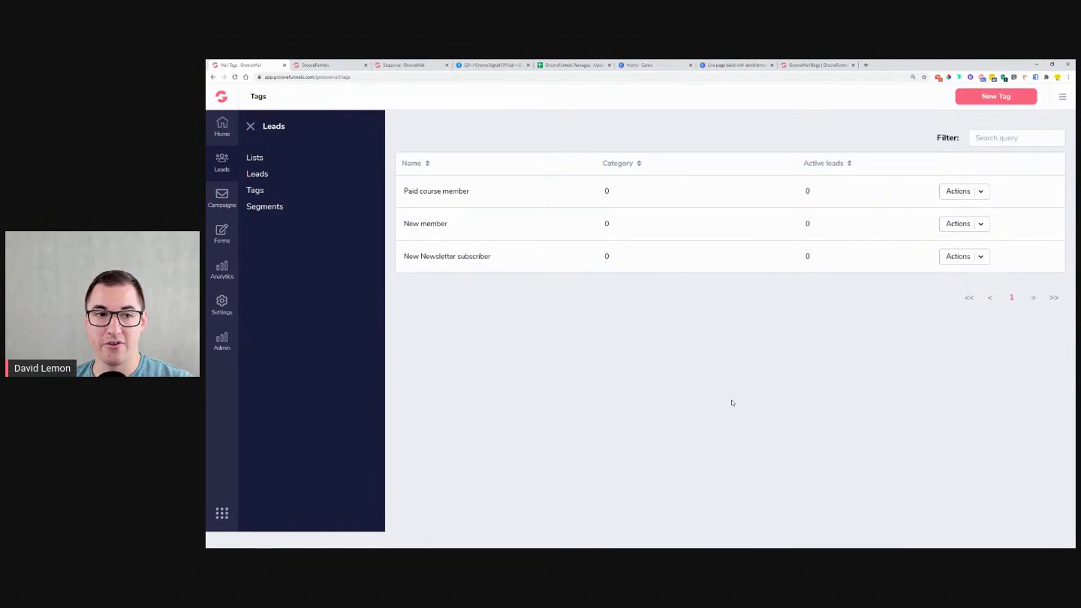
# From the Segments list, create a new segment named 'Segmenting Paid members'.
pyautogui.click(269, 208)
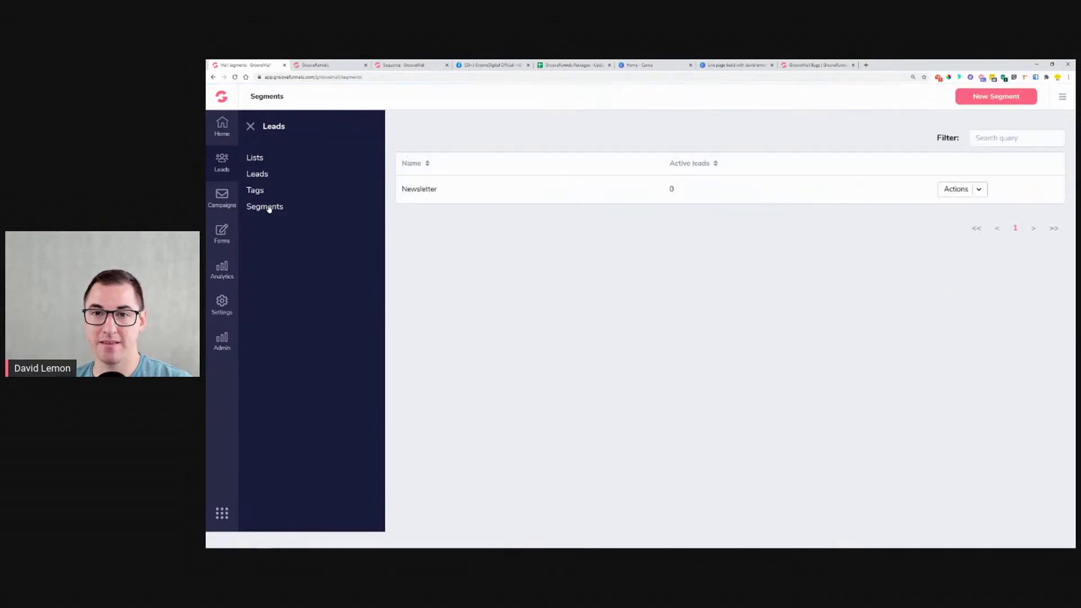
pyautogui.click(993, 101)
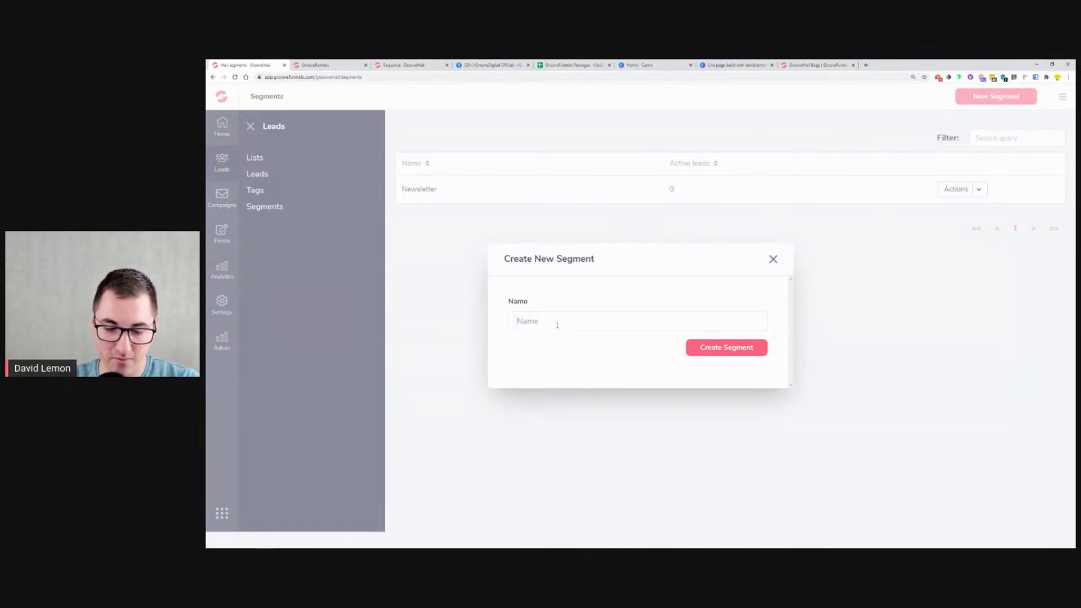
pyautogui.write('Fd')
pyautogui.press('BackSpace')
pyautogui.press('BackSpace')
pyautogui.write('S')
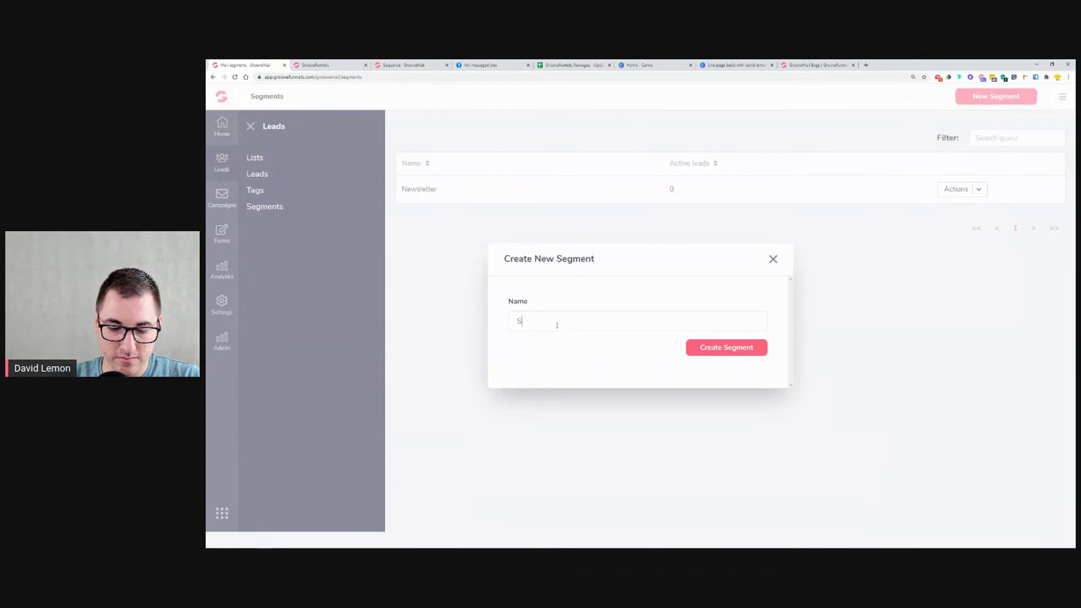
pyautogui.write('egmen')
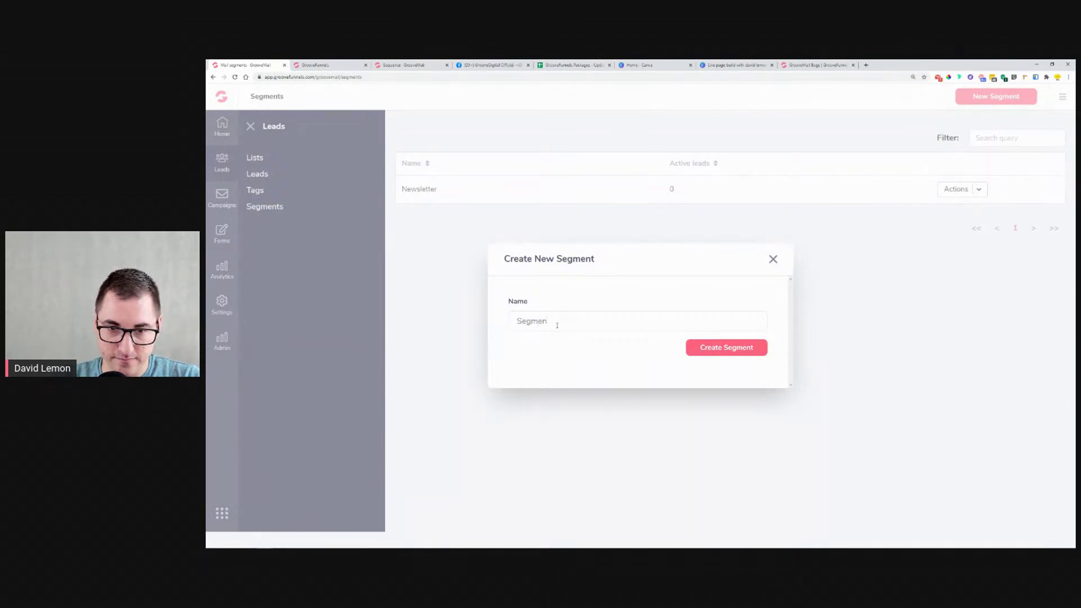
pyautogui.write('ting ')
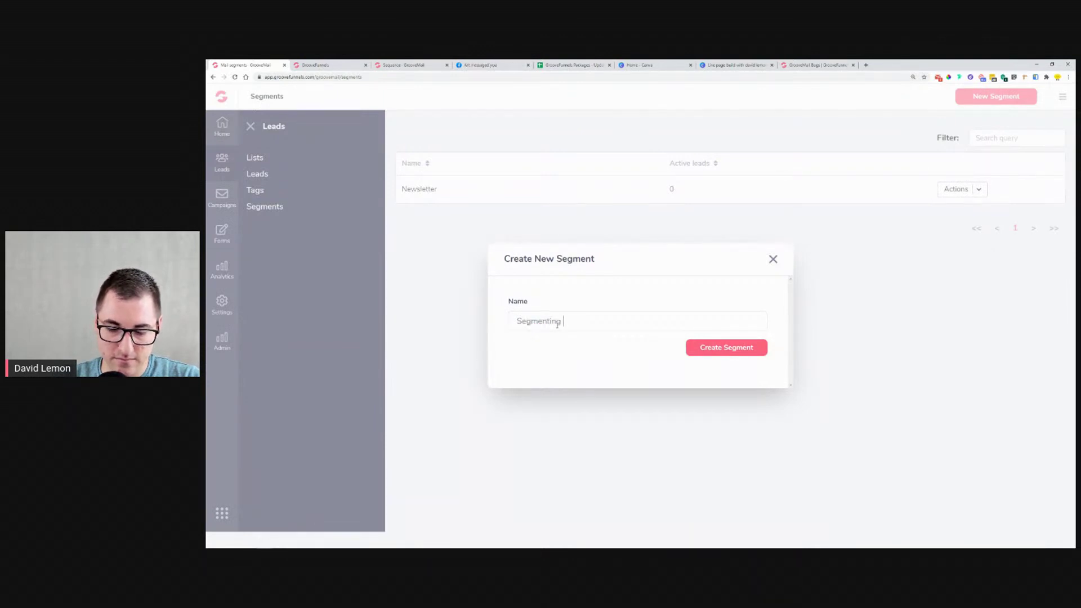
pyautogui.write('Paid members')
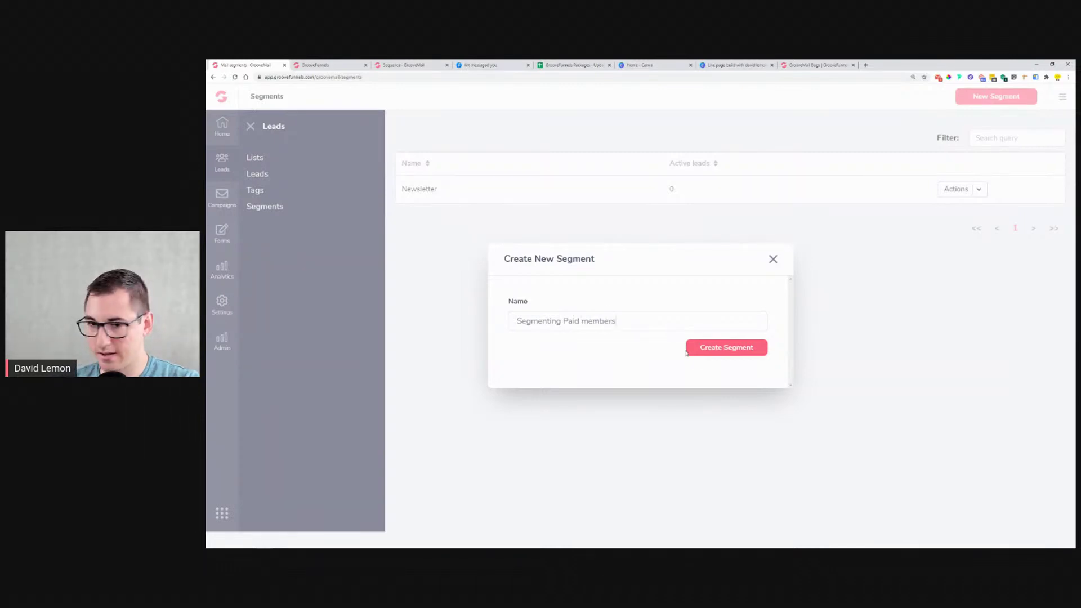
pyautogui.click(717, 351)
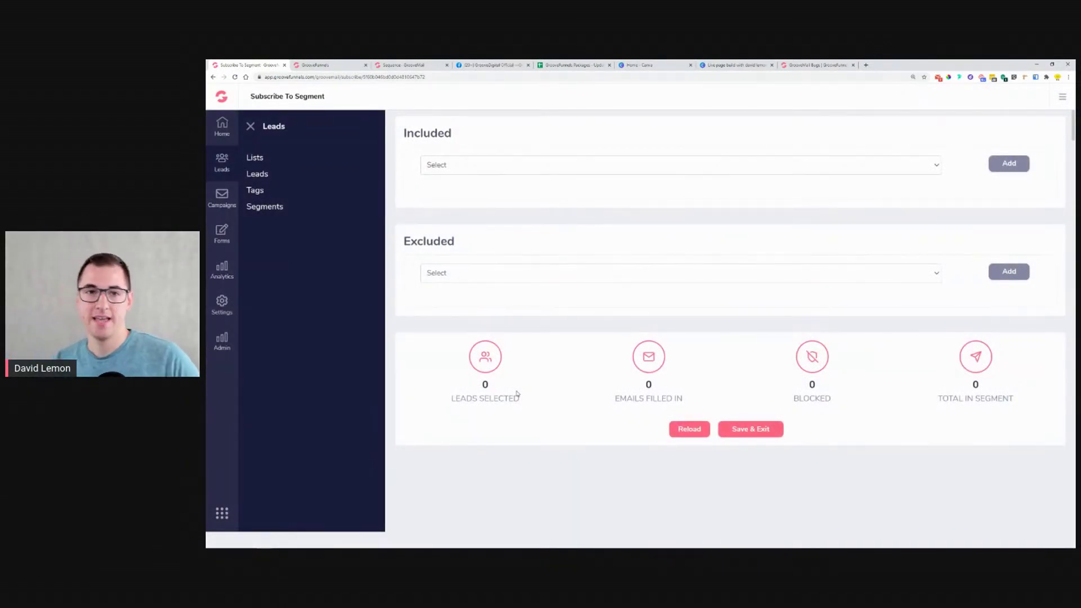
# Add an 'Everybody in my database' inclusion rule to the segment.
pyautogui.click(489, 164)
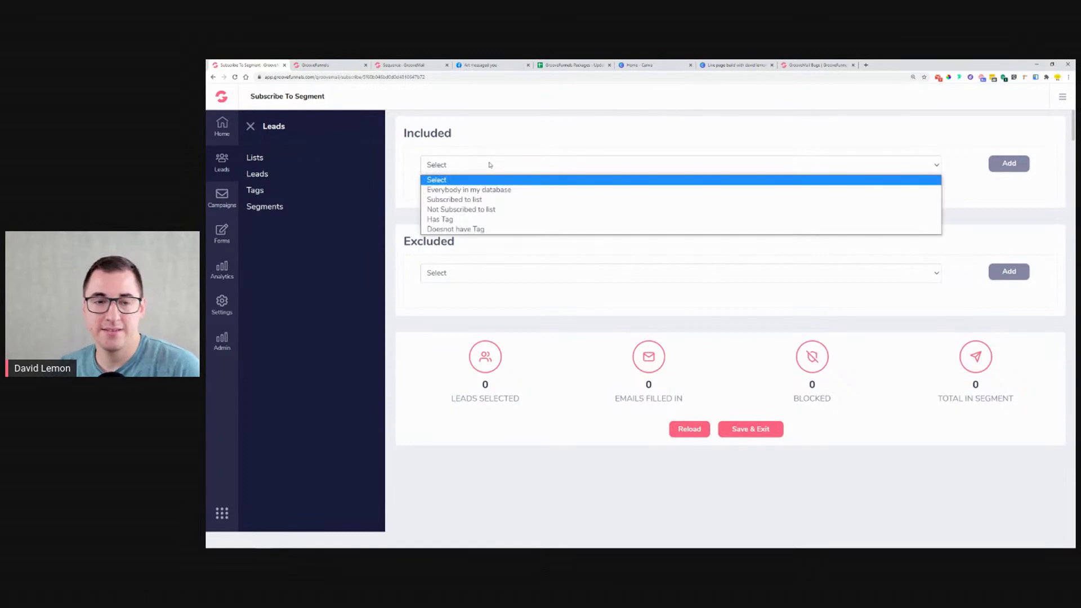
pyautogui.click(507, 199)
pyautogui.click(523, 166)
pyautogui.click(551, 167)
pyautogui.click(777, 163)
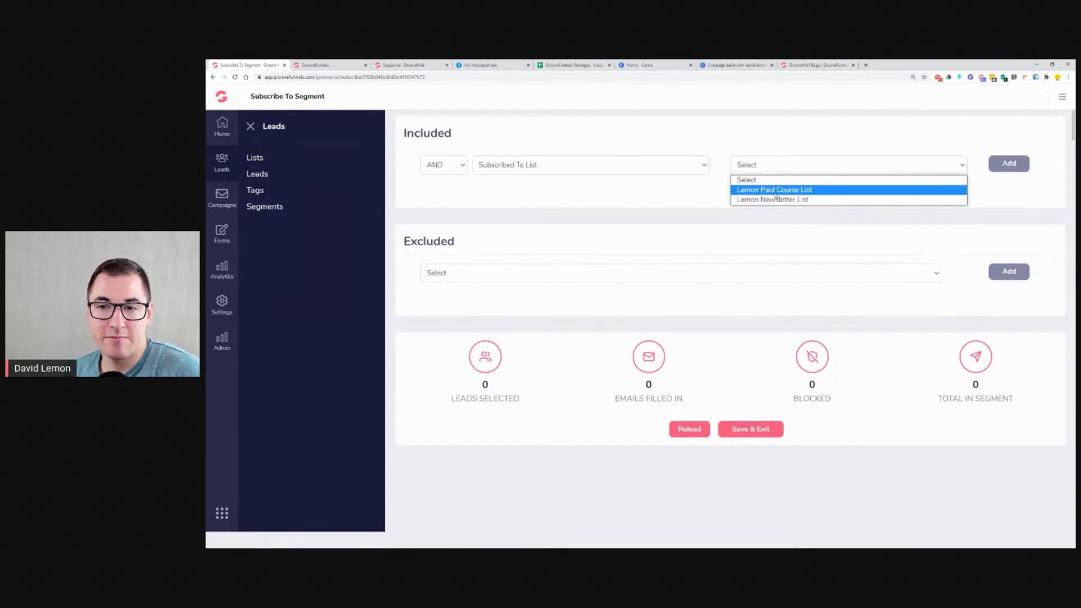
pyautogui.click(775, 191)
pyautogui.click(645, 164)
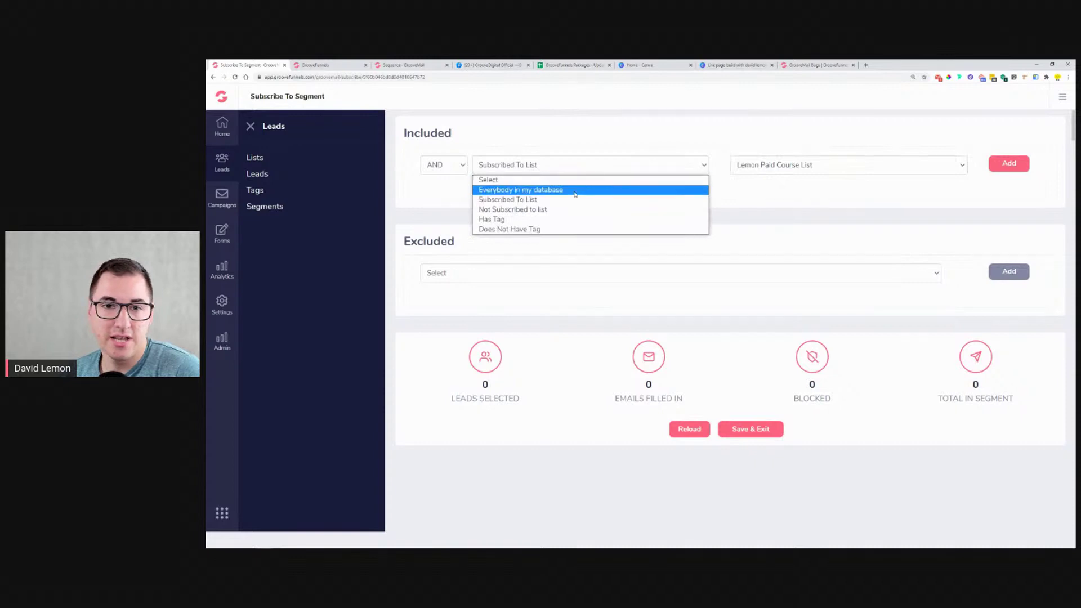
pyautogui.click(575, 192)
pyautogui.click(991, 162)
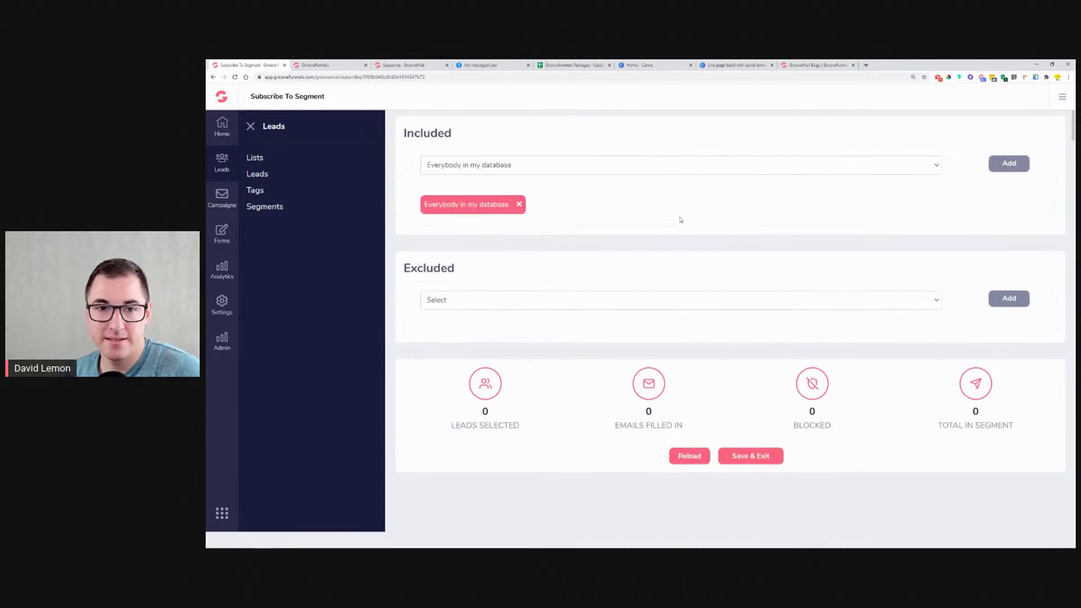
# Configure a rule for leads without the Paid course member tag from Lemon Course.
pyautogui.click(508, 168)
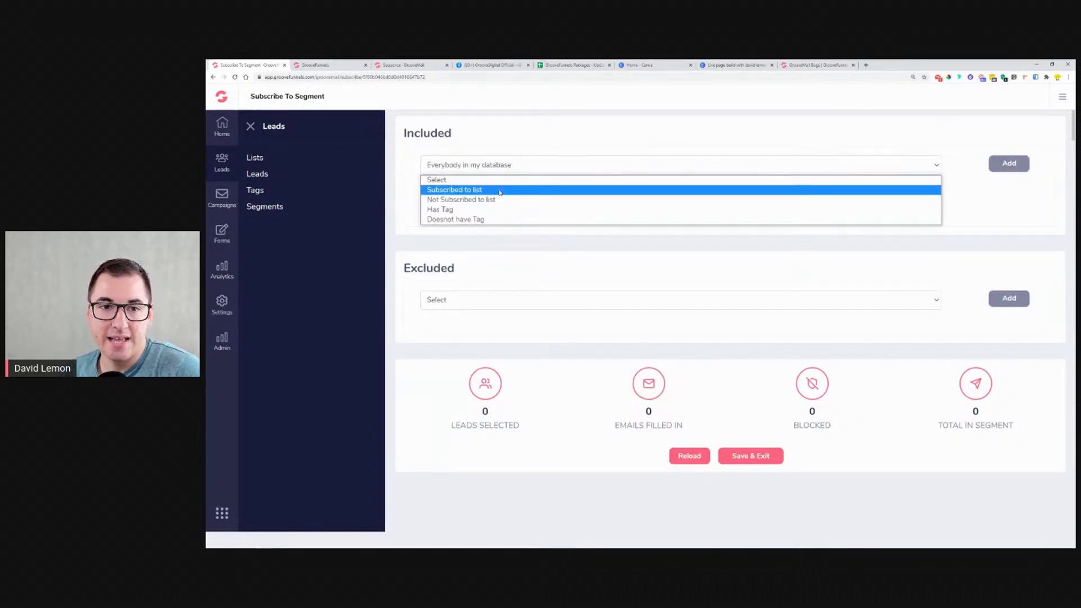
pyautogui.click(497, 219)
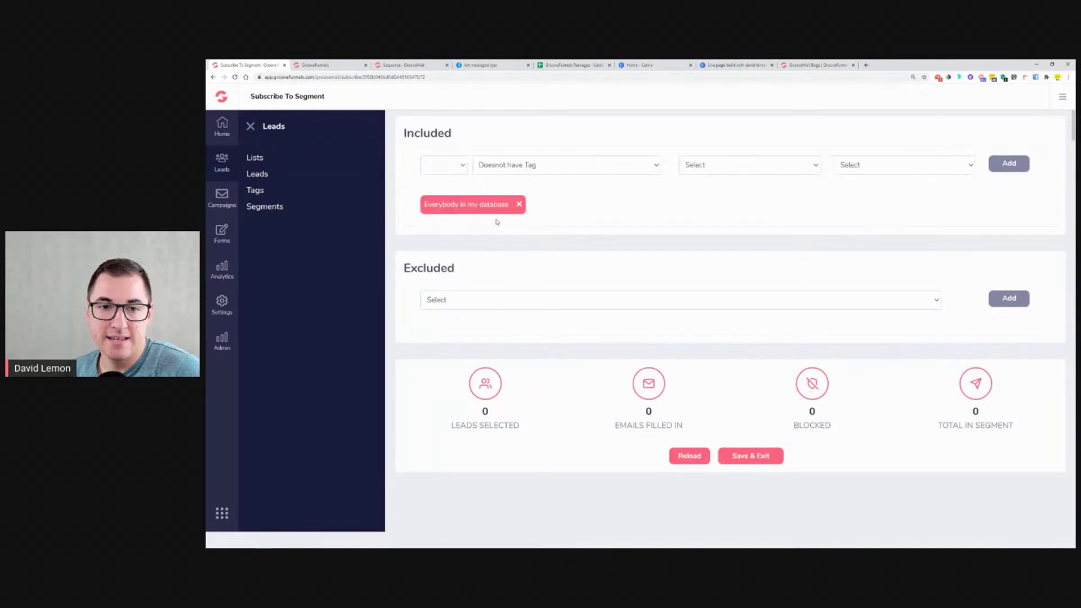
pyautogui.click(727, 165)
pyautogui.click(731, 200)
pyautogui.click(675, 165)
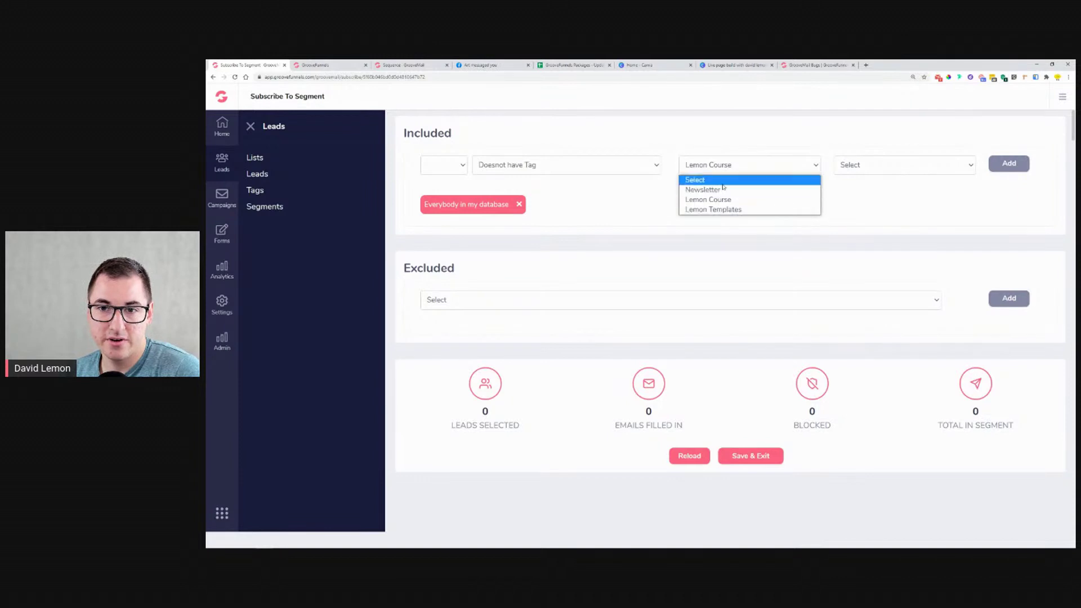
pyautogui.click(831, 170)
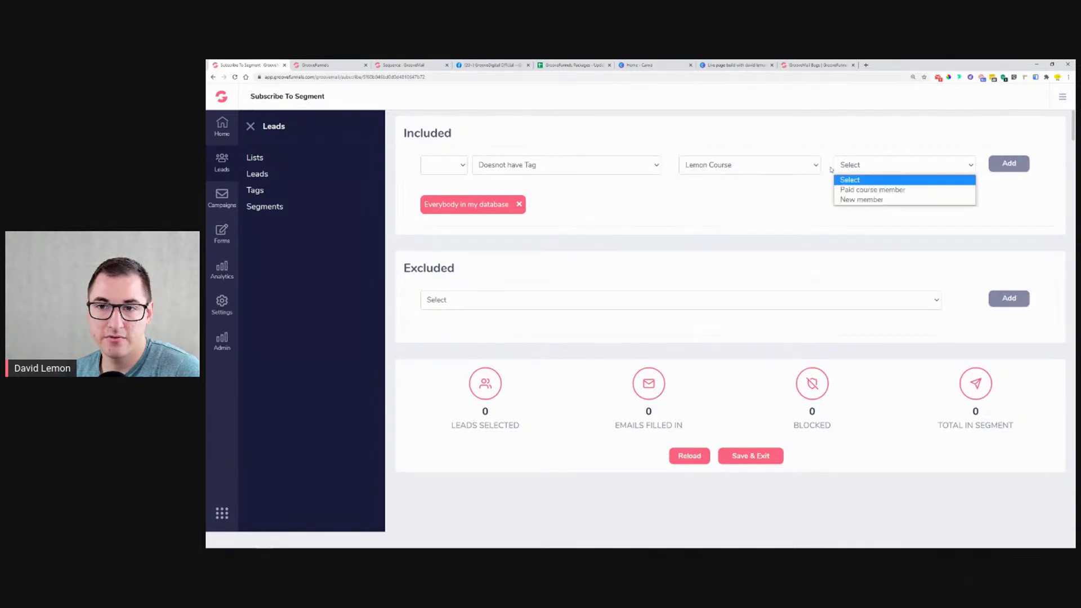
pyautogui.click(873, 191)
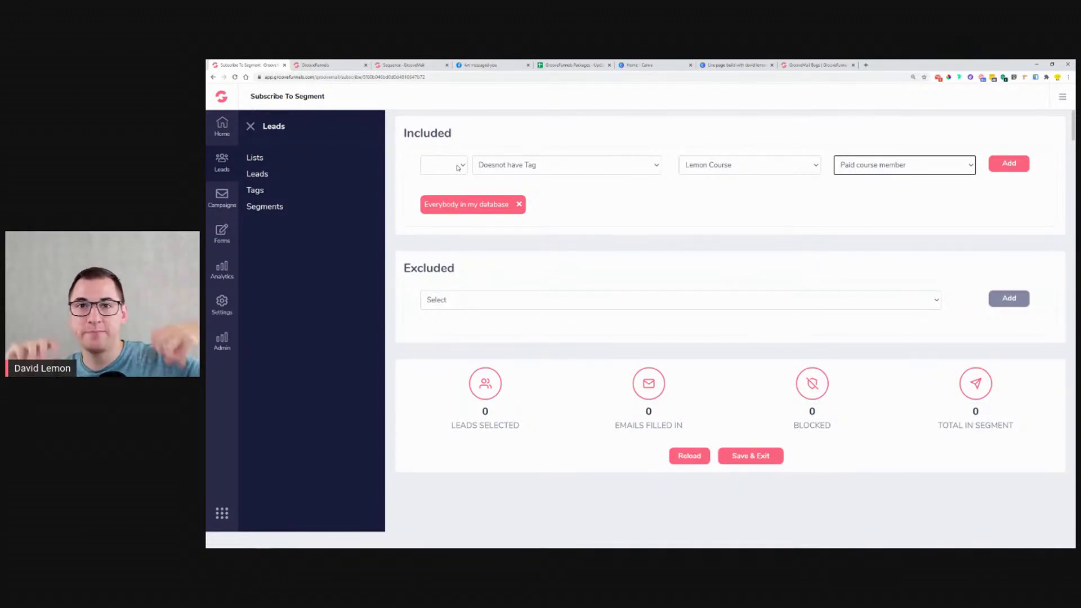
# Exclude leads subscribed to Lemon Newsletter List, then save and exit the segment.
pyautogui.click(518, 298)
pyautogui.click(509, 335)
pyautogui.click(528, 307)
pyautogui.click(528, 306)
pyautogui.click(800, 307)
pyautogui.click(877, 322)
pyautogui.click(1020, 299)
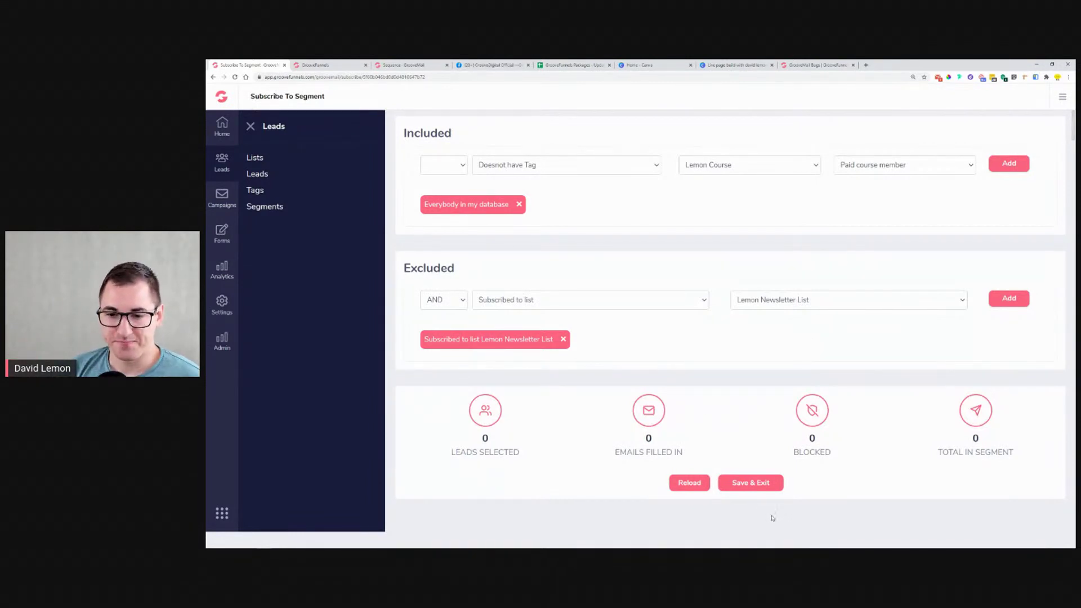
pyautogui.click(767, 484)
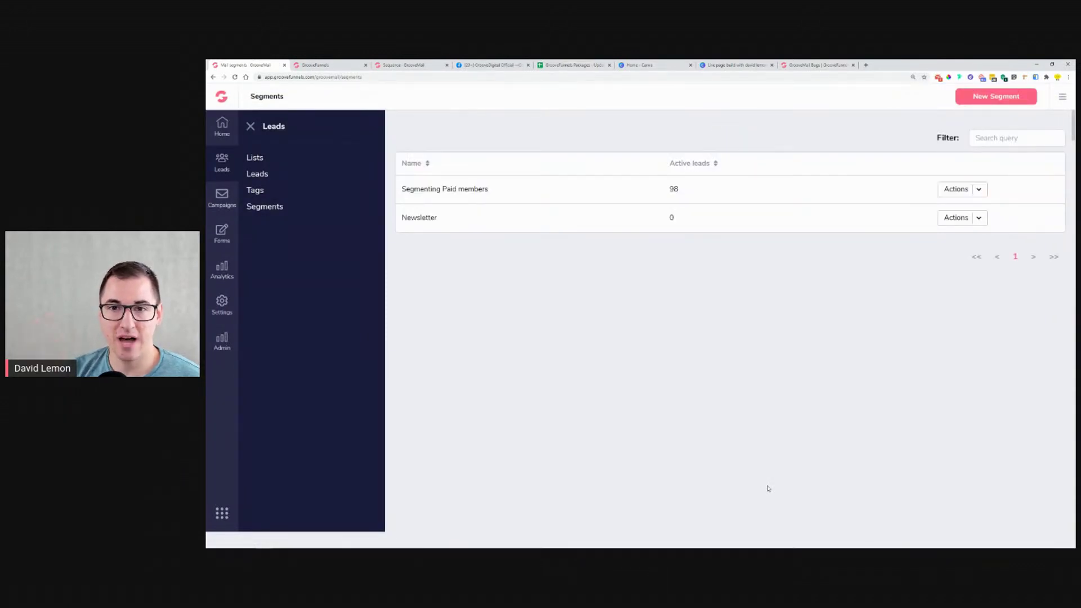
pyautogui.moveTo(669, 190); pyautogui.dragTo(695, 193)
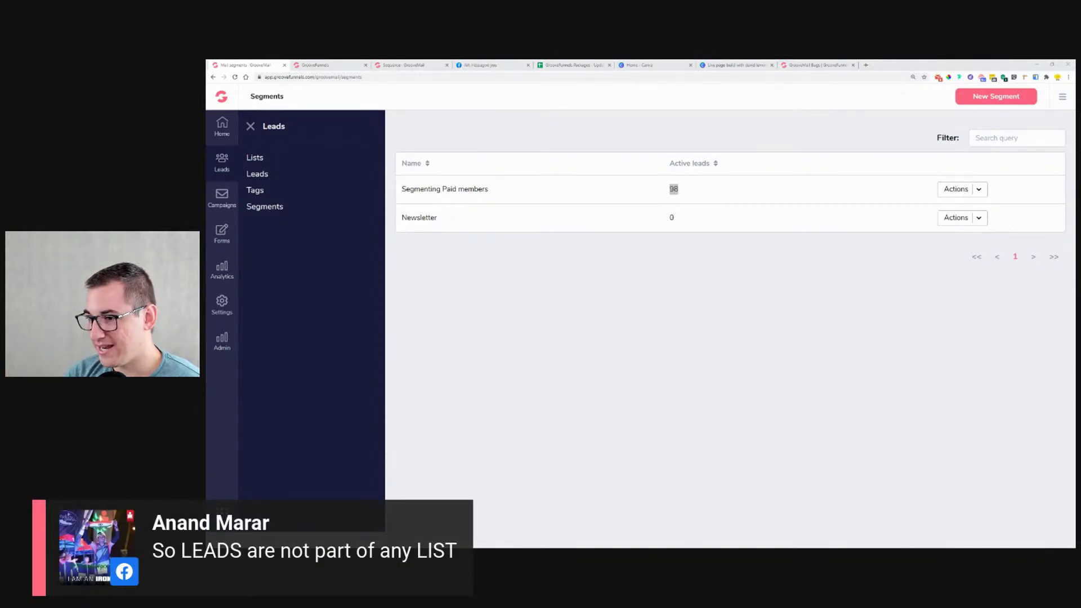
# On Leads, start a new lead, review its Assign List and Assign Tag options, then close it unsaved.
pyautogui.click(261, 174)
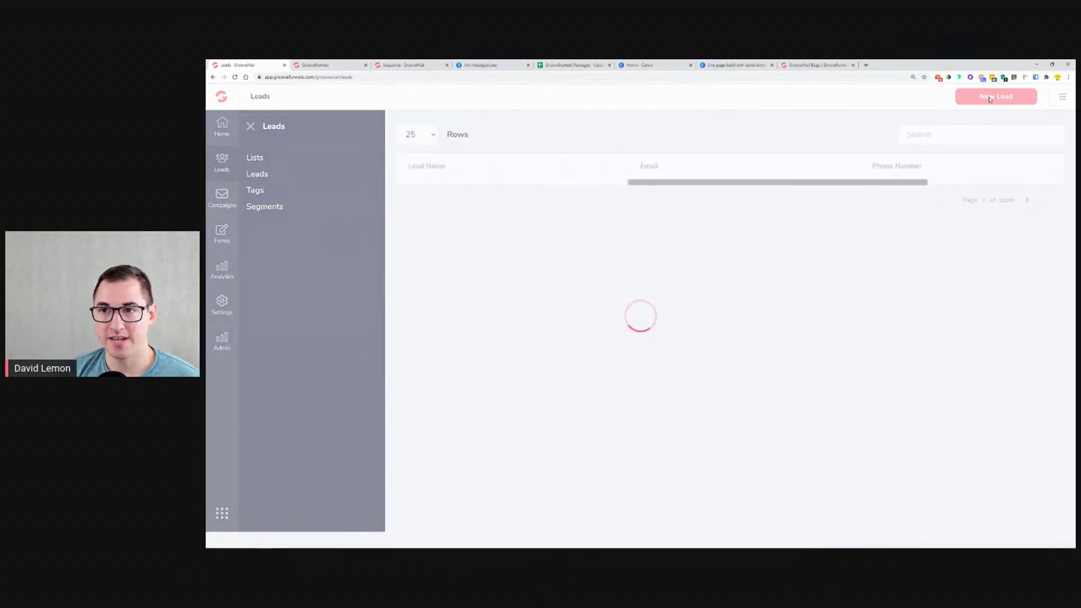
pyautogui.click(990, 97)
pyautogui.scroll(-10, 634, 253)
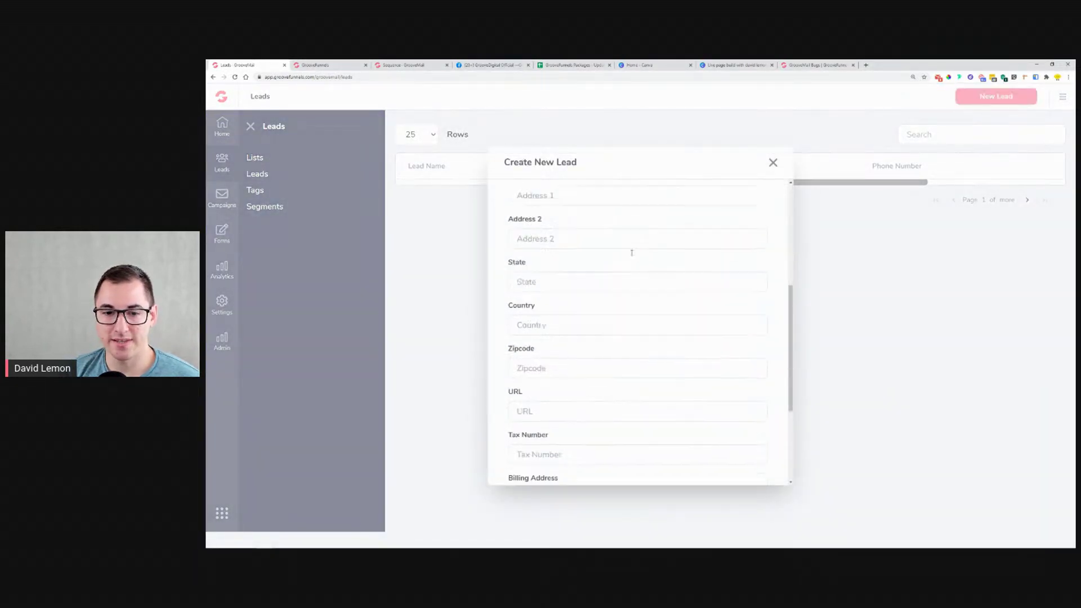
pyautogui.scroll(-1, 640, 264)
pyautogui.click(532, 374)
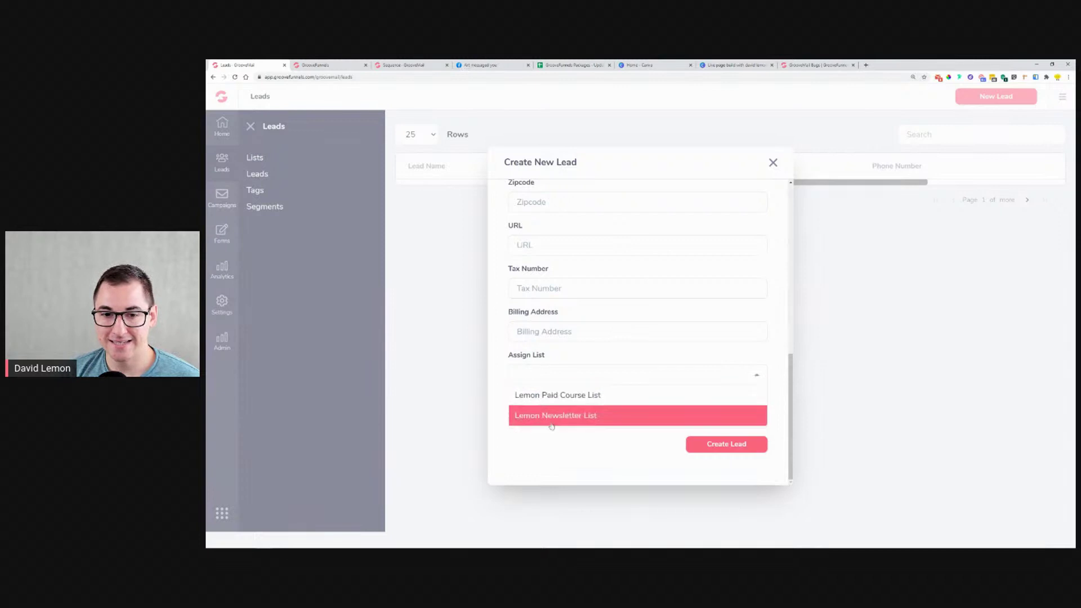
pyautogui.click(701, 359)
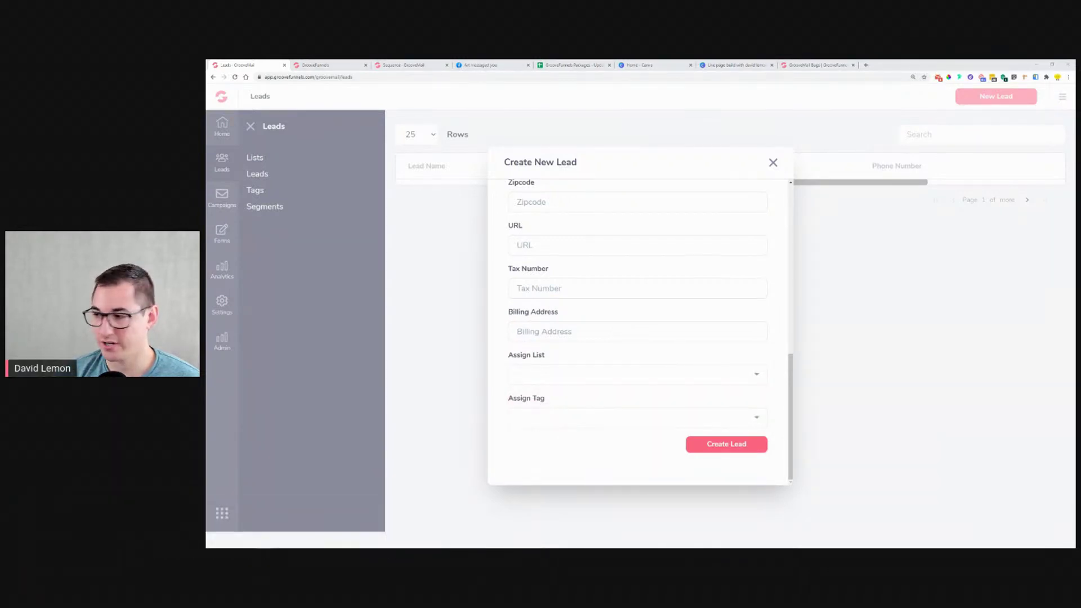
pyautogui.click(530, 419)
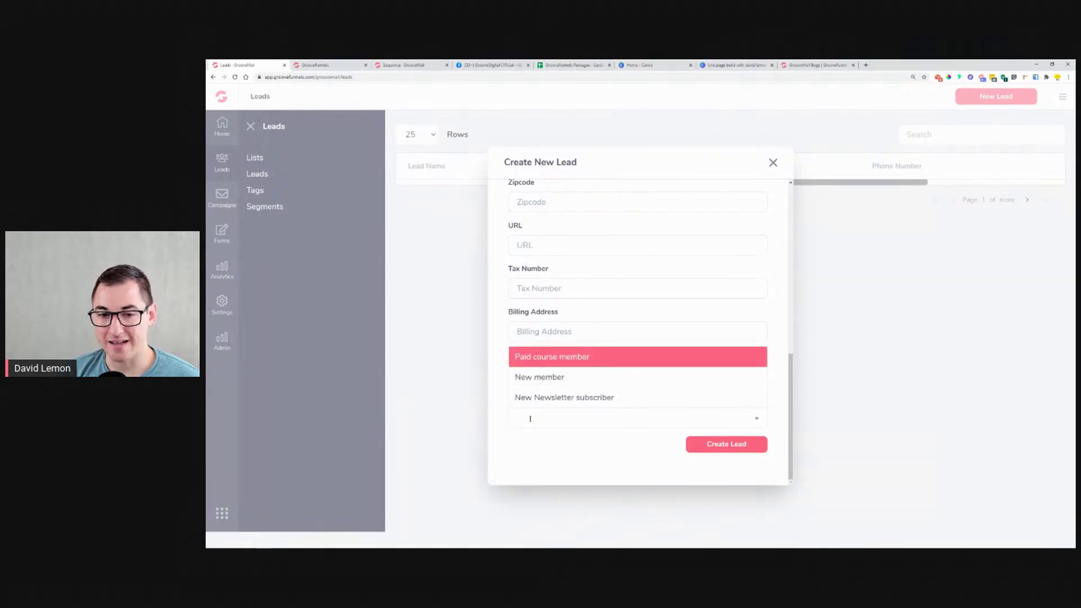
pyautogui.click(537, 445)
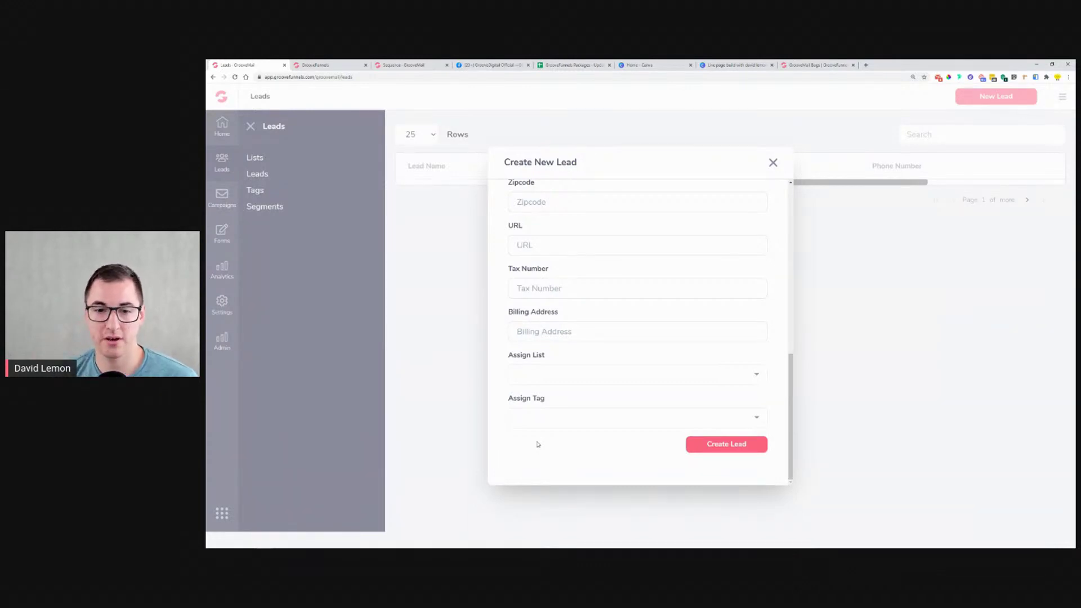
pyautogui.click(551, 374)
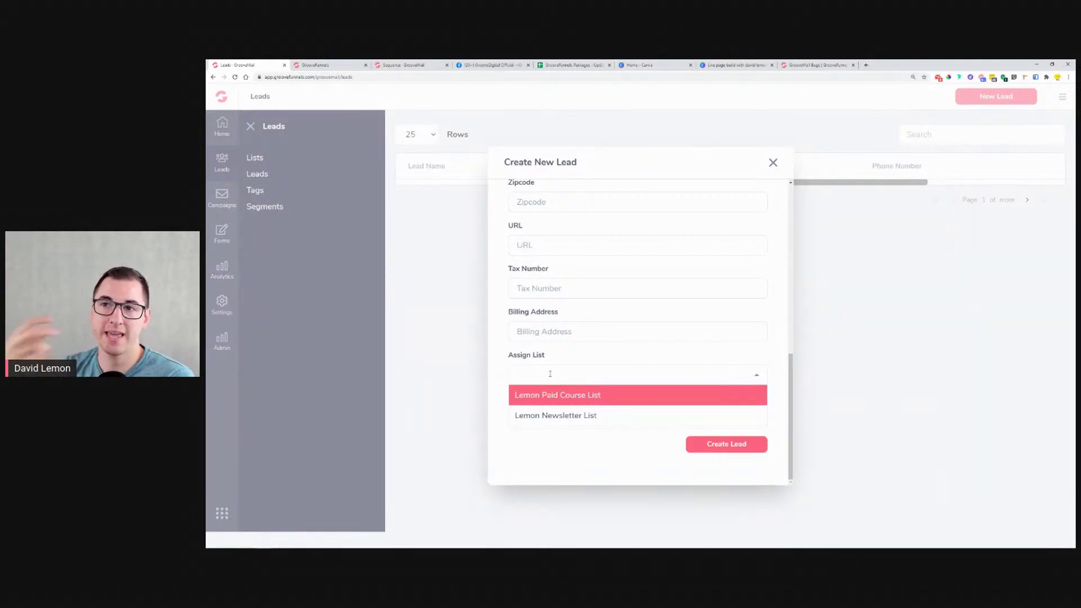
pyautogui.click(561, 357)
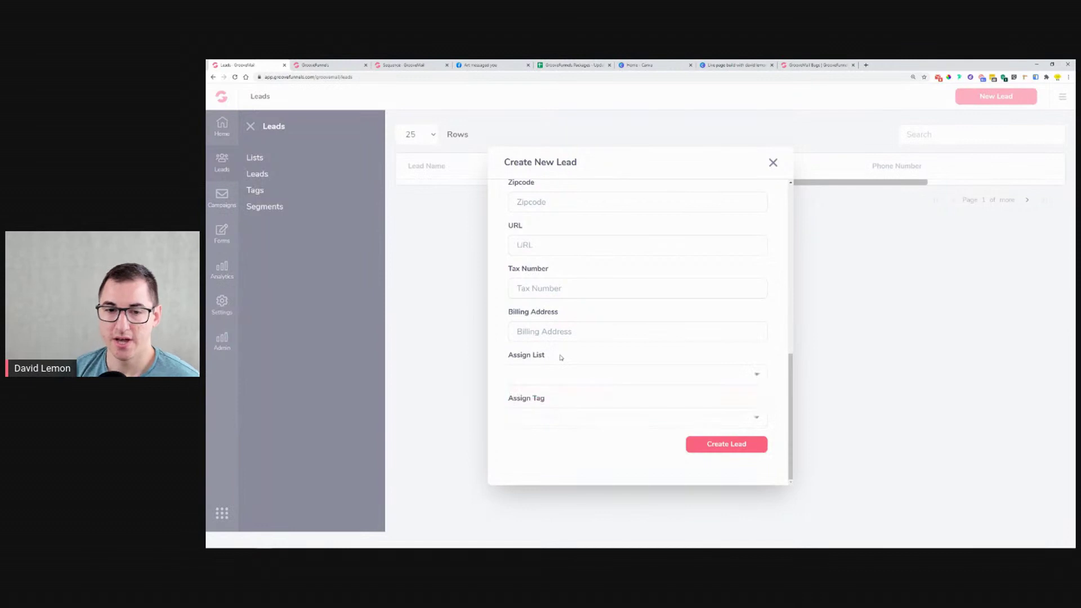
pyautogui.click(560, 417)
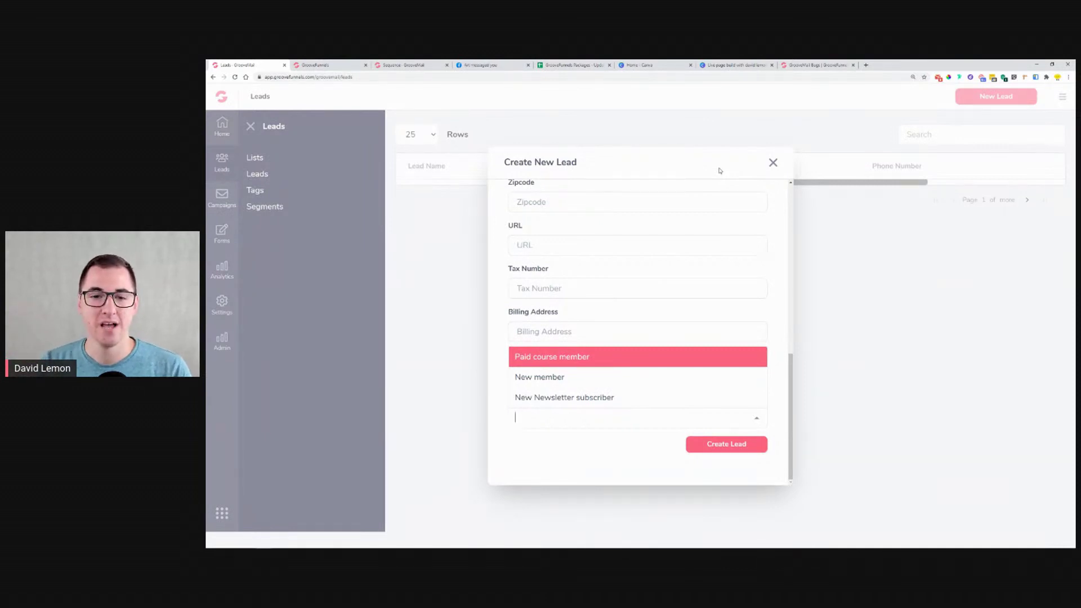
pyautogui.click(773, 162)
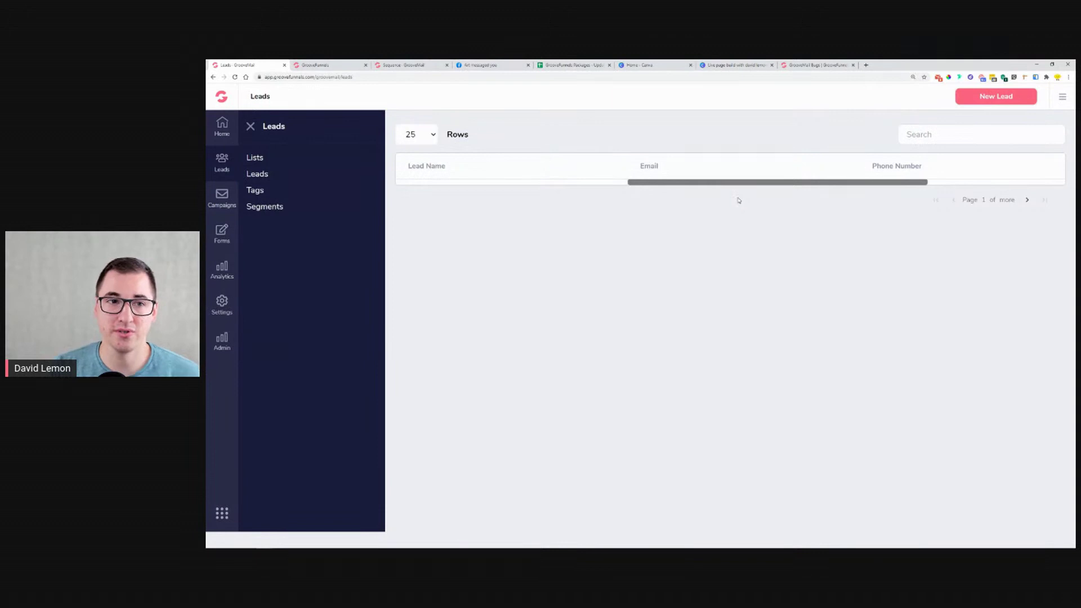
# Expand Campaigns in the sidebar to reveal Broadcasts and Sequences.
pyautogui.click(220, 206)
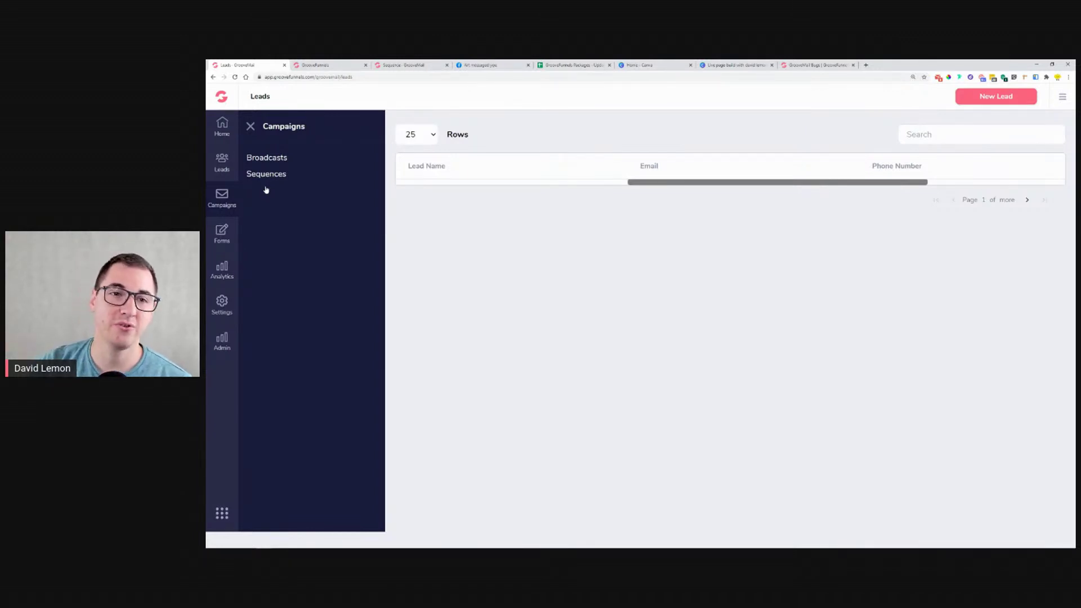
# Go to the Broadcasts list and start a New Campaign.
pyautogui.click(271, 158)
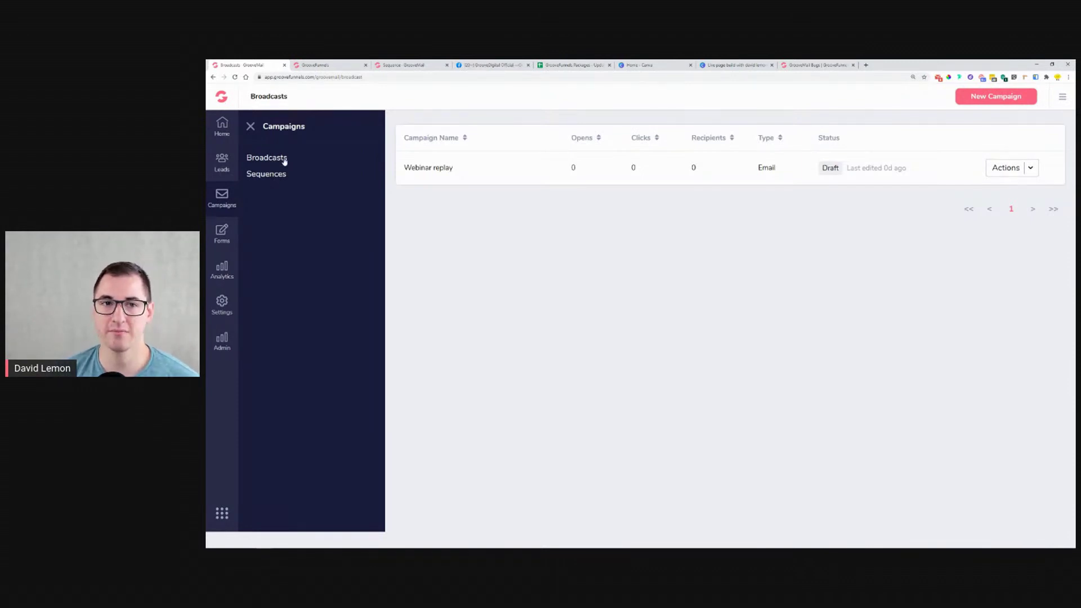
pyautogui.click(250, 126)
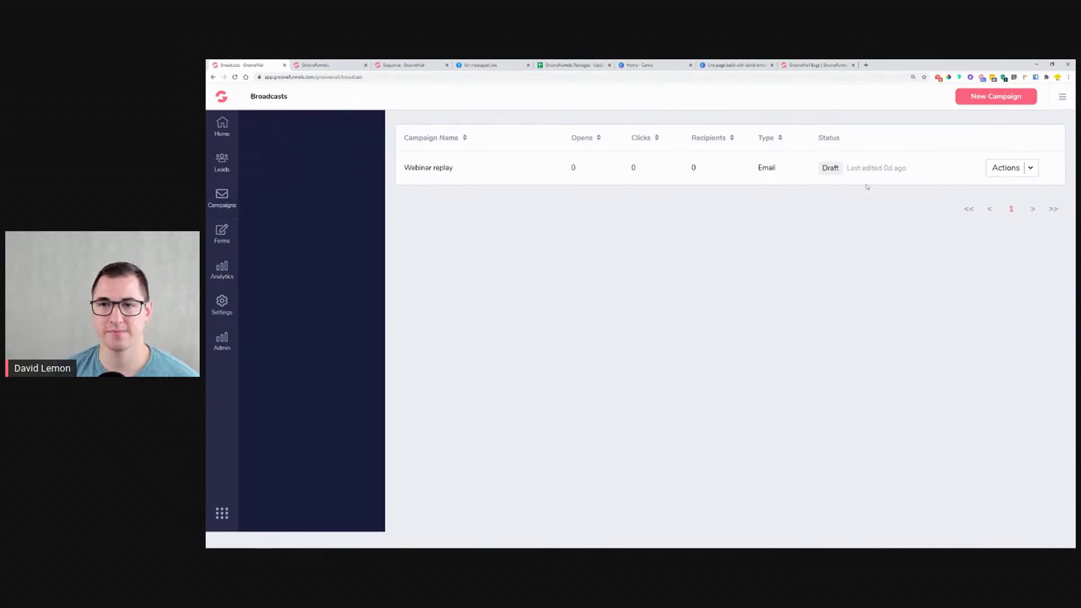
pyautogui.click(978, 100)
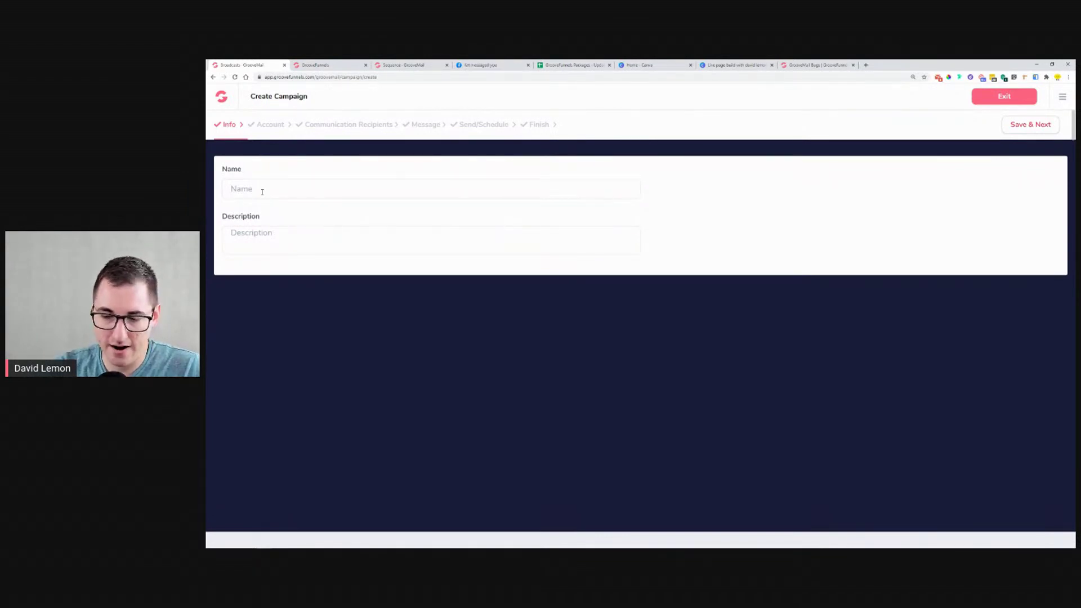
# Name the broadcast 'Webinar with' the presenter's name, describe it as a last-minute webinar invitation, and continue.
pyautogui.write('Webinar with Donna Fox')
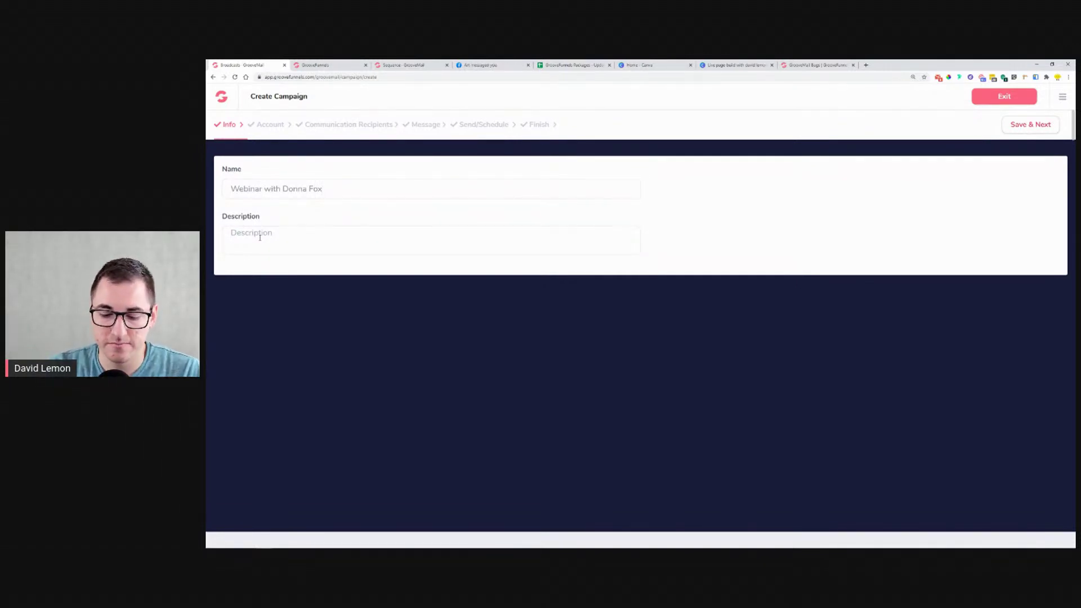
pyautogui.write('a last')
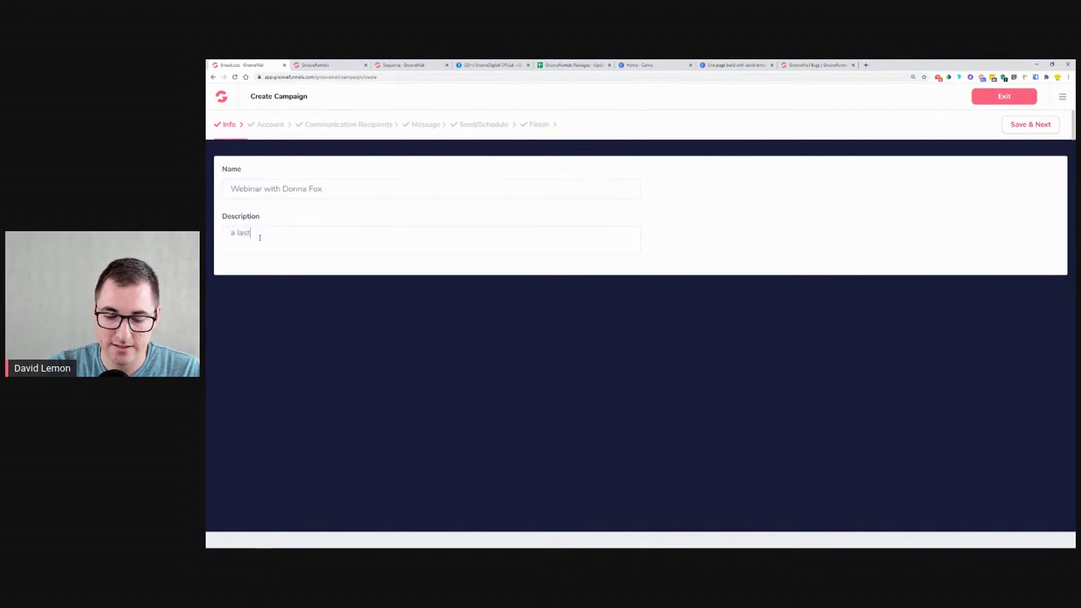
pyautogui.write(' minute bro')
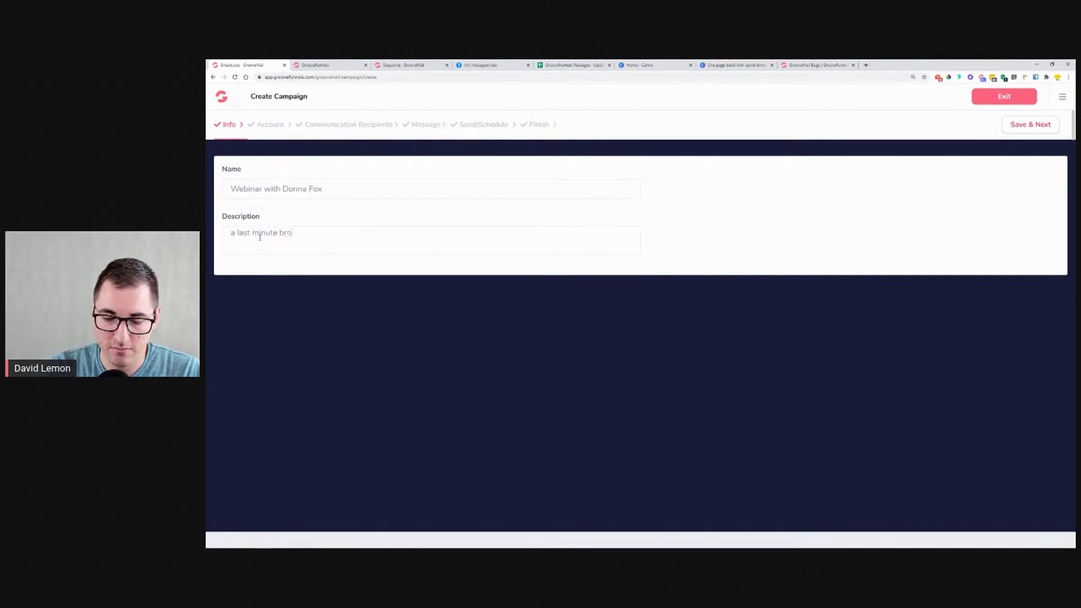
pyautogui.write('ada')
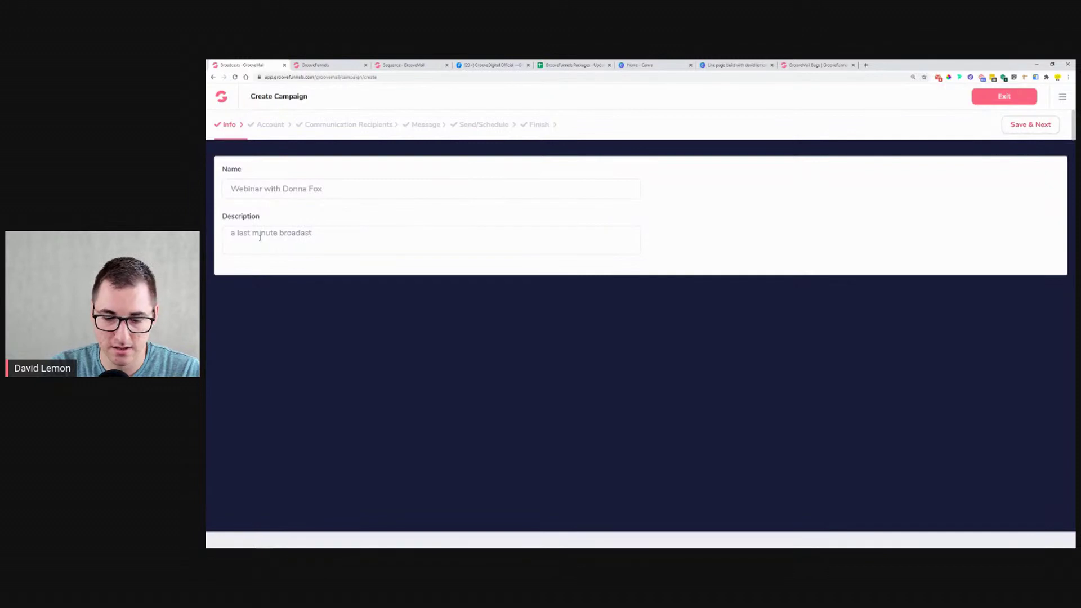
pyautogui.write('for invi')
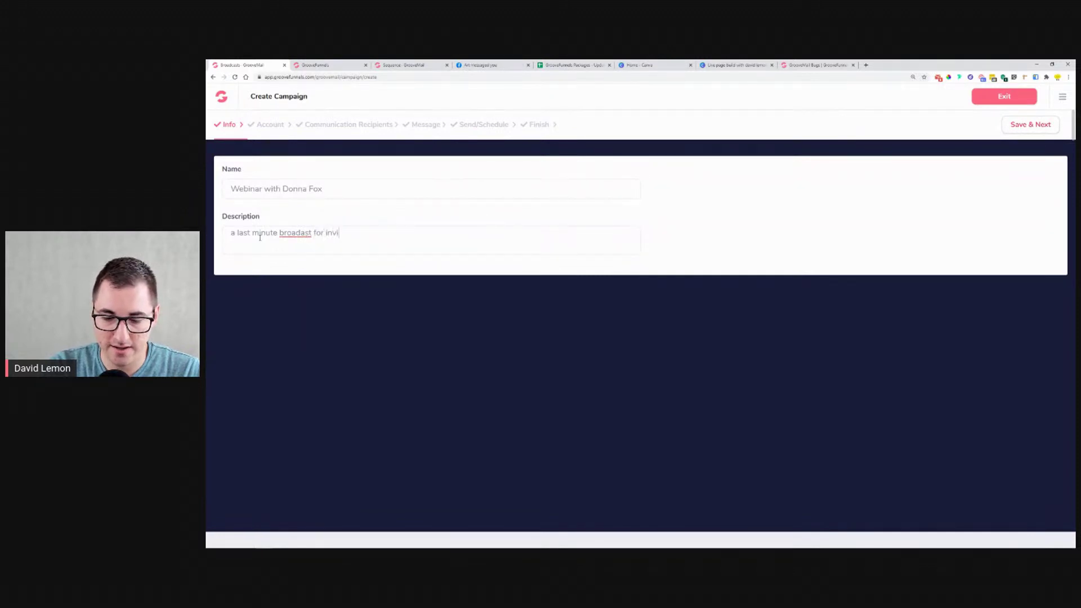
pyautogui.write('ting people to the webinar')
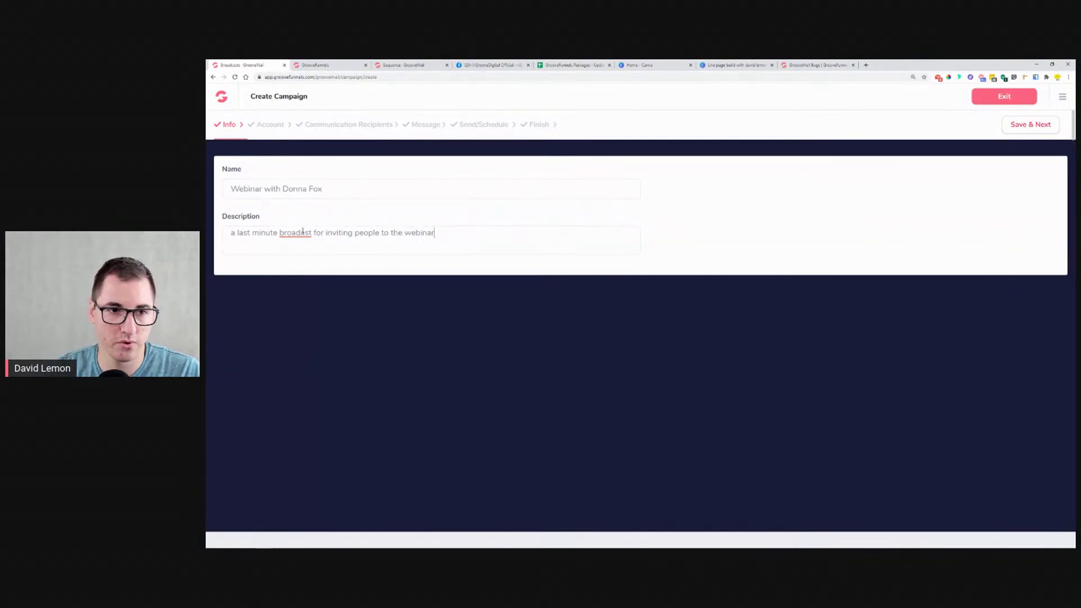
pyautogui.write('c')
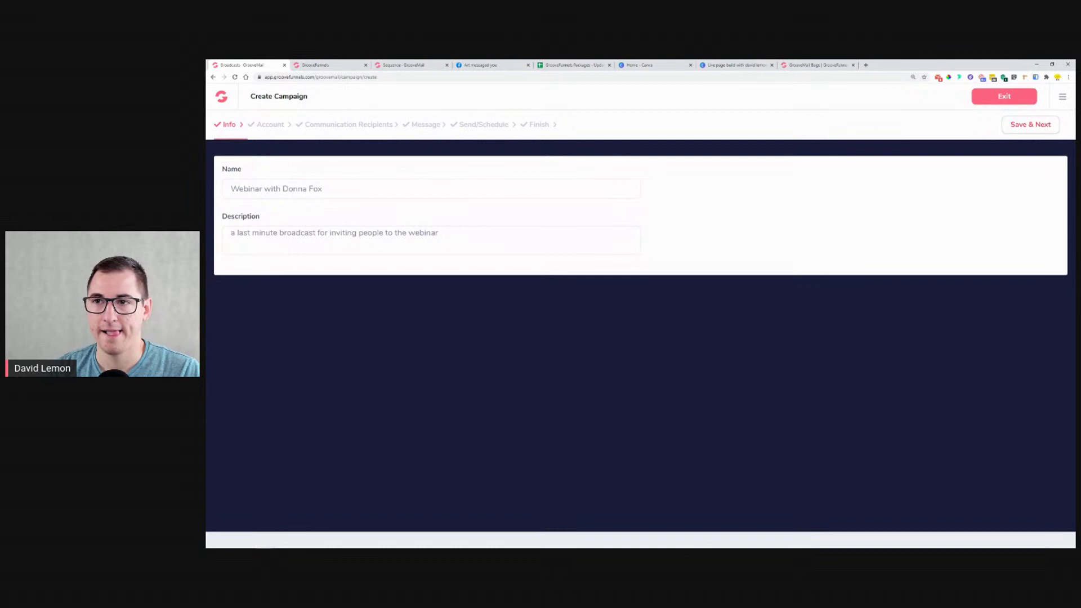
pyautogui.click(1030, 124)
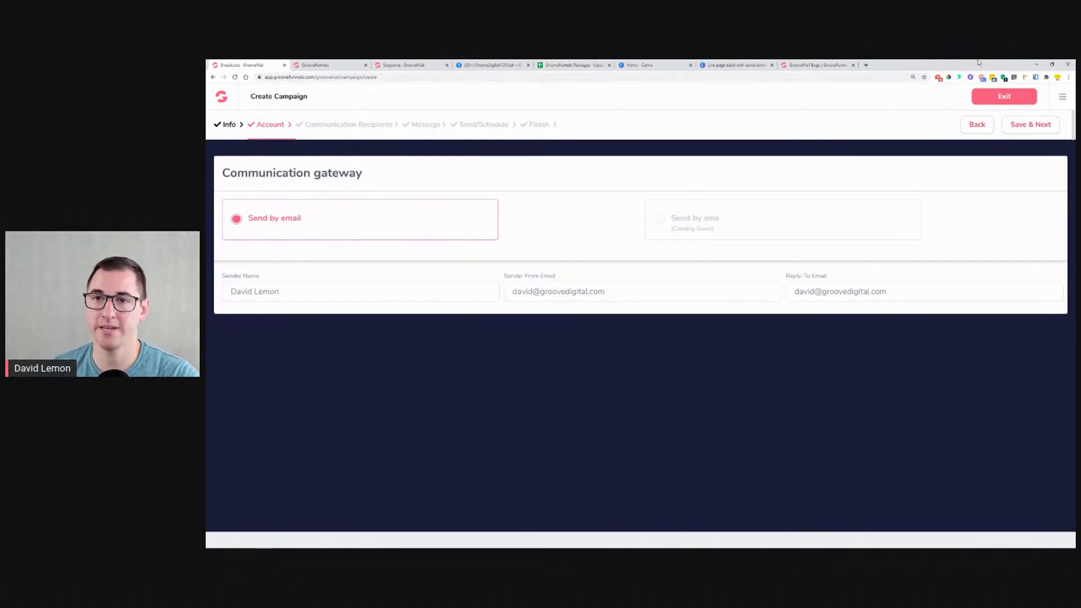
# Search for twilio in a new browser tab and open Twilio's official website.
pyautogui.click(866, 65)
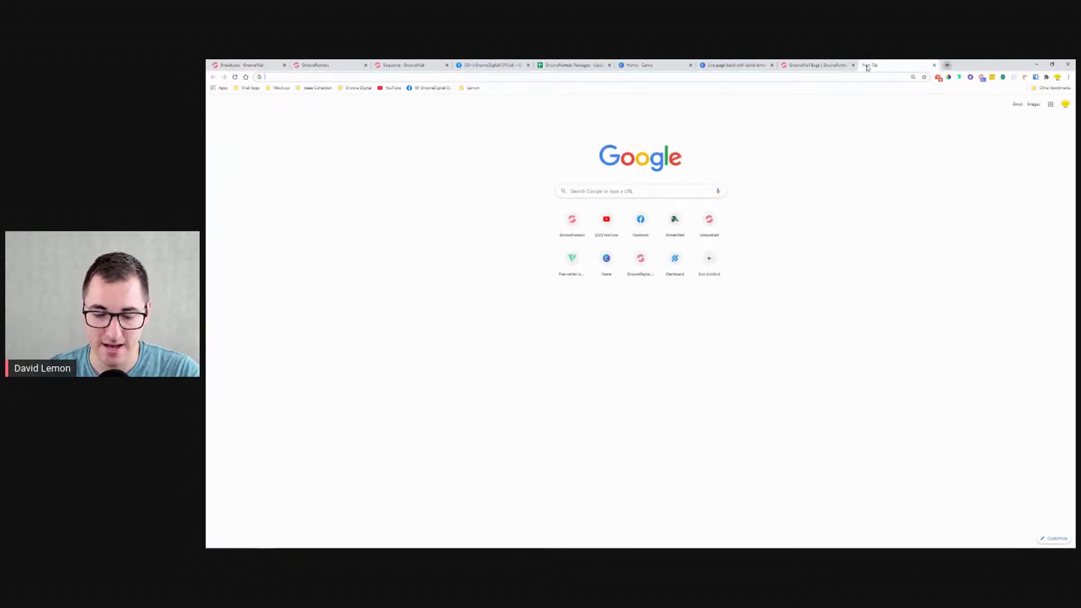
pyautogui.write('twilio')
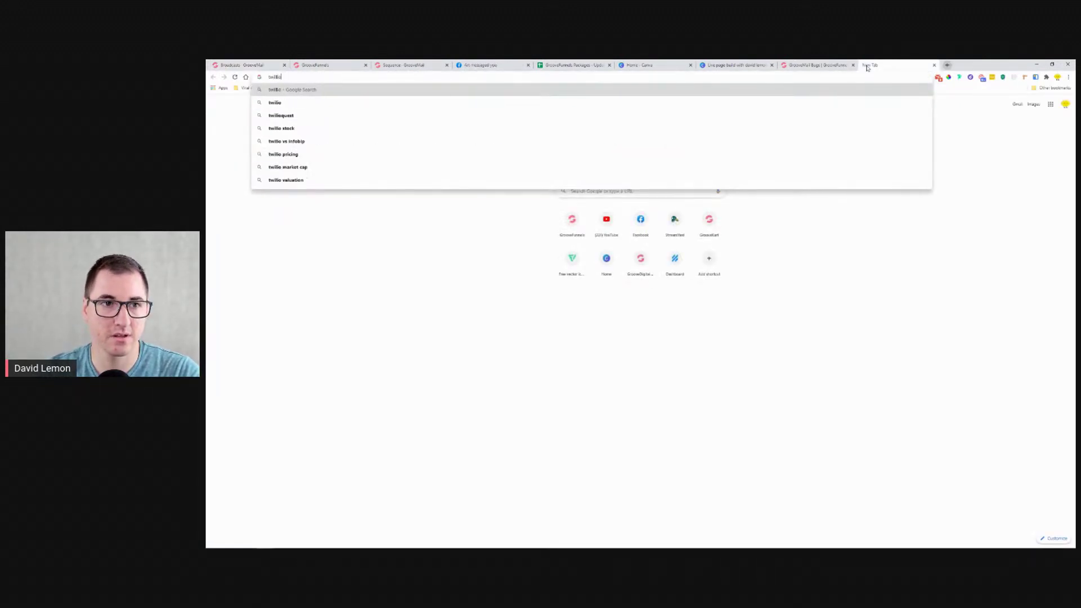
pyautogui.press('Return')
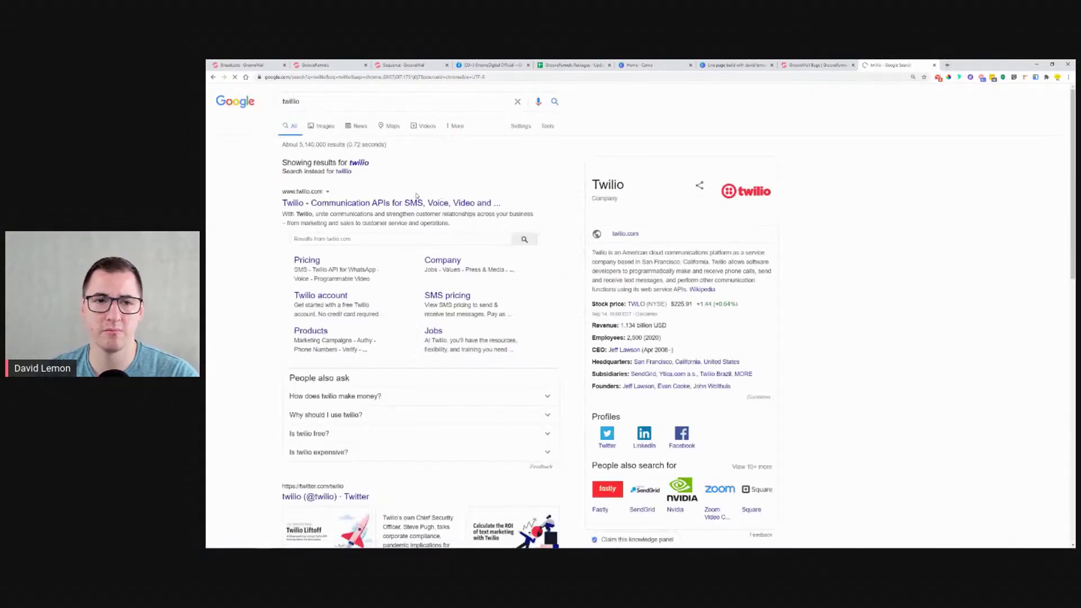
pyautogui.click(333, 204)
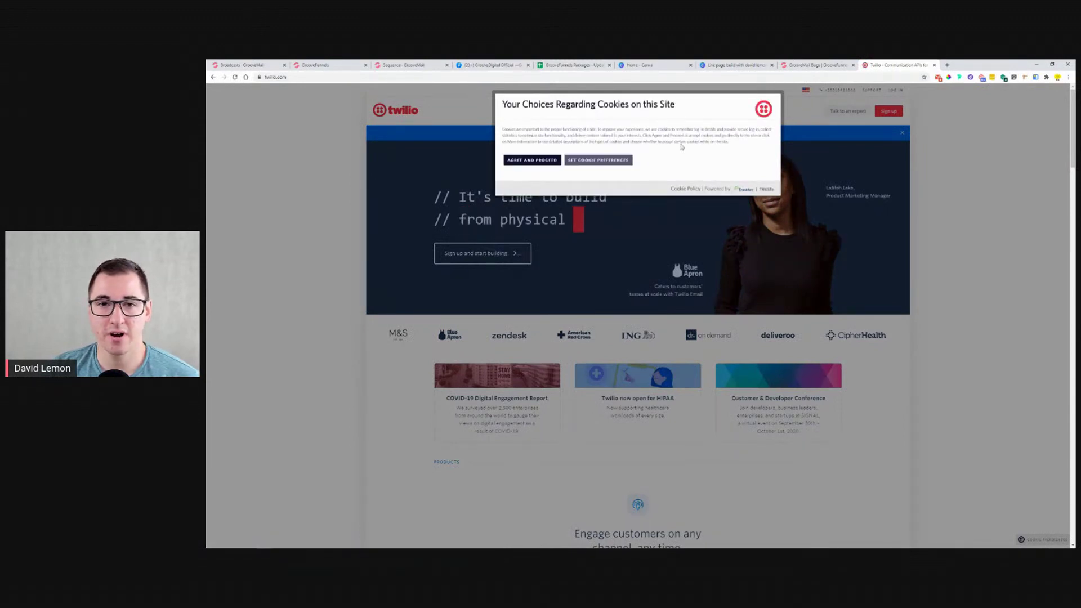
# Check Twilio's Programmable SMS starting price on its pricing page, then return to GrooveMail.
pyautogui.click(518, 161)
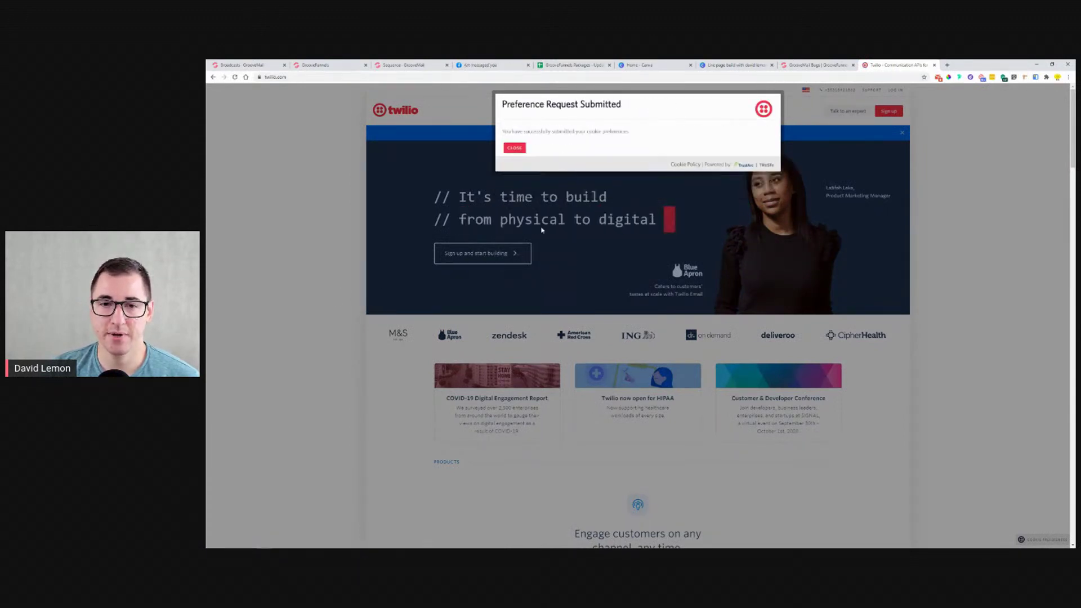
pyautogui.click(514, 150)
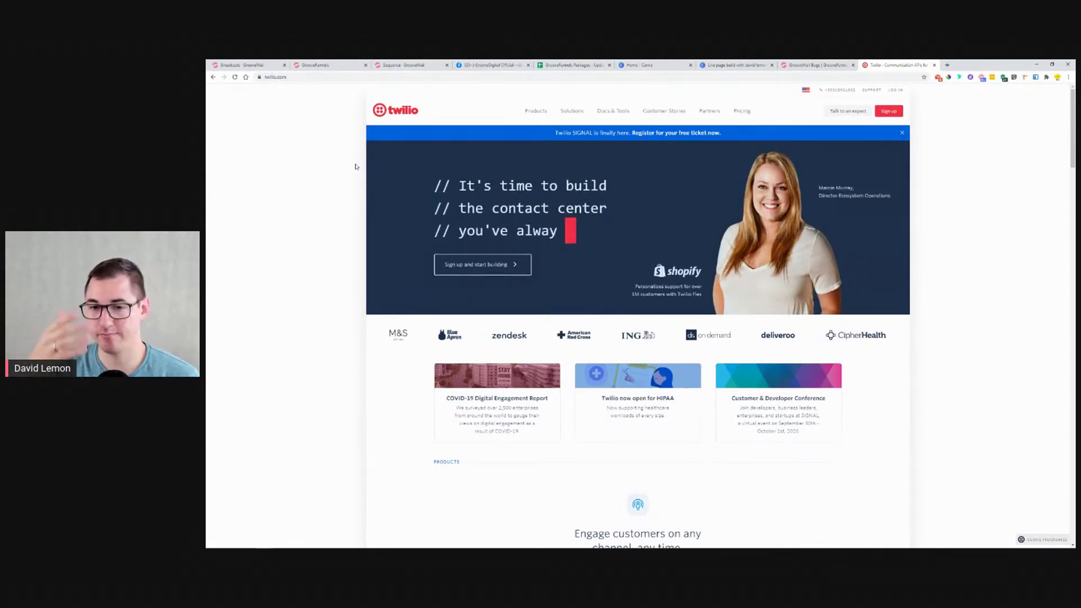
pyautogui.click(744, 111)
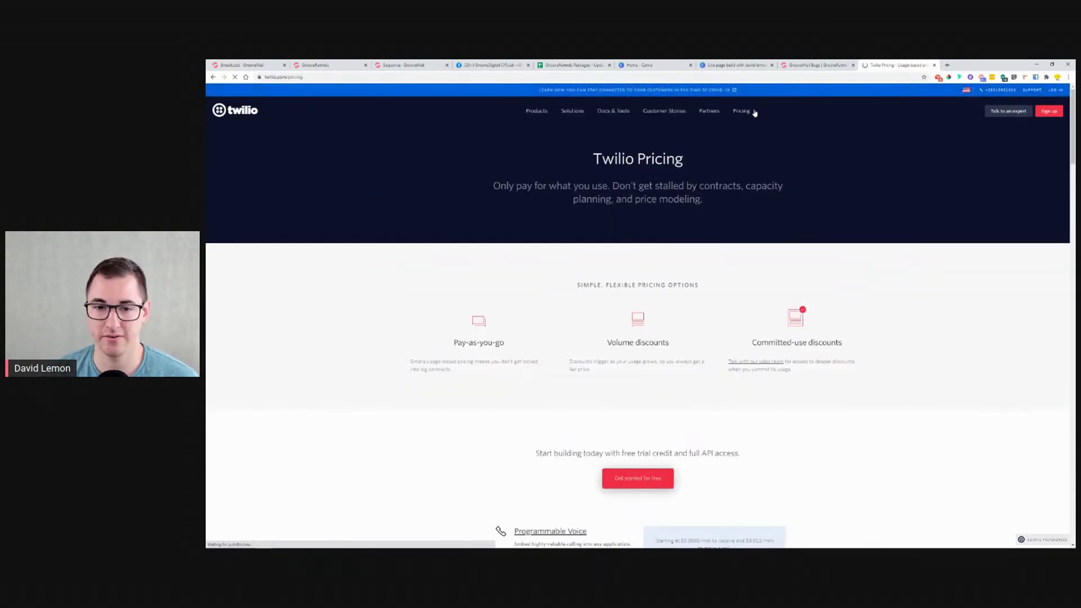
pyautogui.scroll(-2, 514, 223)
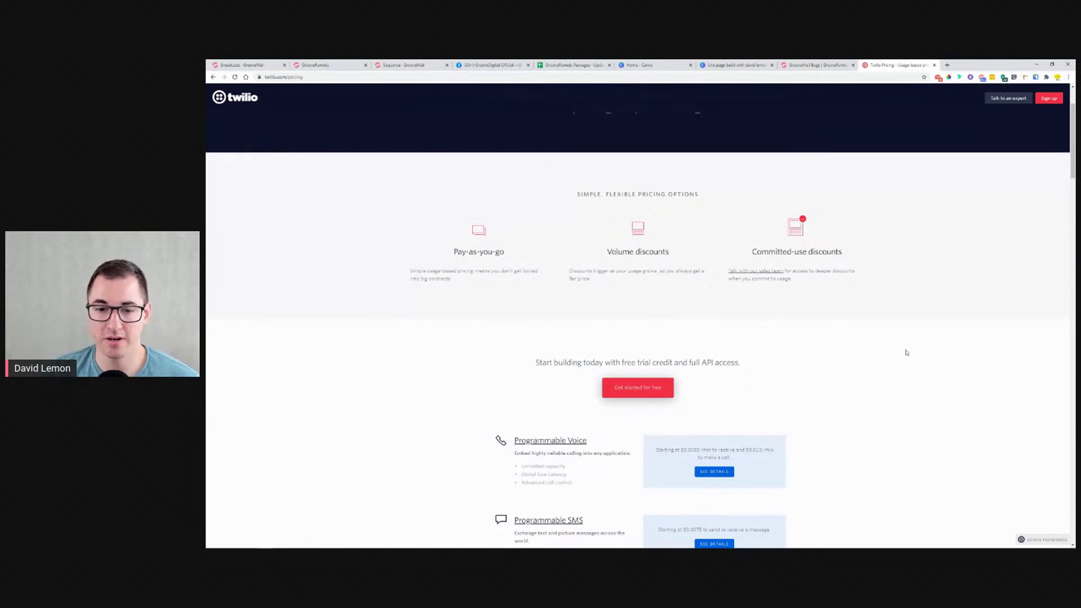
pyautogui.scroll(-3, 907, 353)
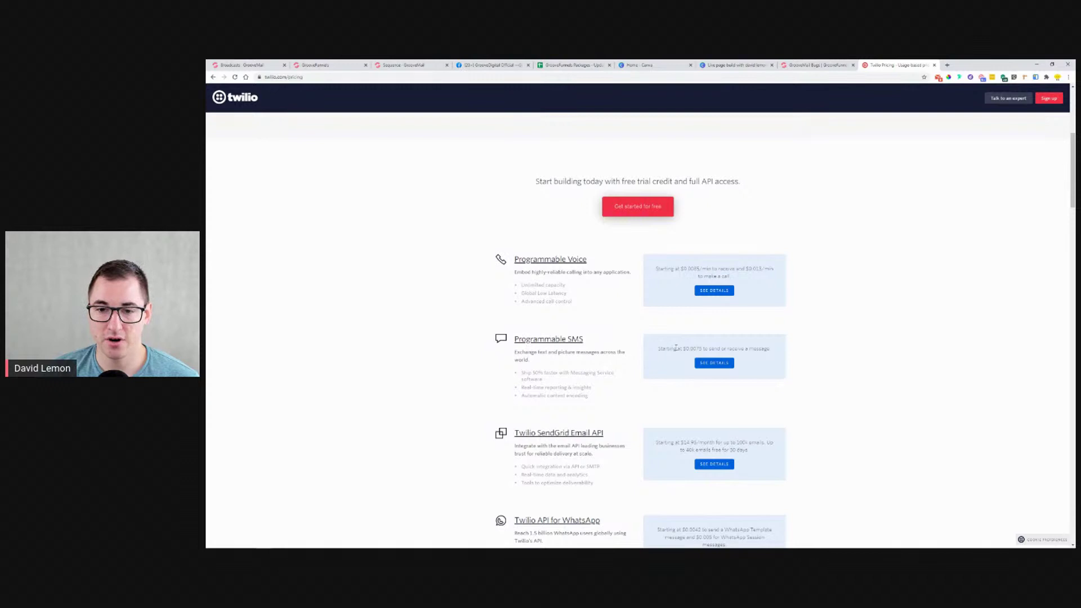
pyautogui.moveTo(684, 349); pyautogui.dragTo(770, 350)
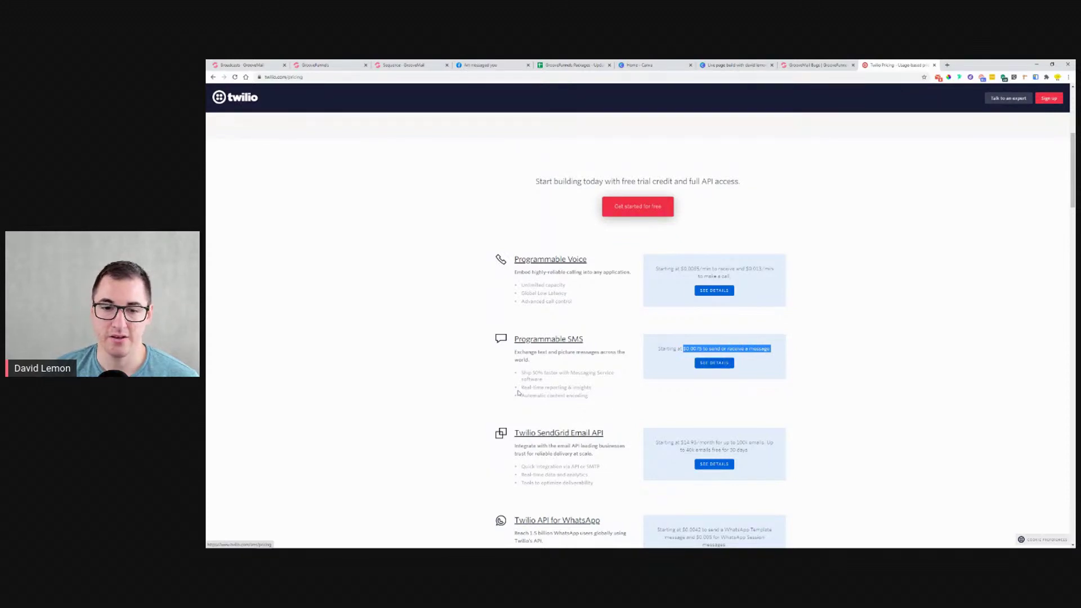
pyautogui.scroll(-4, 830, 335)
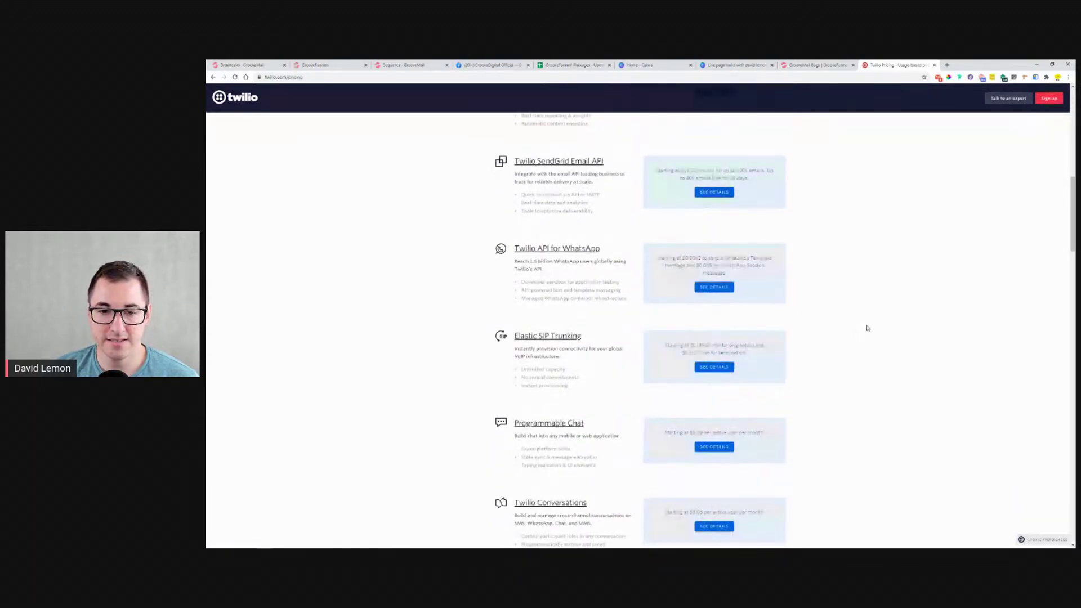
pyautogui.scroll(8, 866, 326)
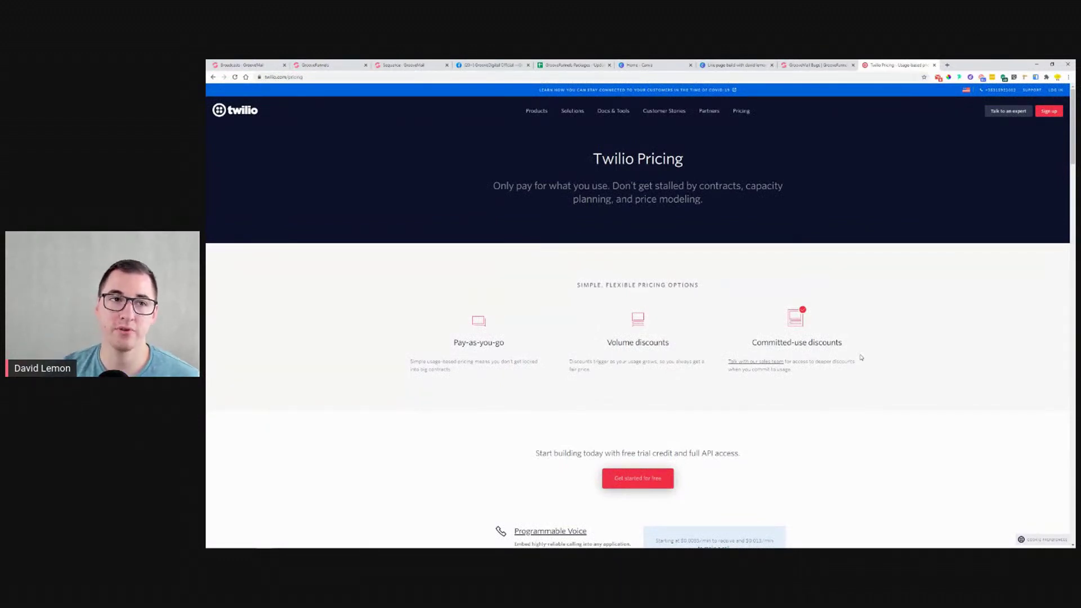
pyautogui.hotkey('ctrl', 'Tab')
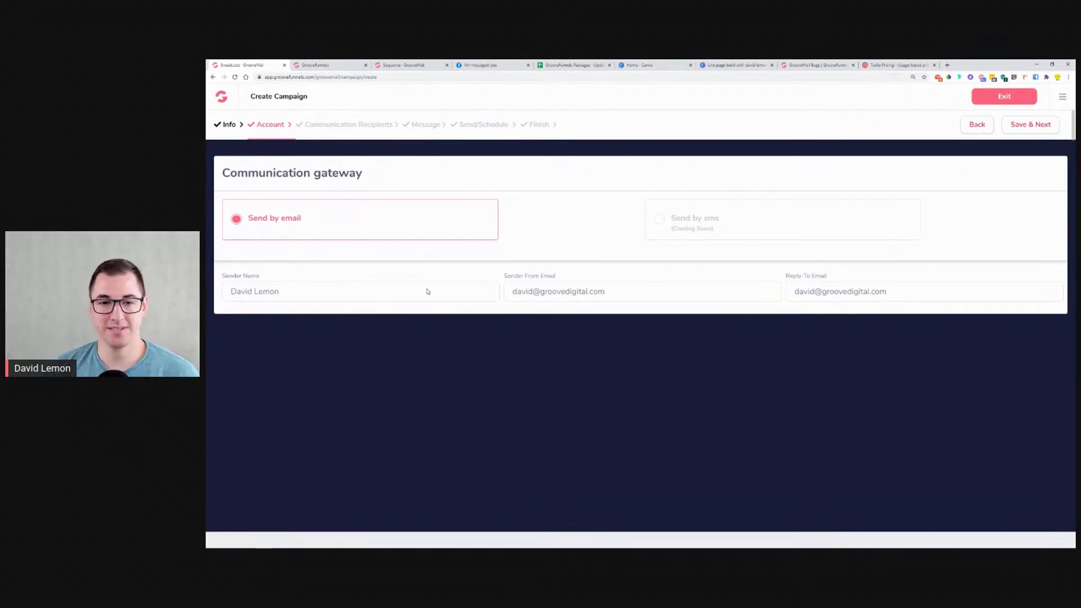
# Inspect the sender name, from address and reply-to domain, then start a new browser tab.
pyautogui.doubleClick(232, 299)
pyautogui.tripleClick(568, 292)
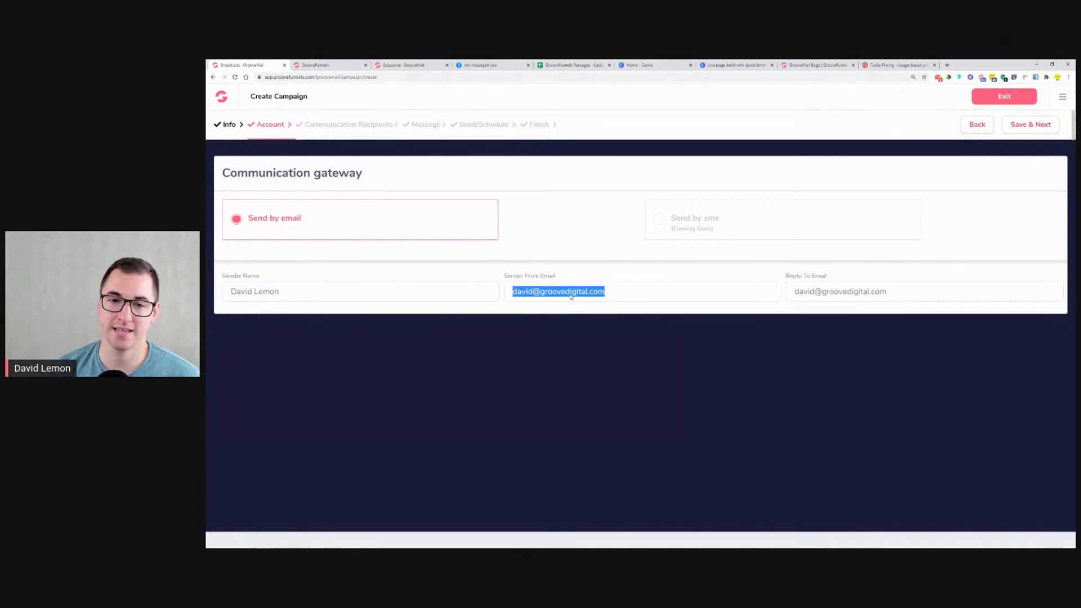
pyautogui.doubleClick(835, 293)
pyautogui.click(835, 293)
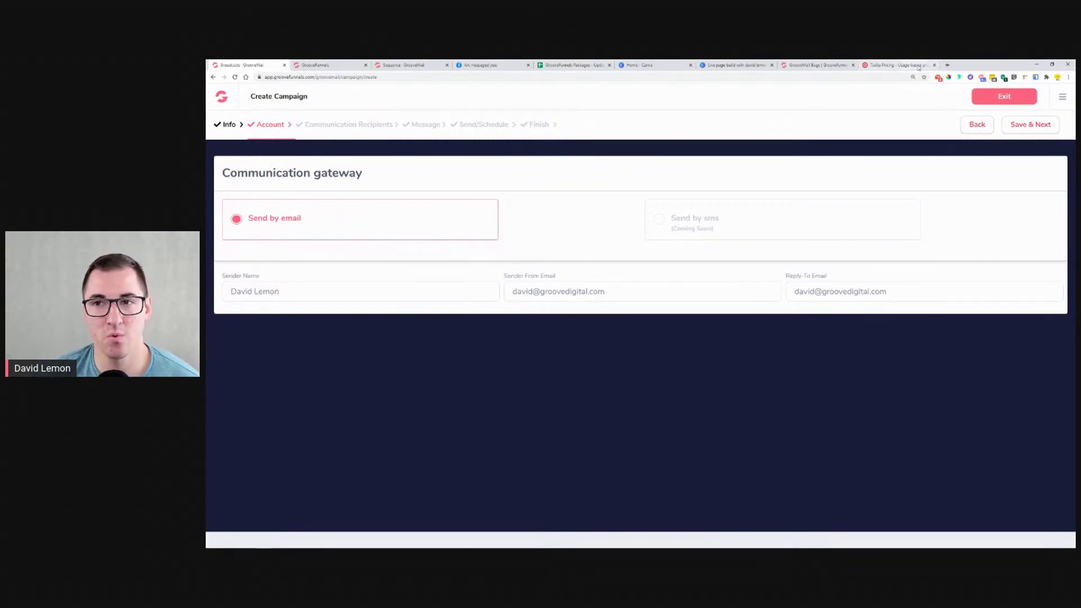
pyautogui.click(948, 67)
# Load loom.com and play the Sneak Peek of Groovemail video full screen from 1:25.
pyautogui.write('loom.com')
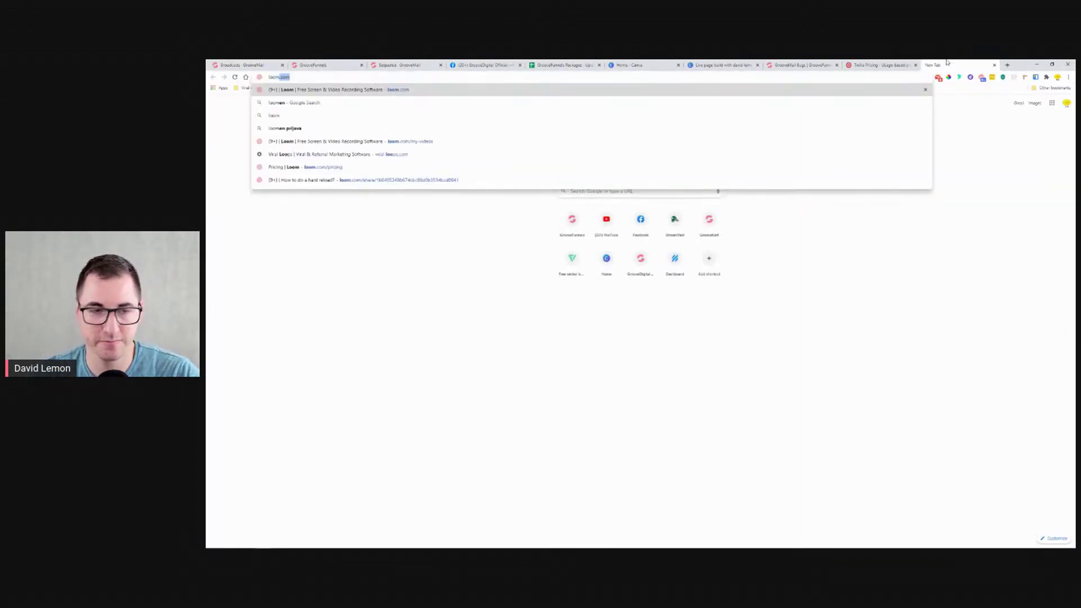
pyautogui.press('Return')
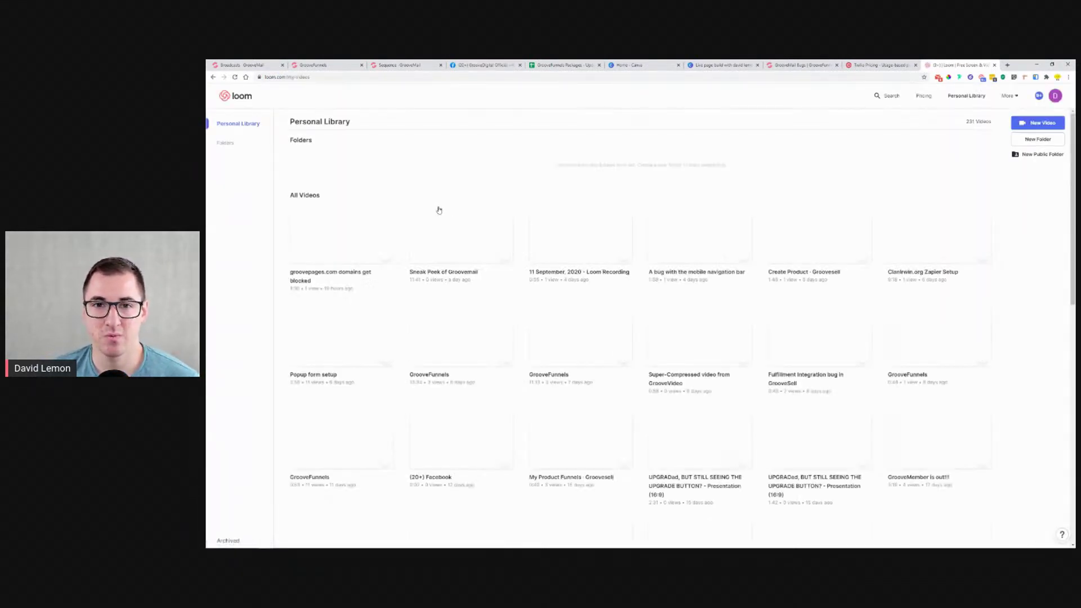
pyautogui.click(466, 223)
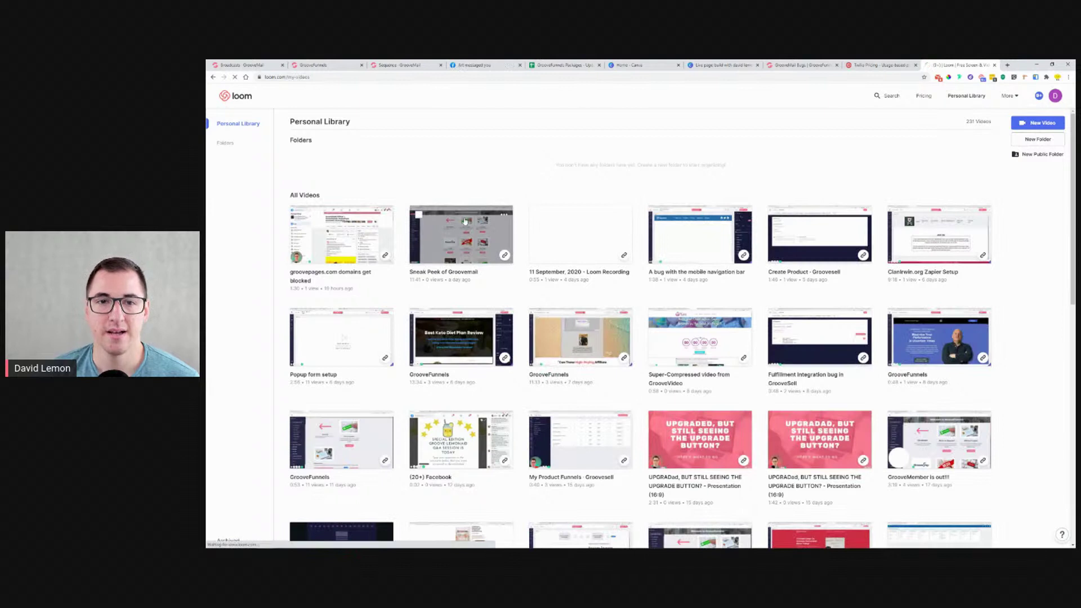
pyautogui.click(575, 194)
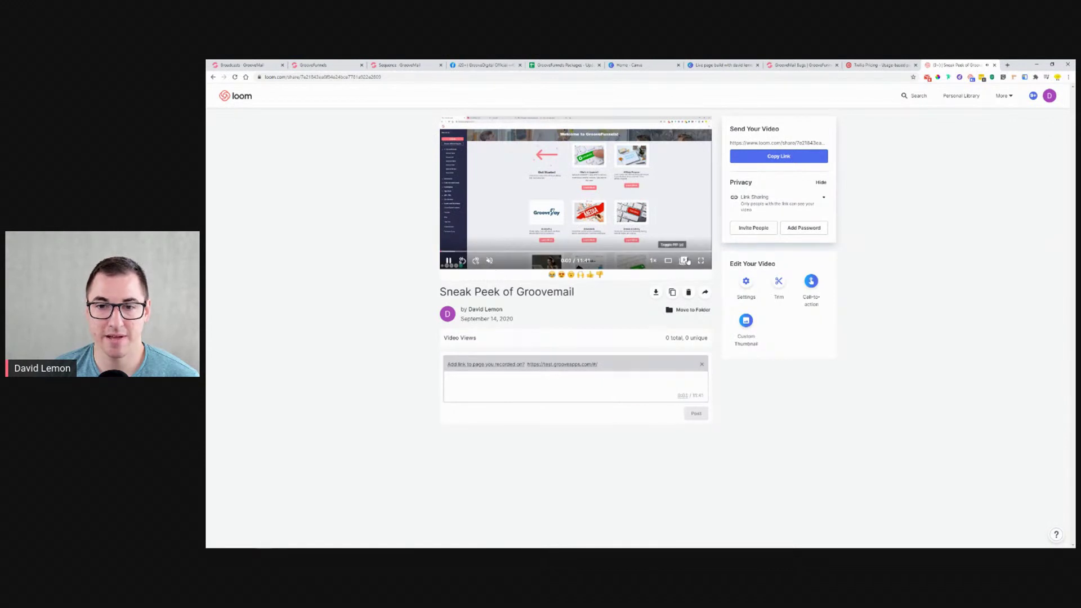
pyautogui.click(700, 264)
pyautogui.click(312, 533)
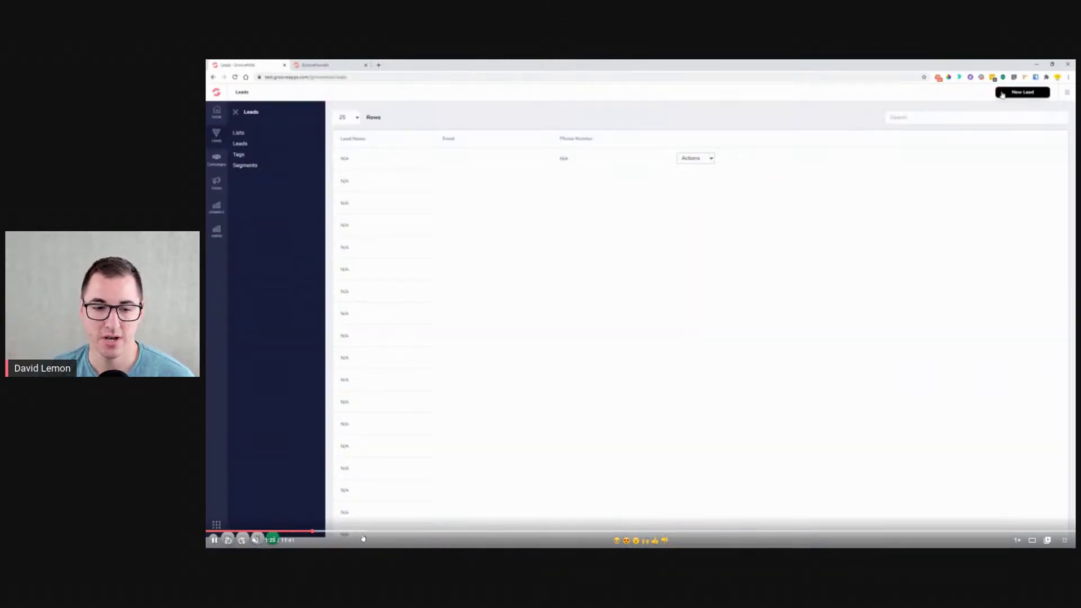
# Skim the video's Segments, Create New Sequence, Subscribe To Segment and Send Email sections.
pyautogui.click(357, 533)
pyautogui.click(417, 533)
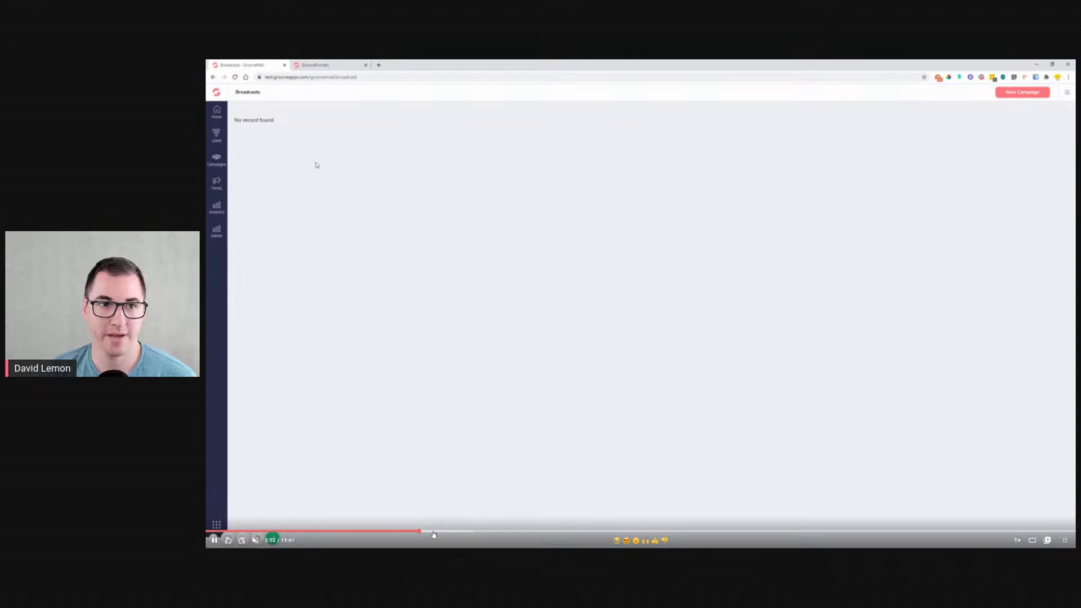
pyautogui.click(432, 532)
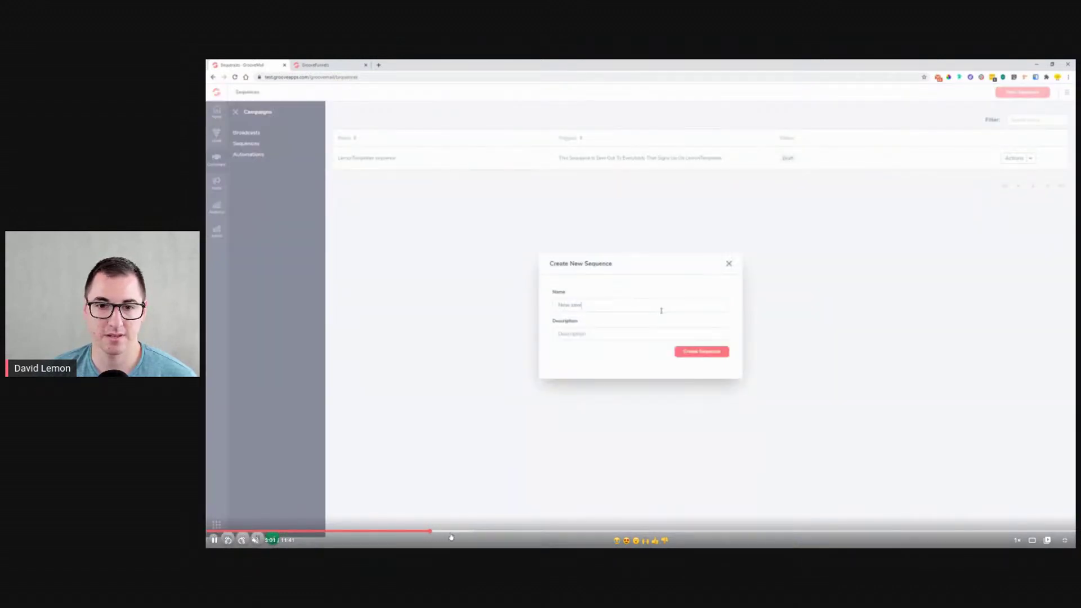
pyautogui.click(466, 532)
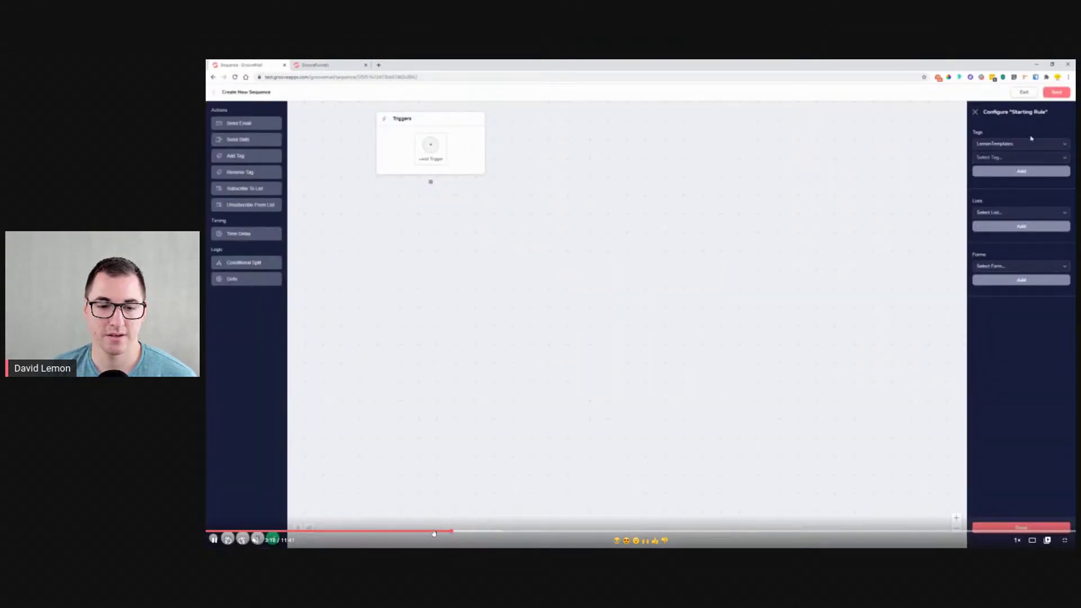
pyautogui.click(433, 532)
pyautogui.click(397, 531)
pyautogui.click(383, 532)
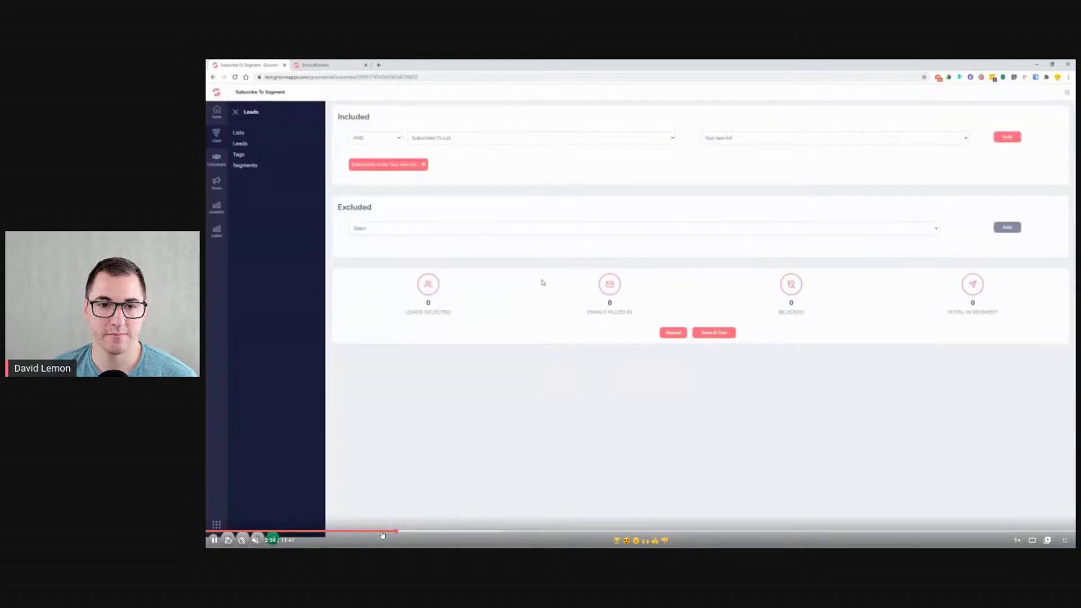
pyautogui.click(516, 532)
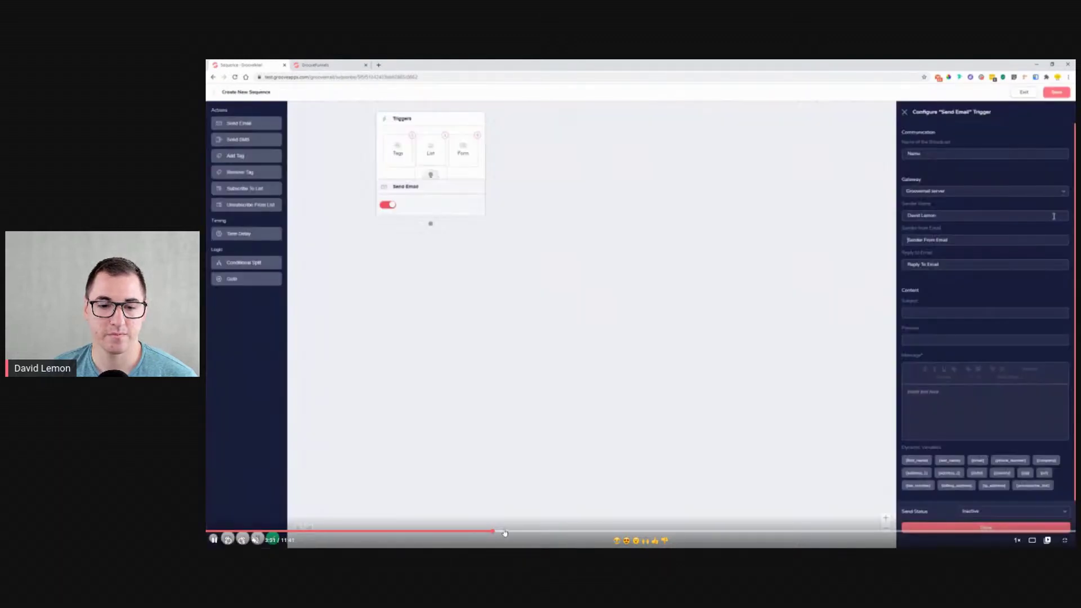
pyautogui.click(556, 533)
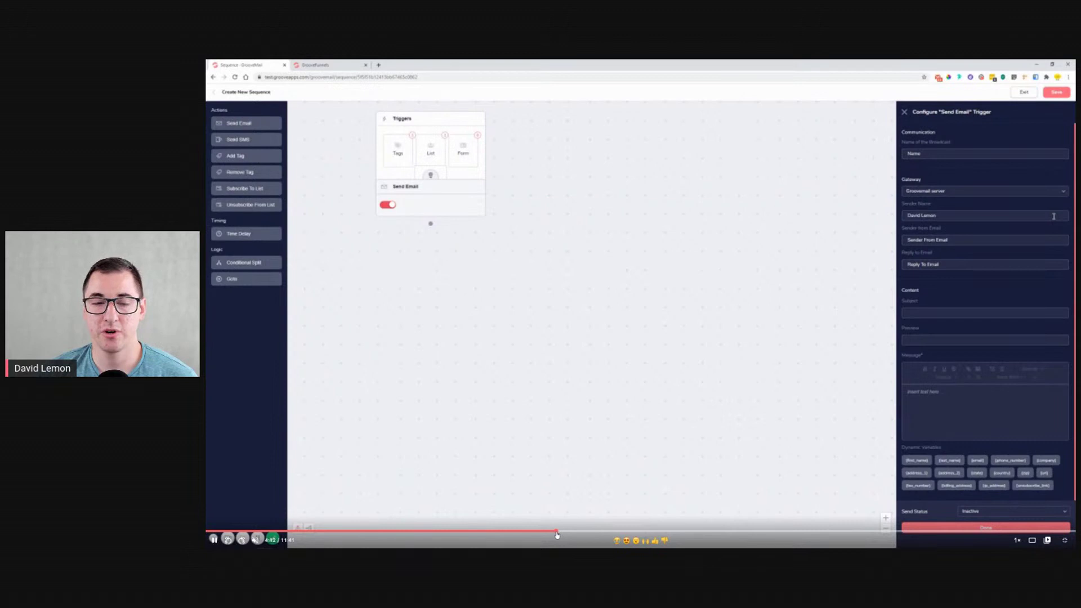
pyautogui.click(594, 534)
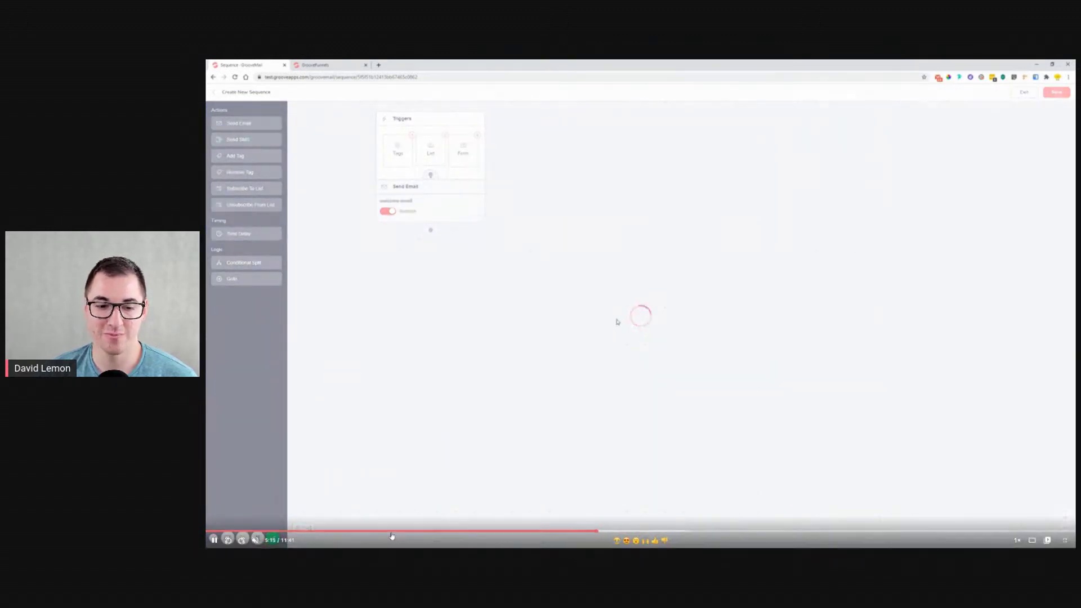
pyautogui.click(390, 533)
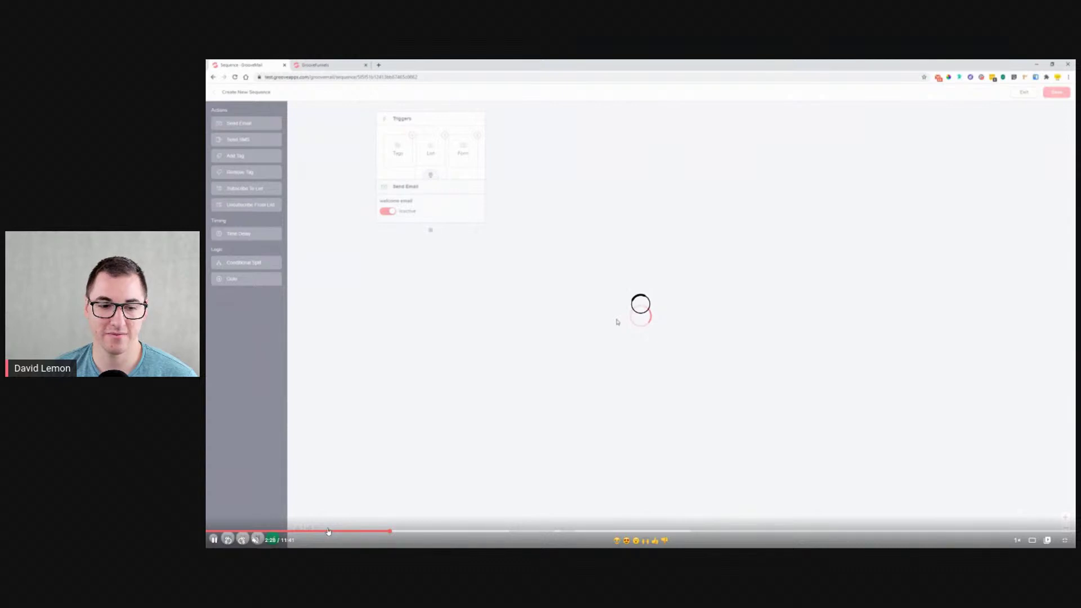
pyautogui.click(325, 533)
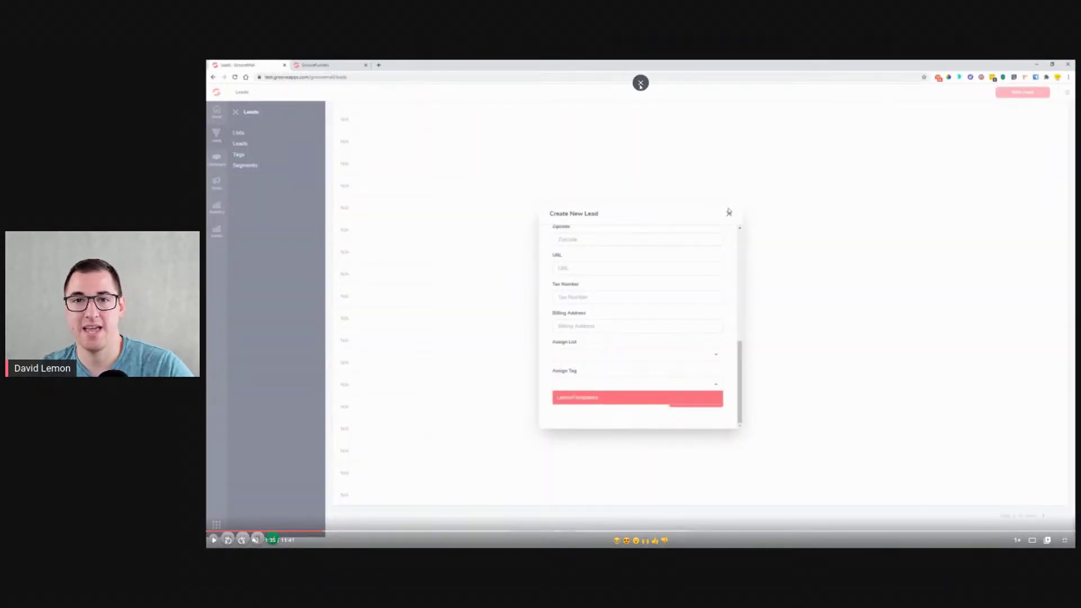
# Return to GrooveMail and save the sender details to reach Communication Recipients.
pyautogui.click(641, 84)
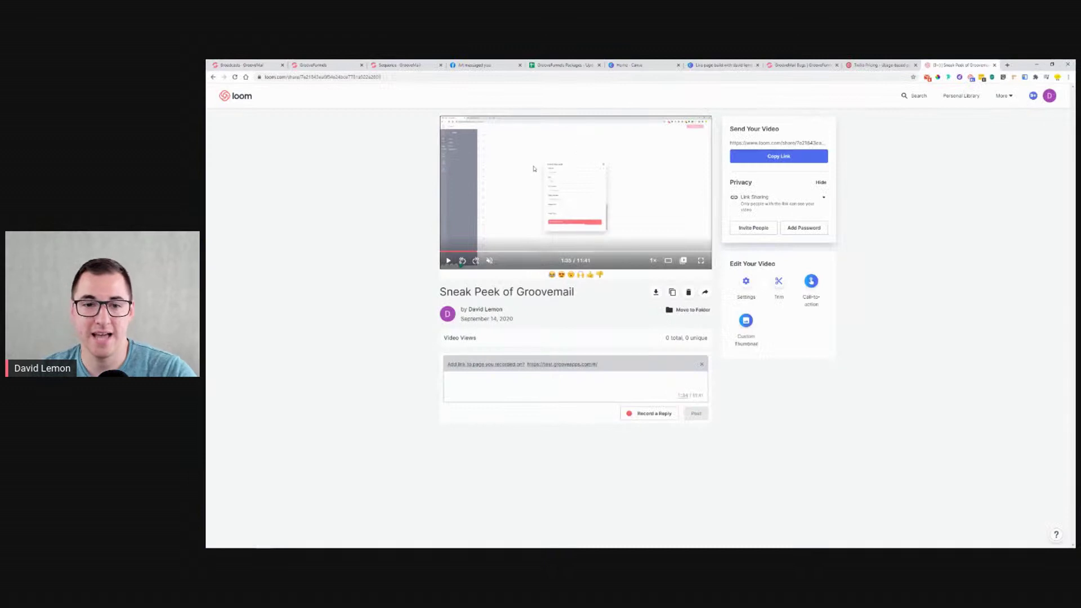
pyautogui.click(217, 63)
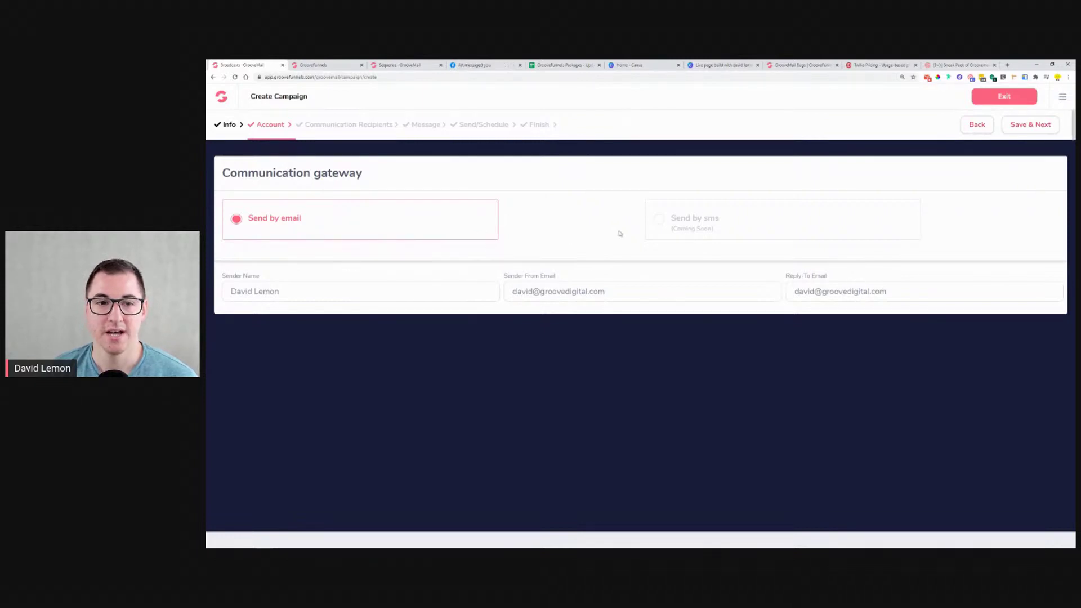
pyautogui.click(1030, 124)
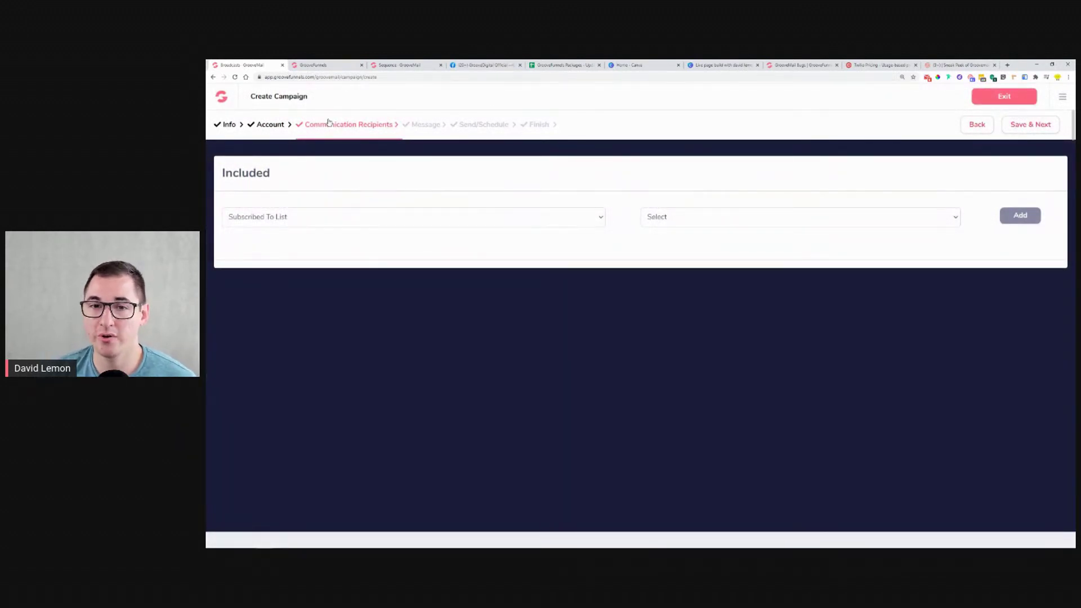
# Try filtering recipients by the Lemon Course tag and inspect its member types.
pyautogui.click(336, 214)
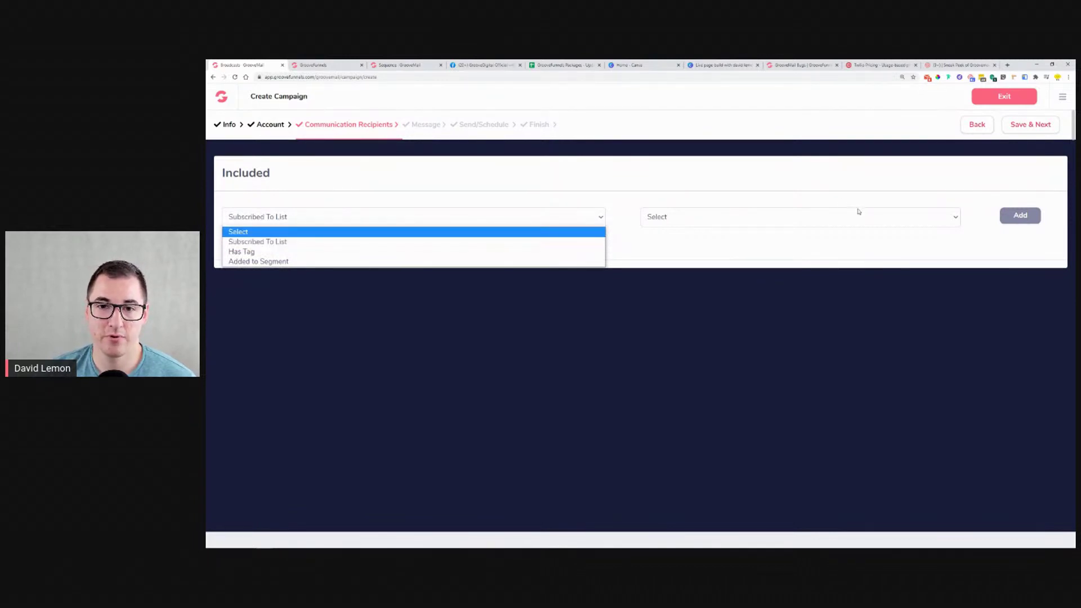
pyautogui.click(248, 253)
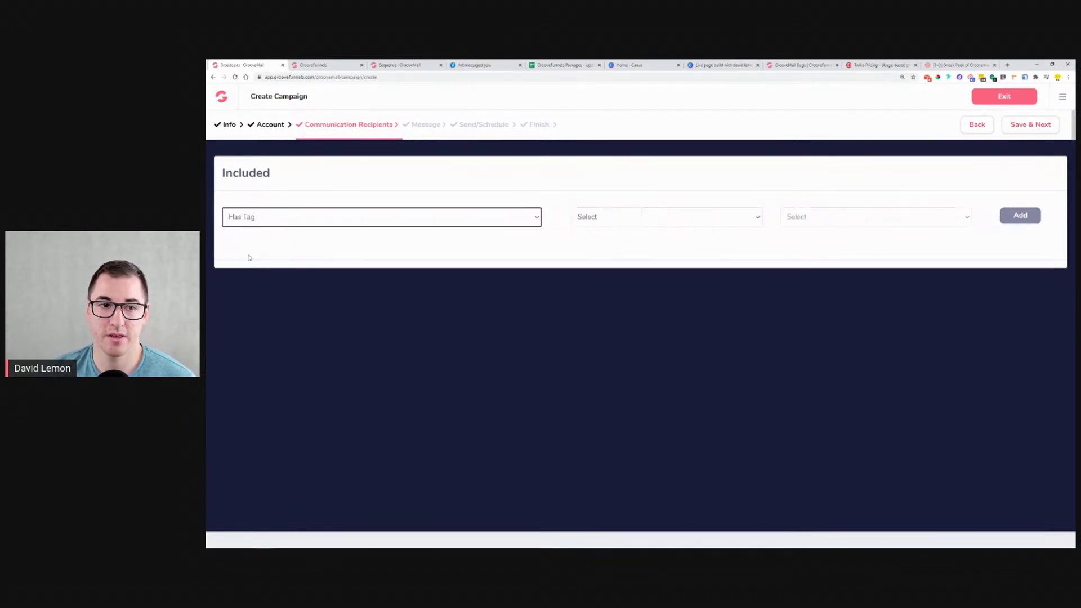
pyautogui.click(646, 217)
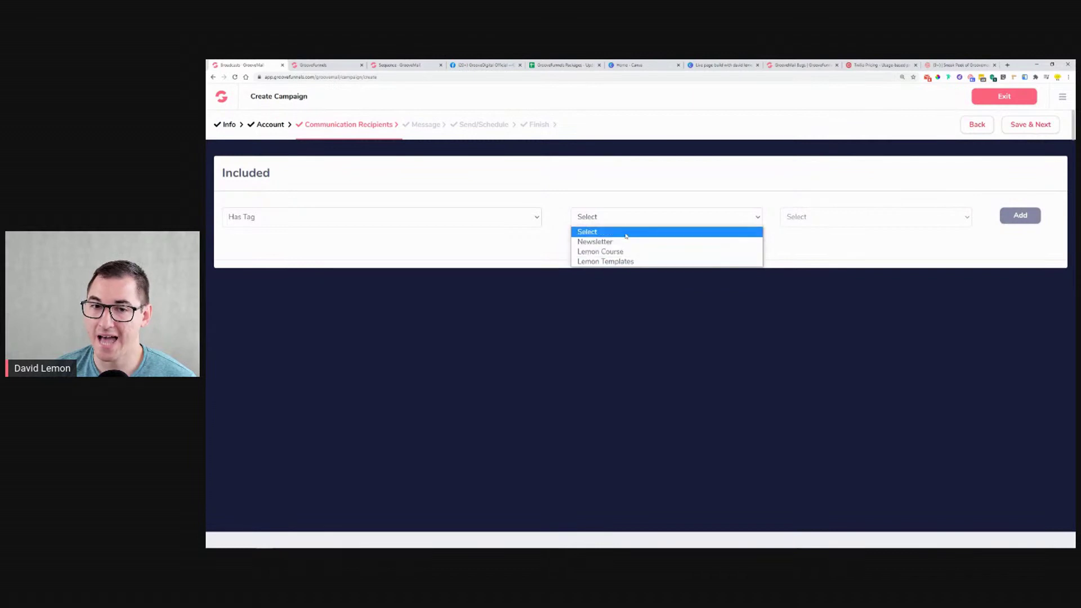
pyautogui.click(827, 220)
pyautogui.click(704, 219)
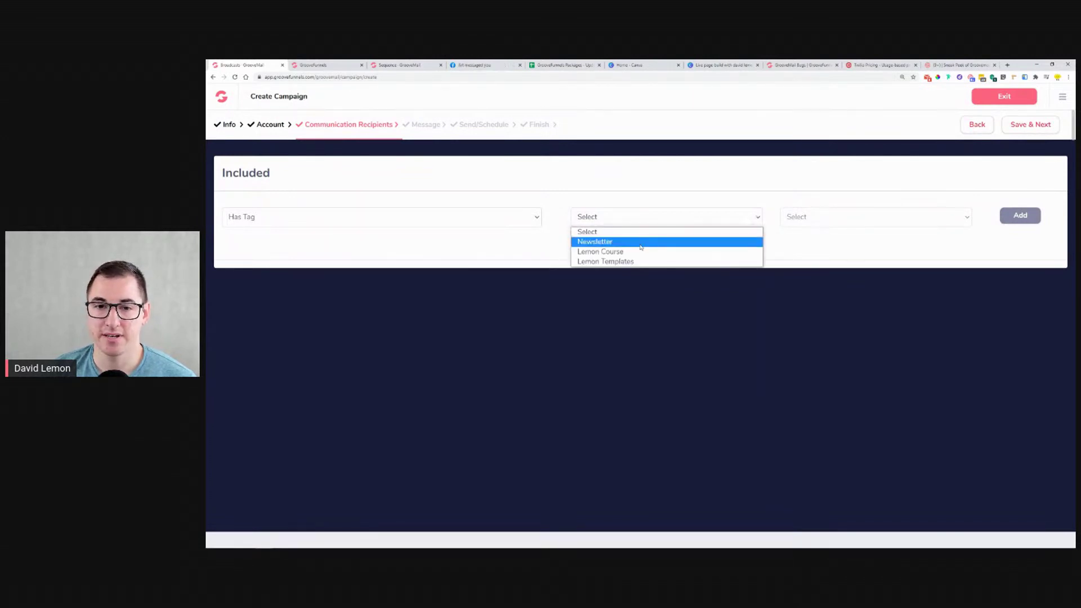
pyautogui.click(699, 252)
pyautogui.click(851, 219)
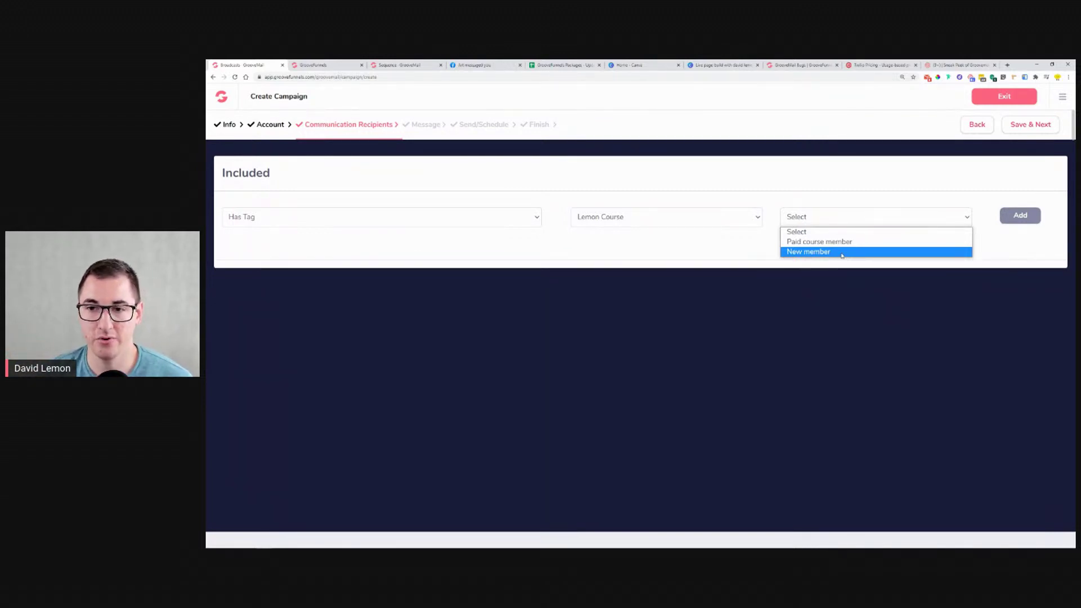
pyautogui.click(349, 216)
# Include the Segmenting Paid members segment as recipients and continue to Message Content.
pyautogui.click(350, 216)
pyautogui.click(300, 253)
pyautogui.click(777, 221)
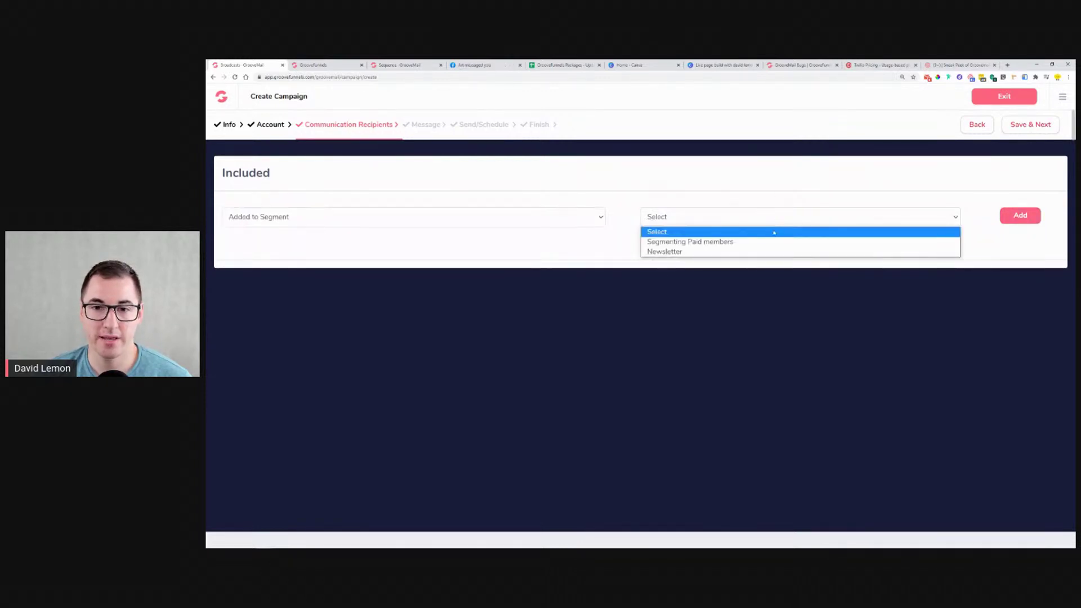
pyautogui.click(772, 242)
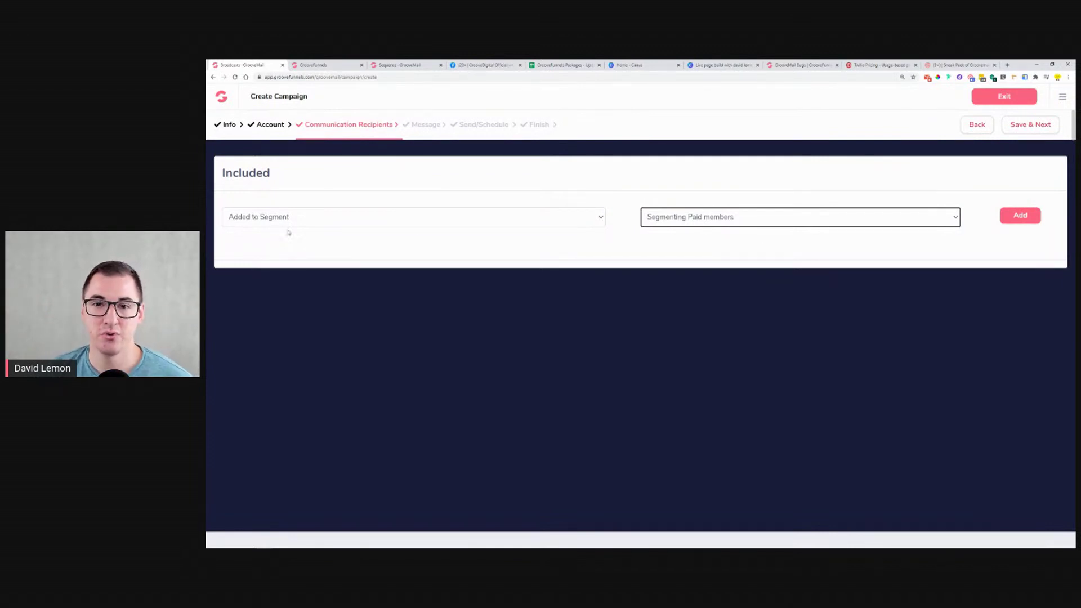
pyautogui.click(1014, 220)
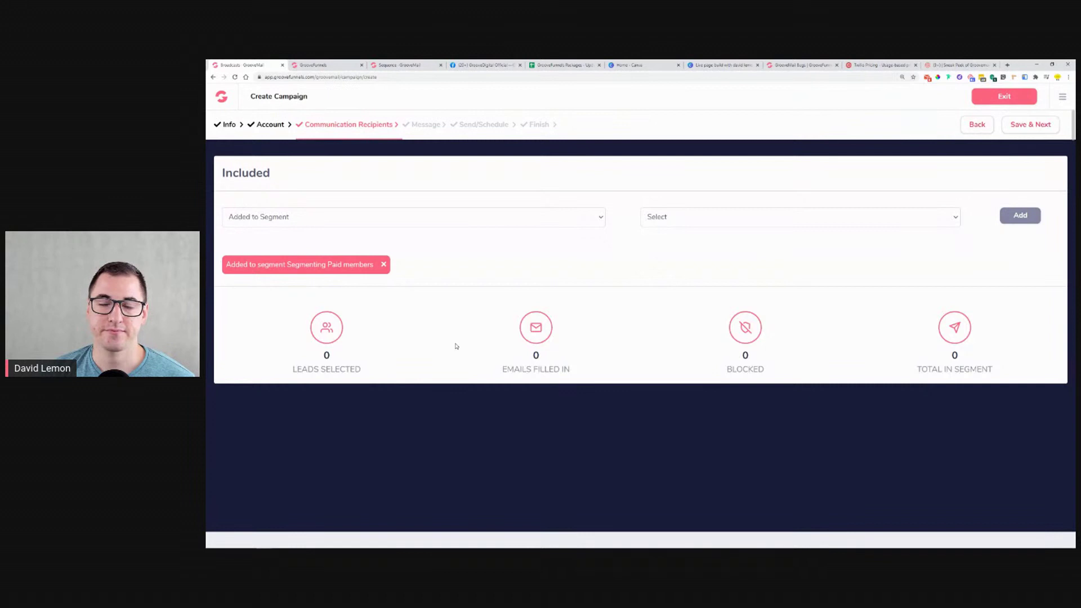
pyautogui.click(1030, 125)
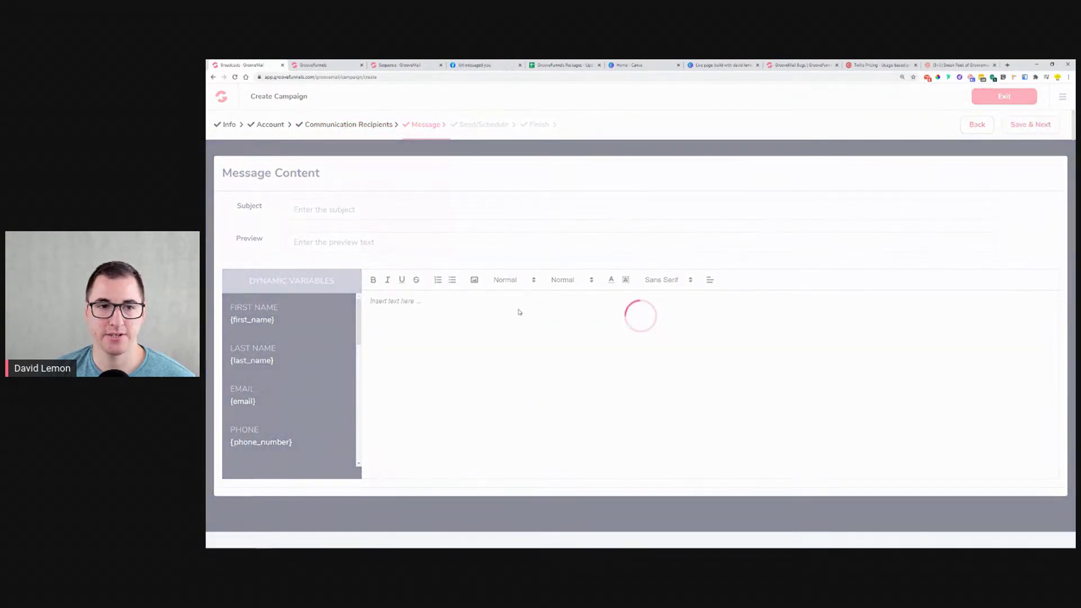
# Enter a subject announcing tomorrow's awesome webinar with the guest speaker, not to be missed.
pyautogui.click(308, 212)
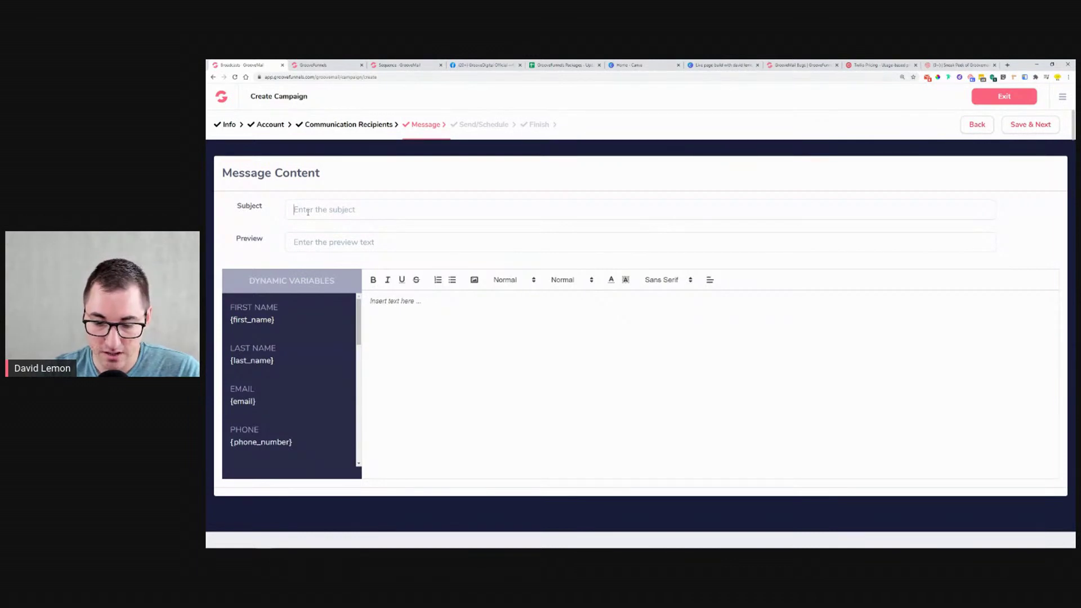
pyautogui.write('Awesome Webinar ')
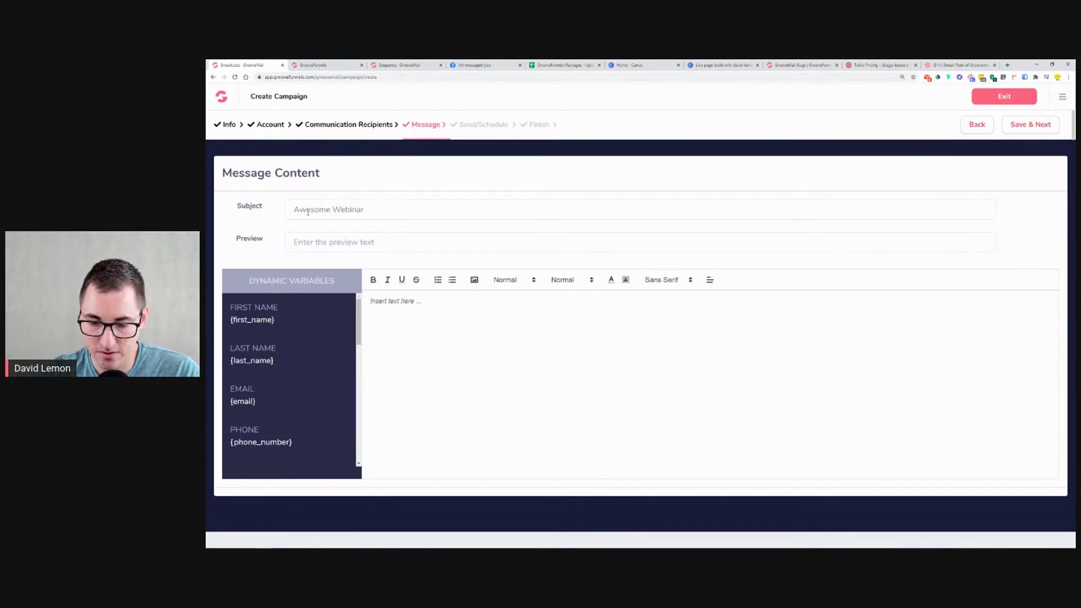
pyautogui.write('with Donna Fox ')
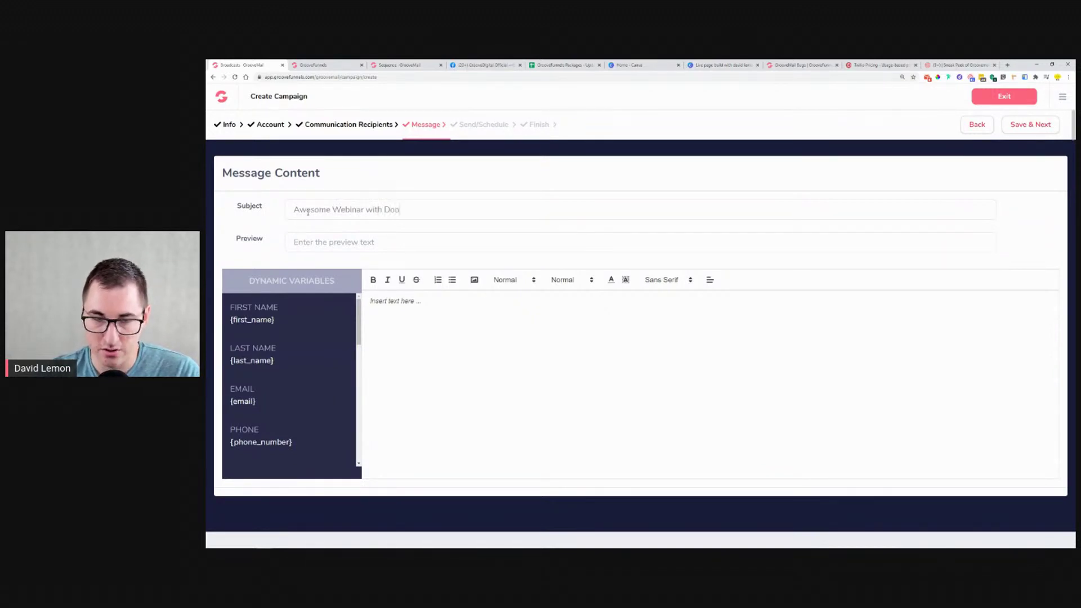
pyautogui.write('Tomoo')
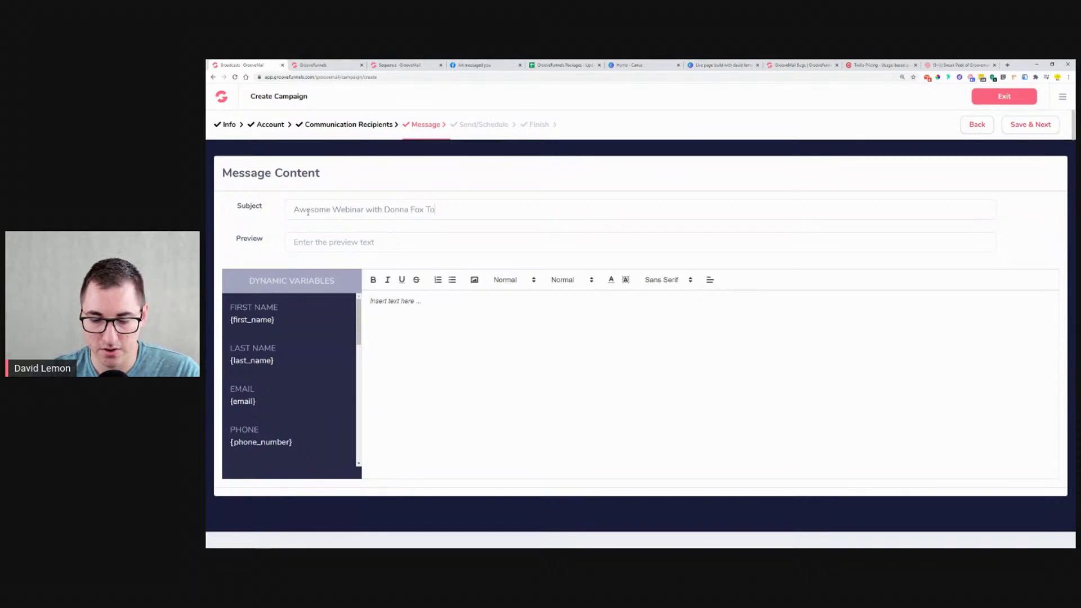
pyautogui.write('rrow')
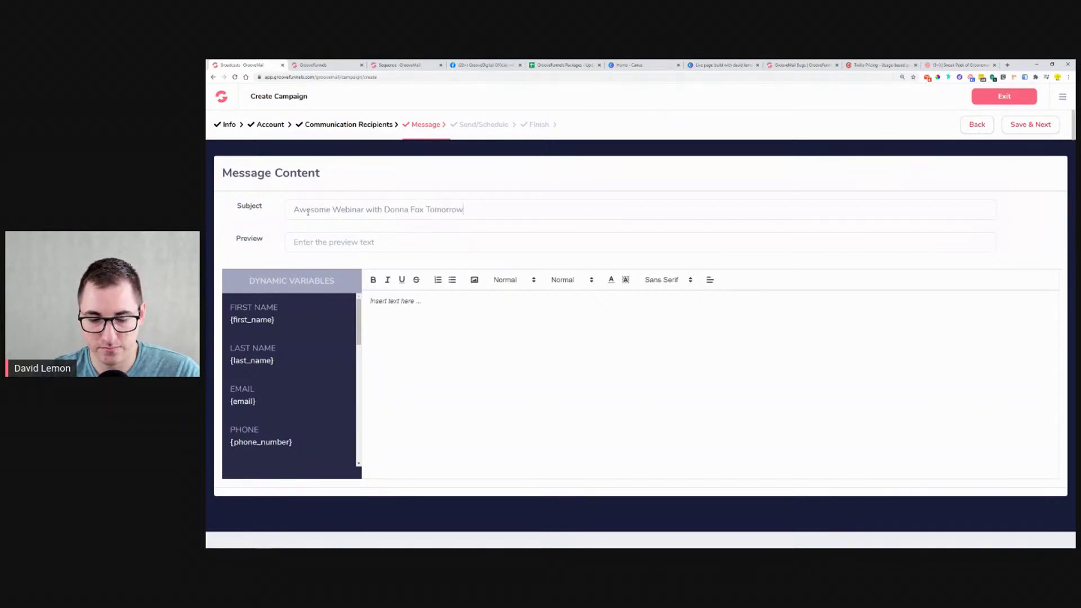
pyautogui.write(" you don't ")
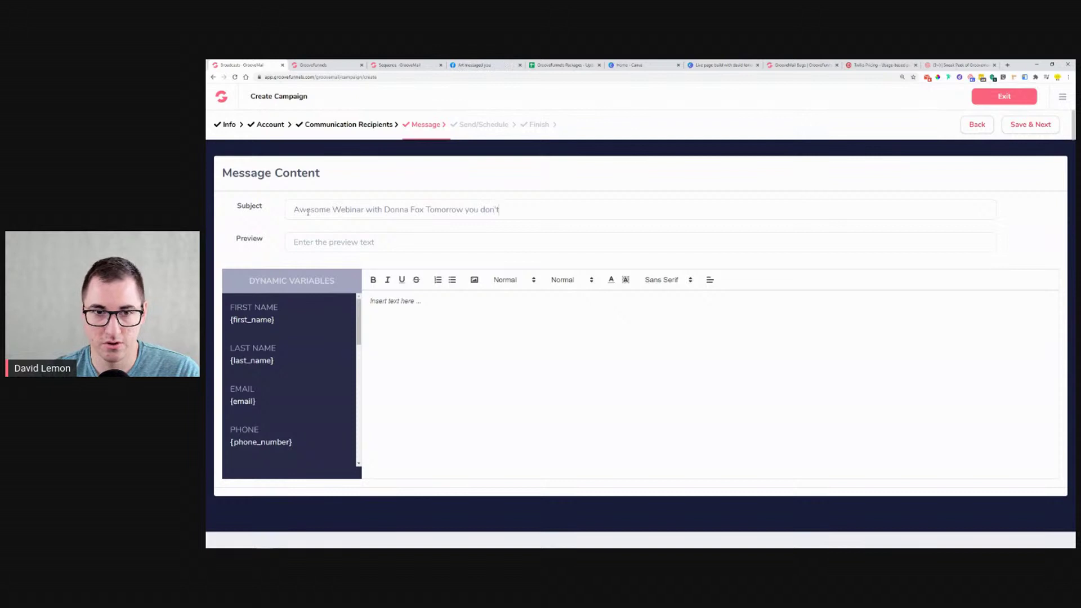
pyautogui.write('want to miss!')
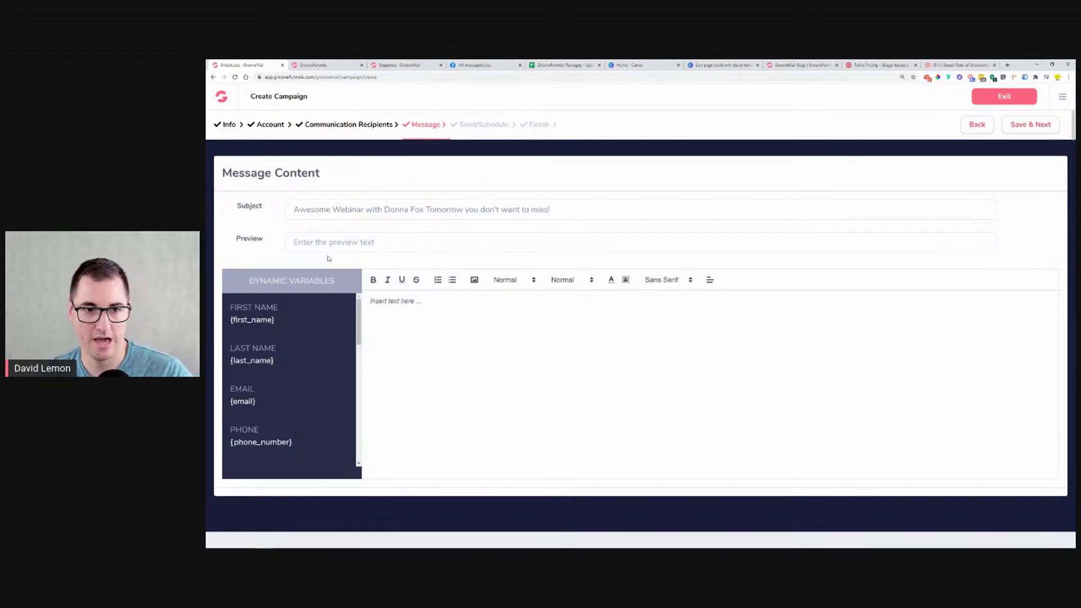
pyautogui.click(325, 235)
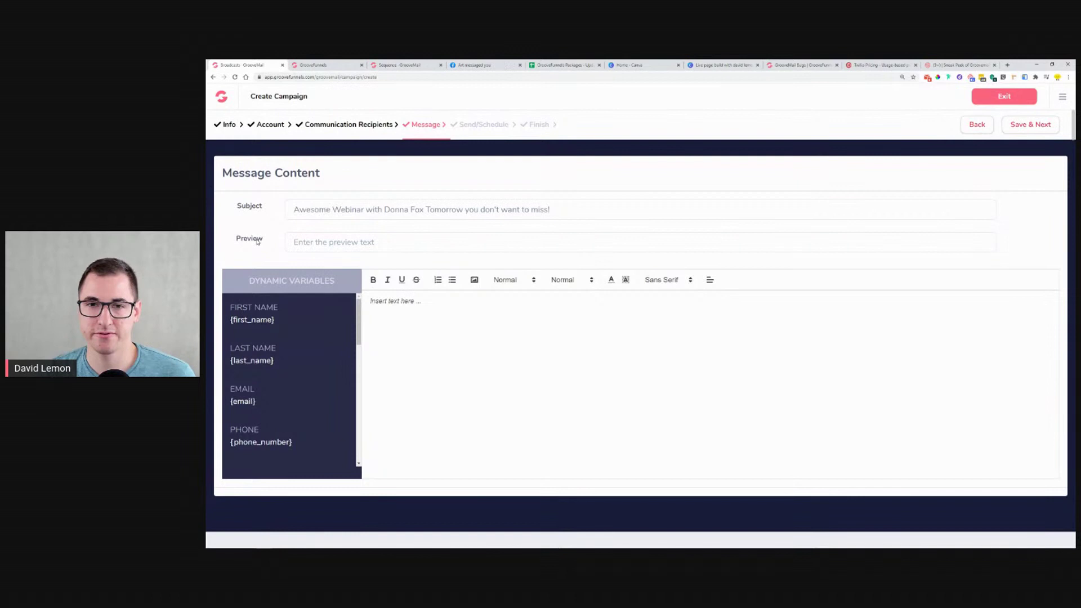
pyautogui.click(927, 79)
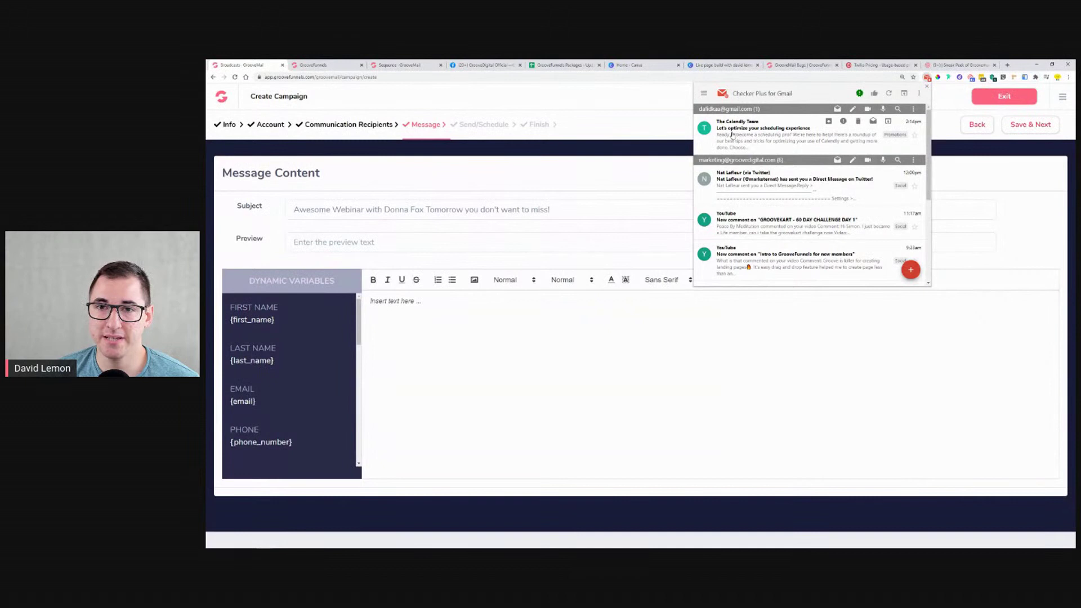
pyautogui.click(329, 241)
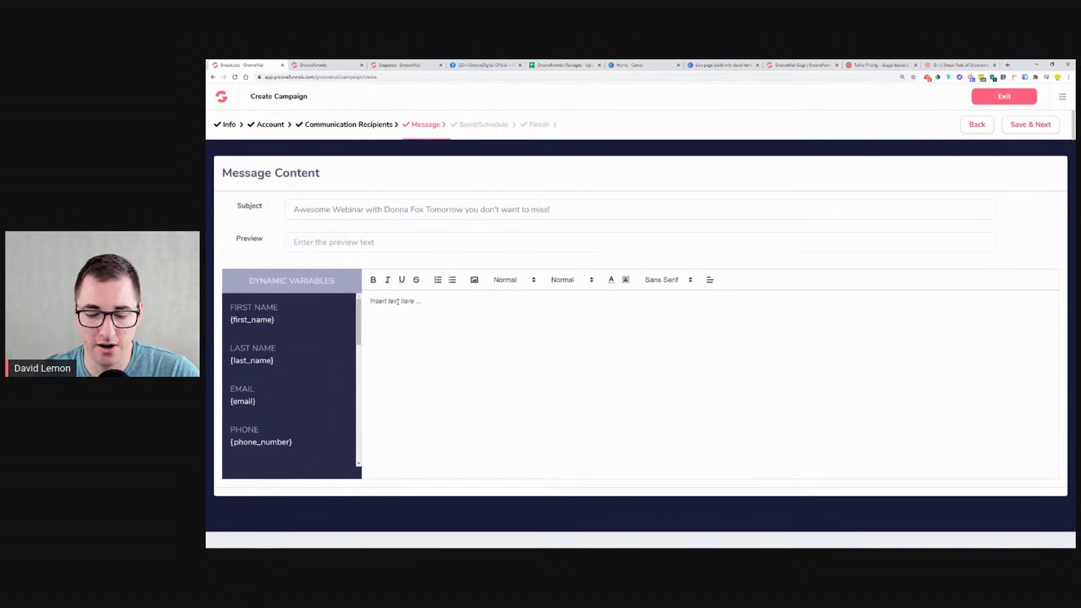
# Write 'Hi {first_name}, I really don't want you to miss this awesome webinar with' the guest speaker.
pyautogui.write('Hi')
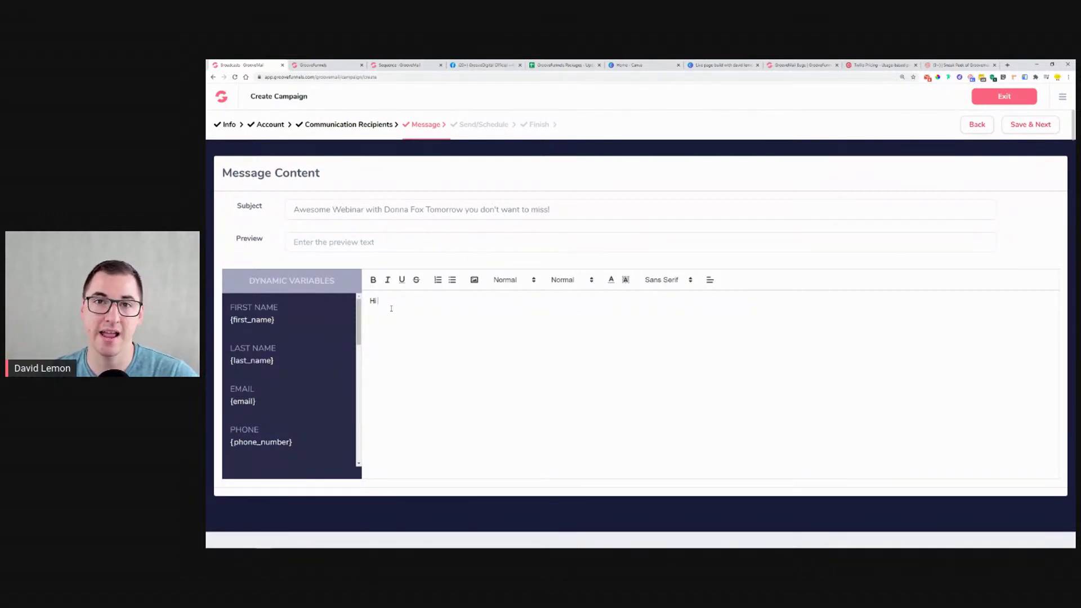
pyautogui.click(252, 321)
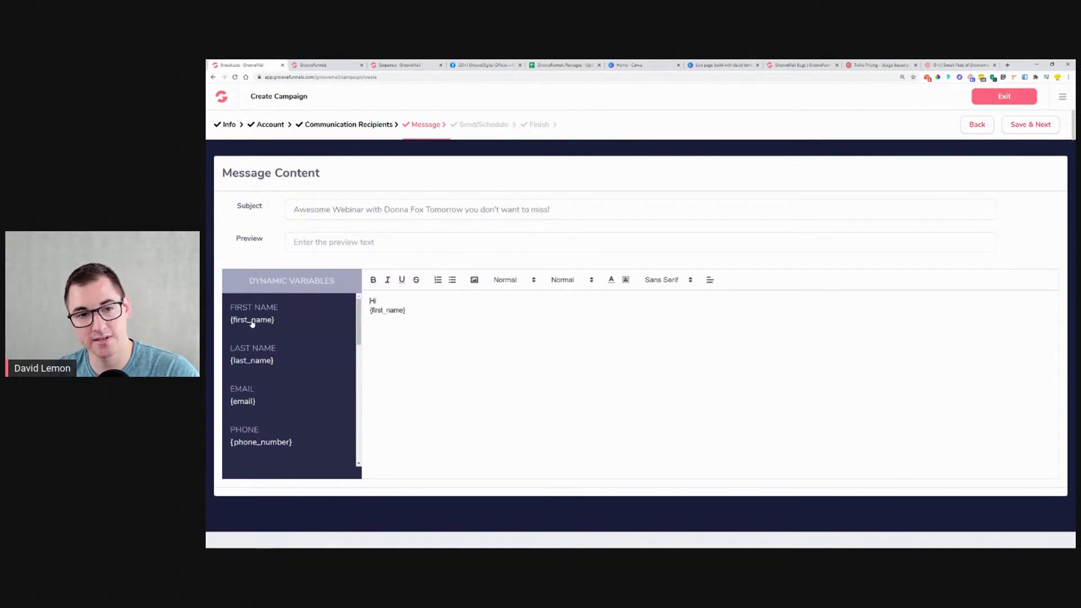
pyautogui.click(375, 301)
pyautogui.press('Delete')
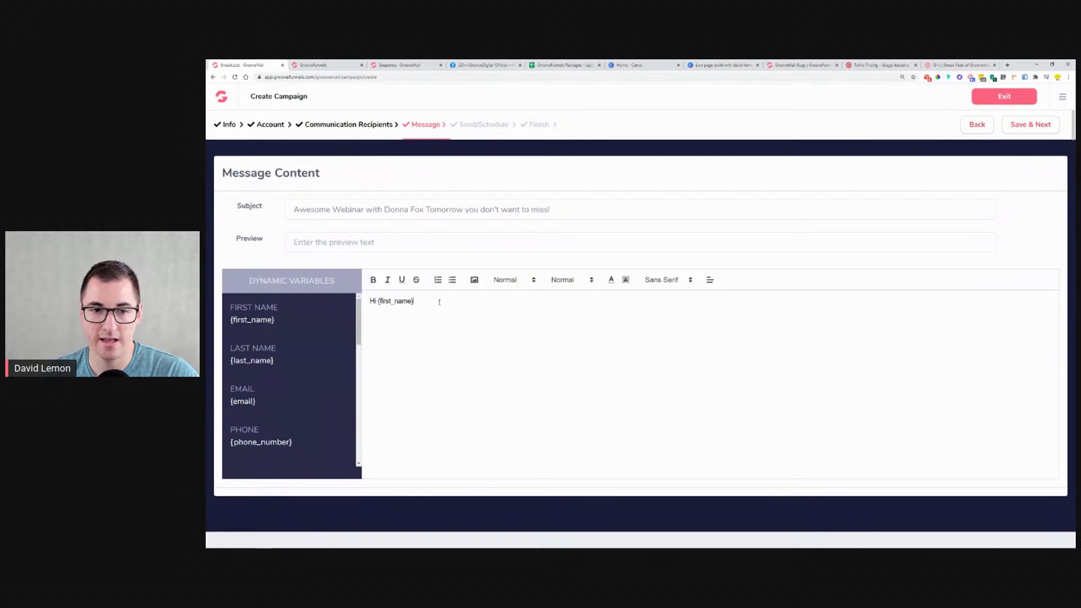
pyautogui.write(', ')
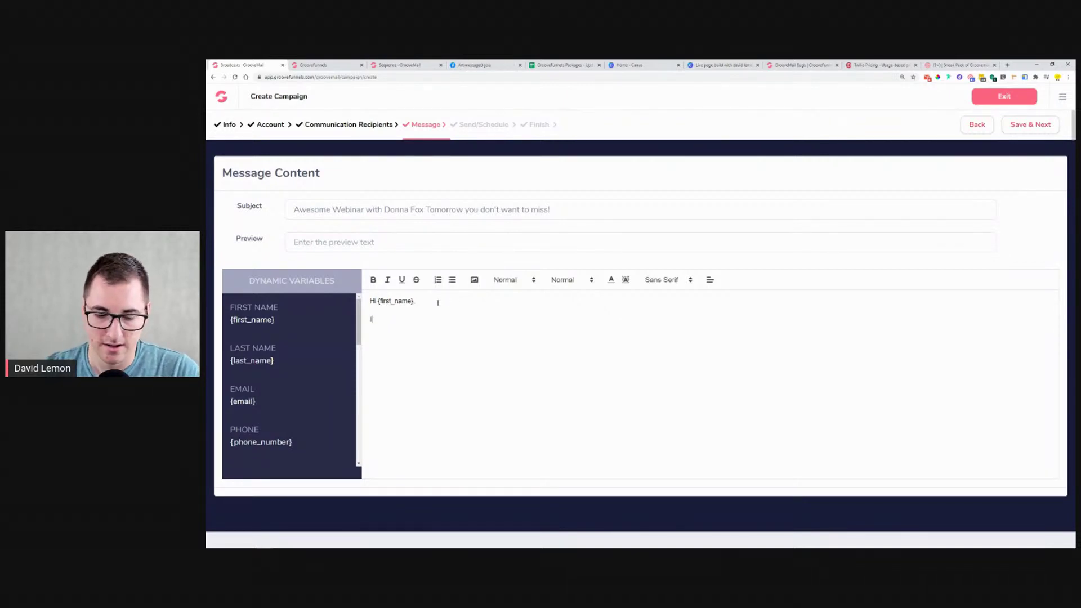
pyautogui.write('I rea')
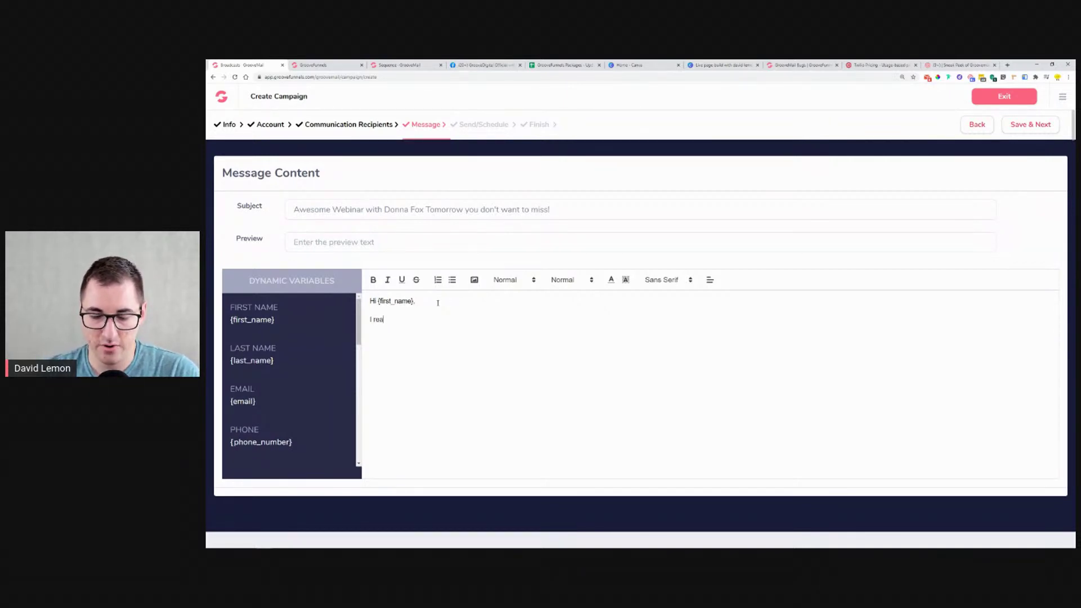
pyautogui.write("ly don't want oyu")
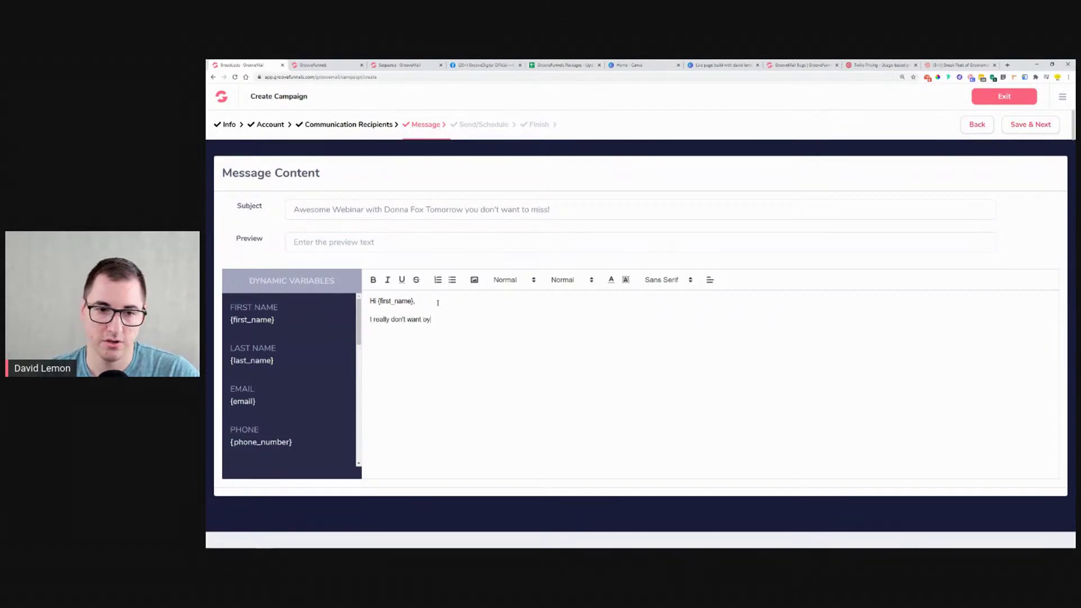
pyautogui.press('BackSpace')
pyautogui.press('BackSpace')
pyautogui.press('BackSpace')
pyautogui.write('you')
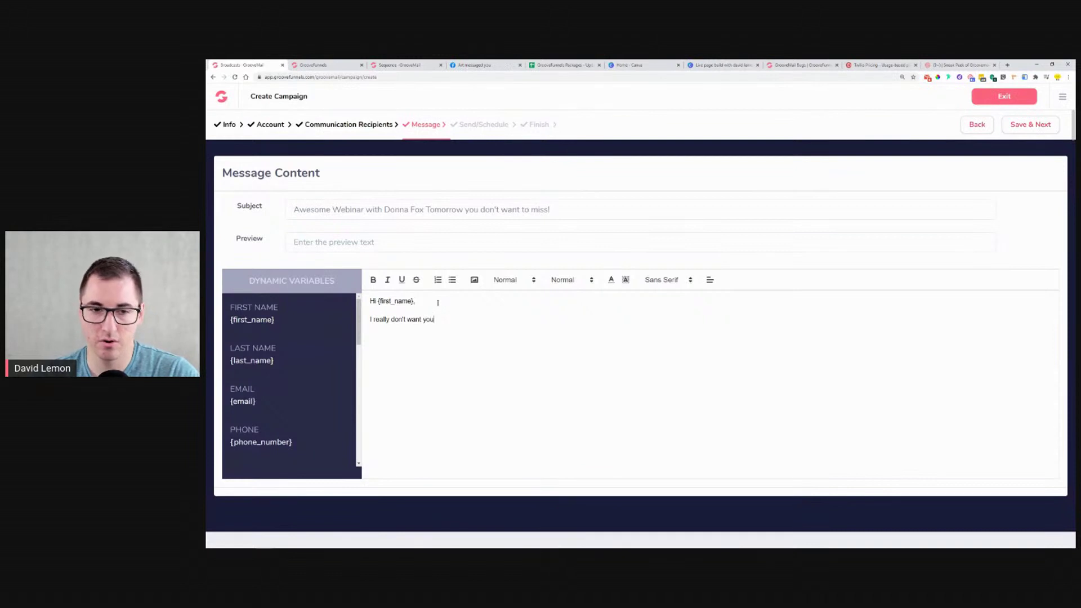
pyautogui.write(' th')
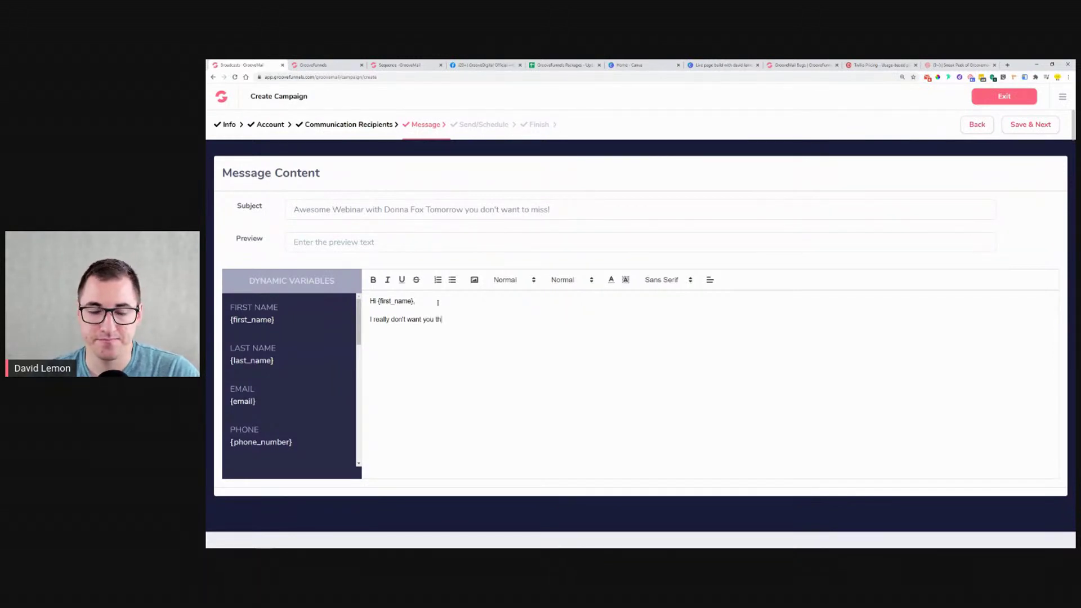
pyautogui.press('BackSpace')
pyautogui.press('BackSpace')
pyautogui.write('to miss th')
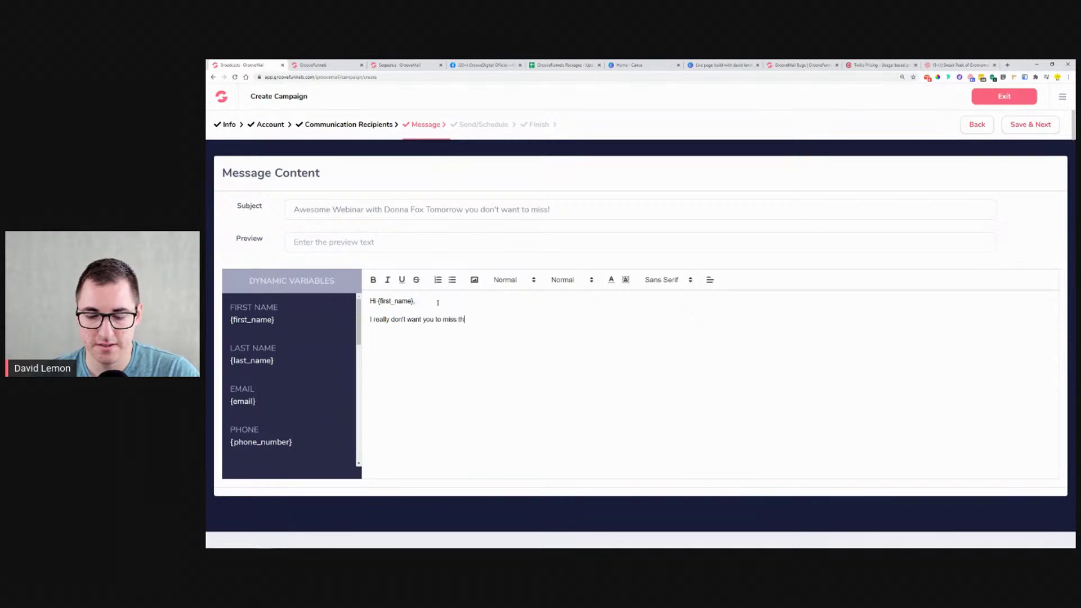
pyautogui.write('is awe')
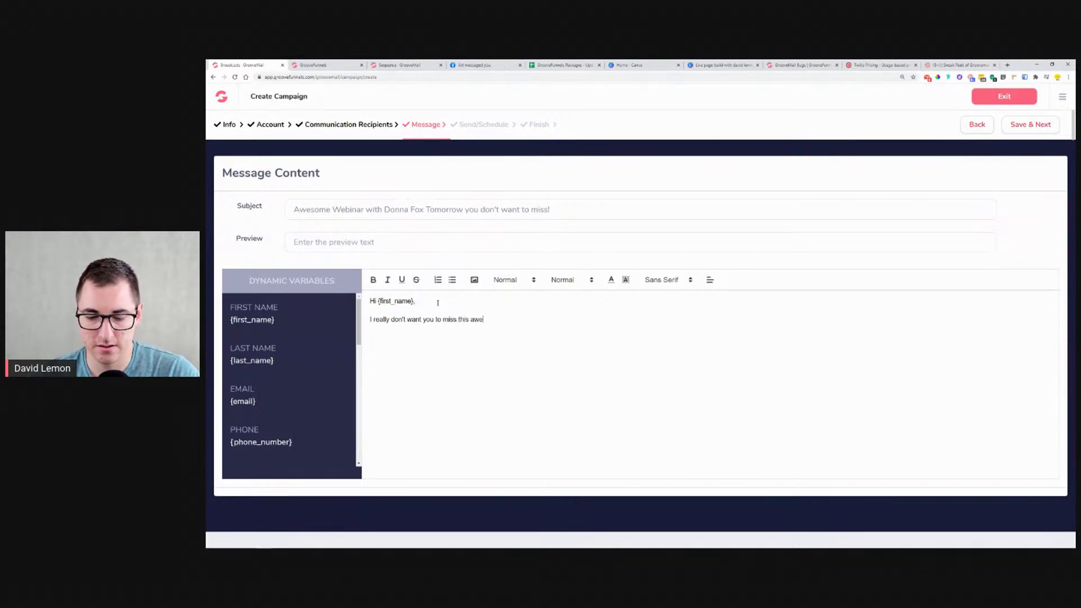
pyautogui.write('some webinga')
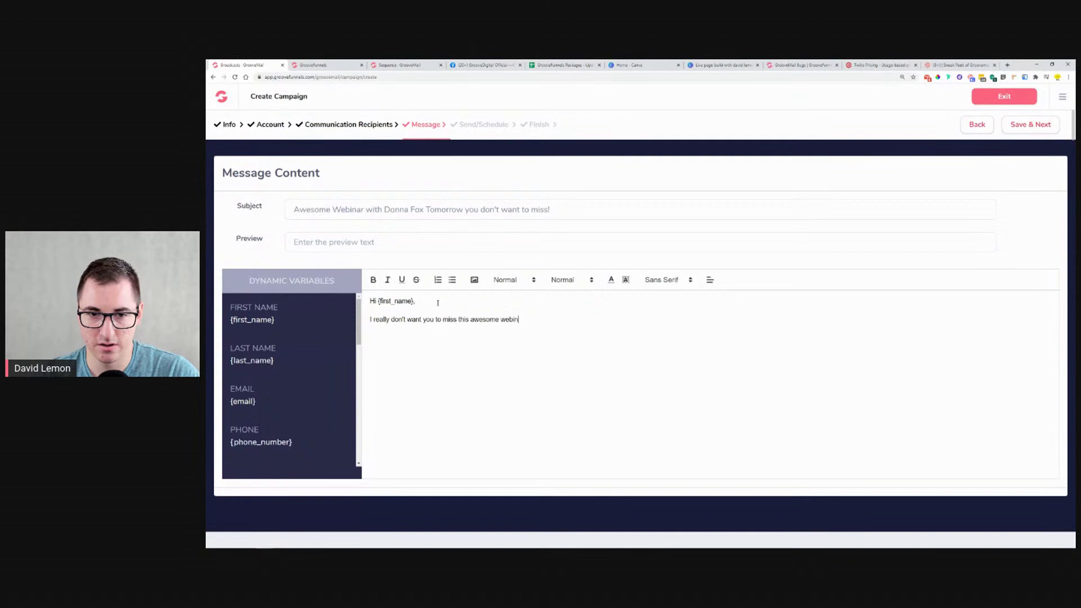
pyautogui.press('BackSpace')
pyautogui.press('BackSpace')
pyautogui.write('ar ')
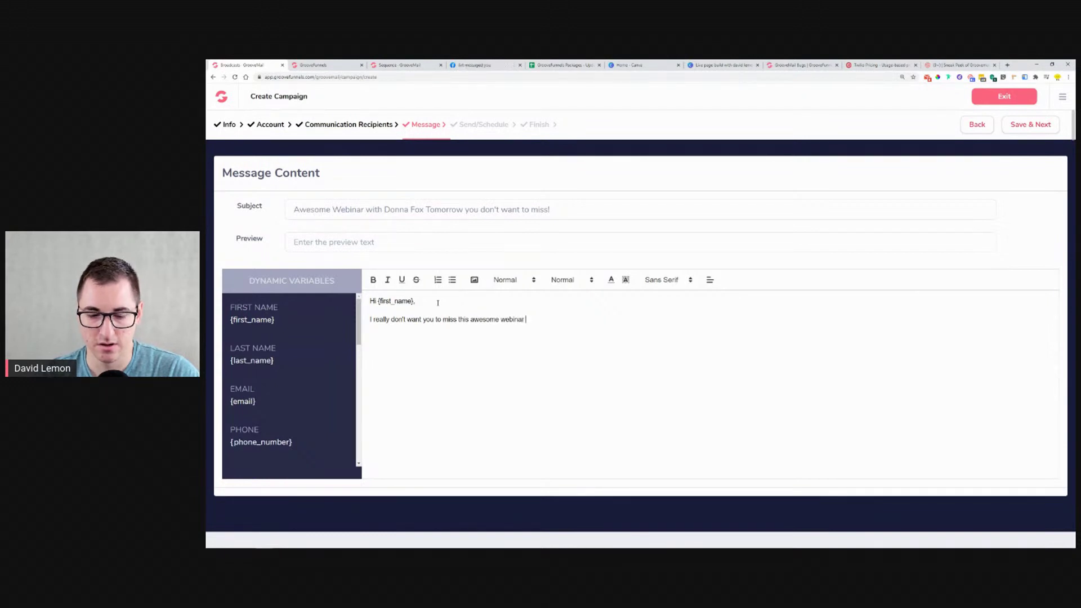
pyautogui.write('with Donna Fox.')
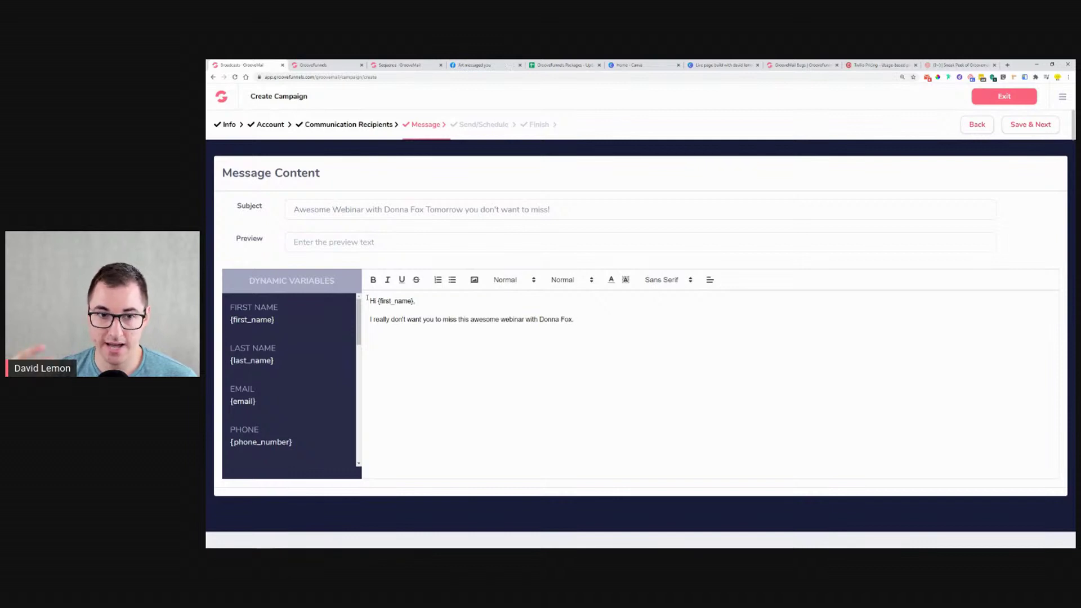
# Insert the recipient's email placeholder into the body, then delete it again.
pyautogui.scroll(-2, 287, 334)
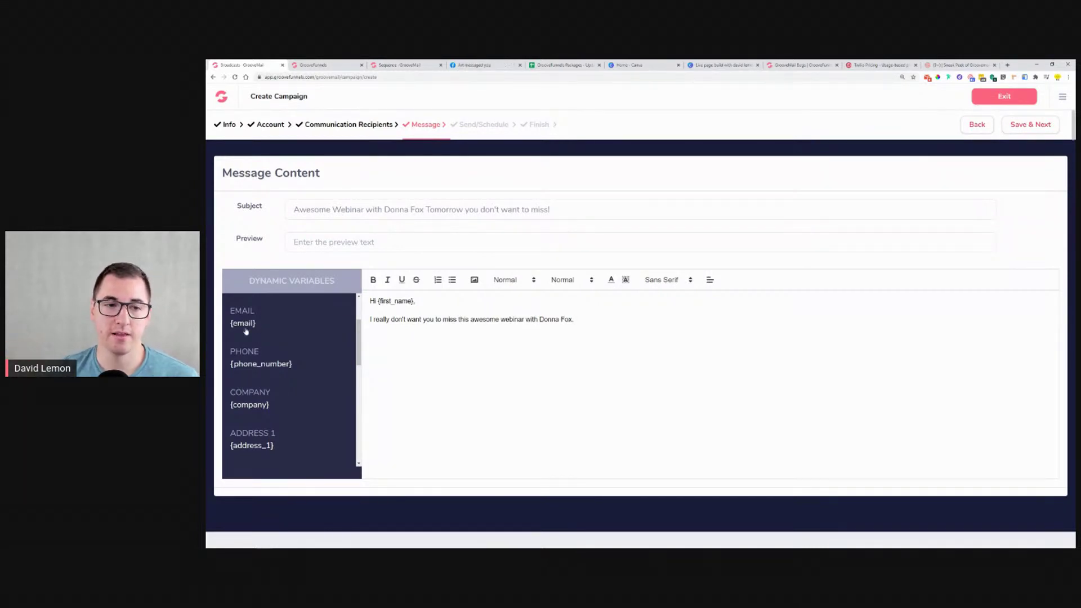
pyautogui.click(246, 332)
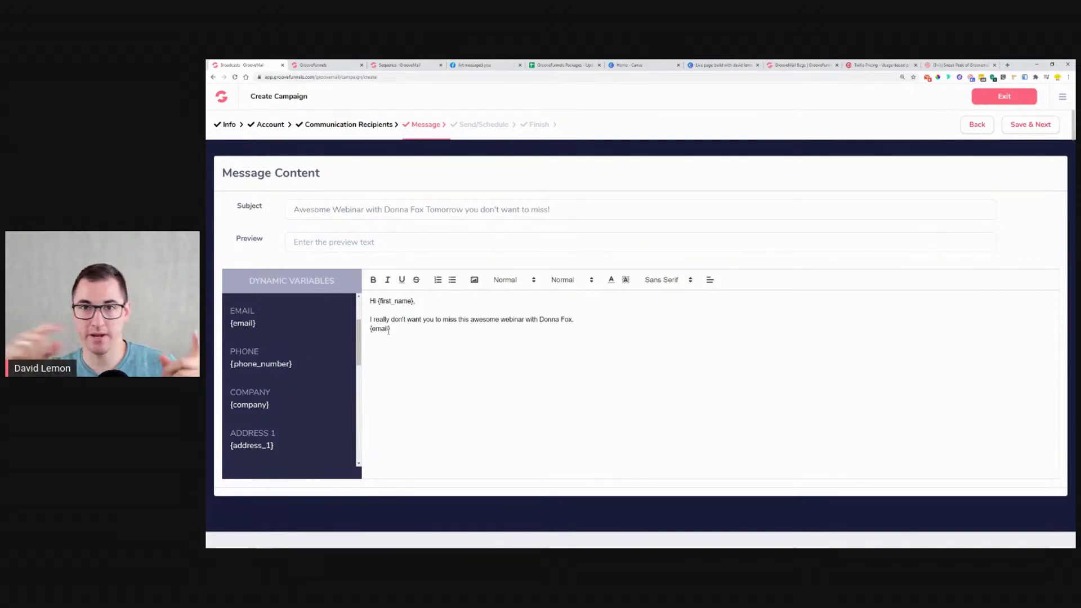
pyautogui.moveTo(412, 328); pyautogui.dragTo(368, 329)
pyautogui.press('BackSpace')
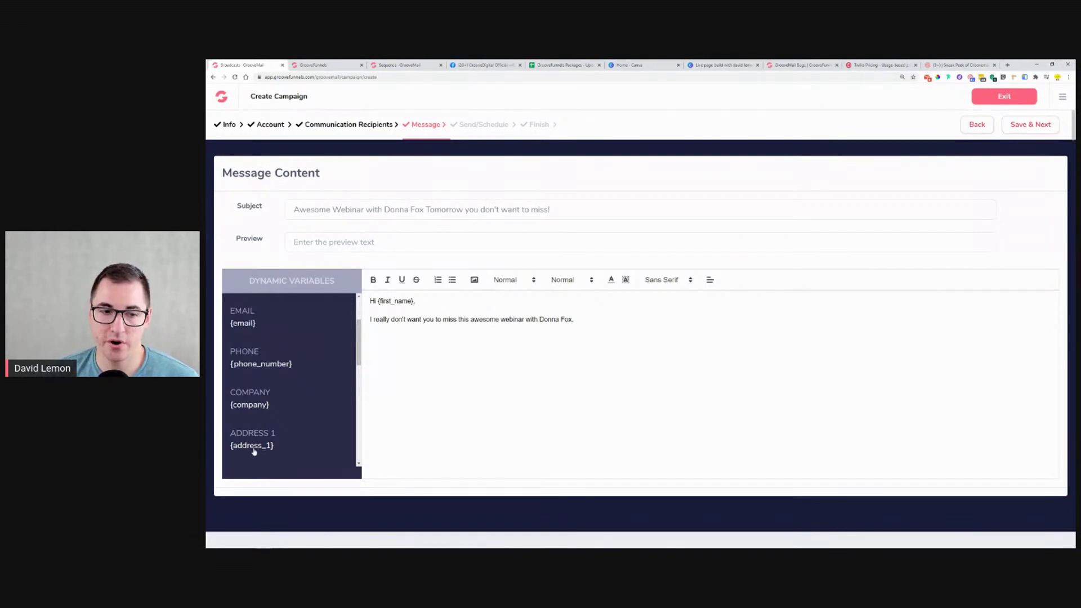
# Insert the {unsubscribe_link} variable, then delete it so the body ends with the webinar sentence.
pyautogui.scroll(-1, 255, 453)
pyautogui.moveTo(359, 307); pyautogui.dragTo(363, 406)
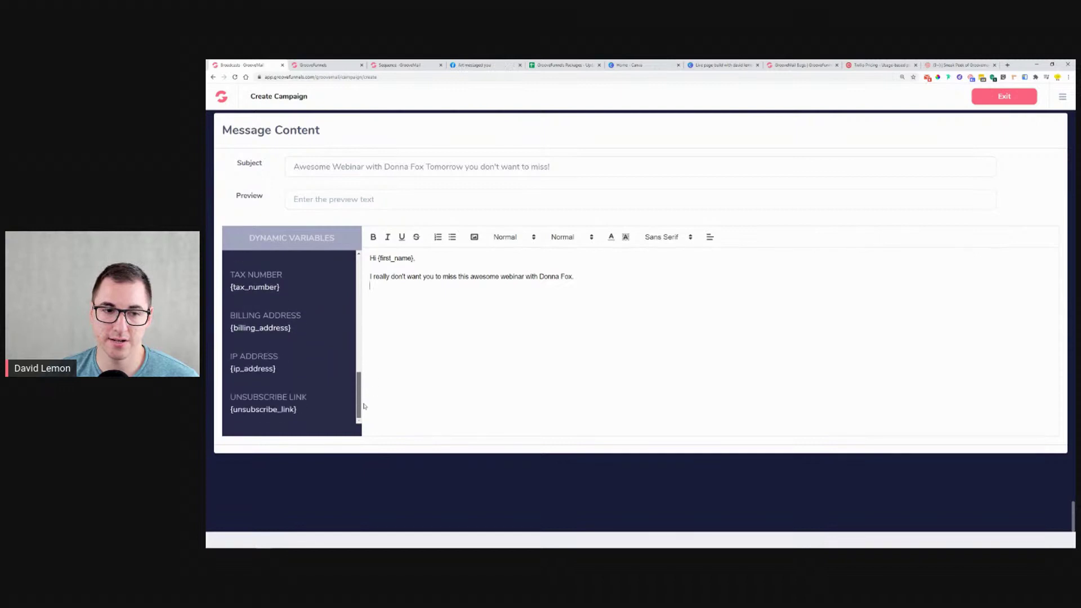
pyautogui.moveTo(298, 410); pyautogui.dragTo(234, 409)
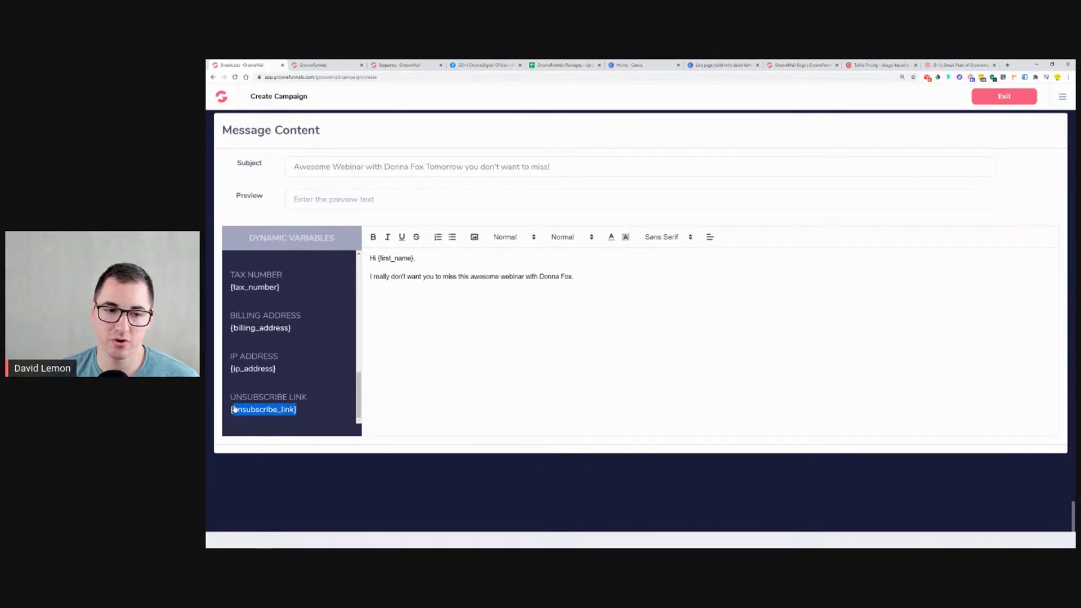
pyautogui.click(234, 410)
pyautogui.rightClick(251, 407)
pyautogui.moveTo(307, 414); pyautogui.dragTo(226, 414)
pyautogui.click(376, 386)
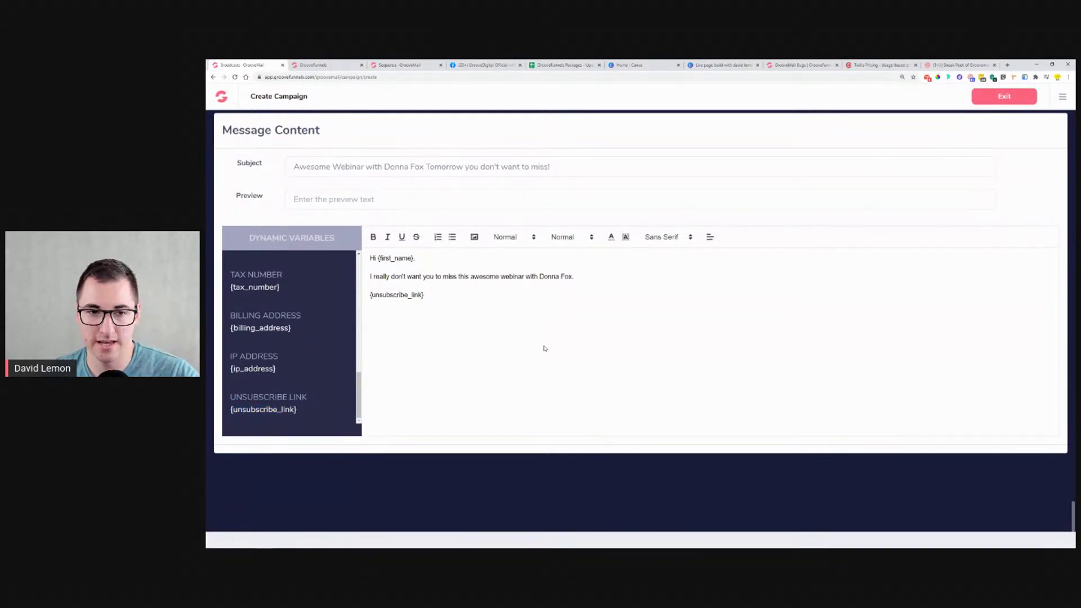
pyautogui.moveTo(409, 313); pyautogui.dragTo(369, 295)
pyautogui.press('BackSpace')
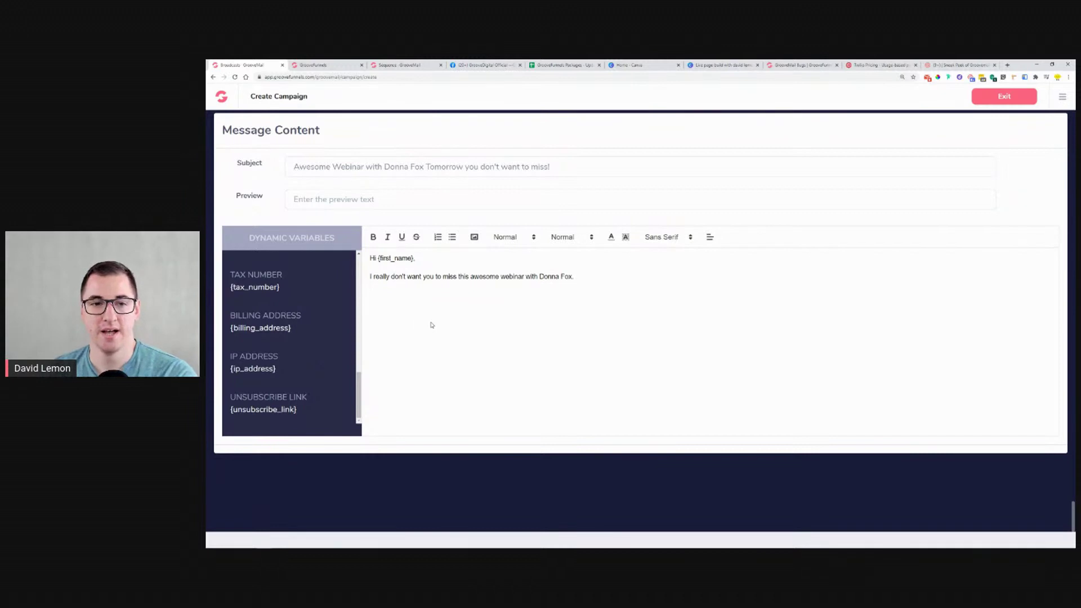
pyautogui.moveTo(360, 383); pyautogui.dragTo(366, 273)
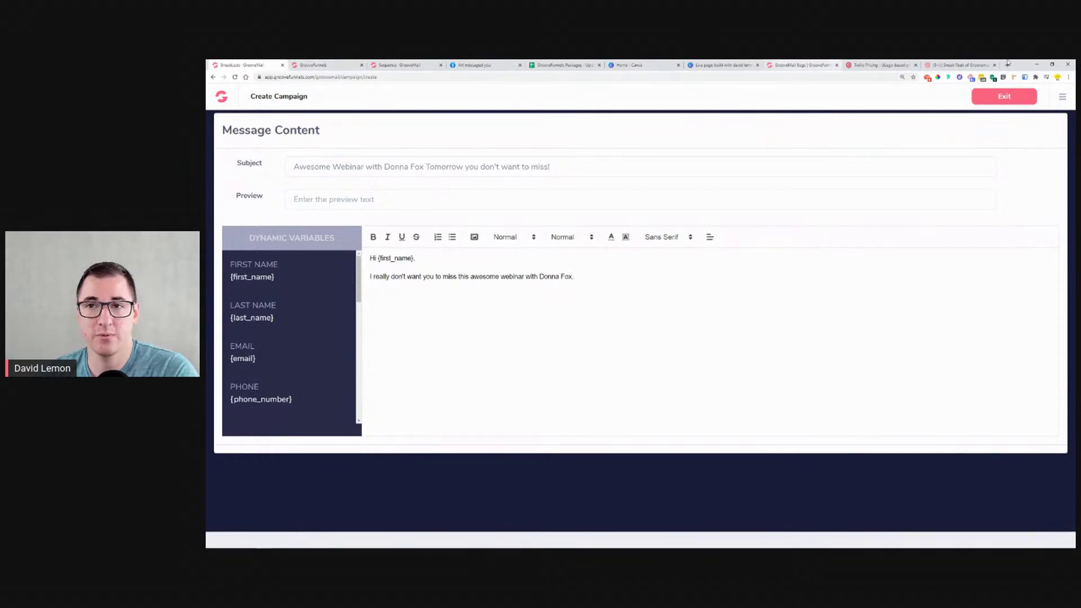
pyautogui.click(946, 65)
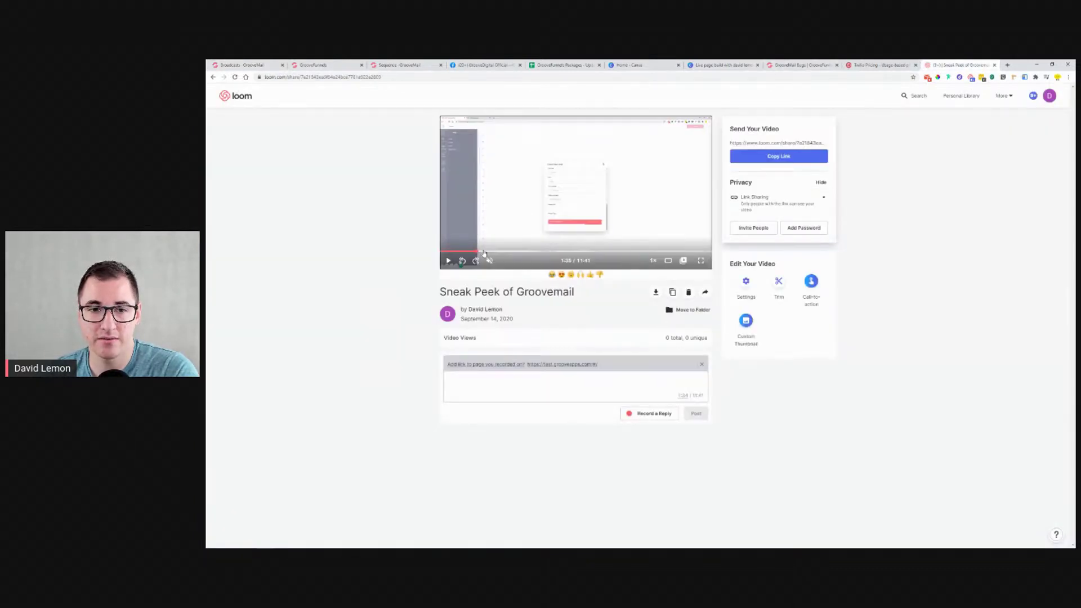
# Scrub the Loom recording ahead to the form demo, watch it full screen, then return to GrooveMail.
pyautogui.moveTo(498, 254); pyautogui.dragTo(663, 254)
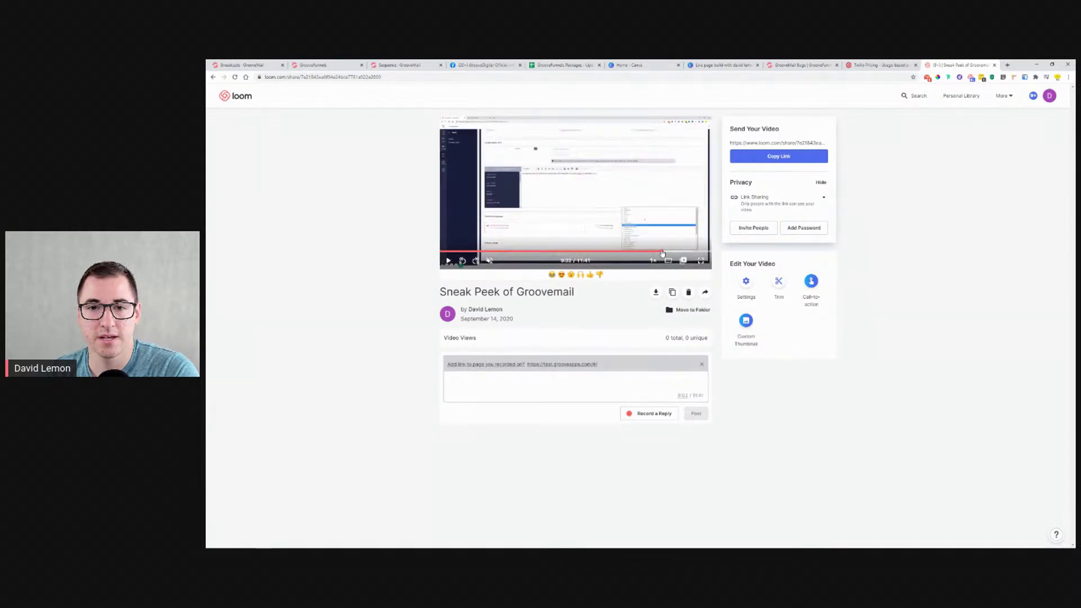
pyautogui.click(701, 260)
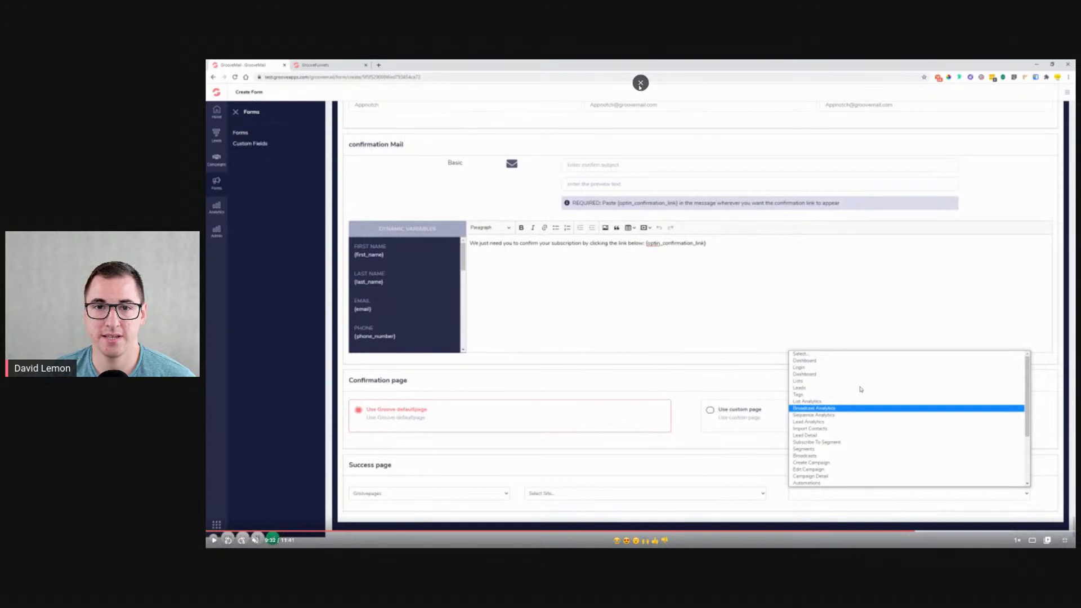
pyautogui.click(640, 83)
pyautogui.click(243, 65)
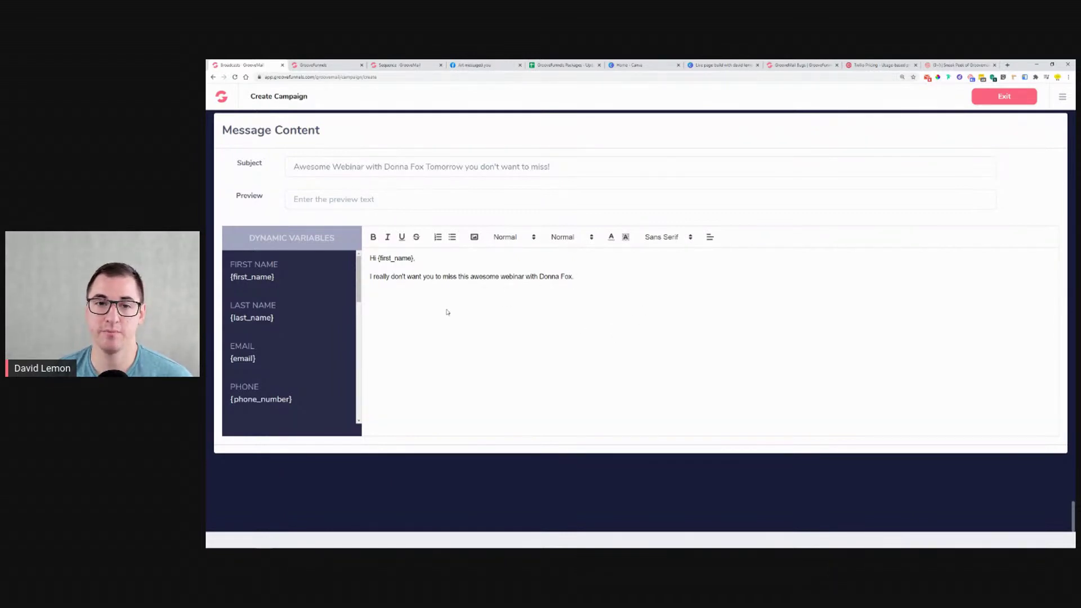
# Add a 'click here' line under the webinar sentence, discarding a test google.com URL.
pyautogui.write('https')
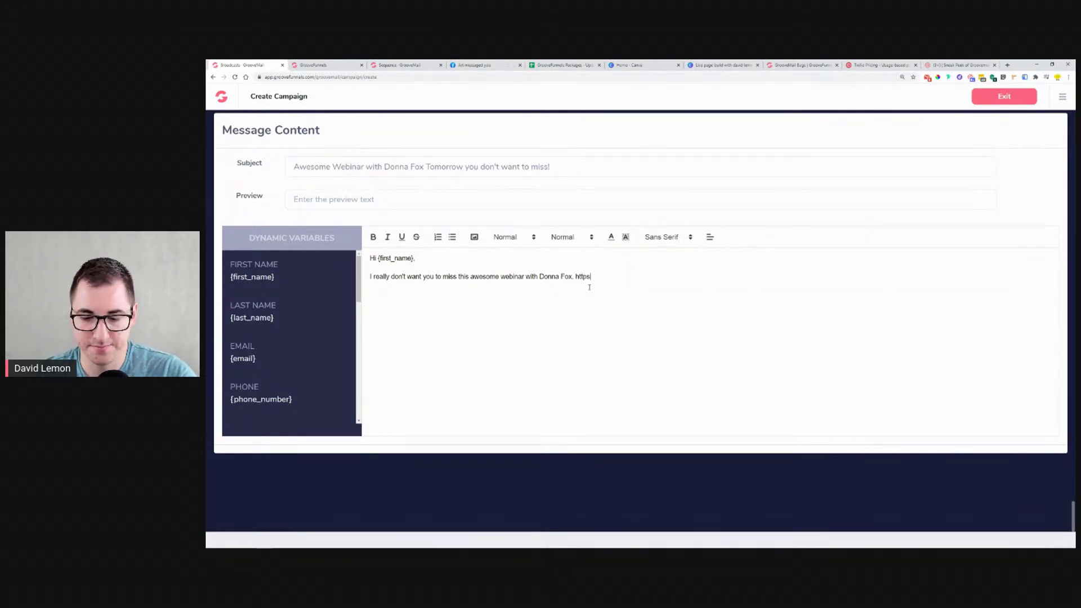
pyautogui.write('://')
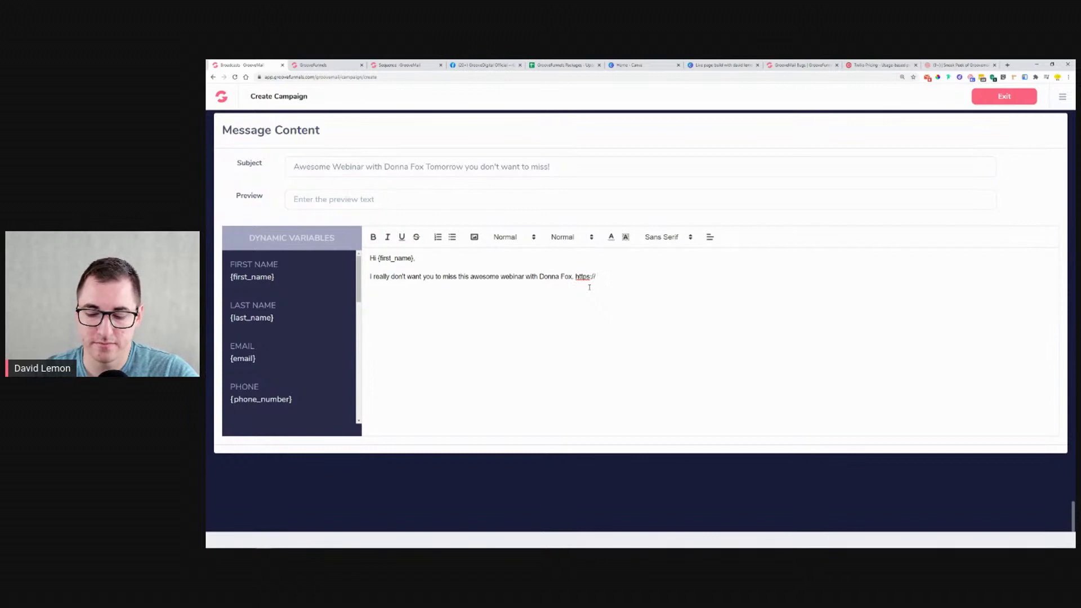
pyautogui.write('google.com')
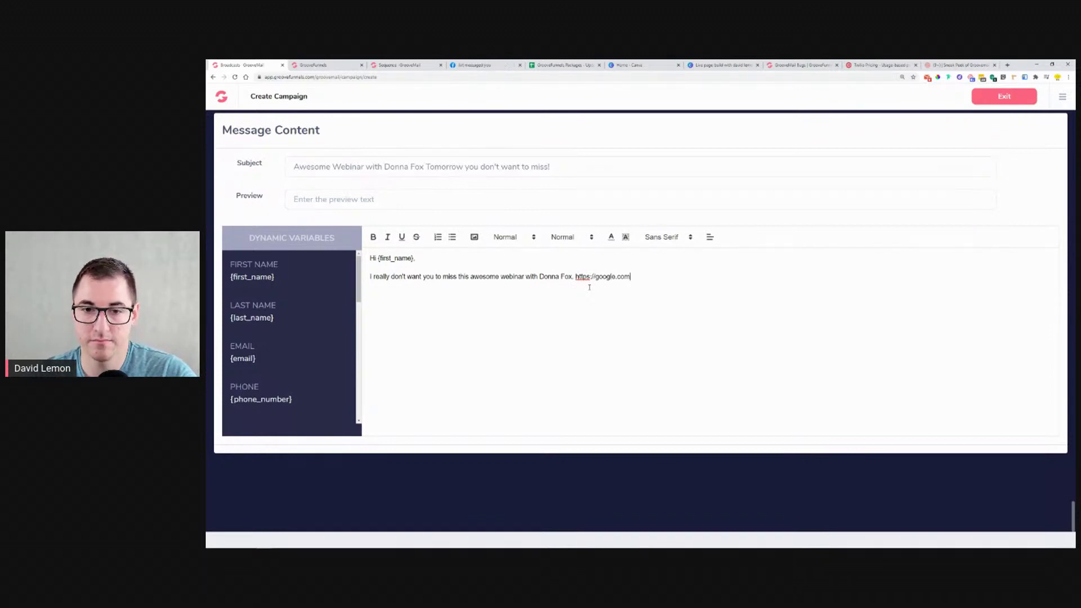
pyautogui.moveTo(641, 278); pyautogui.dragTo(576, 282)
pyautogui.press('BackSpace')
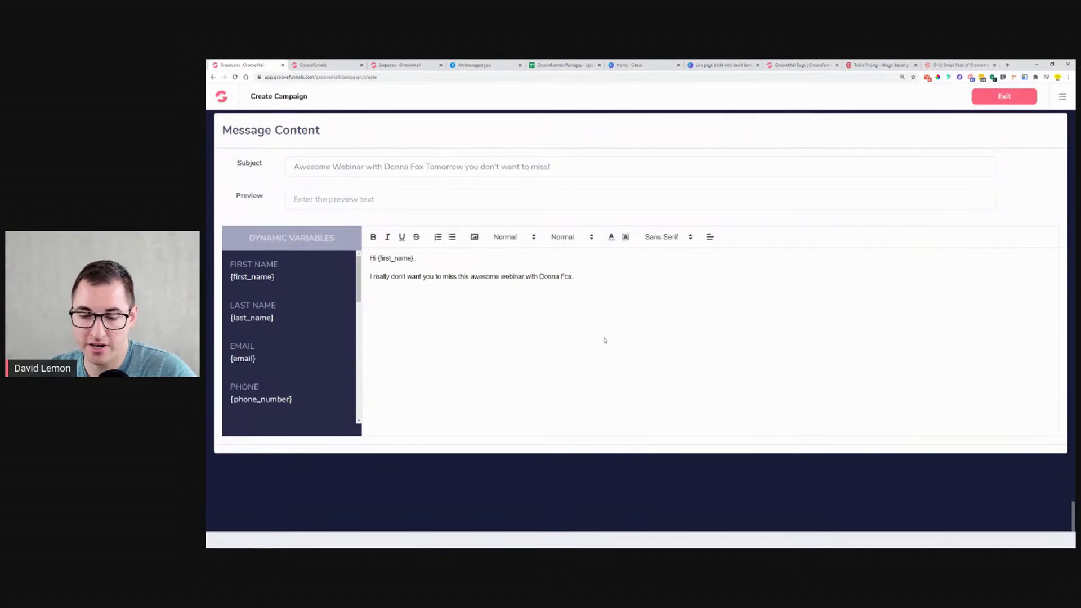
pyautogui.press('Return')
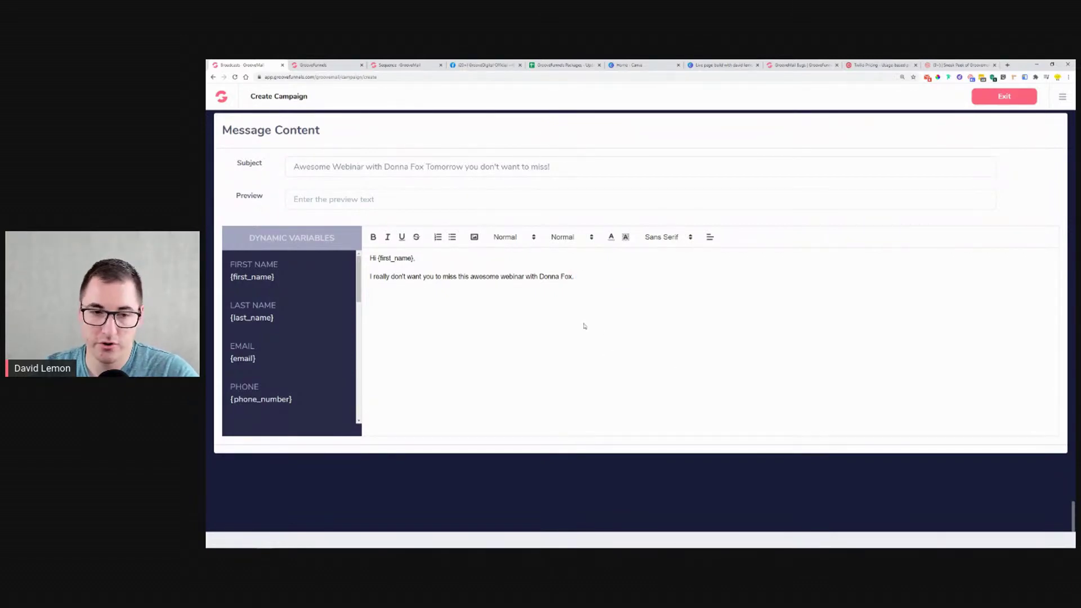
pyautogui.write('click')
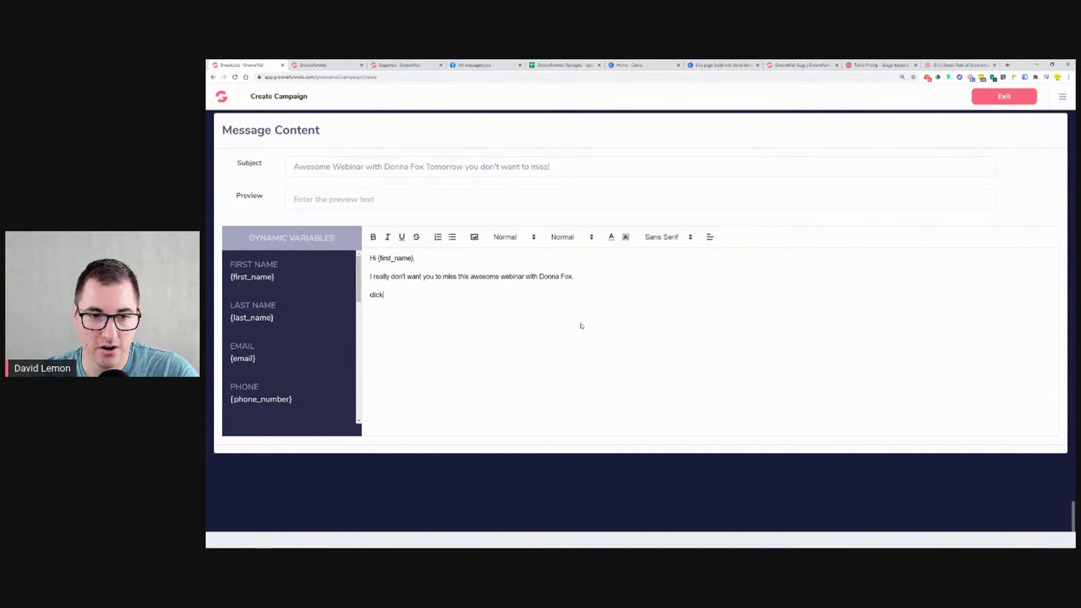
pyautogui.write(' here')
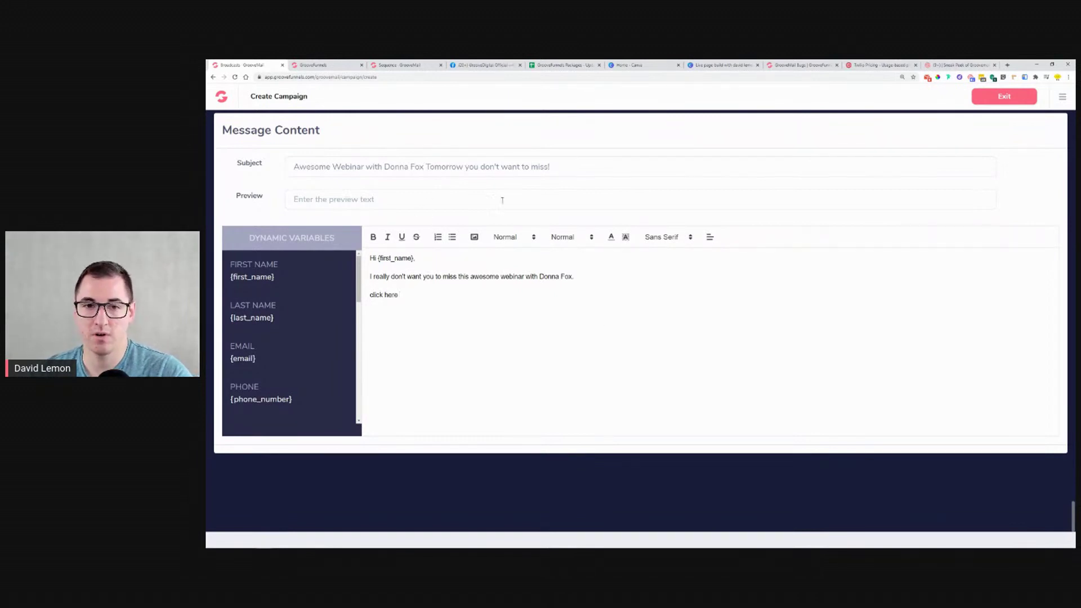
pyautogui.moveTo(400, 295); pyautogui.dragTo(368, 297)
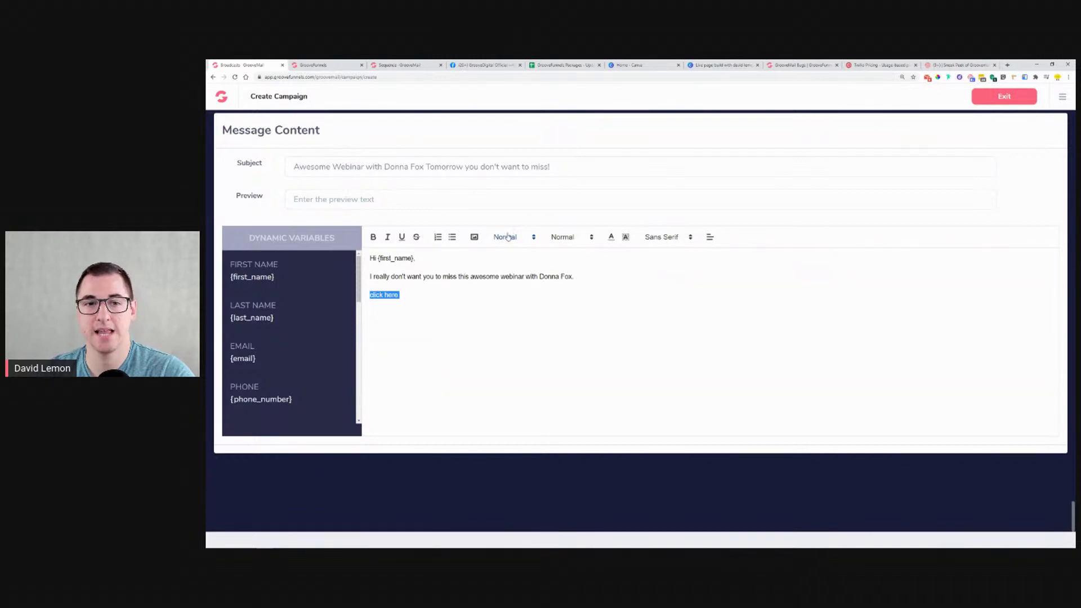
pyautogui.click(599, 329)
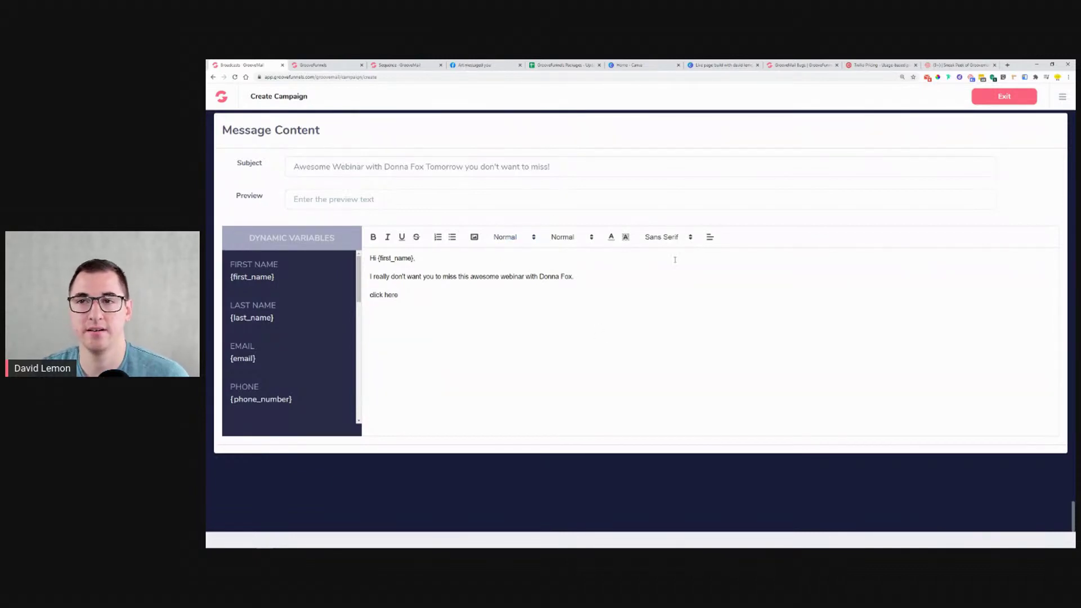
pyautogui.click(959, 64)
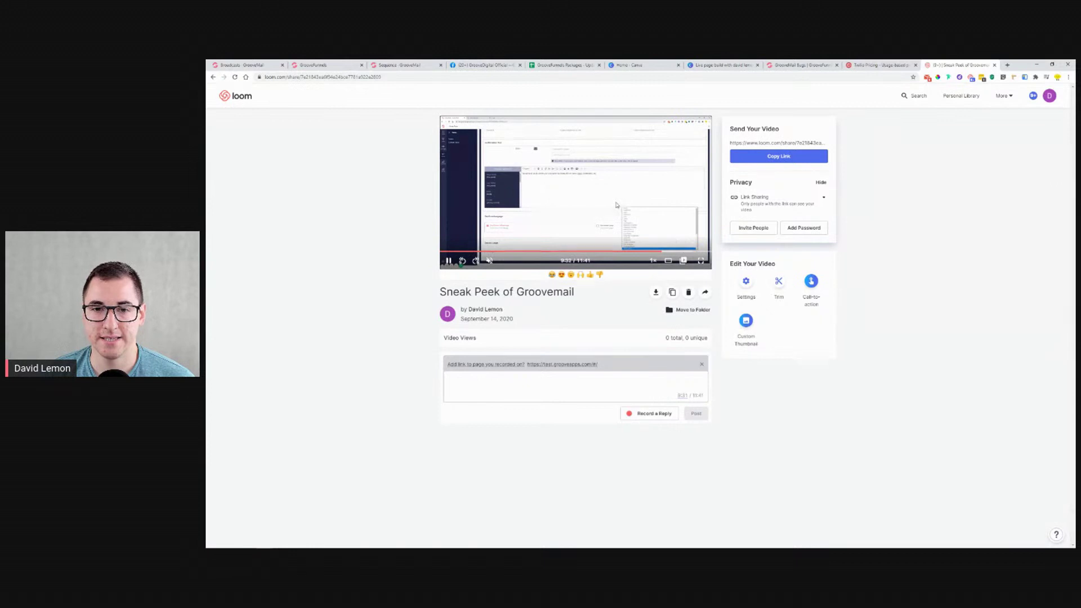
# Watch the Loom recording's form section full screen again, then go back to GrooveMail.
pyautogui.click(701, 261)
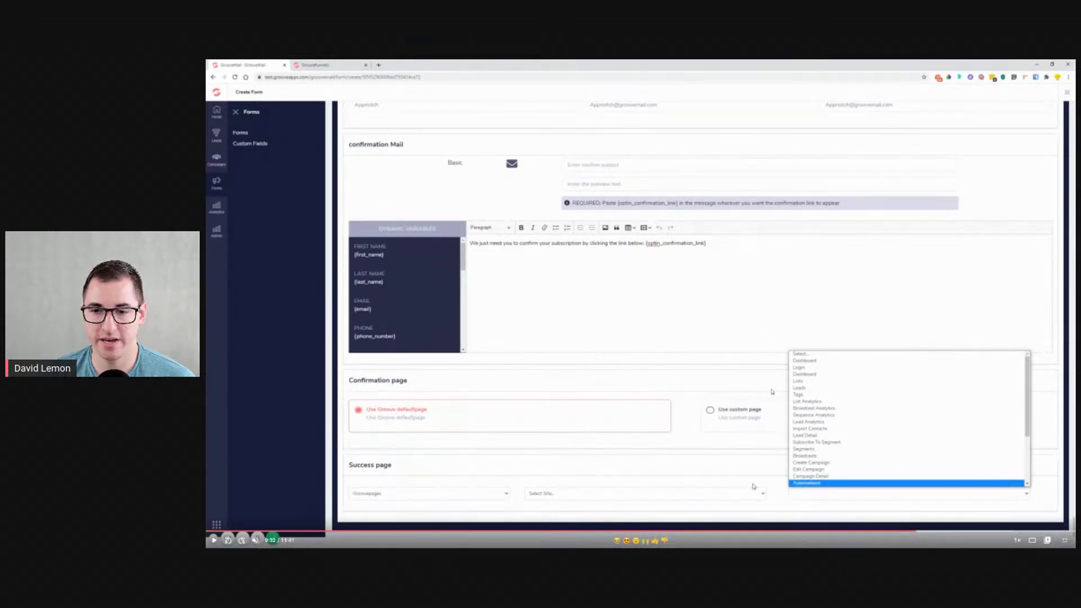
pyautogui.click(640, 80)
pyautogui.click(259, 64)
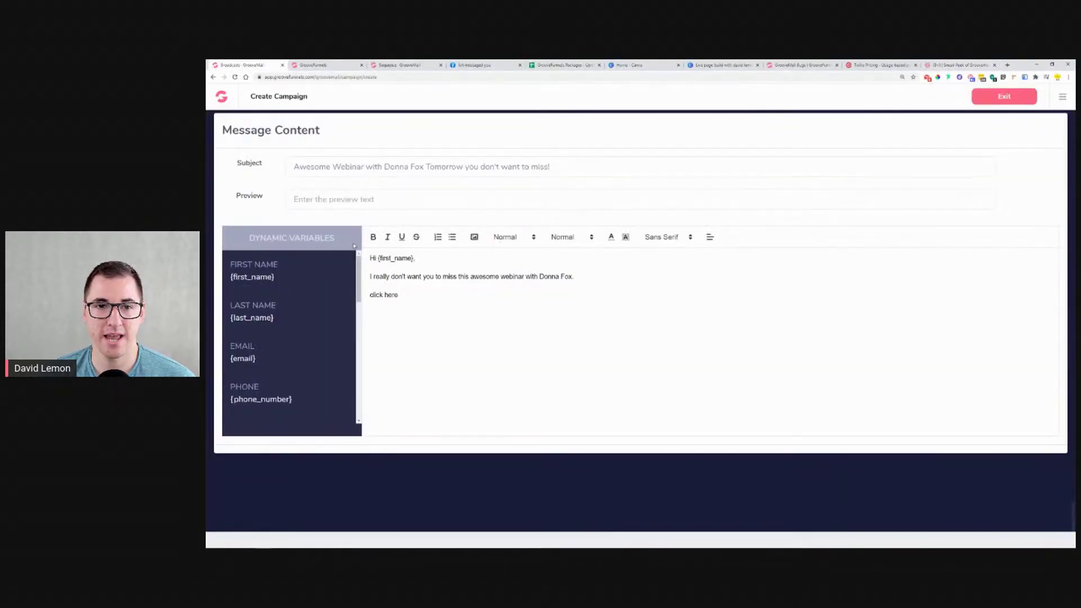
# Save the message, advance to the sending step, and choose Schedule for later.
pyautogui.scroll(1, 952, 270)
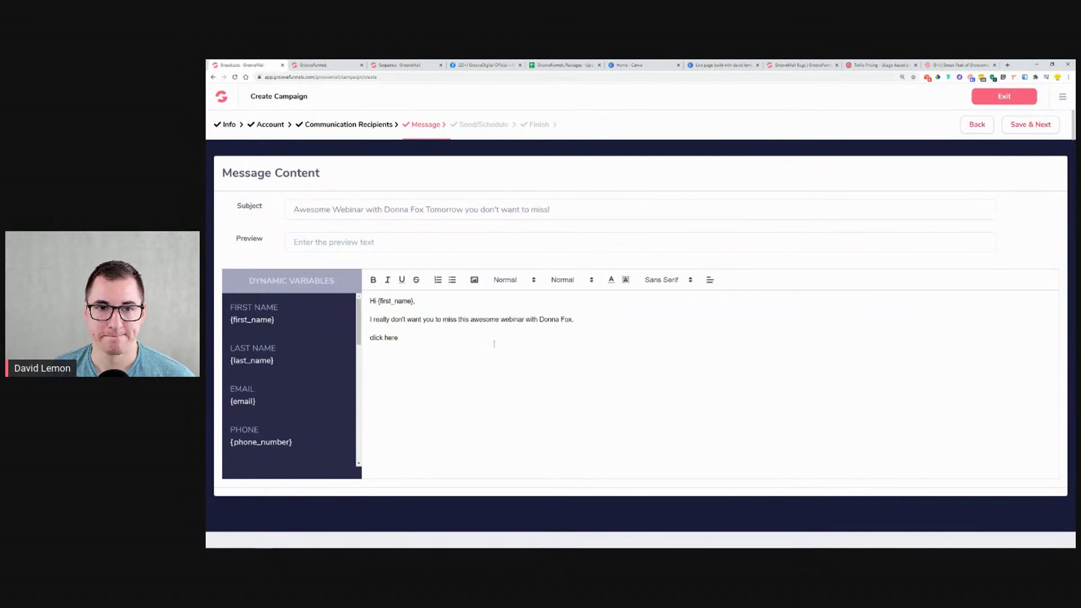
pyautogui.click(1027, 128)
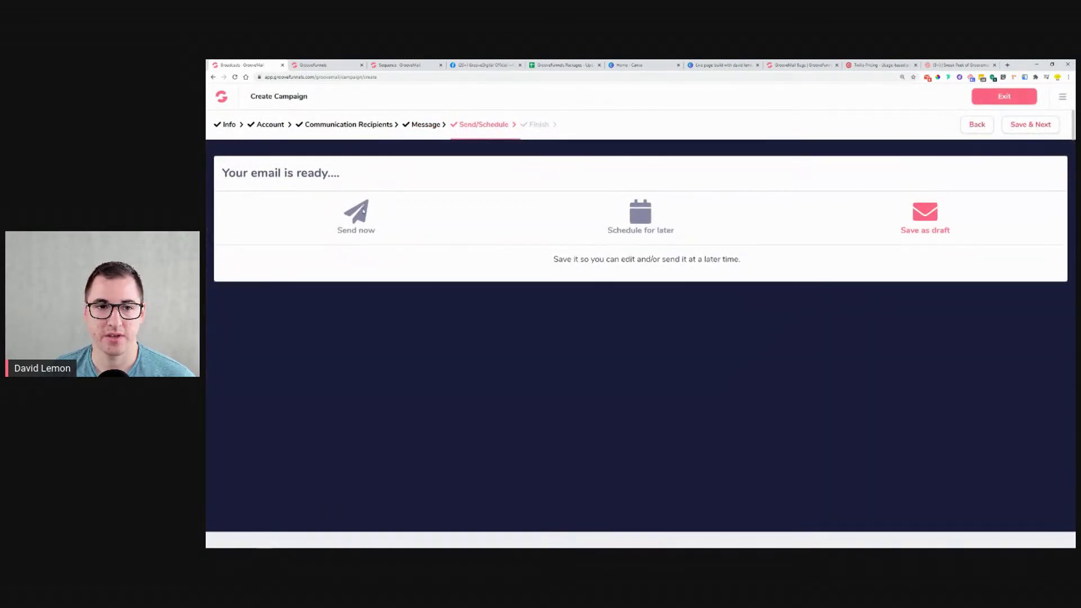
pyautogui.click(359, 214)
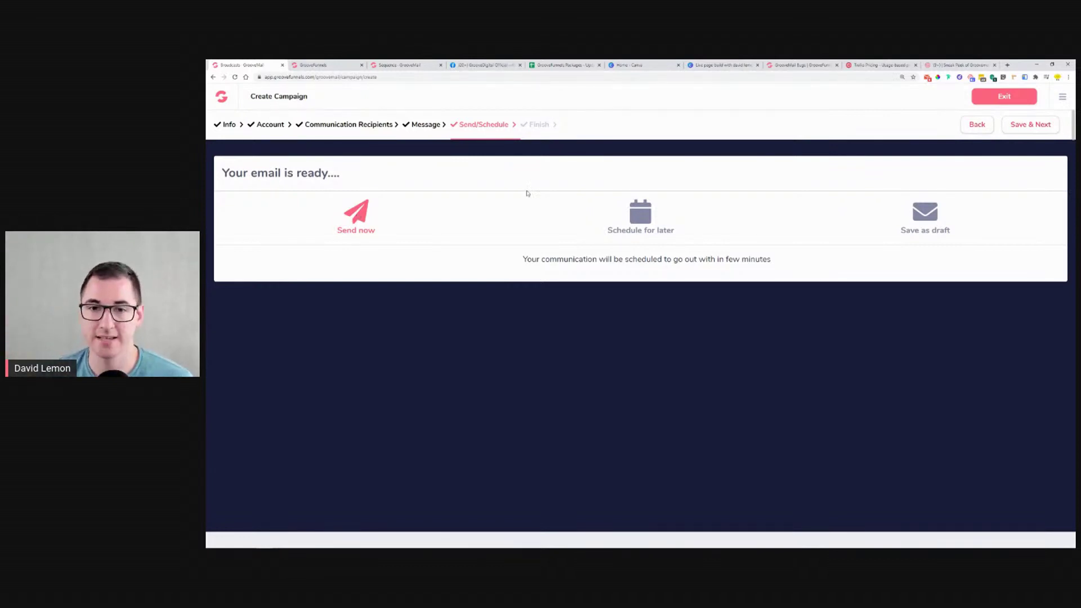
pyautogui.click(655, 217)
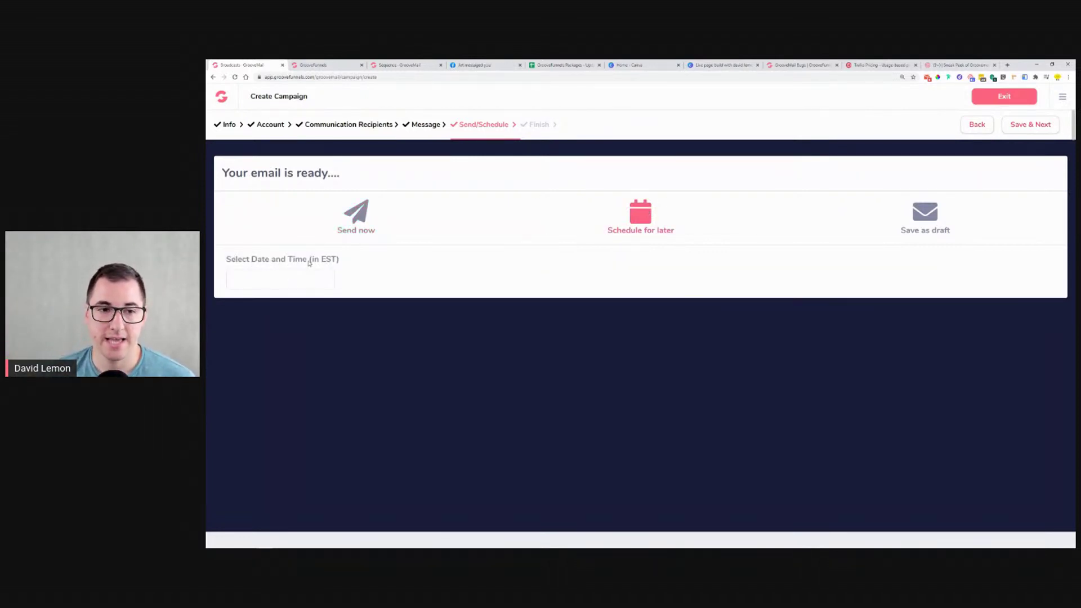
# Keep September 15, 2020 as the broadcast's send date.
pyautogui.moveTo(321, 260); pyautogui.dragTo(337, 260)
pyautogui.click(297, 286)
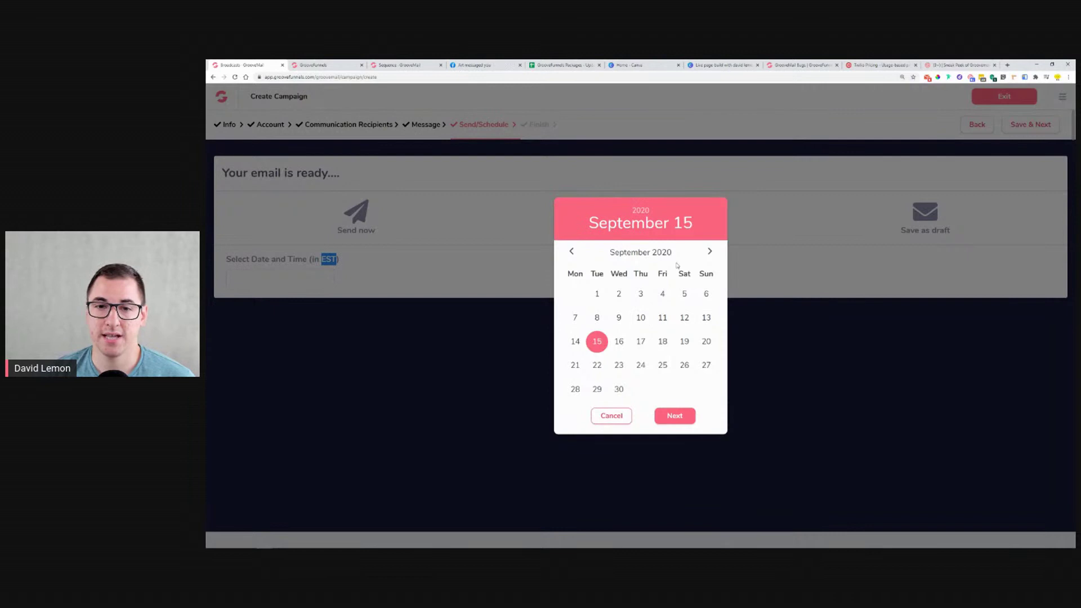
pyautogui.click(391, 269)
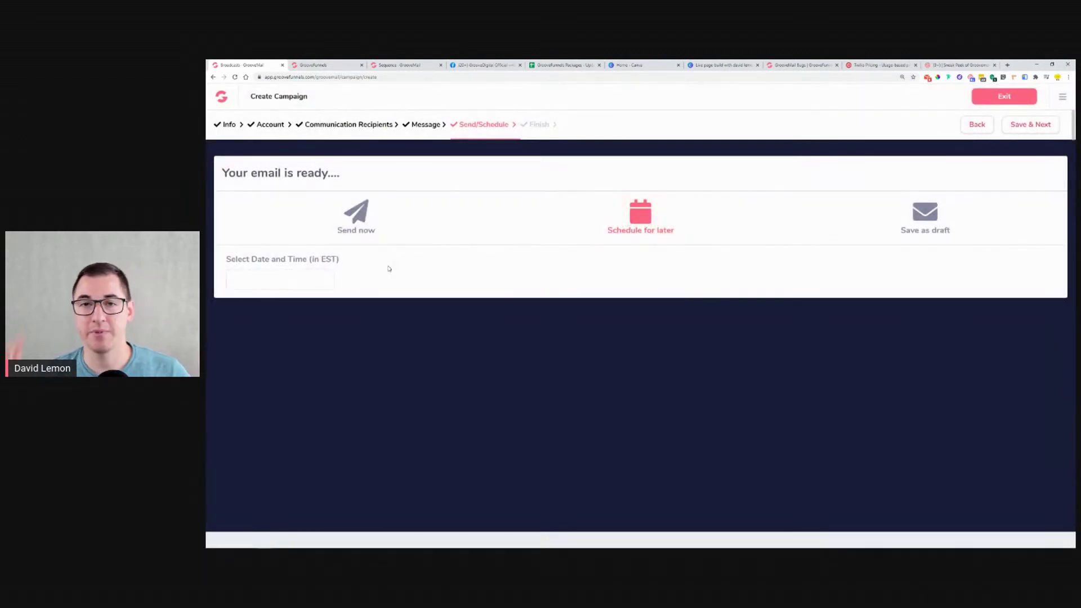
pyautogui.click(313, 285)
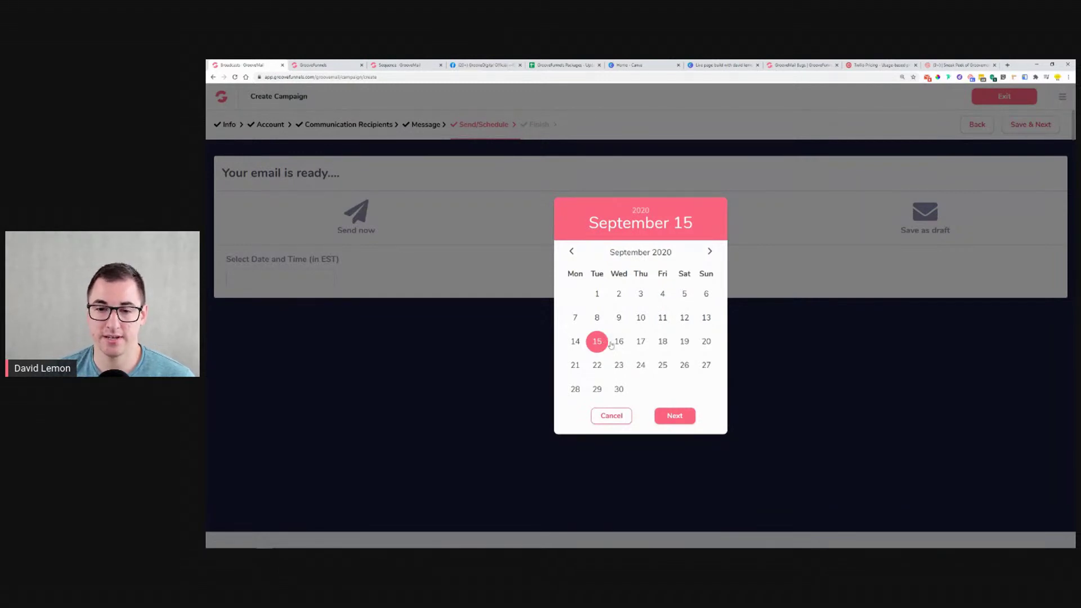
pyautogui.click(689, 416)
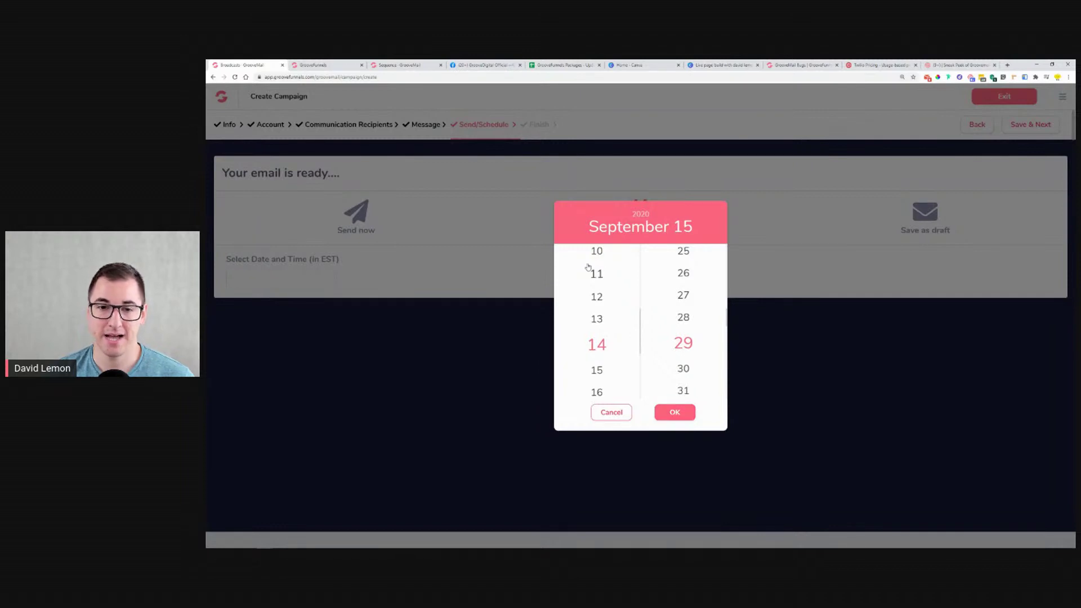
# Set the send time to 12:00 EST and confirm it.
pyautogui.click(597, 298)
pyautogui.scroll(-2, 695, 313)
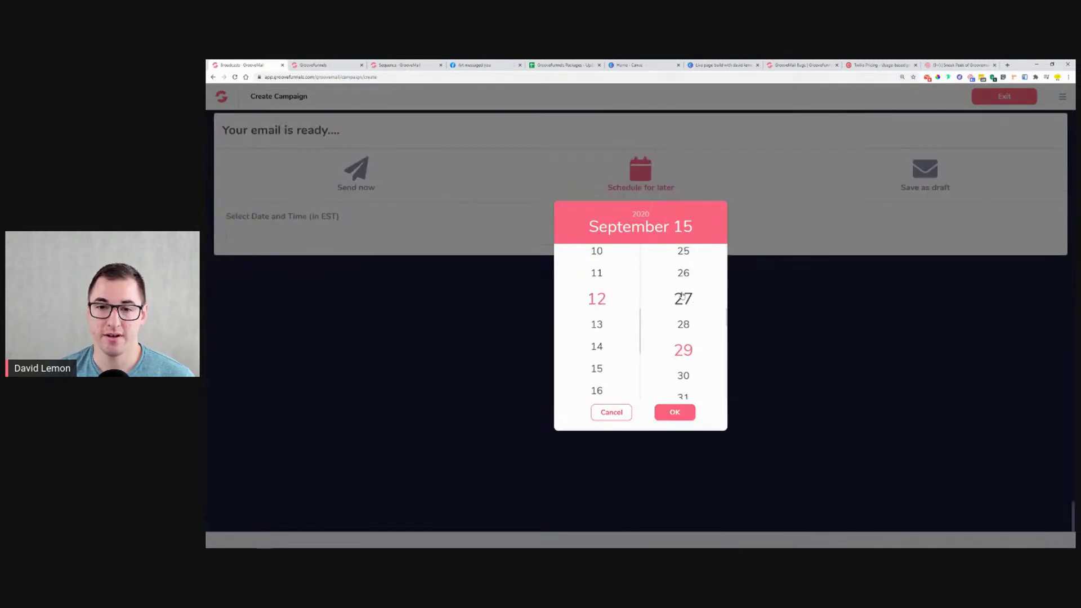
pyautogui.moveTo(684, 321); pyautogui.dragTo(693, 376)
pyautogui.scroll(2, 700, 331)
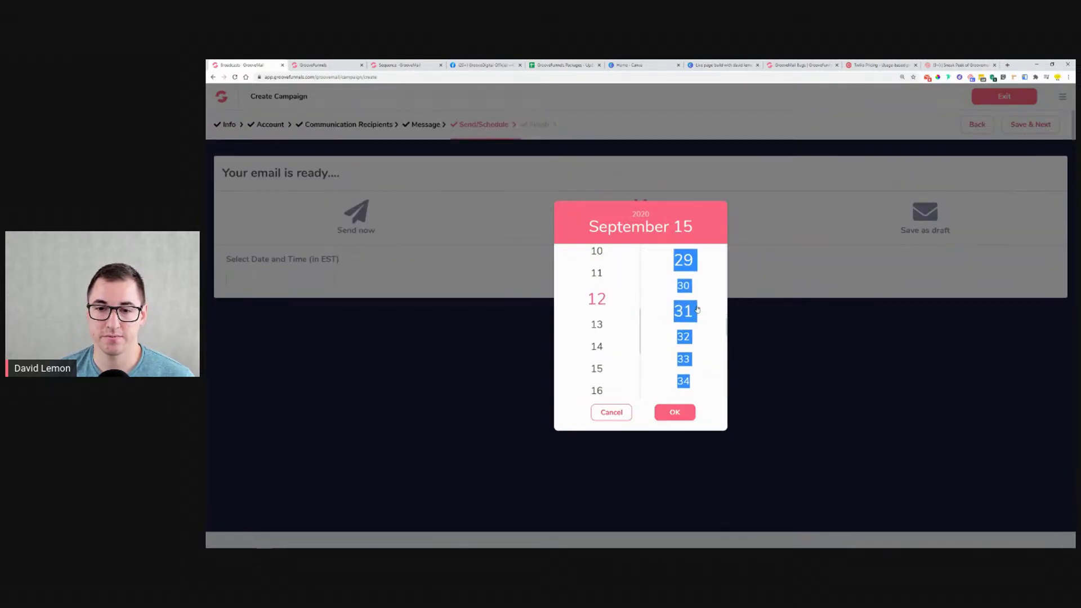
pyautogui.click(697, 313)
pyautogui.moveTo(727, 332); pyautogui.dragTo(721, 253)
pyautogui.click(705, 258)
pyautogui.click(672, 416)
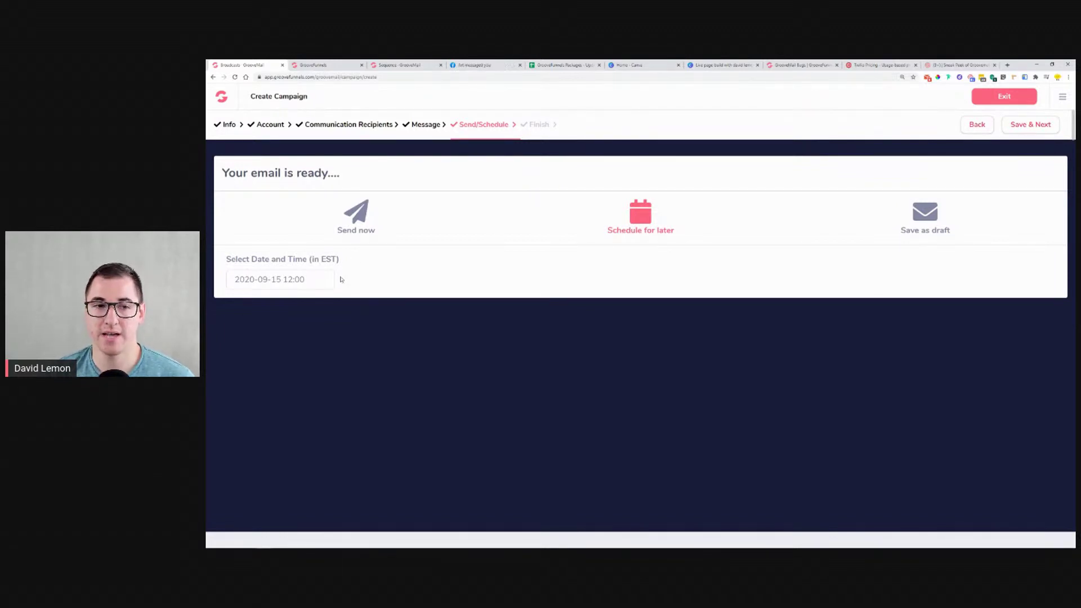
pyautogui.moveTo(319, 264); pyautogui.dragTo(340, 261)
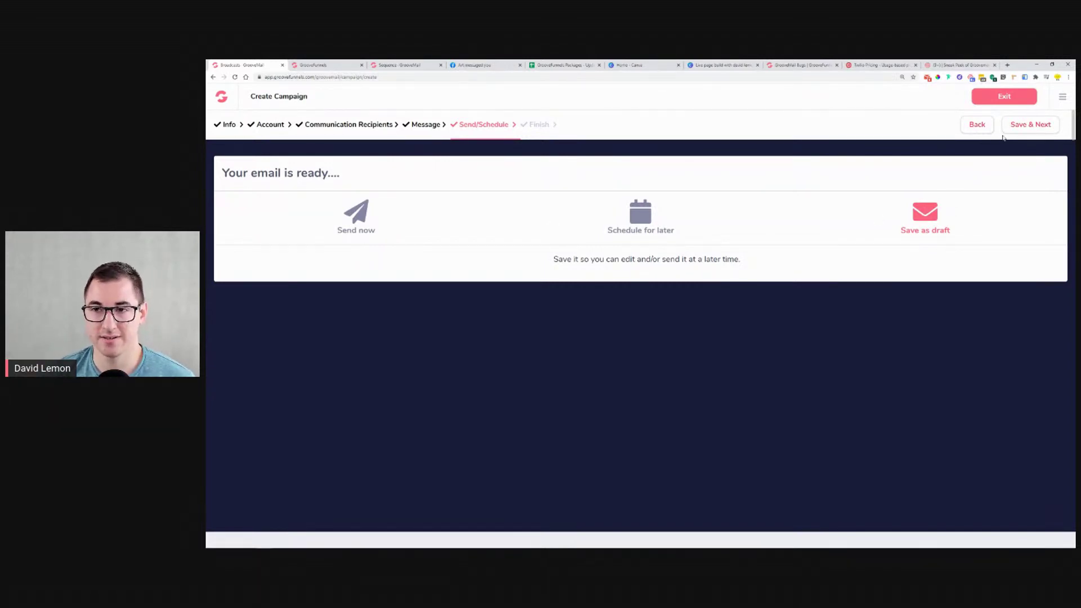
pyautogui.click(1040, 129)
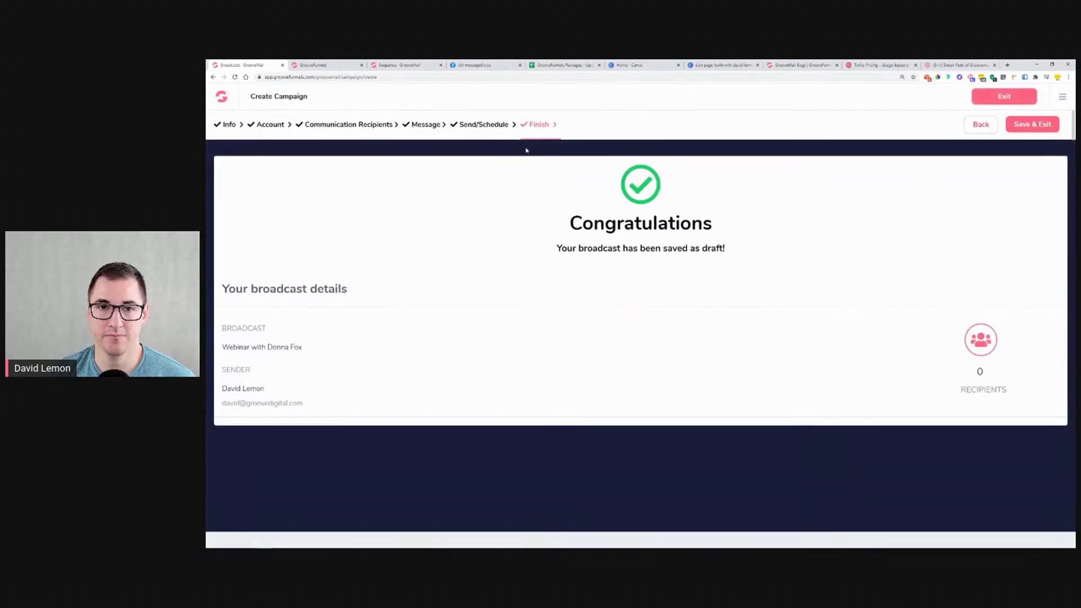
pyautogui.moveTo(558, 237); pyautogui.dragTo(760, 255)
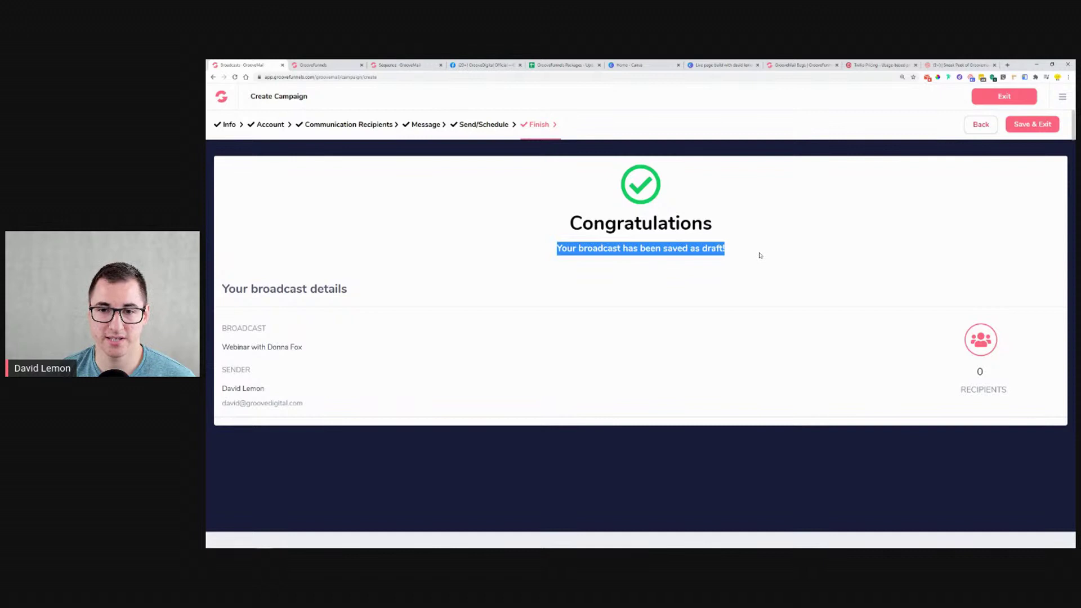
pyautogui.click(742, 260)
pyautogui.moveTo(224, 327); pyautogui.dragTo(233, 359)
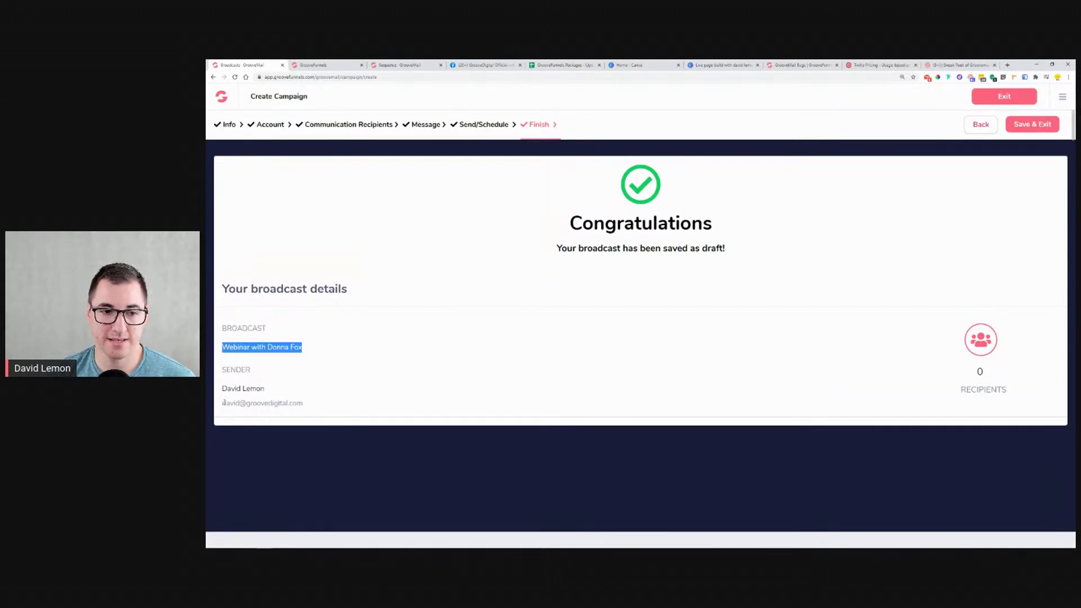
pyautogui.moveTo(223, 403); pyautogui.dragTo(349, 412)
pyautogui.click(483, 382)
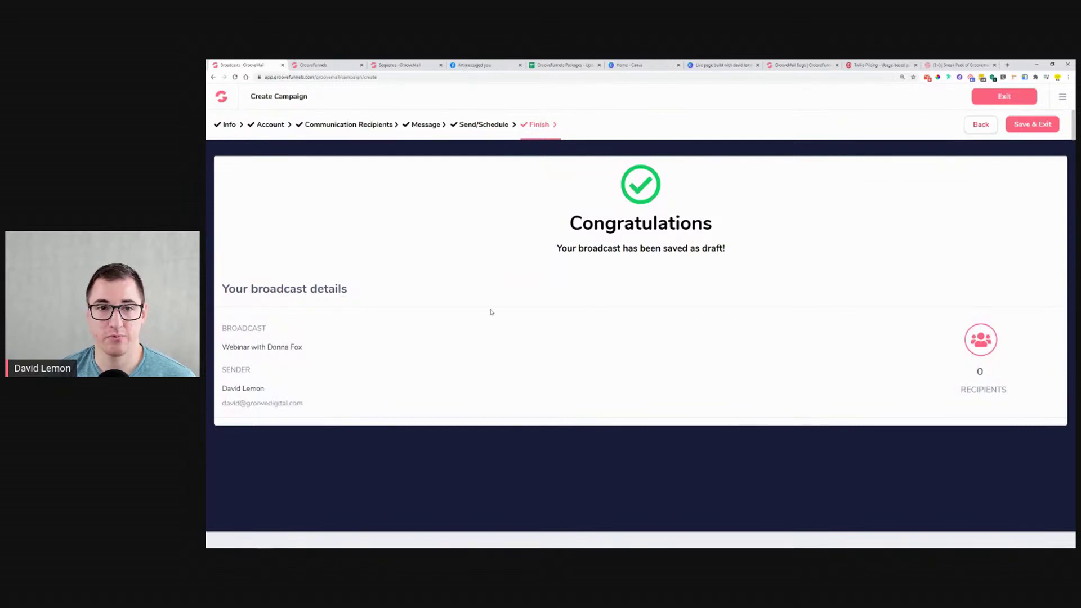
pyautogui.moveTo(221, 386); pyautogui.dragTo(336, 403)
pyautogui.click(418, 383)
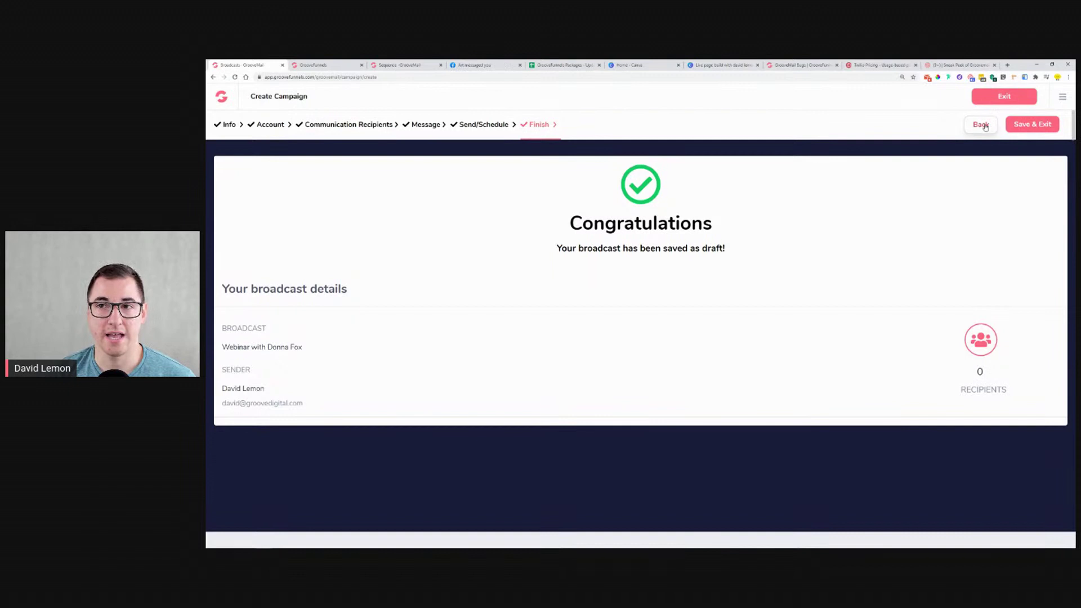
pyautogui.click(950, 66)
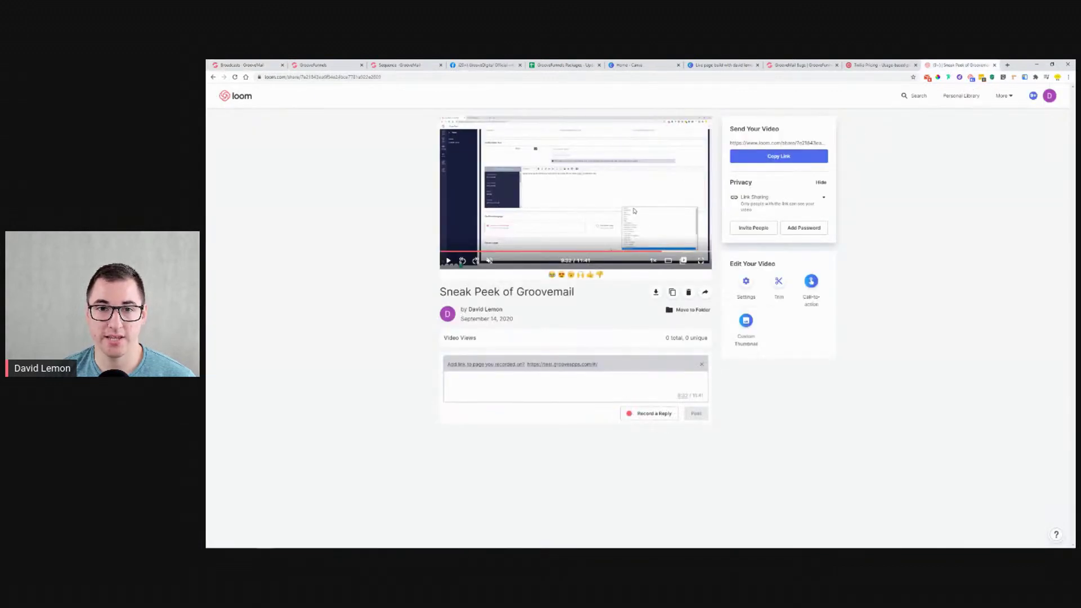
pyautogui.click(701, 260)
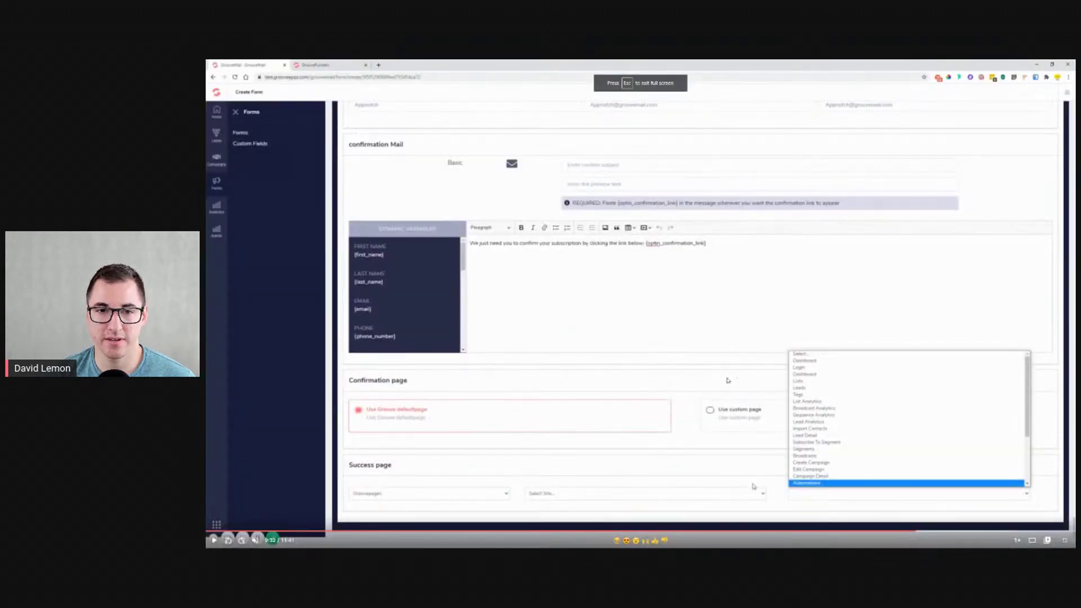
pyautogui.click(911, 532)
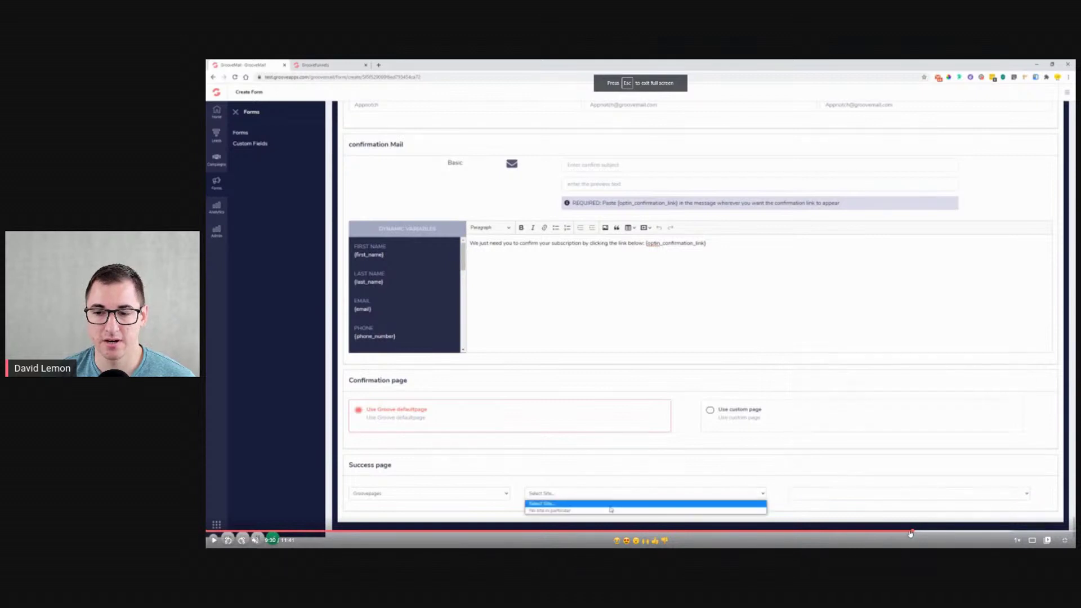
pyautogui.click(899, 532)
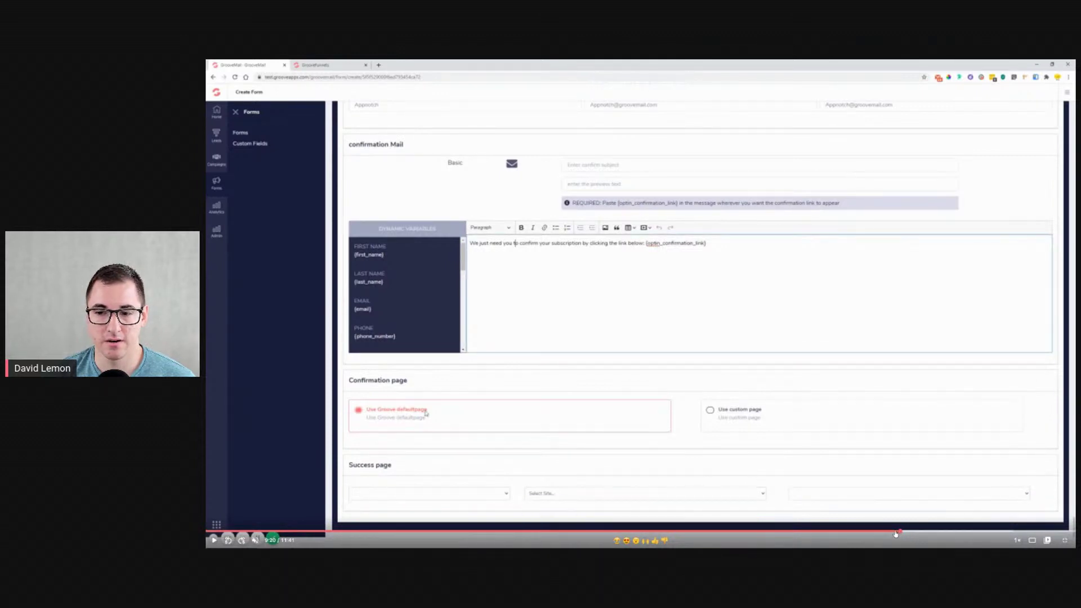
pyautogui.click(889, 533)
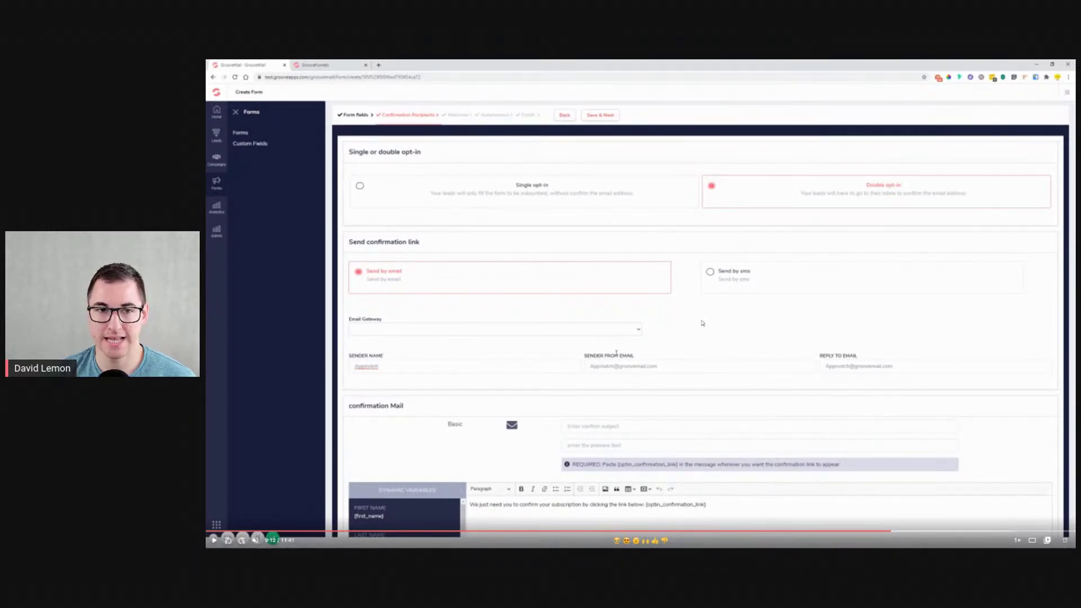
pyautogui.moveTo(563, 63)
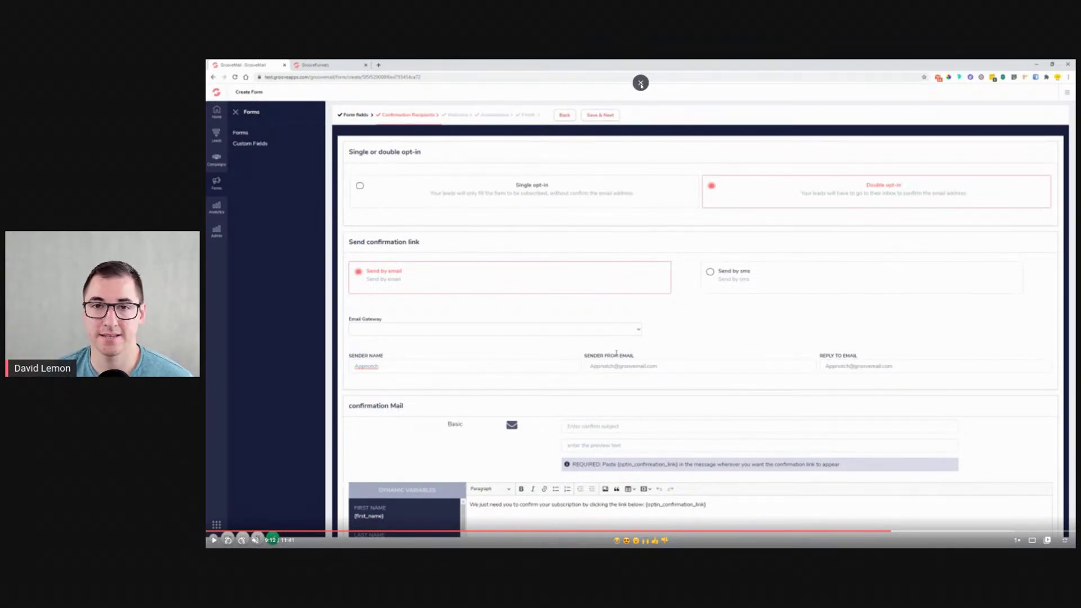
pyautogui.click(641, 83)
pyautogui.click(242, 65)
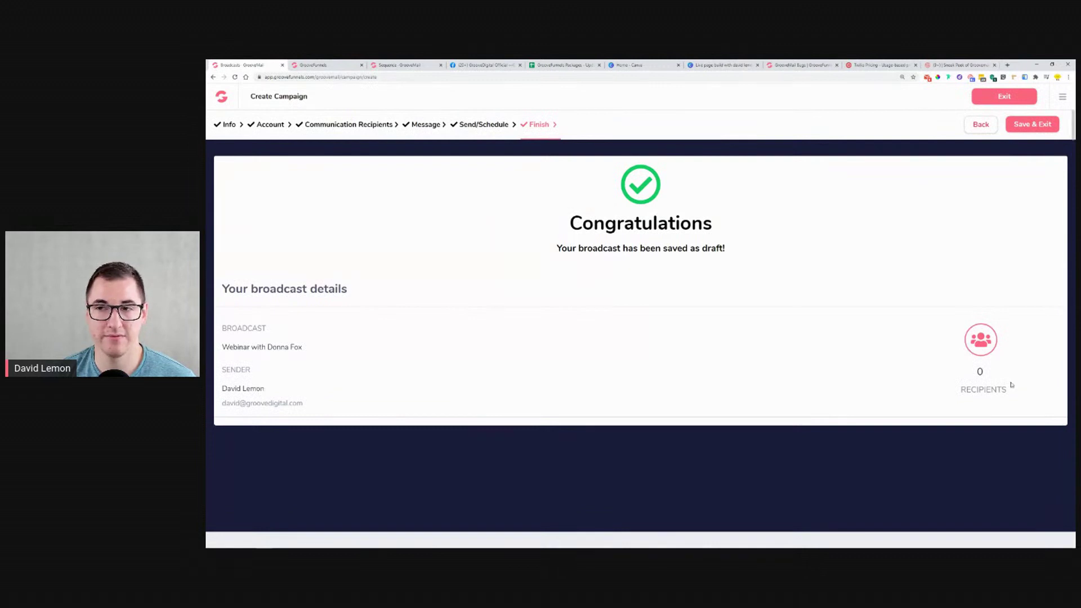
# Save and exit the broadcast wizard, then leave the sequence builder for the sequences list.
pyautogui.click(1022, 128)
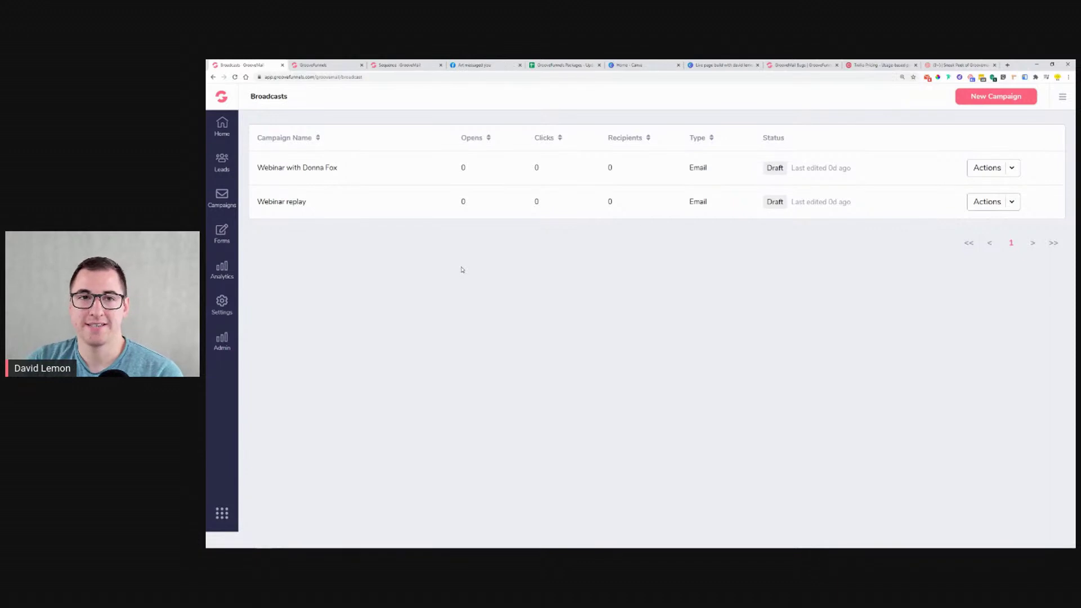
pyautogui.click(412, 64)
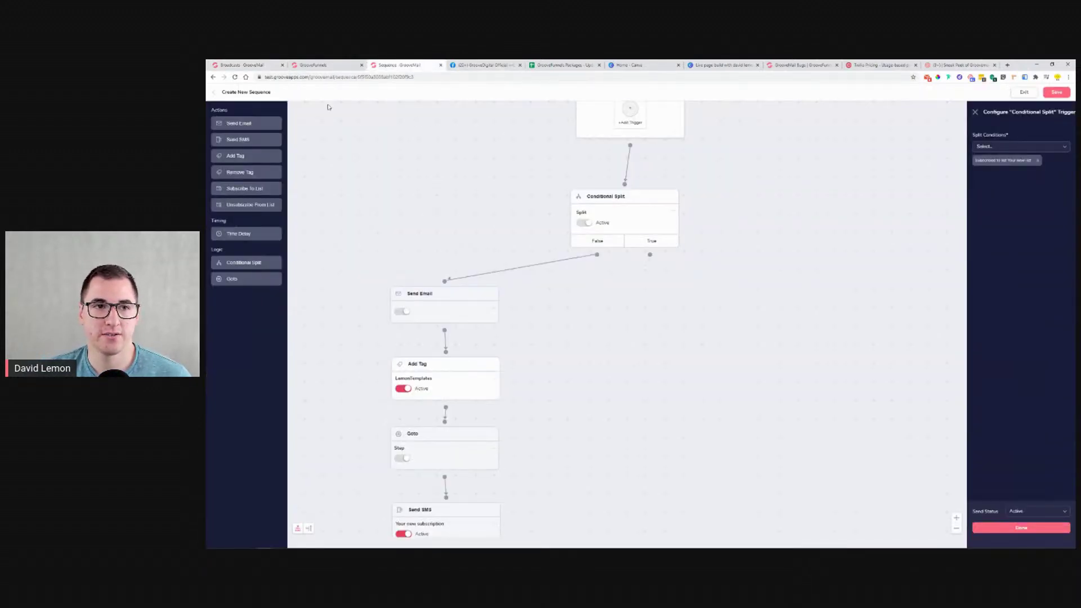
pyautogui.click(1022, 93)
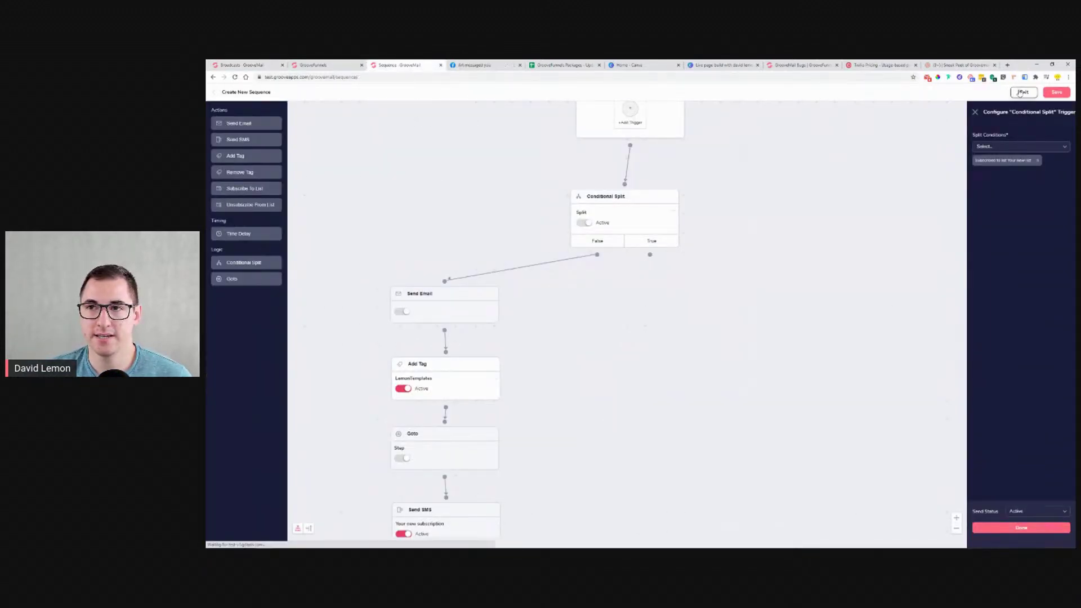
# Return to GrooveMail's Broadcasts page via the GrooveFunnels home page.
pyautogui.moveTo(265, 78); pyautogui.dragTo(326, 79)
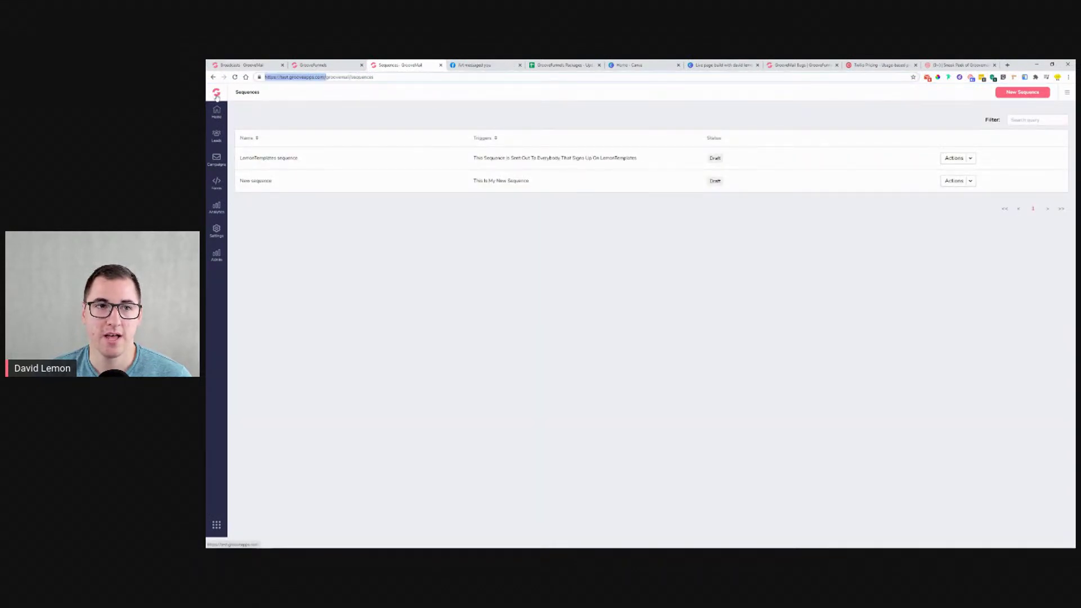
pyautogui.click(217, 93)
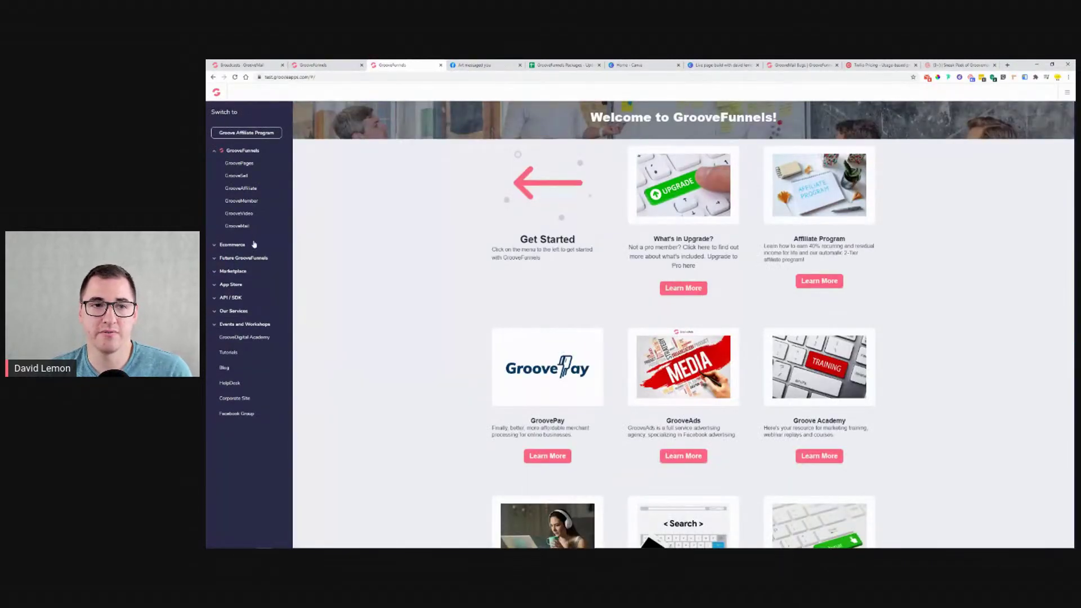
pyautogui.click(239, 227)
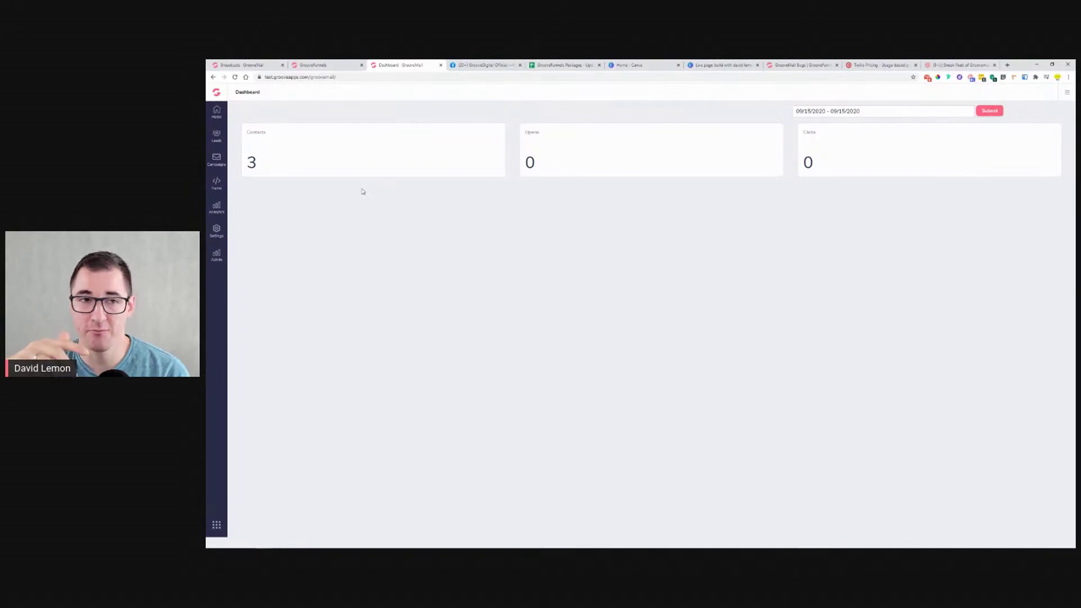
pyautogui.hotkey('ctrl', '1')
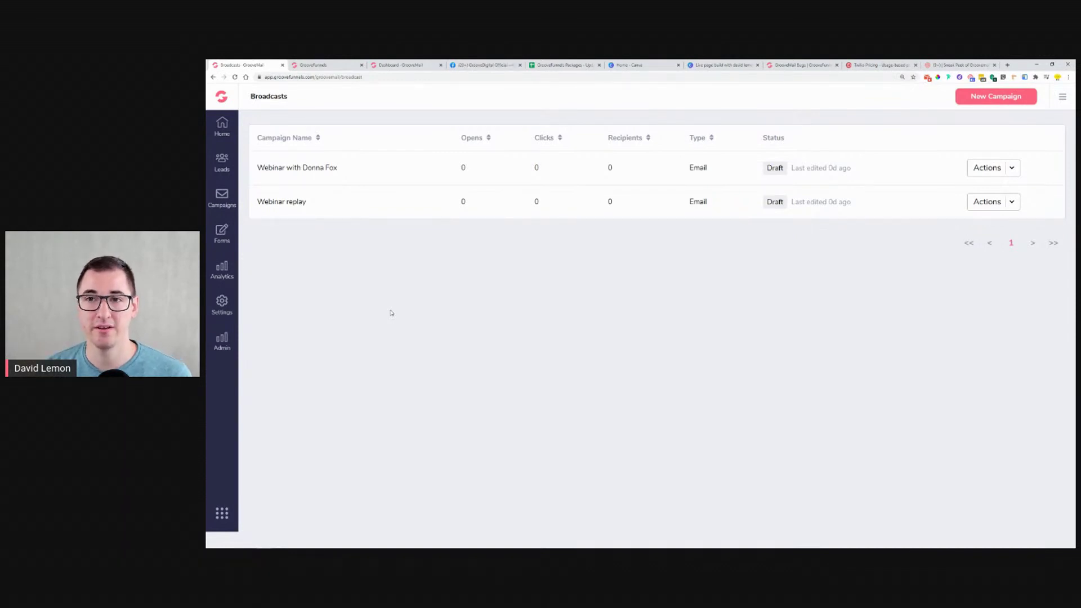
pyautogui.click(778, 67)
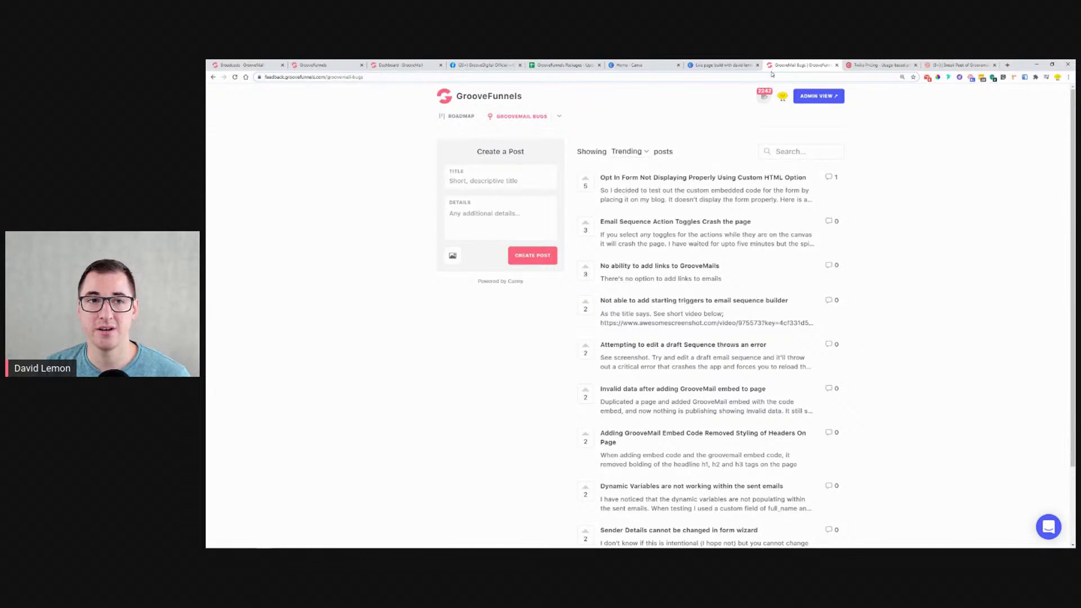
pyautogui.click(213, 77)
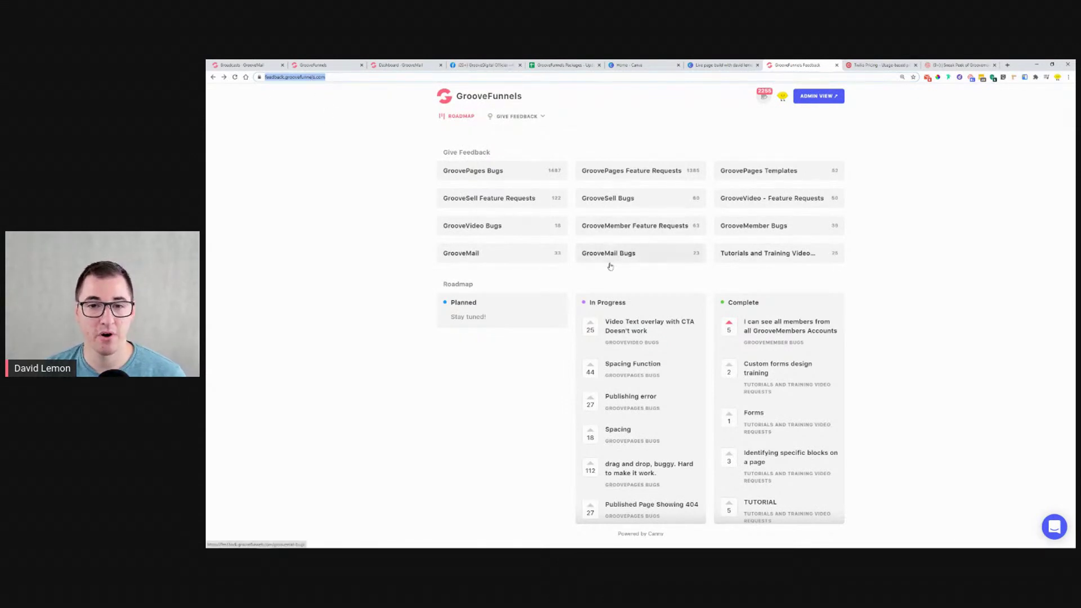
pyautogui.click(626, 255)
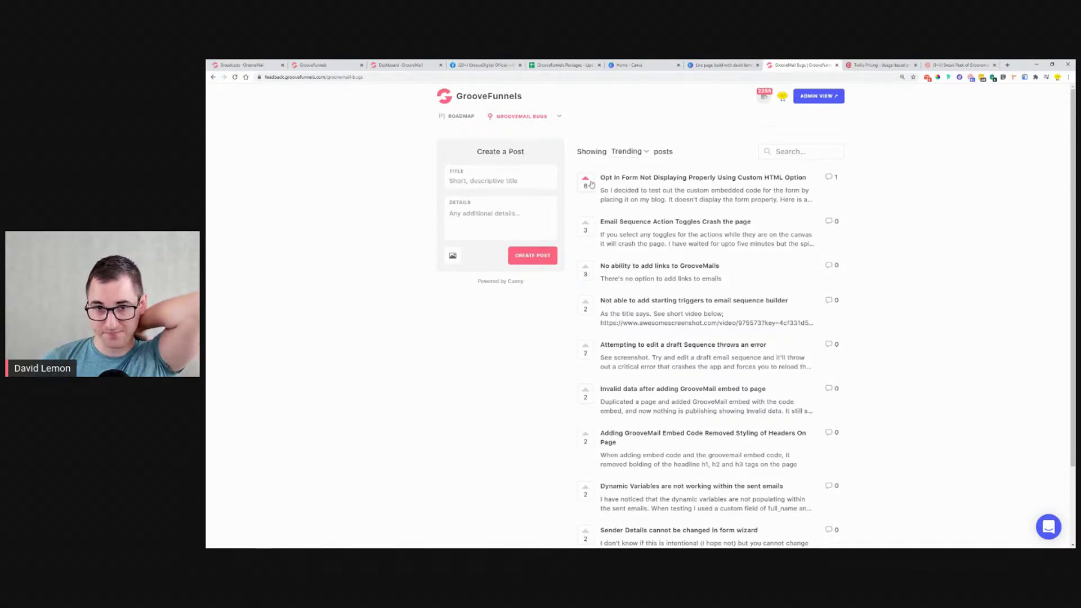
pyautogui.click(211, 77)
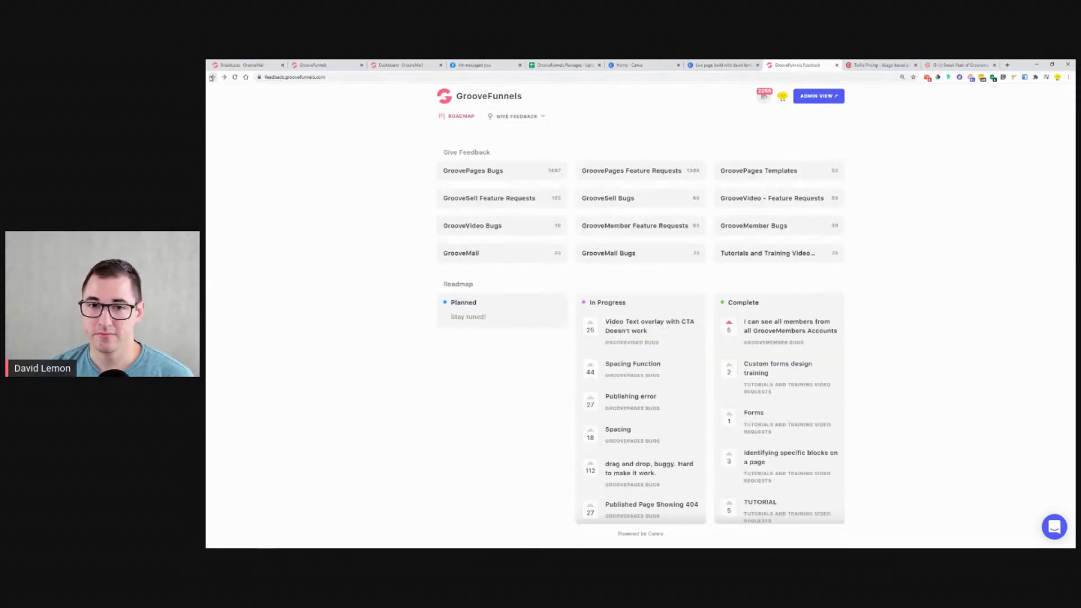
pyautogui.click(772, 235)
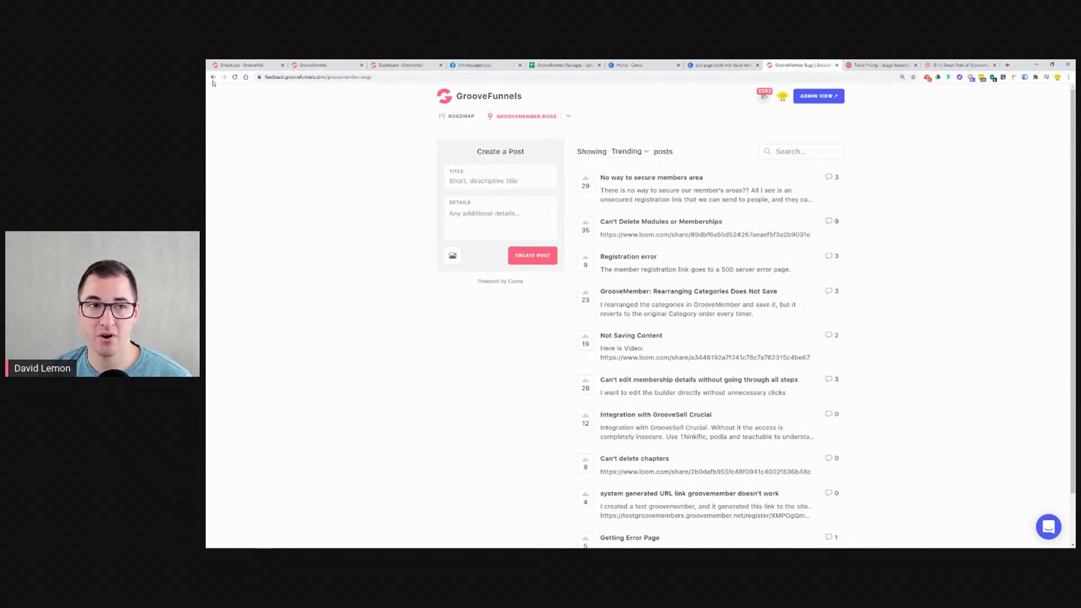
pyautogui.click(213, 78)
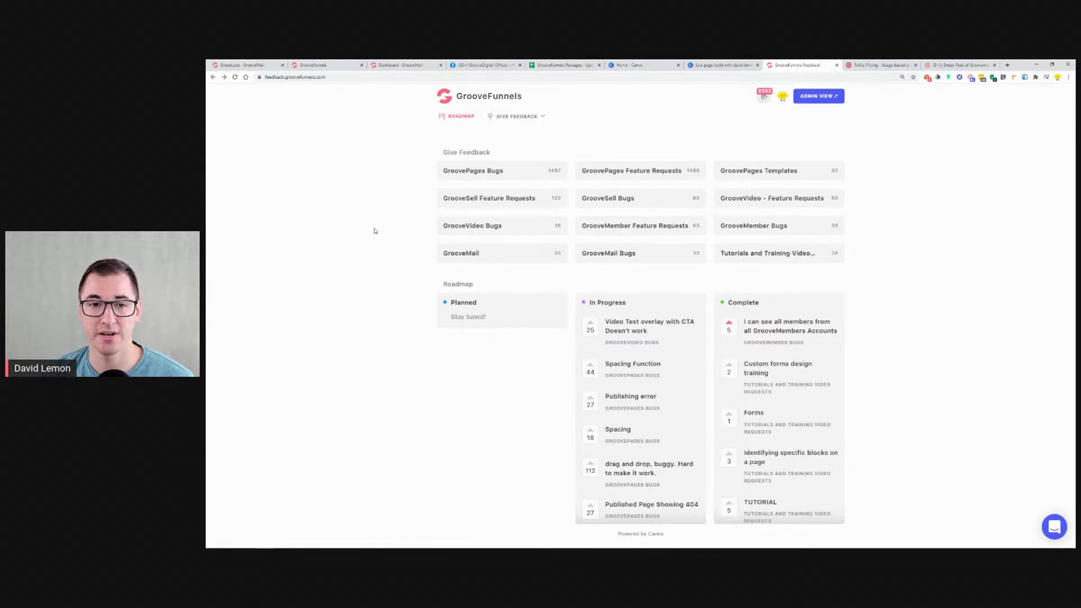
pyautogui.click(221, 64)
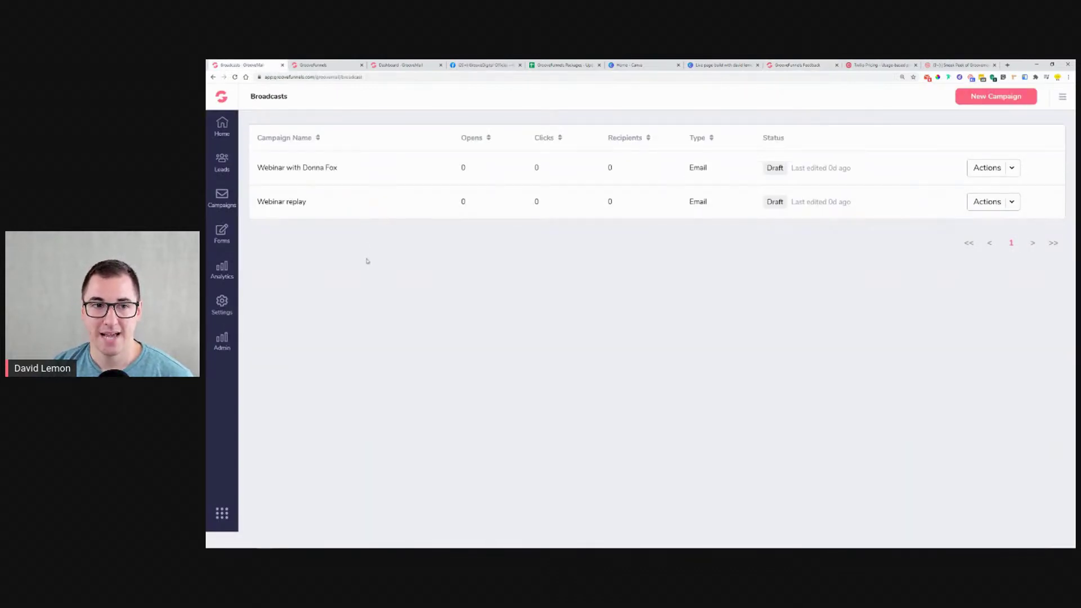
# Go to Campaigns > Sequences and start a New Sequence.
pyautogui.click(223, 196)
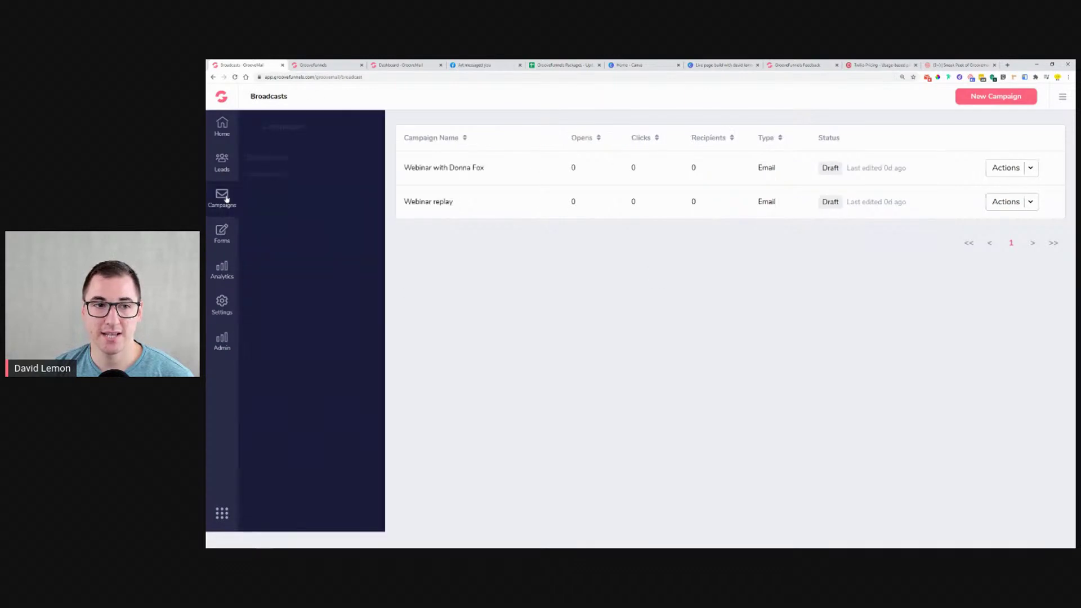
pyautogui.click(268, 176)
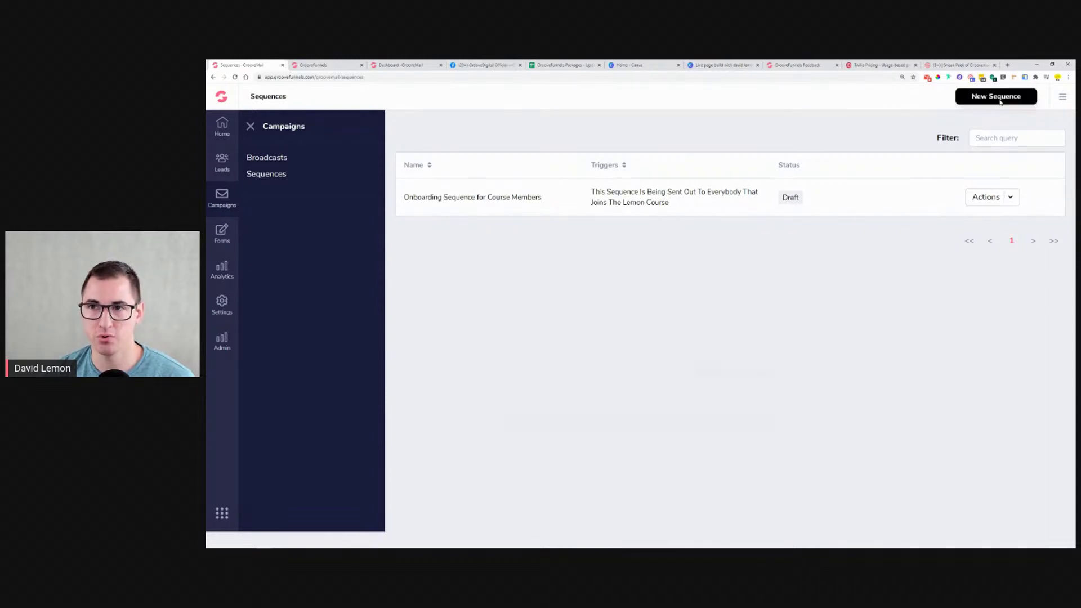
pyautogui.click(1001, 104)
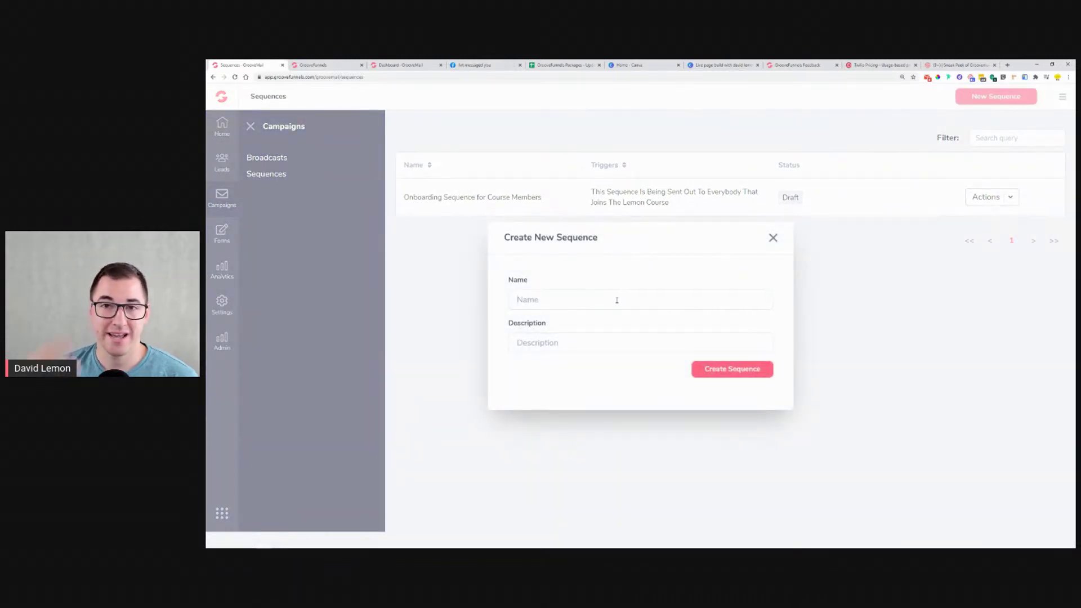
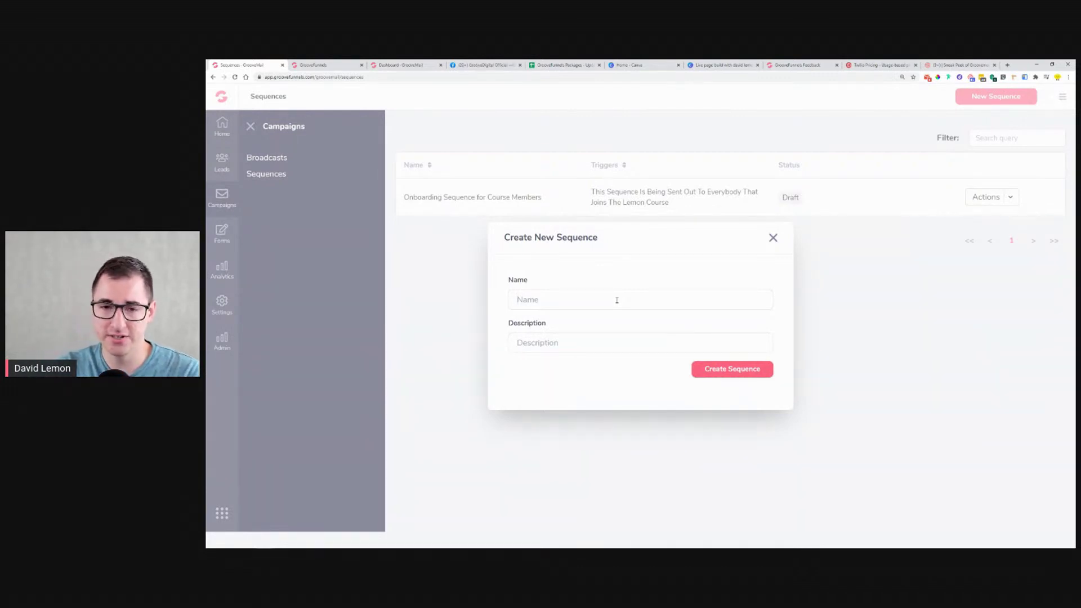
# Create the sequence 'Welcome sequence for the Lemon Course', described as what people get after signing up for the course freebie.
pyautogui.write('Welcome sequen')
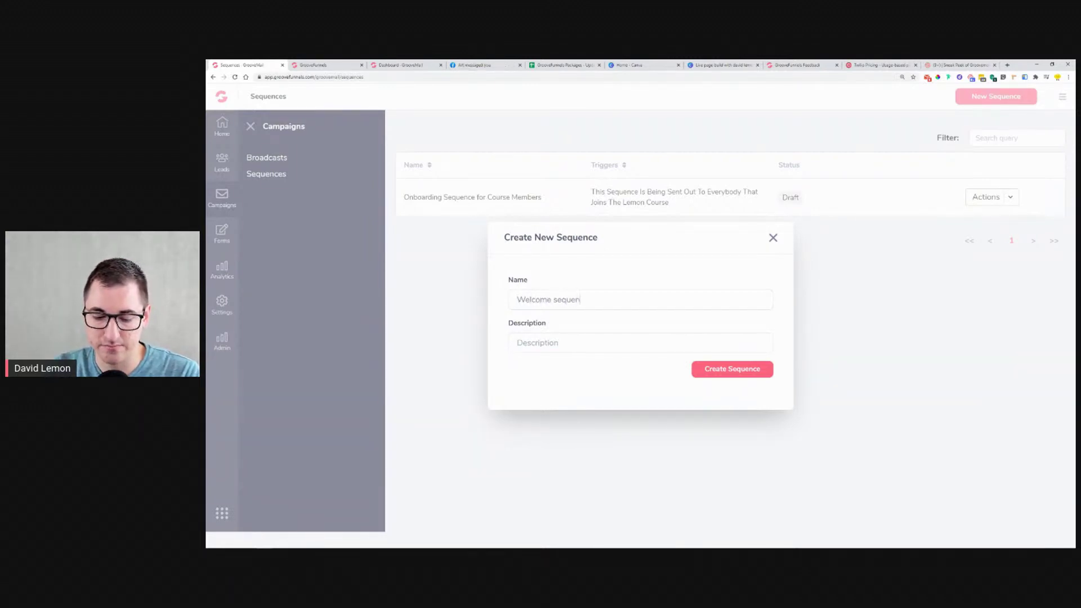
pyautogui.write('ce for the Lemon Course')
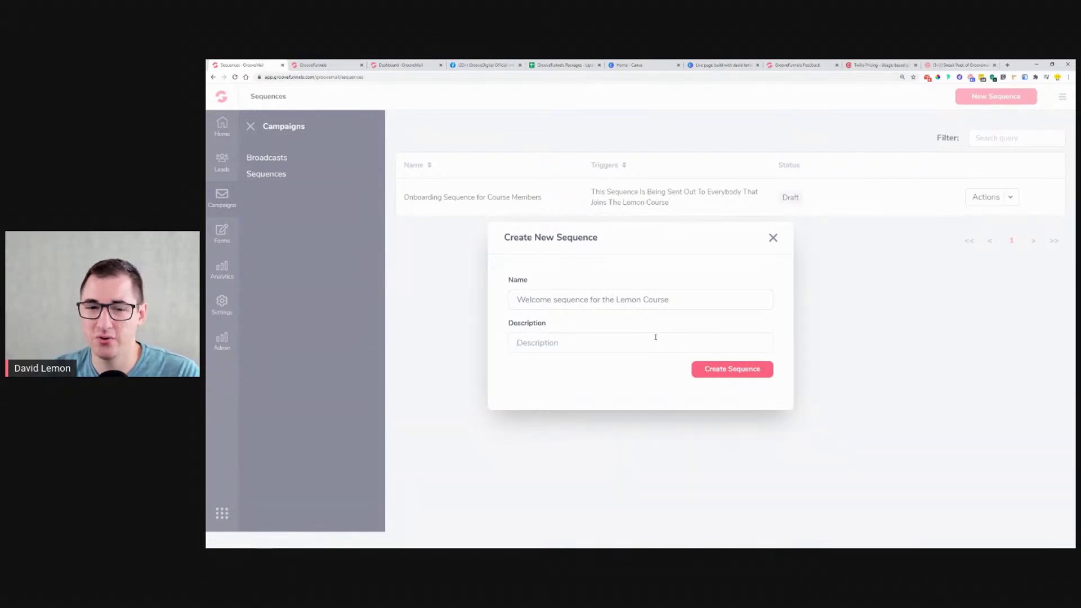
pyautogui.write('this is a sequence people')
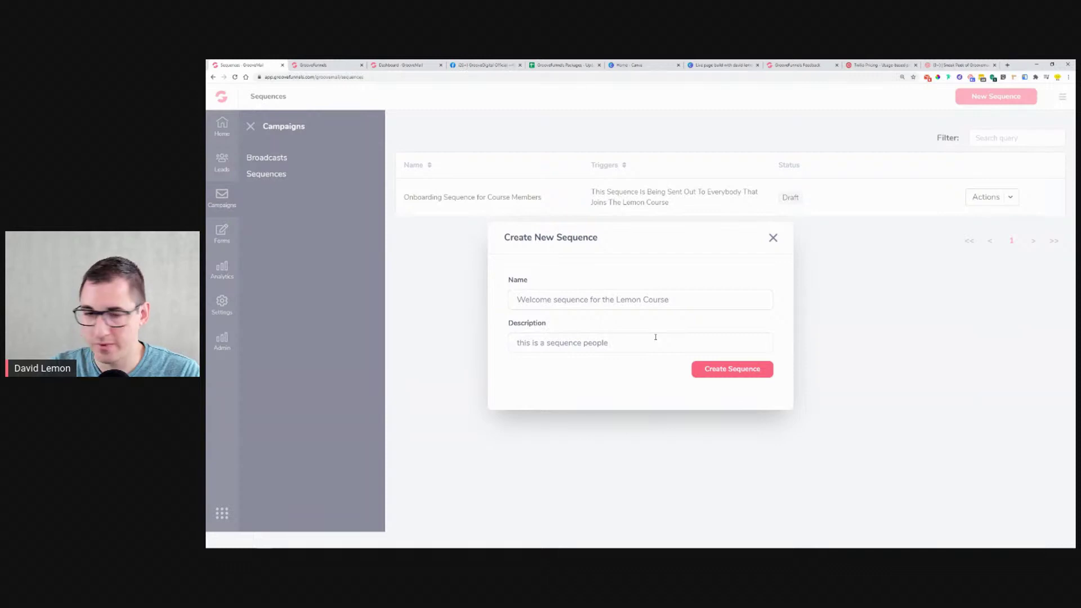
pyautogui.write(' will ge')
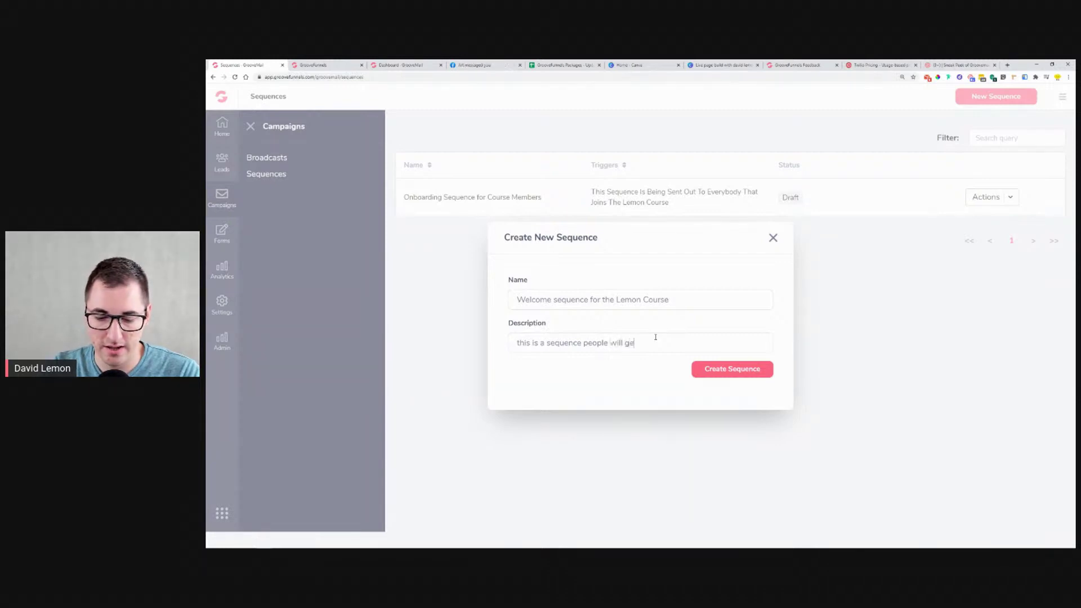
pyautogui.write('t once they sign')
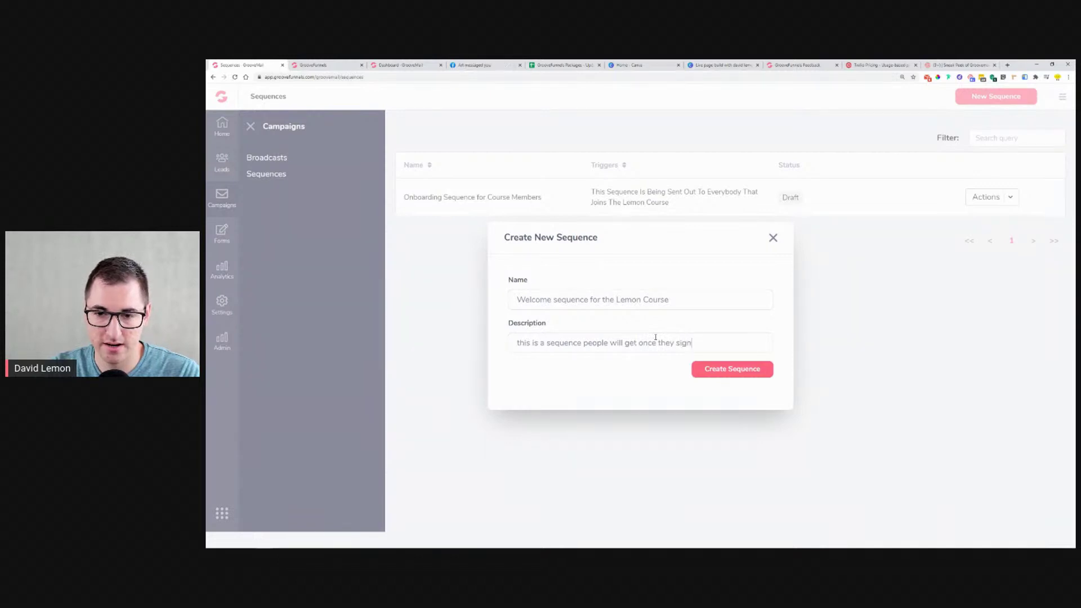
pyautogui.write(' up t')
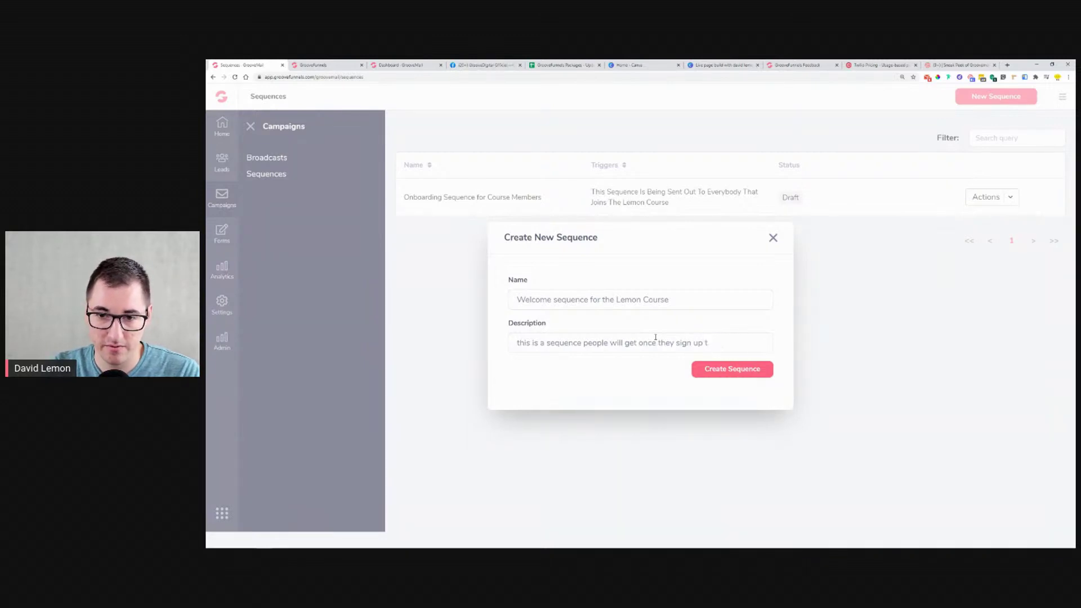
pyautogui.write('o thor th')
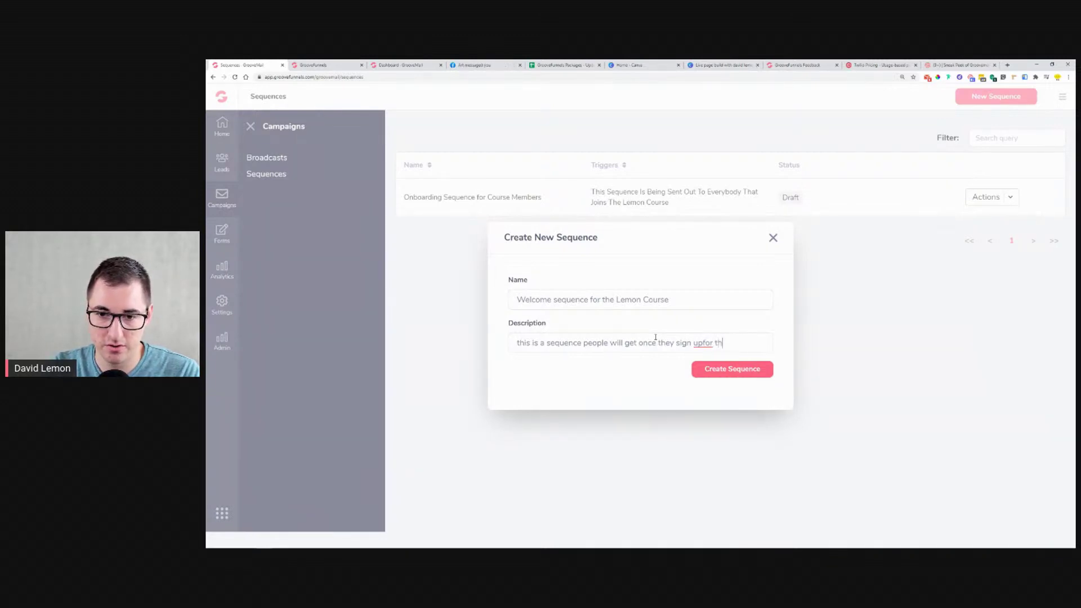
pyautogui.write('e')
pyautogui.press('Left')
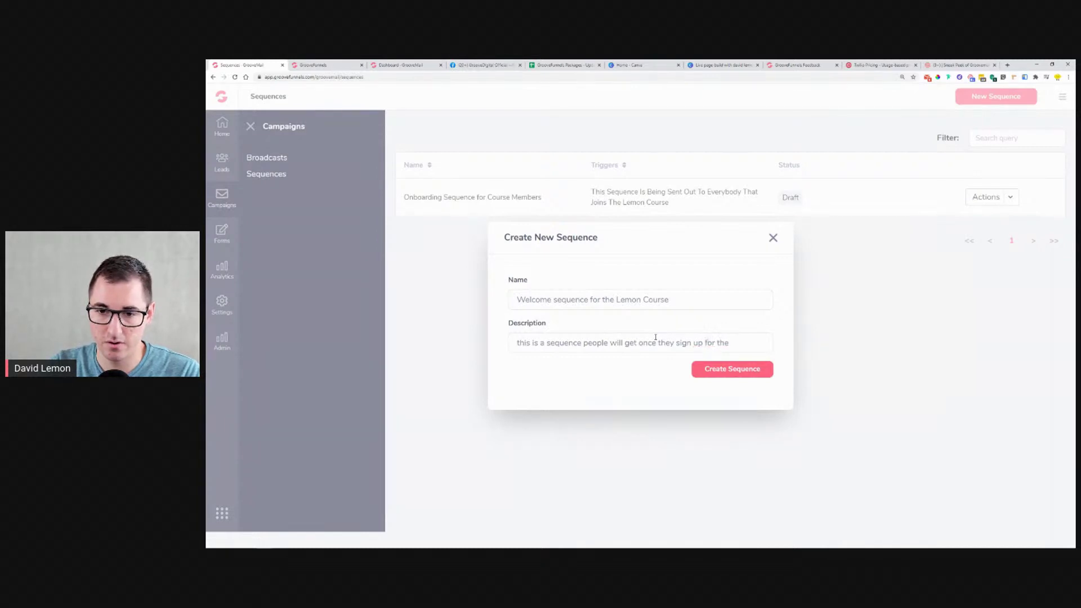
pyautogui.press('End')
pyautogui.write('course freebie')
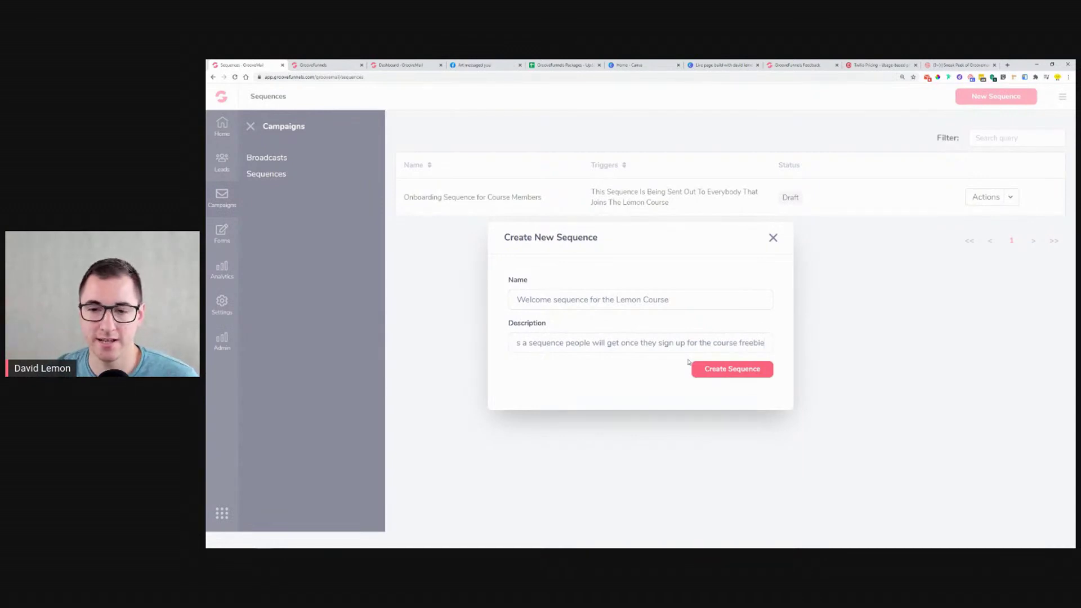
pyautogui.click(729, 374)
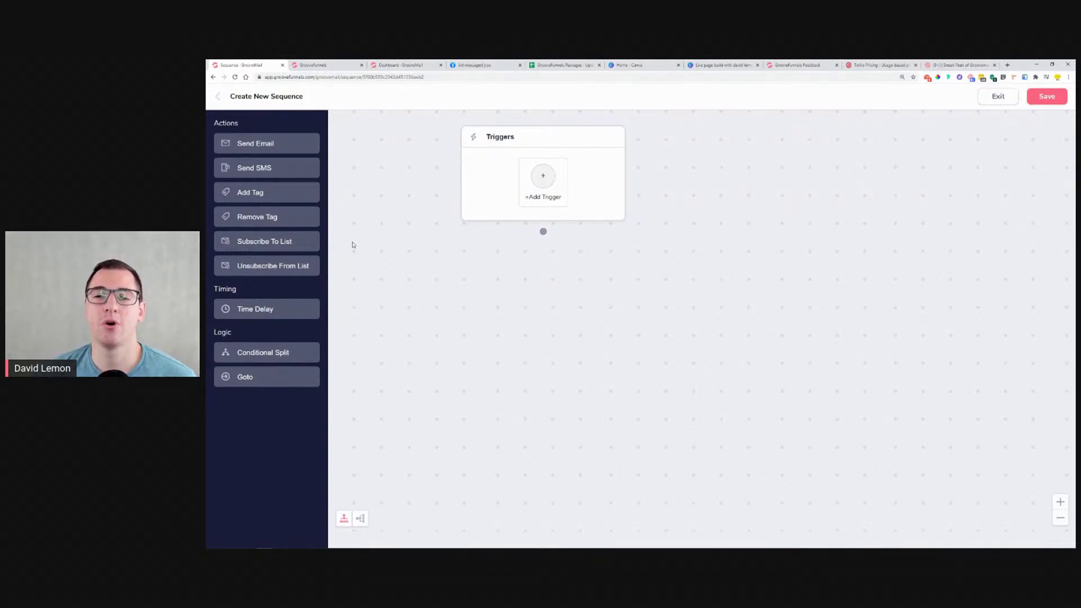
# Add the Newsletter category's New Newsletter subscriber tag as the sequence's starting trigger.
pyautogui.moveTo(608, 374); pyautogui.dragTo(648, 378)
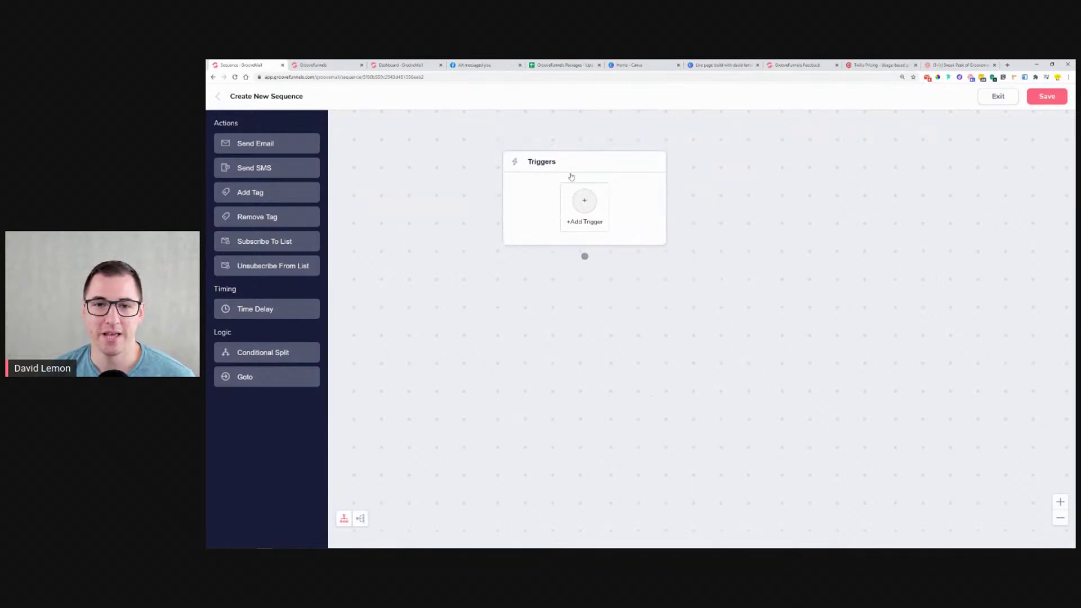
pyautogui.click(586, 199)
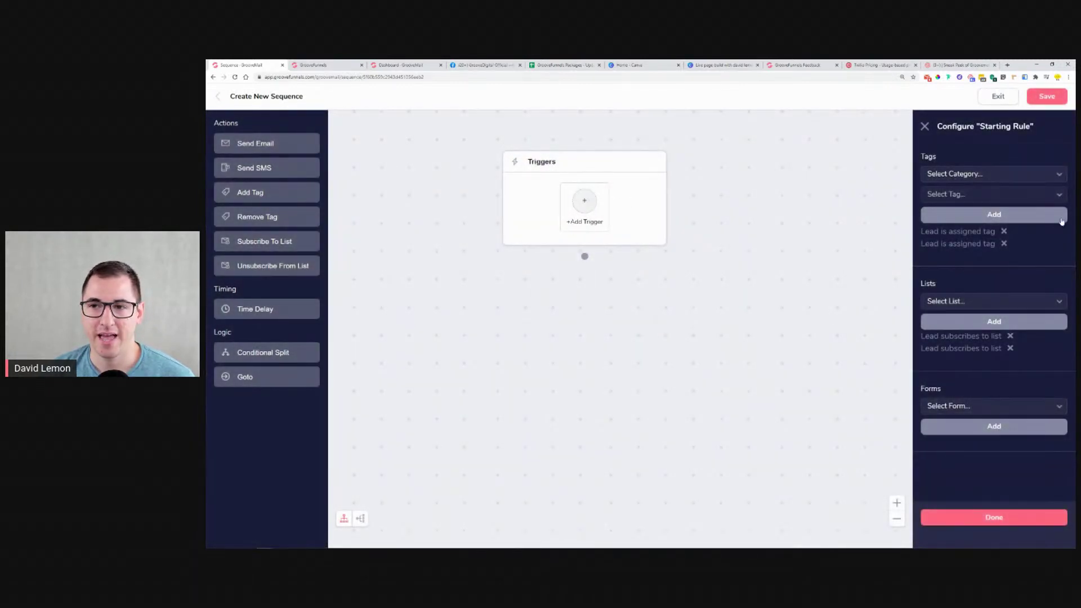
pyautogui.click(1026, 178)
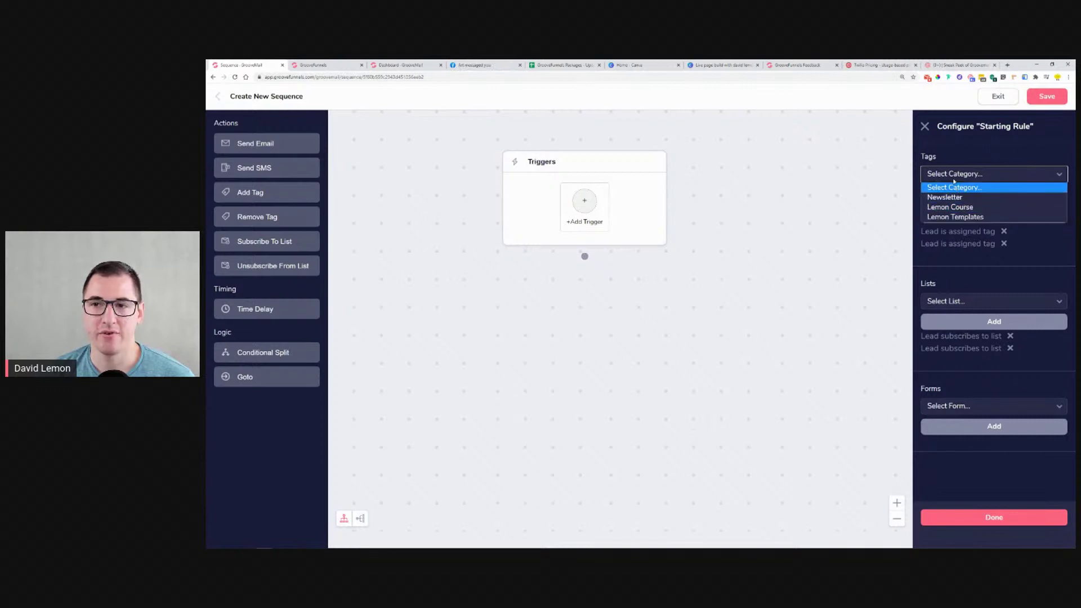
pyautogui.click(947, 198)
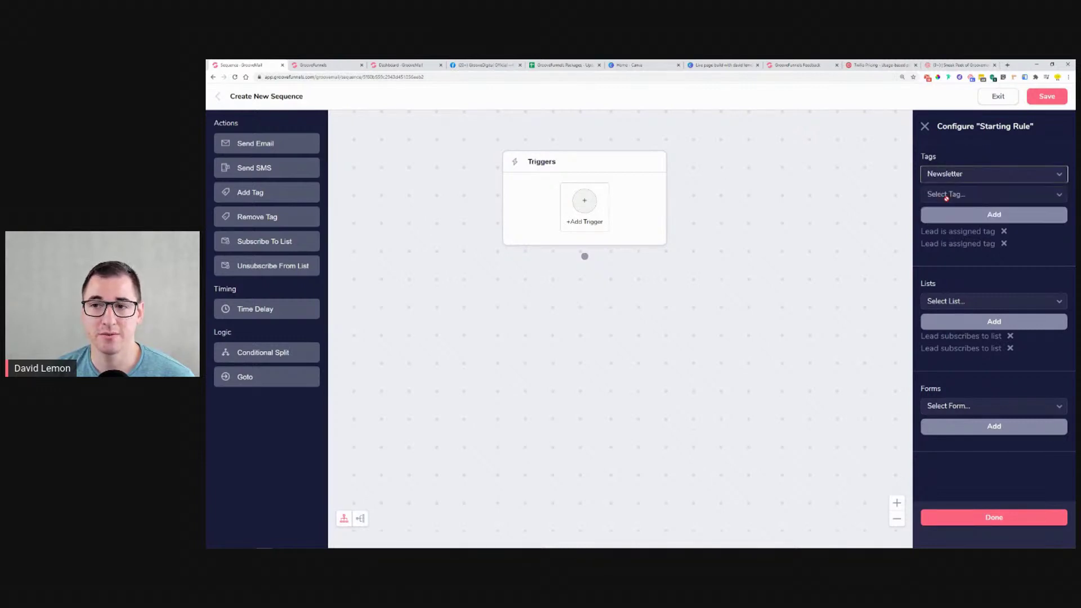
pyautogui.click(954, 195)
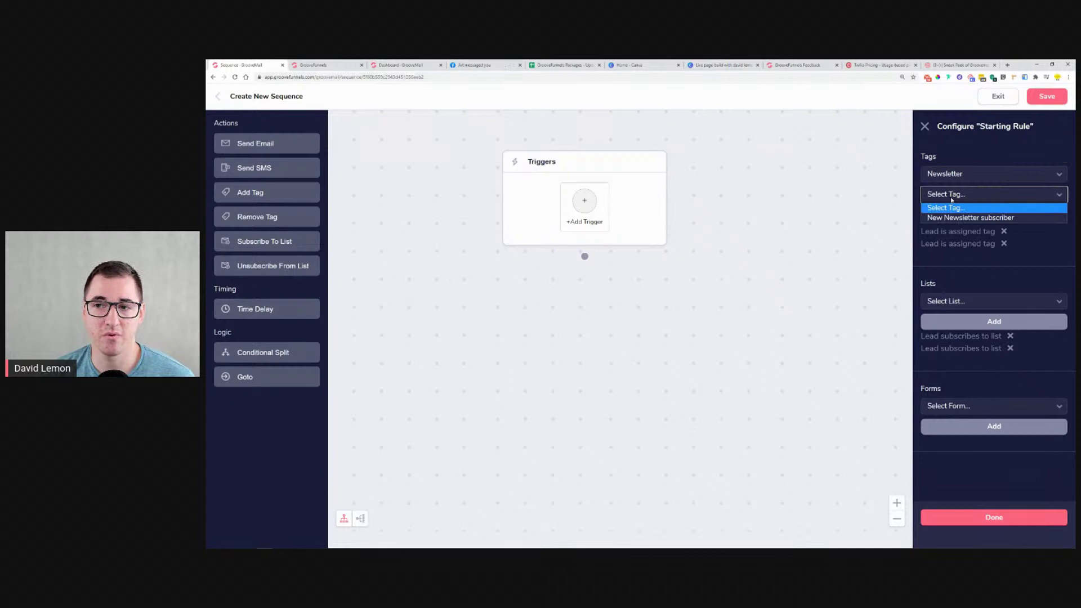
pyautogui.click(964, 217)
pyautogui.click(965, 216)
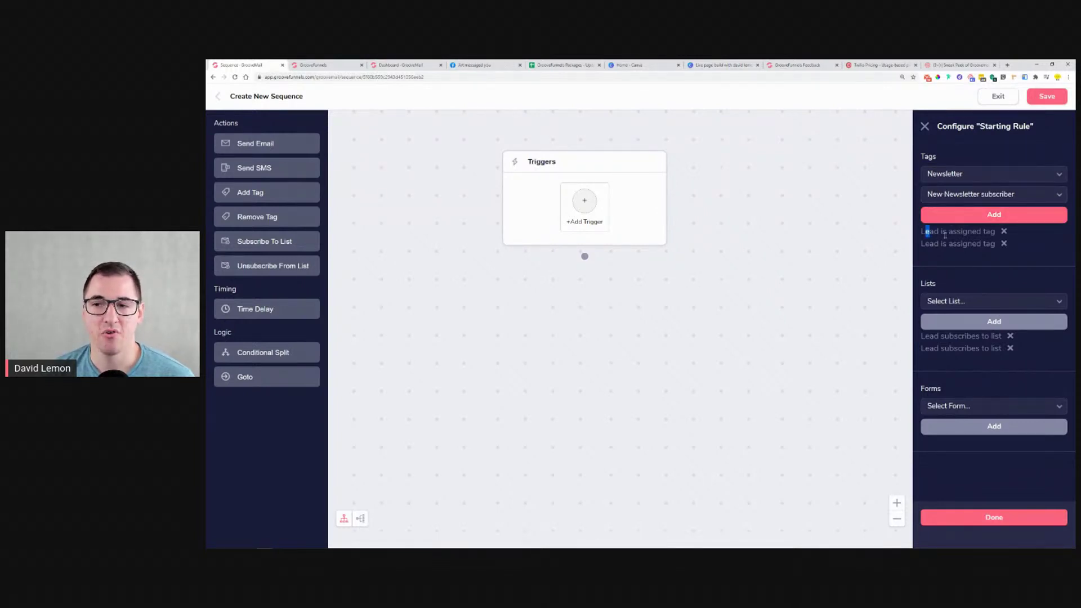
# Select the existing tag and list trigger lines, then switch to the GrooveMail dashboard.
pyautogui.moveTo(929, 231); pyautogui.dragTo(1001, 246)
pyautogui.moveTo(922, 336); pyautogui.dragTo(1003, 351)
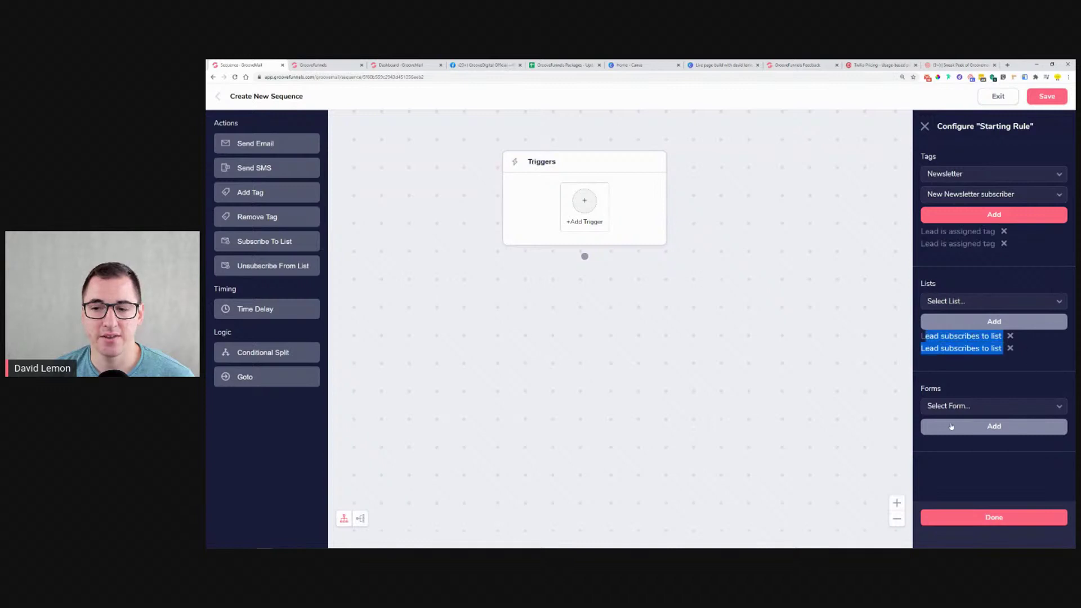
pyautogui.click(402, 63)
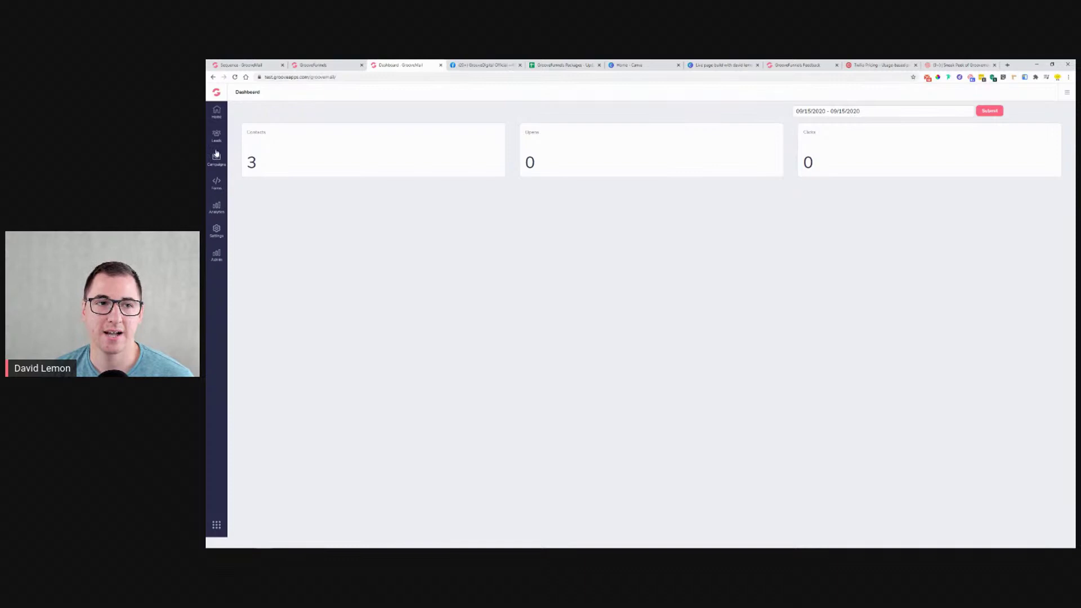
# Open New sequence for editing from Campaigns > Sequences and enter its builder.
pyautogui.click(217, 161)
pyautogui.click(243, 144)
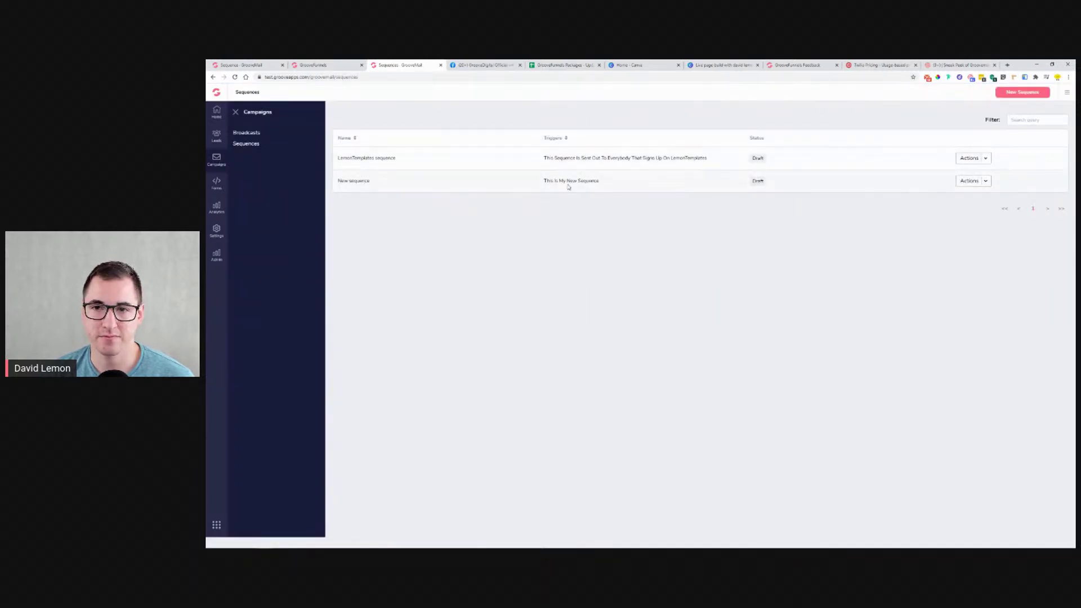
pyautogui.click(975, 183)
pyautogui.click(966, 204)
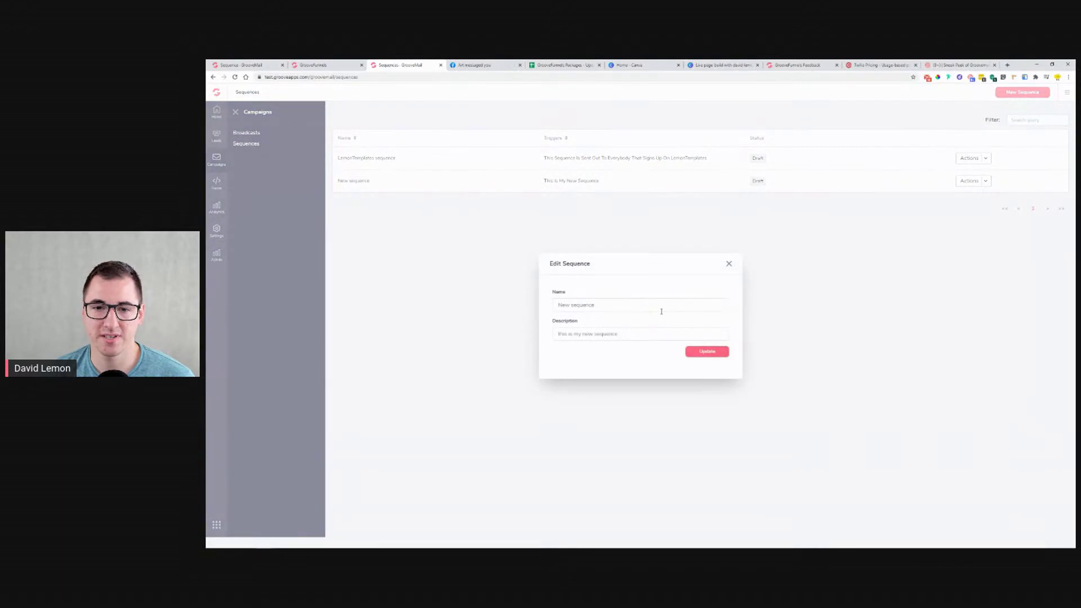
pyautogui.click(708, 352)
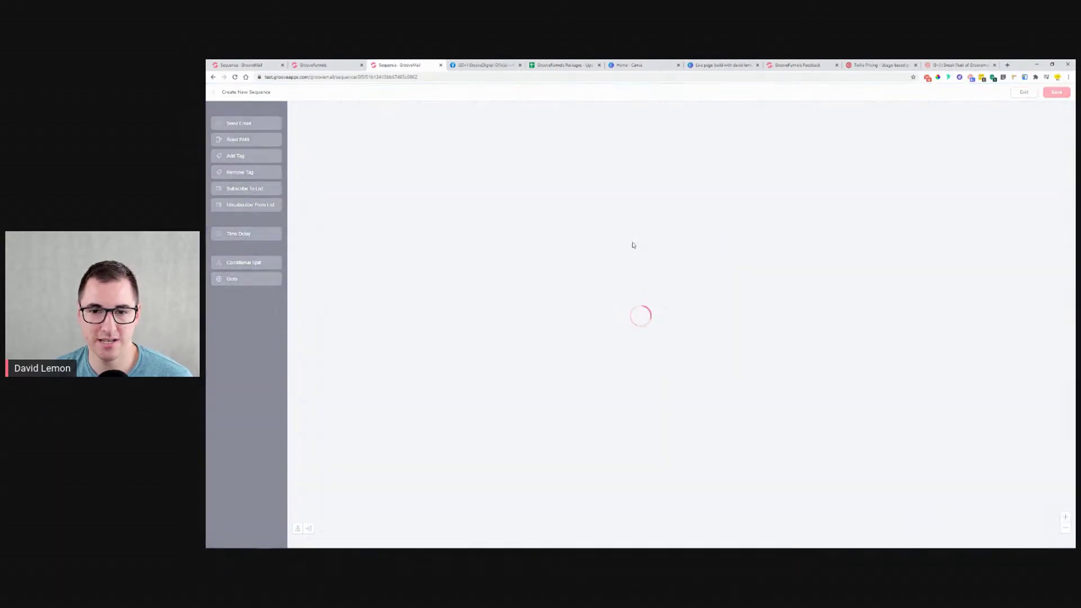
# Rearrange the flow's steps on the canvas and delete the first Send Email step.
pyautogui.moveTo(568, 239); pyautogui.dragTo(820, 254)
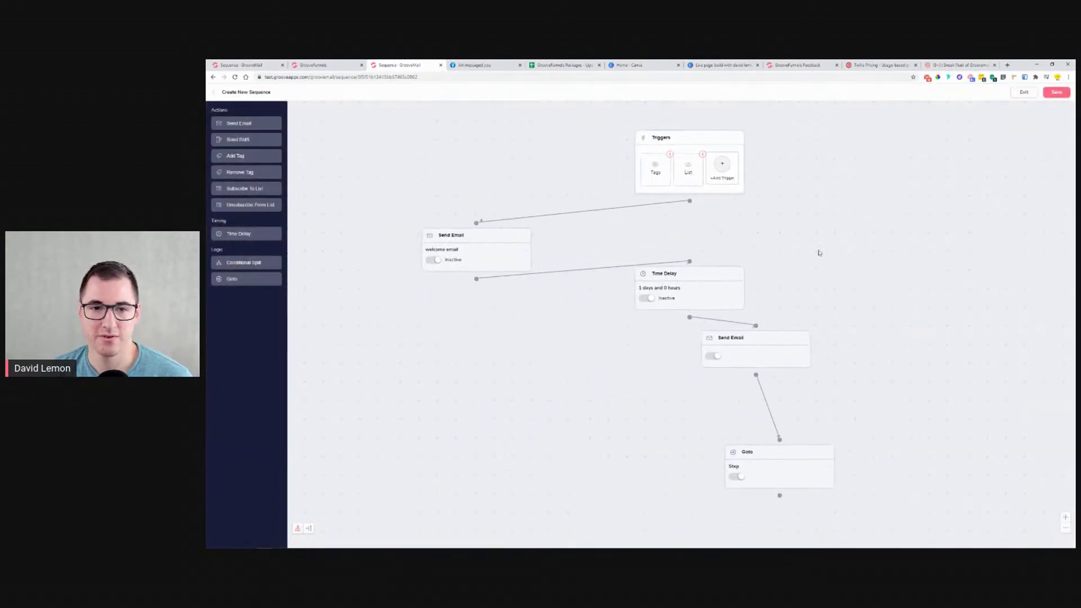
pyautogui.moveTo(517, 244); pyautogui.dragTo(689, 245)
pyautogui.click(696, 247)
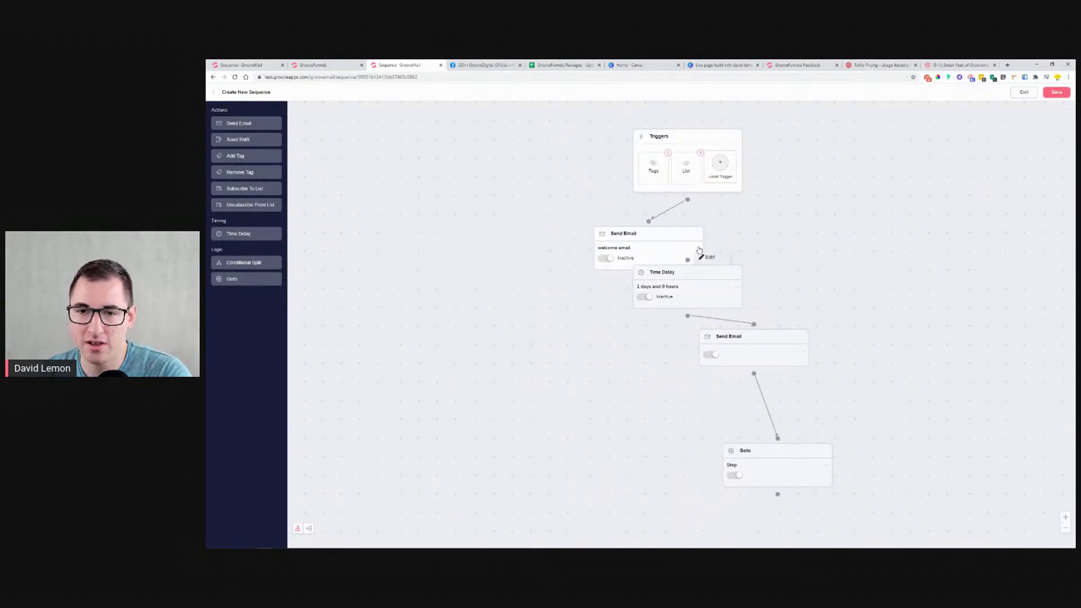
pyautogui.moveTo(718, 274); pyautogui.dragTo(709, 291)
pyautogui.click(699, 248)
pyautogui.click(711, 268)
pyautogui.click(698, 248)
pyautogui.click(703, 259)
pyautogui.click(698, 248)
pyautogui.moveTo(698, 247); pyautogui.dragTo(704, 260)
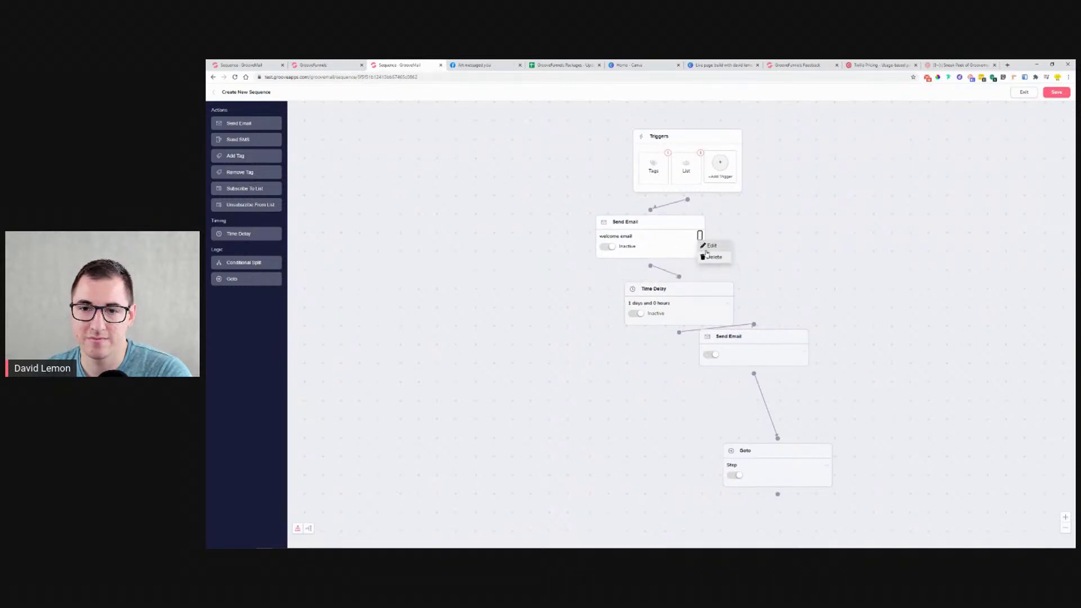
pyautogui.click(714, 281)
# Delete the Time Delay, the remaining Send Email and the Goto steps.
pyautogui.click(729, 304)
pyautogui.click(729, 304)
pyautogui.click(729, 304)
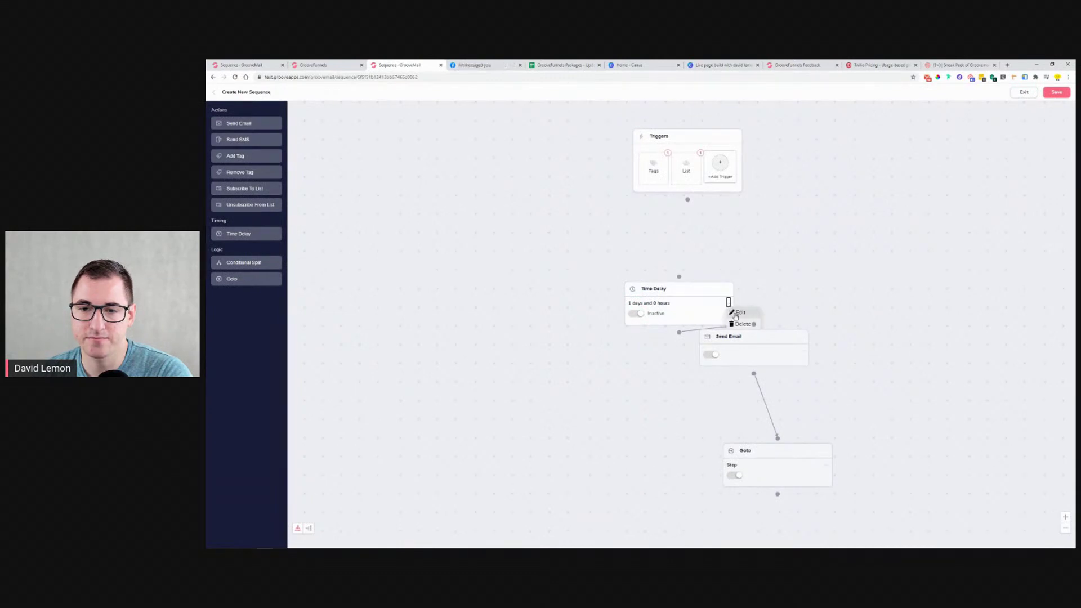
pyautogui.click(739, 321)
pyautogui.click(805, 357)
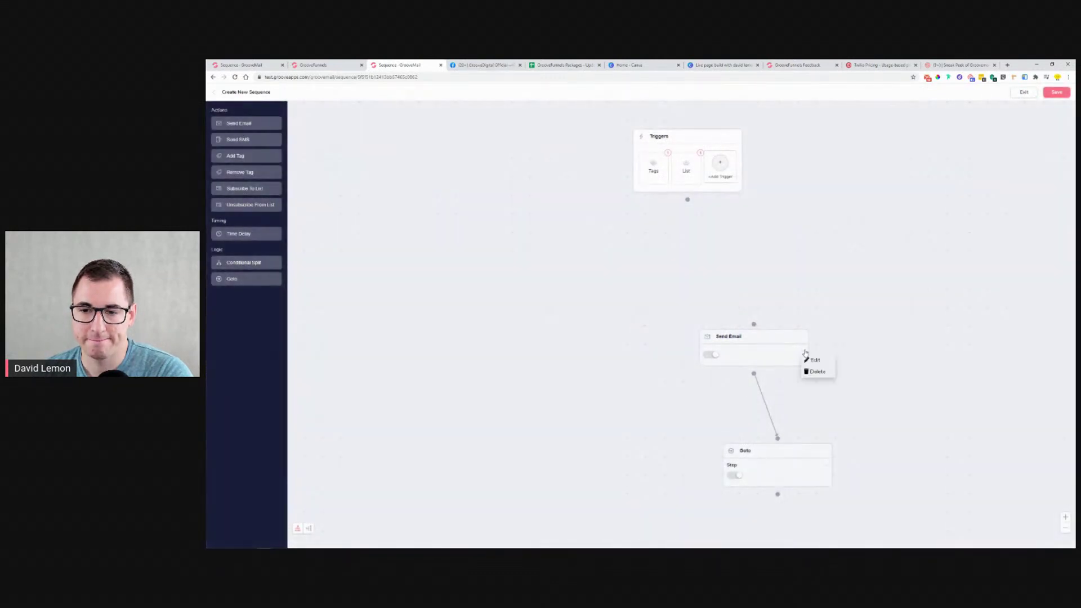
pyautogui.click(812, 375)
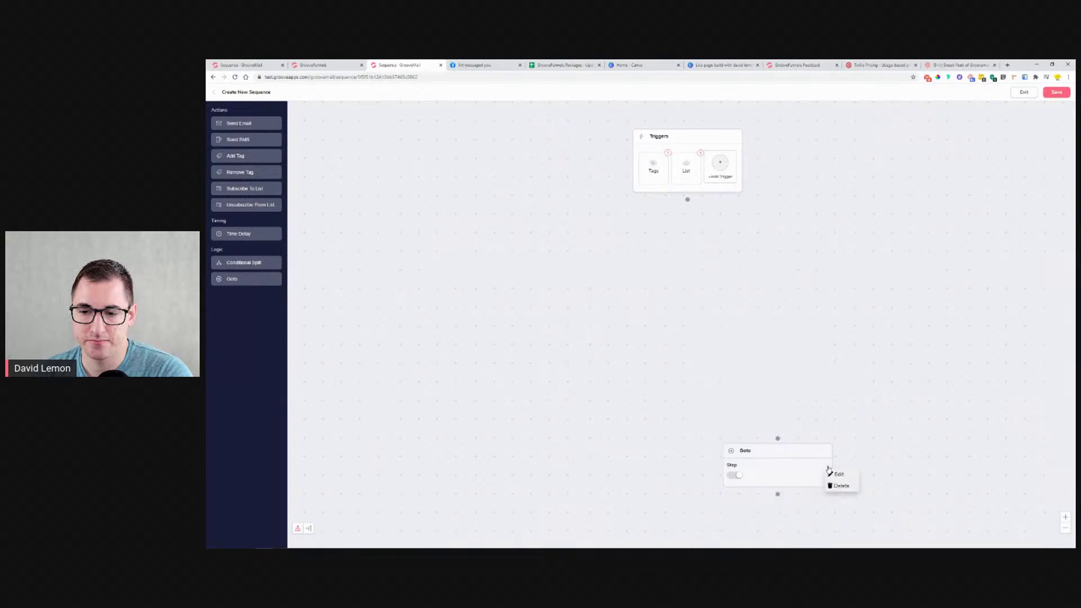
pyautogui.click(836, 485)
# Delete the Tags and List triggers and save the emptied sequence.
pyautogui.moveTo(660, 165)
pyautogui.click(653, 192)
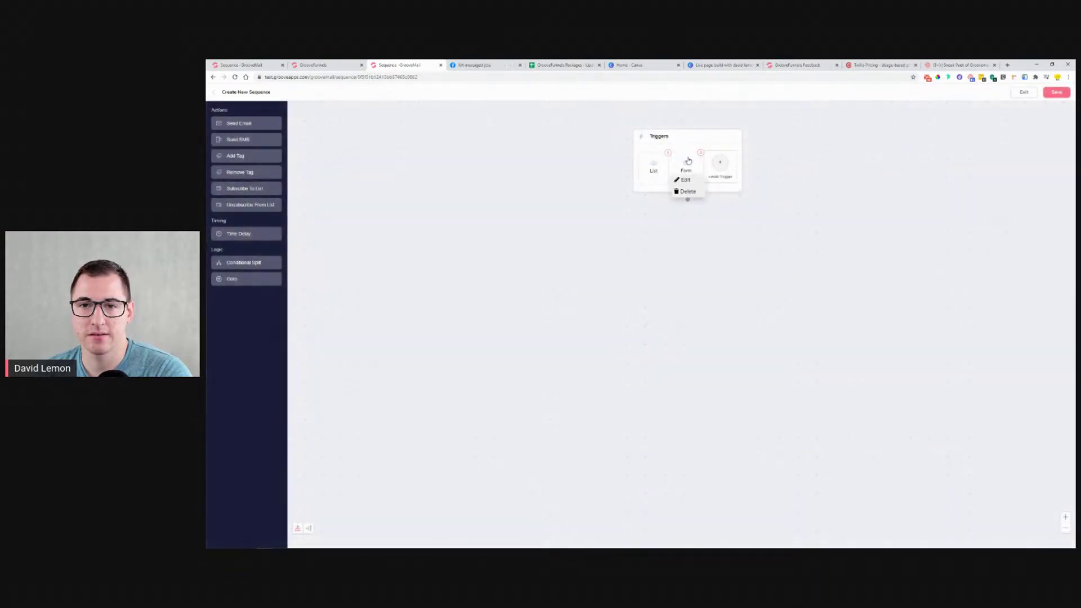
pyautogui.click(688, 193)
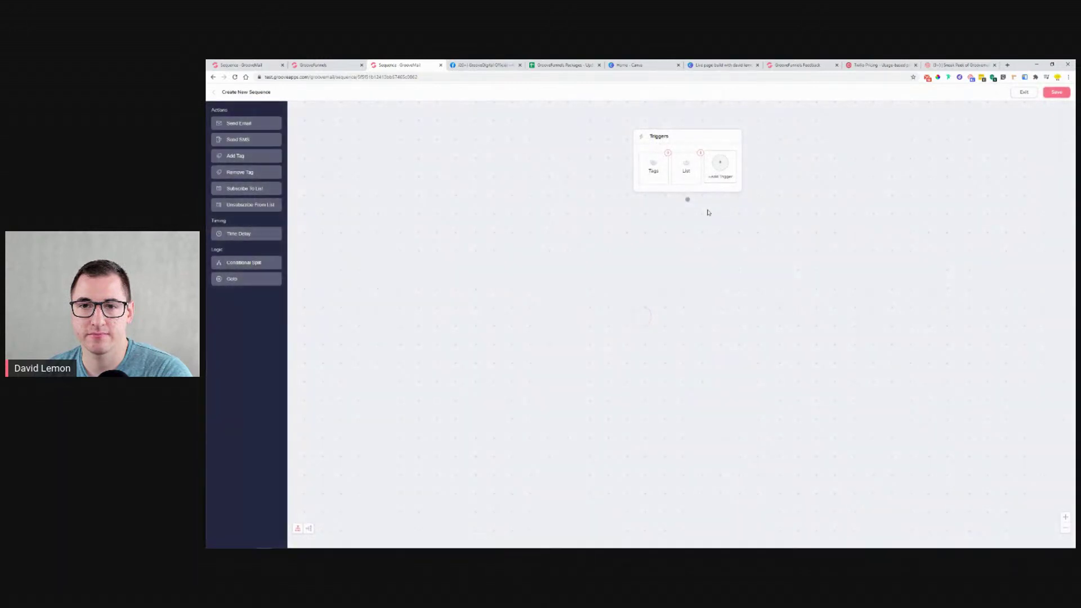
pyautogui.click(695, 192)
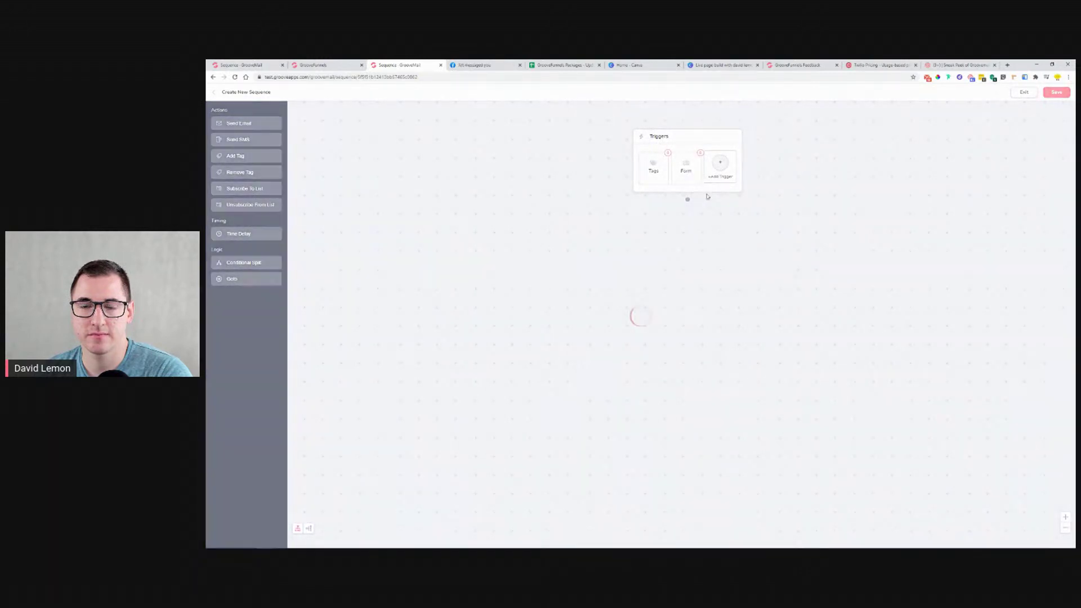
pyautogui.click(1053, 96)
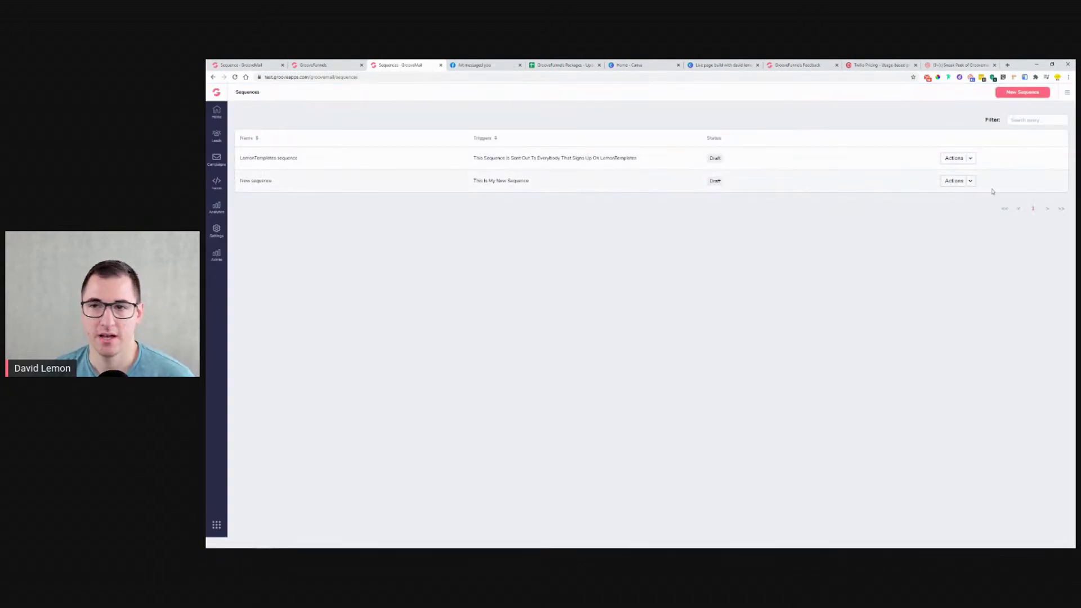
# Reopen New sequence in the editor from its Actions menu.
pyautogui.click(971, 181)
pyautogui.click(960, 198)
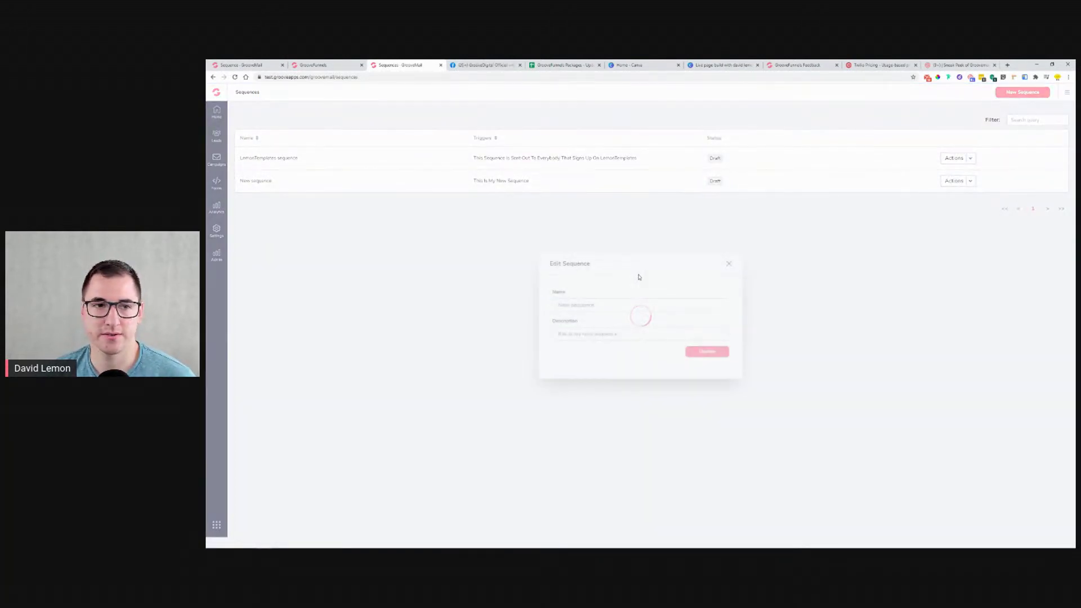
pyautogui.click(707, 351)
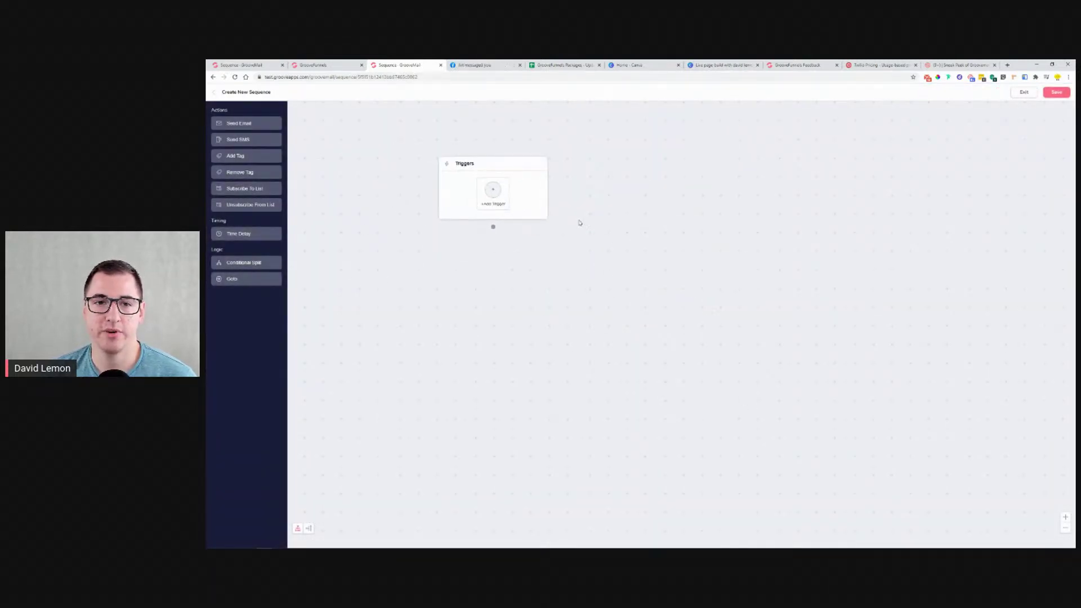
pyautogui.scroll(3, 533, 207)
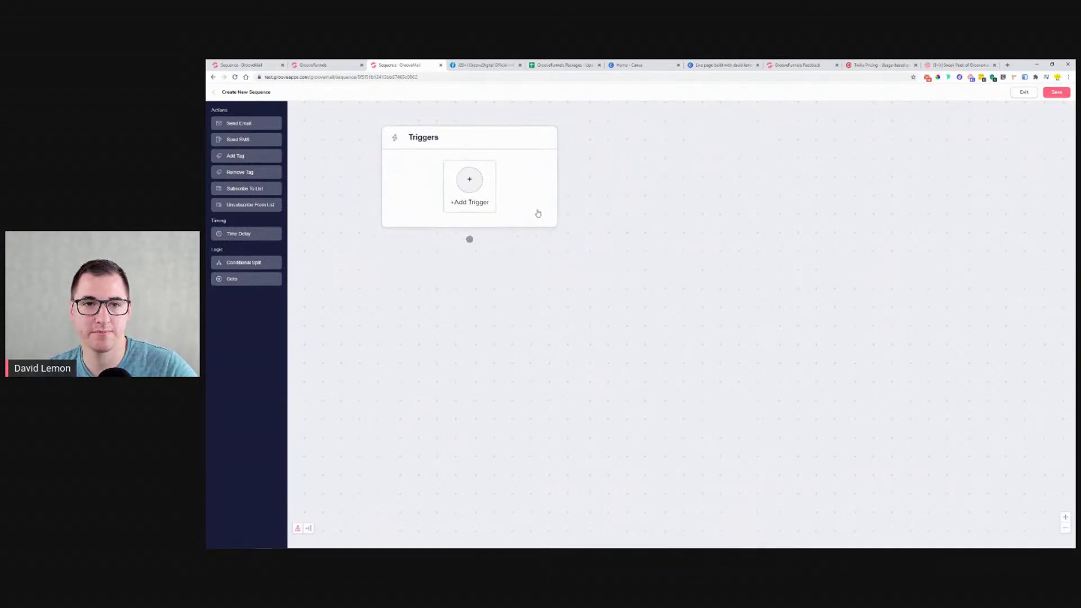
pyautogui.scroll(-1, 538, 213)
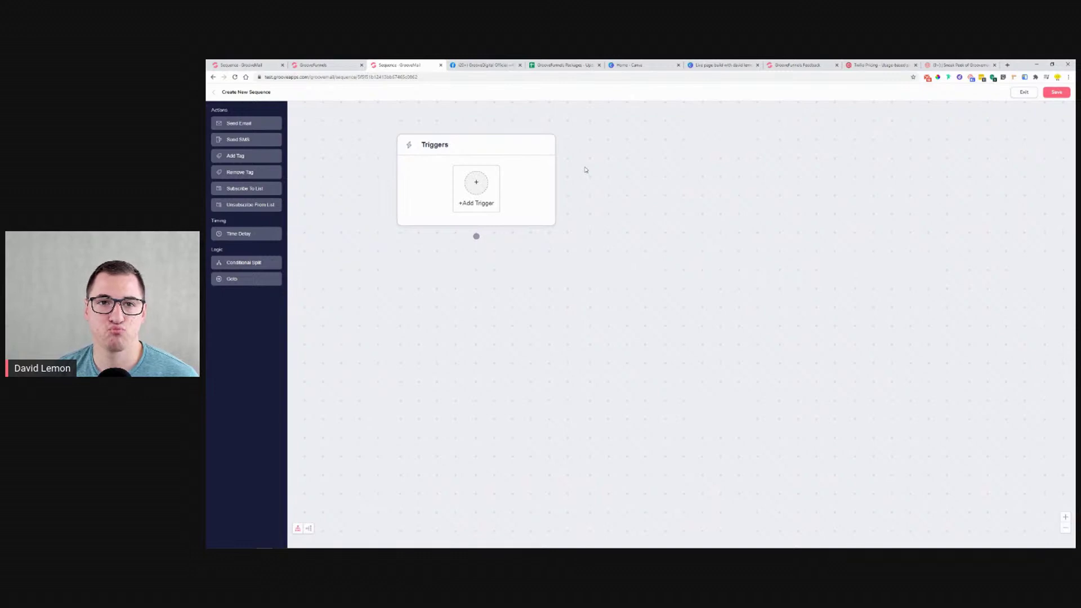
# Try the LemonTemplates tag category and tag as a trigger, then clear it without adding.
pyautogui.click(476, 181)
pyautogui.click(992, 146)
pyautogui.click(992, 151)
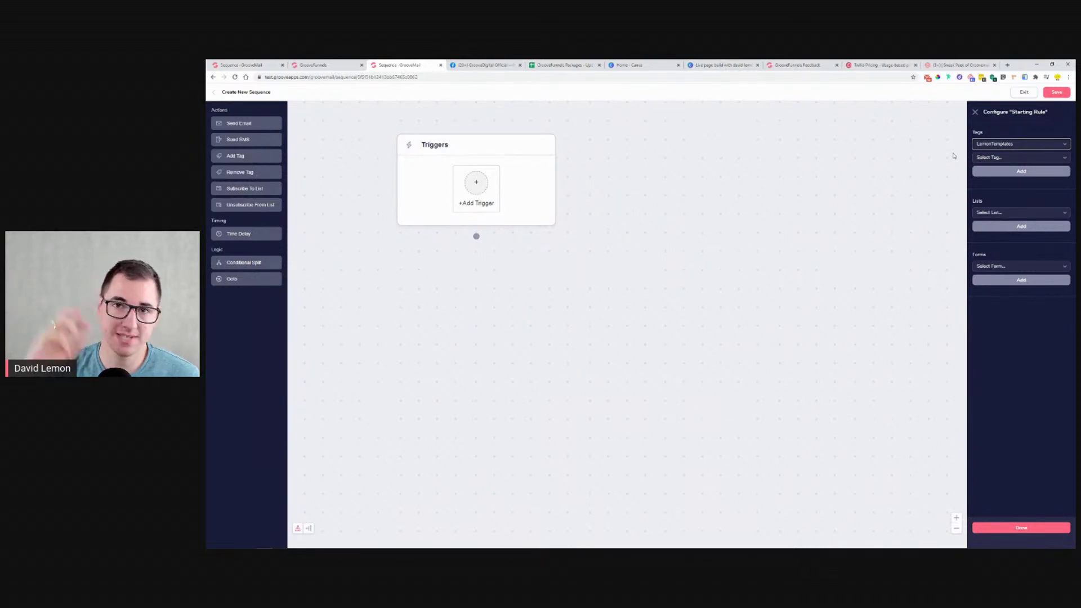
pyautogui.click(996, 158)
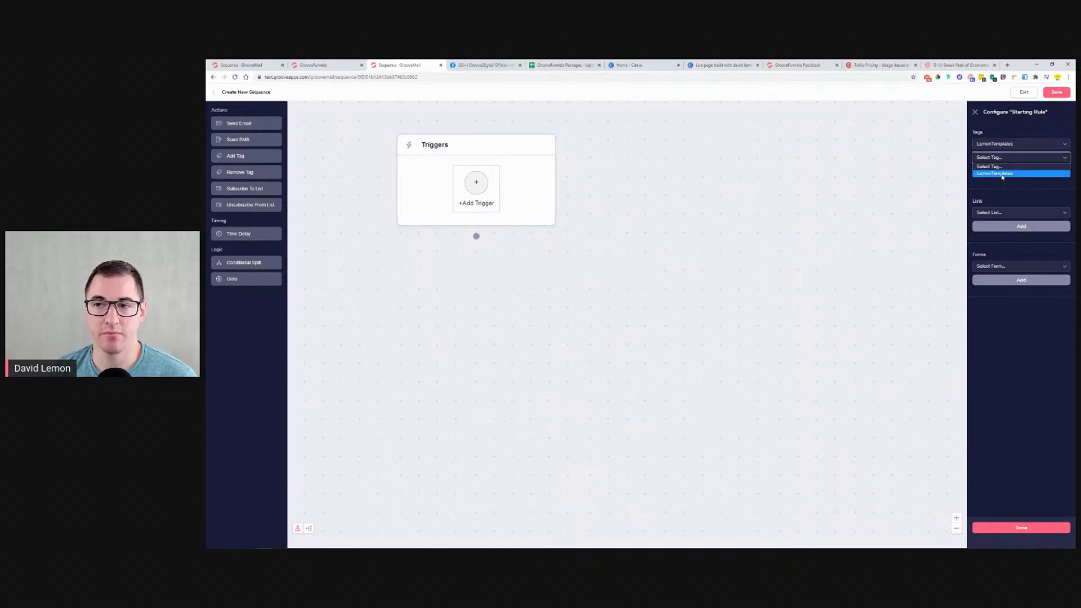
pyautogui.click(1002, 174)
pyautogui.click(1022, 161)
pyautogui.click(1022, 159)
pyautogui.click(1018, 148)
pyautogui.click(1015, 153)
pyautogui.click(1009, 160)
pyautogui.click(1007, 167)
# Add Your new list and Lemon Form as starting triggers and apply them.
pyautogui.click(1008, 213)
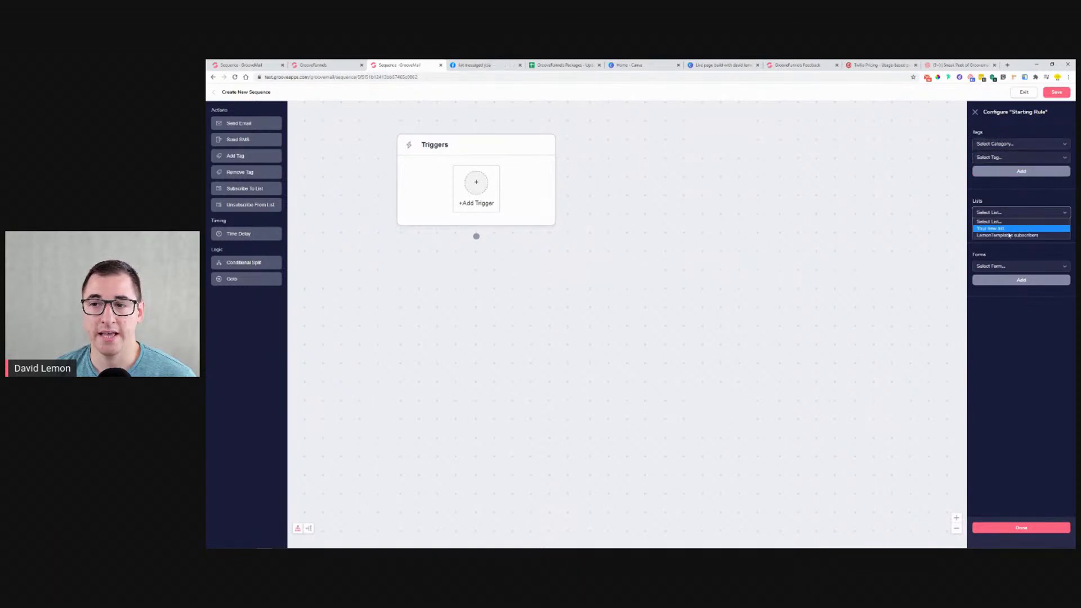
pyautogui.click(1009, 228)
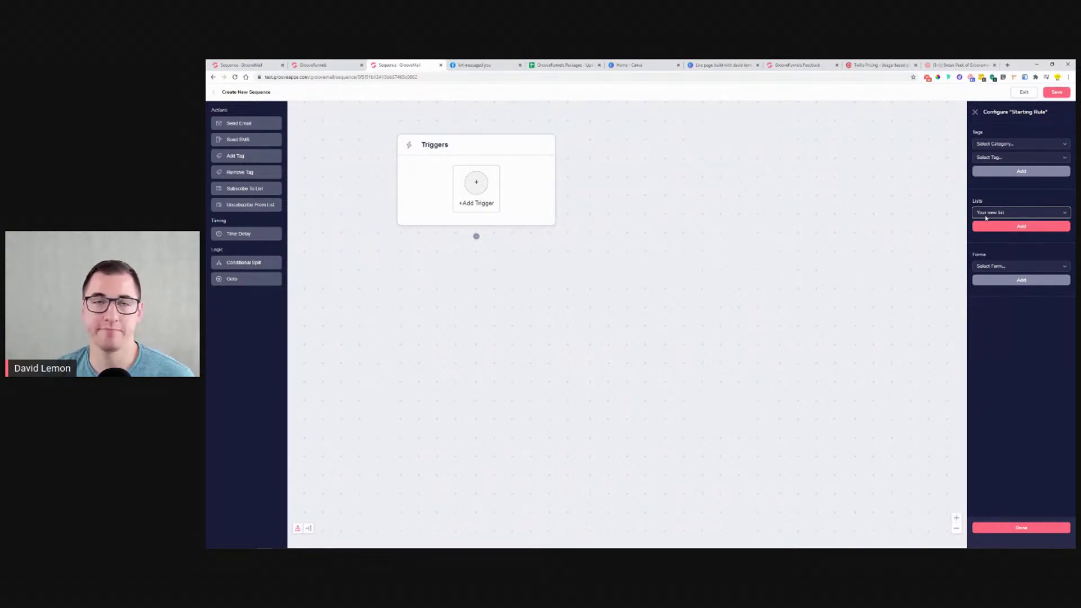
pyautogui.click(994, 227)
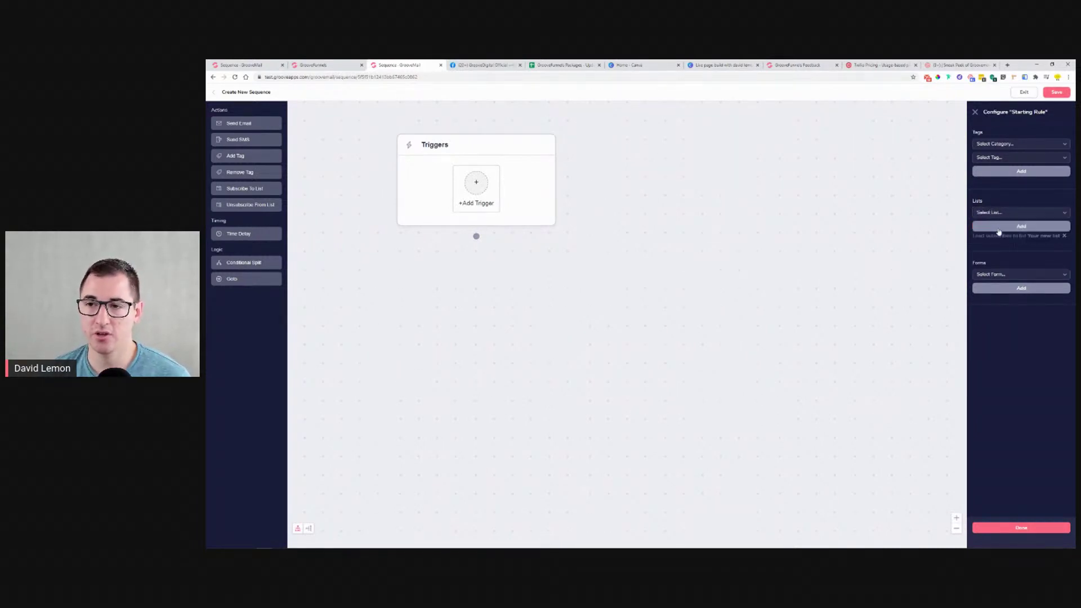
pyautogui.click(989, 274)
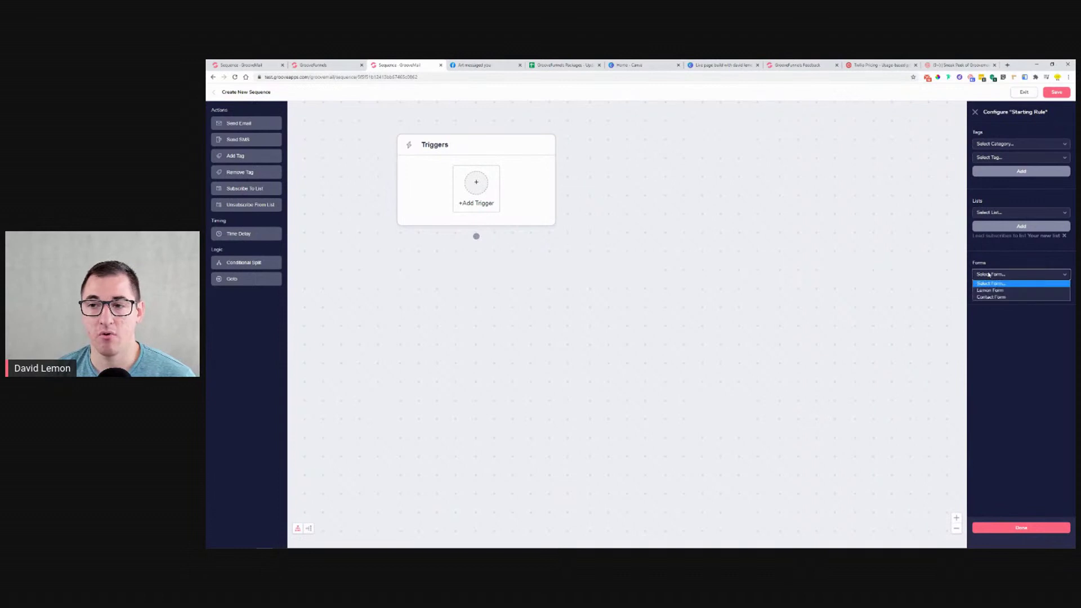
pyautogui.click(1024, 290)
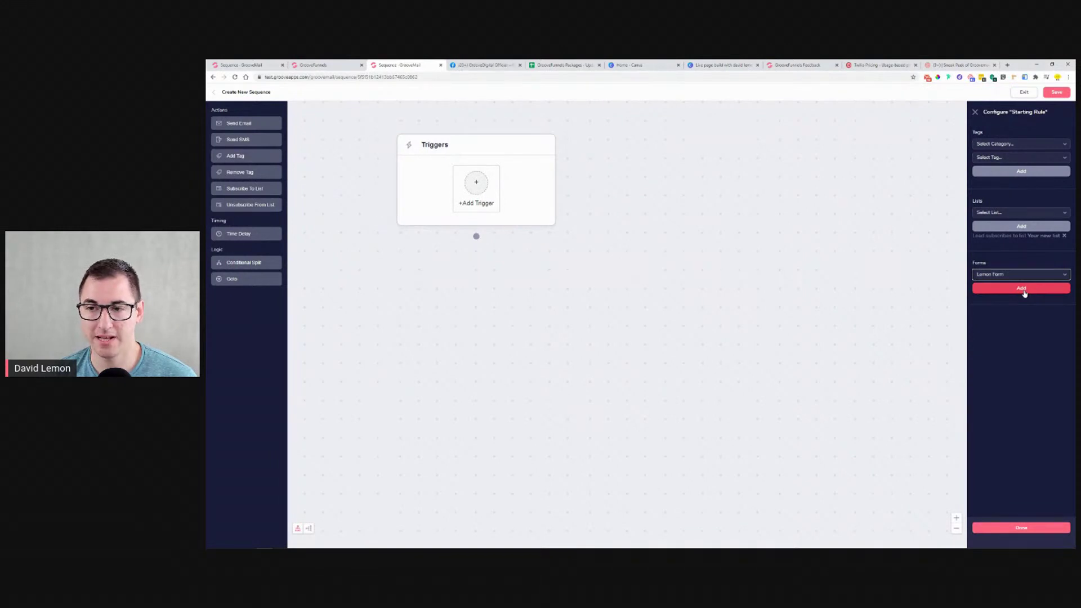
pyautogui.click(1024, 290)
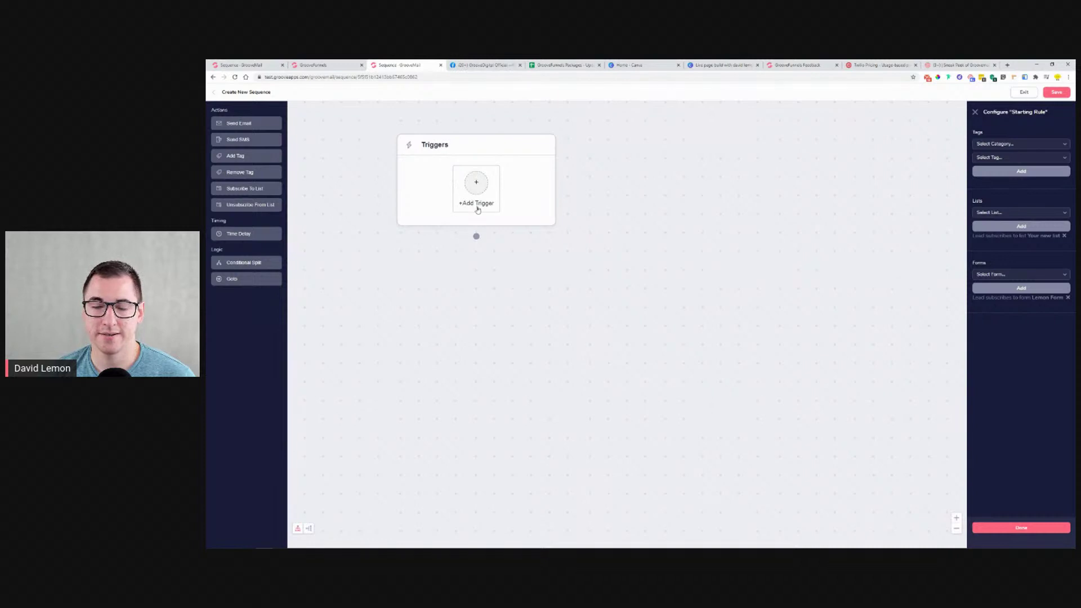
pyautogui.click(1021, 527)
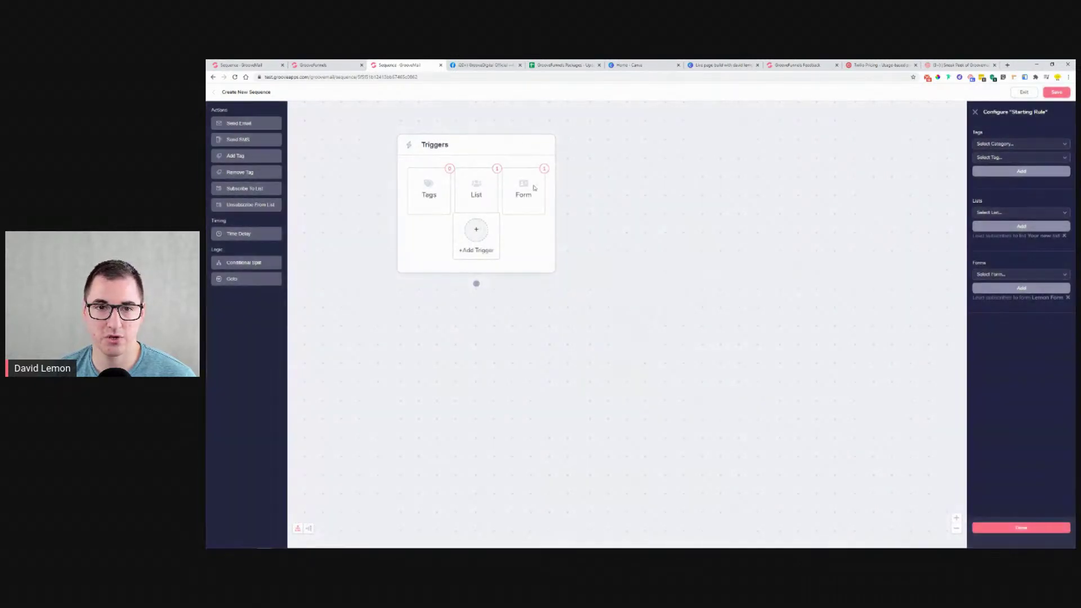
pyautogui.moveTo(458, 187)
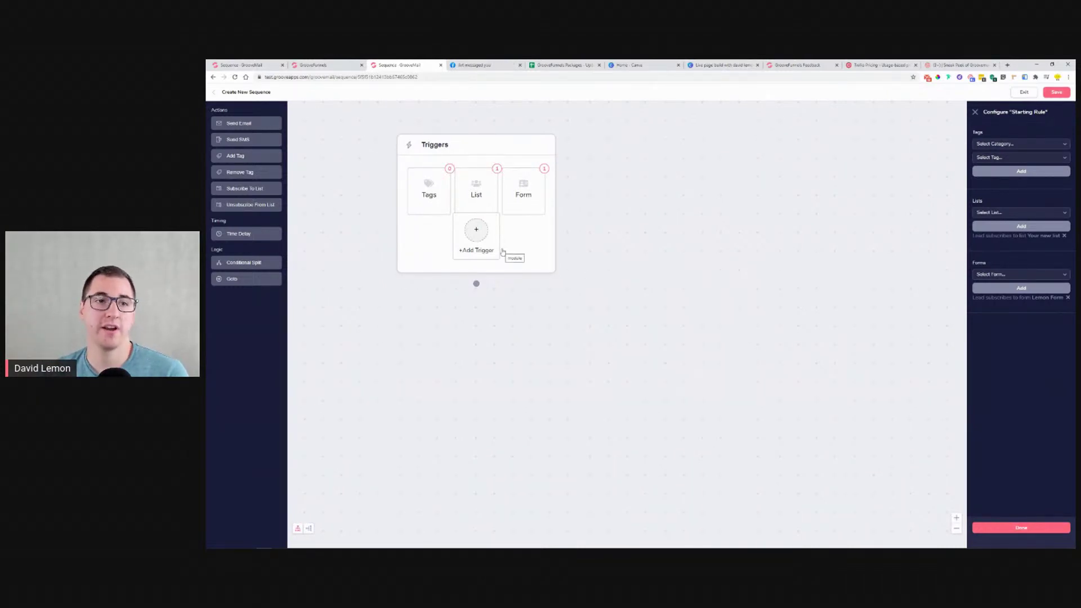
# Add a Send Email step below the triggers named 'Welcome to the Course + freebie'.
pyautogui.click(242, 126)
pyautogui.moveTo(460, 337); pyautogui.dragTo(406, 344)
pyautogui.moveTo(630, 374); pyautogui.dragTo(753, 388)
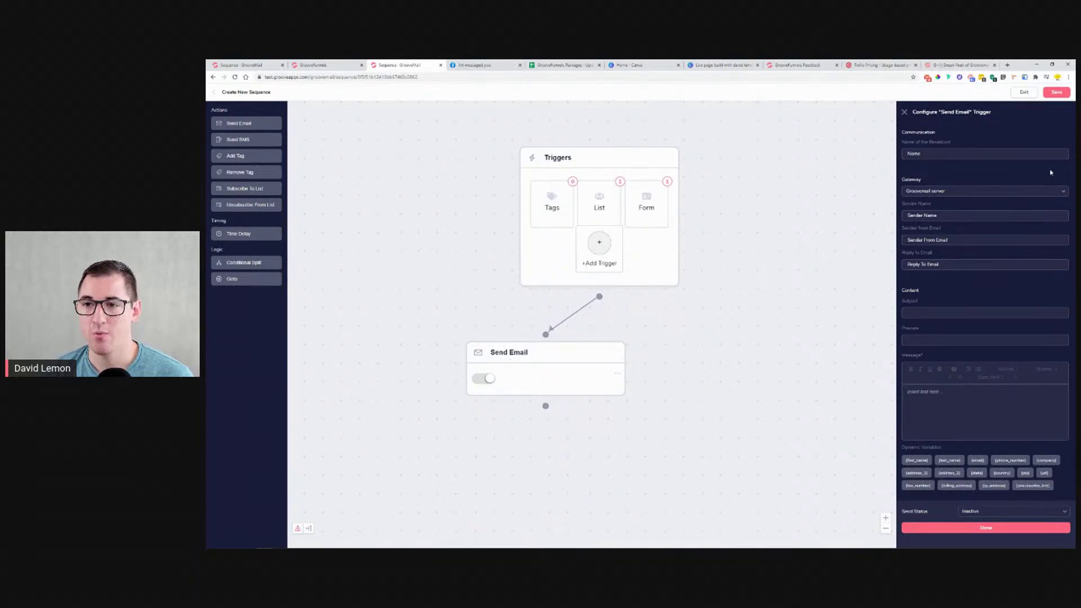
pyautogui.click(947, 155)
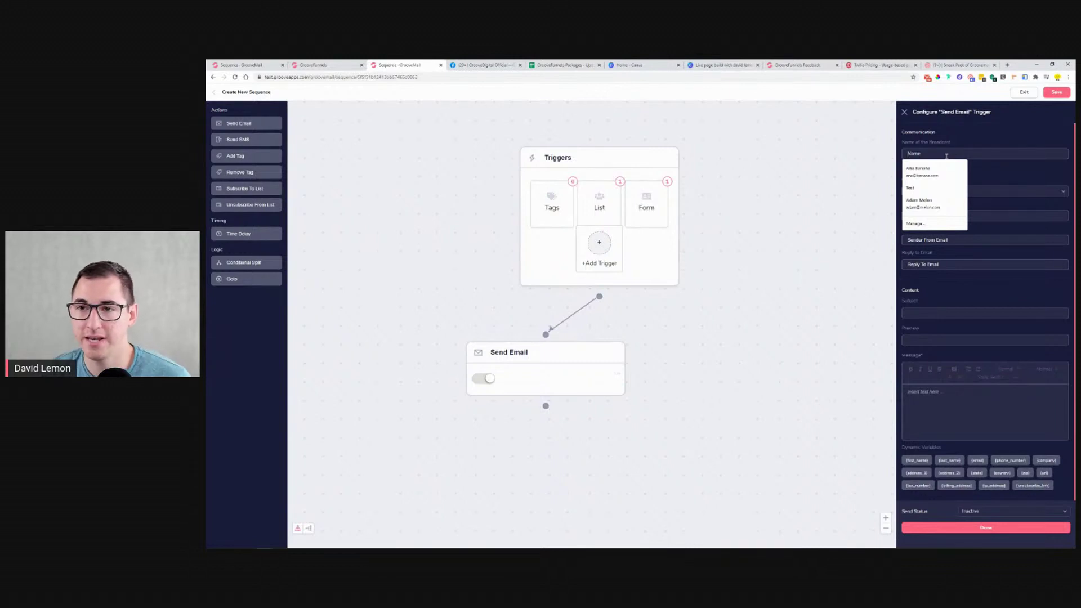
pyautogui.click(998, 129)
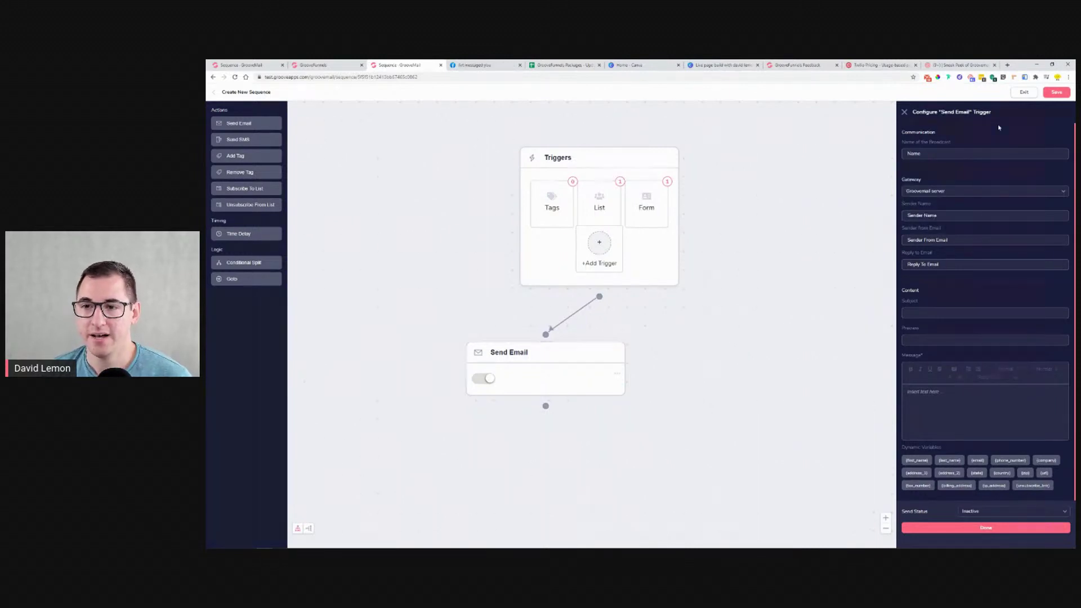
pyautogui.click(981, 157)
pyautogui.write('Welcome to the Course + freebie')
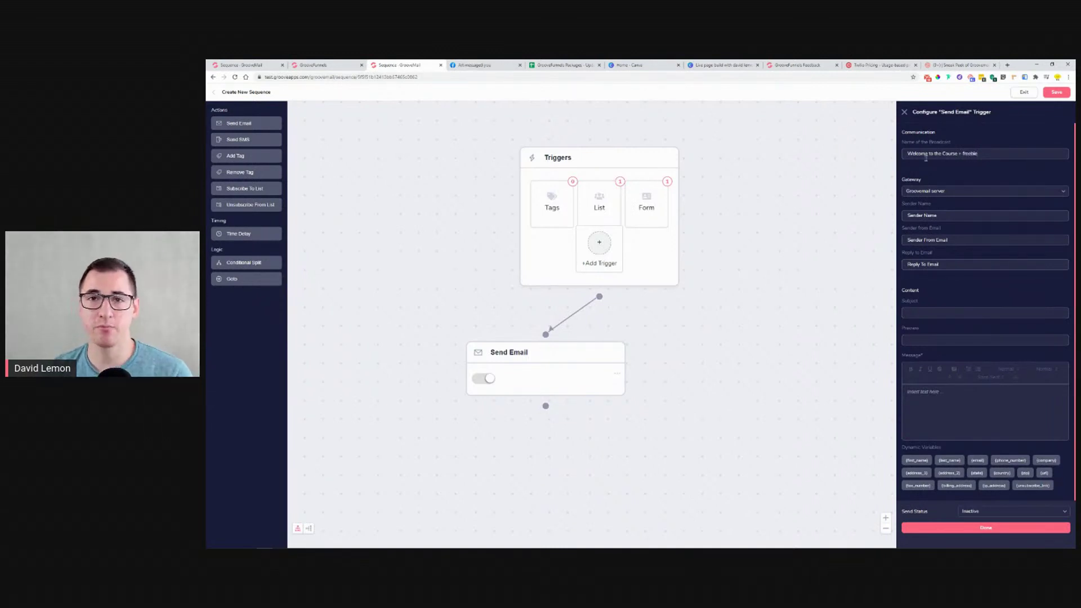
# Keep Groovemail server as the gateway and enter the subject 'Welcome + freebie'.
pyautogui.click(950, 191)
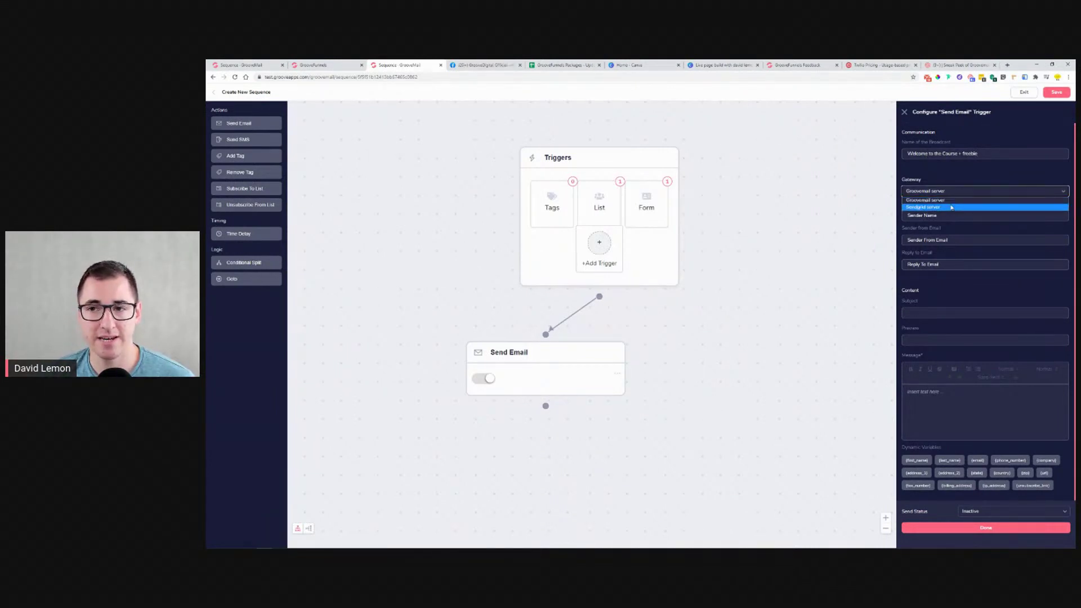
pyautogui.click(922, 201)
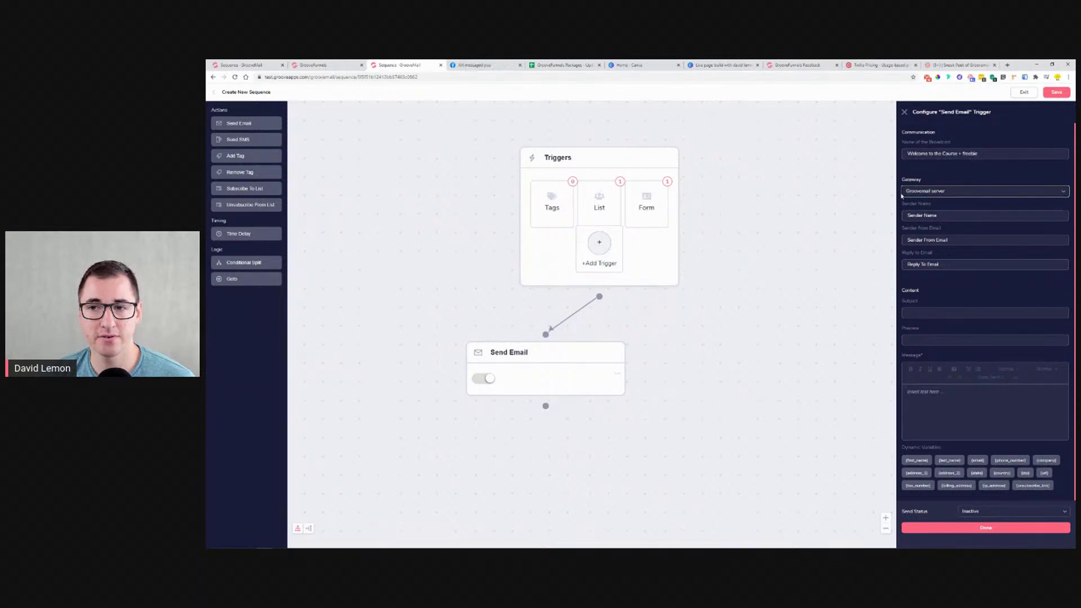
pyautogui.click(947, 223)
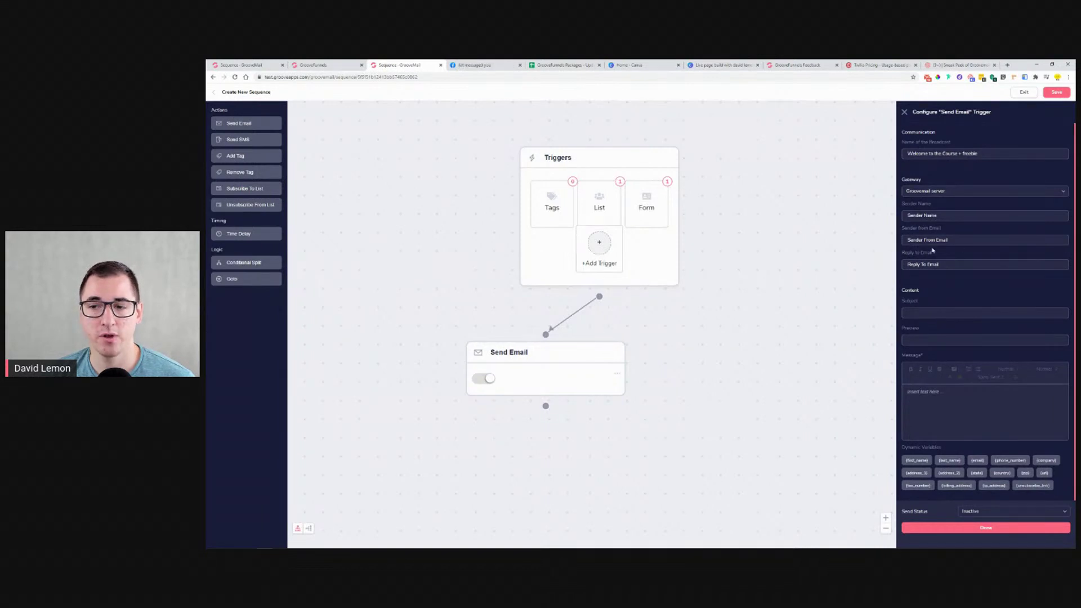
pyautogui.click(943, 315)
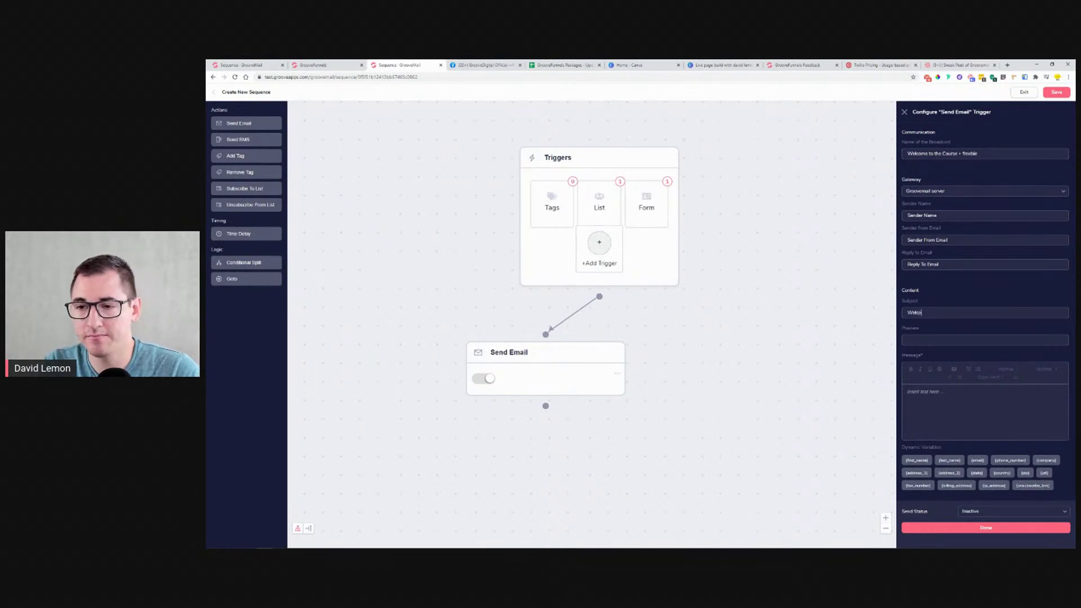
pyautogui.write('t')
pyautogui.write(' freebie')
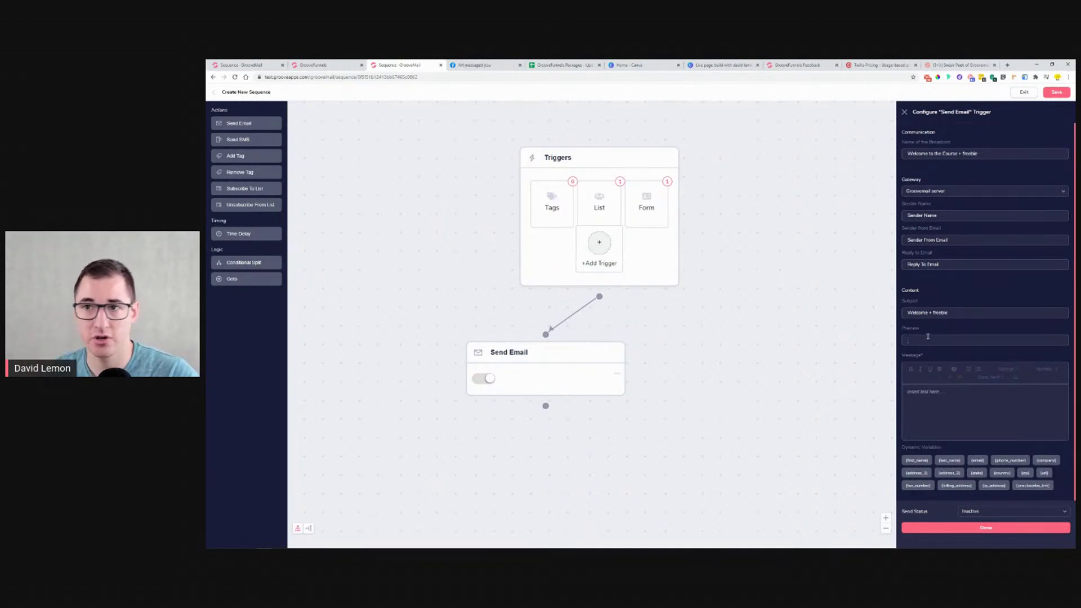
# Check the Gmail inbox, then write the email message with a {first_name} placeholder.
pyautogui.click(926, 78)
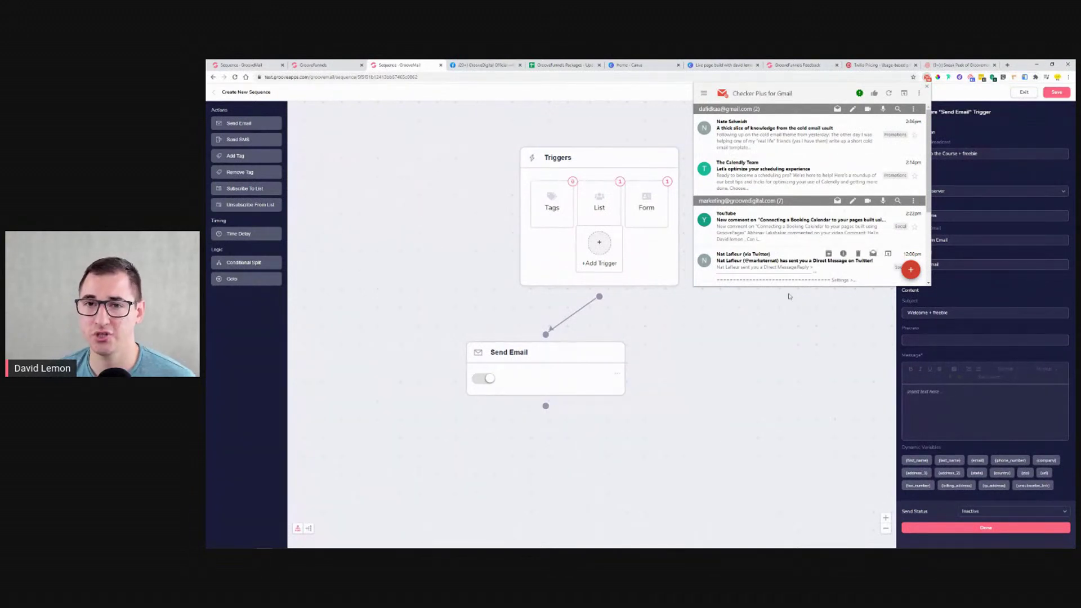
pyautogui.click(974, 358)
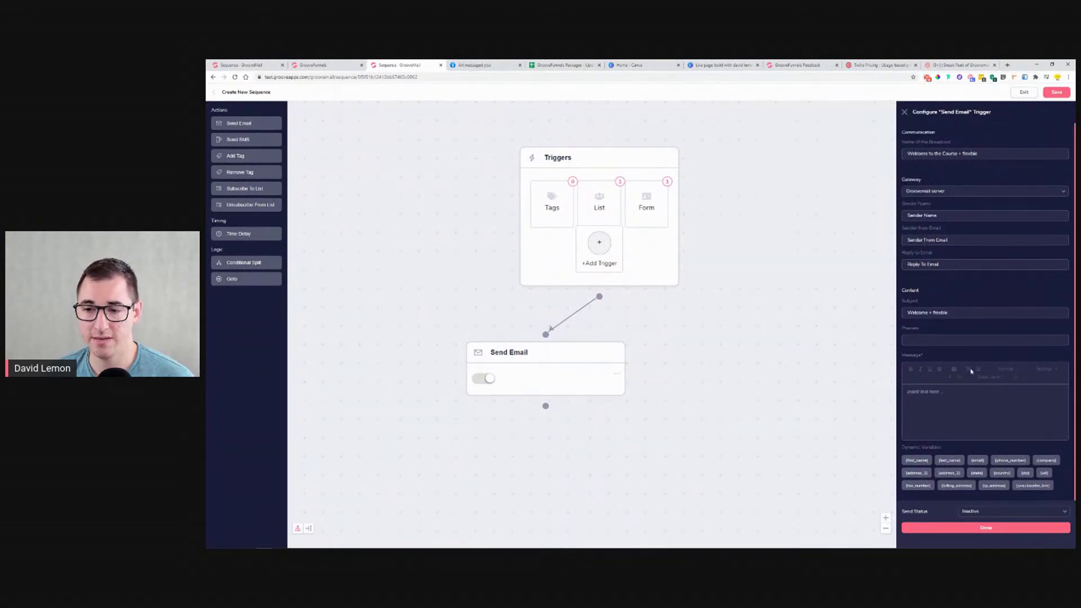
pyautogui.click(966, 414)
pyautogui.scroll(-1, 982, 357)
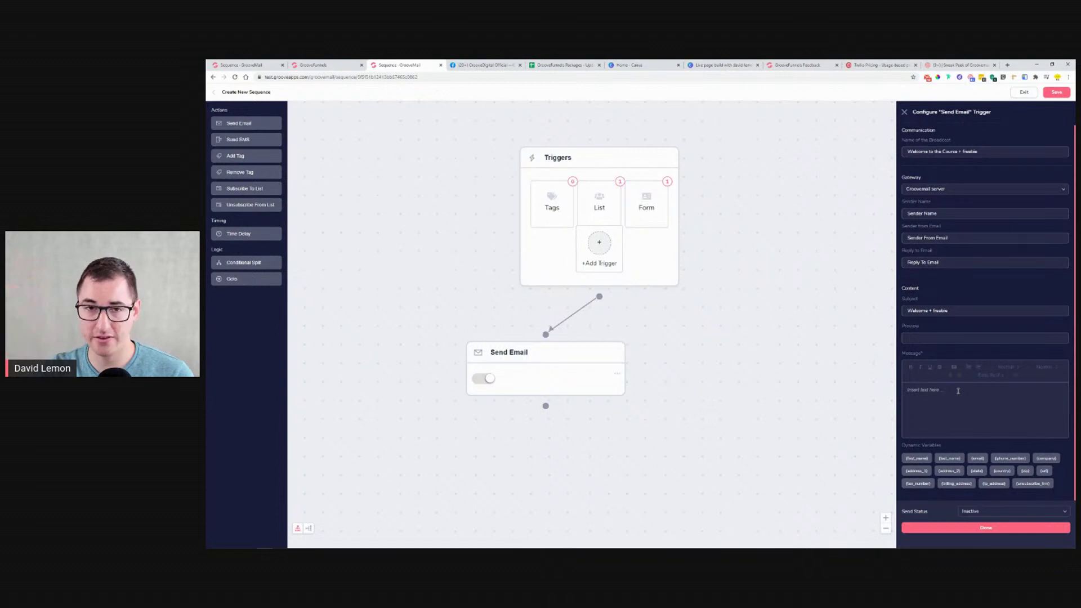
pyautogui.click(912, 460)
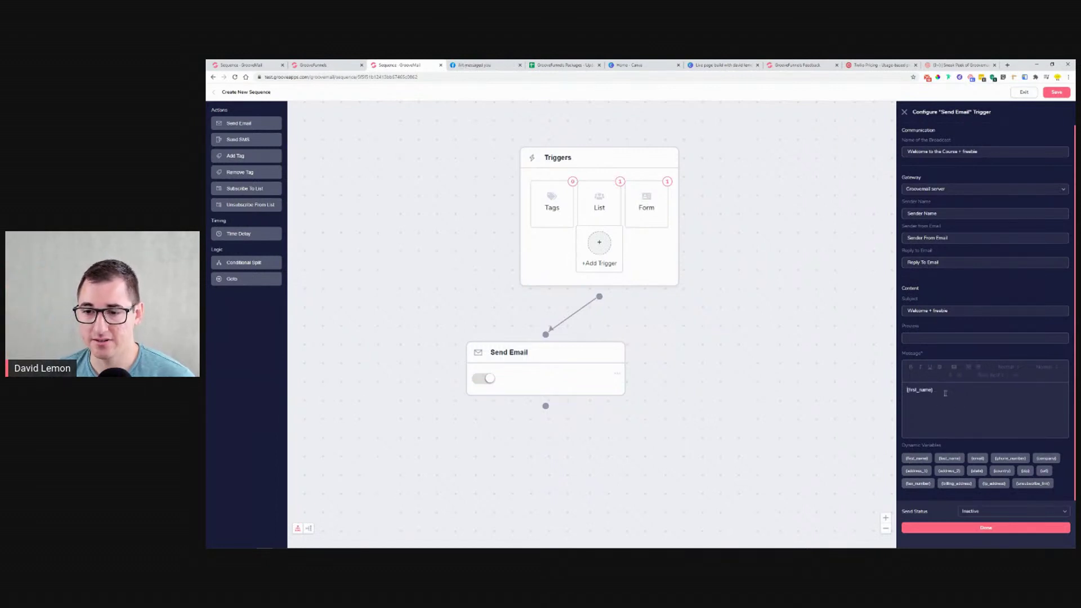
# Set the email step Active and try saving, revealing required sender name, from and reply-to fields.
pyautogui.click(985, 513)
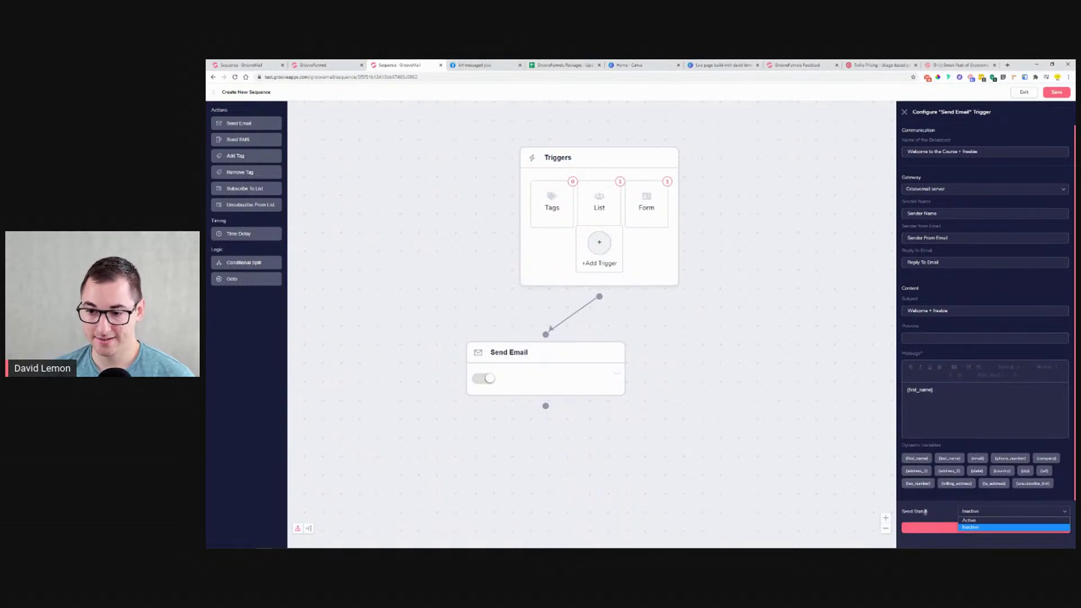
pyautogui.click(969, 520)
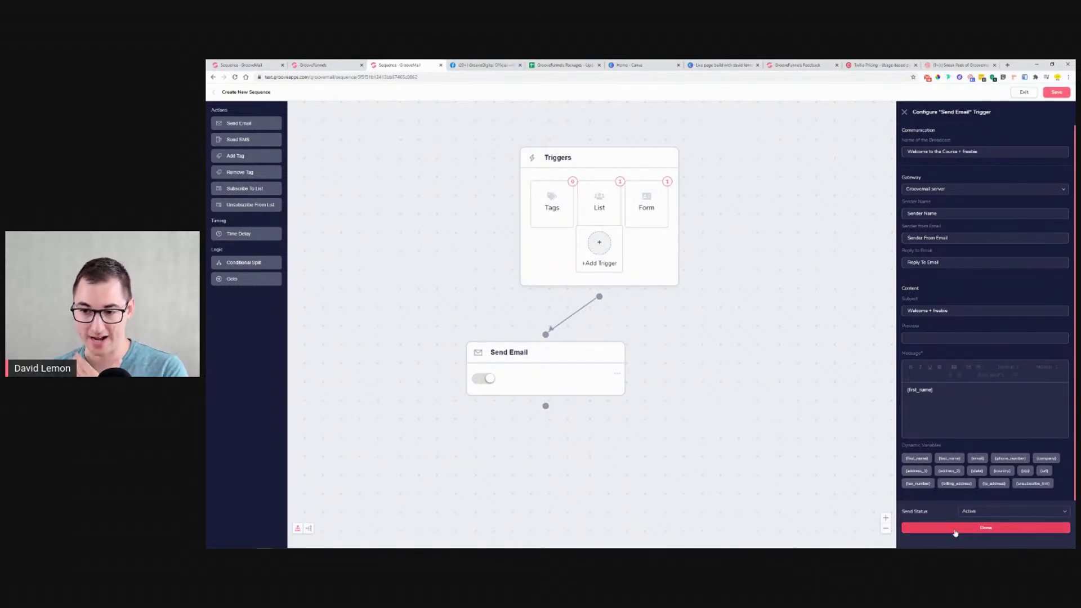
pyautogui.click(956, 529)
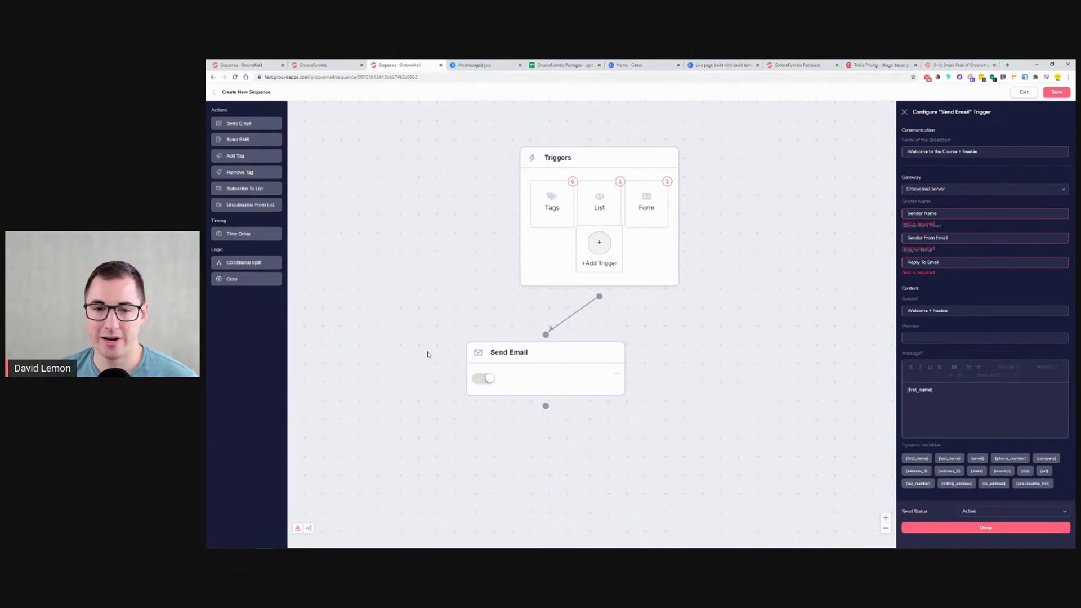
pyautogui.moveTo(586, 355); pyautogui.dragTo(529, 346)
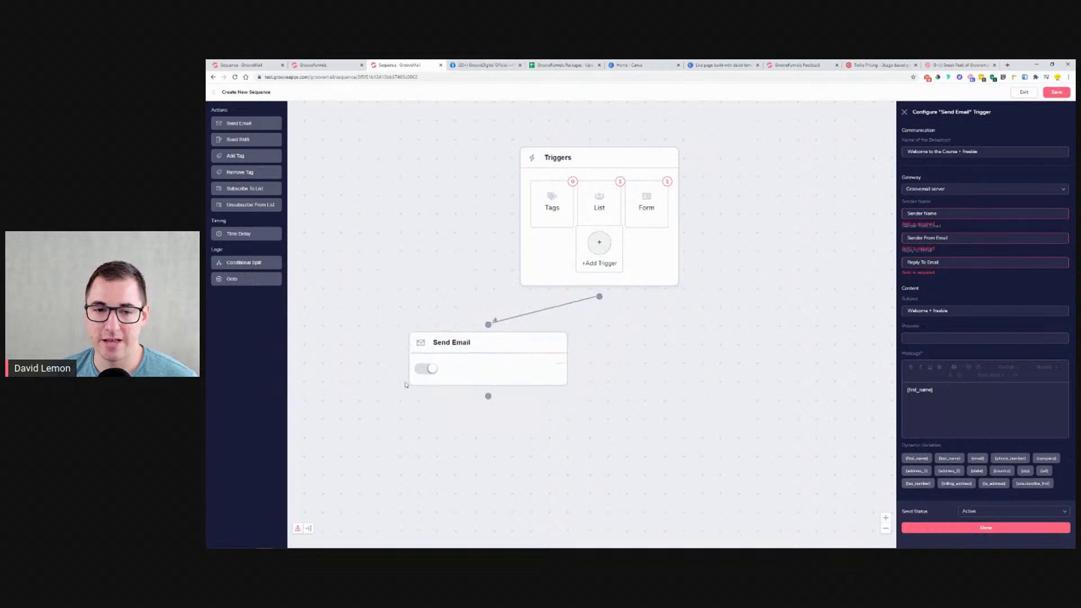
# Reload the sequence page and link the Send Email step directly beneath the Triggers block.
pyautogui.click(423, 370)
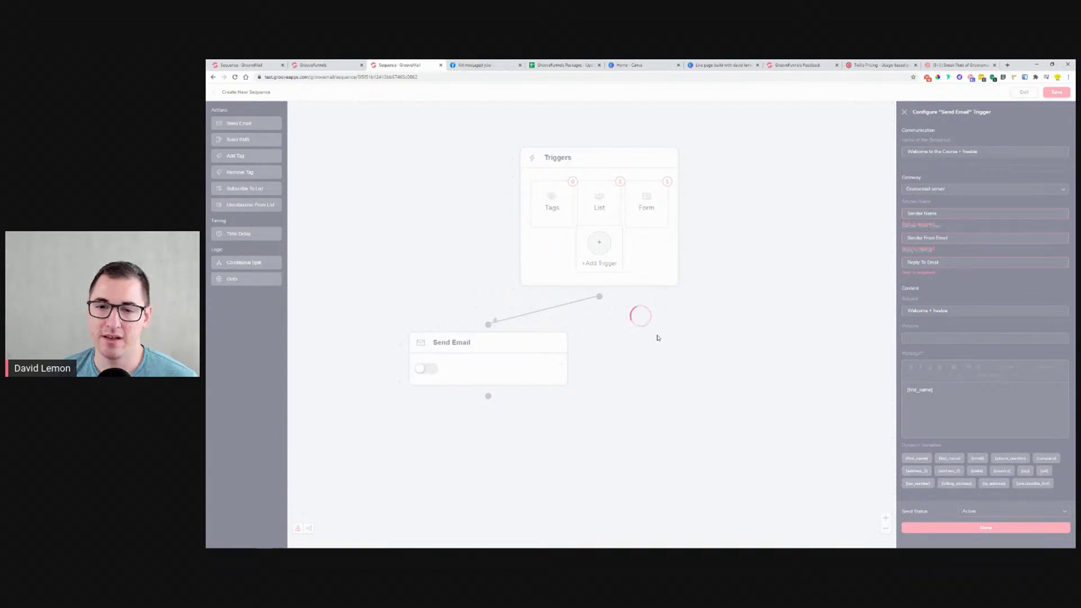
pyautogui.click(235, 77)
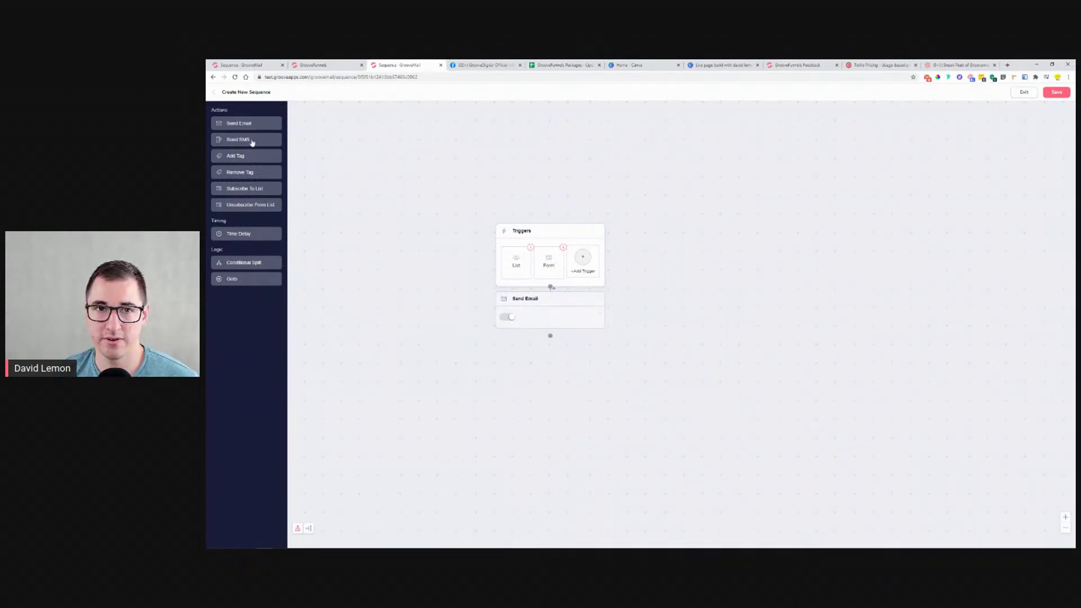
pyautogui.moveTo(566, 304); pyautogui.dragTo(562, 333)
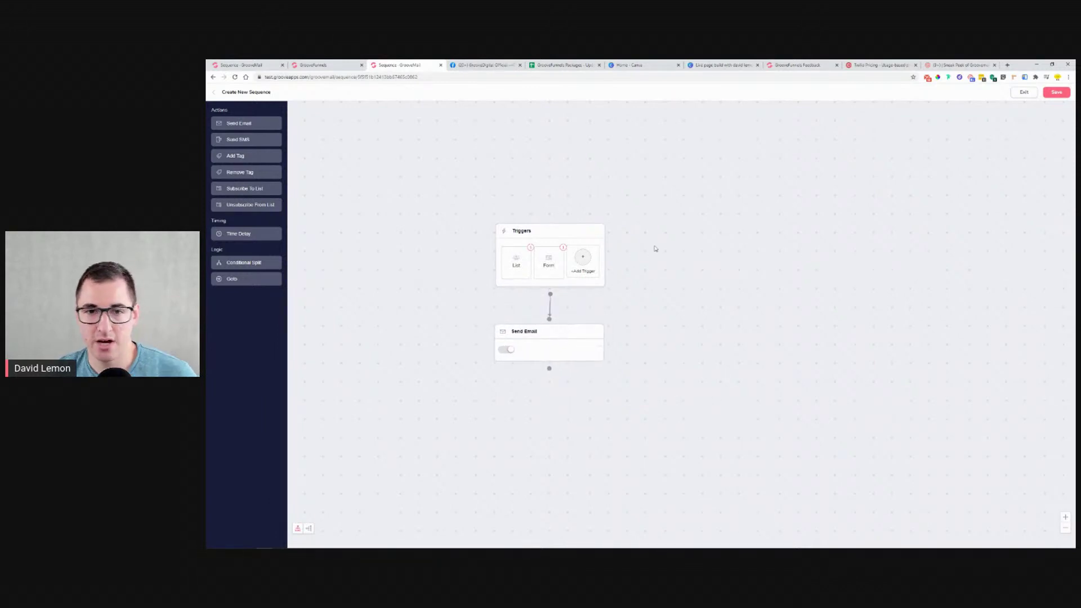
pyautogui.scroll(3, 711, 349)
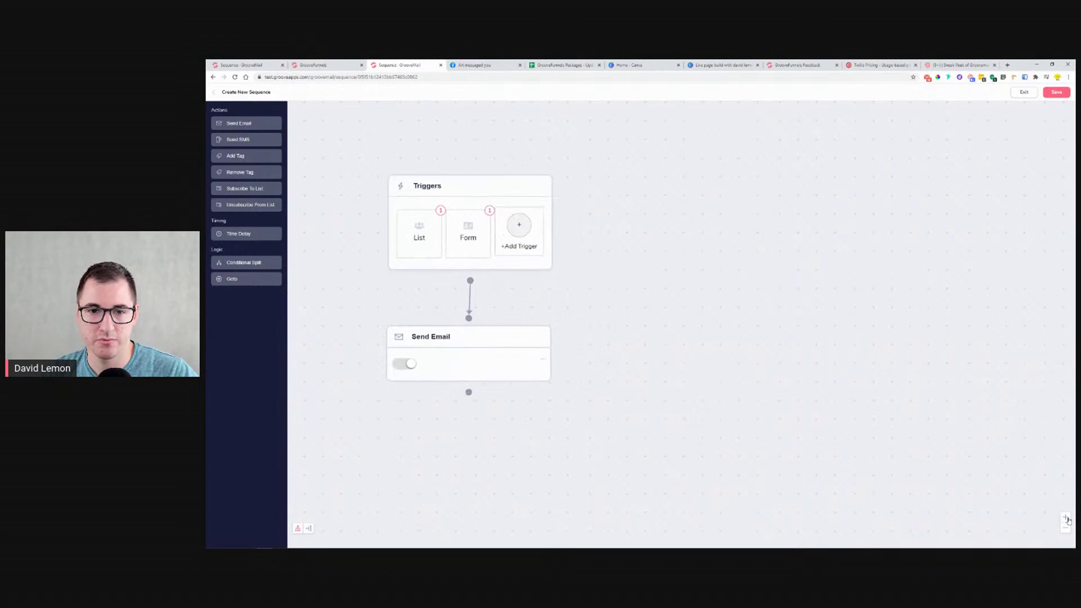
pyautogui.moveTo(711, 350); pyautogui.dragTo(782, 347)
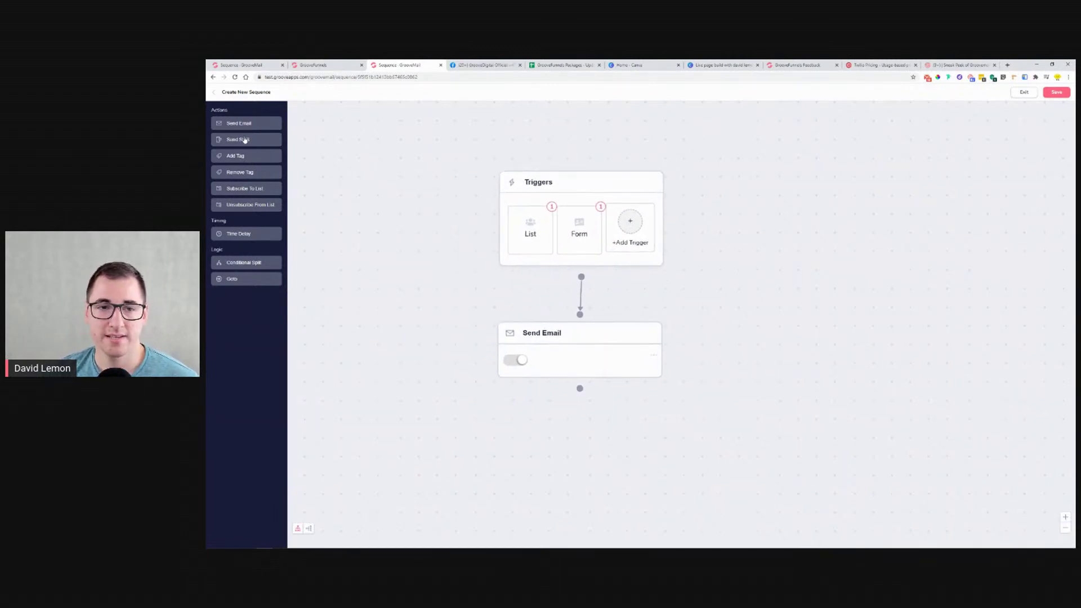
# Add a Send SMS step below the email, using Twilio SMS, named 'Welcome SMS' with placeholder content.
pyautogui.moveTo(241, 146); pyautogui.dragTo(617, 448)
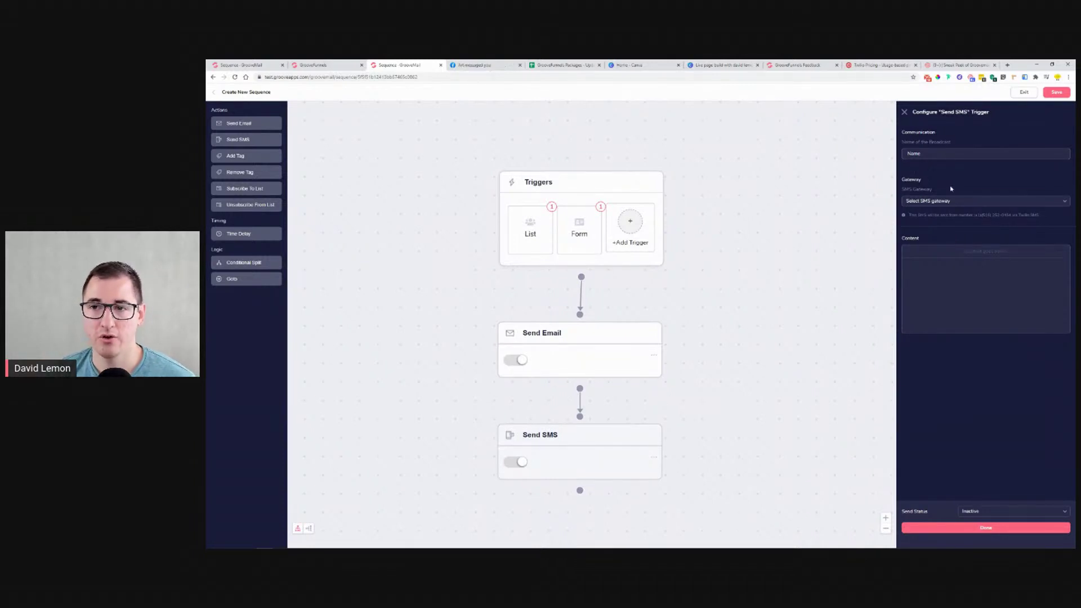
pyautogui.click(963, 202)
pyautogui.click(950, 215)
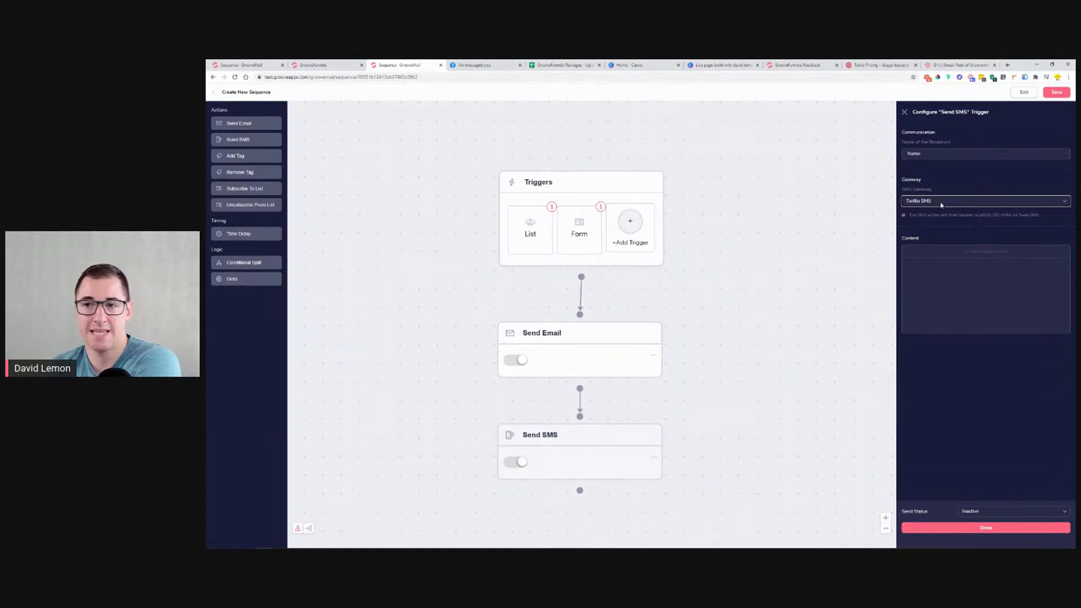
pyautogui.click(955, 276)
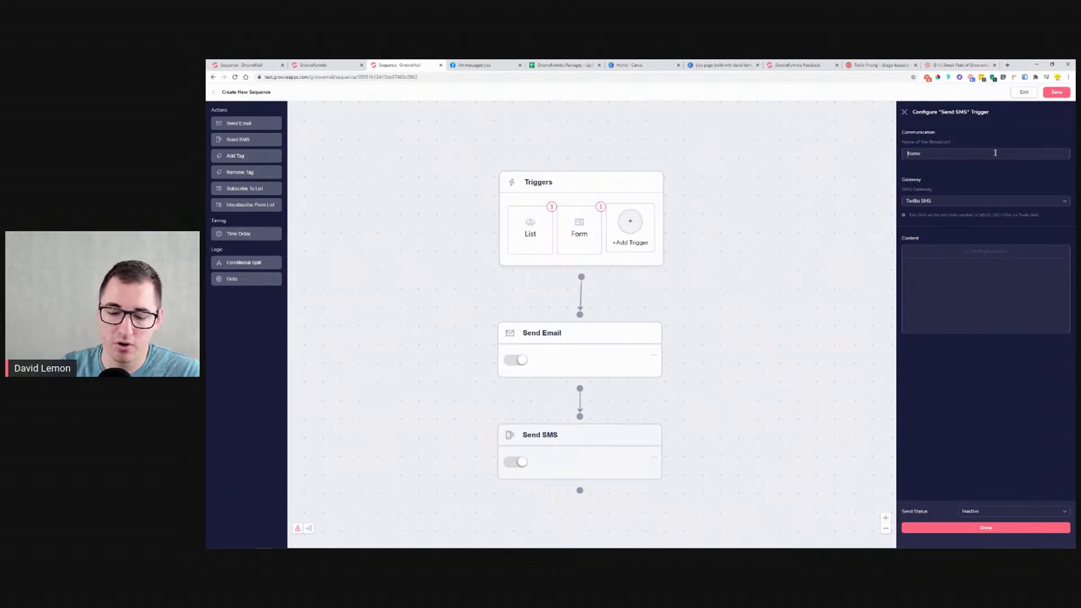
pyautogui.click(995, 153)
pyautogui.write('Welcome SMS')
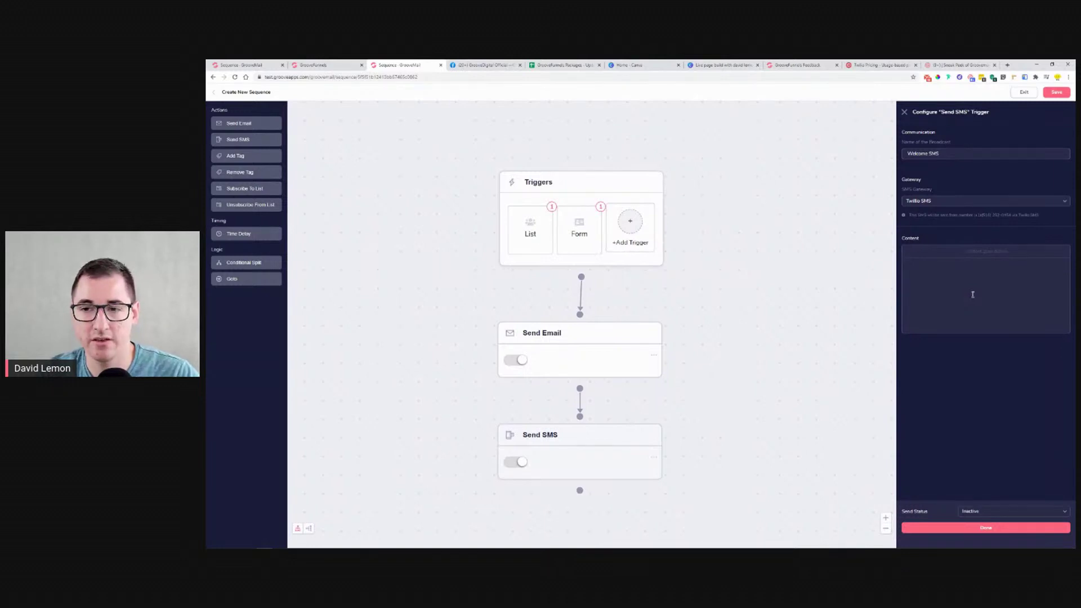
pyautogui.write('dsuhgosdughsdougslouhs')
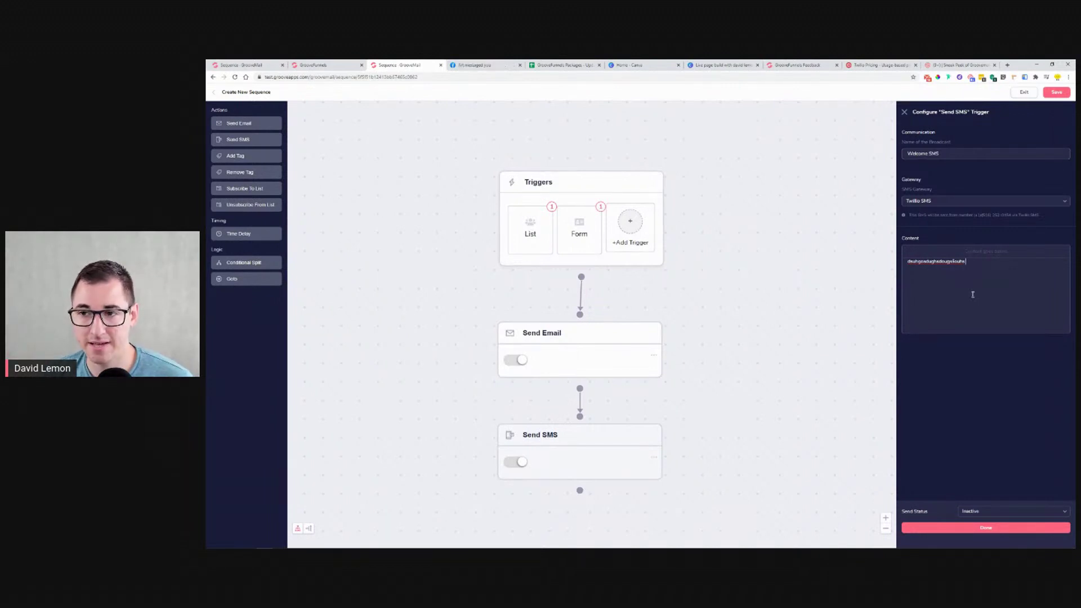
# Set the Welcome SMS step to Active, save it and switch it on.
pyautogui.click(1008, 511)
pyautogui.click(974, 521)
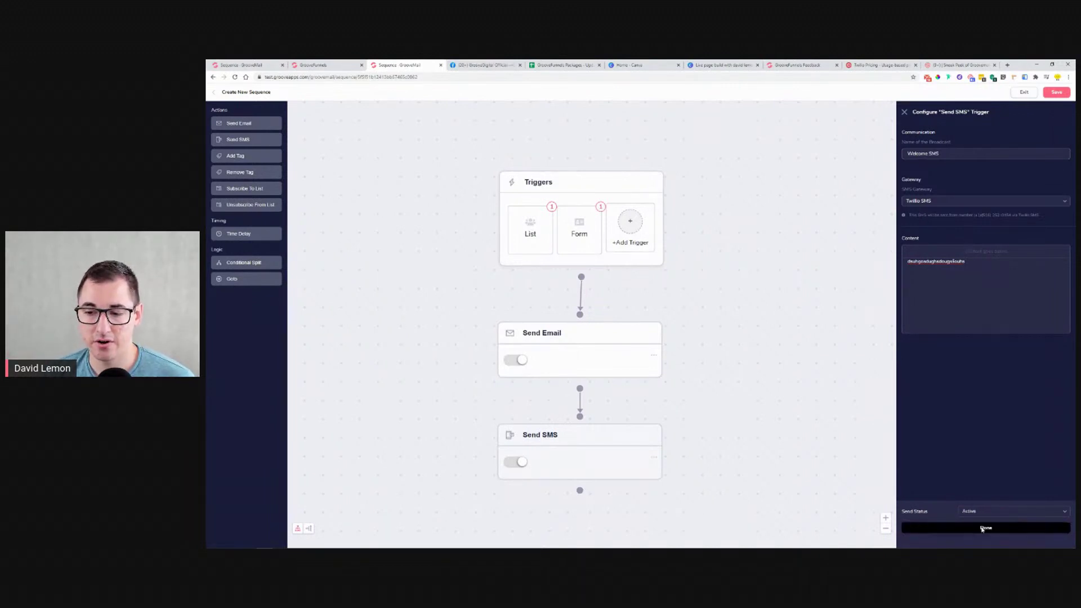
pyautogui.click(986, 528)
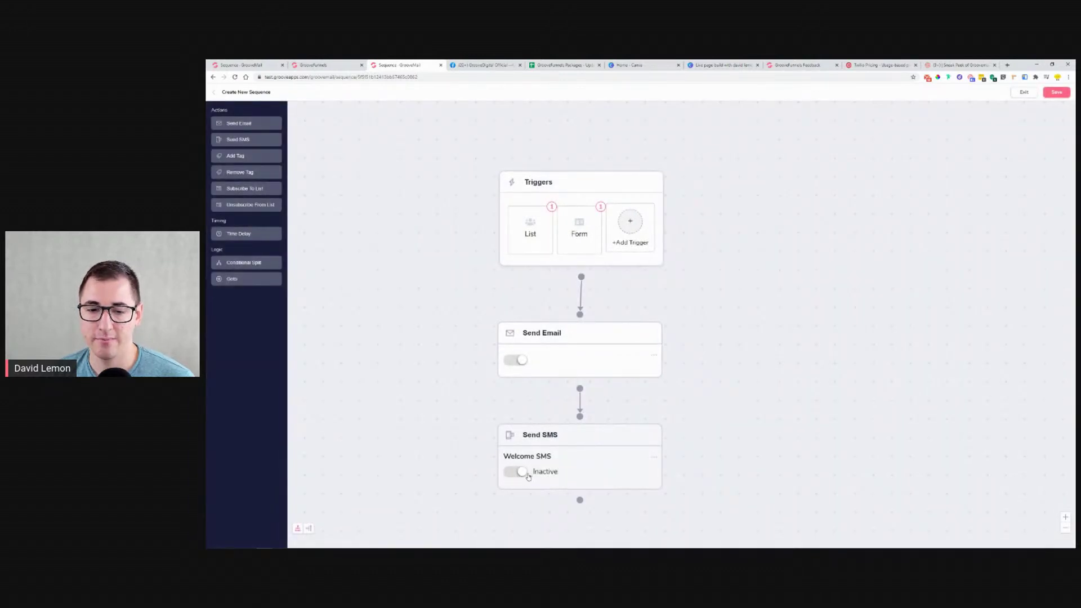
pyautogui.click(522, 473)
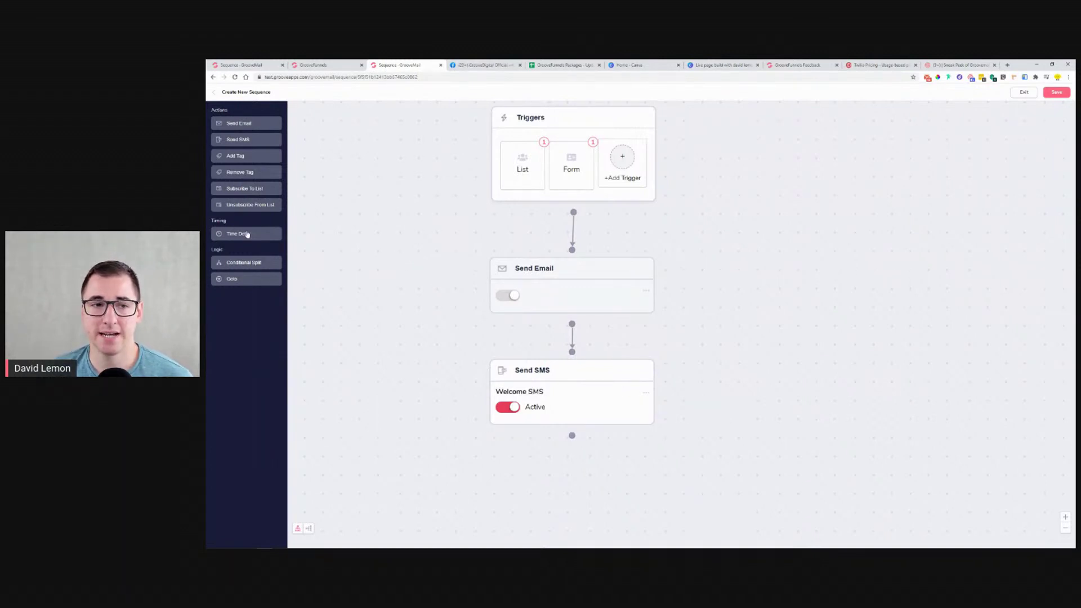
# Add a Time Delay below Send SMS set to wait a number of days/hours: 1 day.
pyautogui.moveTo(246, 235); pyautogui.dragTo(593, 477)
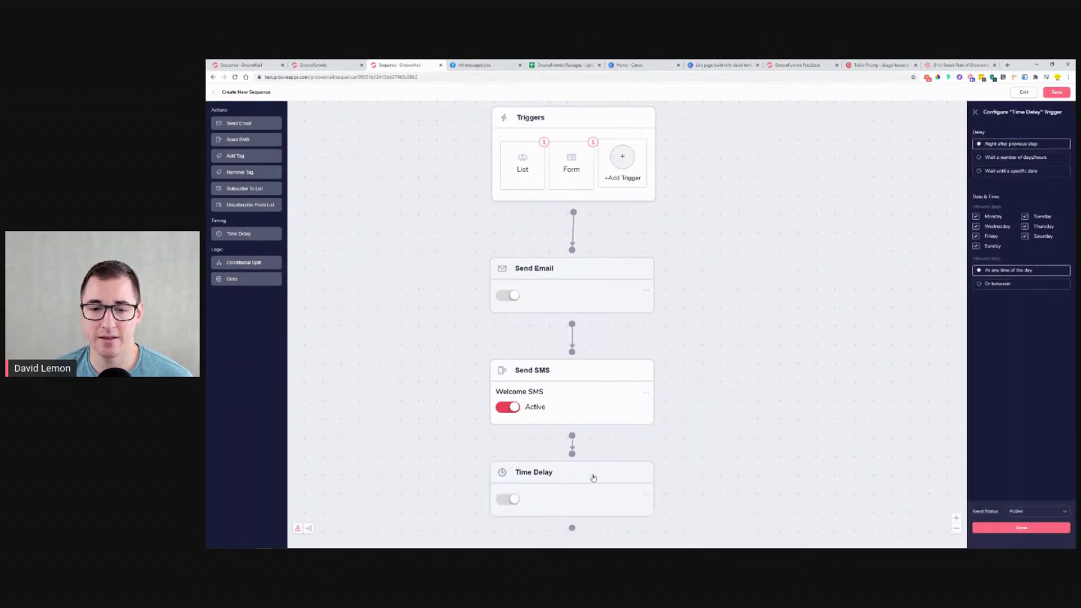
pyautogui.moveTo(788, 424); pyautogui.dragTo(784, 377)
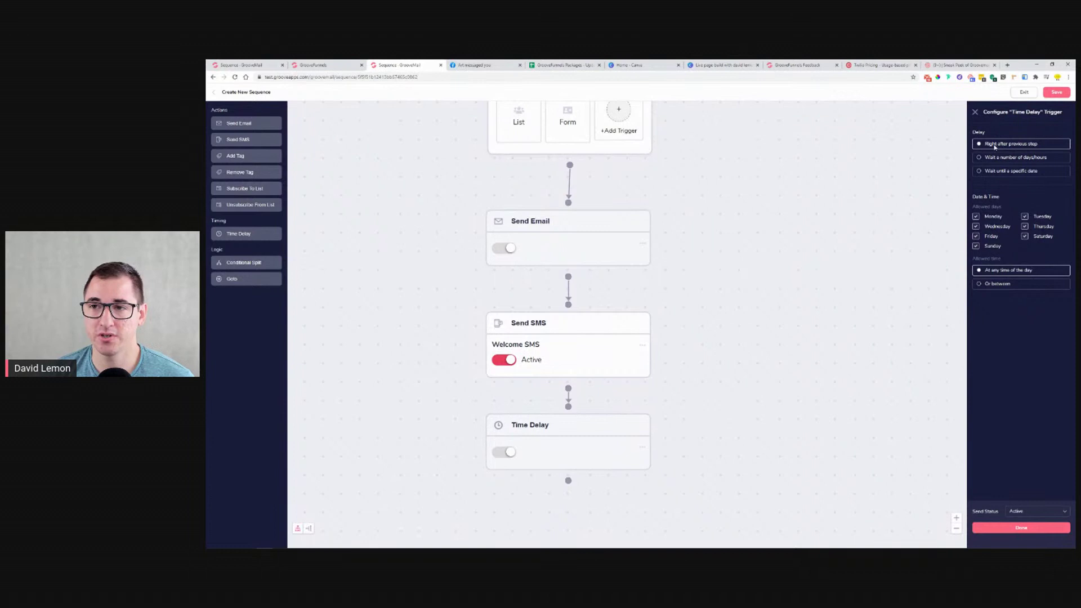
pyautogui.click(1027, 159)
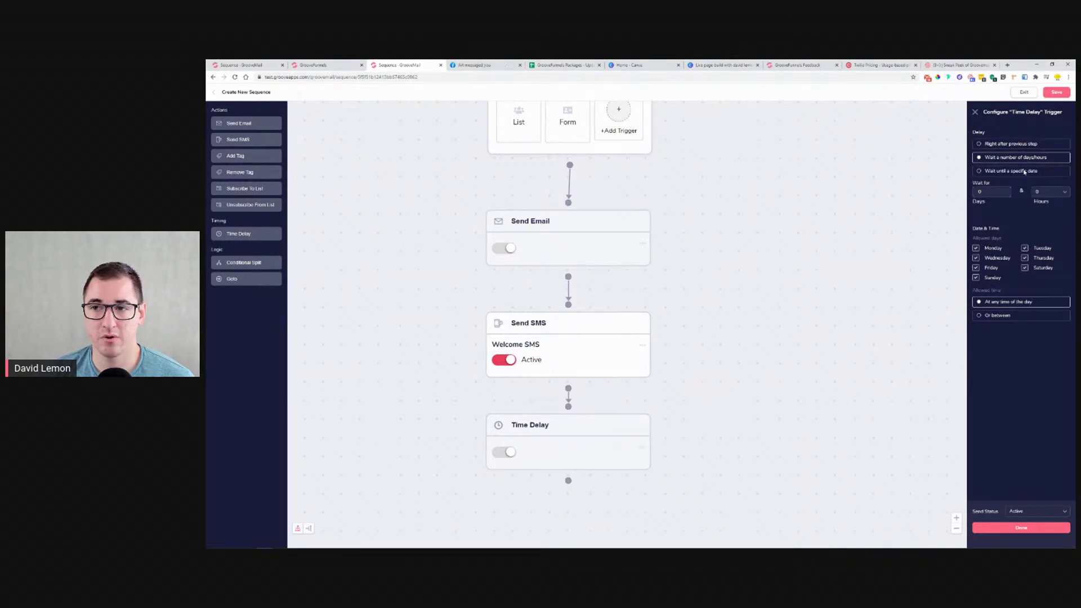
pyautogui.click(996, 192)
pyautogui.write('1')
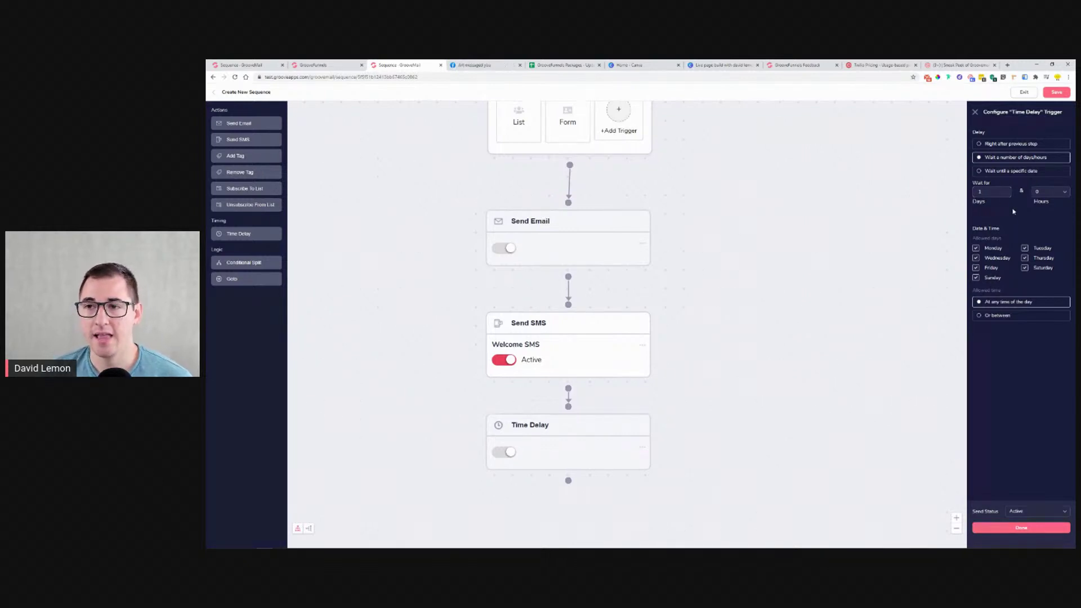
pyautogui.click(1000, 175)
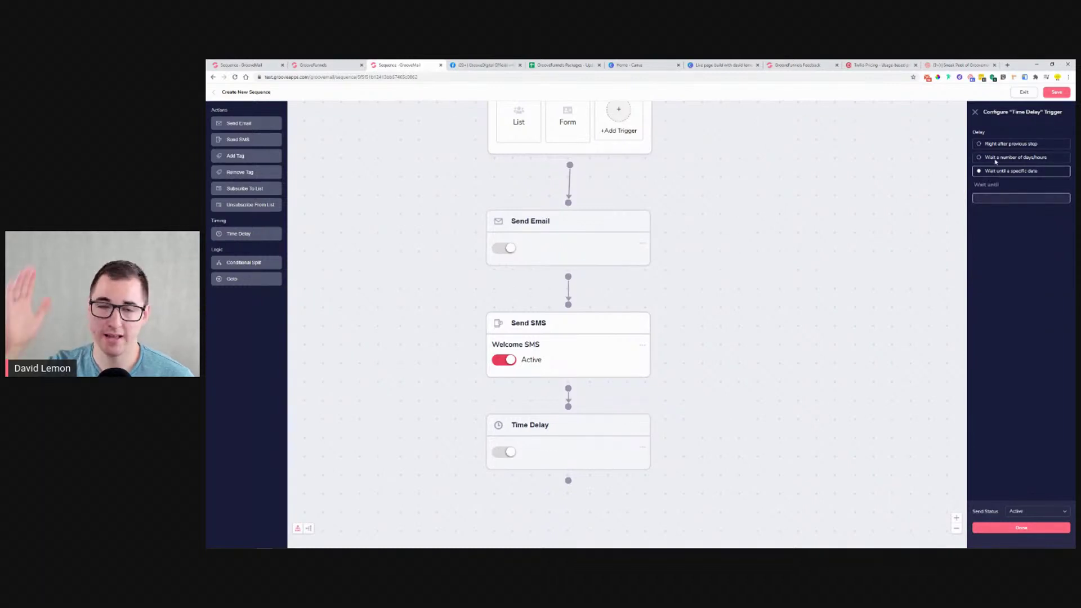
pyautogui.click(996, 160)
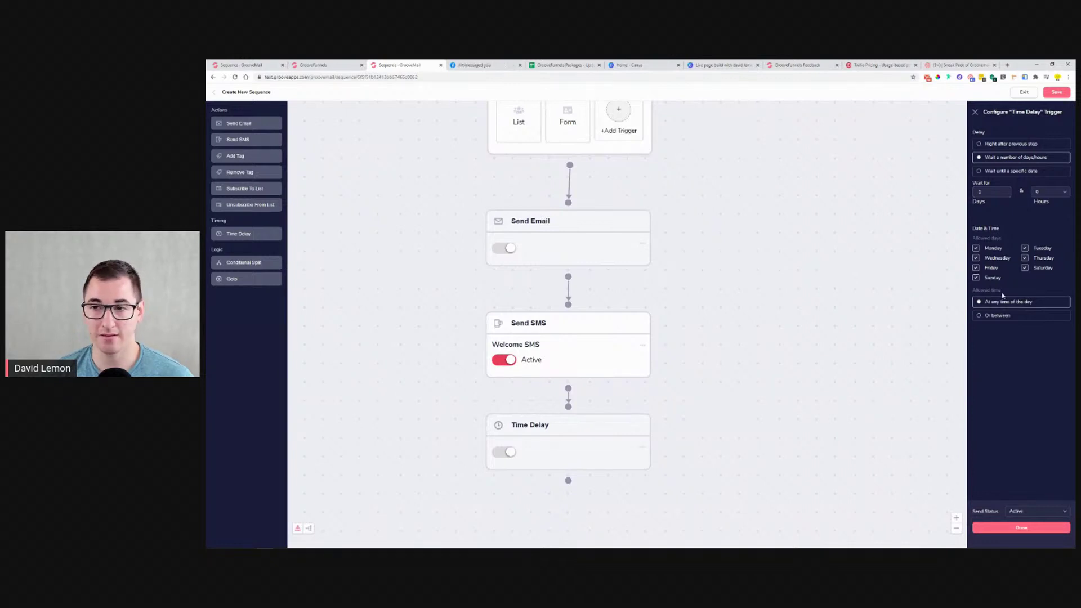
# Exclude Saturday and Sunday, keep 'At any time of the day', save the delay and toggle its status.
pyautogui.click(976, 278)
pyautogui.click(1024, 269)
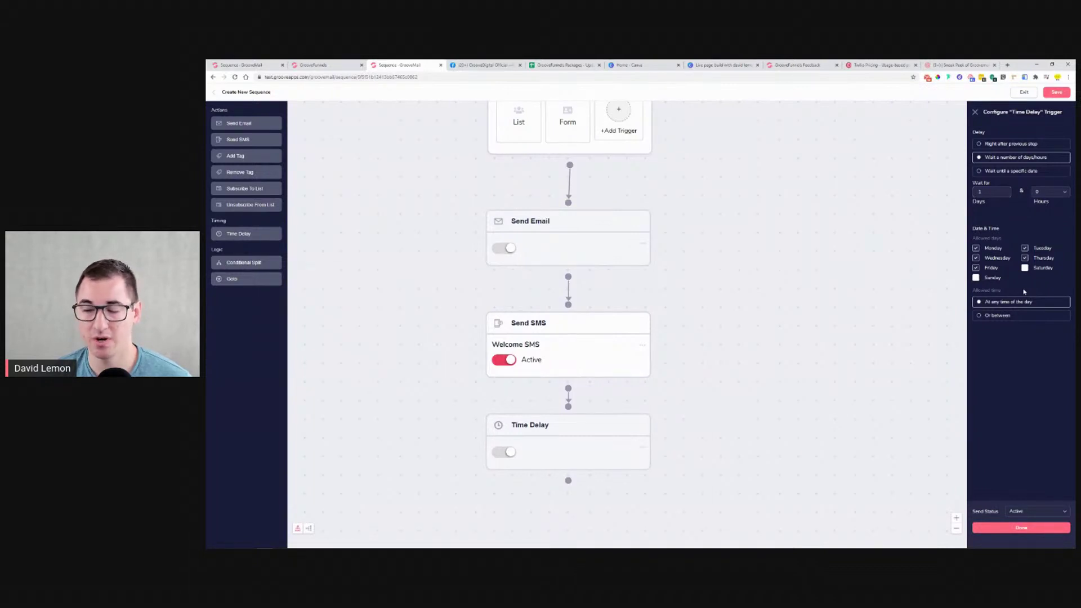
pyautogui.click(993, 317)
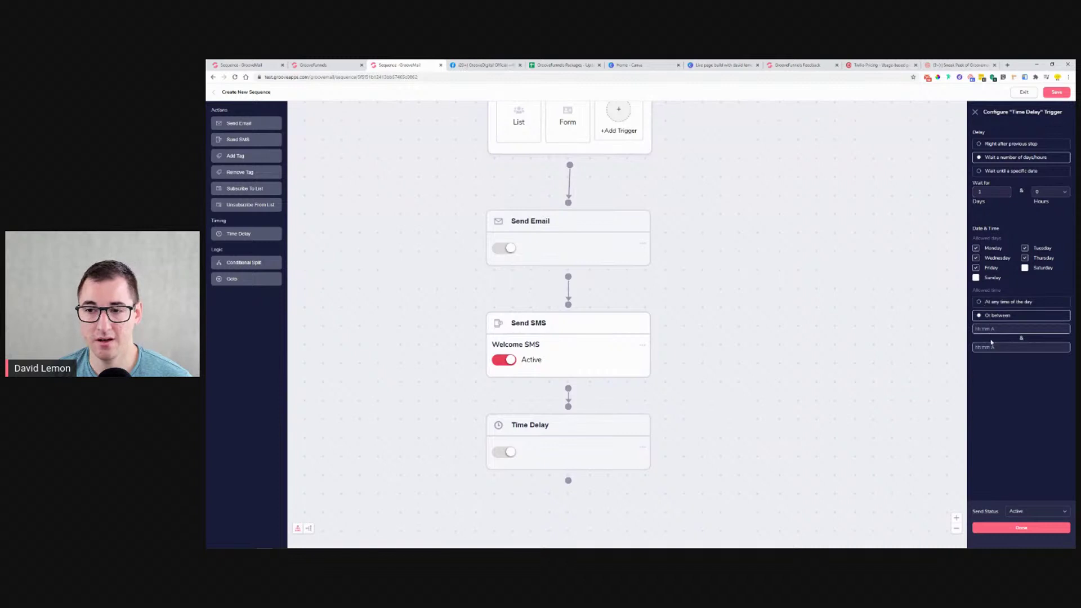
pyautogui.click(990, 330)
pyautogui.click(1003, 350)
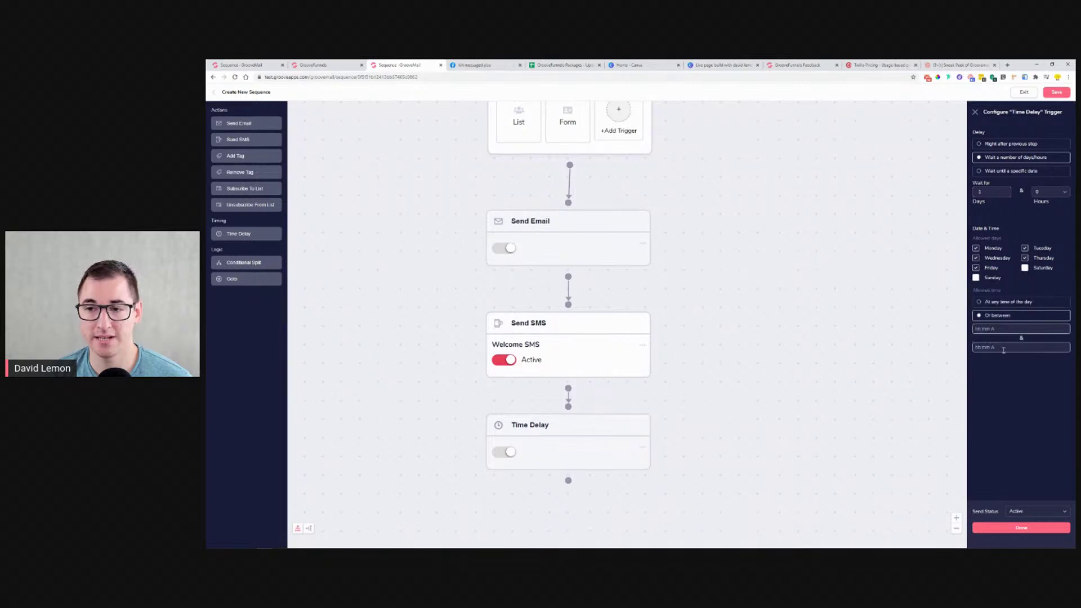
pyautogui.click(1004, 350)
pyautogui.click(1012, 385)
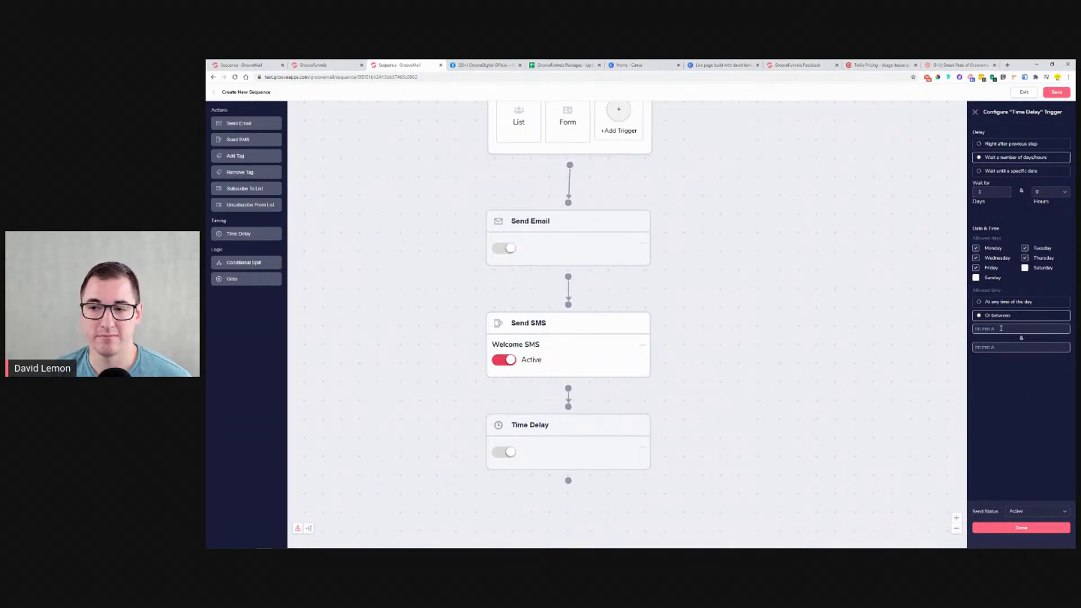
pyautogui.click(994, 305)
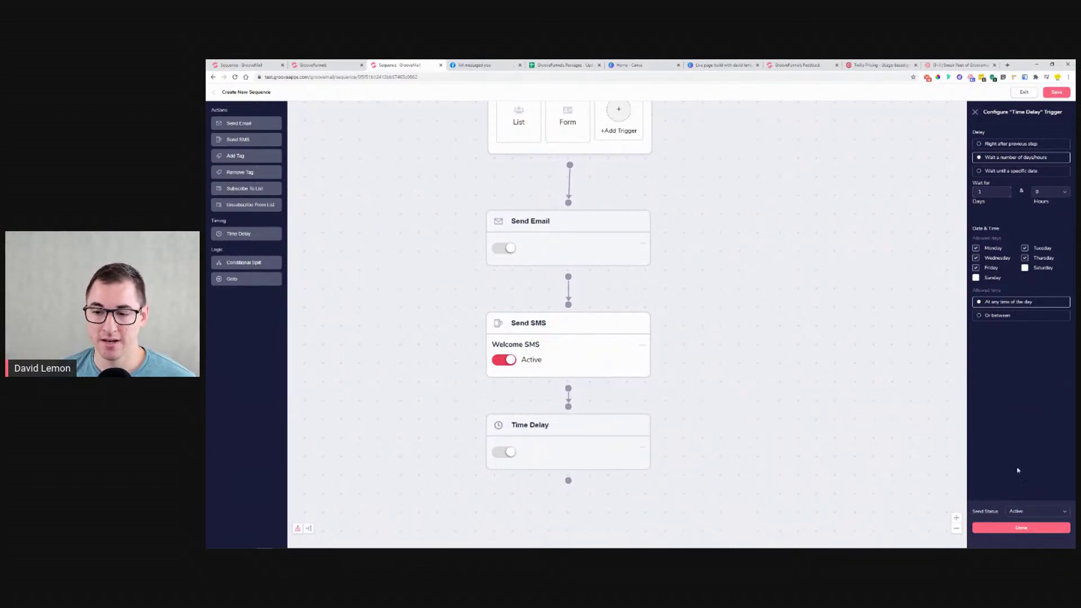
pyautogui.click(988, 527)
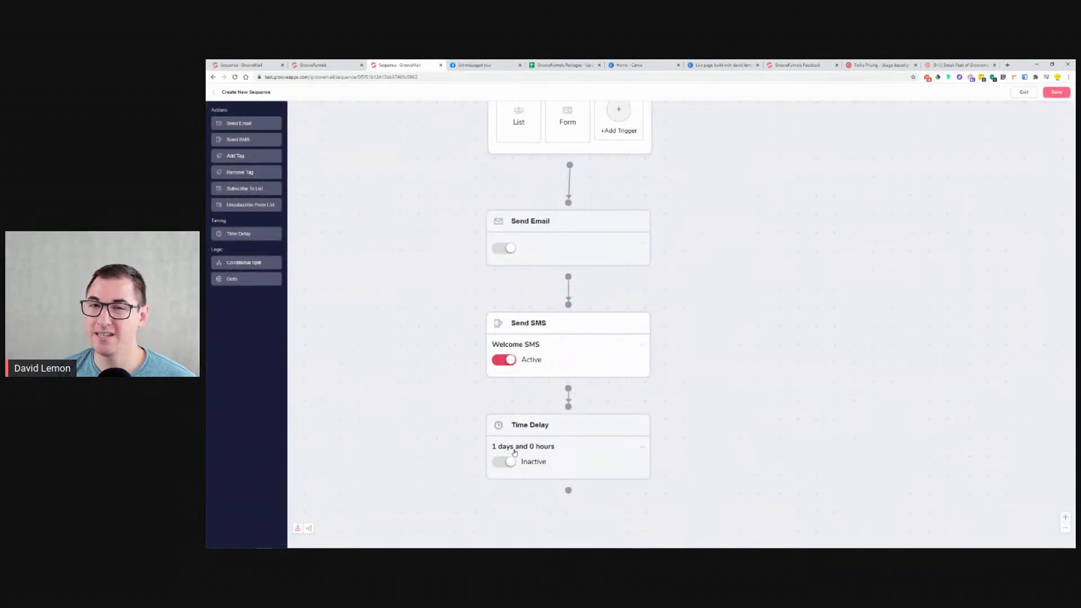
pyautogui.click(505, 465)
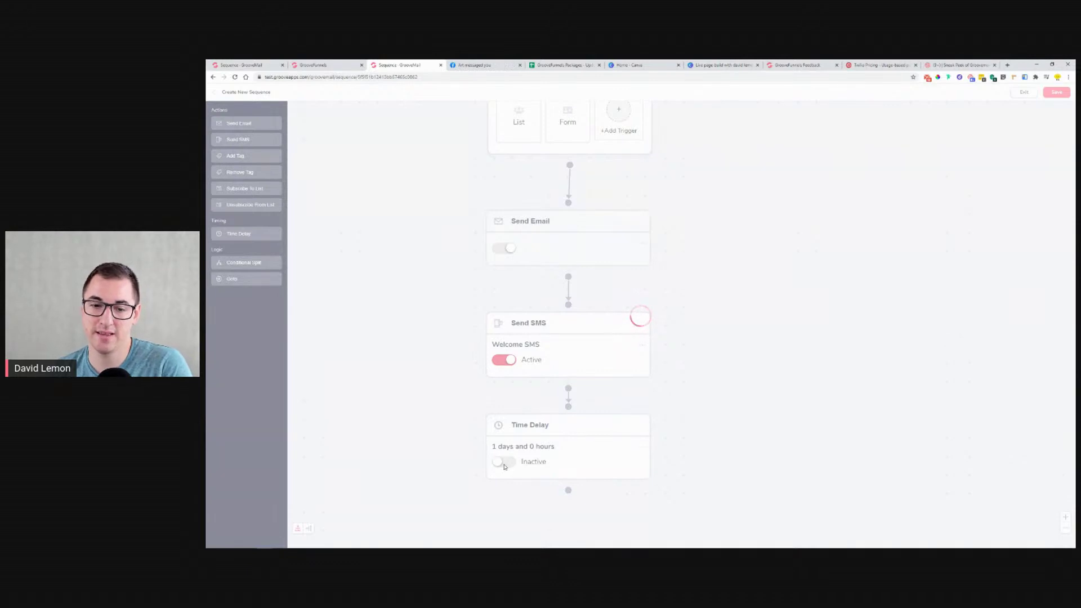
pyautogui.scroll(2, 505, 465)
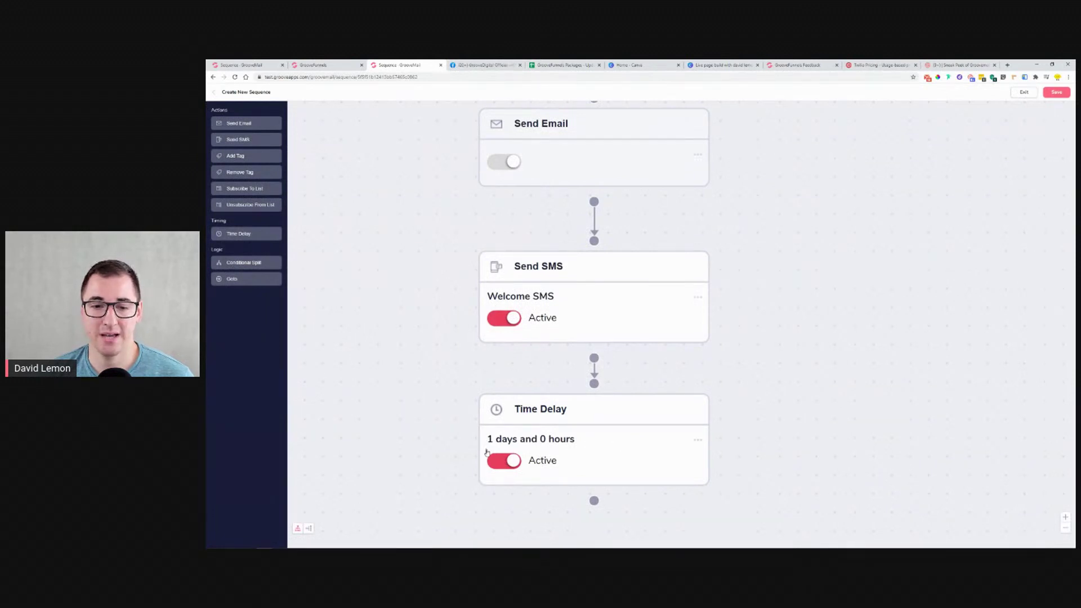
pyautogui.click(1066, 528)
pyautogui.click(1065, 528)
pyautogui.click(1065, 529)
pyautogui.moveTo(943, 462); pyautogui.dragTo(864, 289)
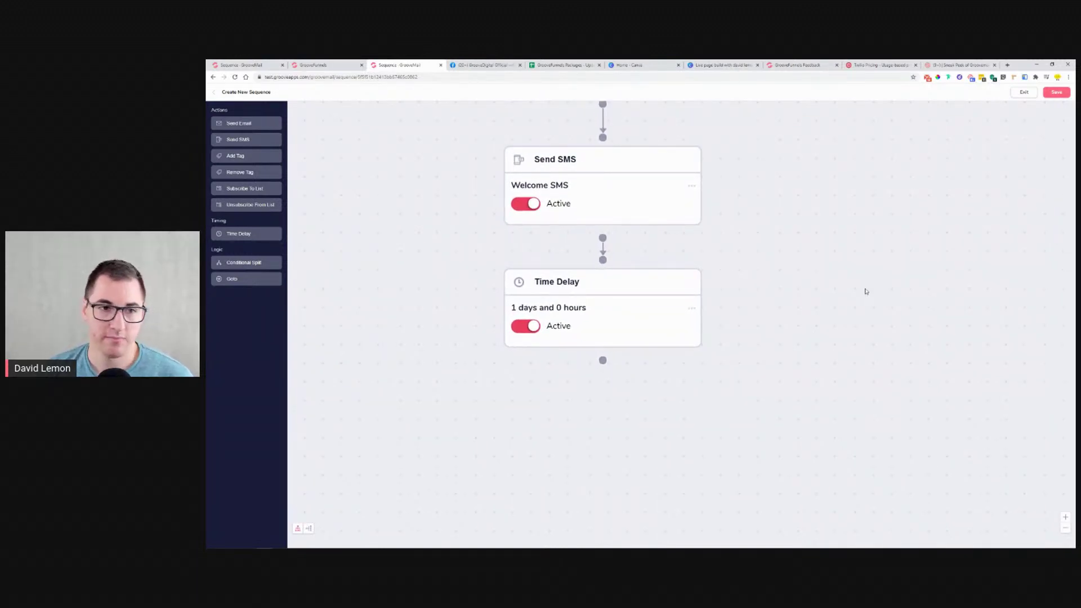
pyautogui.moveTo(470, 214); pyautogui.dragTo(444, 191)
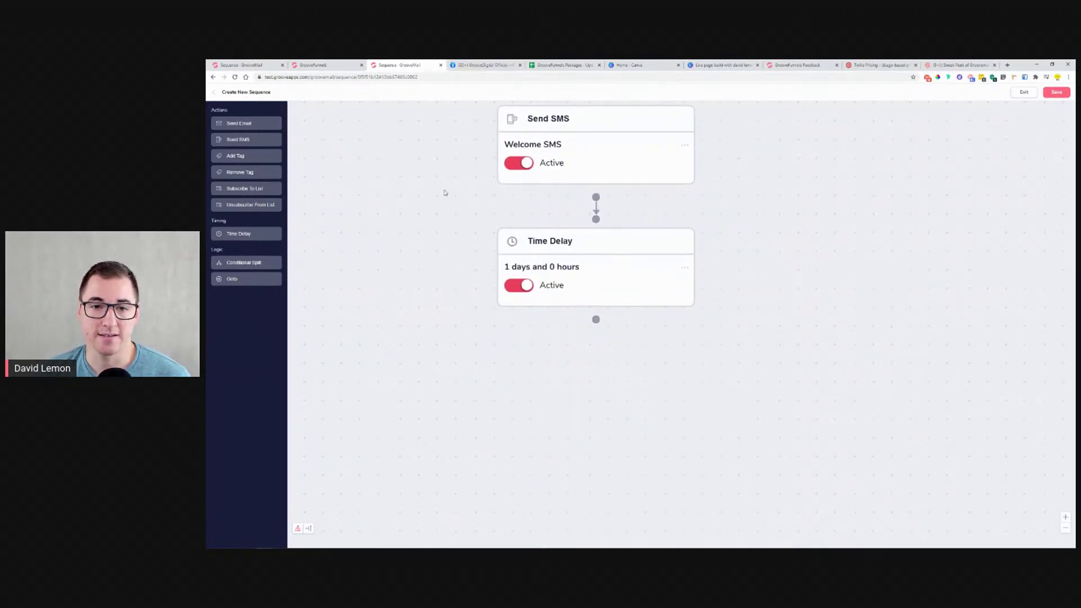
# Append an Add Tag step, leaving its tag unselected, then place Subscribe To List beneath it.
pyautogui.click(252, 156)
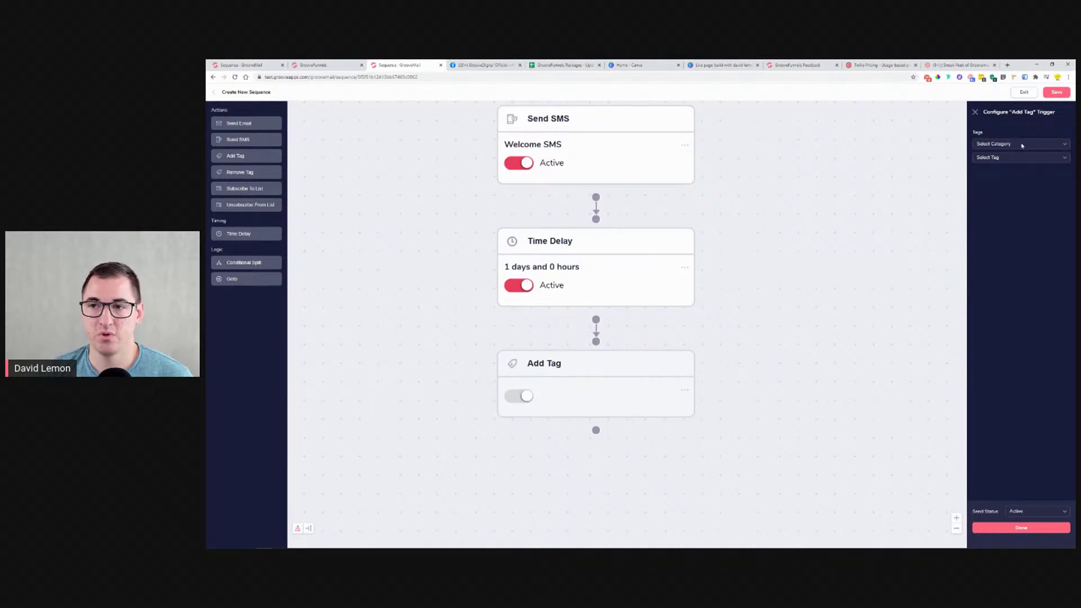
pyautogui.click(1001, 159)
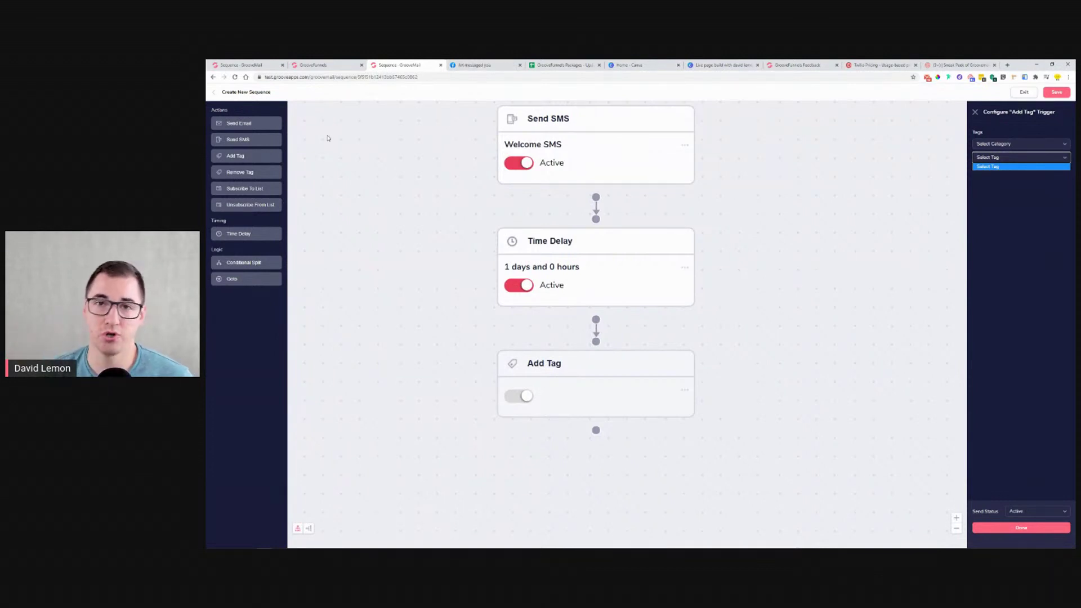
pyautogui.click(1021, 169)
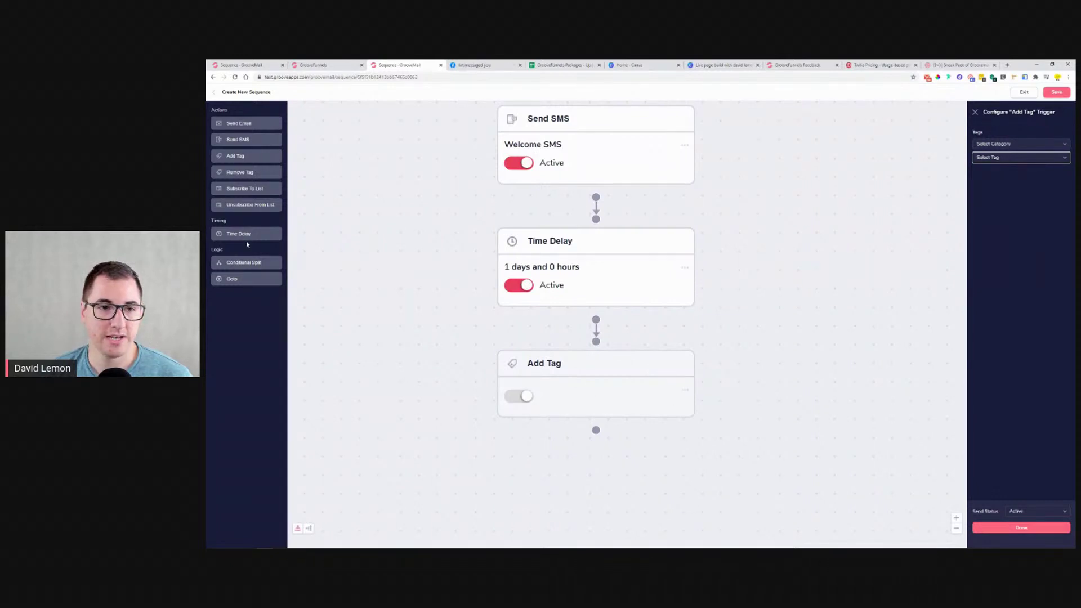
pyautogui.moveTo(244, 189); pyautogui.dragTo(618, 487)
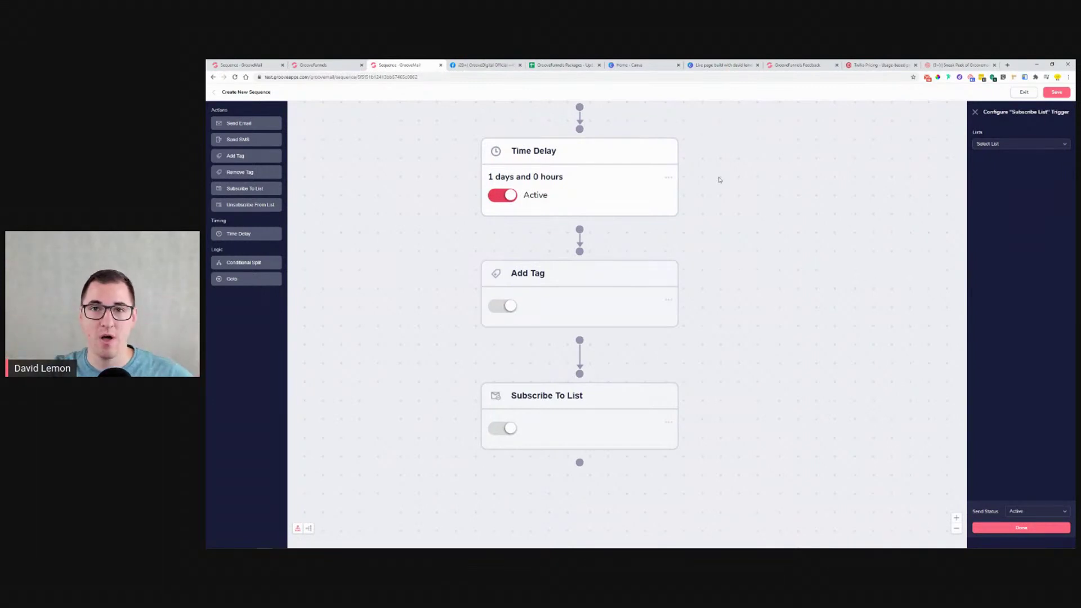
# Point Subscribe To List at LemonTemplates subscribers, activate it, and add a Conditional Split below.
pyautogui.click(504, 429)
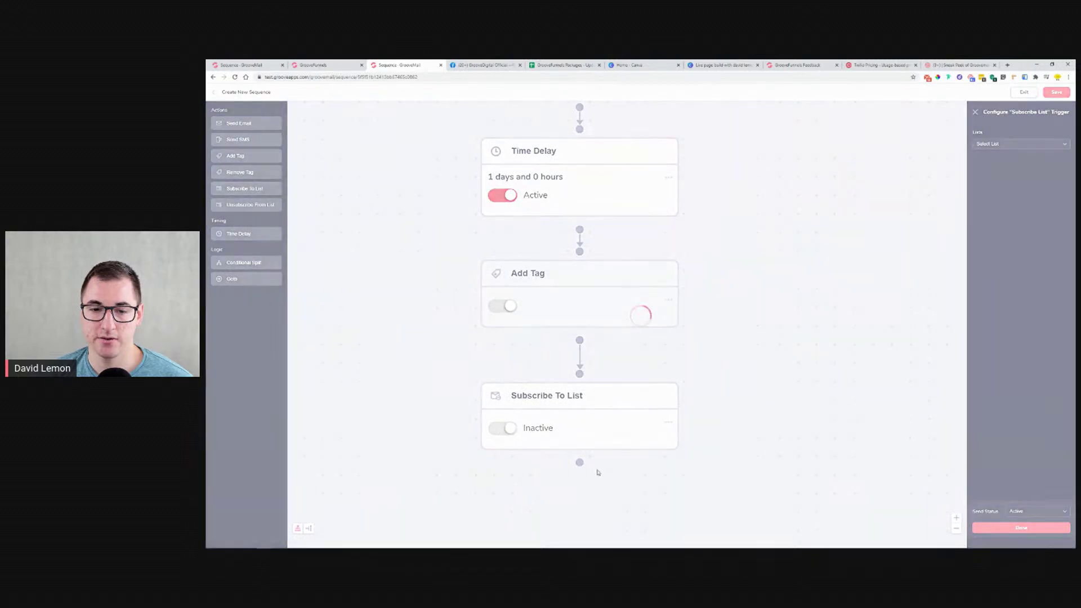
pyautogui.click(996, 145)
pyautogui.click(1008, 167)
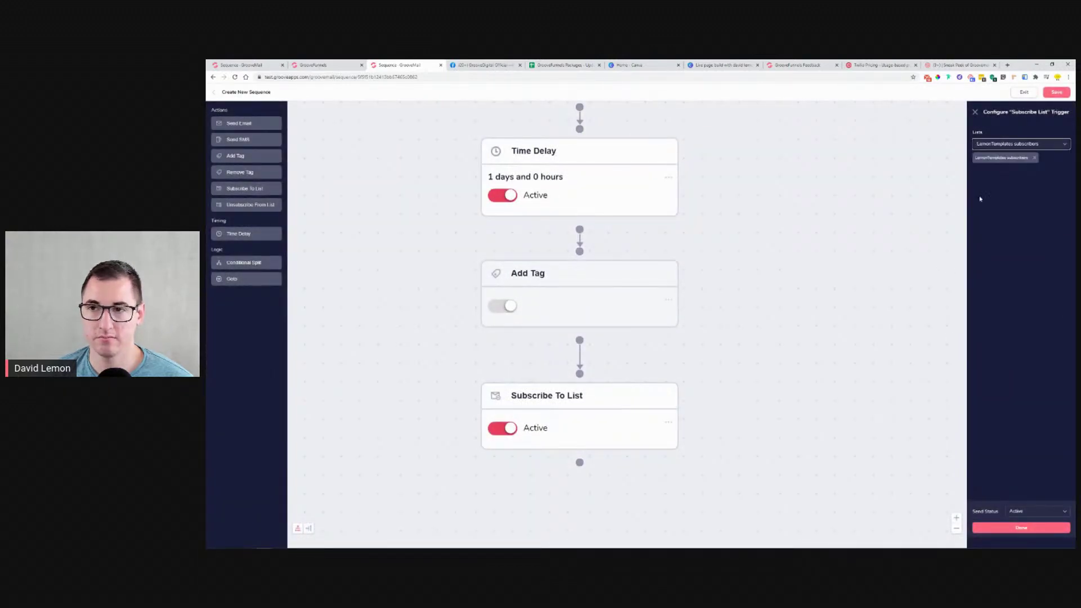
pyautogui.click(1023, 525)
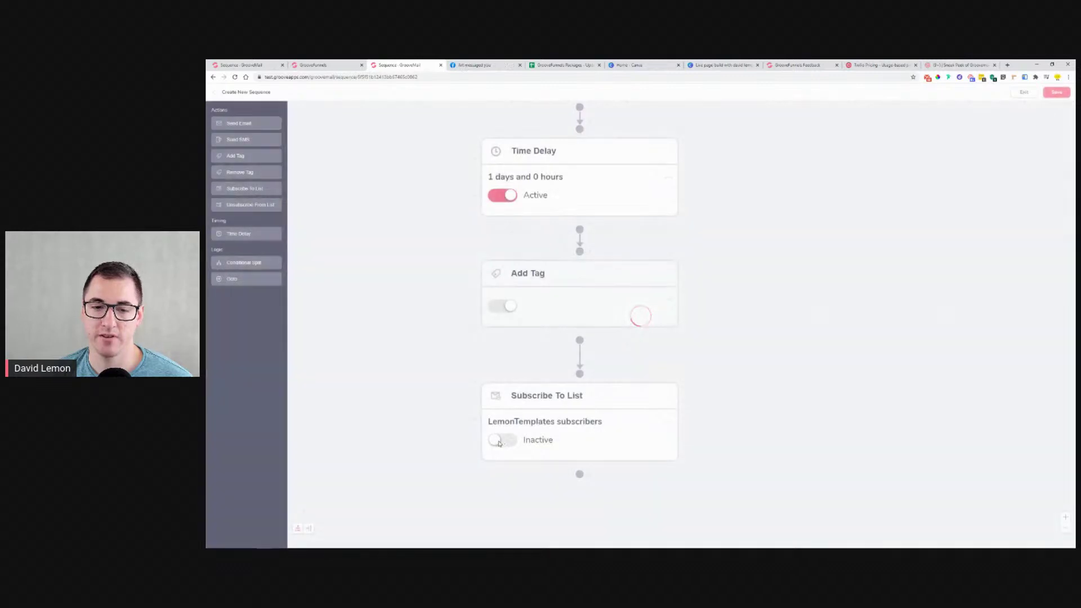
pyautogui.click(507, 443)
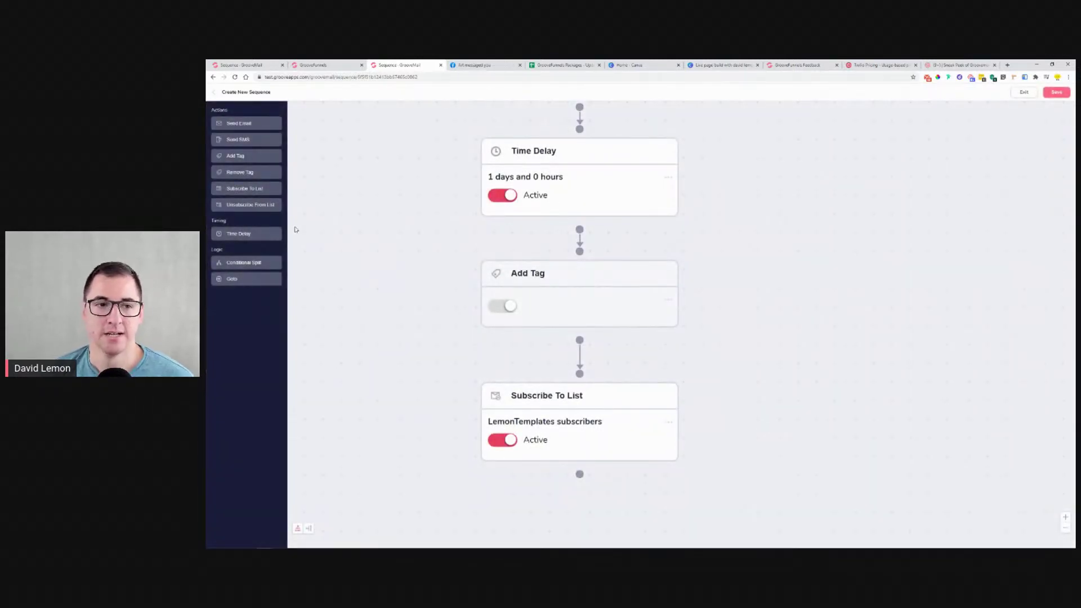
pyautogui.scroll(-3, 395, 269)
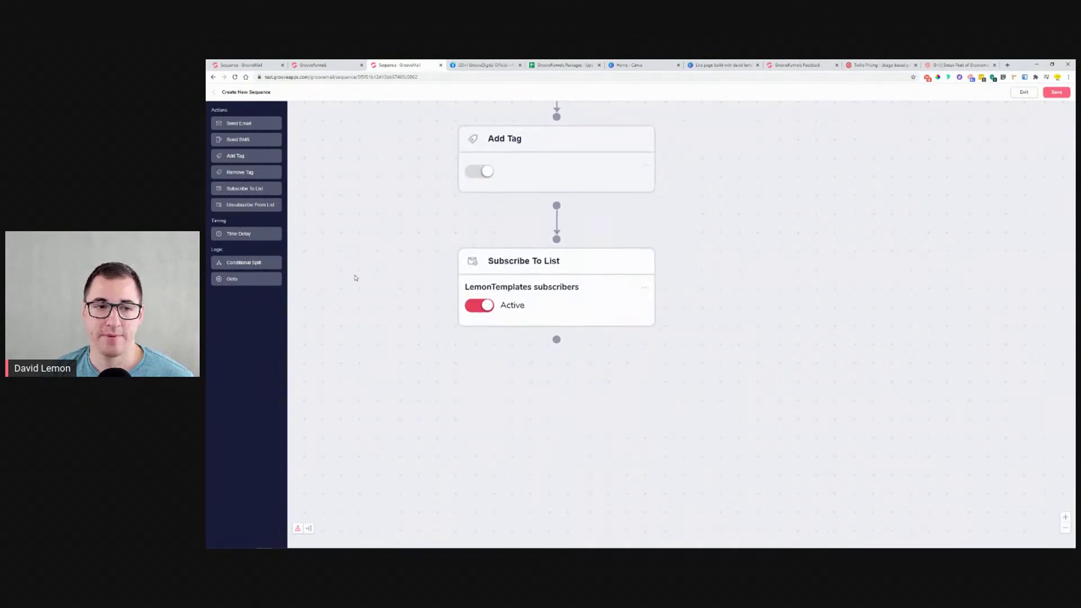
pyautogui.moveTo(236, 272); pyautogui.dragTo(591, 366)
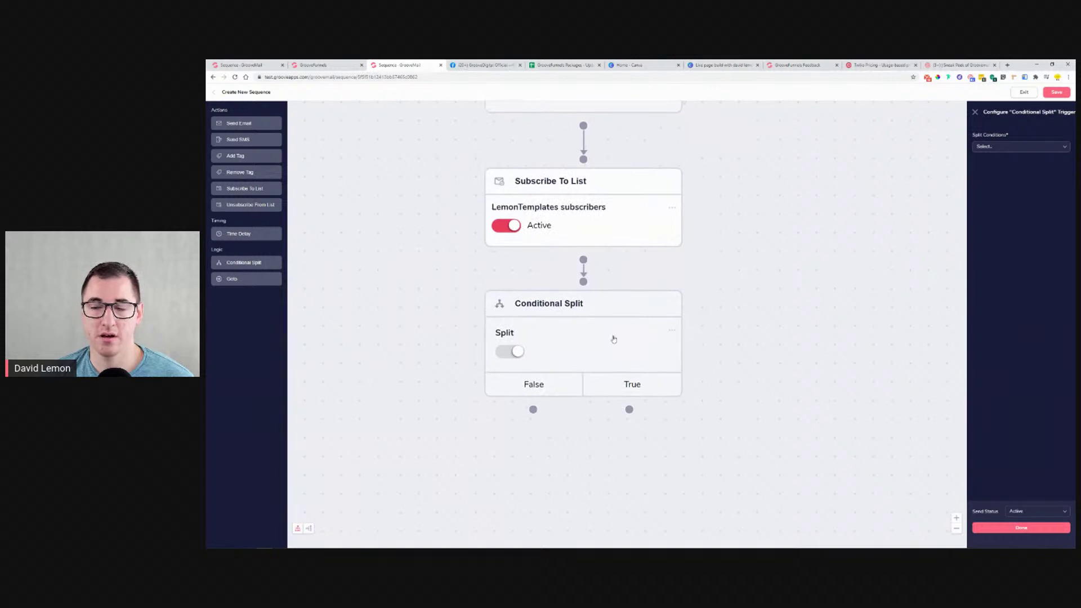
# Set the Conditional Split condition to Has tag with the LemonTemplates tag.
pyautogui.click(980, 147)
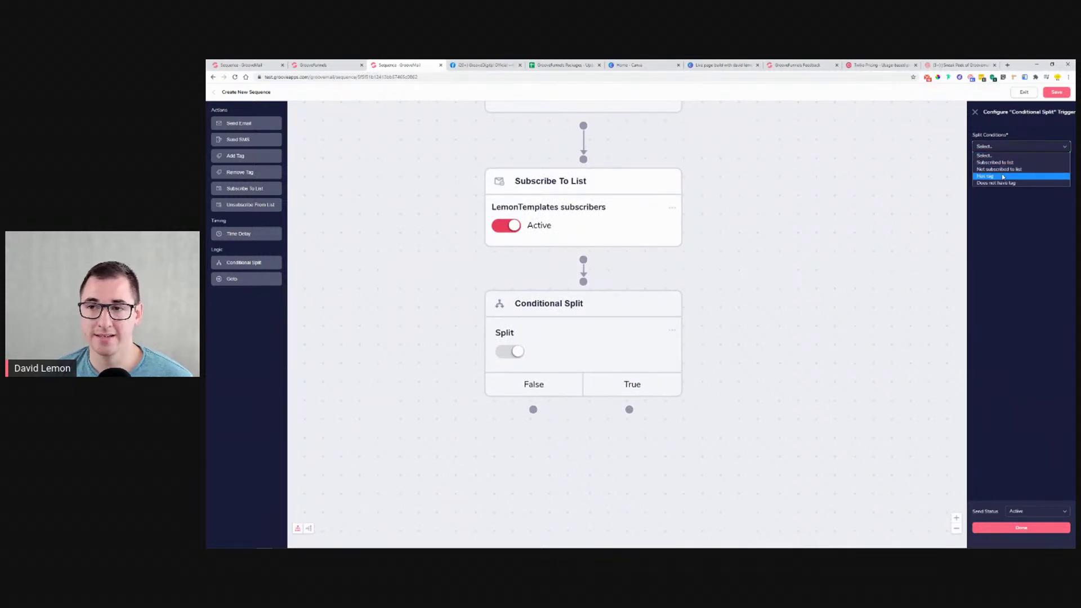
pyautogui.click(1003, 176)
pyautogui.click(1008, 175)
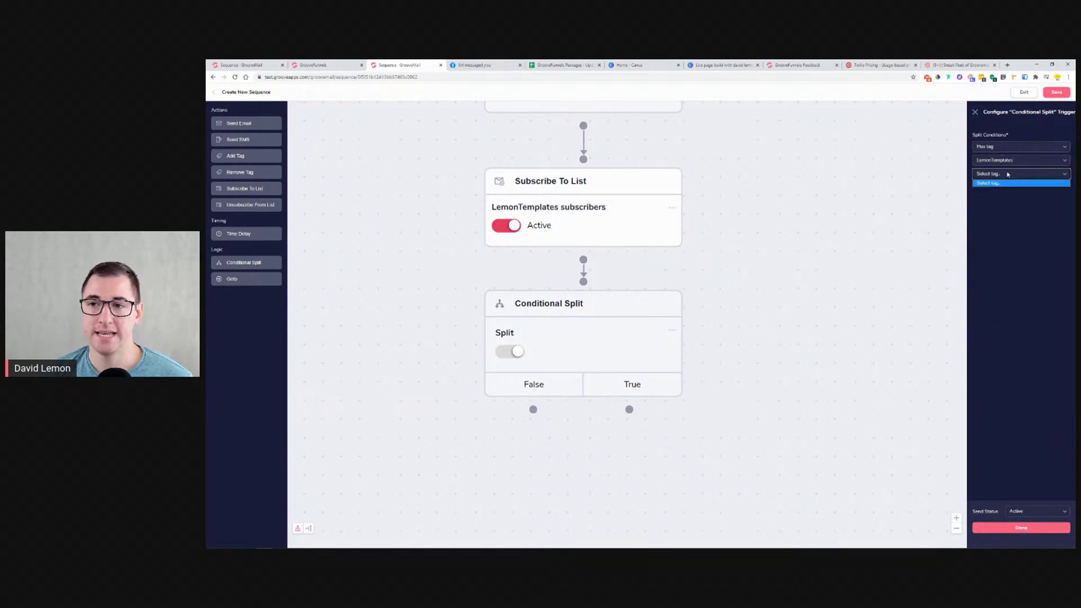
pyautogui.click(1009, 162)
pyautogui.click(1009, 176)
pyautogui.click(1009, 177)
pyautogui.click(1008, 190)
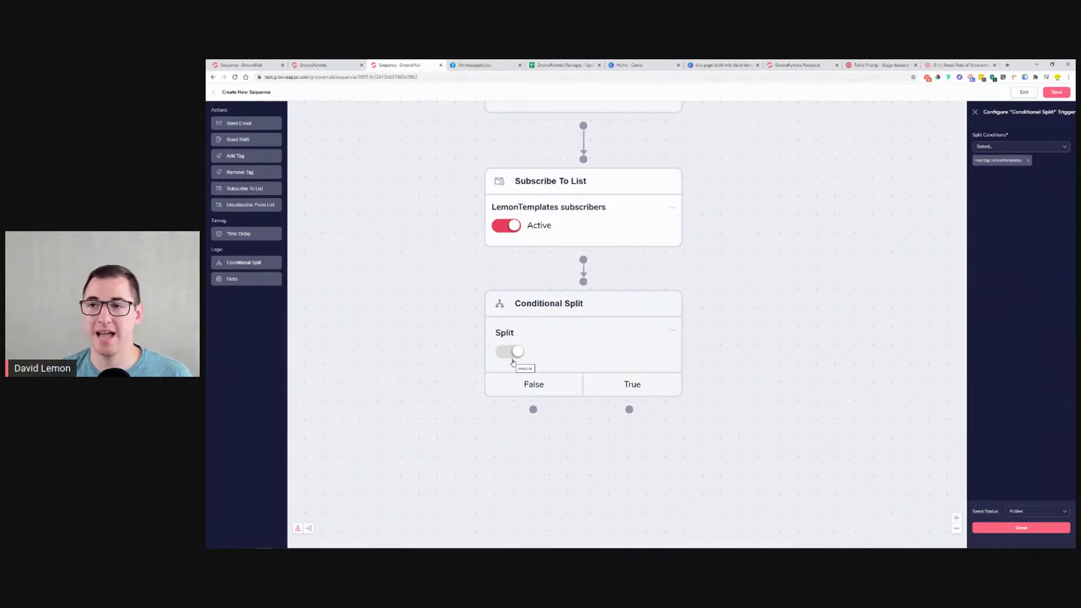
# Recheck the Has tag condition and draw the False branch out to a new step.
pyautogui.click(1021, 148)
pyautogui.click(1015, 174)
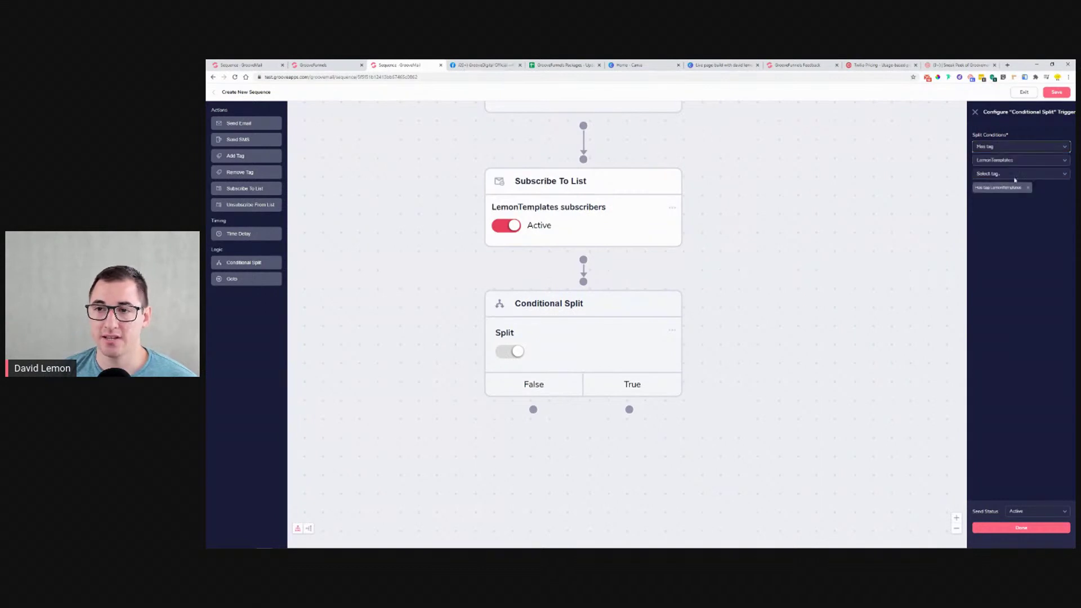
pyautogui.click(1011, 162)
pyautogui.click(1031, 165)
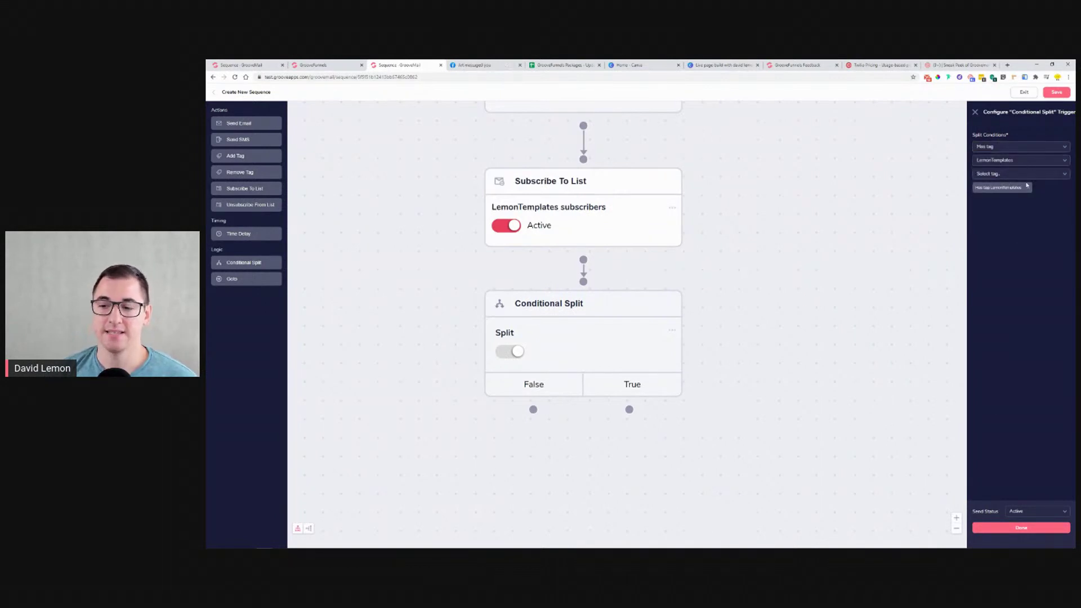
pyautogui.moveTo(532, 411); pyautogui.dragTo(342, 230)
# Add a Send Email step under the False branch and a Send SMS step for True.
pyautogui.click(245, 128)
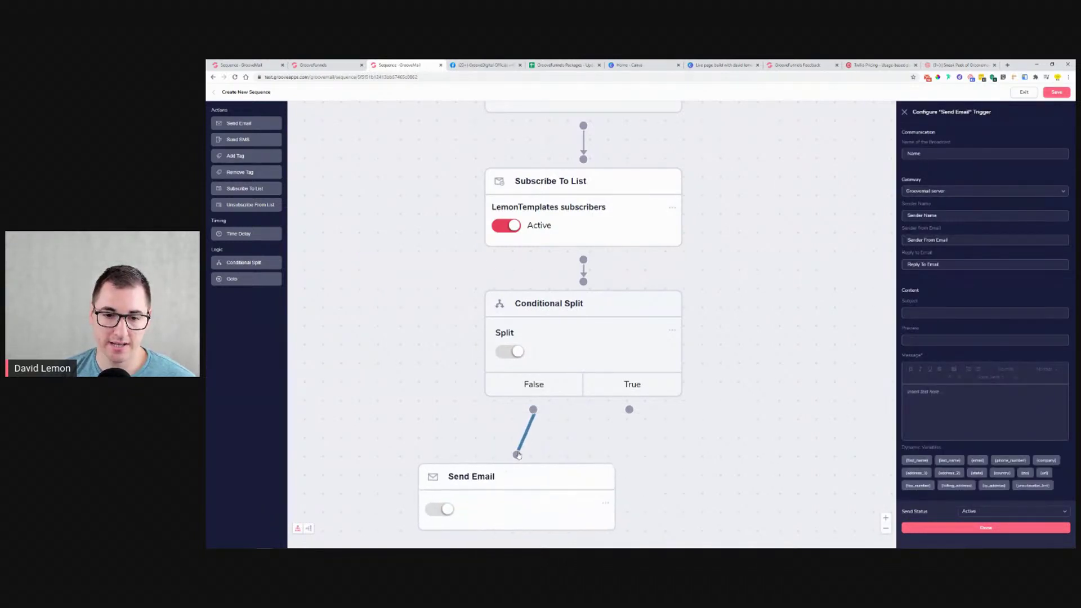
pyautogui.moveTo(550, 482); pyautogui.dragTo(466, 465)
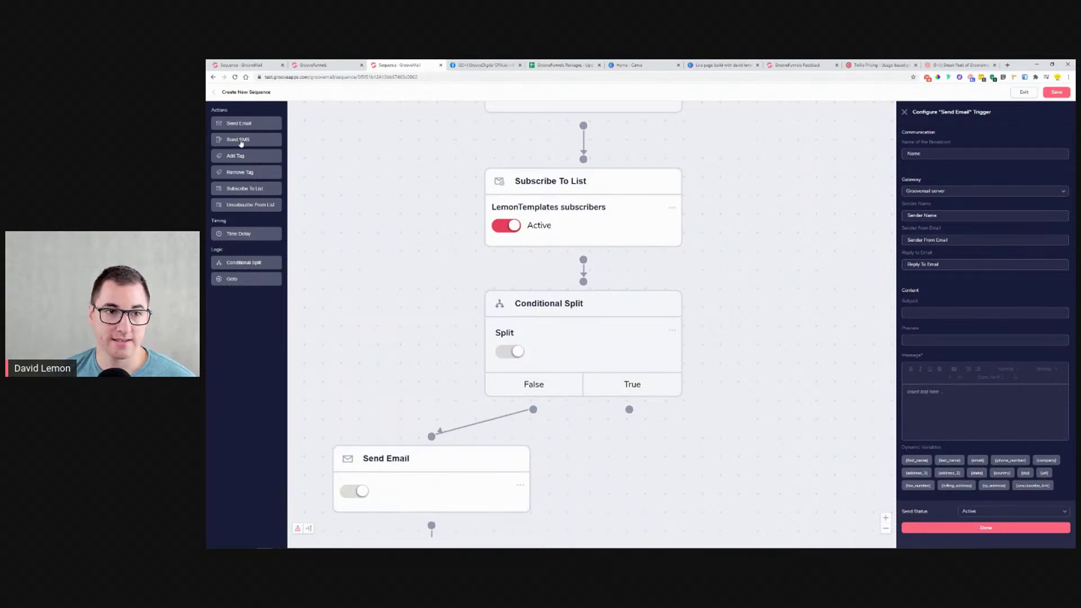
pyautogui.moveTo(235, 140); pyautogui.dragTo(653, 444)
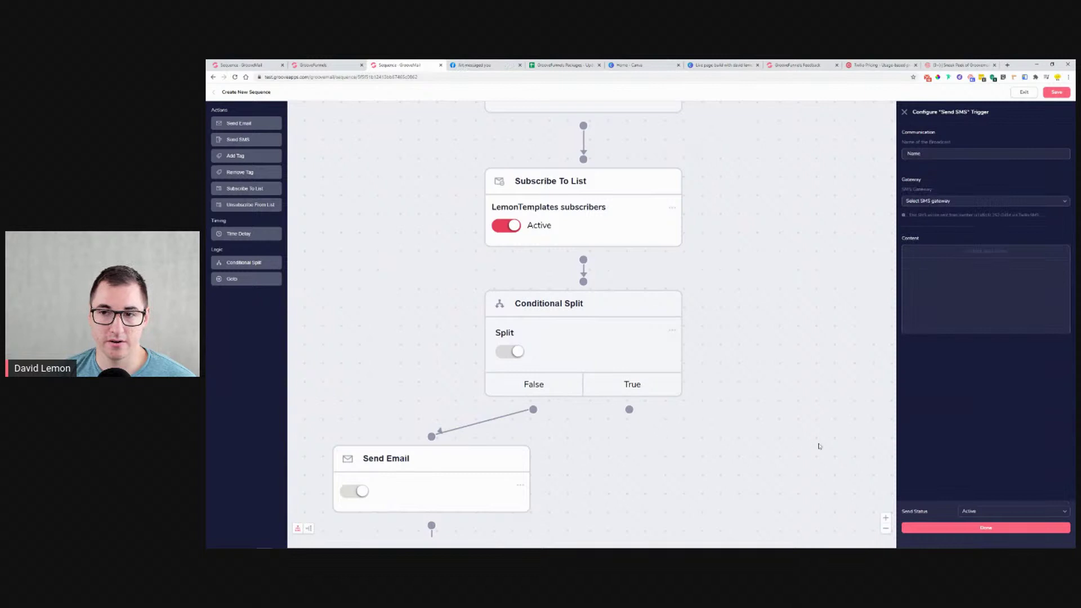
pyautogui.scroll(-2, 817, 394)
pyautogui.moveTo(424, 473); pyautogui.dragTo(719, 423)
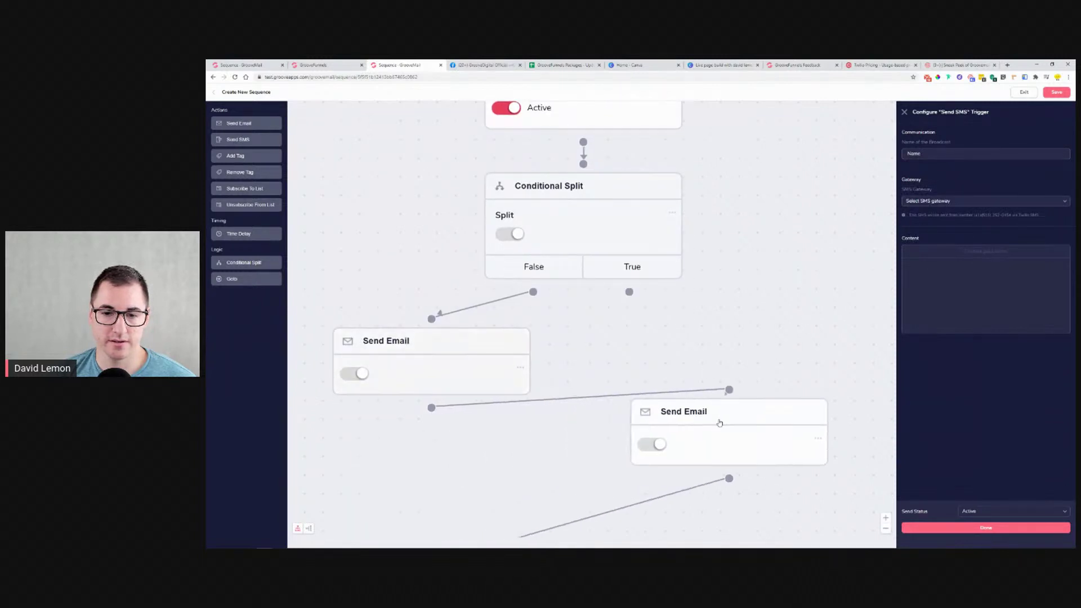
pyautogui.click(817, 439)
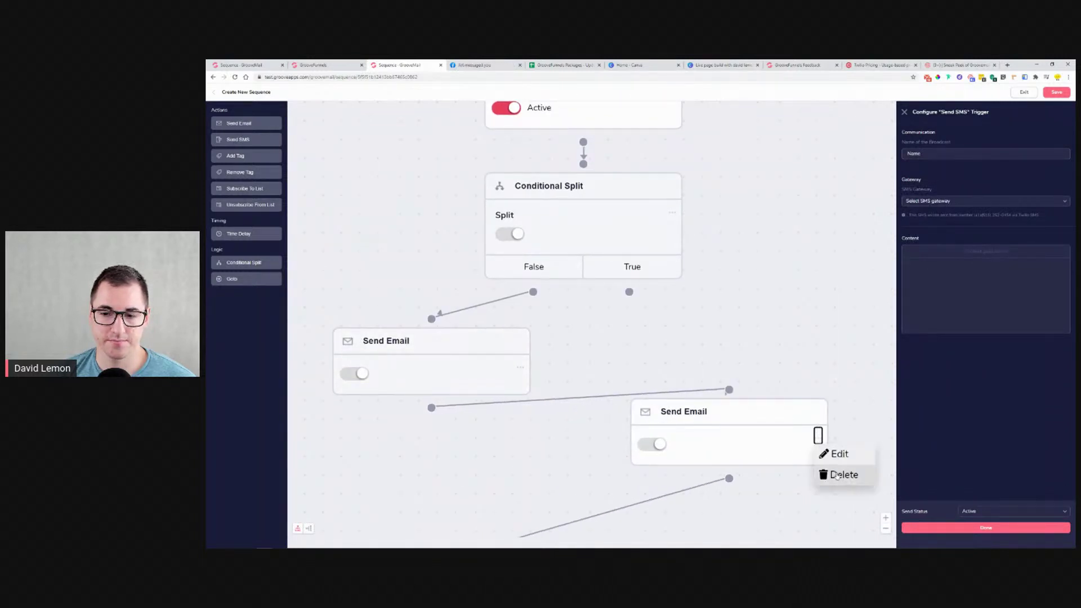
# Delete the extra Send Email step, reposition Send SMS, and connect the True branch to it.
pyautogui.scroll(-3, 634, 450)
pyautogui.moveTo(634, 480); pyautogui.dragTo(631, 325)
pyautogui.moveTo(514, 373); pyautogui.dragTo(722, 352)
pyautogui.moveTo(704, 271); pyautogui.dragTo(580, 311)
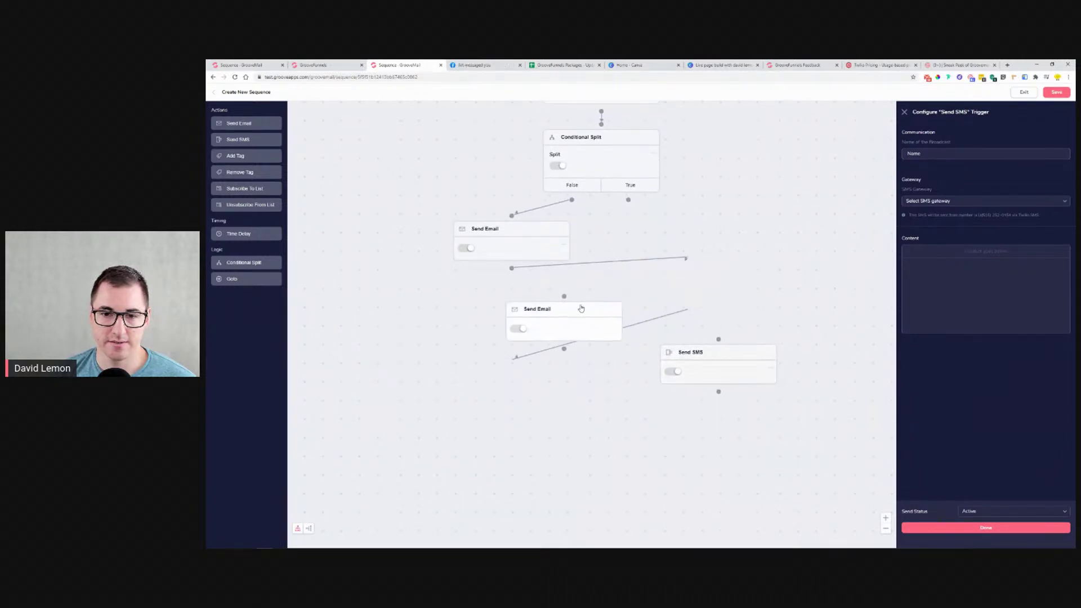
pyautogui.click(617, 330)
pyautogui.click(626, 349)
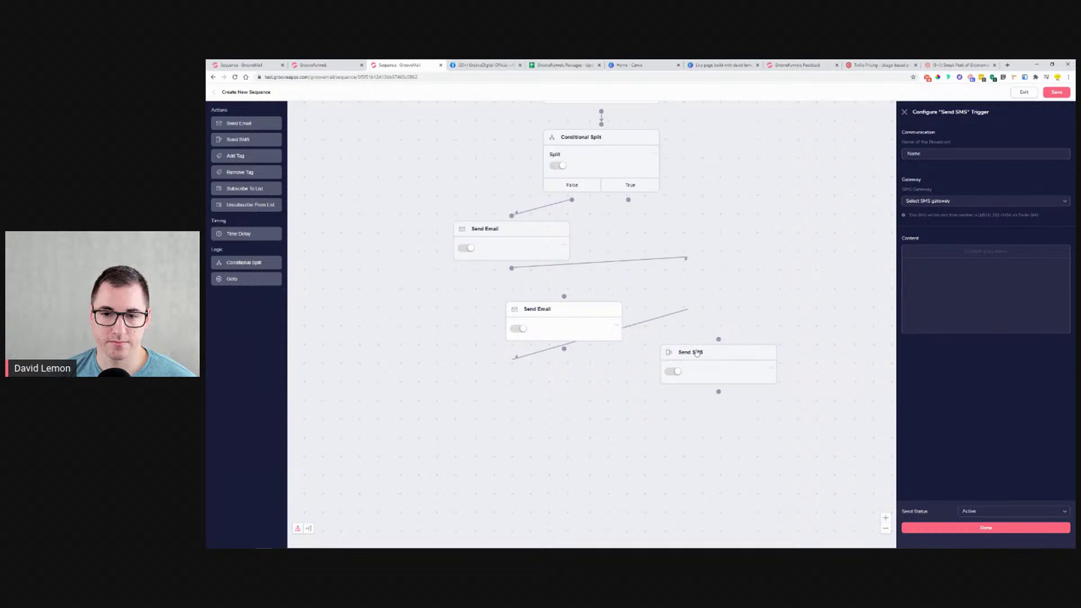
pyautogui.moveTo(724, 358); pyautogui.dragTo(718, 277)
pyautogui.moveTo(628, 199); pyautogui.dragTo(715, 263)
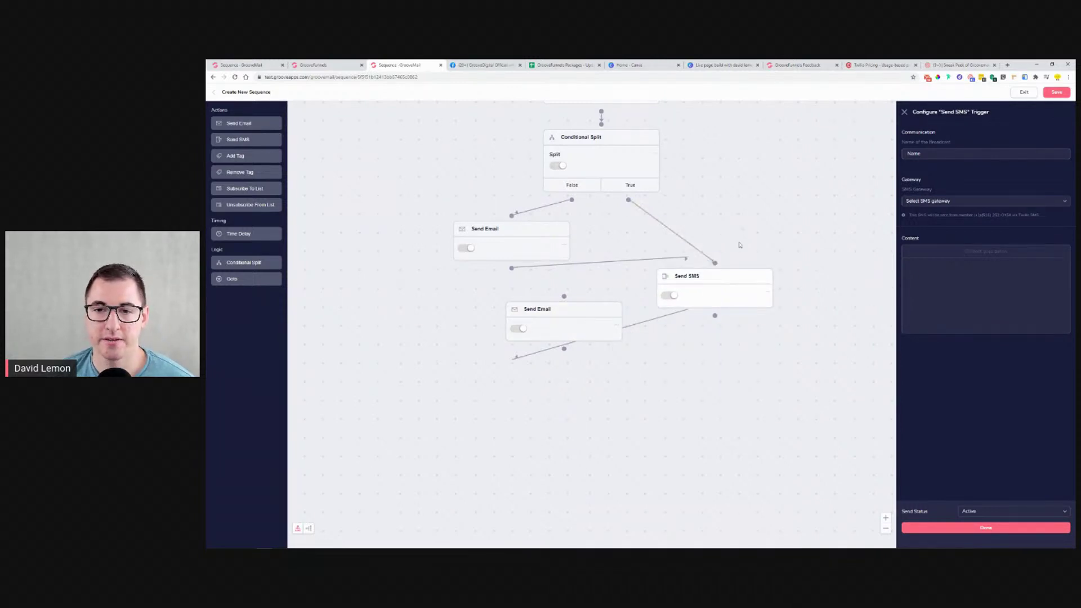
# Save the sequence and reopen New sequence in the editor.
pyautogui.click(1059, 93)
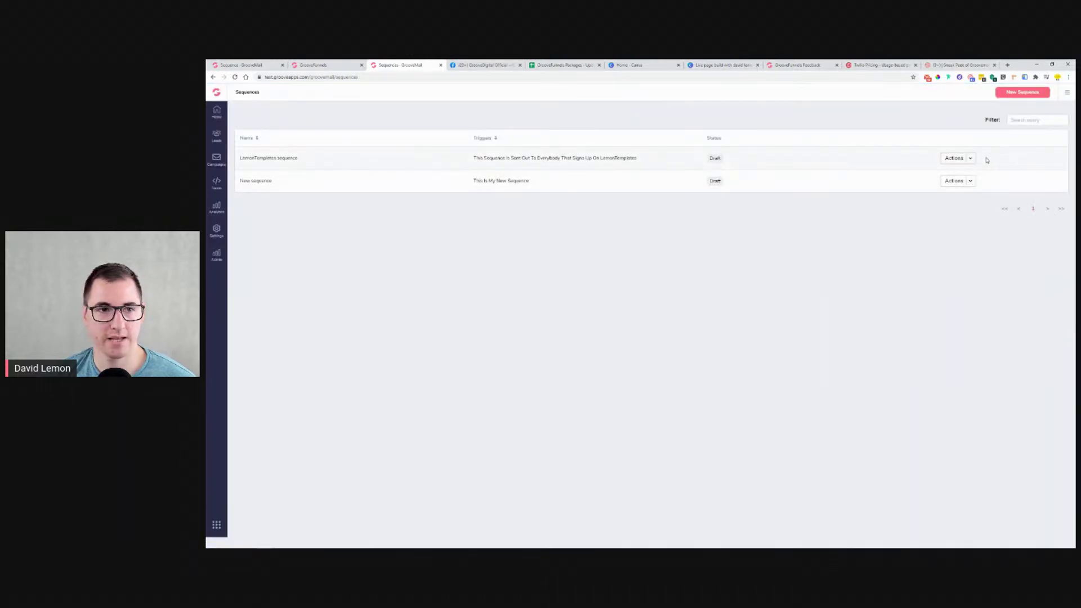
pyautogui.click(965, 181)
pyautogui.click(953, 198)
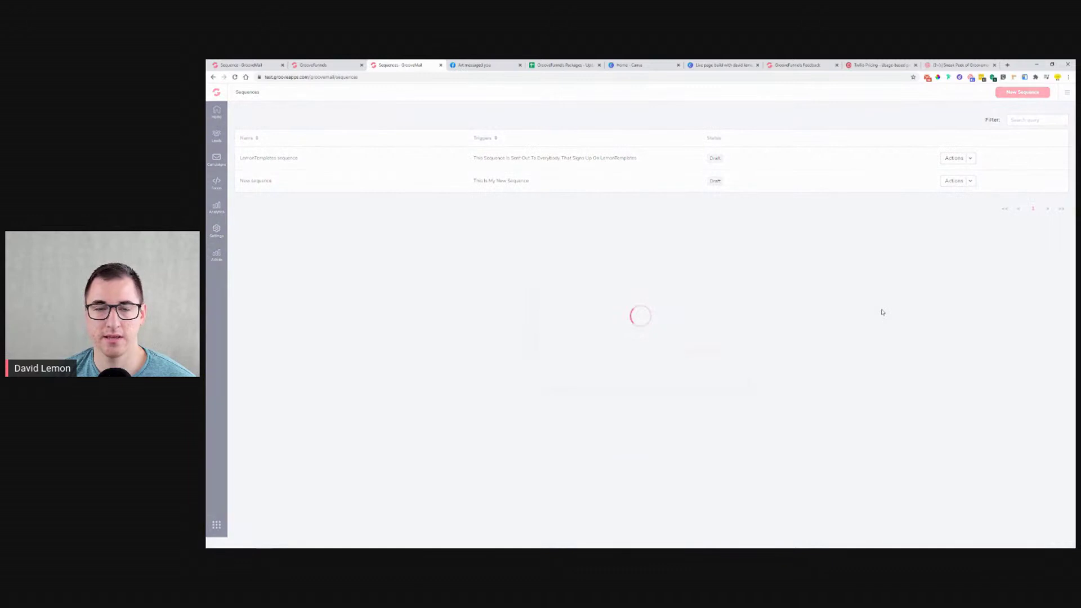
pyautogui.click(707, 350)
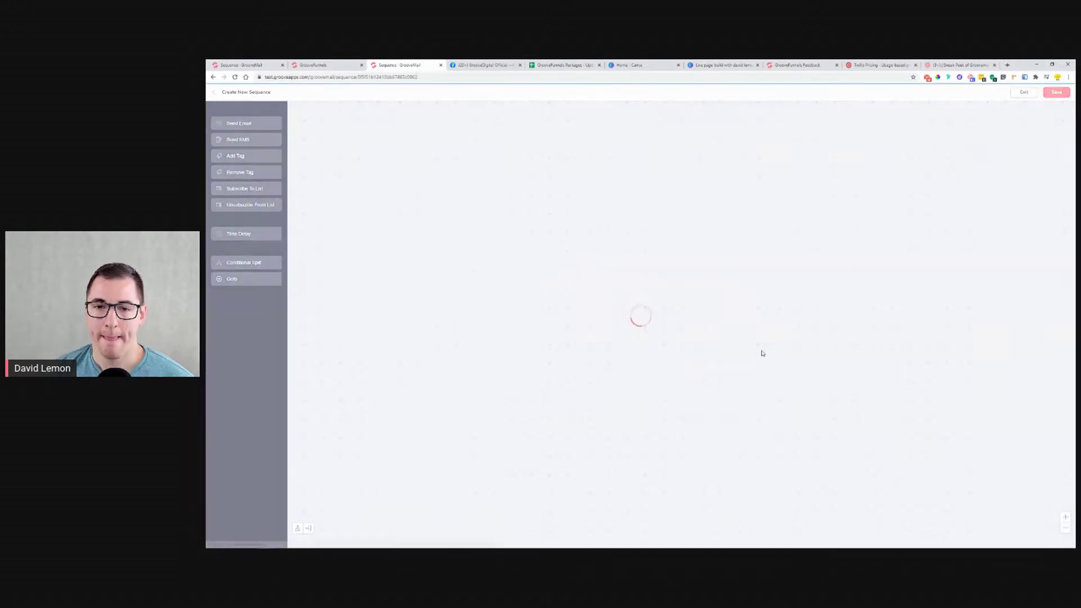
pyautogui.moveTo(677, 363); pyautogui.dragTo(745, 152)
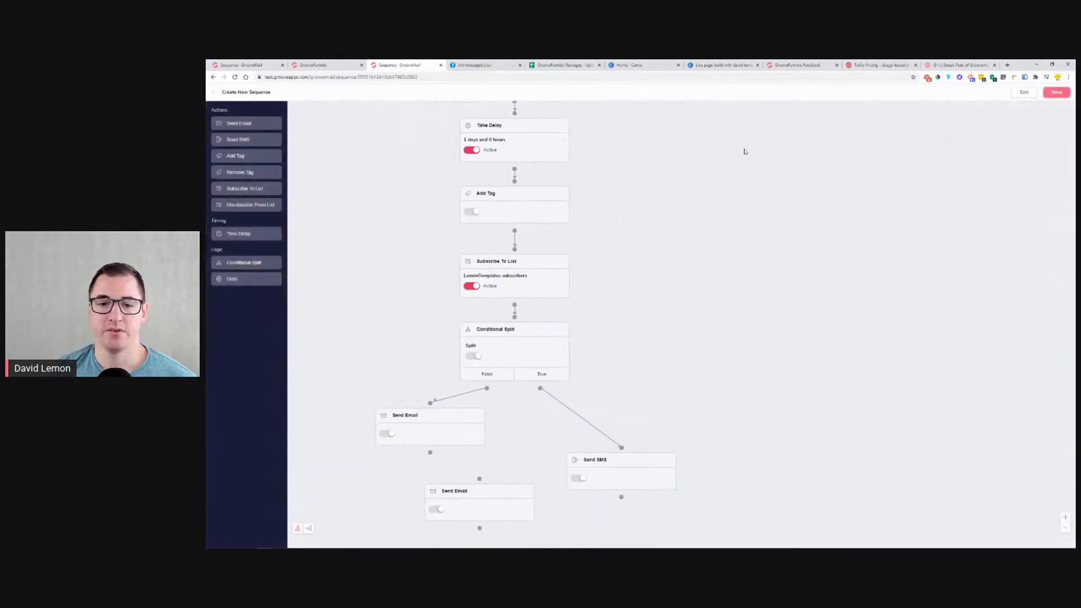
# Shift the Send Email, Send SMS and Time Delay nodes left as one column beside Add Tag.
pyautogui.scroll(-5, 689, 276)
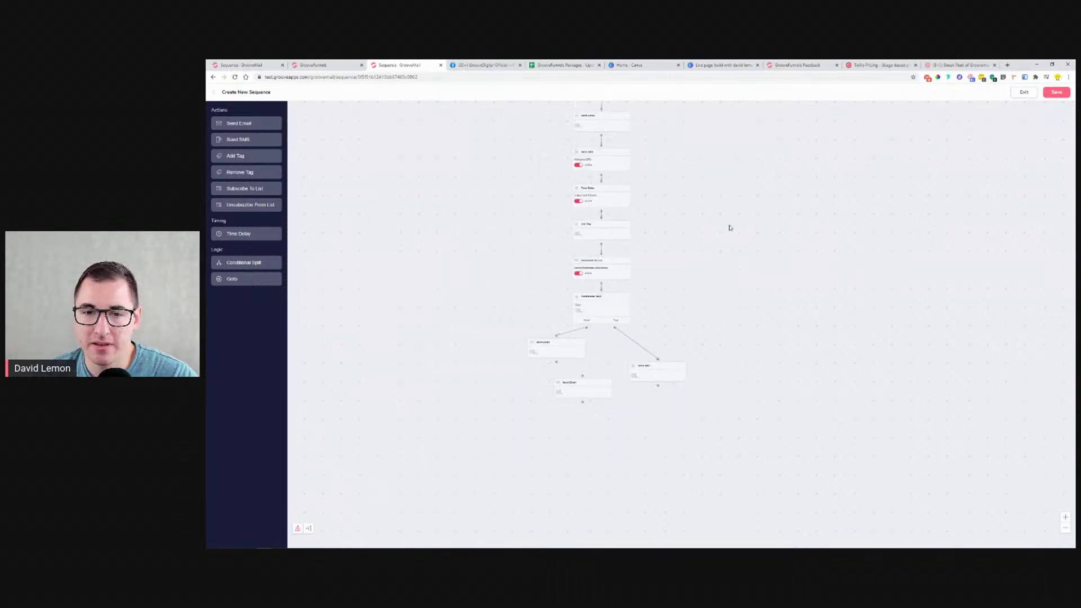
pyautogui.moveTo(761, 214); pyautogui.dragTo(763, 272)
pyautogui.scroll(1, 763, 273)
pyautogui.scroll(1, 763, 273)
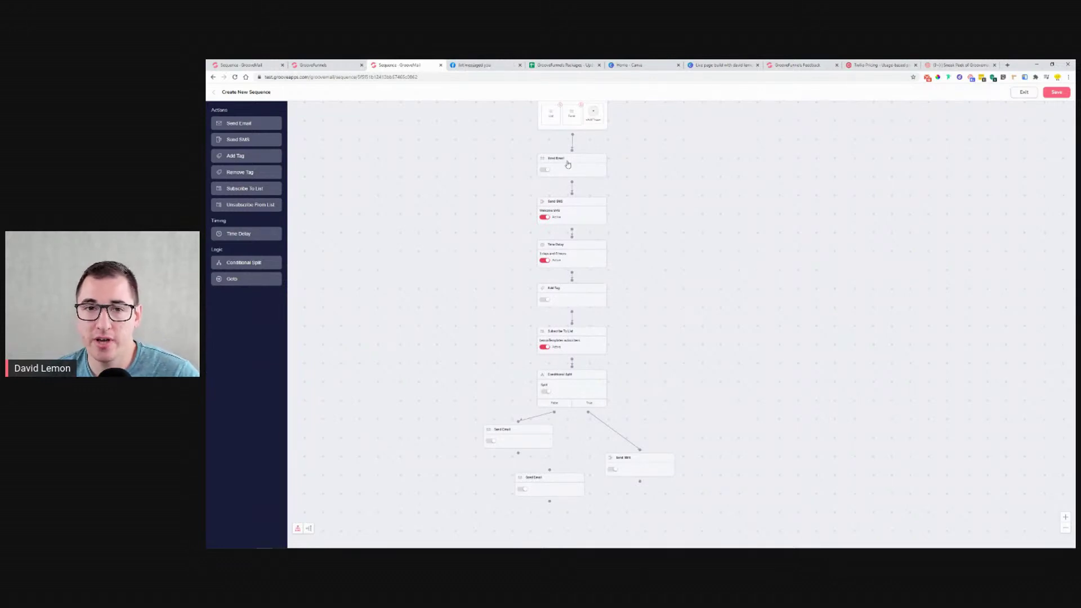
pyautogui.moveTo(567, 165); pyautogui.dragTo(443, 154)
pyautogui.moveTo(578, 208)
pyautogui.mouseDown()
pyautogui.moveTo(449, 199)
pyautogui.moveTo(583, 205)
pyautogui.mouseUp()
pyautogui.moveTo(449, 155); pyautogui.dragTo(576, 162)
pyautogui.moveTo(591, 201); pyautogui.dragTo(586, 203)
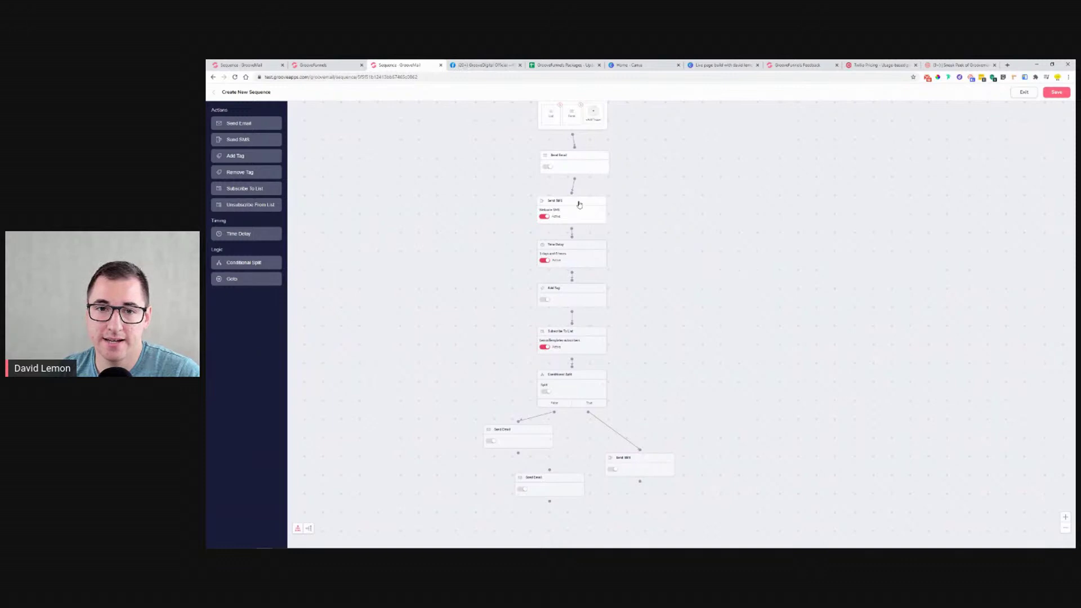
pyautogui.moveTo(572, 204)
pyautogui.mouseDown()
pyautogui.moveTo(545, 204)
pyautogui.moveTo(574, 206)
pyautogui.mouseUp()
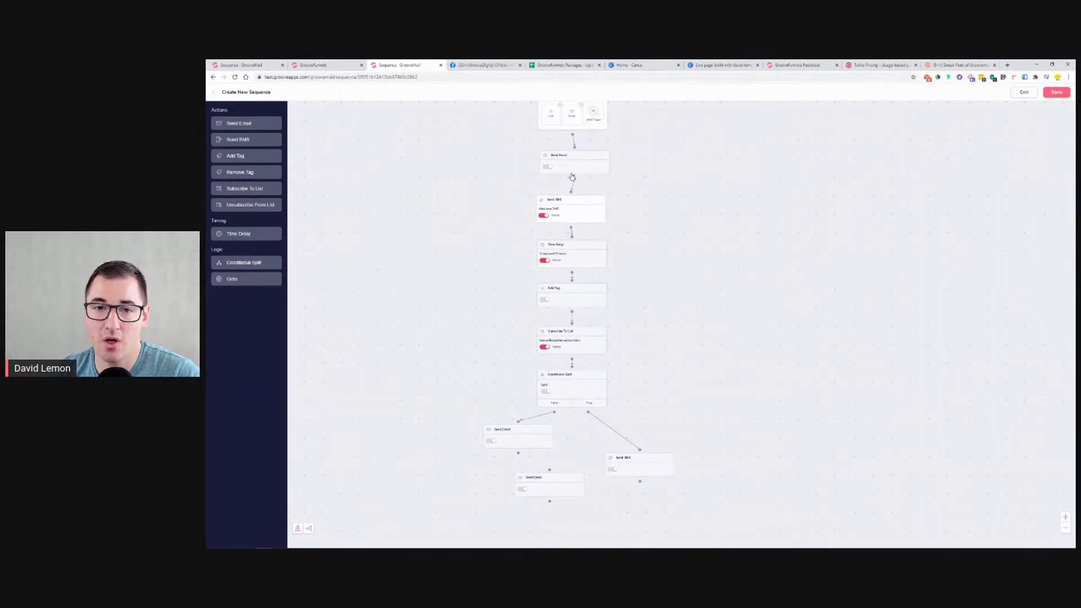
pyautogui.moveTo(578, 200); pyautogui.dragTo(405, 194)
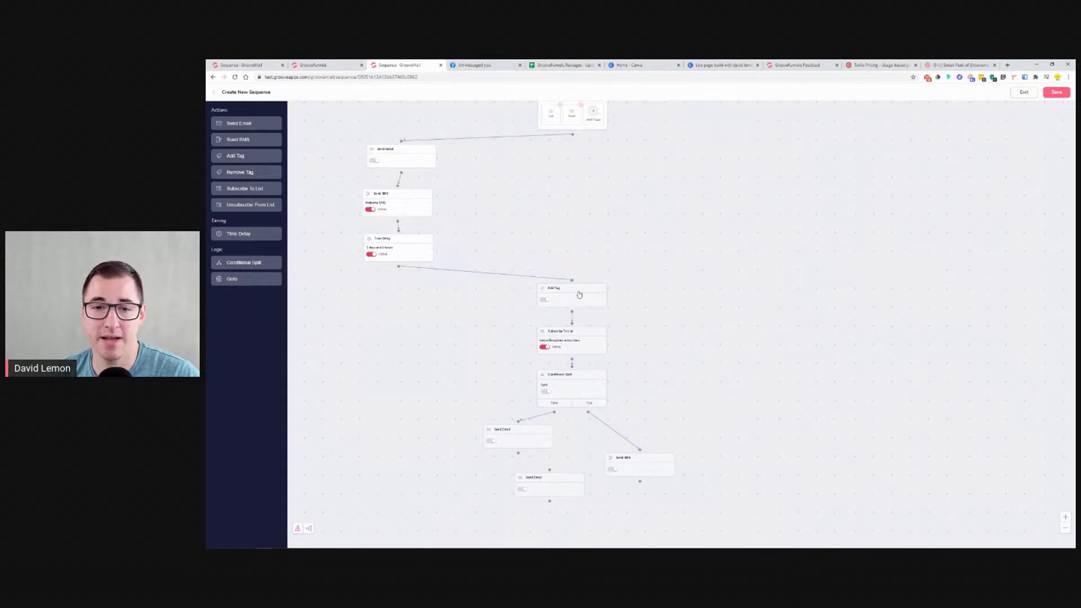
pyautogui.moveTo(553, 490); pyautogui.dragTo(552, 490)
pyautogui.moveTo(587, 294); pyautogui.dragTo(736, 309)
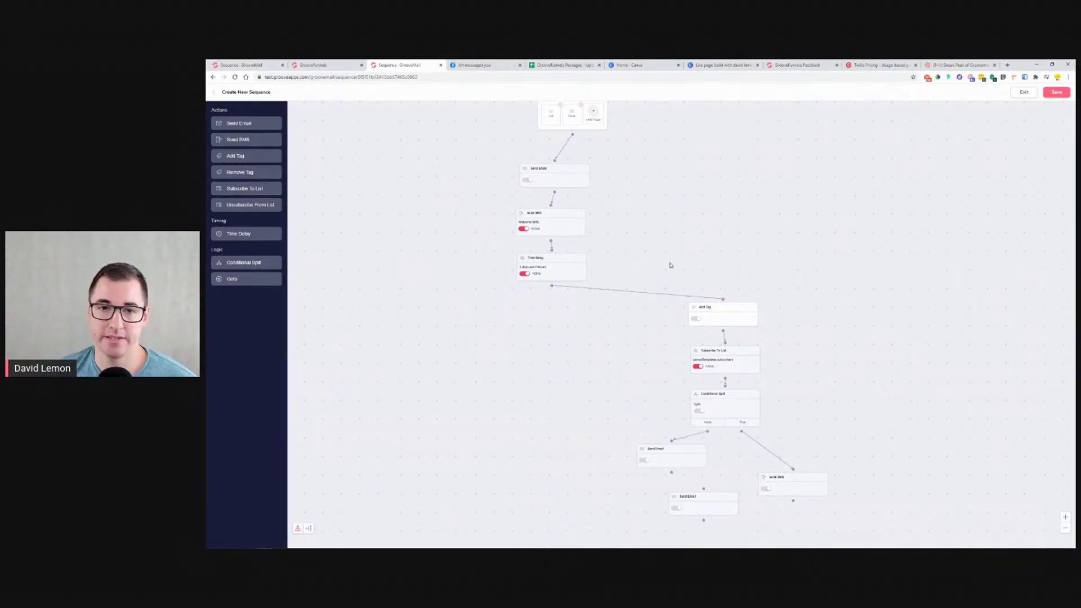
# Add a Goto step after the True-branch Send SMS, leaving its target step unselected.
pyautogui.click(244, 280)
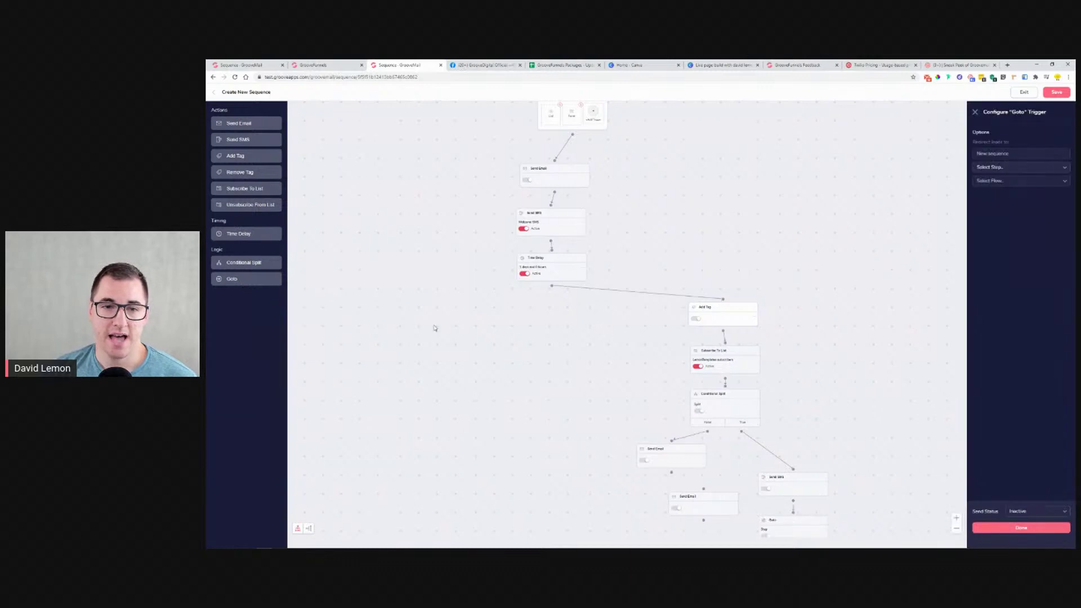
pyautogui.click(1011, 168)
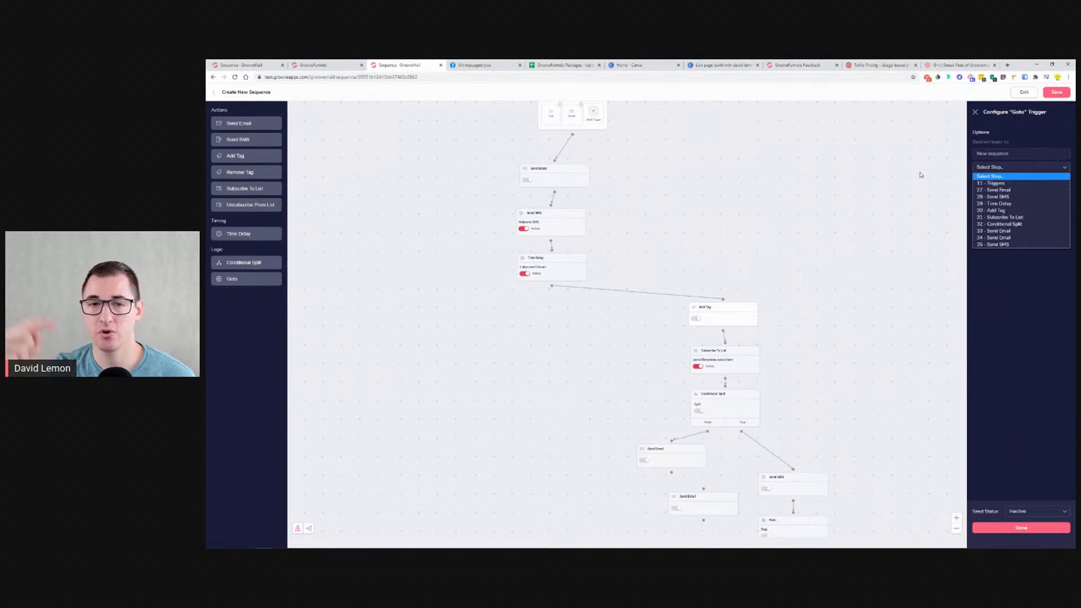
pyautogui.click(589, 189)
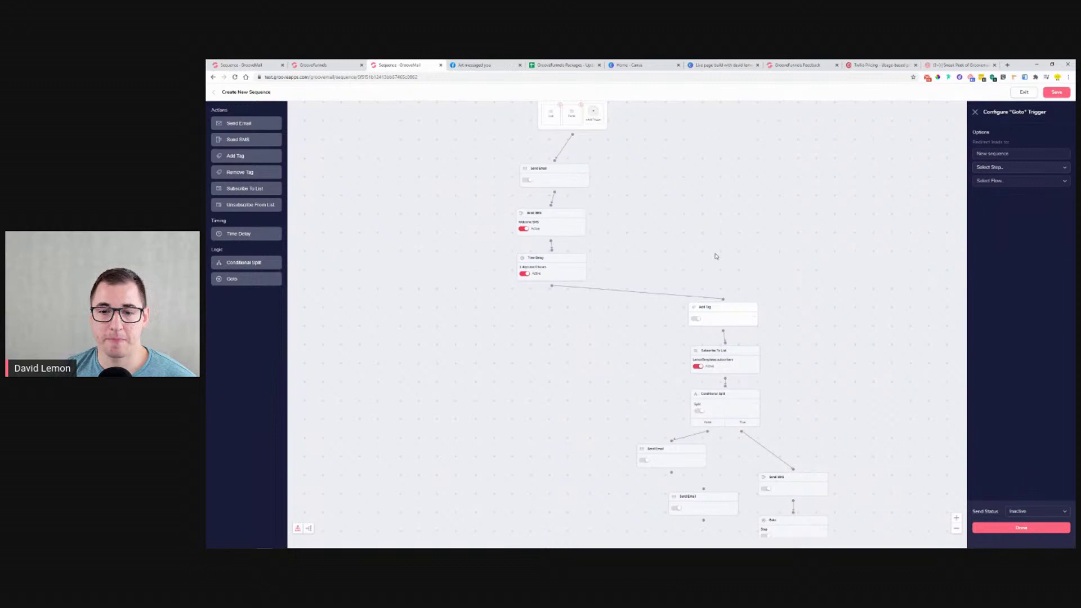
# Move the Conditional Split up beside Subscribe To List and zoom in on the trigger.
pyautogui.moveTo(715, 256); pyautogui.dragTo(670, 193)
pyautogui.moveTo(696, 338); pyautogui.dragTo(601, 275)
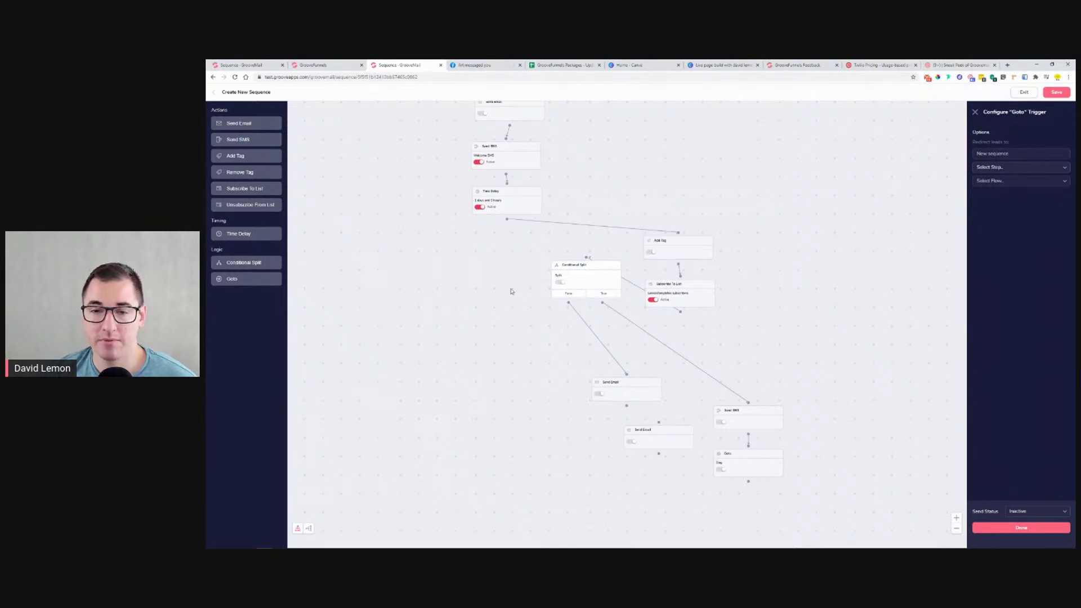
pyautogui.click(997, 167)
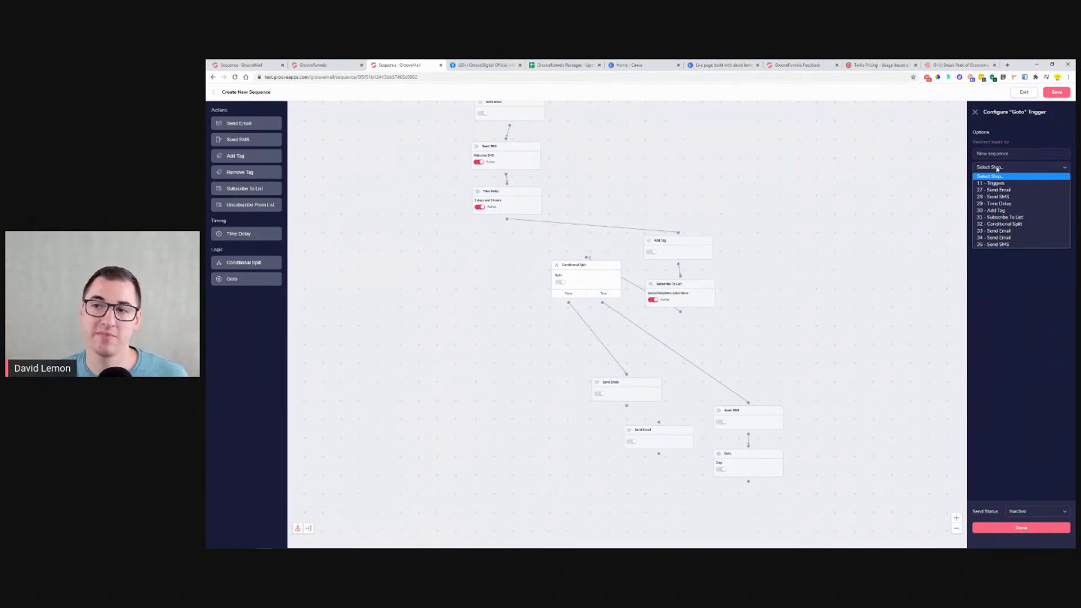
pyautogui.click(997, 168)
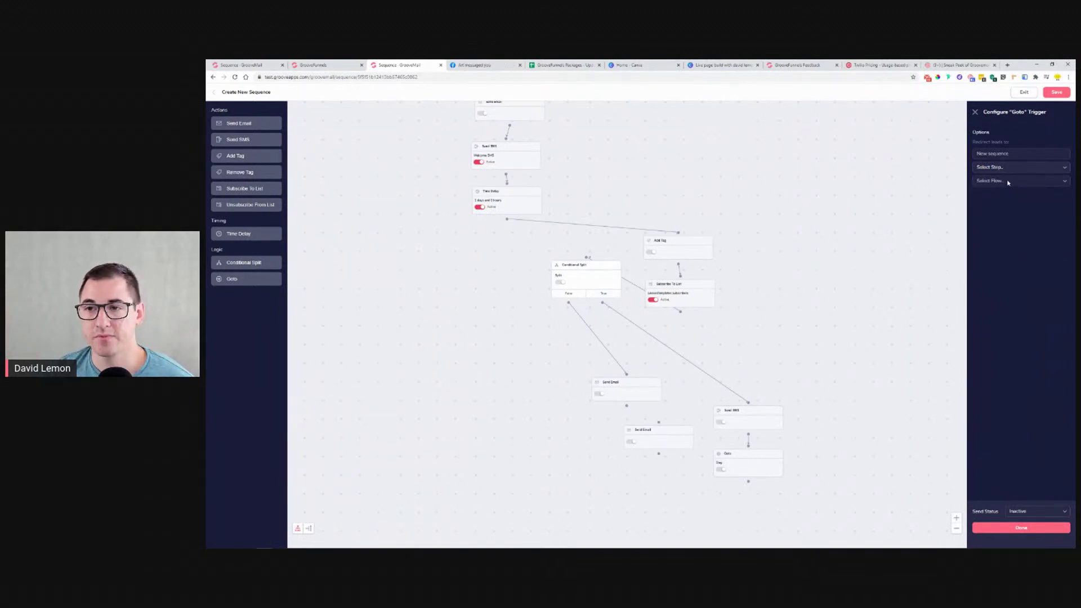
pyautogui.click(1007, 182)
pyautogui.click(994, 271)
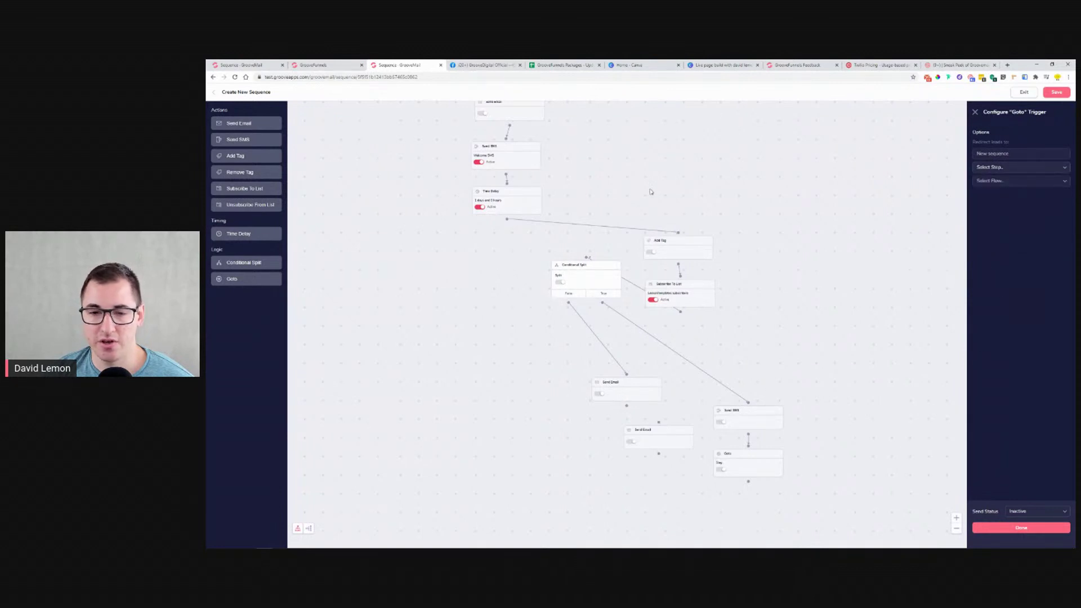
pyautogui.moveTo(366, 164); pyautogui.dragTo(344, 235)
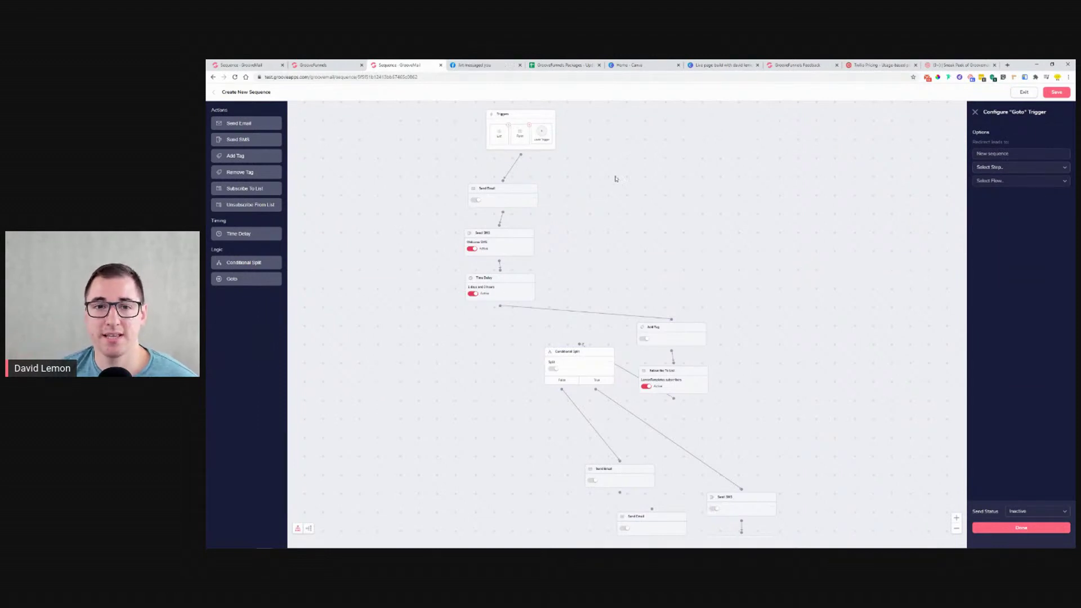
pyautogui.moveTo(449, 177); pyautogui.dragTo(500, 254)
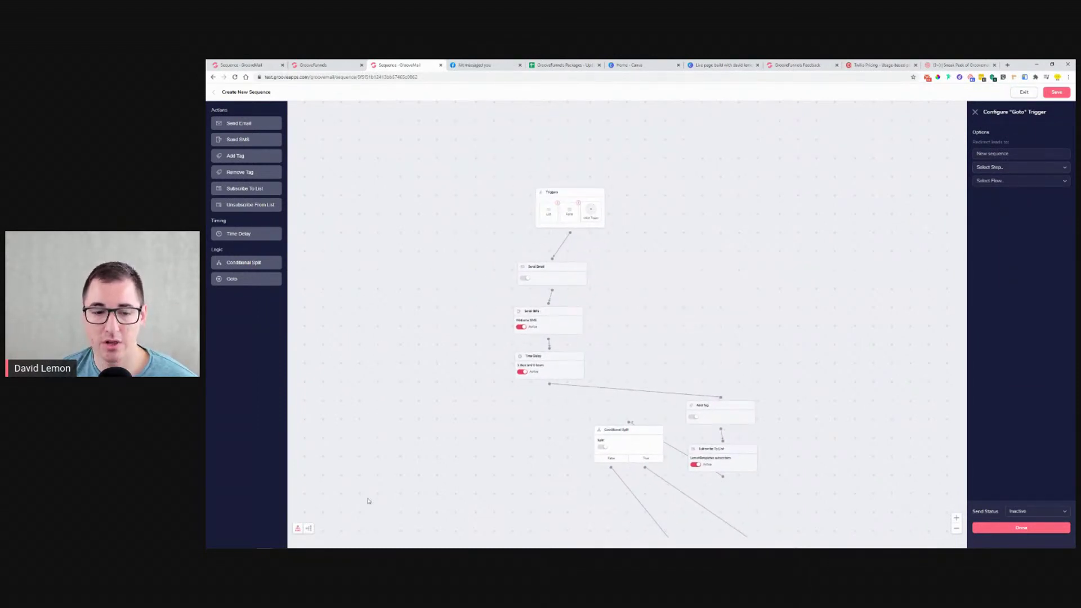
pyautogui.click(956, 518)
pyautogui.click(956, 518)
pyautogui.click(956, 518)
pyautogui.click(956, 518)
pyautogui.click(957, 518)
pyautogui.moveTo(746, 243); pyautogui.dragTo(797, 250)
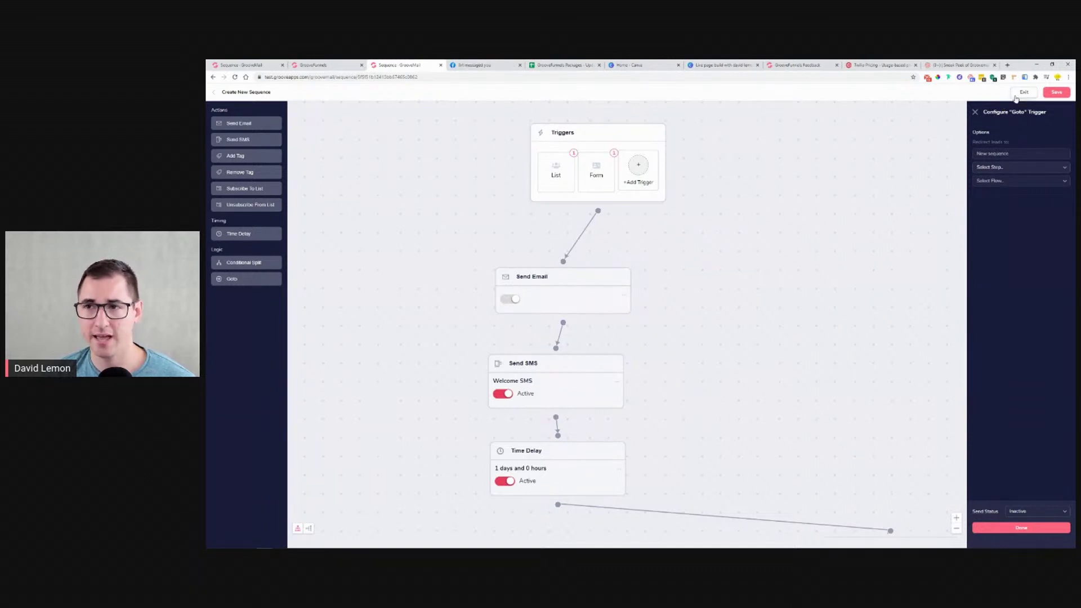
# Exit the sequence editor and go to Forms > Forms in the left sidebar.
pyautogui.click(1061, 94)
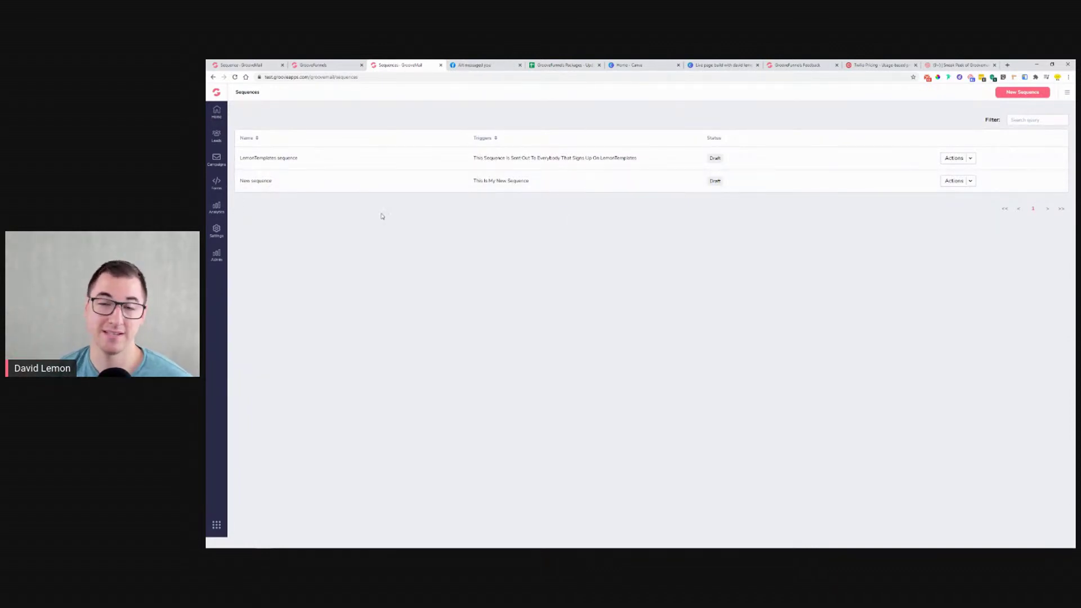
pyautogui.click(214, 163)
pyautogui.click(217, 181)
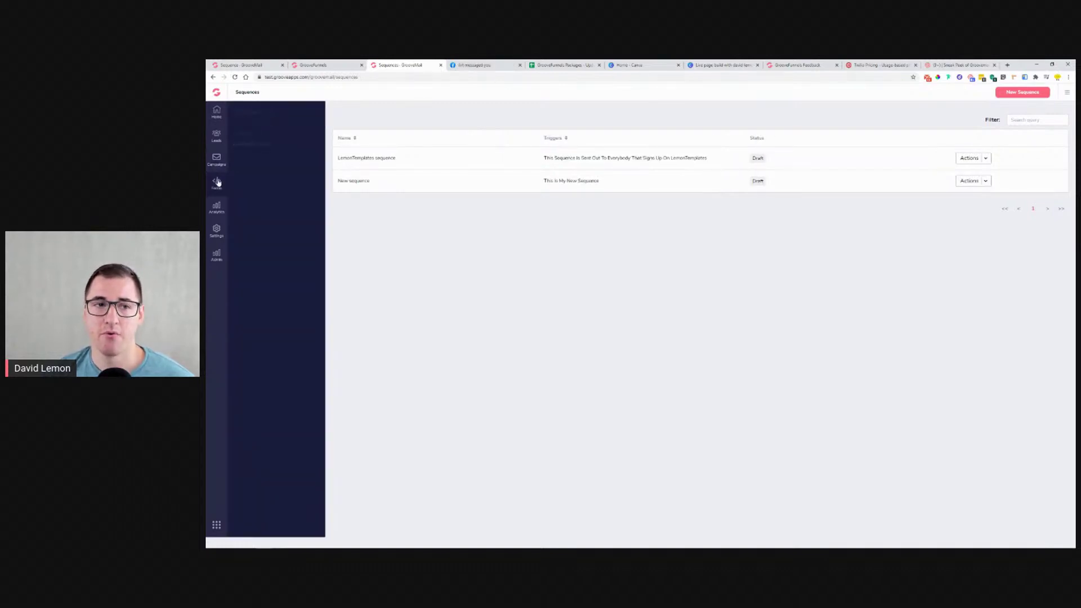
pyautogui.click(239, 135)
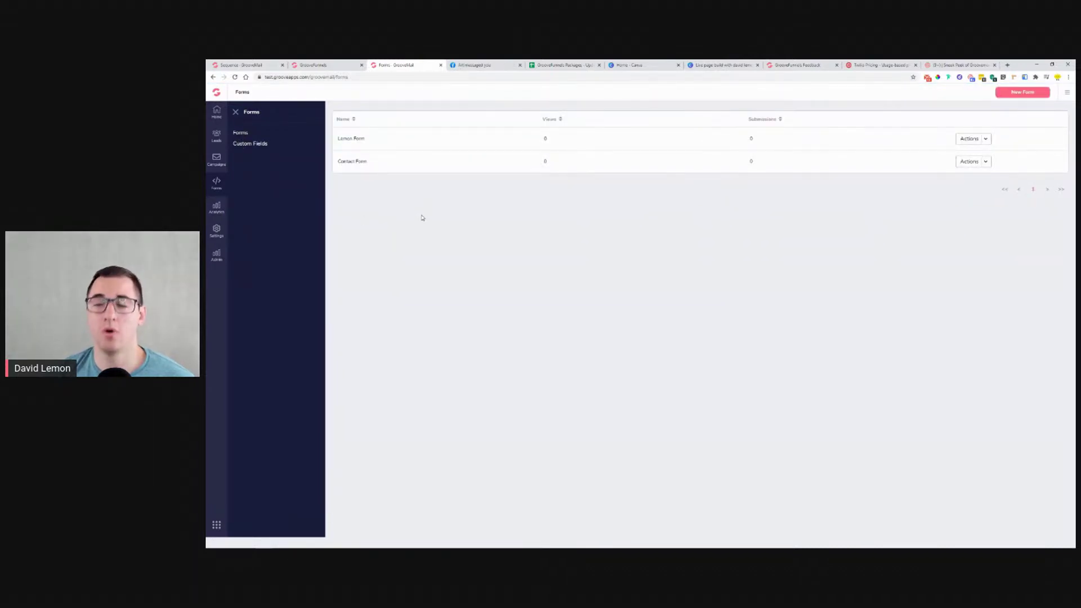
pyautogui.click(1019, 94)
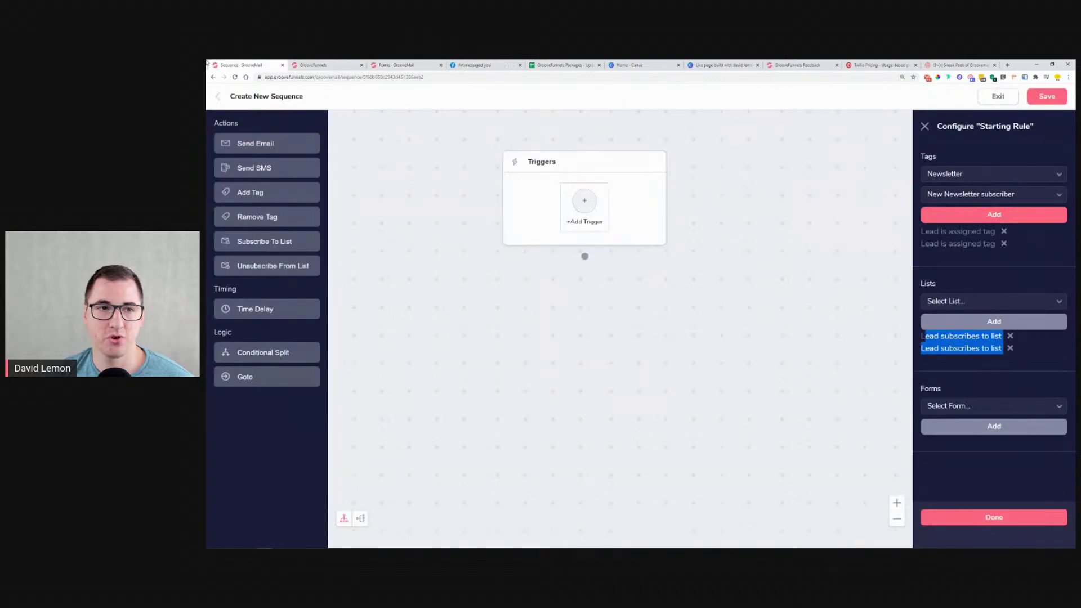
pyautogui.click(992, 100)
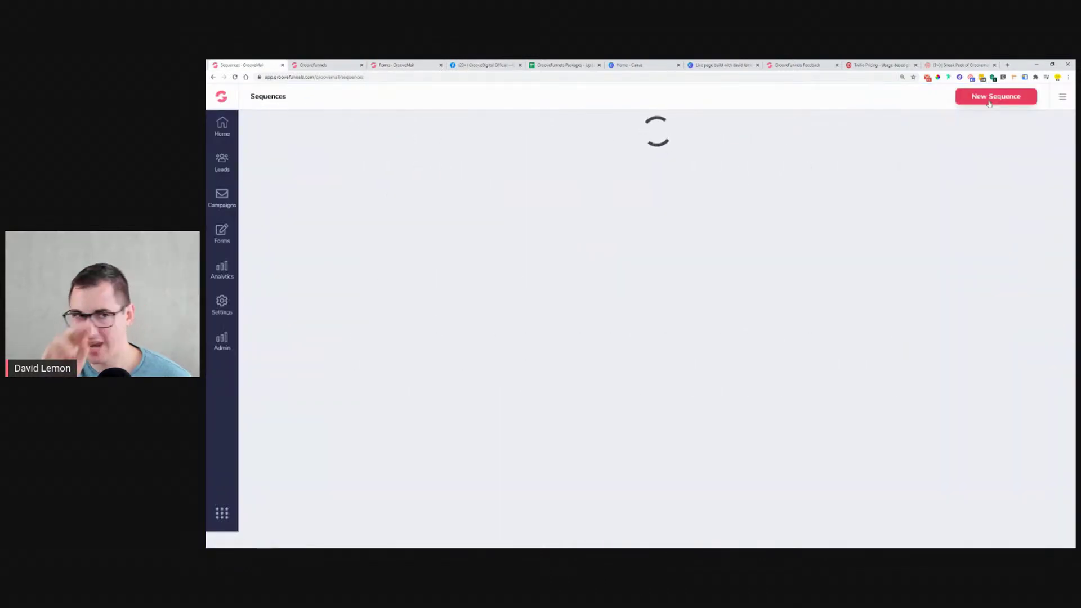
pyautogui.click(222, 234)
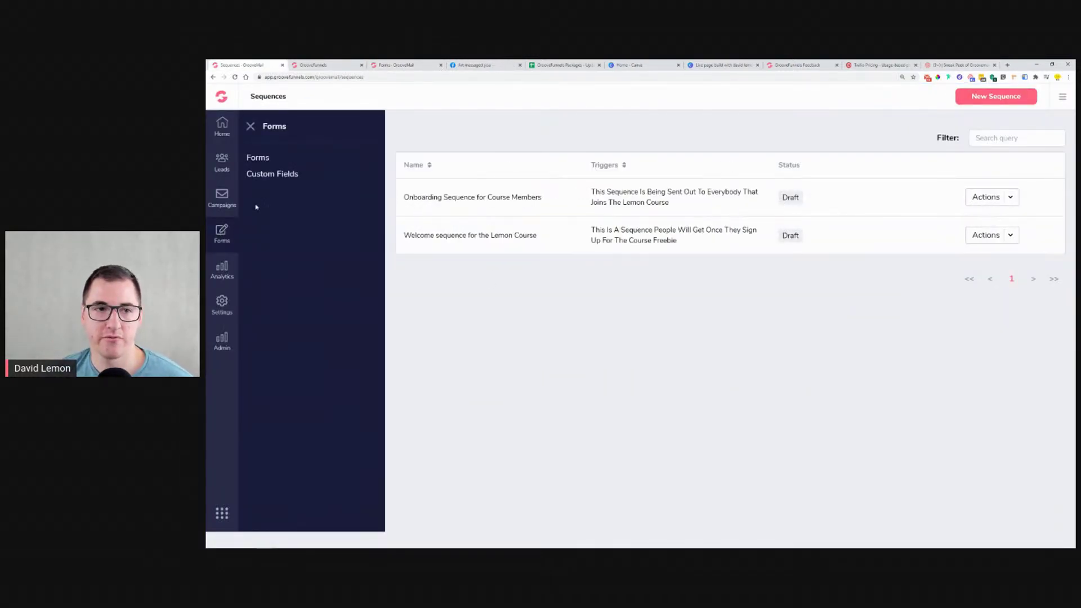
pyautogui.click(258, 159)
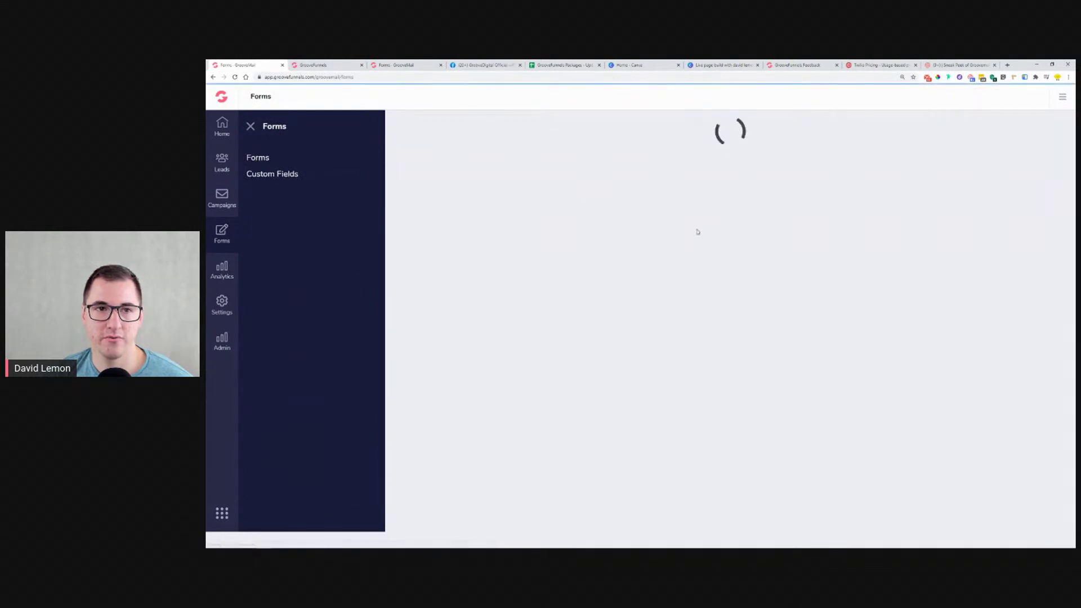
# Create a new form named 'Newsletter subscription form' and save it.
pyautogui.click(983, 101)
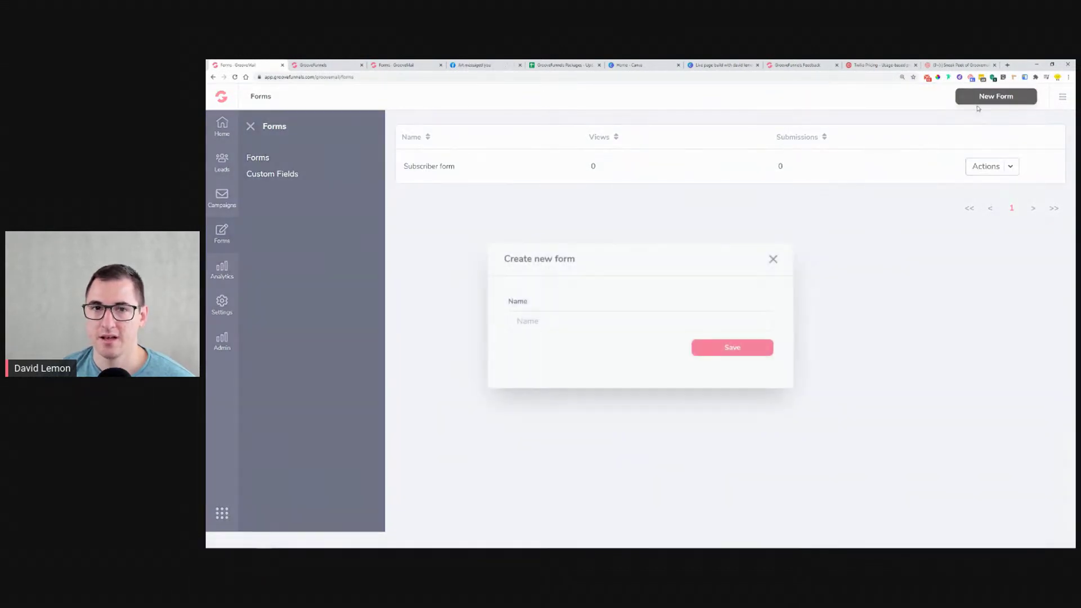
pyautogui.click(648, 315)
pyautogui.write('Welcome')
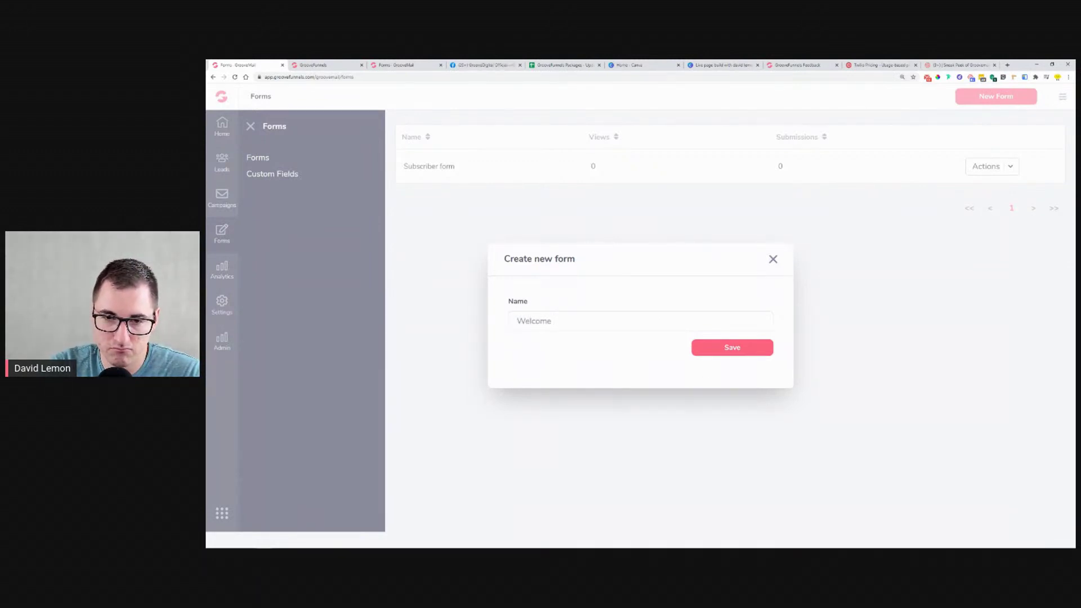
pyautogui.press('BackSpace')
pyautogui.press('BackSpace')
pyautogui.press('BackSpace')
pyautogui.press('BackSpace')
pyautogui.press('BackSpace')
pyautogui.press('BackSpace')
pyautogui.press('BackSpace')
pyautogui.write('Newsletter subs')
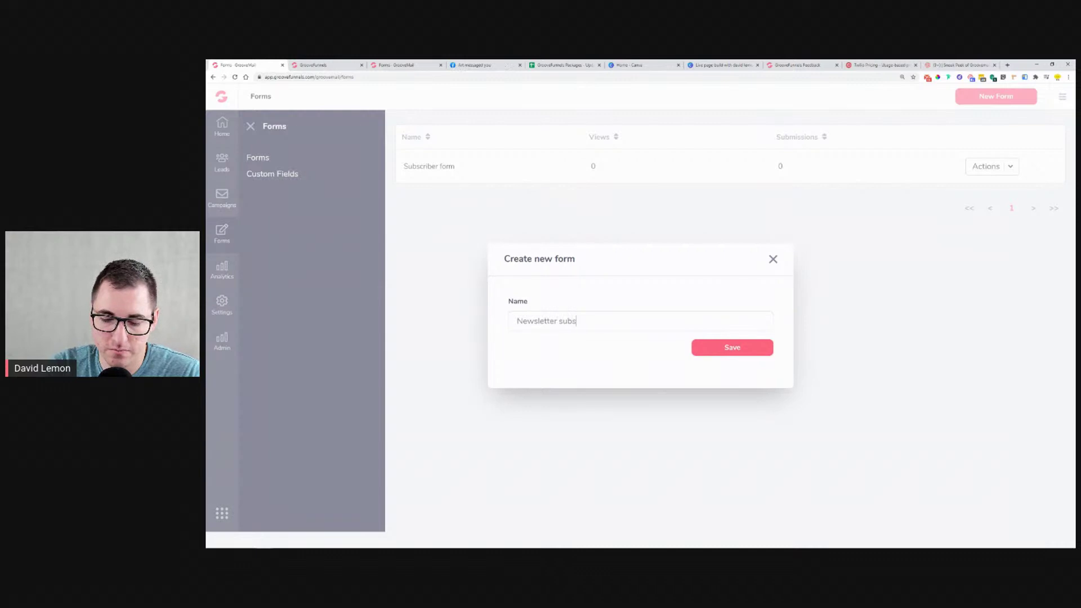
pyautogui.write('cription form')
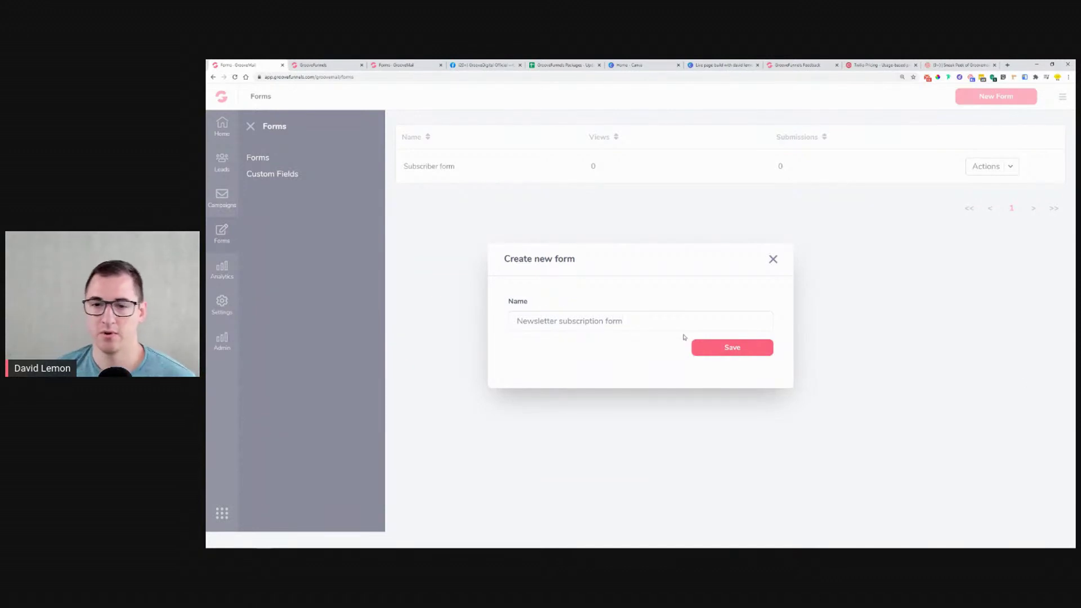
pyautogui.click(692, 354)
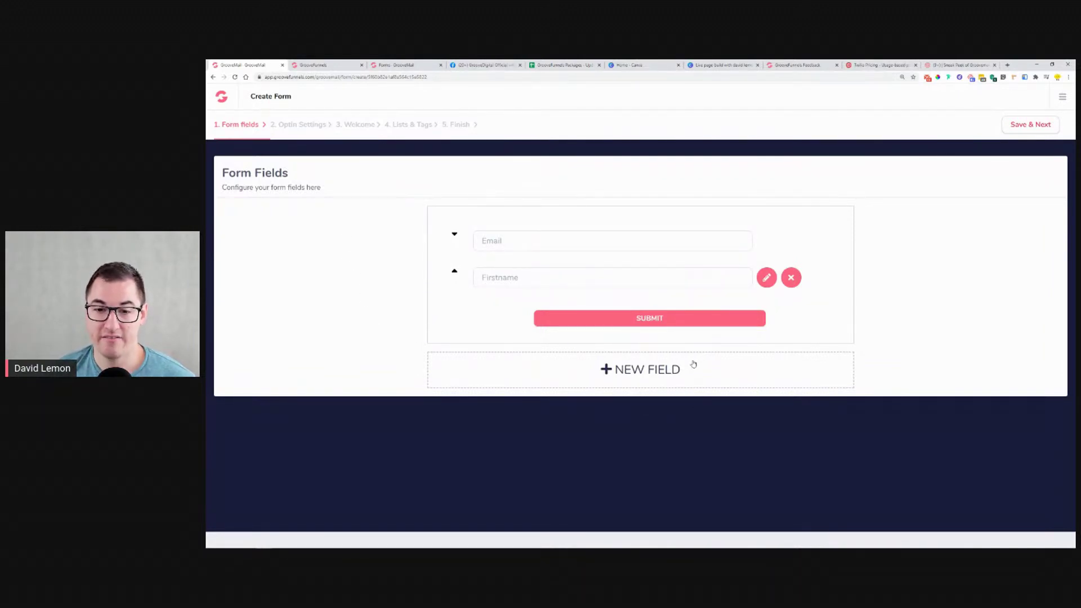
# Add the existing Lastname field to the form, keeping it below Firstname.
pyautogui.click(628, 370)
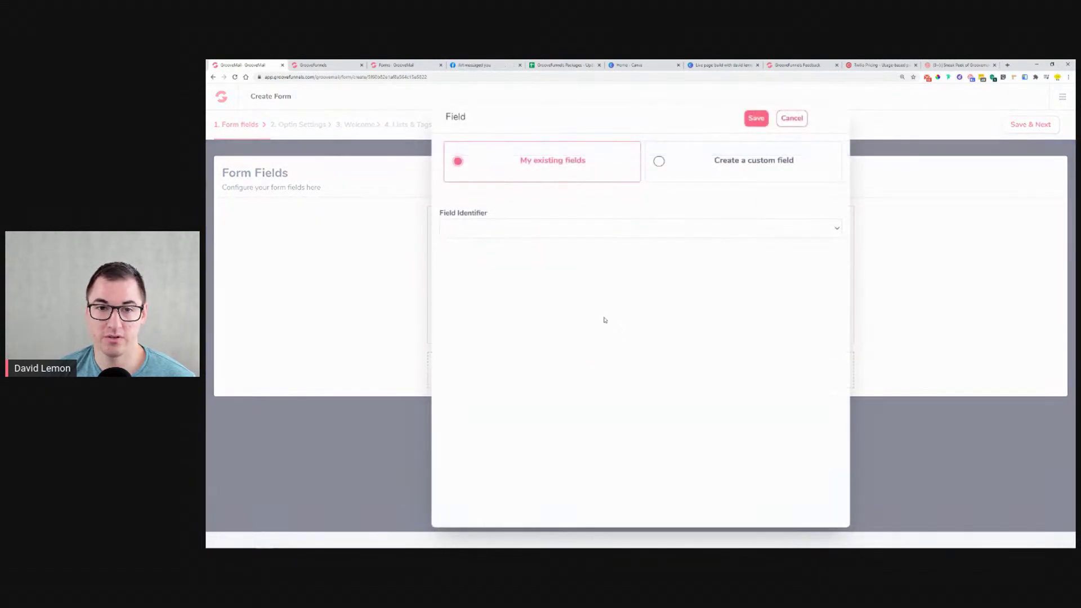
pyautogui.click(562, 232)
pyautogui.click(530, 273)
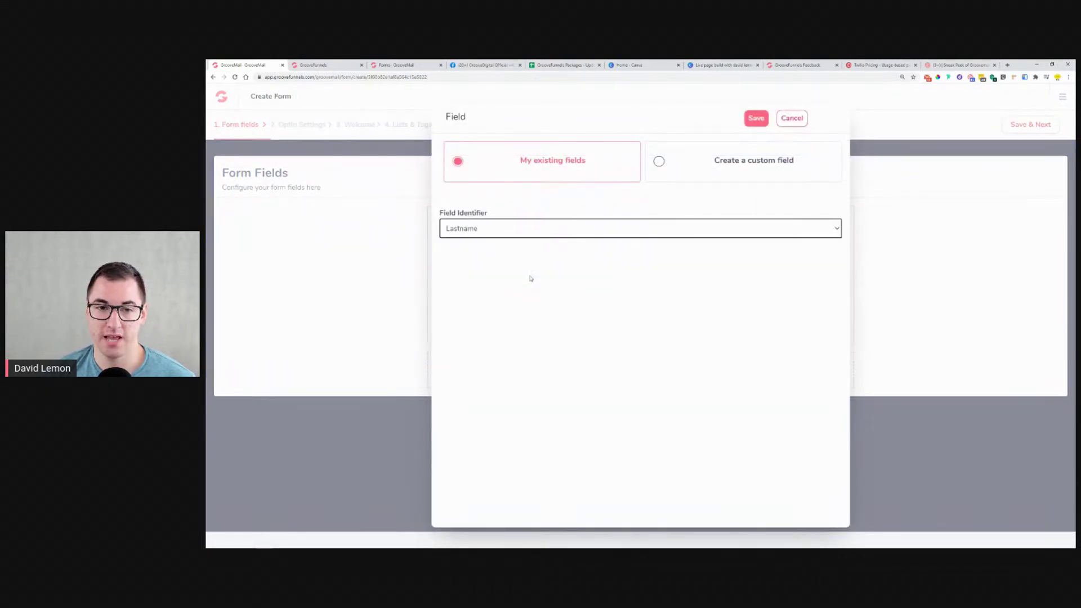
pyautogui.click(756, 118)
pyautogui.click(454, 310)
pyautogui.click(455, 309)
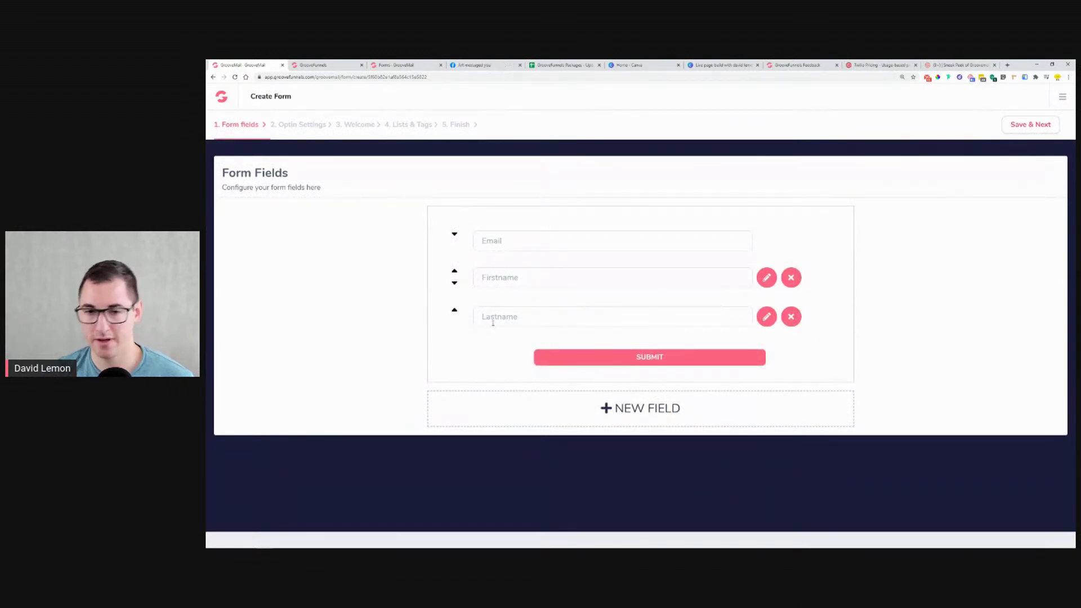
# Add the existing Phone field to the form below Lastname.
pyautogui.click(524, 401)
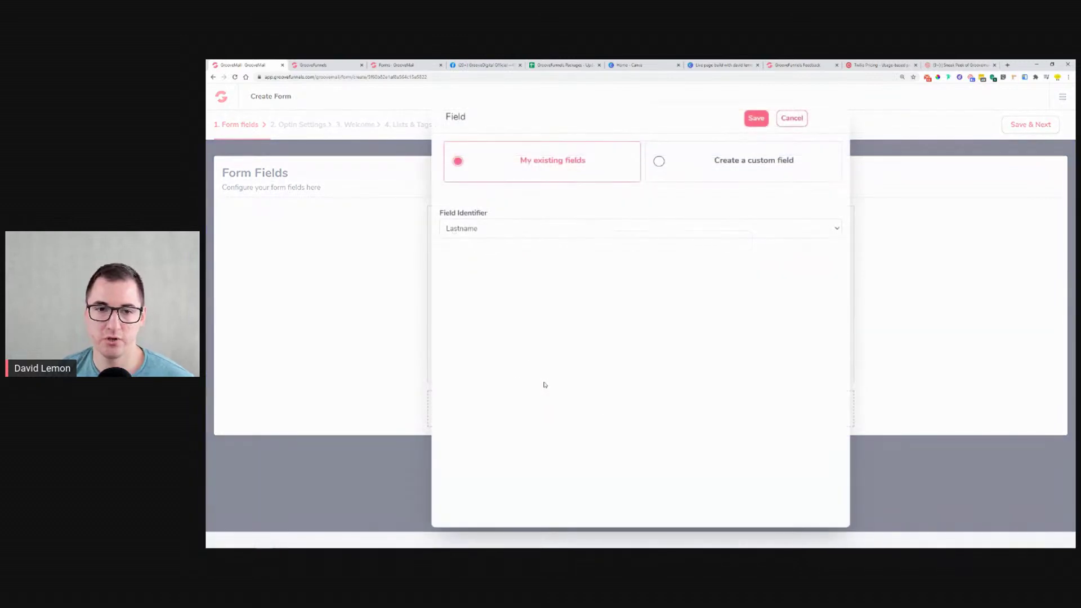
pyautogui.click(492, 231)
pyautogui.click(493, 308)
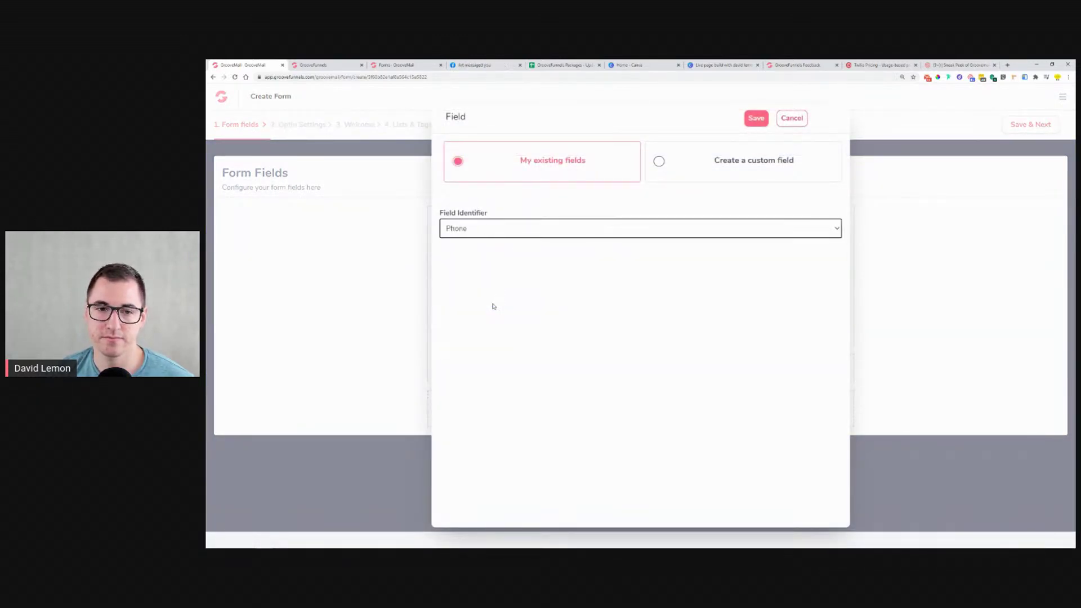
pyautogui.click(757, 118)
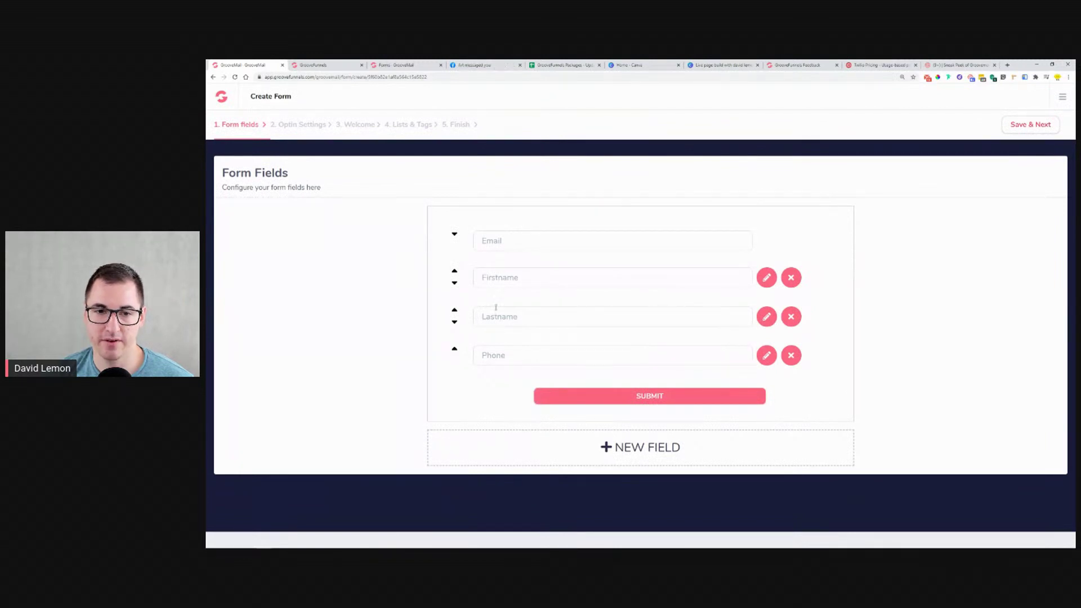
# Start a new field and switch from the URL identifier to a custom field.
pyautogui.click(663, 458)
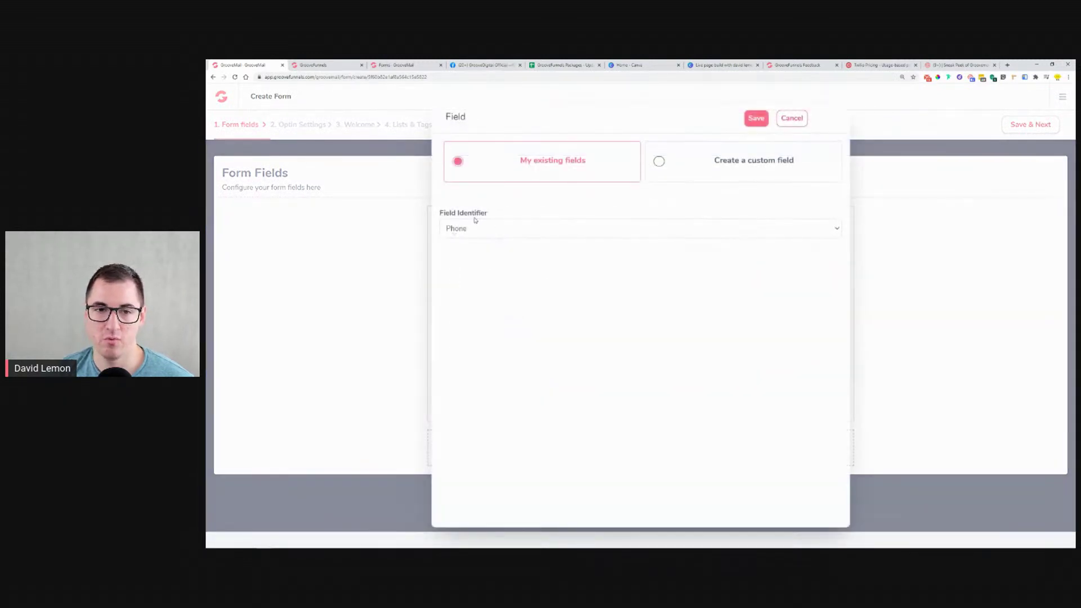
pyautogui.click(477, 228)
pyautogui.click(482, 342)
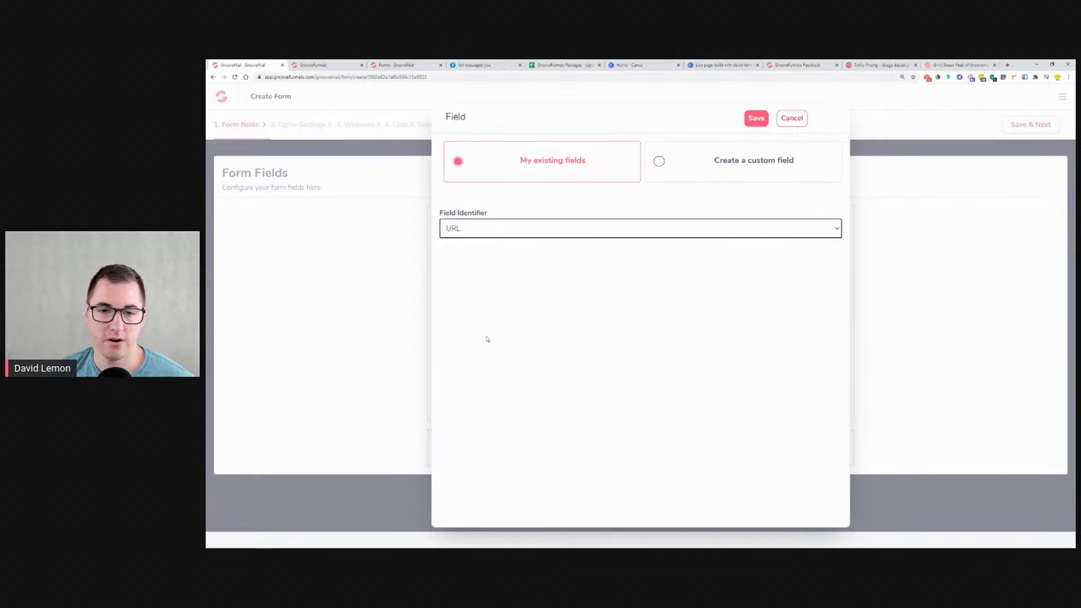
pyautogui.click(557, 230)
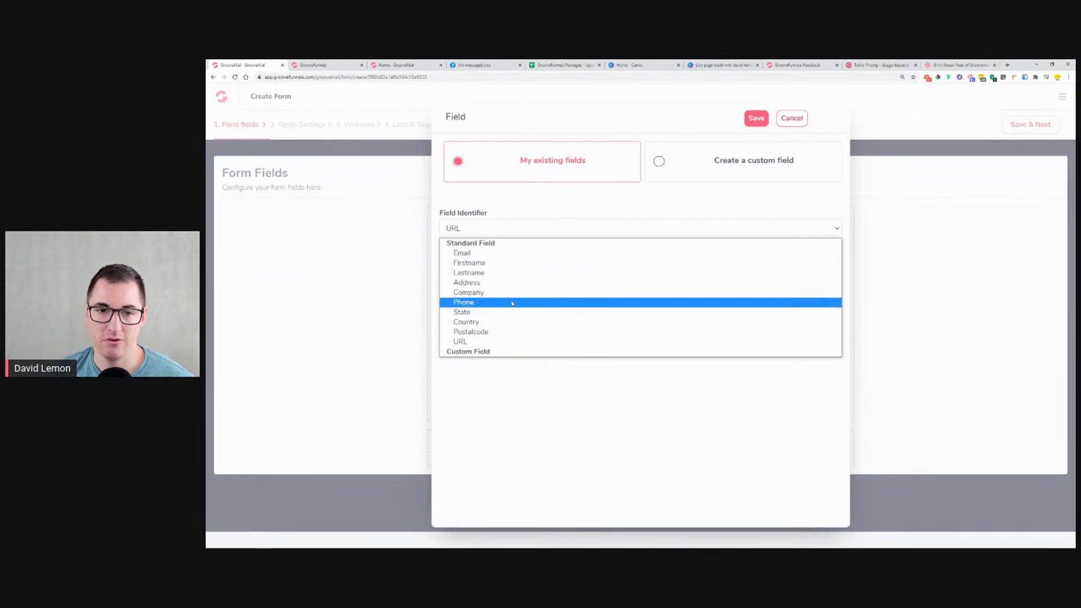
pyautogui.click(610, 211)
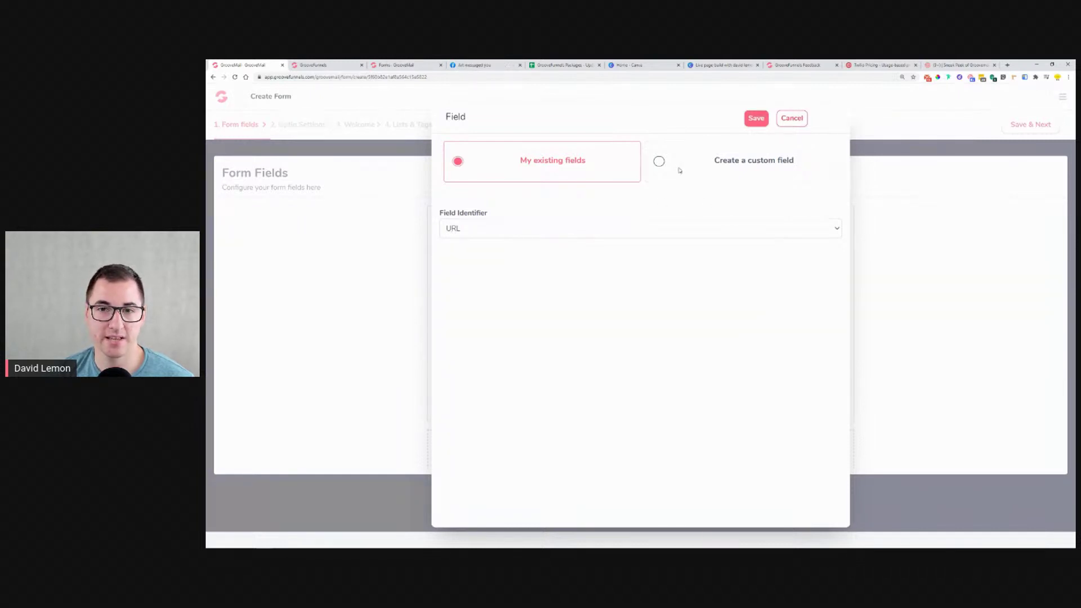
pyautogui.click(660, 162)
# Name the custom field 'website', keep Text Input, set default text 'Your website', and save.
pyautogui.click(523, 229)
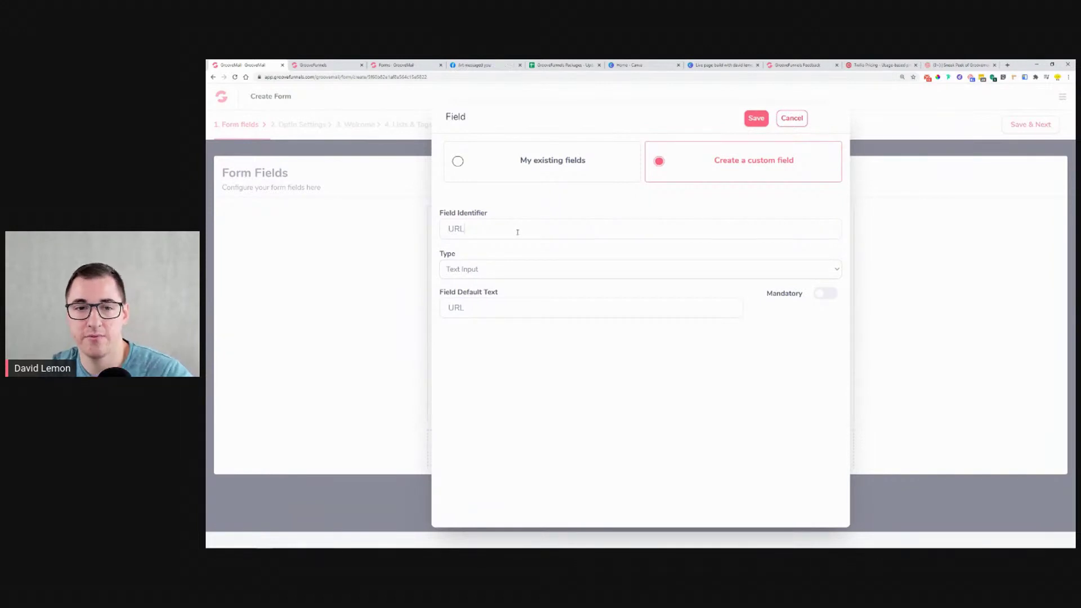
pyautogui.moveTo(471, 230); pyautogui.dragTo(447, 229)
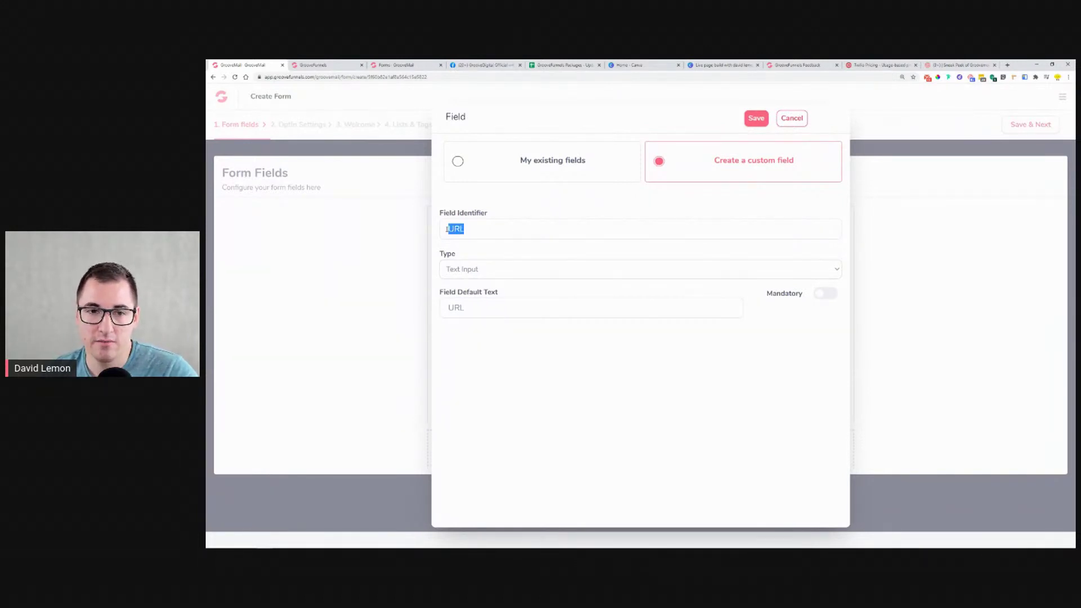
pyautogui.write('website')
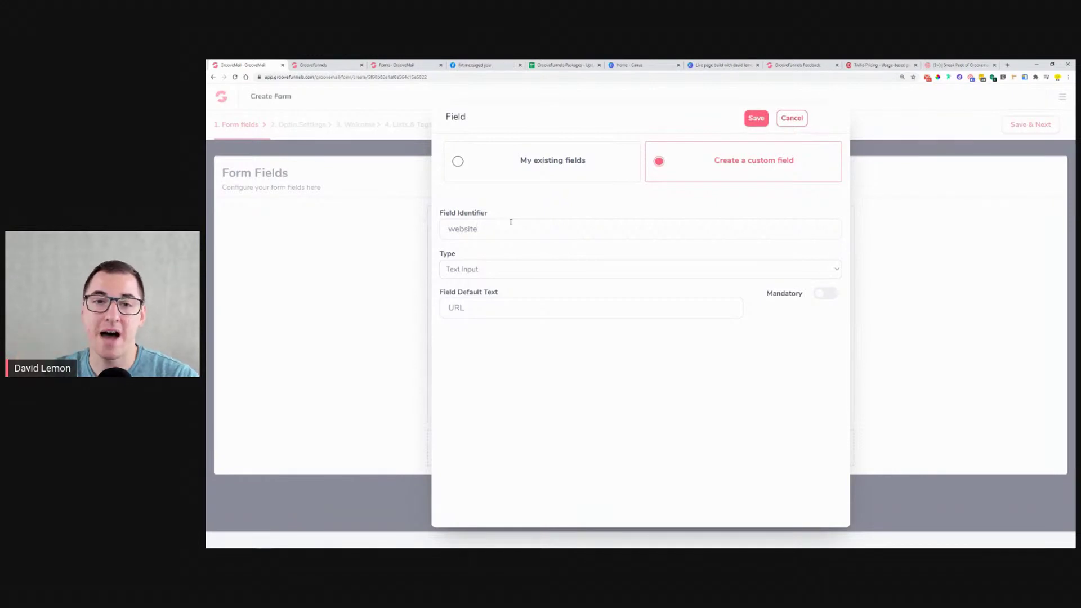
pyautogui.click(479, 270)
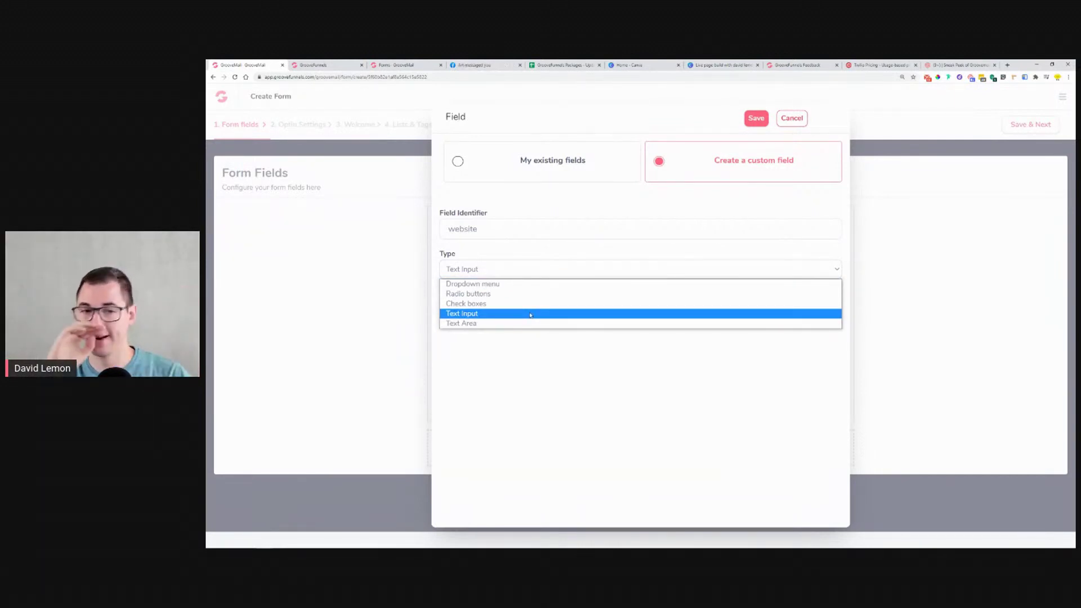
pyautogui.click(492, 312)
pyautogui.doubleClick(492, 308)
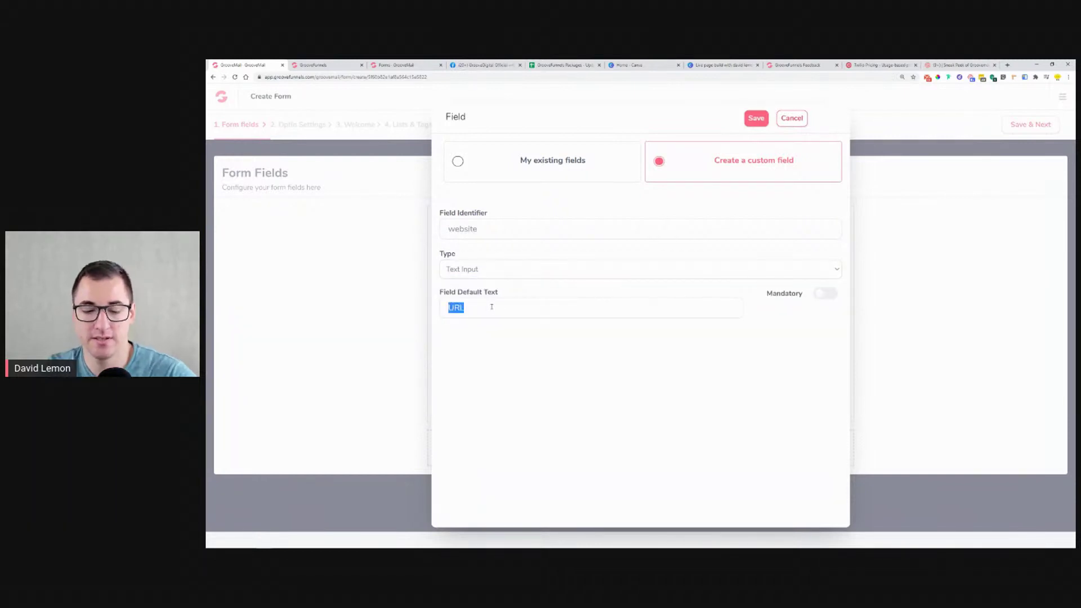
pyautogui.write('Your website')
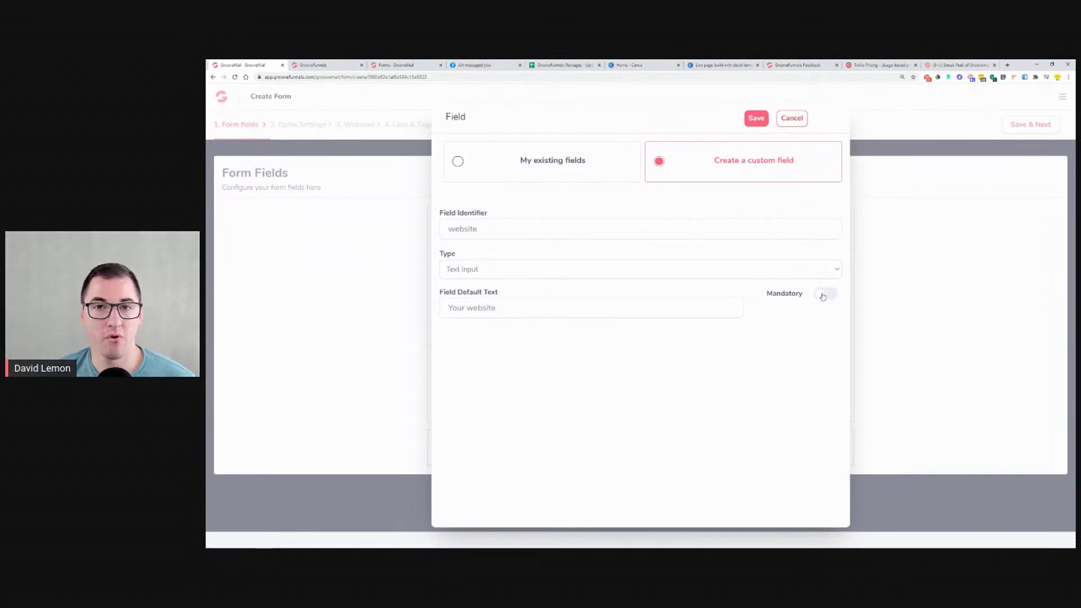
pyautogui.click(756, 119)
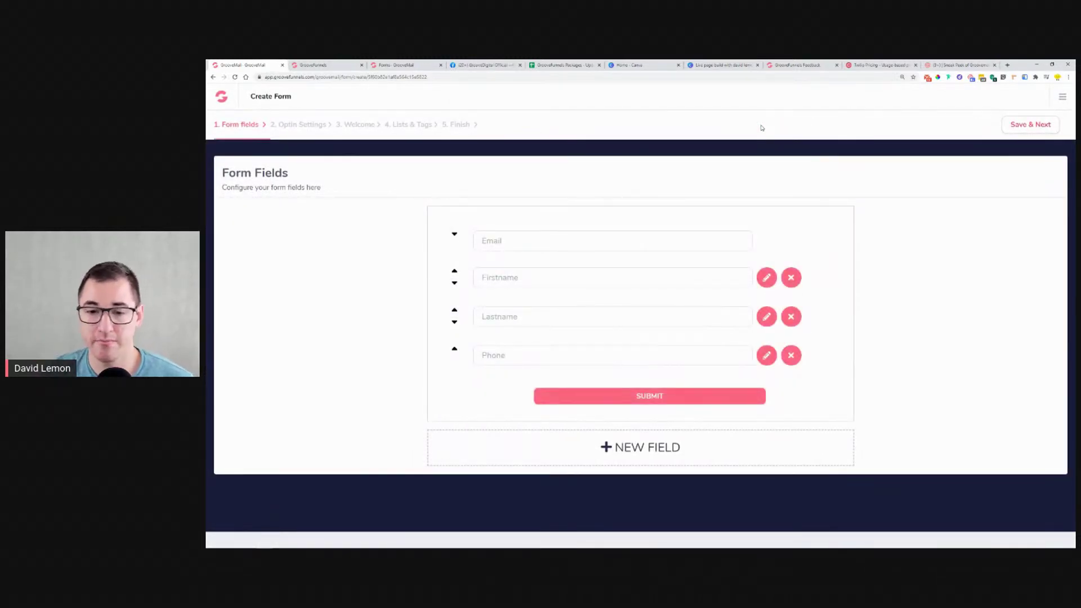
# Add the existing website field to the form below Phone.
pyautogui.click(625, 454)
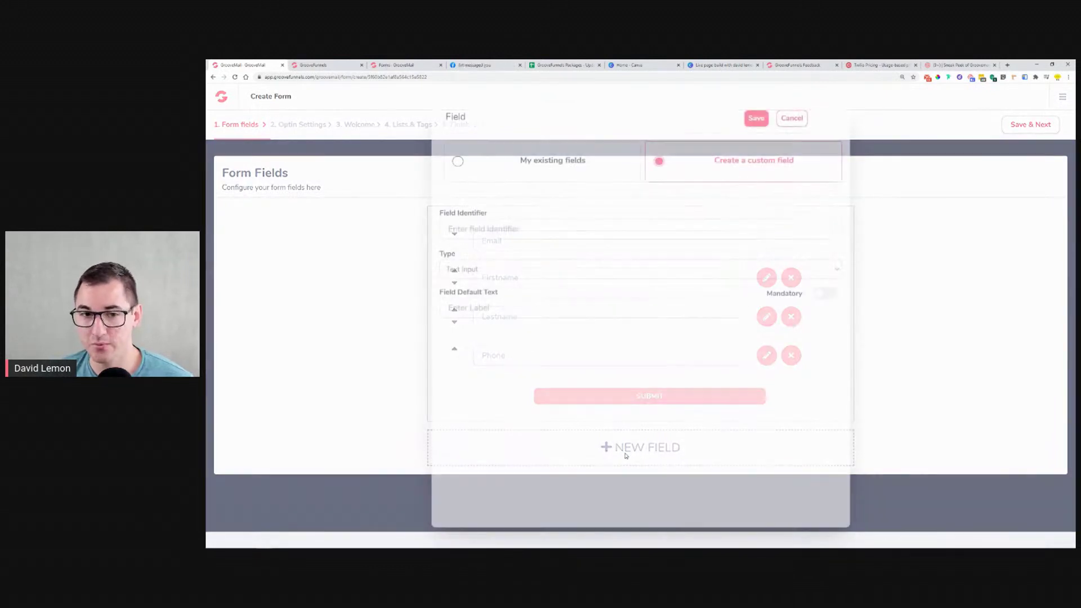
pyautogui.click(534, 159)
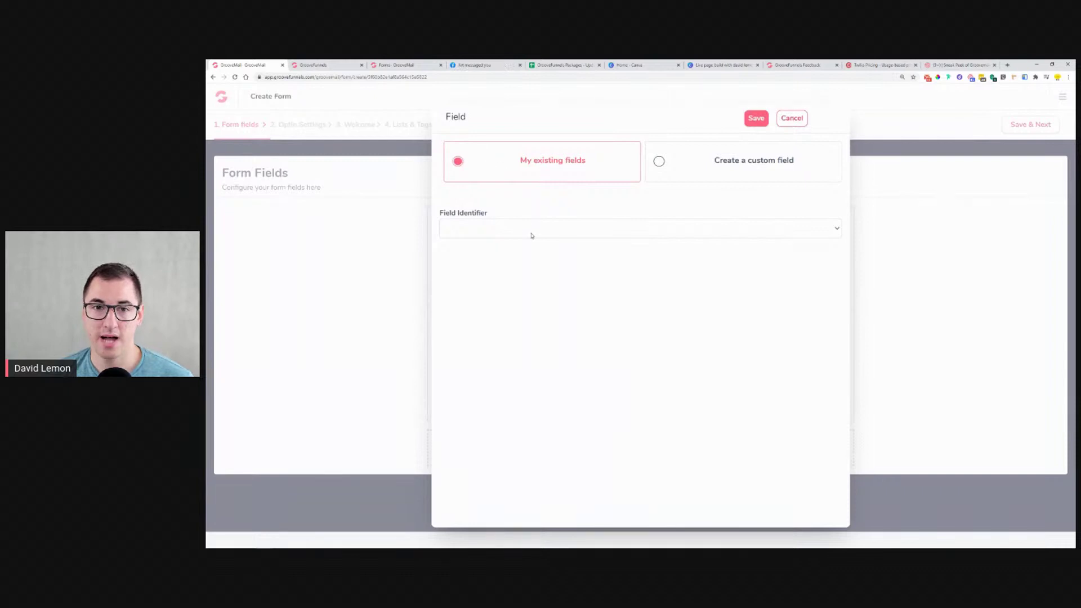
pyautogui.click(525, 235)
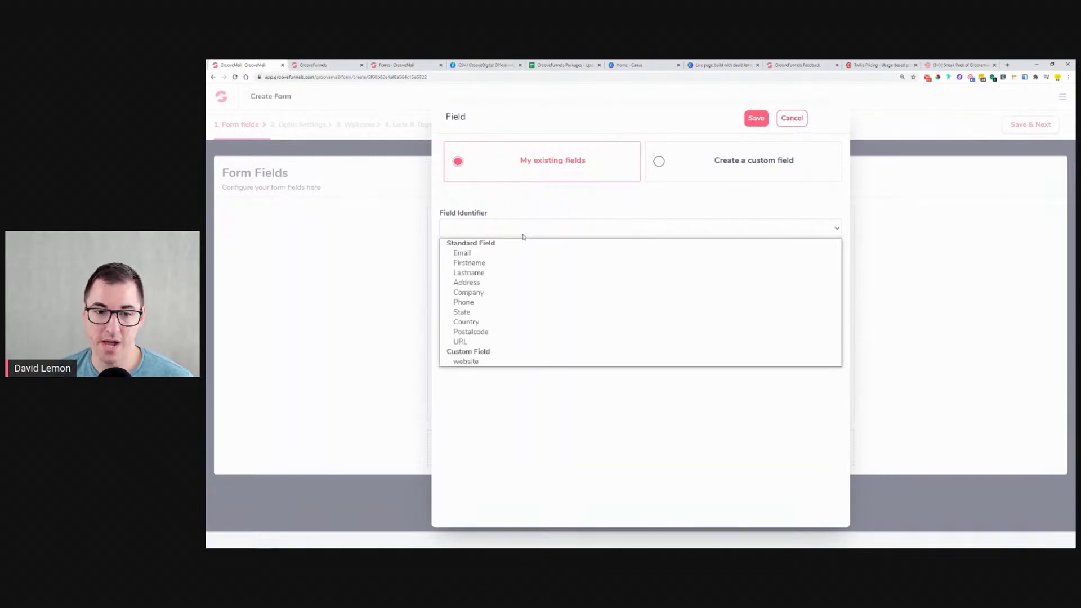
pyautogui.click(490, 362)
pyautogui.click(757, 118)
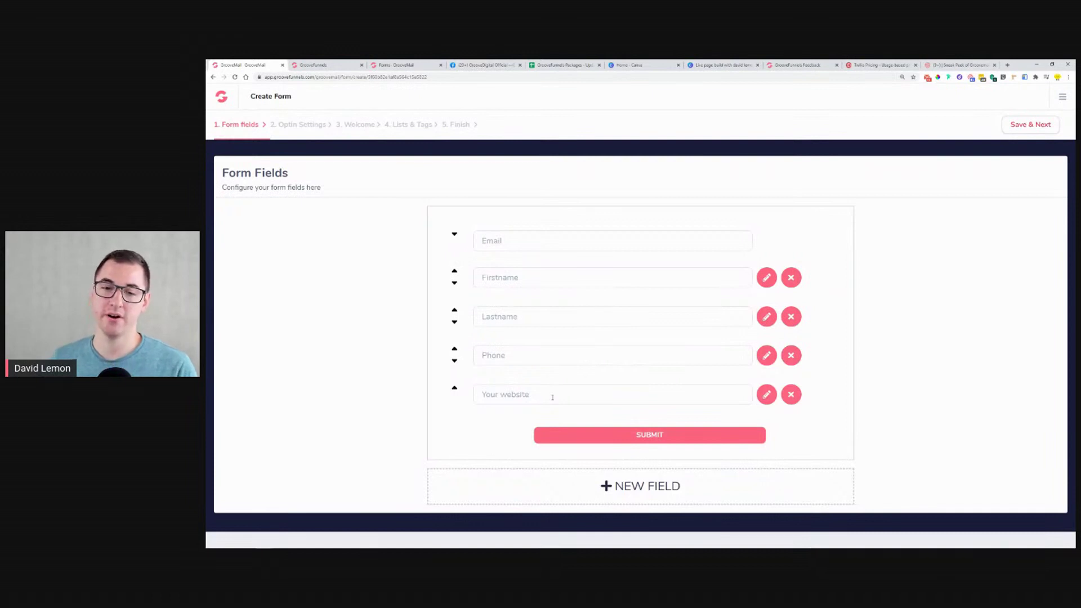
# Make the Your website field mandatory, then begin another new custom field.
pyautogui.click(766, 395)
pyautogui.click(752, 166)
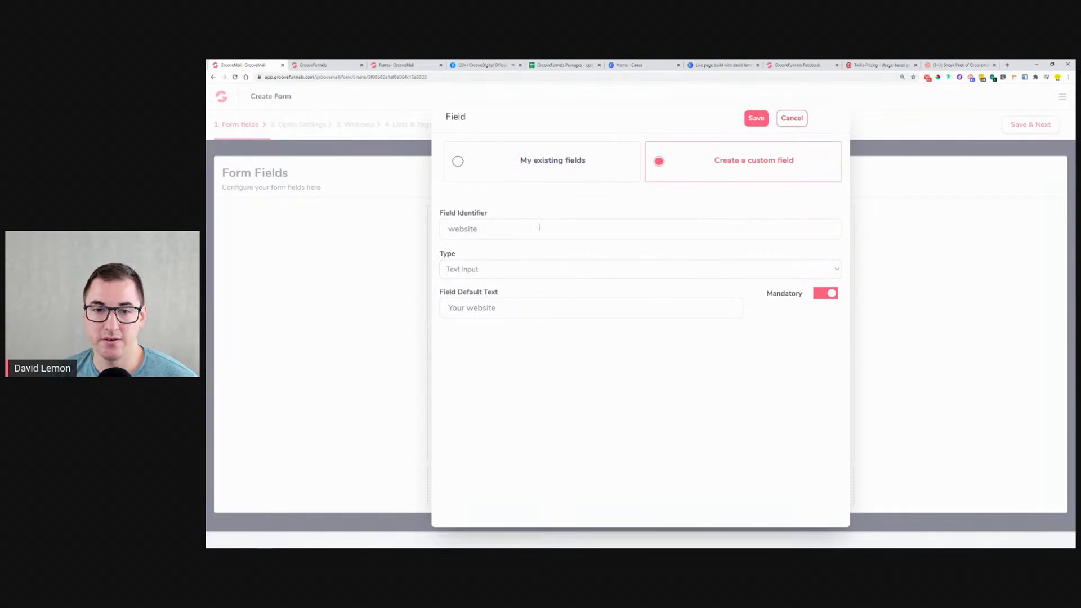
pyautogui.click(756, 119)
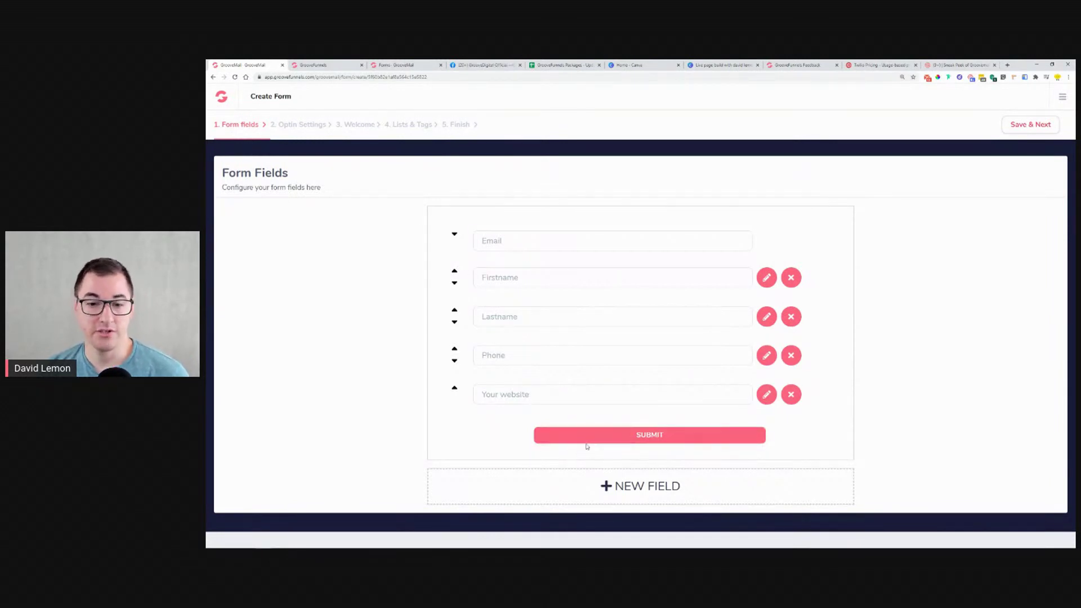
pyautogui.click(589, 483)
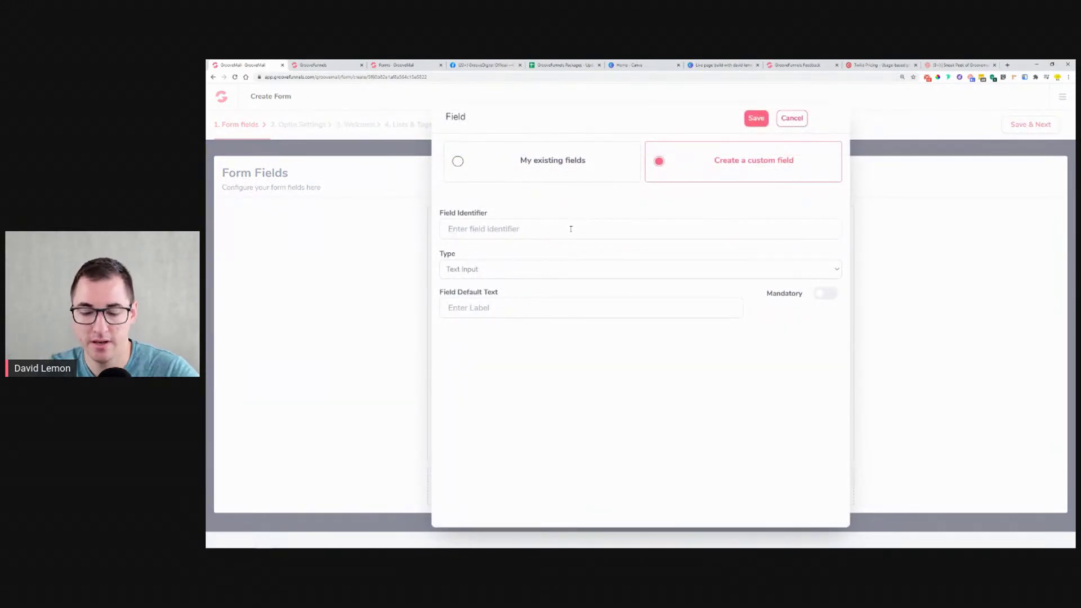
# Create a radio-button field 'question1' labelled 'Are you new to online marketing'.
pyautogui.write('qu')
pyautogui.press('BackSpace')
pyautogui.press('BackSpace')
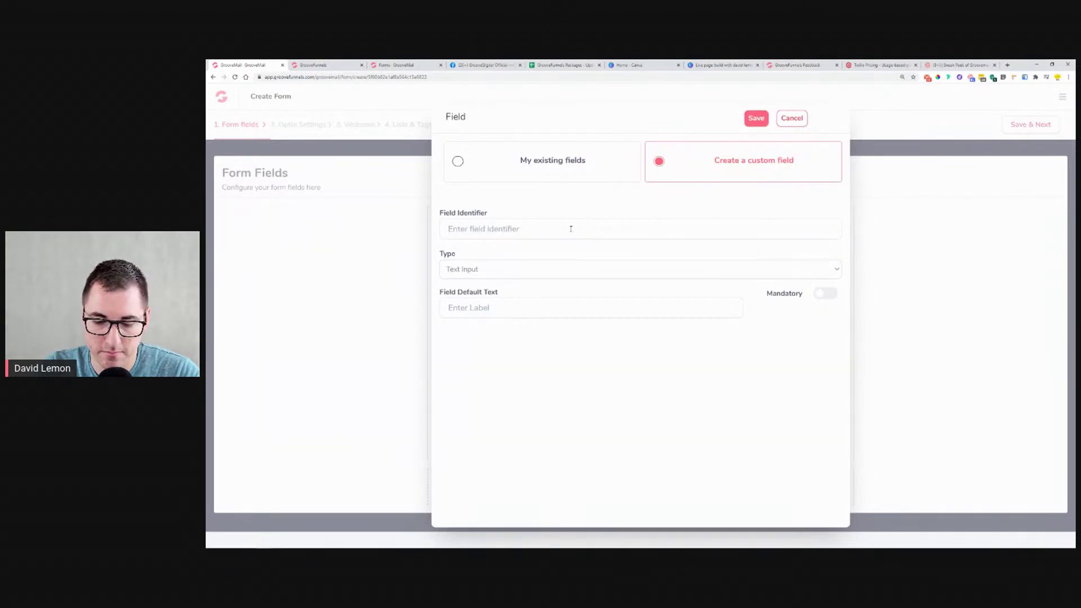
pyautogui.write('question1')
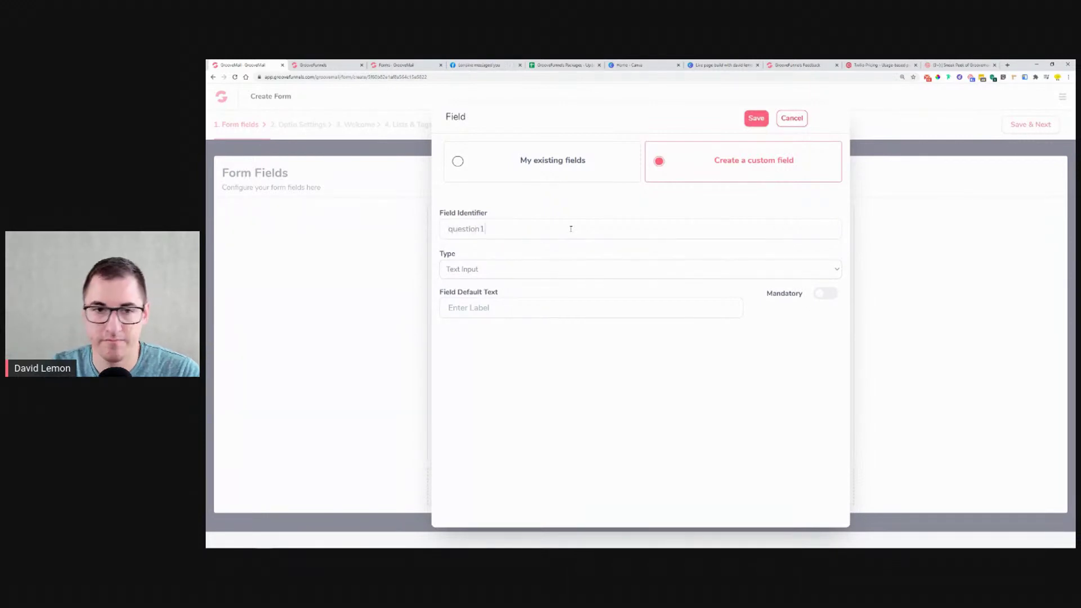
pyautogui.click(503, 271)
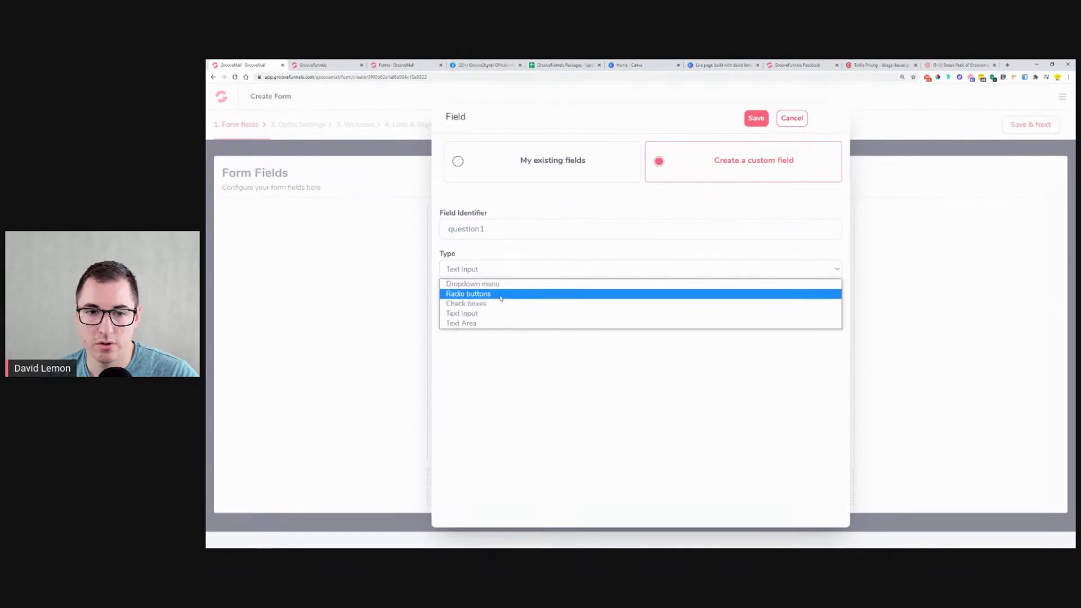
pyautogui.click(501, 295)
pyautogui.click(508, 313)
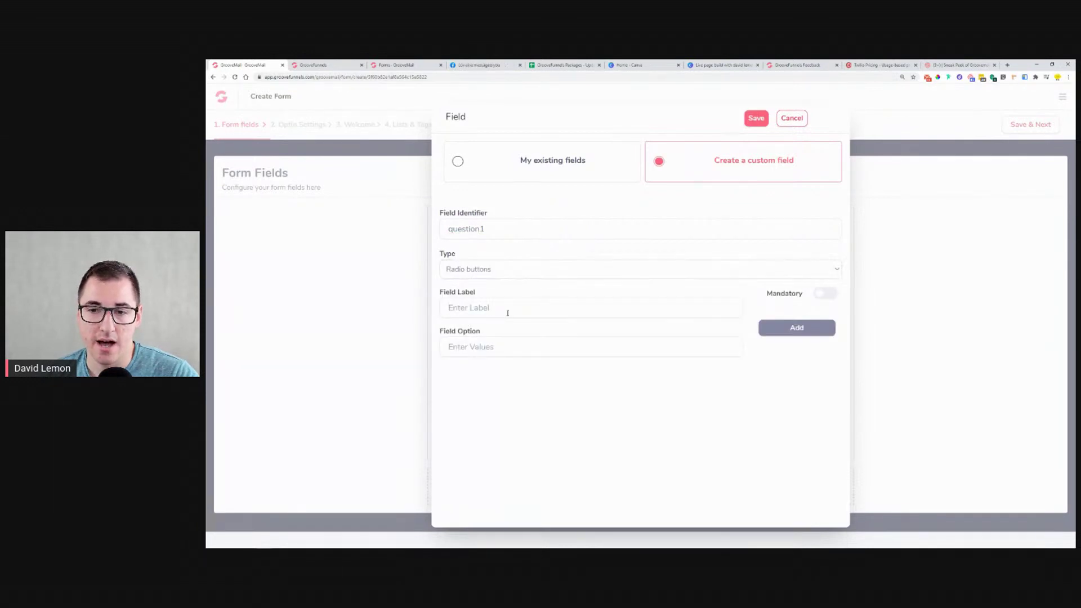
pyautogui.write('Yes')
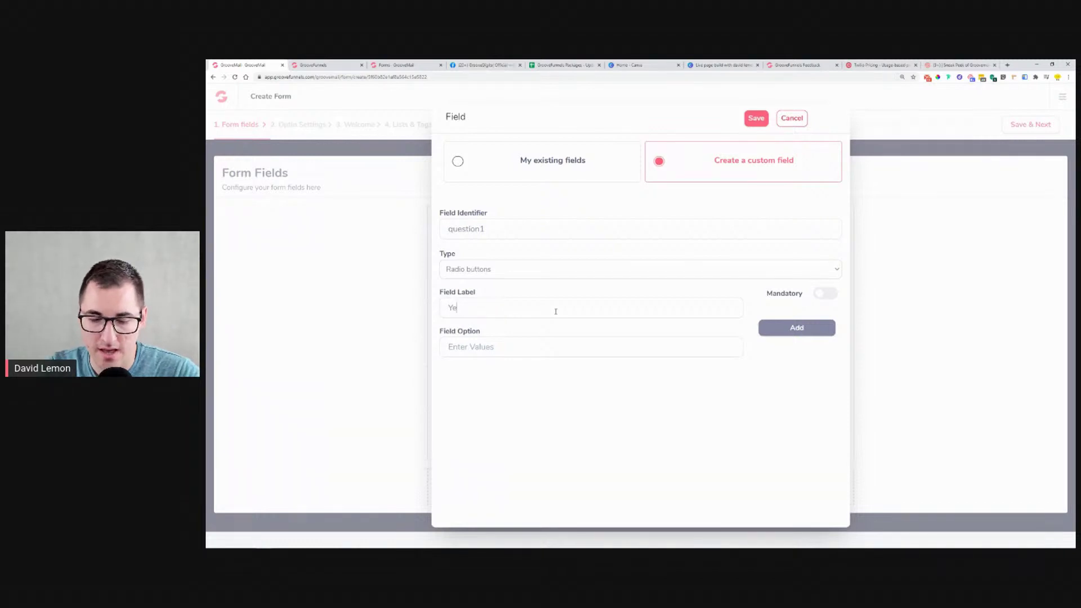
pyautogui.click(516, 347)
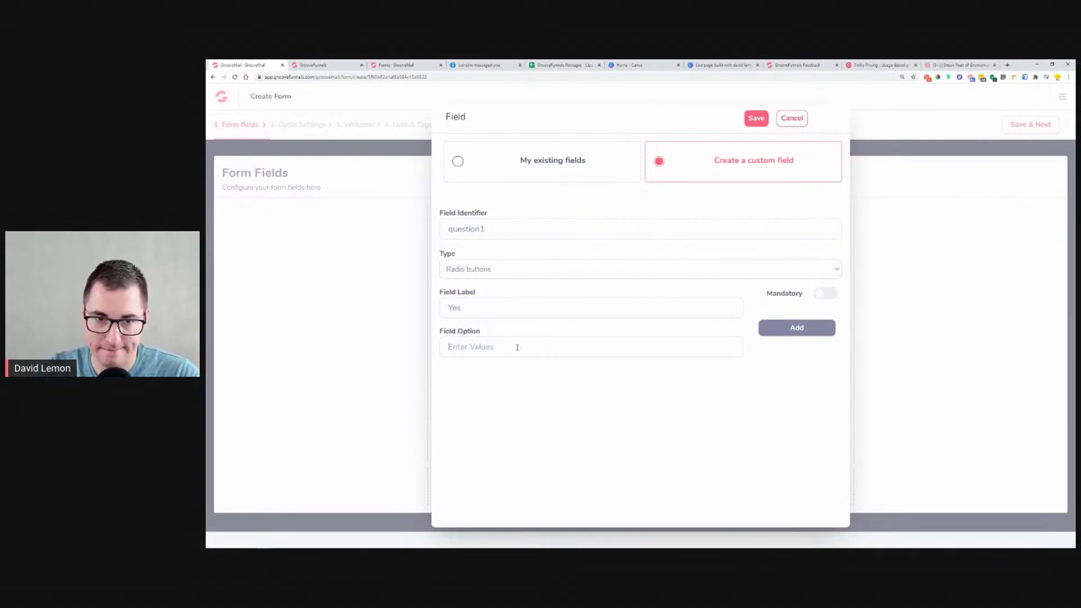
pyautogui.moveTo(529, 310); pyautogui.dragTo(410, 314)
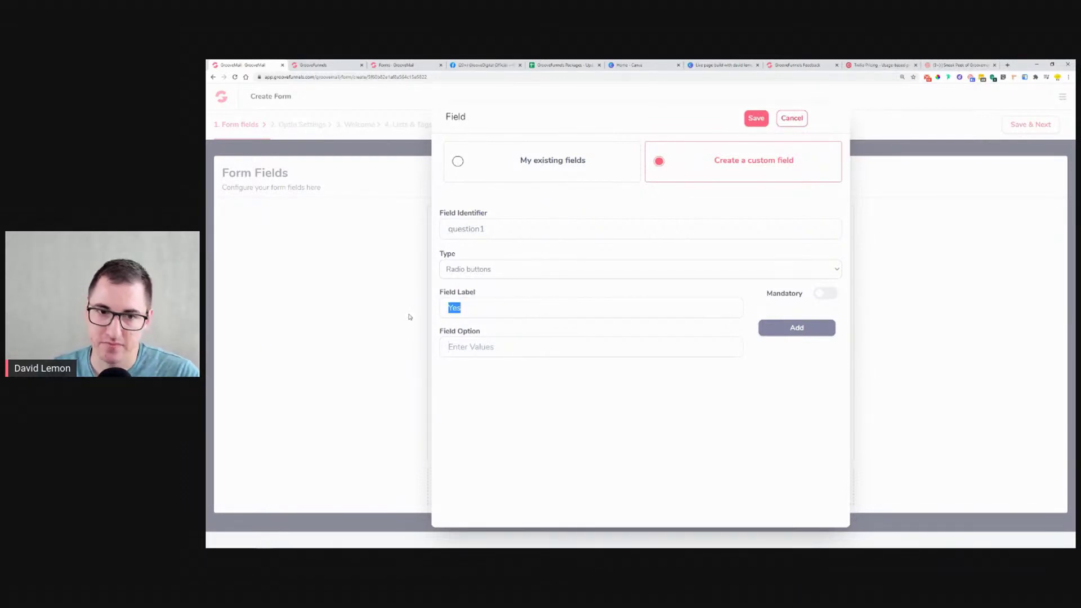
pyautogui.write('Are')
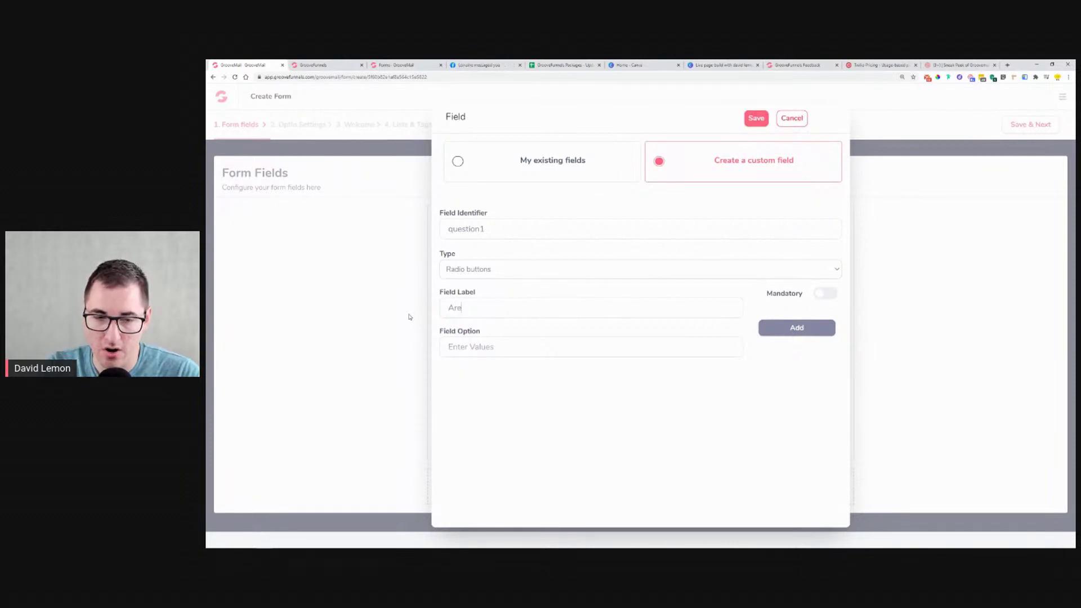
pyautogui.write(' you new to ')
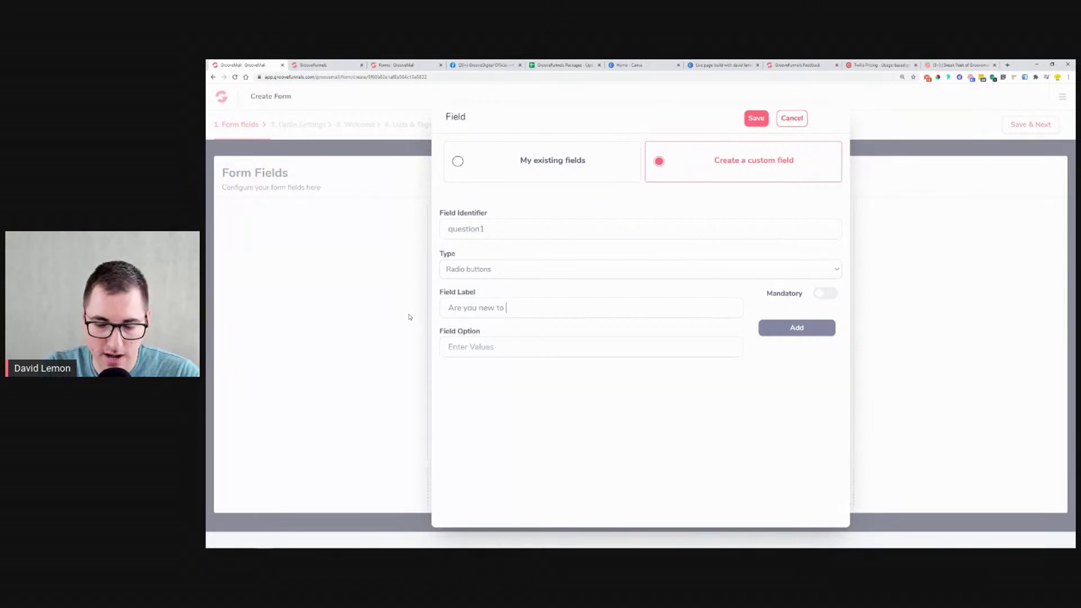
pyautogui.write('online marketing')
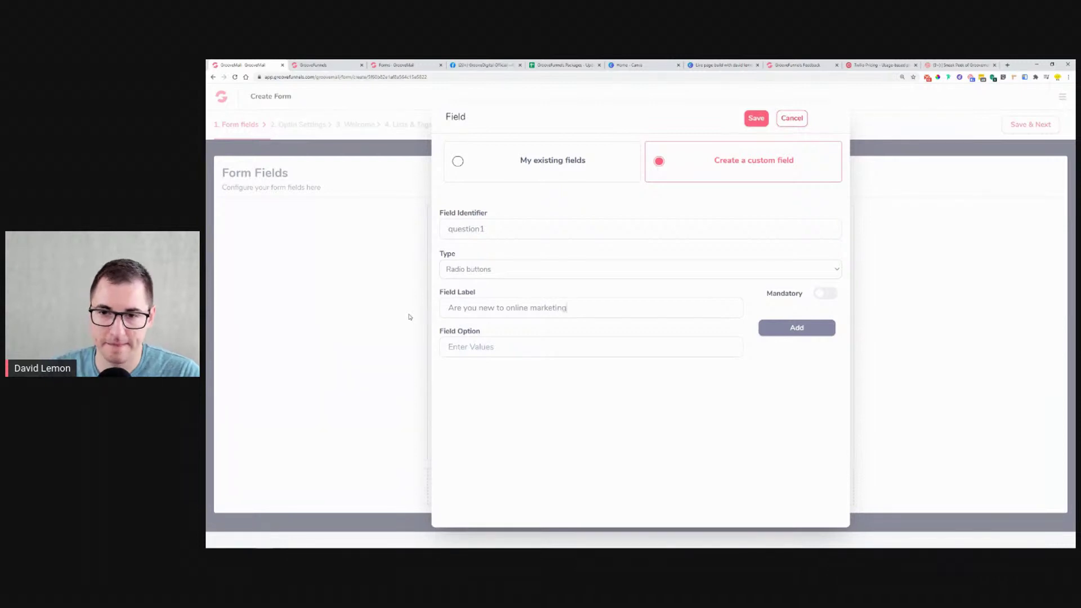
# Add answer options Yes and No and save the question.
pyautogui.click(498, 346)
pyautogui.write('Yes')
pyautogui.click(785, 330)
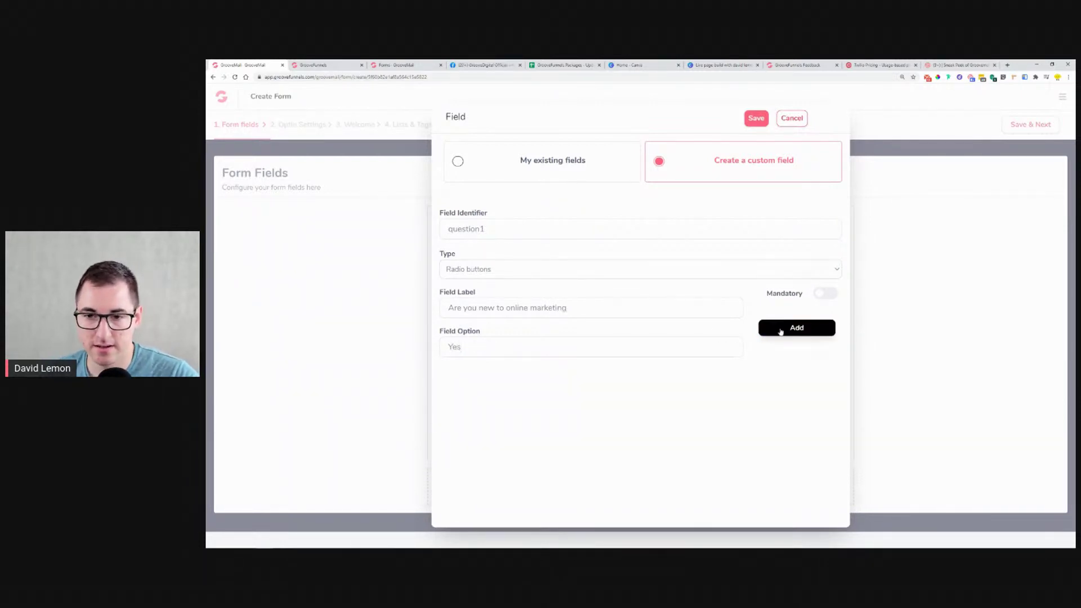
pyautogui.click(481, 351)
pyautogui.write('No')
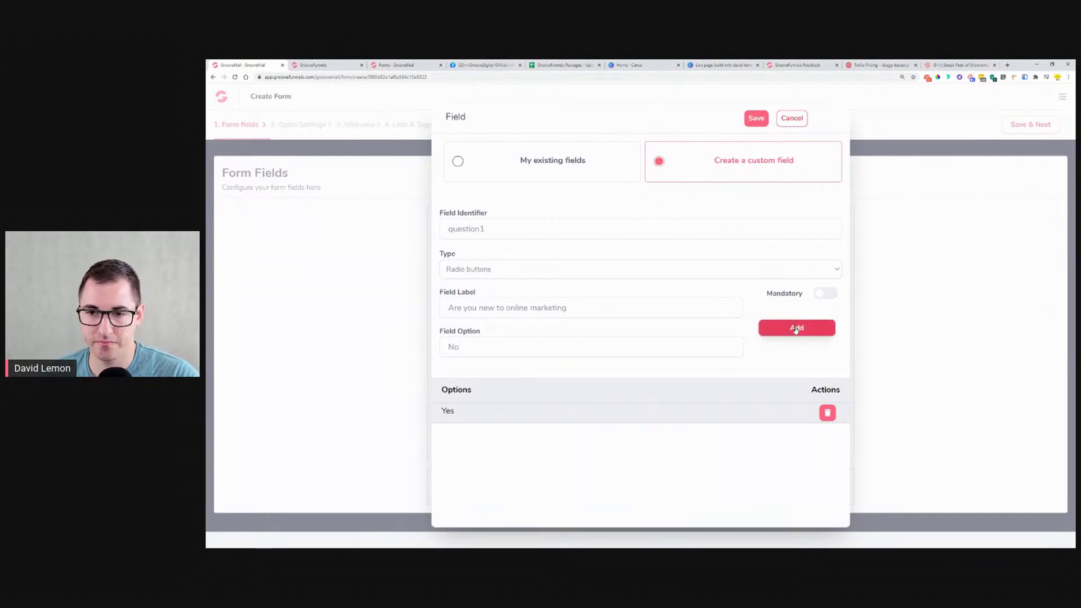
pyautogui.click(774, 334)
pyautogui.click(755, 121)
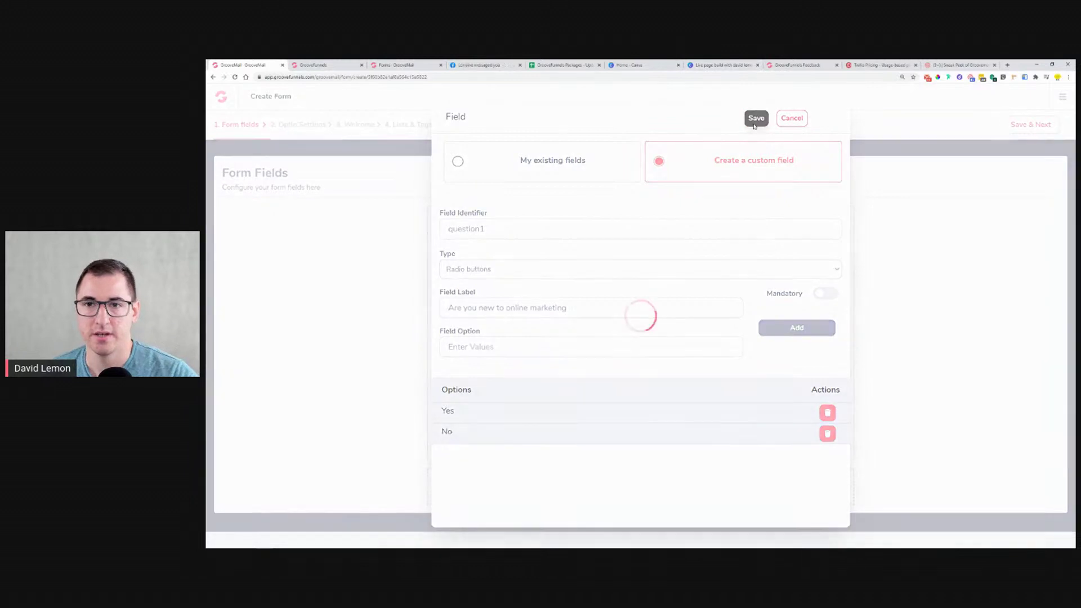
# Add the existing question1 field to the form.
pyautogui.click(641, 482)
pyautogui.click(568, 172)
pyautogui.click(545, 226)
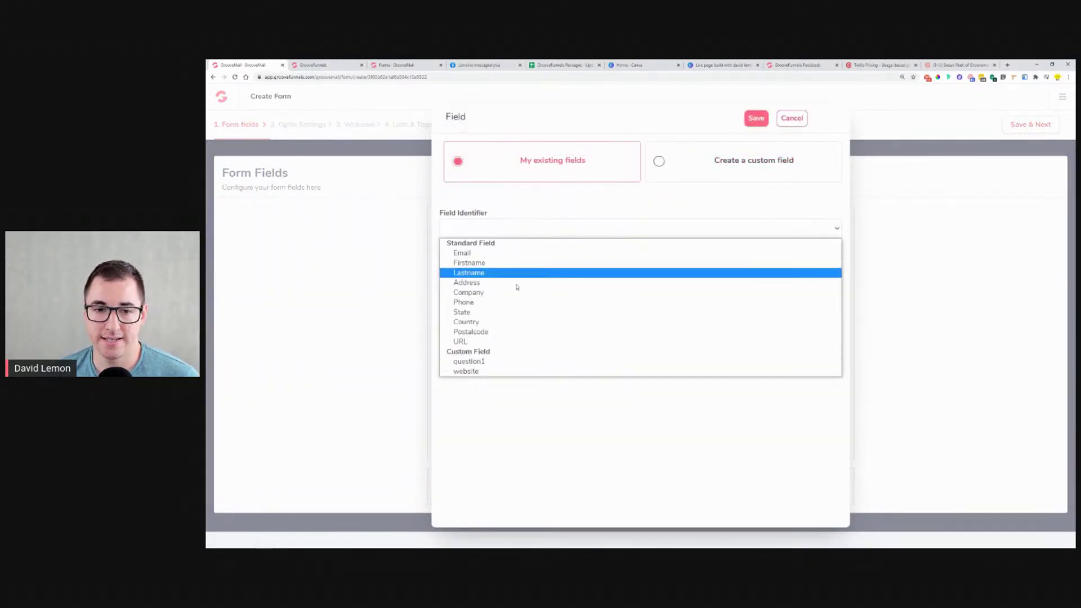
pyautogui.click(478, 362)
pyautogui.click(756, 119)
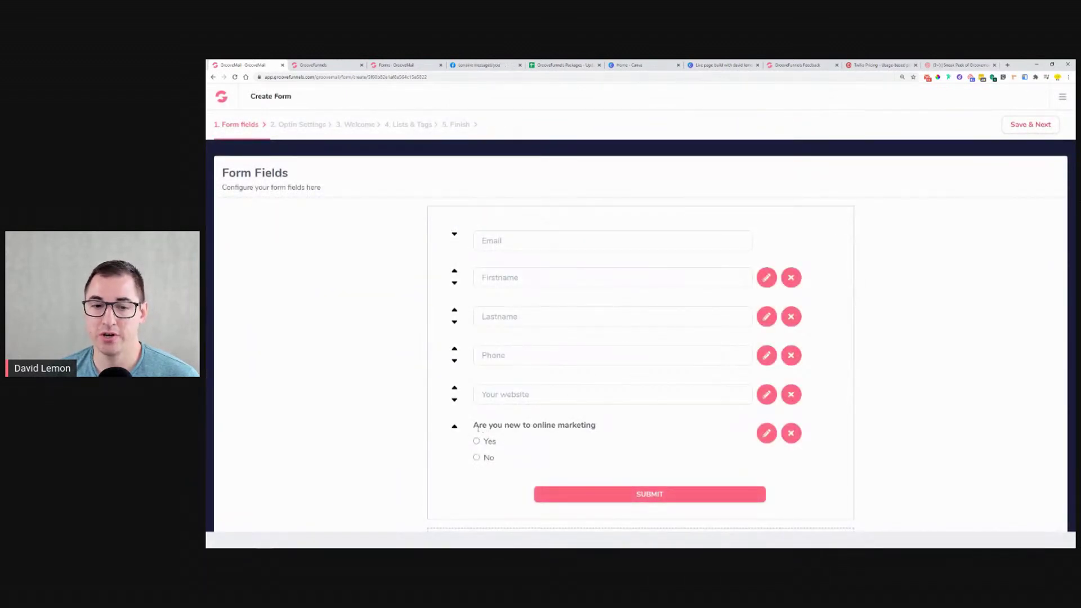
# Test the Yes/No radio buttons of the marketing question on the form, leaving Yes selected.
pyautogui.moveTo(480, 426); pyautogui.dragTo(616, 429)
pyautogui.click(476, 458)
pyautogui.click(478, 442)
pyautogui.click(478, 457)
pyautogui.click(478, 450)
pyautogui.click(477, 442)
pyautogui.click(477, 457)
pyautogui.click(478, 443)
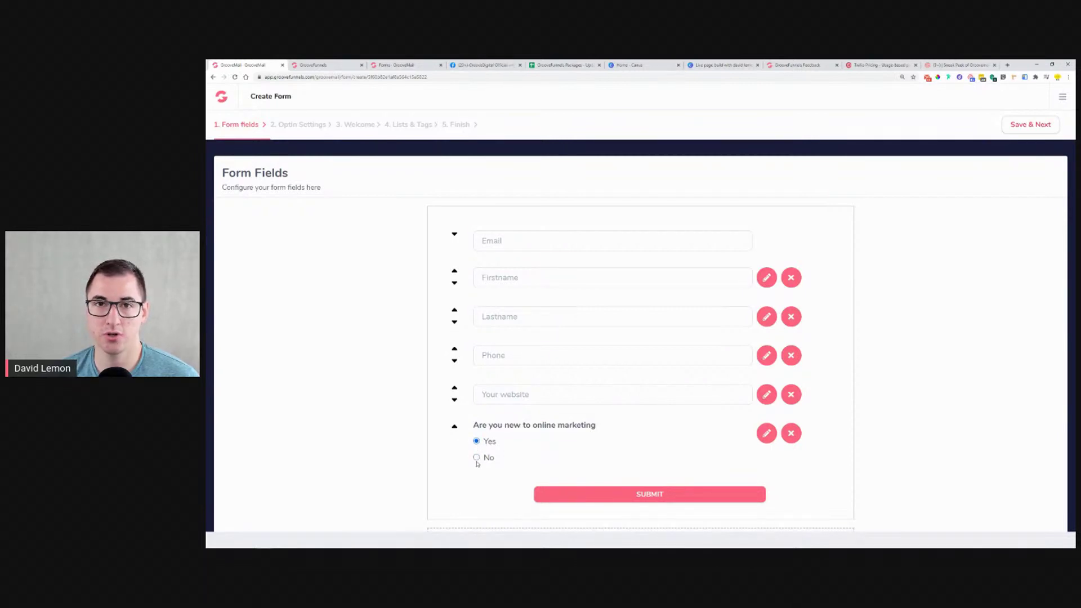
pyautogui.scroll(-2, 609, 494)
# Start a new custom field of type Check boxes.
pyautogui.click(603, 480)
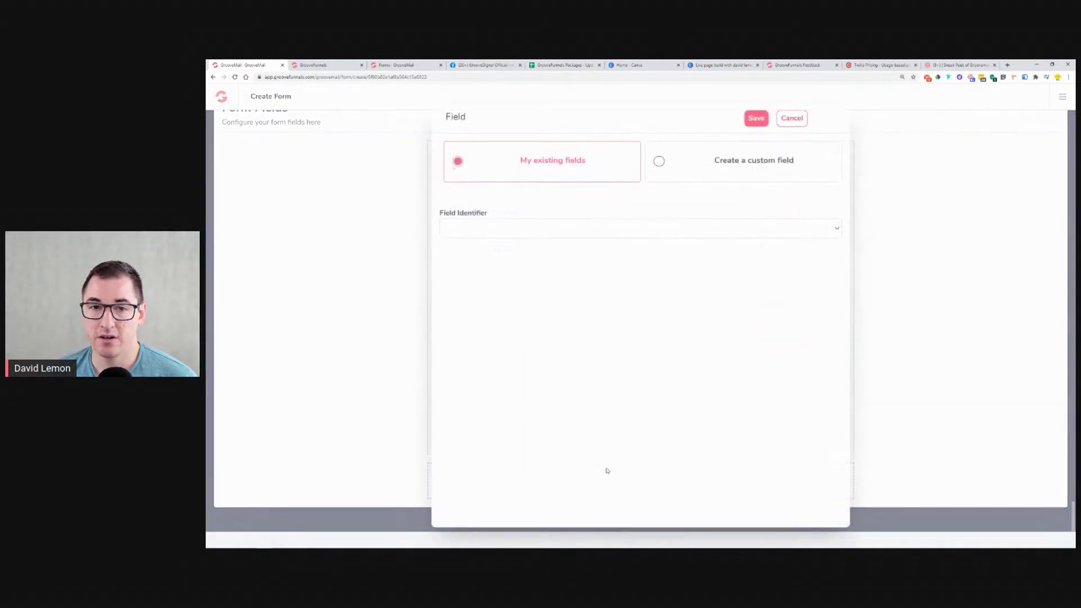
pyautogui.click(536, 225)
pyautogui.click(690, 174)
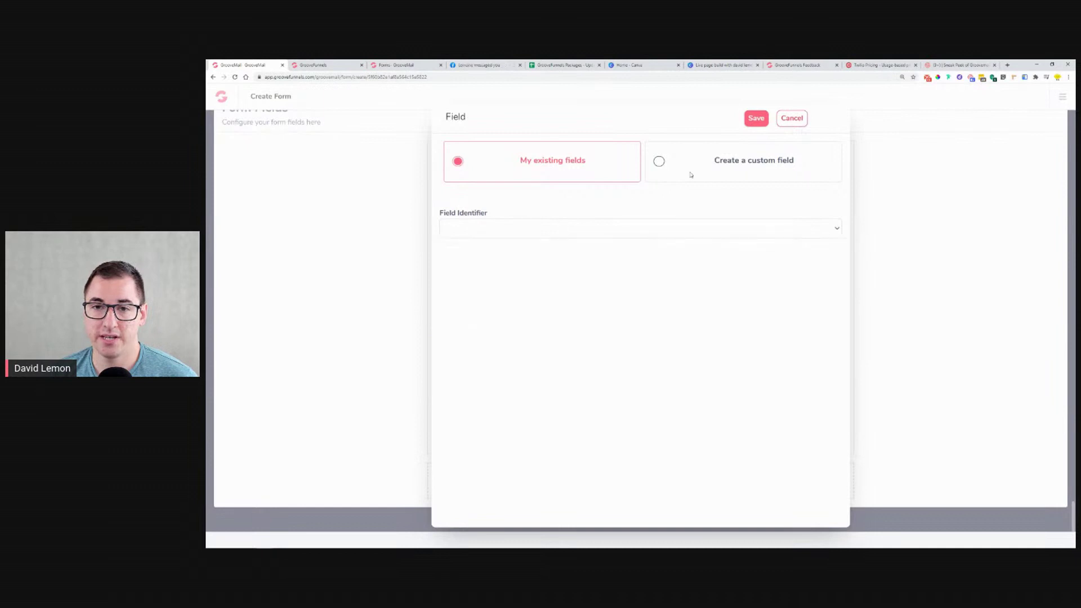
pyautogui.click(694, 172)
pyautogui.click(521, 232)
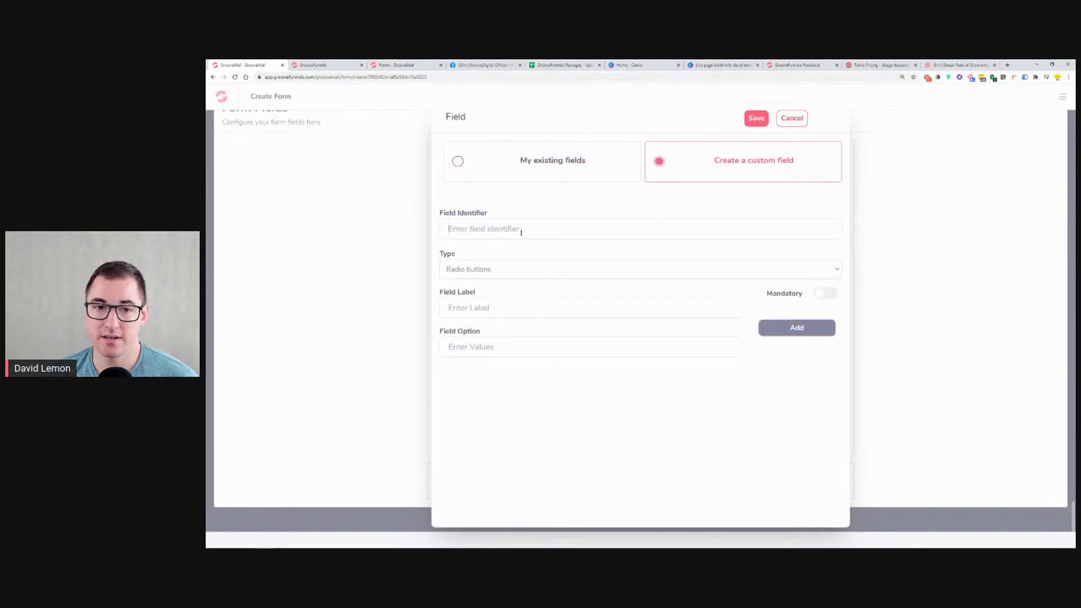
pyautogui.click(504, 270)
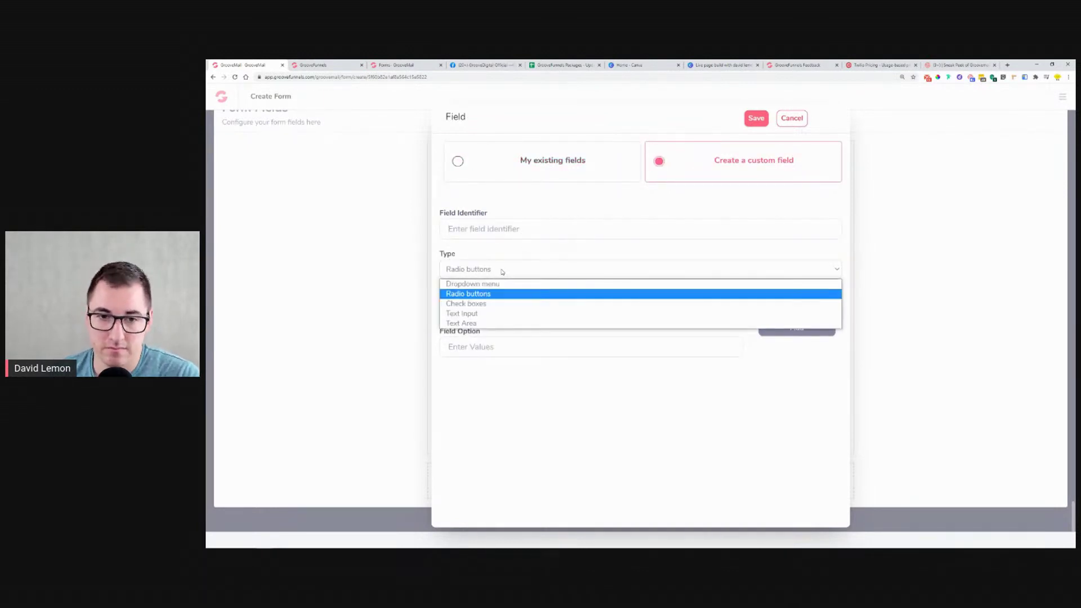
pyautogui.click(502, 301)
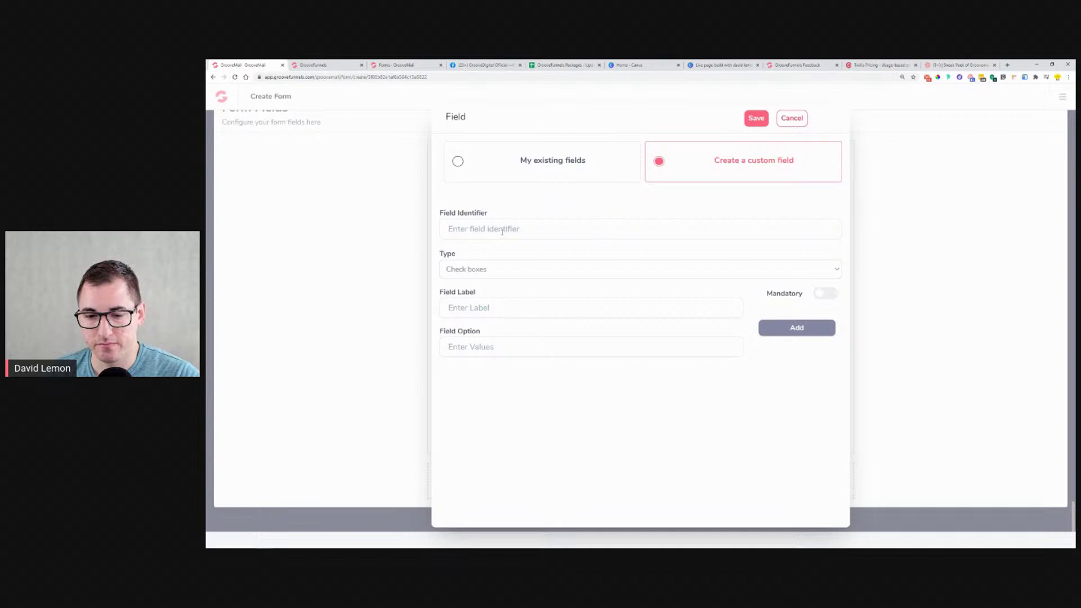
# Name the field 'niche' with the label 'What industry are you in?'.
pyautogui.click(503, 231)
pyautogui.write('nice')
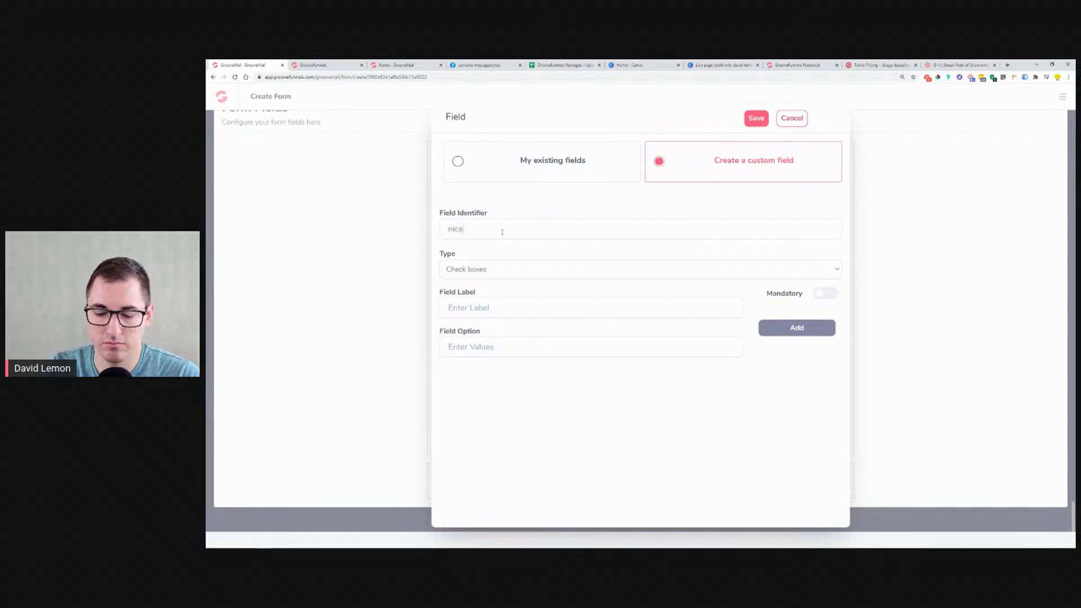
pyautogui.press('BackSpace')
pyautogui.write('he')
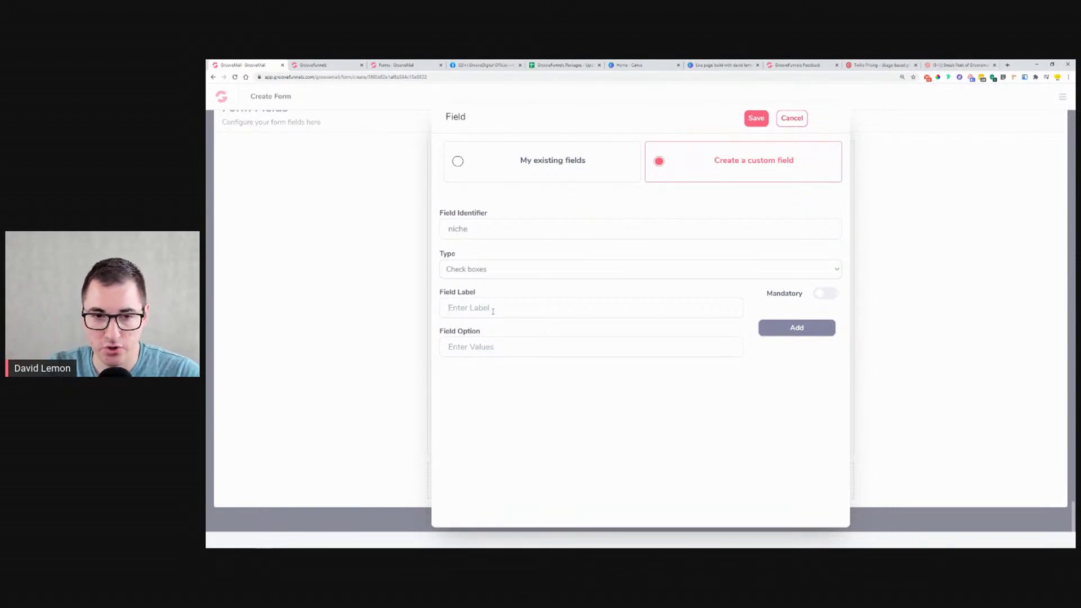
pyautogui.write('W')
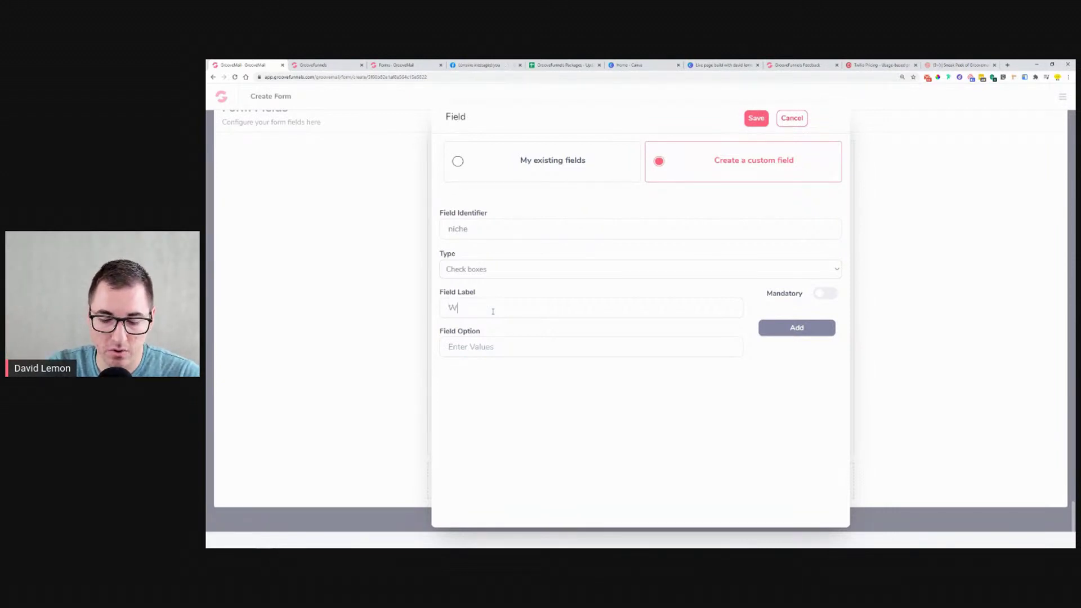
pyautogui.write('hat niche are you in')
pyautogui.write('e')
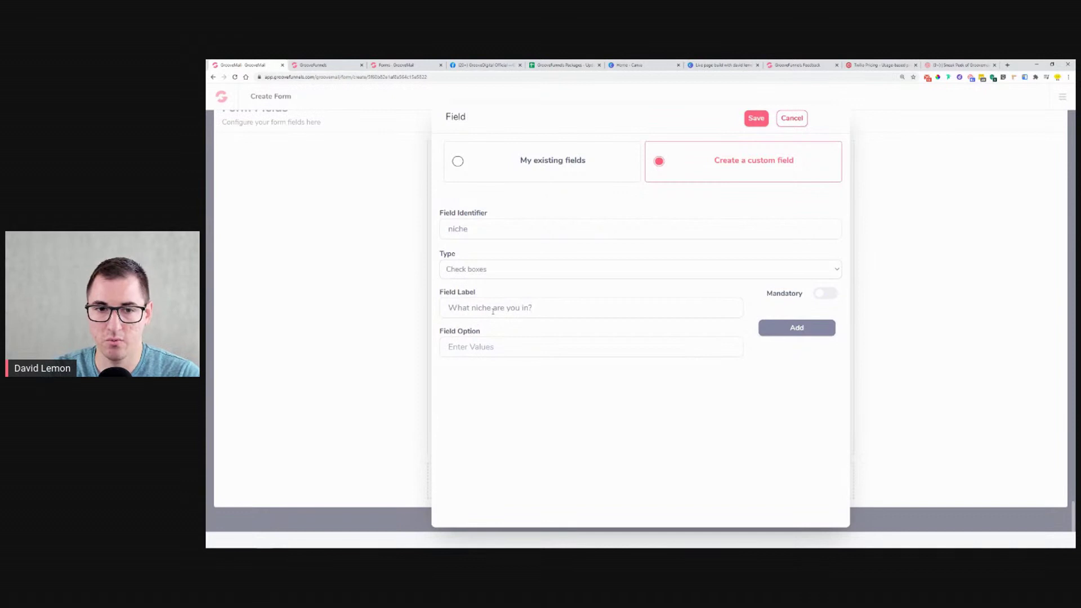
pyautogui.press('BackSpace')
pyautogui.press('BackSpace')
pyautogui.press('BackSpace')
pyautogui.press('BackSpace')
pyautogui.press('BackSpace')
pyautogui.press('BackSpace')
pyautogui.press('BackSpace')
pyautogui.press('BackSpace')
pyautogui.press('BackSpace')
pyautogui.press('BackSpace')
pyautogui.press('BackSpace')
pyautogui.press('BackSpace')
pyautogui.press('BackSpace')
pyautogui.press('BackSpace')
pyautogui.write('industry are')
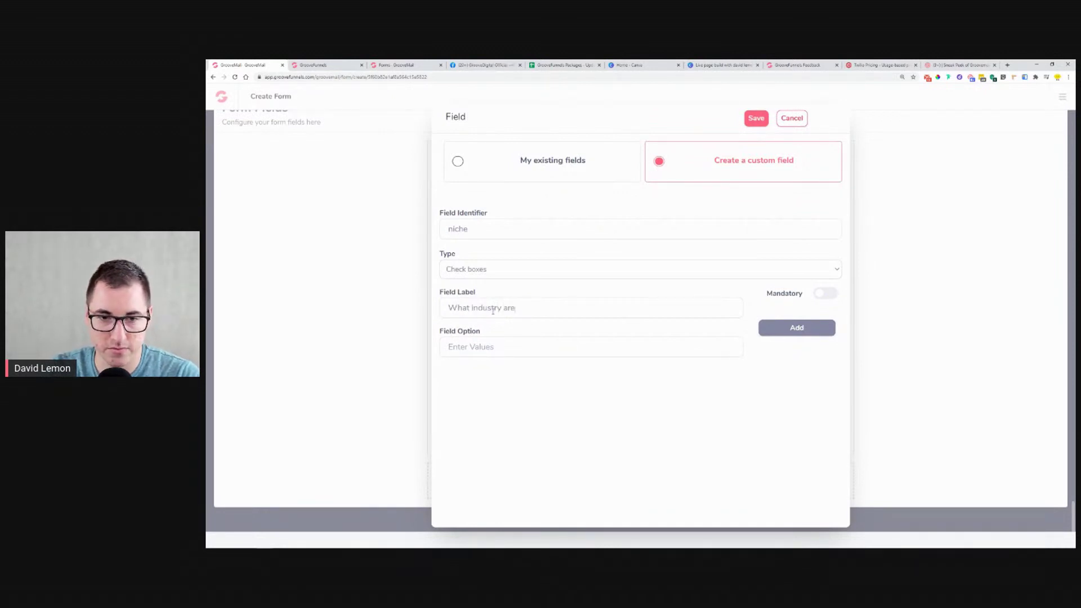
pyautogui.write(' you in?')
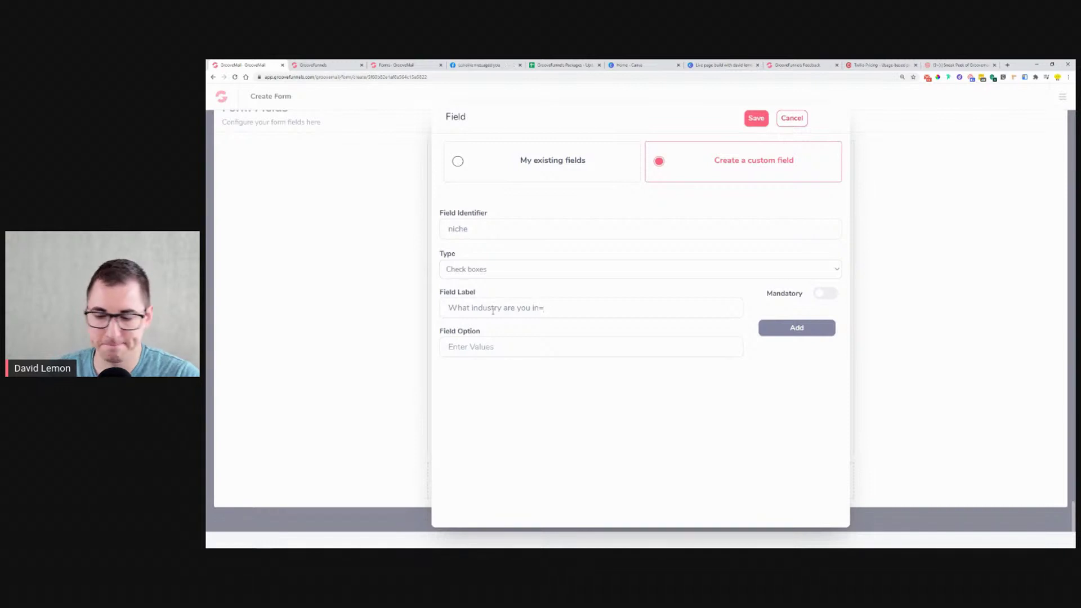
# Add the options Health, Wealth and Relationships and save the field.
pyautogui.click(521, 348)
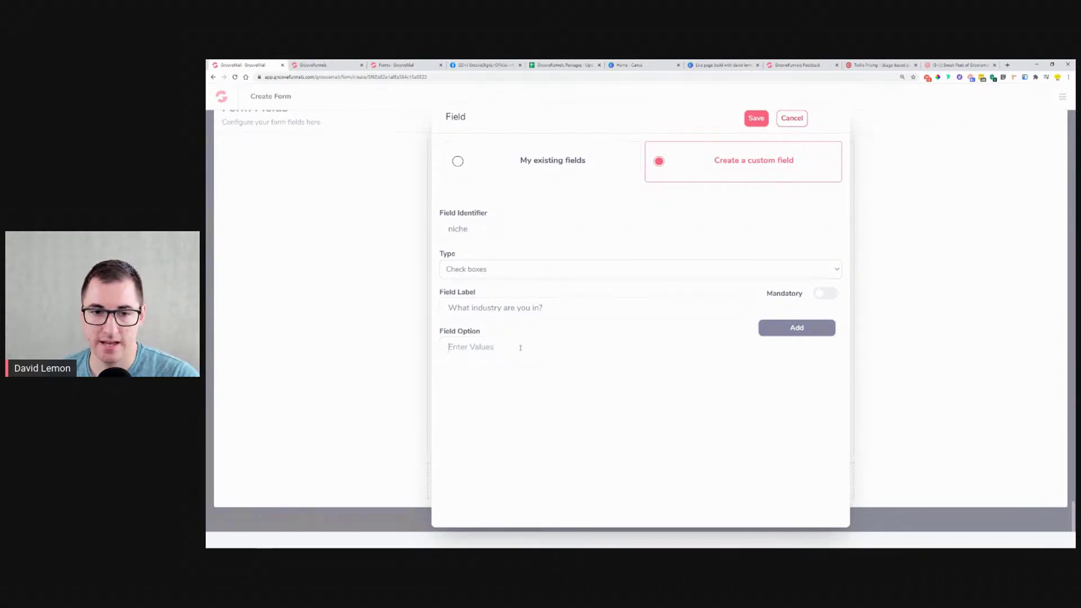
pyautogui.write('Hea')
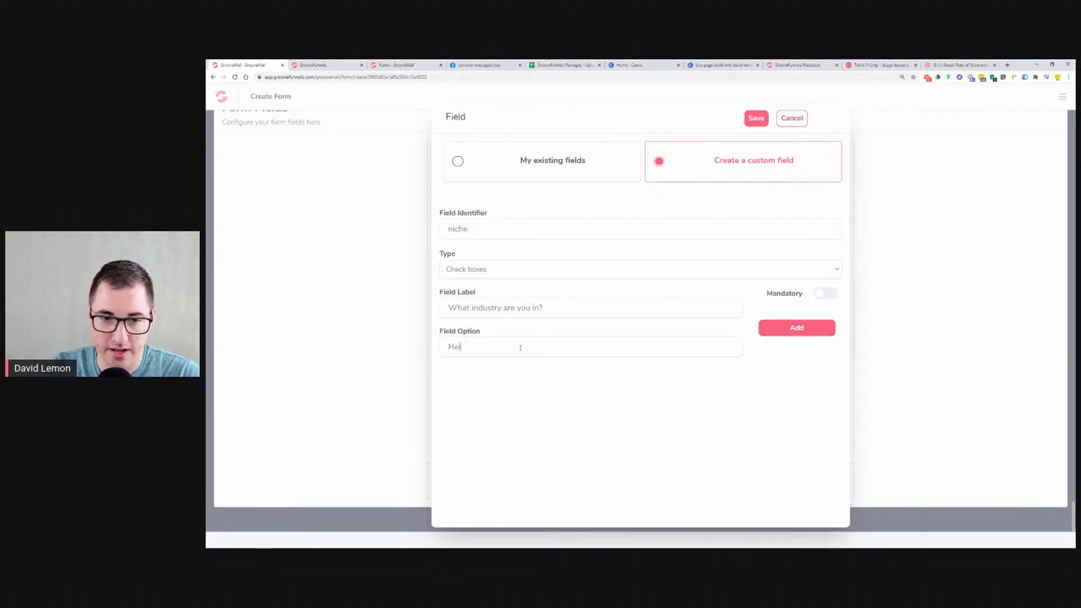
pyautogui.write('lth')
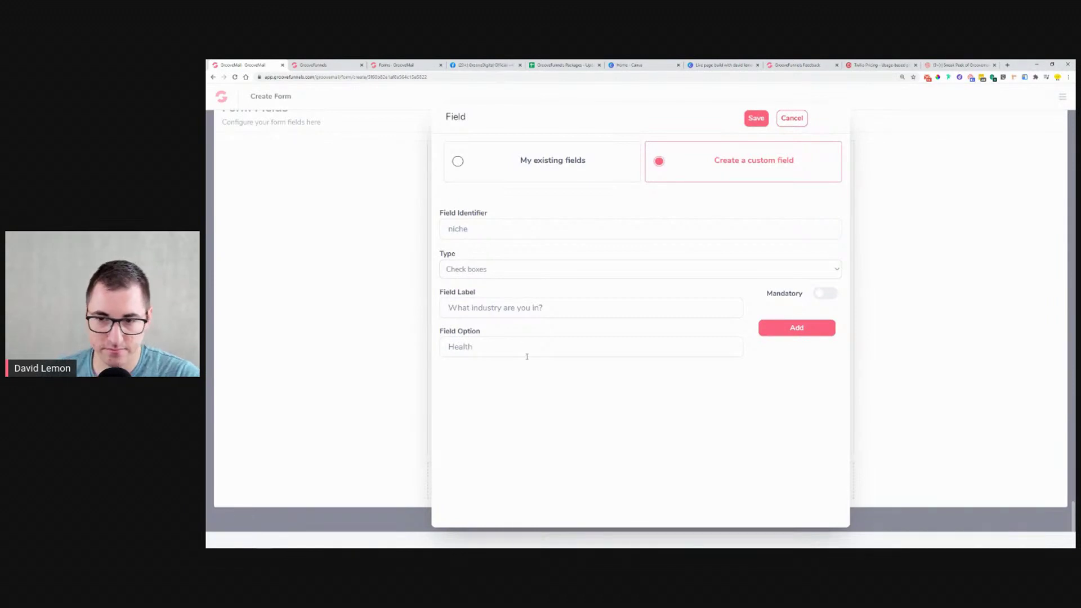
pyautogui.click(816, 329)
pyautogui.write('Wealth')
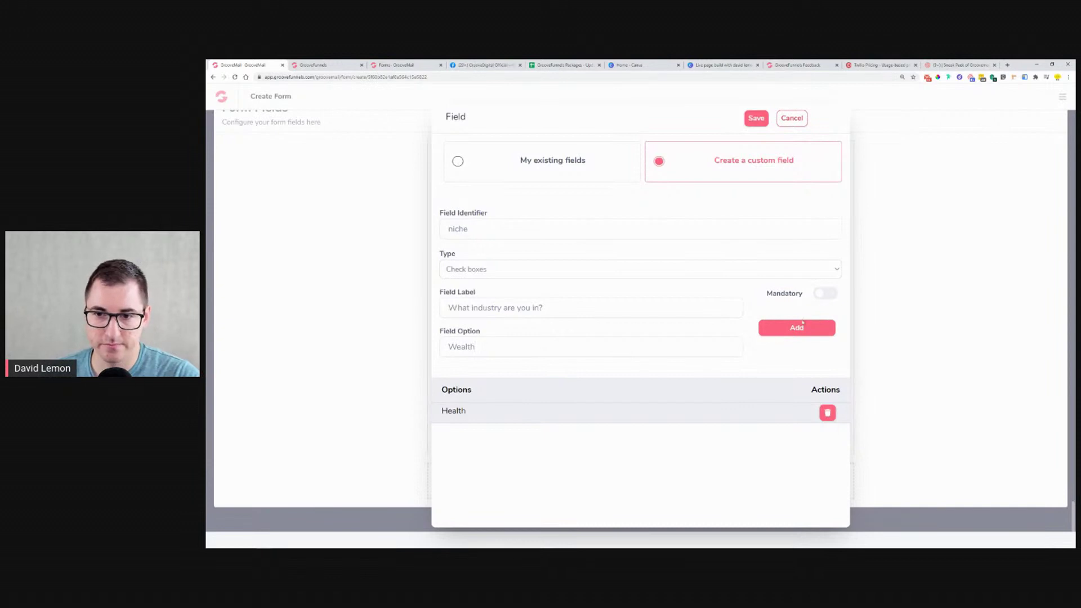
pyautogui.click(811, 329)
pyautogui.click(515, 348)
pyautogui.write('rel')
pyautogui.press('BackSpace')
pyautogui.press('BackSpace')
pyautogui.press('BackSpace')
pyautogui.write('Relat')
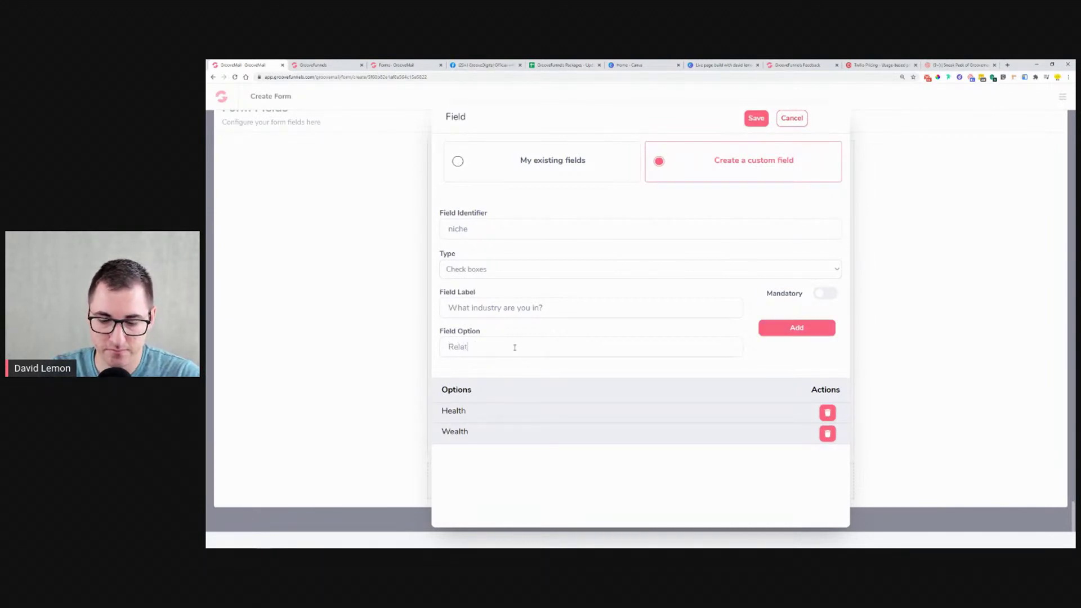
pyautogui.write('ionships')
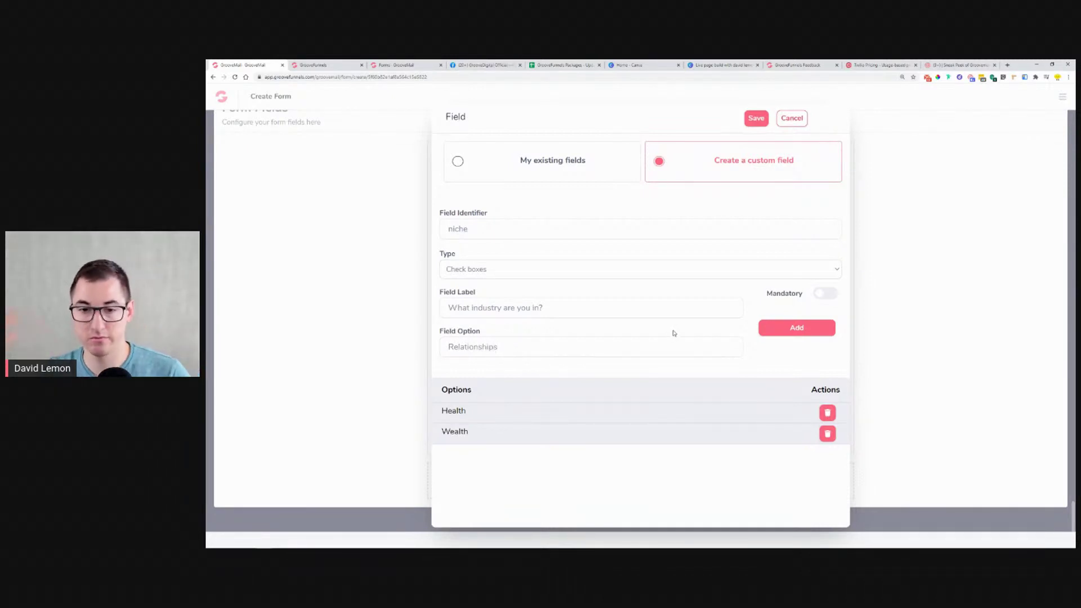
pyautogui.click(793, 332)
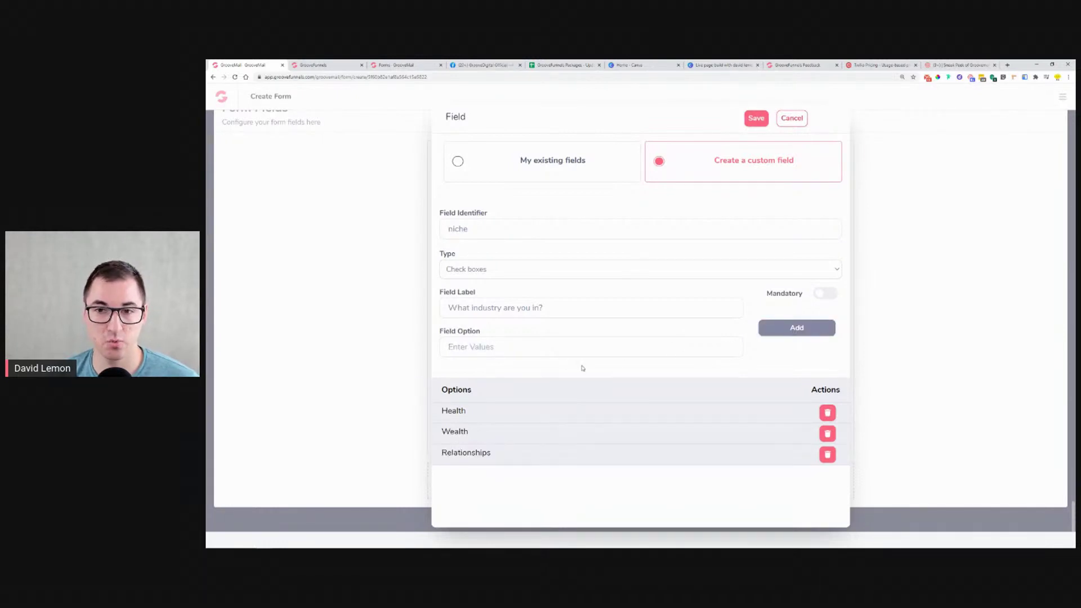
pyautogui.click(756, 118)
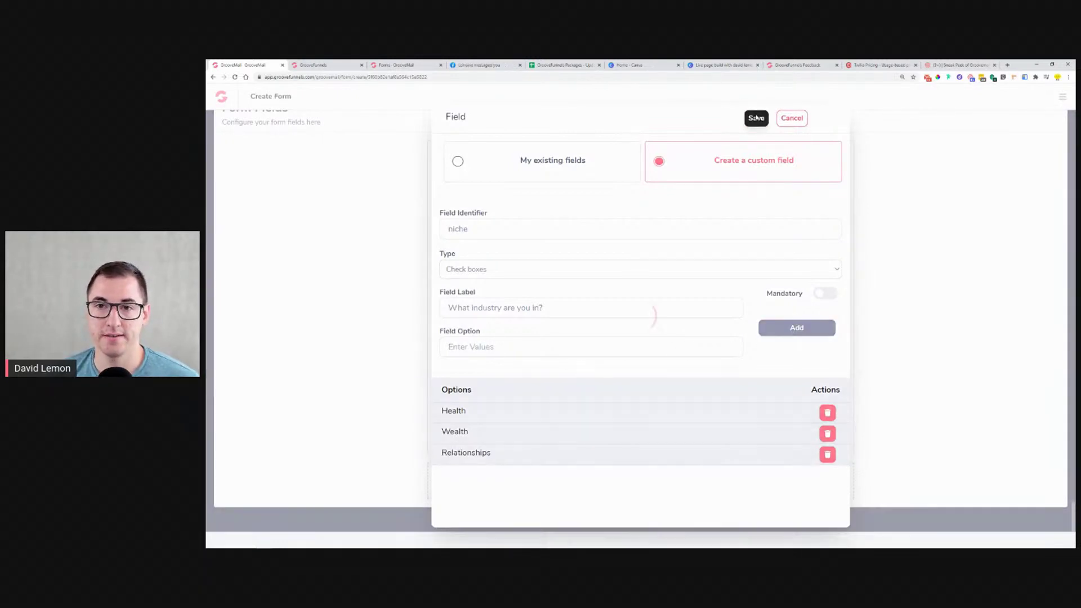
pyautogui.click(609, 478)
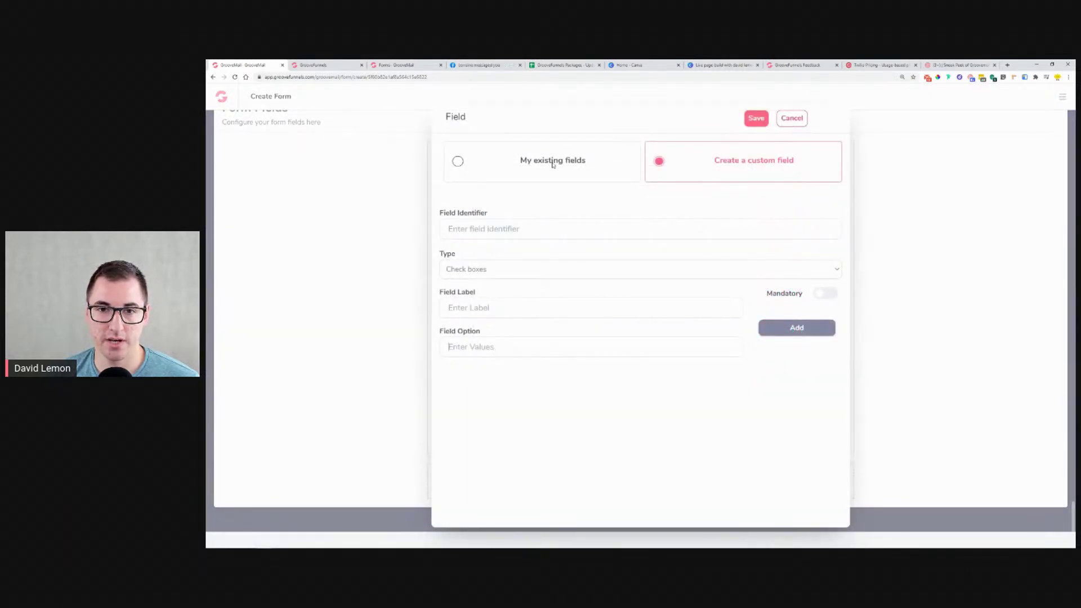
pyautogui.click(529, 166)
pyautogui.click(530, 236)
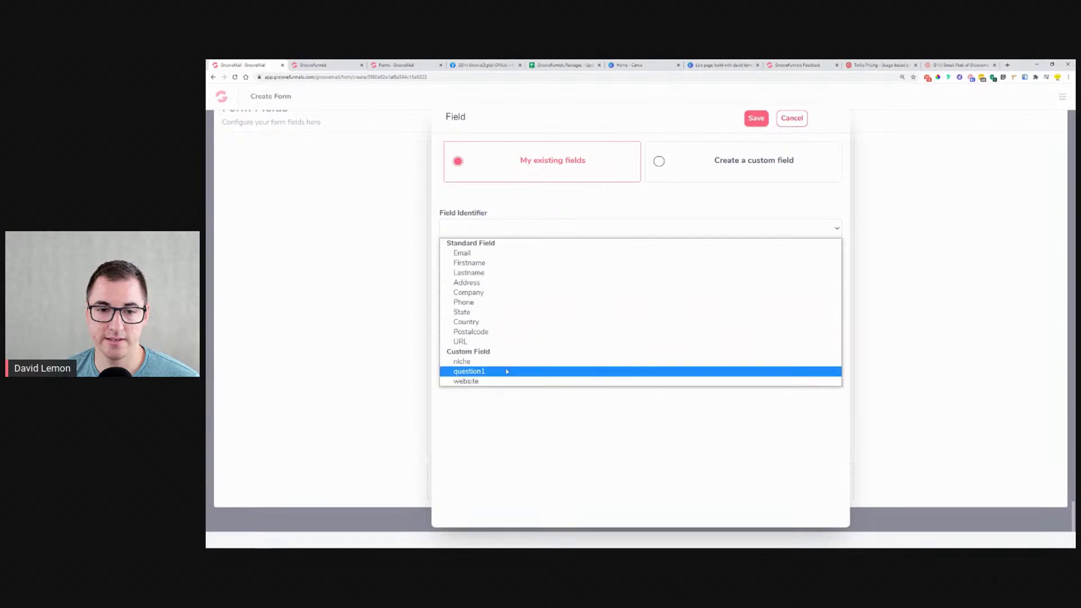
pyautogui.click(505, 363)
pyautogui.click(756, 119)
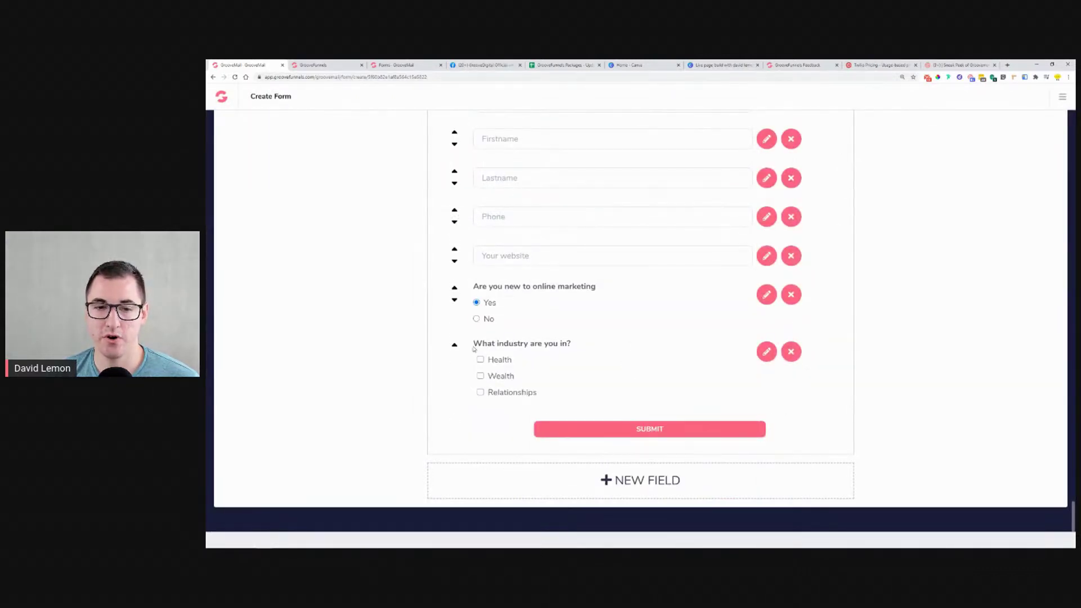
pyautogui.moveTo(472, 343); pyautogui.dragTo(588, 350)
pyautogui.click(478, 366)
pyautogui.click(480, 360)
pyautogui.click(480, 376)
pyautogui.click(480, 392)
pyautogui.click(480, 376)
pyautogui.click(480, 359)
pyautogui.click(480, 376)
pyautogui.click(480, 359)
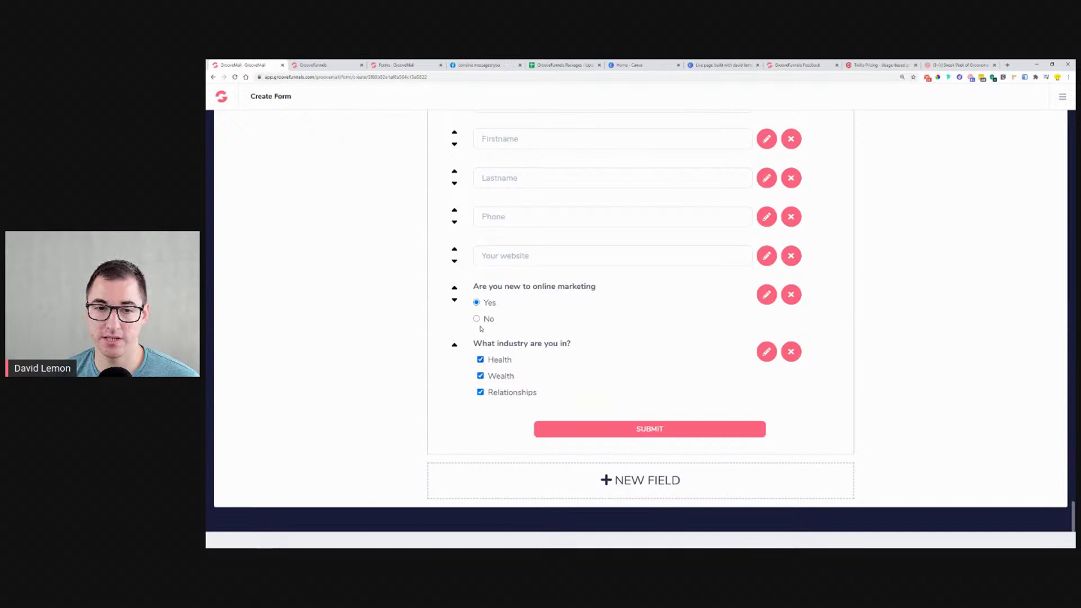
pyautogui.click(476, 319)
pyautogui.click(476, 302)
pyautogui.click(477, 318)
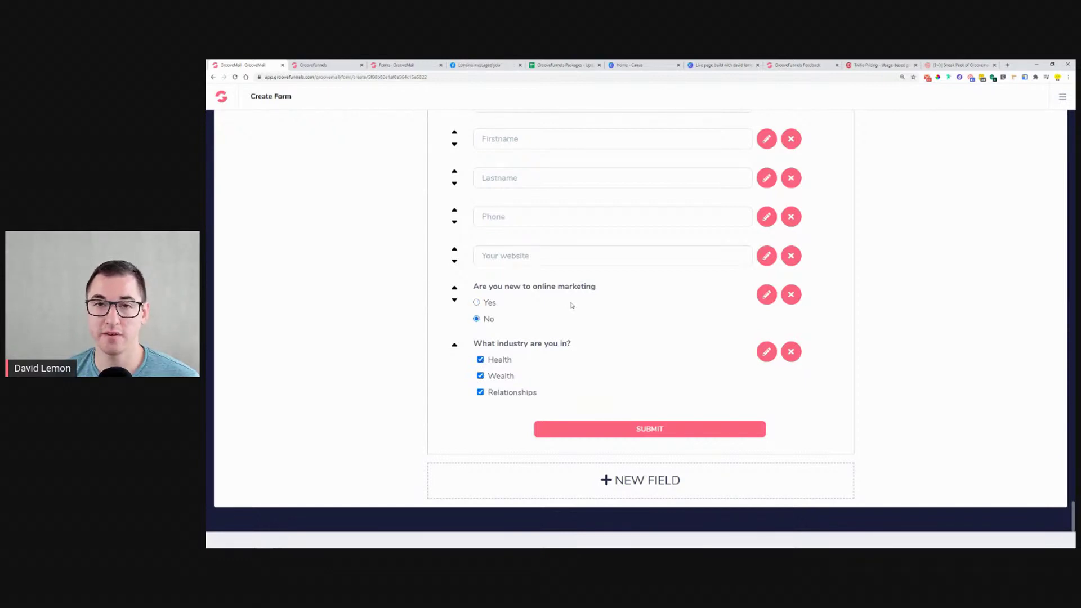
pyautogui.scroll(3, 648, 338)
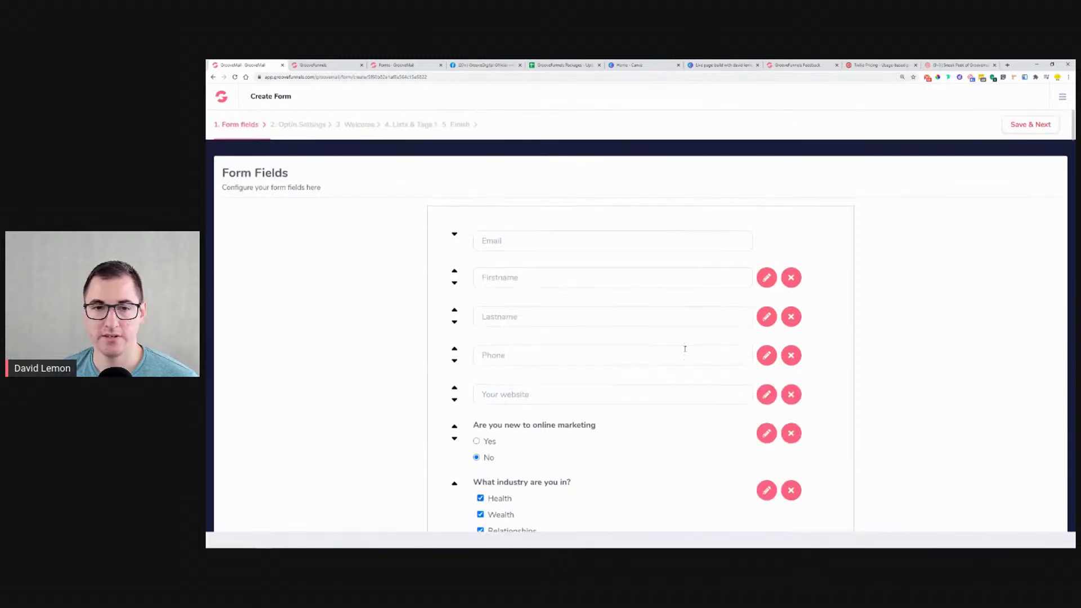
pyautogui.scroll(-3, 661, 338)
pyautogui.scroll(3, 662, 327)
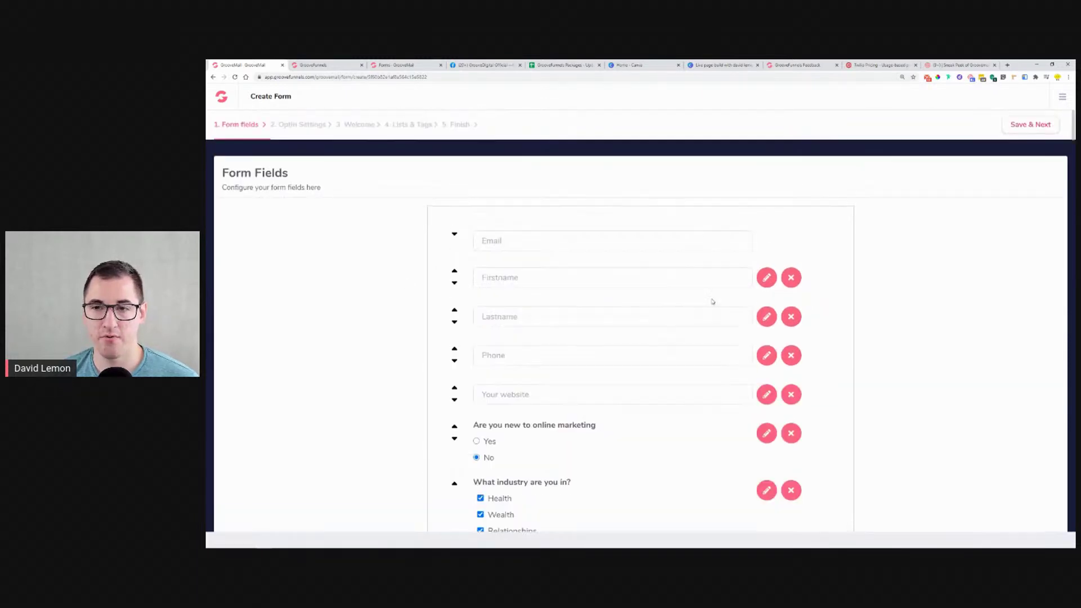
# Save the form fields and choose Double opt-in on the Optin Settings step.
pyautogui.click(1026, 131)
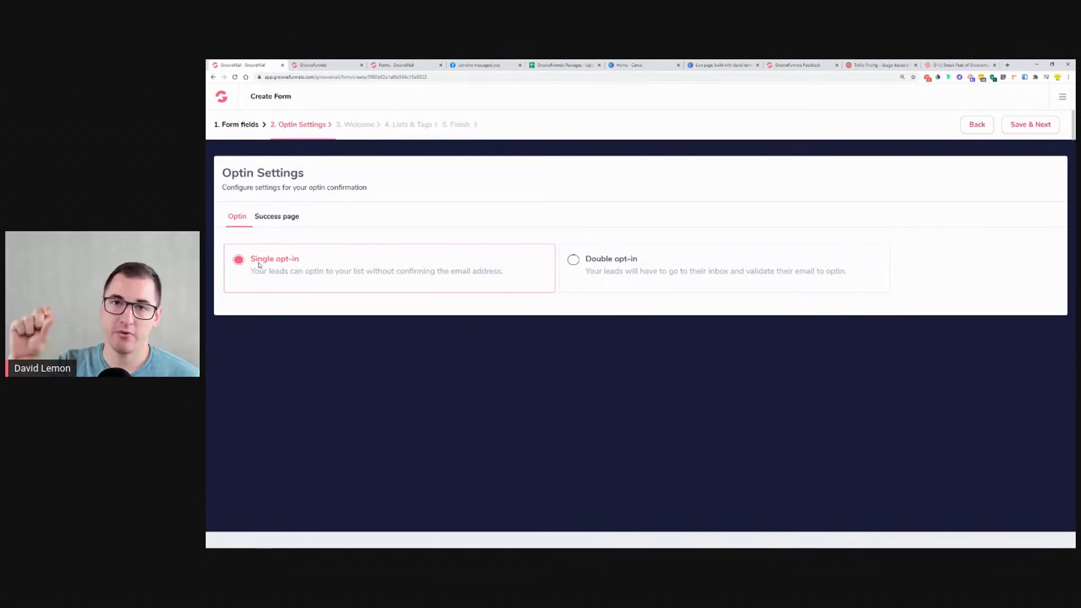
pyautogui.click(684, 279)
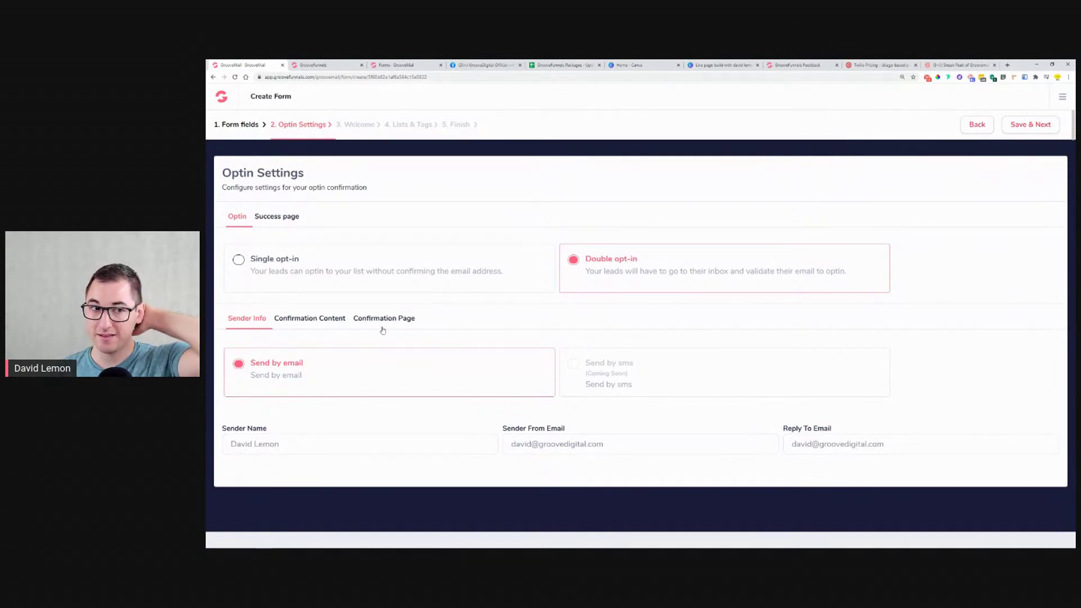
# Look over the Confirmation Content email and Confirmation Page URL settings.
pyautogui.moveTo(345, 319); pyautogui.dragTo(326, 330)
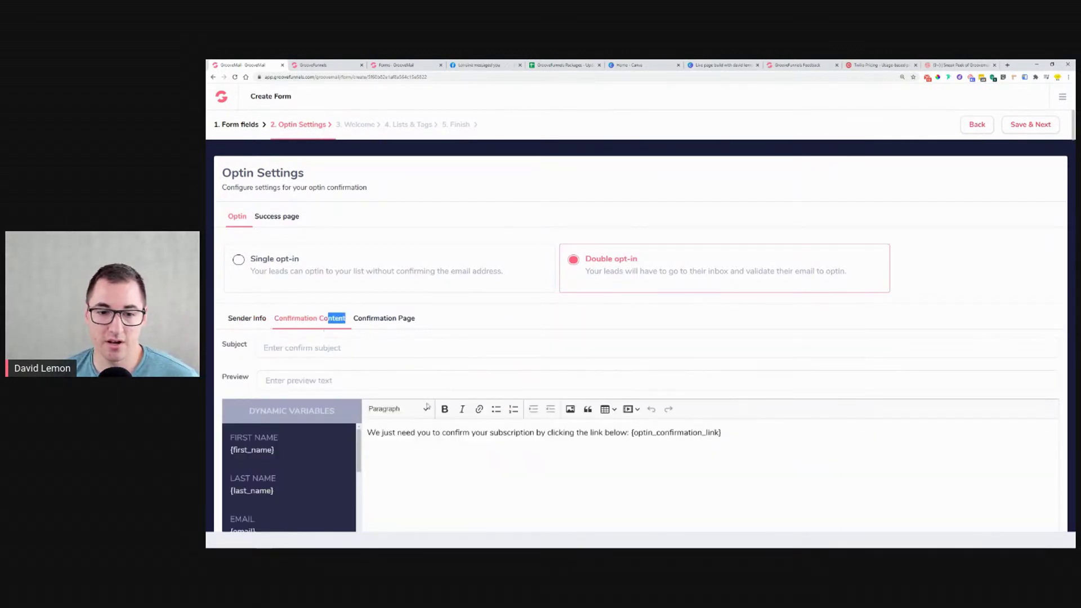
pyautogui.scroll(-2, 476, 378)
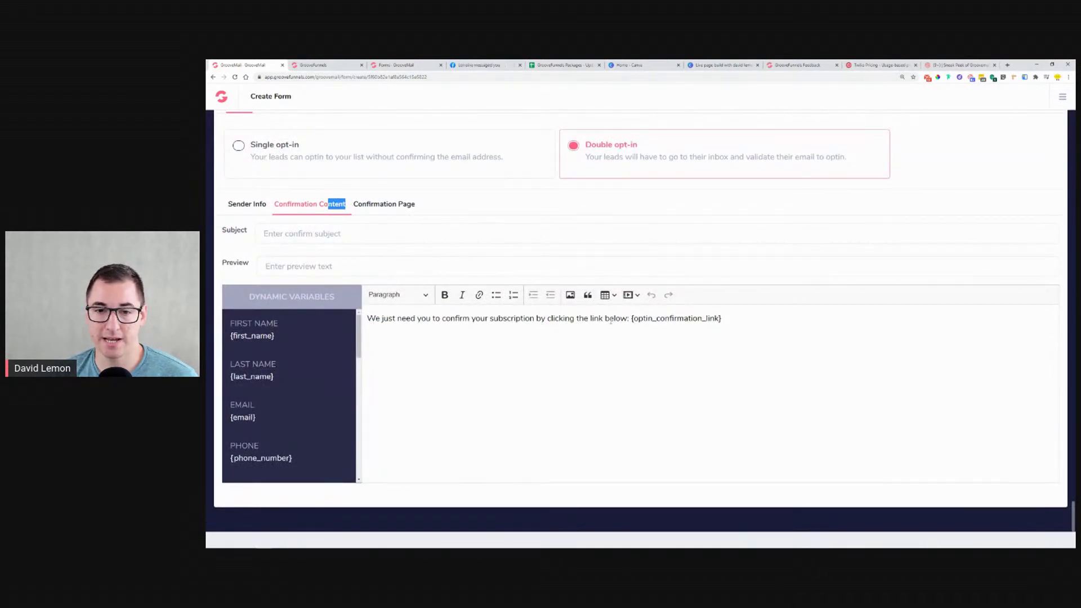
pyautogui.moveTo(633, 319); pyautogui.dragTo(726, 319)
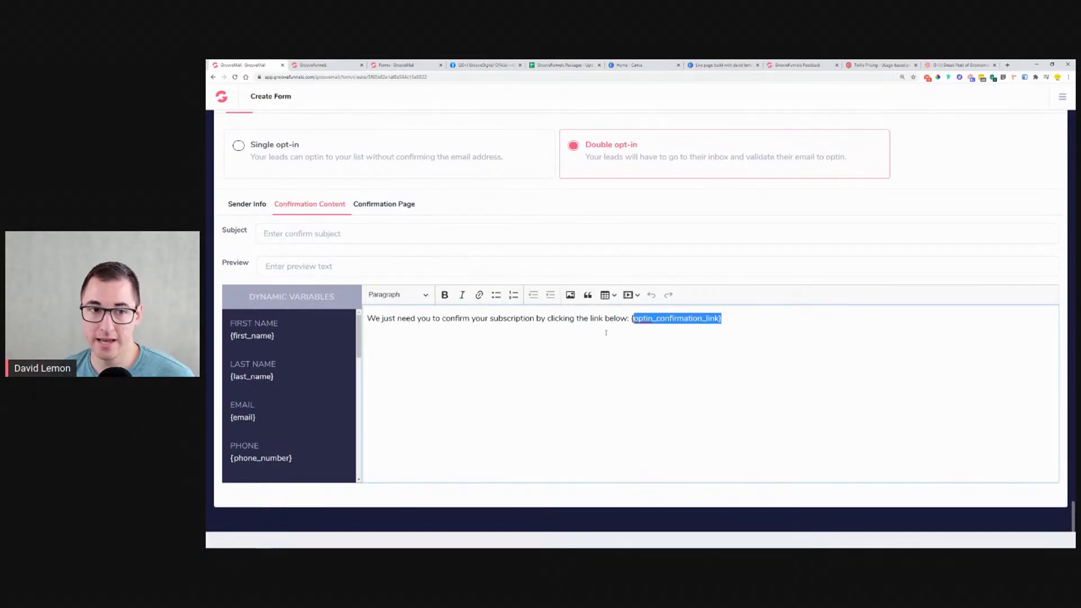
pyautogui.click(311, 265)
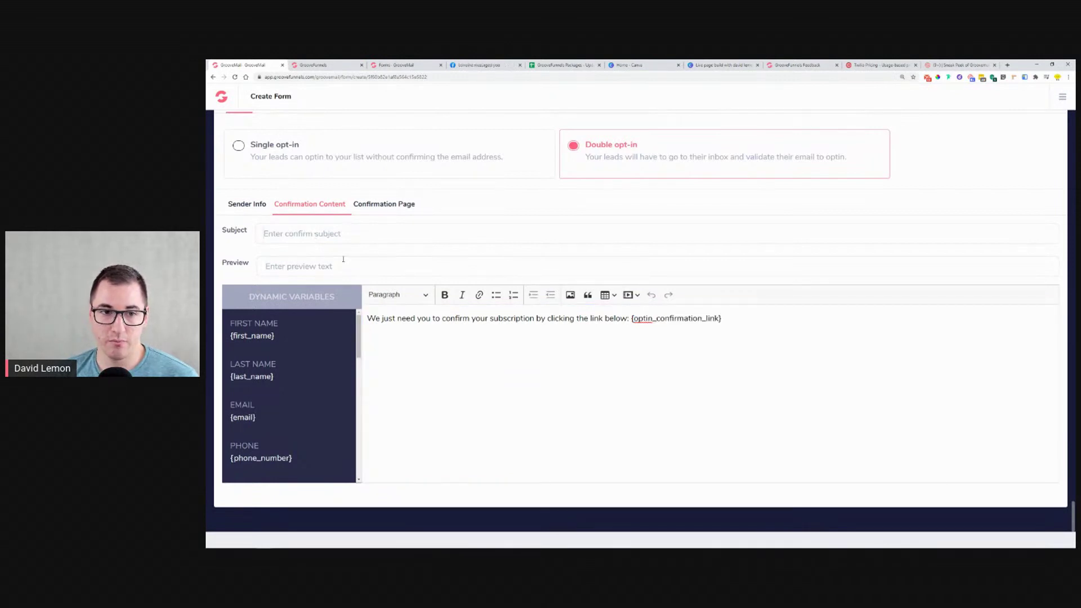
pyautogui.click(373, 212)
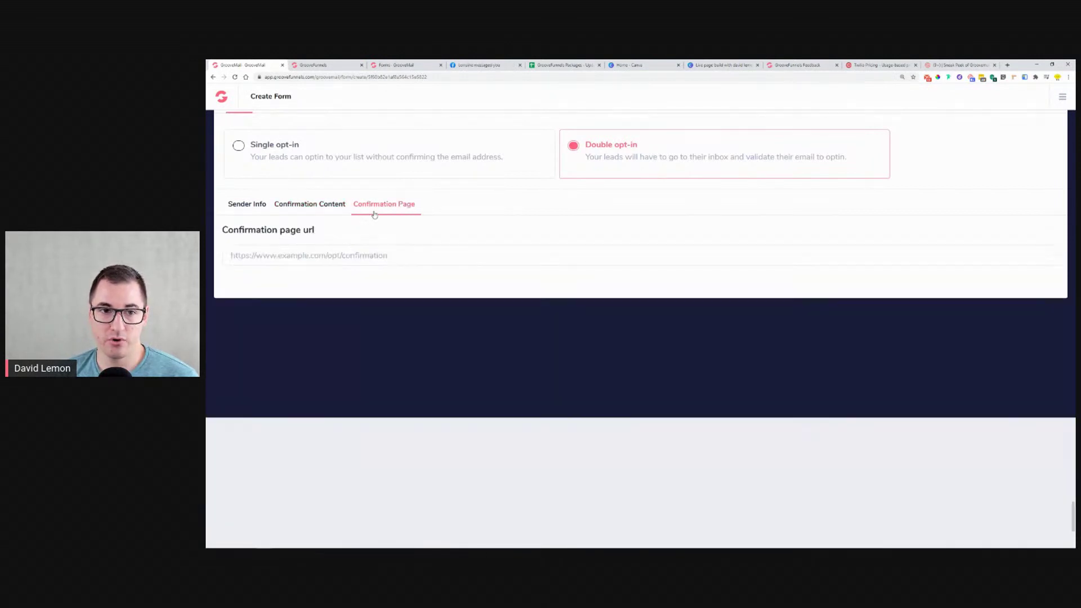
pyautogui.click(258, 259)
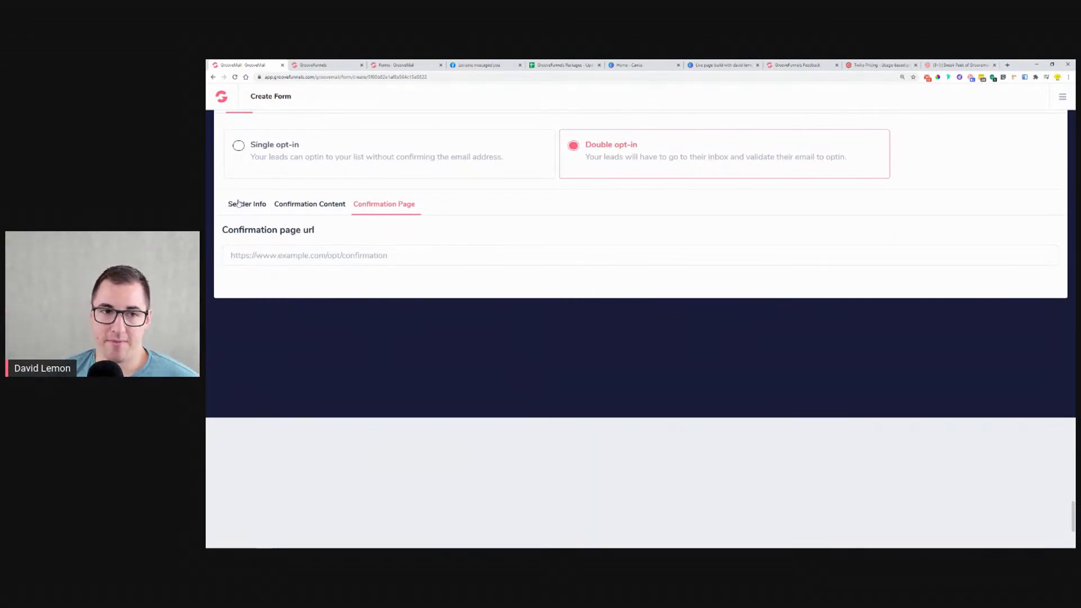
pyautogui.click(310, 204)
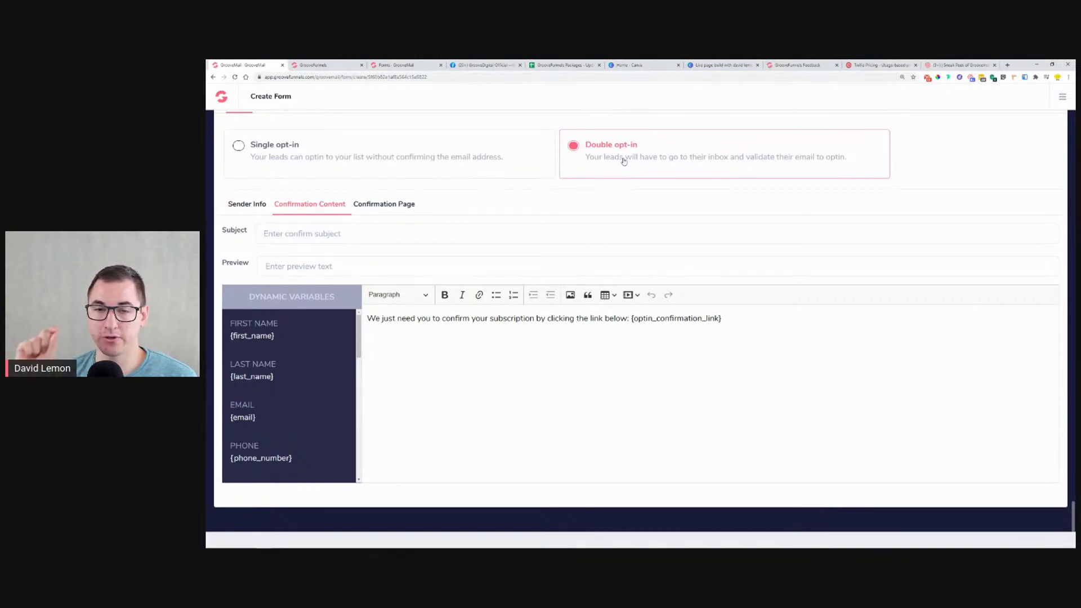
pyautogui.click(401, 209)
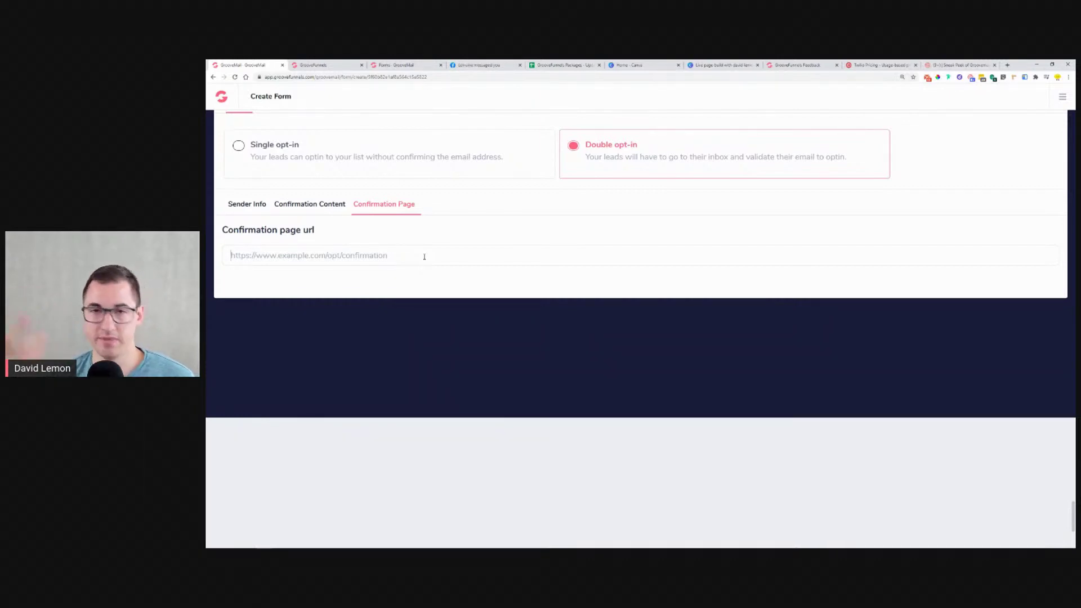
# Check the sender details and set the form to Single opt-in.
pyautogui.click(270, 158)
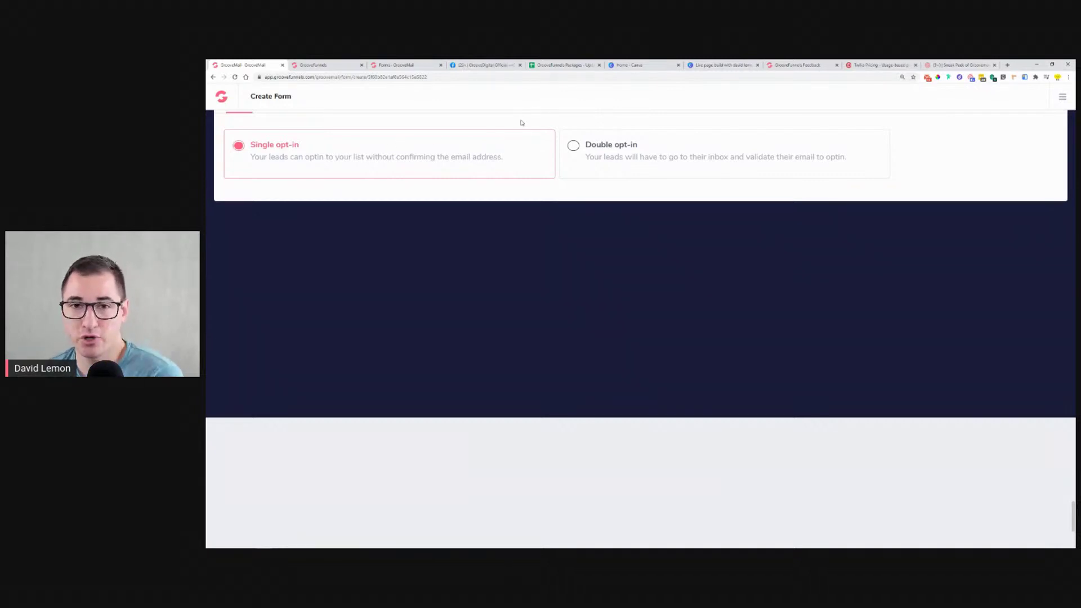
pyautogui.click(572, 147)
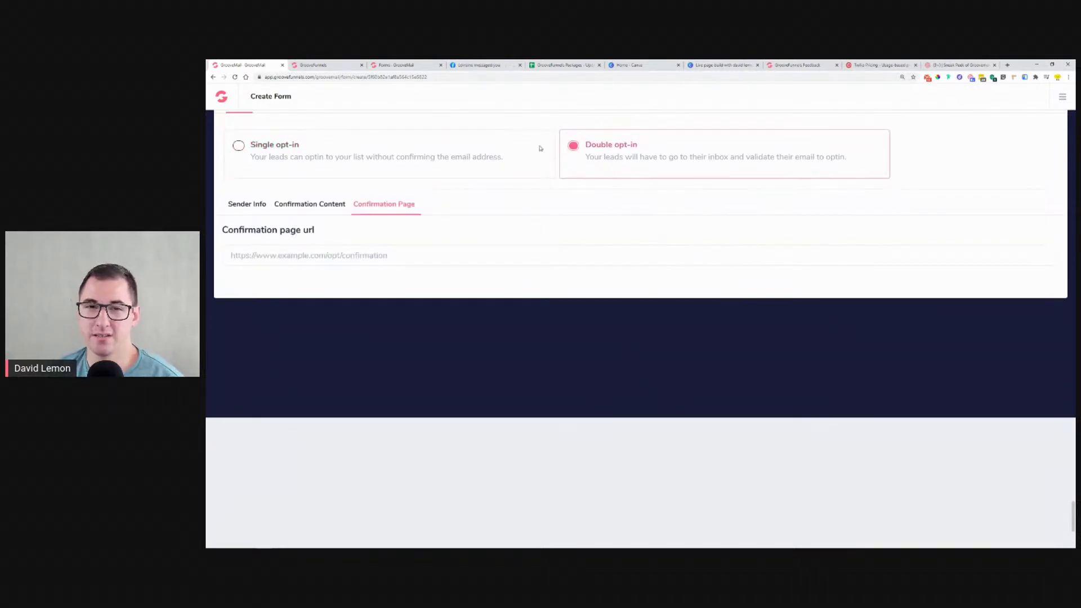
pyautogui.click(249, 208)
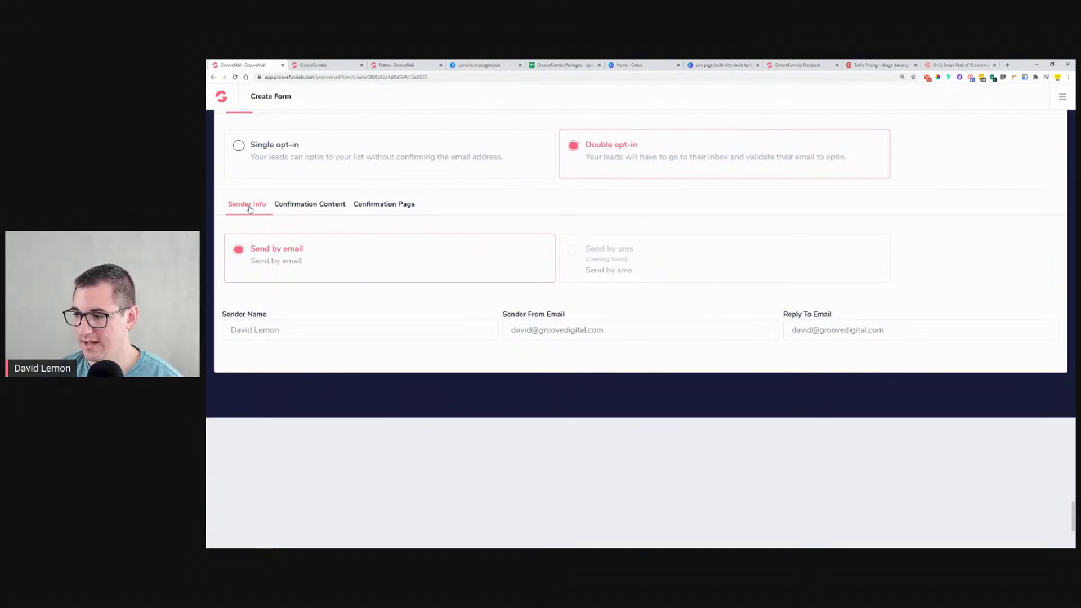
pyautogui.scroll(2, 206, 218)
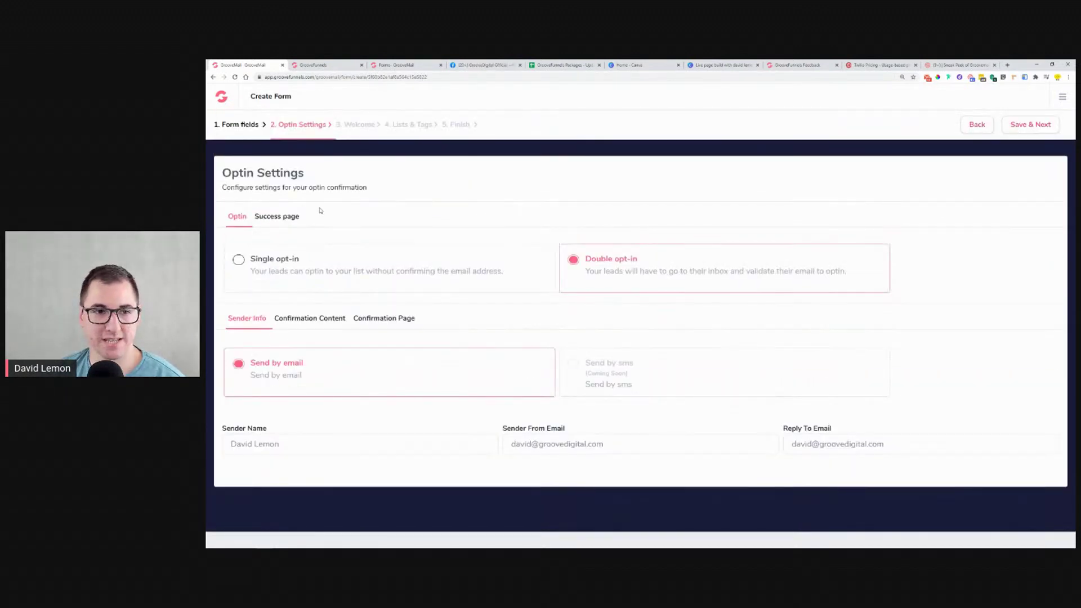
pyautogui.click(239, 265)
# Keep the welcome email on Don't send and continue to the Lists & Tags step.
pyautogui.click(1031, 124)
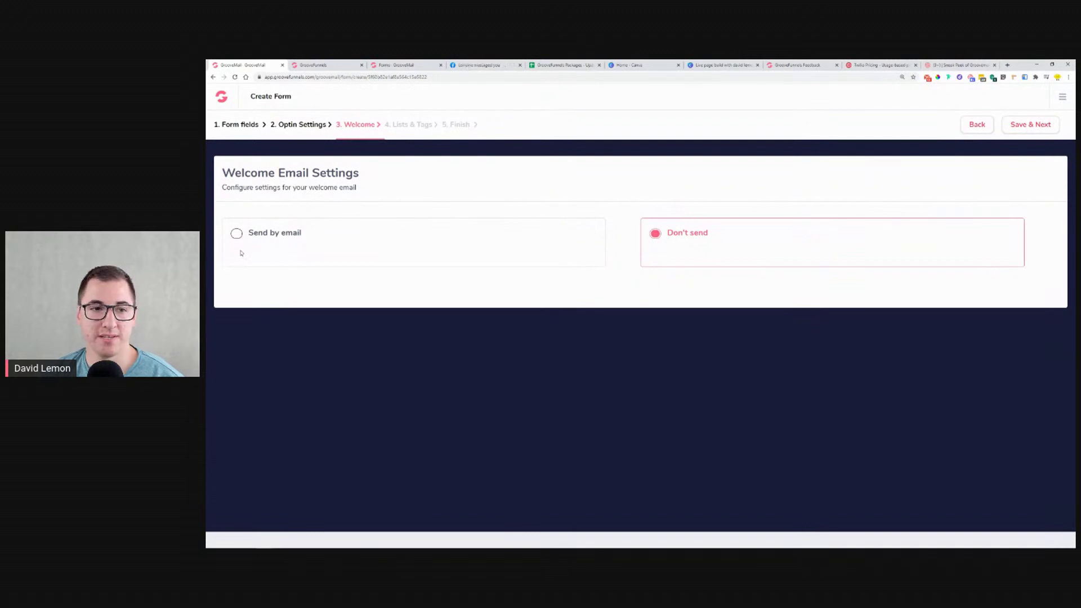
pyautogui.click(239, 247)
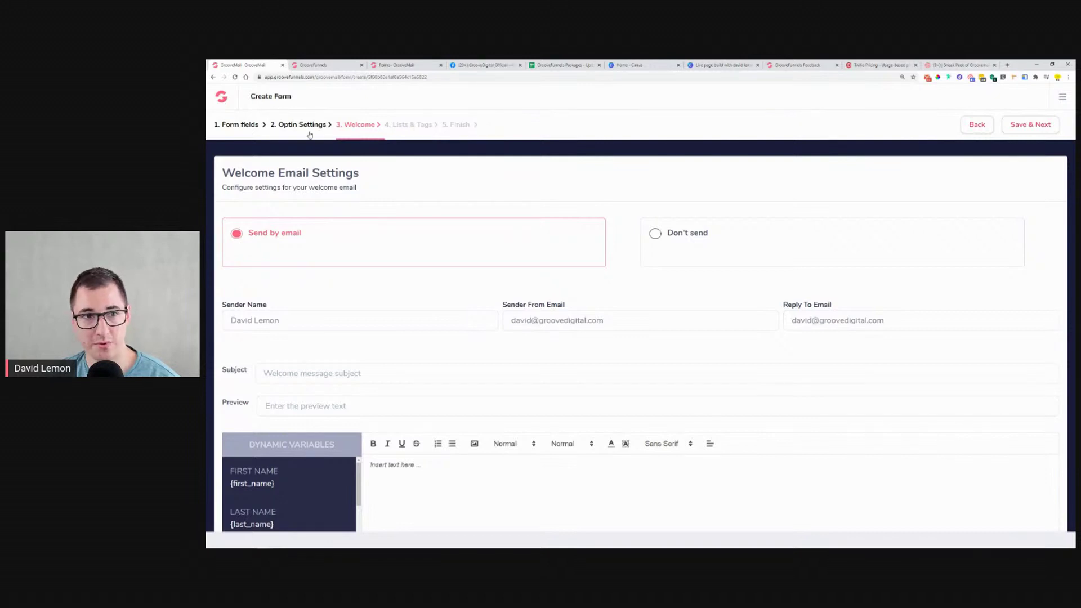
pyautogui.moveTo(309, 97); pyautogui.dragTo(251, 96)
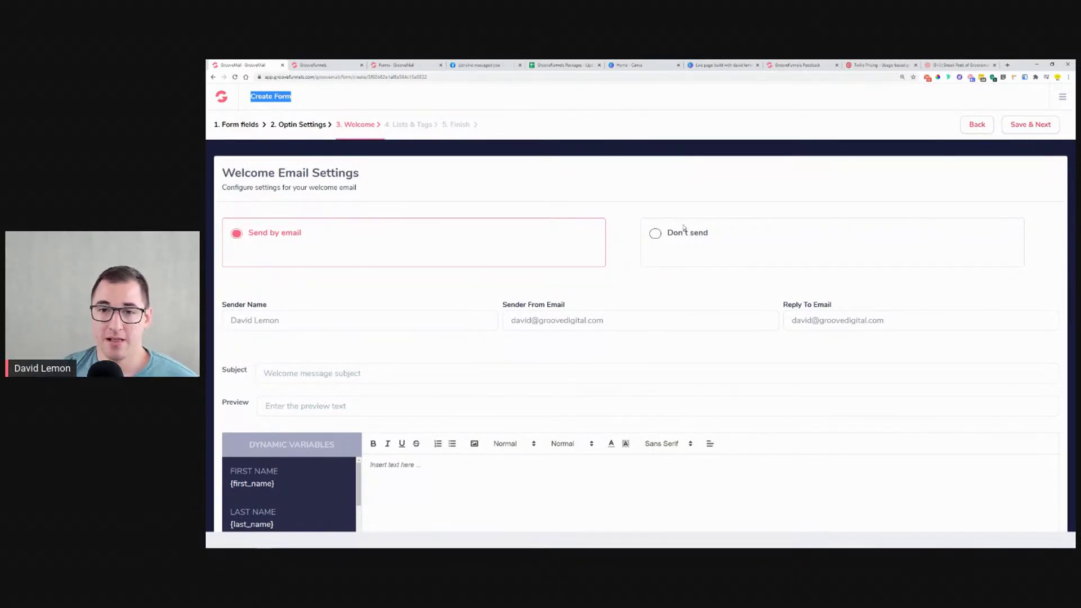
pyautogui.click(667, 233)
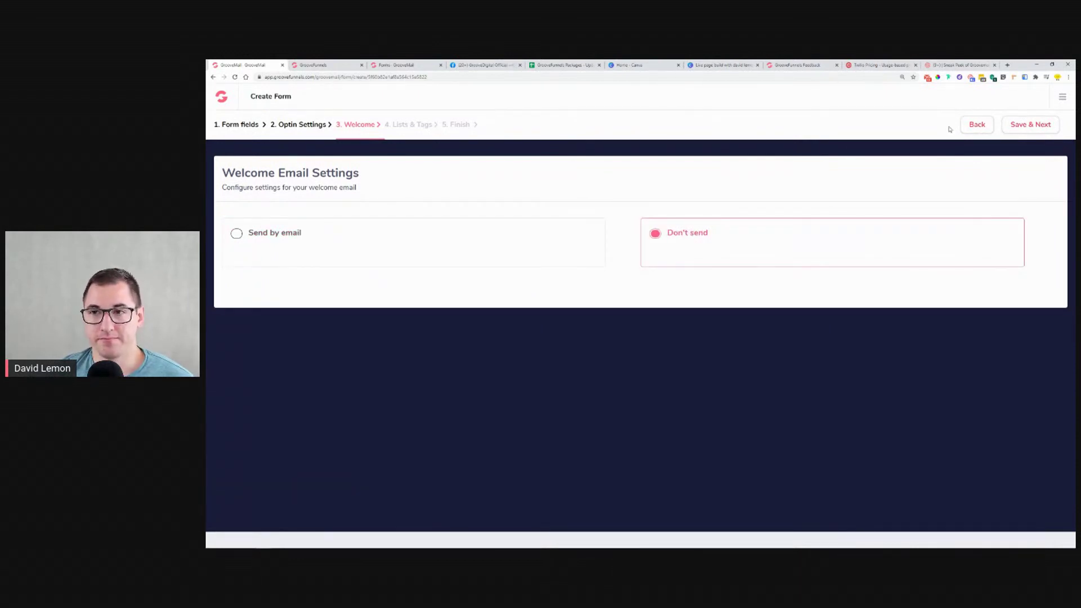
pyautogui.click(1030, 124)
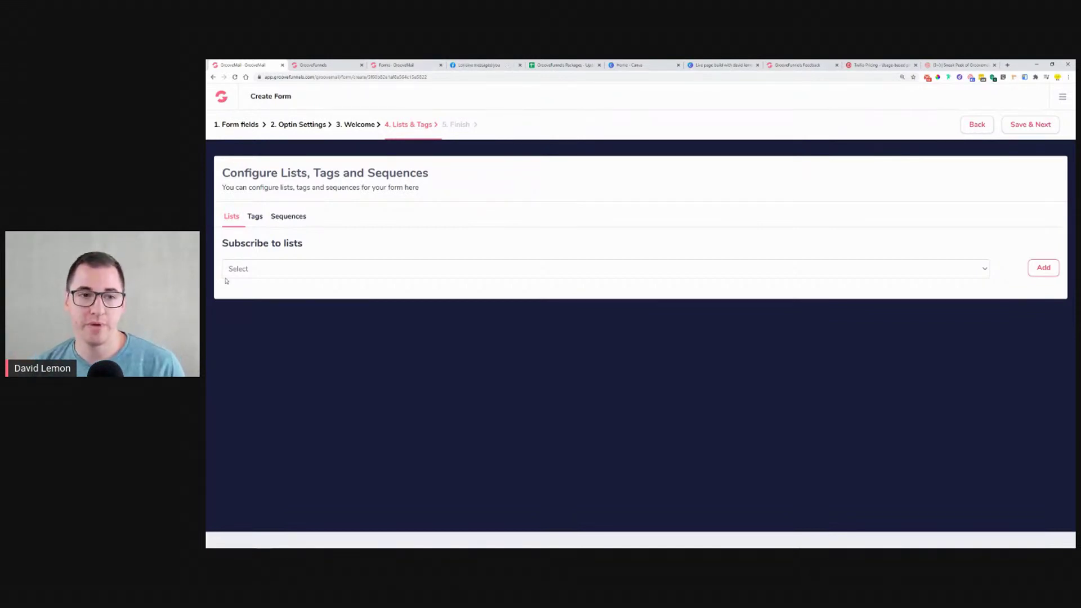
# Subscribe sign-ups to the newsletter list and tag them 'New Newsletter subscriber'.
pyautogui.click(246, 275)
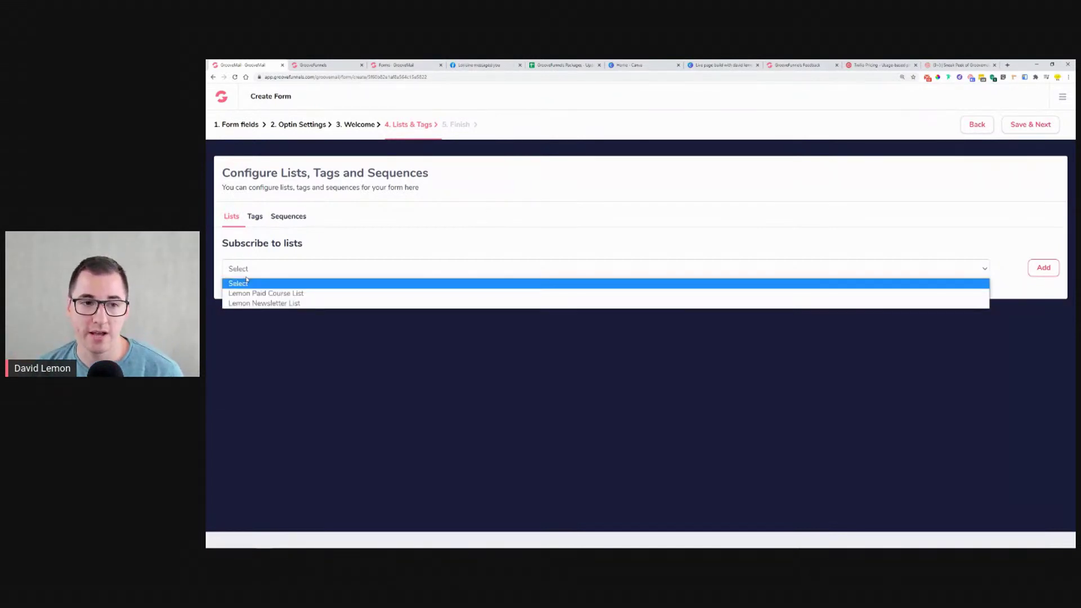
pyautogui.click(267, 304)
pyautogui.click(1044, 268)
pyautogui.click(255, 220)
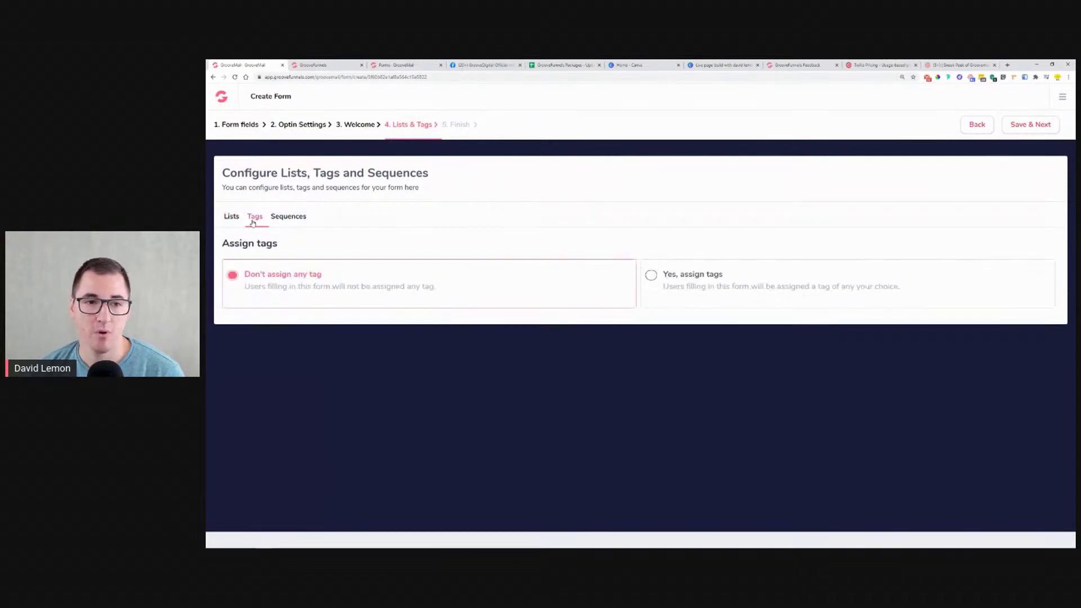
pyautogui.click(729, 274)
pyautogui.click(299, 342)
pyautogui.click(282, 368)
pyautogui.click(608, 343)
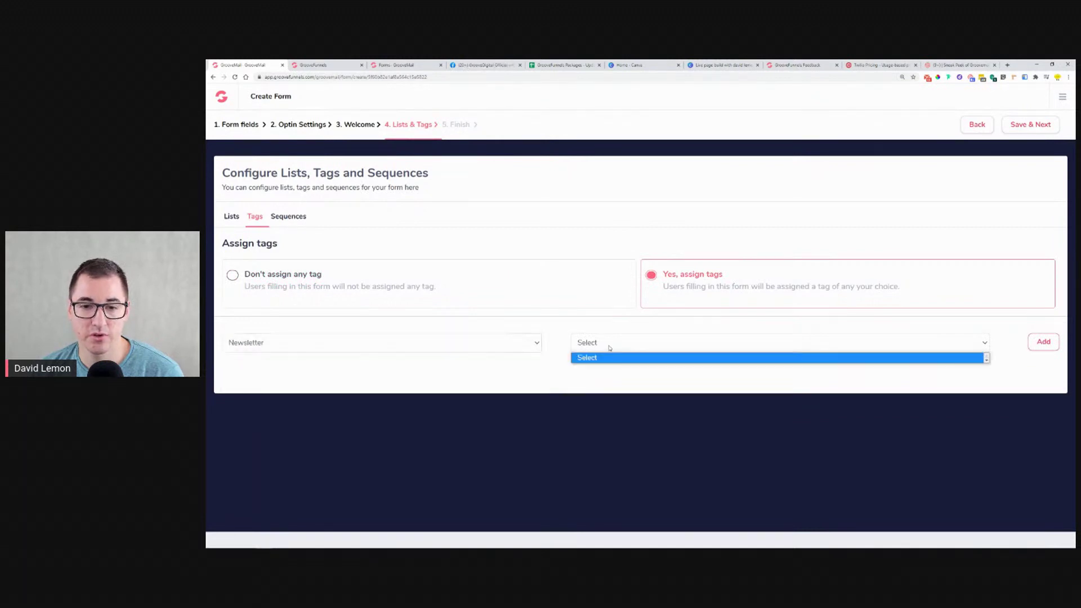
pyautogui.click(602, 345)
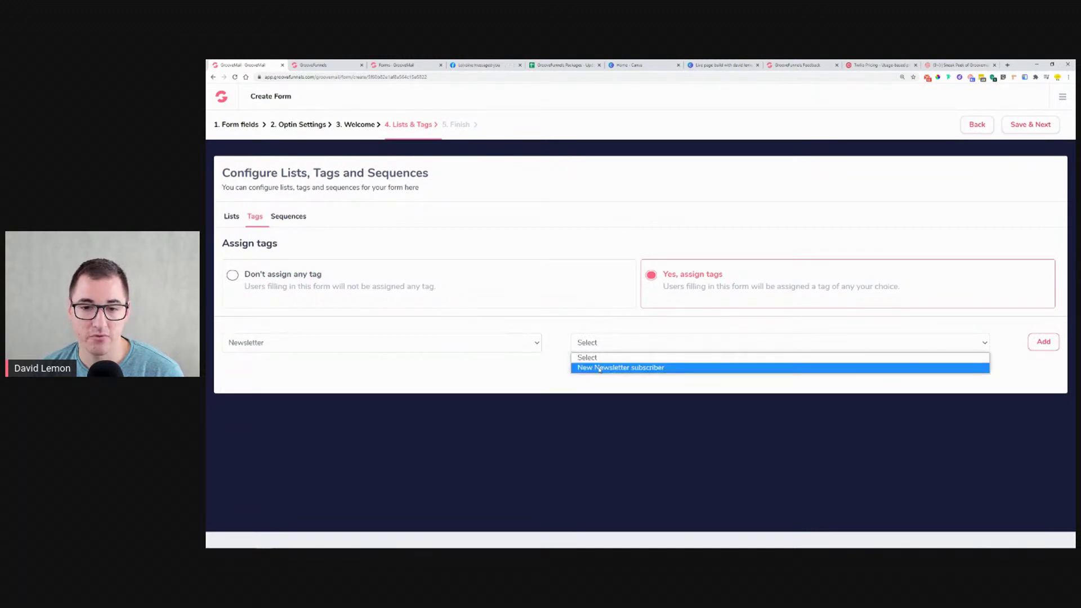
pyautogui.click(596, 367)
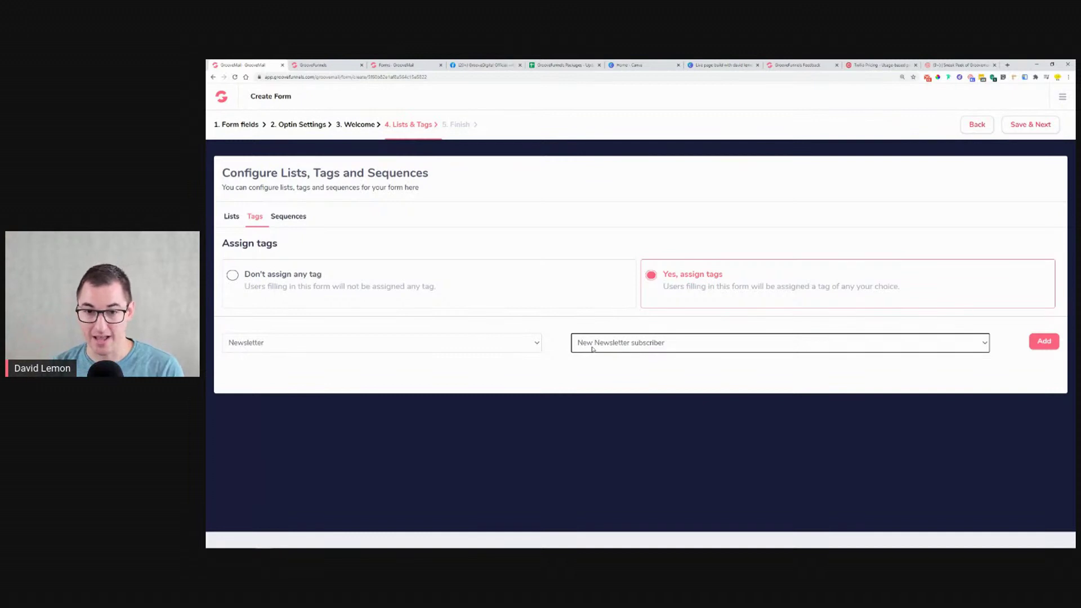
pyautogui.click(1056, 347)
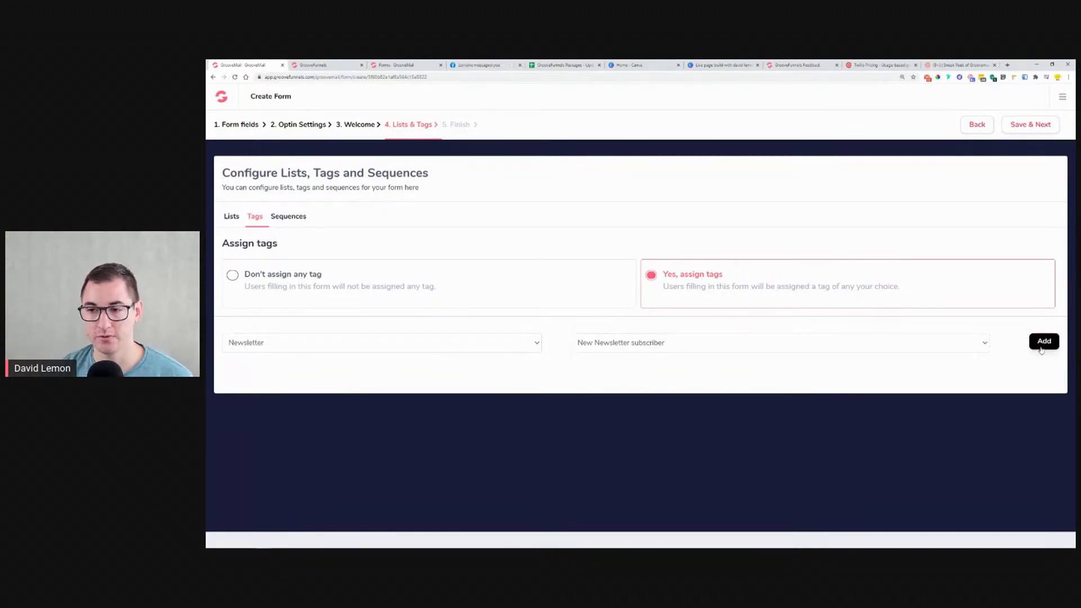
# Try subscribing sign-ups to the Onboarding Sequence for Course Members or course welcome sequence.
pyautogui.click(294, 222)
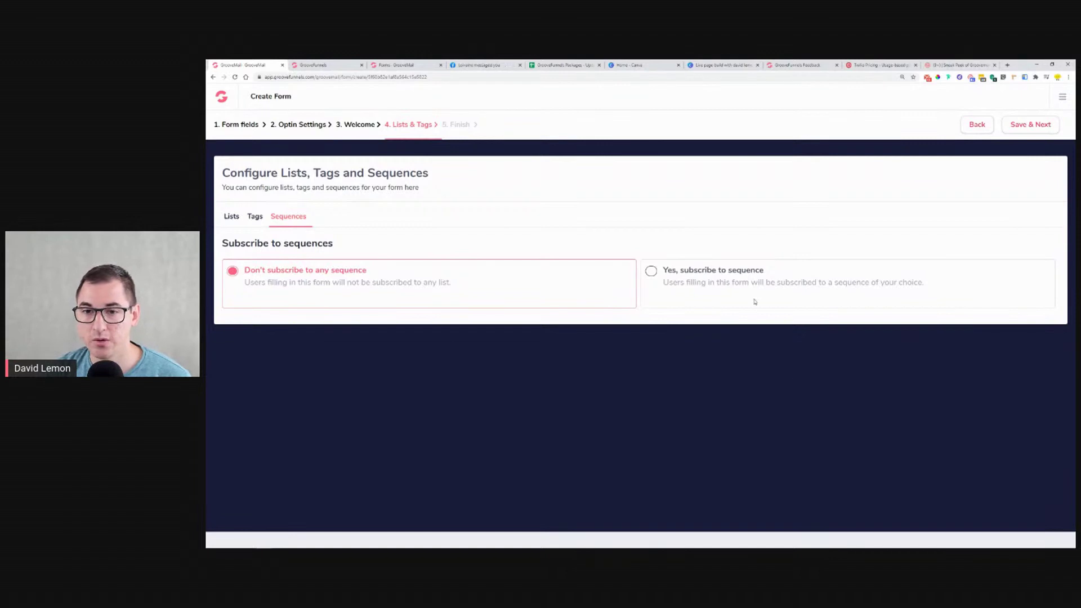
pyautogui.click(726, 304)
pyautogui.click(456, 342)
pyautogui.click(383, 368)
pyautogui.click(377, 342)
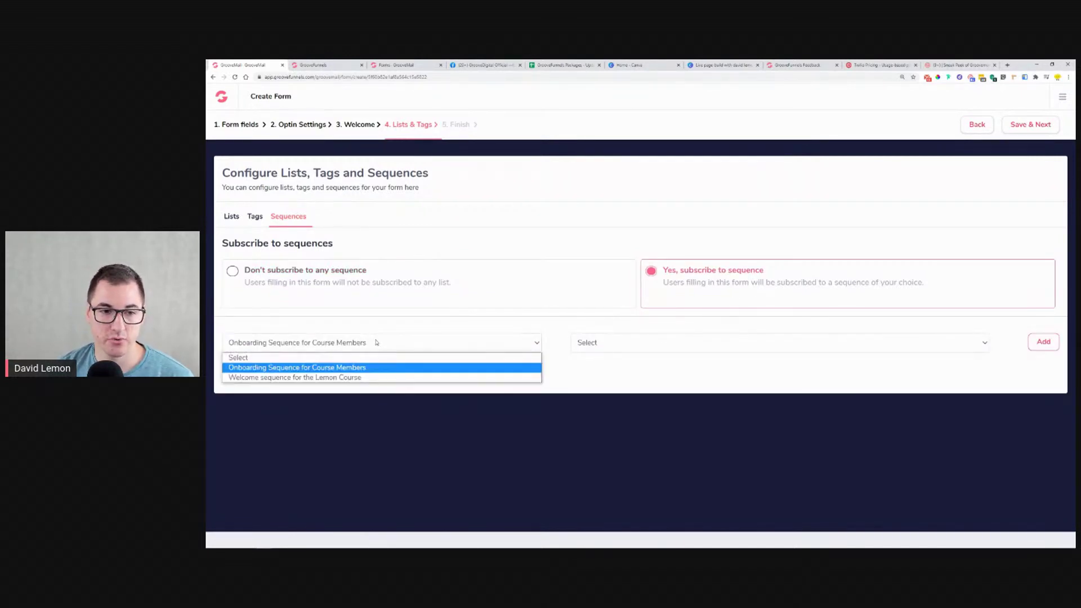
pyautogui.click(373, 378)
pyautogui.click(660, 349)
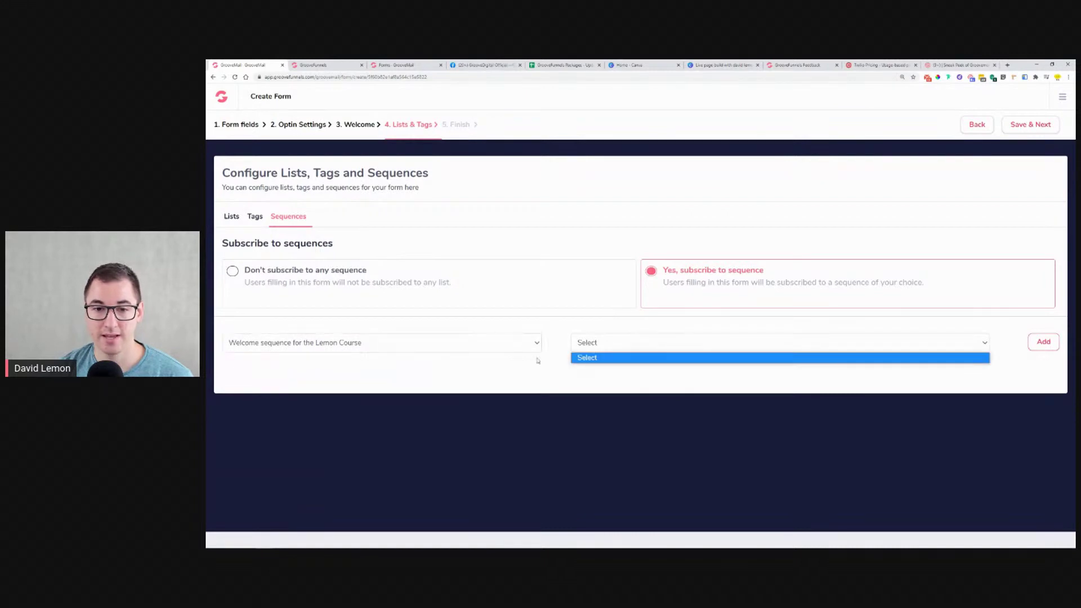
pyautogui.click(466, 343)
pyautogui.click(444, 367)
# Settle on 'Don't subscribe to any sequence' and save to reach the Finish step.
pyautogui.click(641, 348)
pyautogui.click(621, 336)
pyautogui.click(617, 345)
pyautogui.click(458, 347)
pyautogui.click(524, 378)
pyautogui.click(642, 343)
pyautogui.click(642, 343)
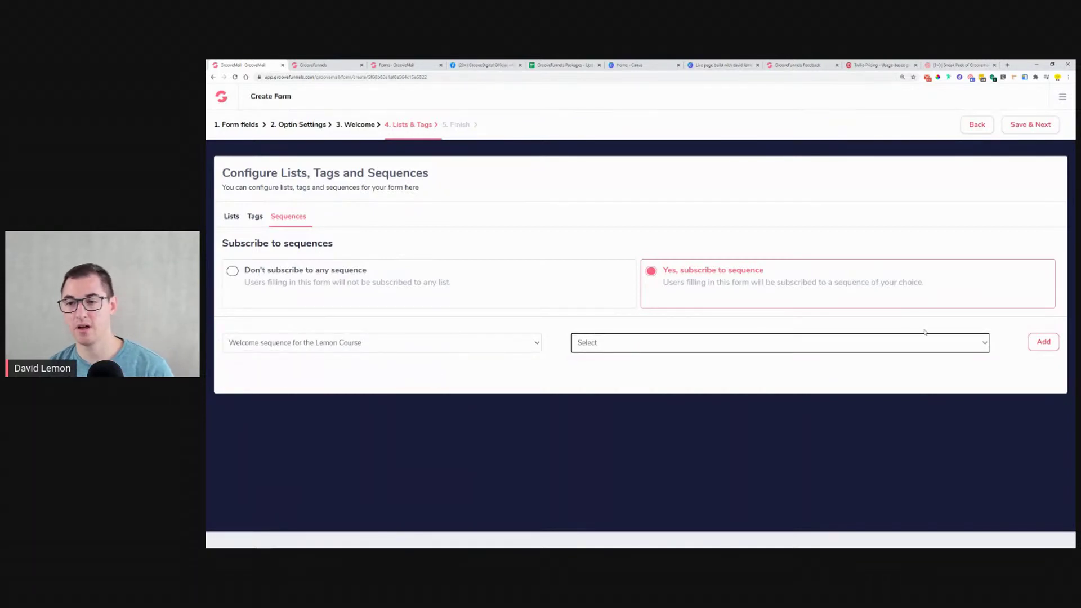
pyautogui.click(305, 300)
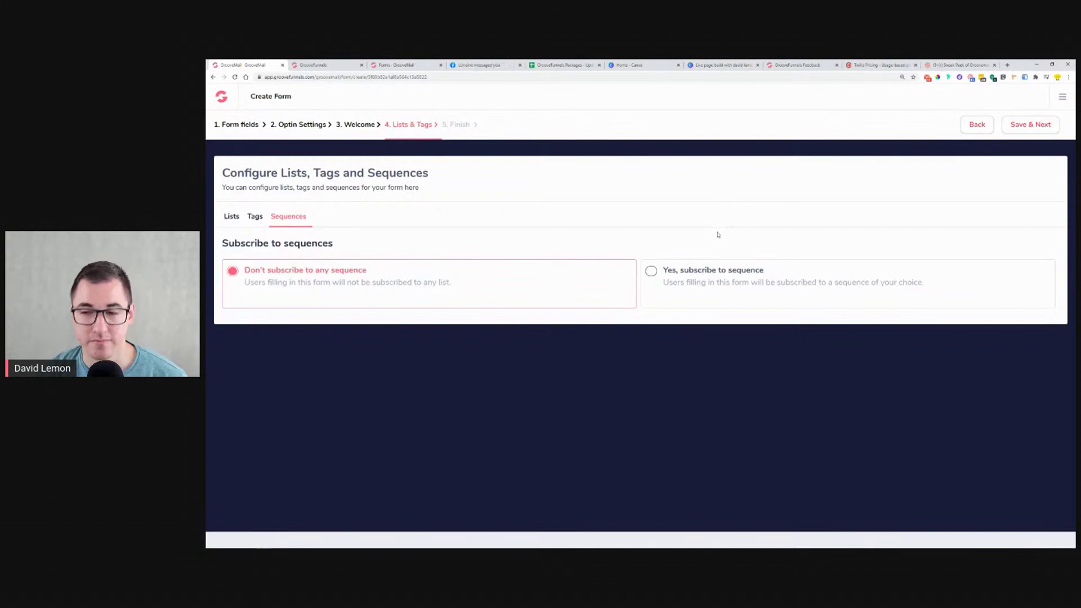
pyautogui.click(1022, 126)
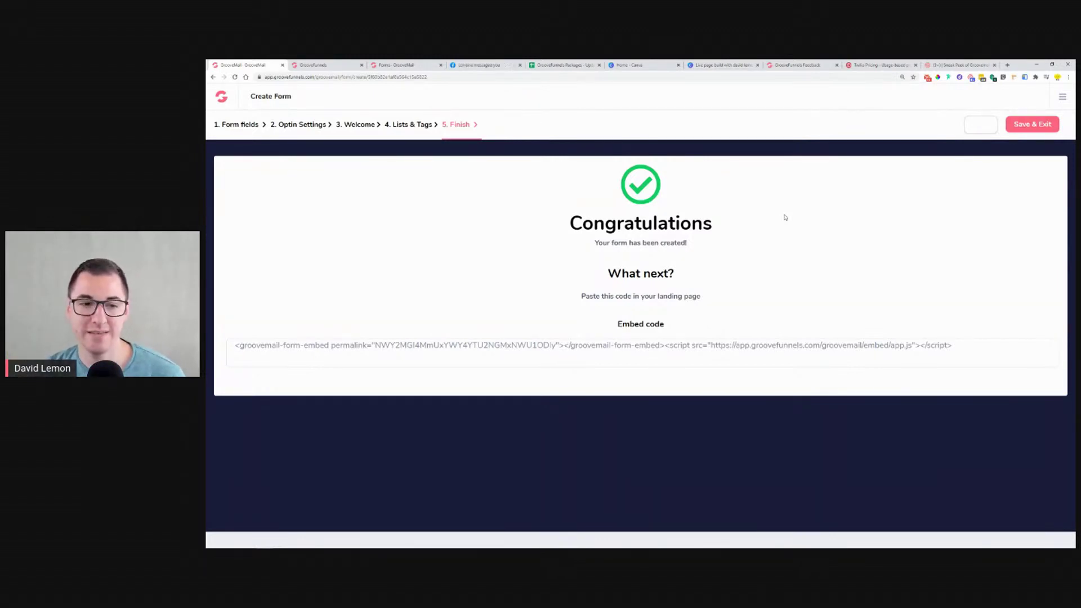
# Copy the form's embed code, undoing an accidental paste, and switch to the GroovePages tab.
pyautogui.tripleClick(391, 363)
pyautogui.hotkey('ctrl', 'c')
pyautogui.rightClick(391, 364)
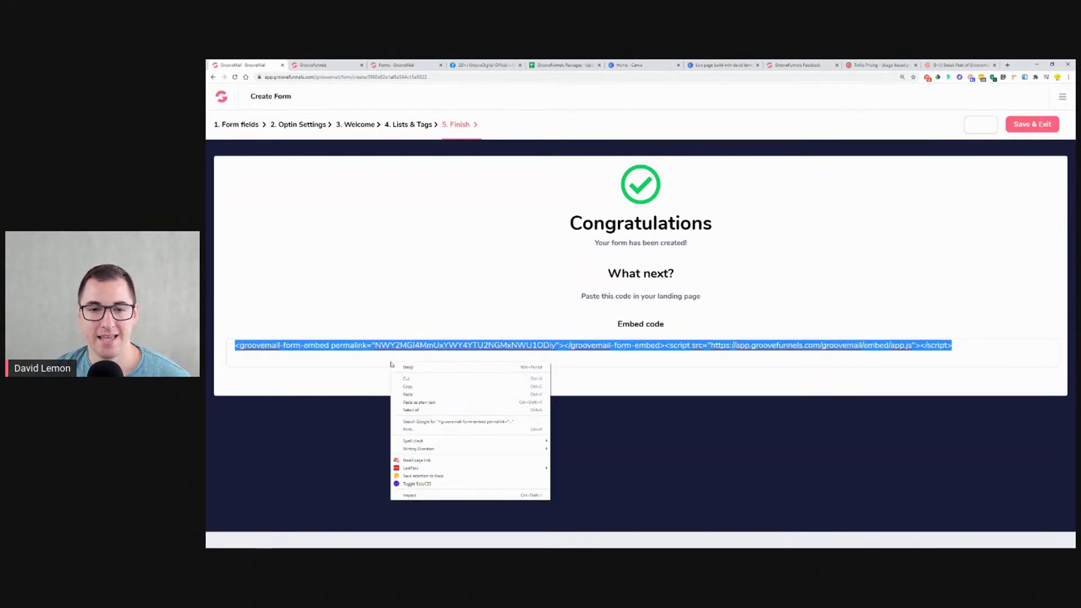
pyautogui.click(412, 393)
pyautogui.hotkey('ctrl', 'z')
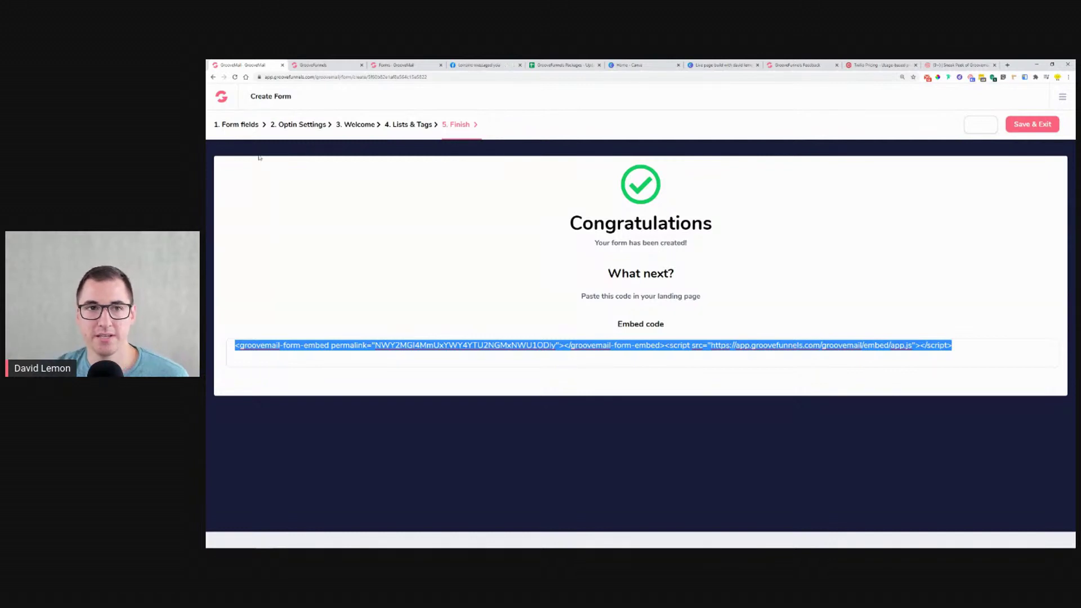
pyautogui.click(332, 65)
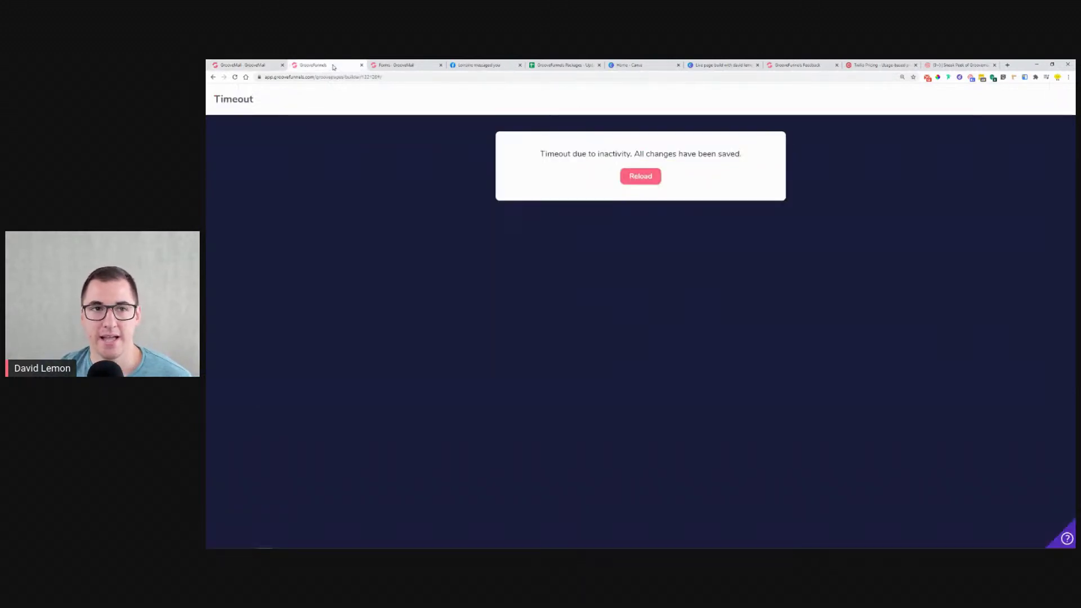
# Reload the builder and replace the embed element's source with the GrooveMail form code.
pyautogui.click(650, 177)
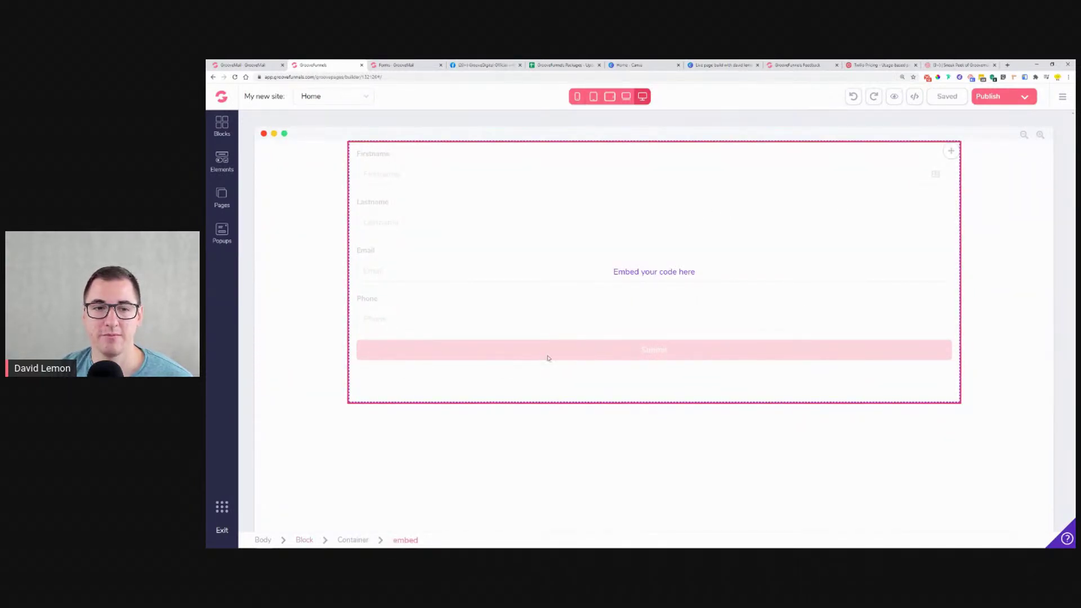
pyautogui.click(533, 303)
pyautogui.click(285, 157)
pyautogui.click(605, 254)
pyautogui.hotkey('ctrl', 'a')
pyautogui.hotkey('ctrl', 'v')
pyautogui.click(1019, 116)
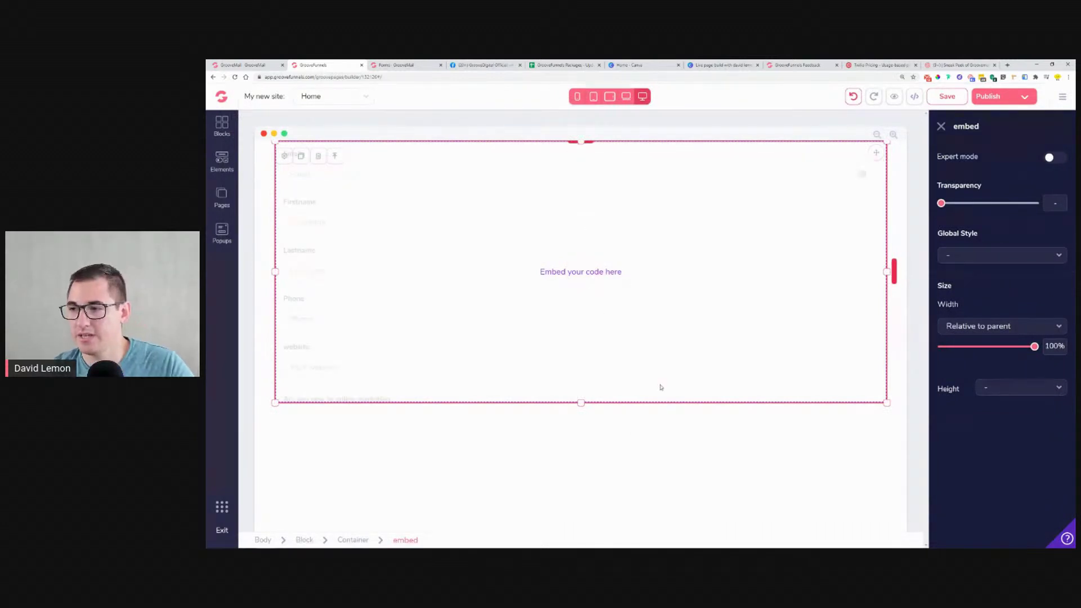
# Make the embed element taller and preview the page to check the form fields.
pyautogui.hotkey('ctrl', '+')
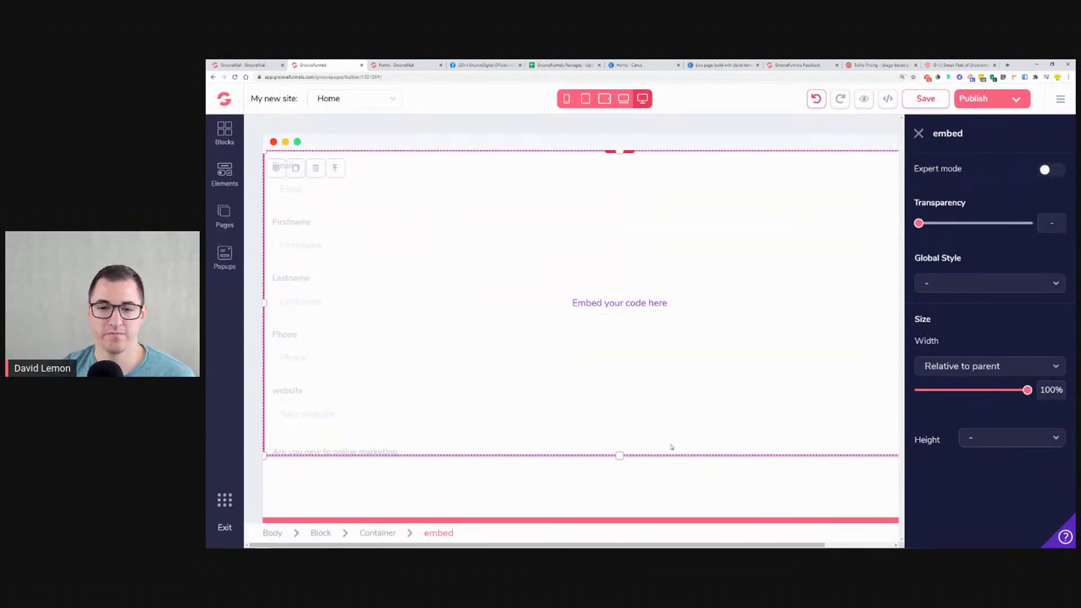
pyautogui.moveTo(621, 457); pyautogui.dragTo(614, 529)
pyautogui.scroll(-2, 602, 359)
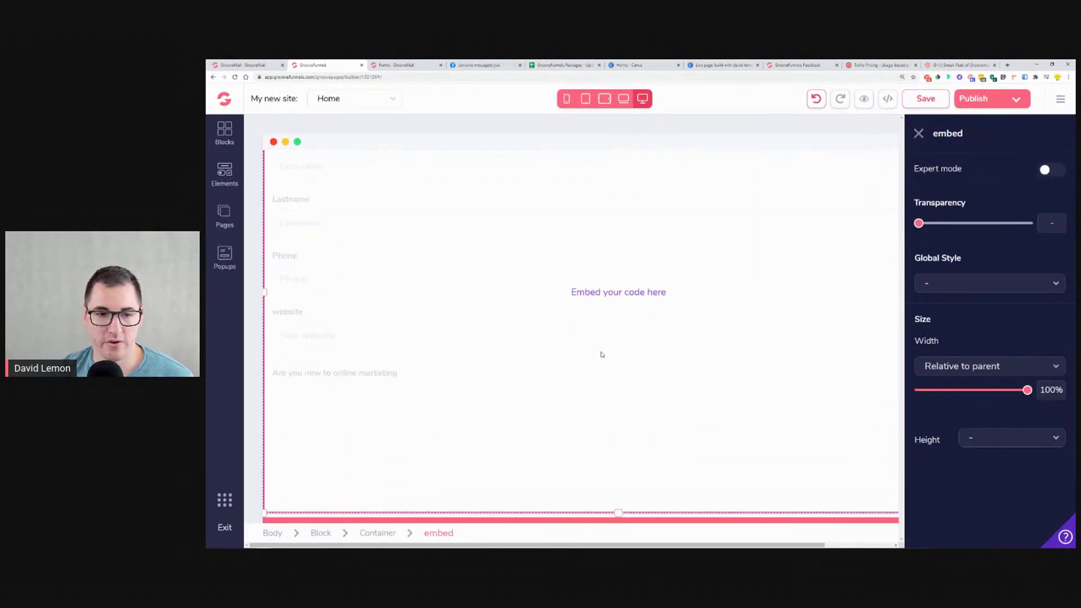
pyautogui.moveTo(620, 514); pyautogui.dragTo(623, 535)
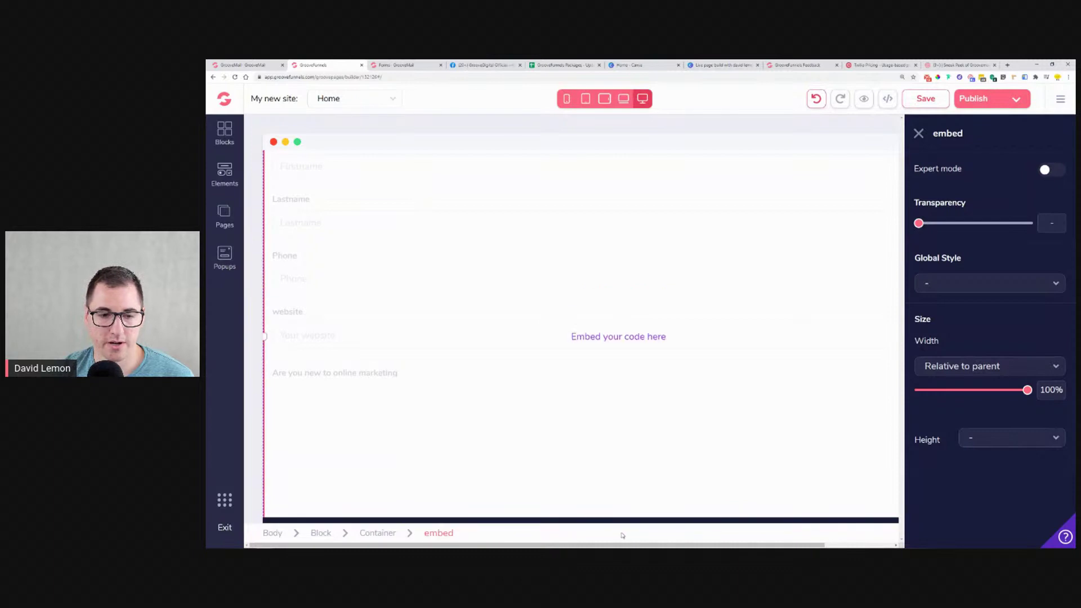
pyautogui.scroll(2, 501, 320)
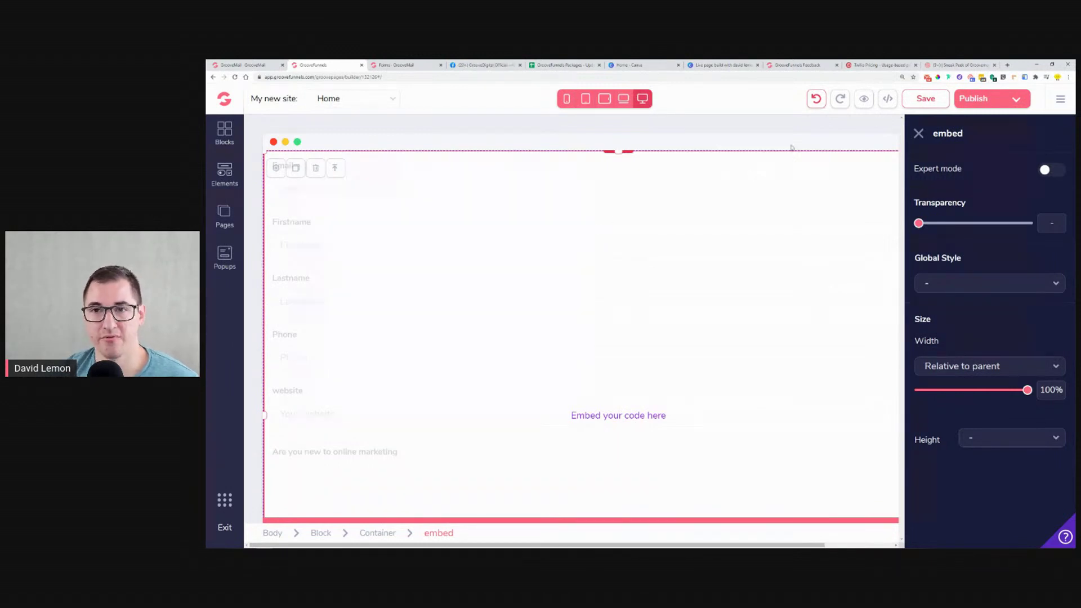
pyautogui.click(868, 103)
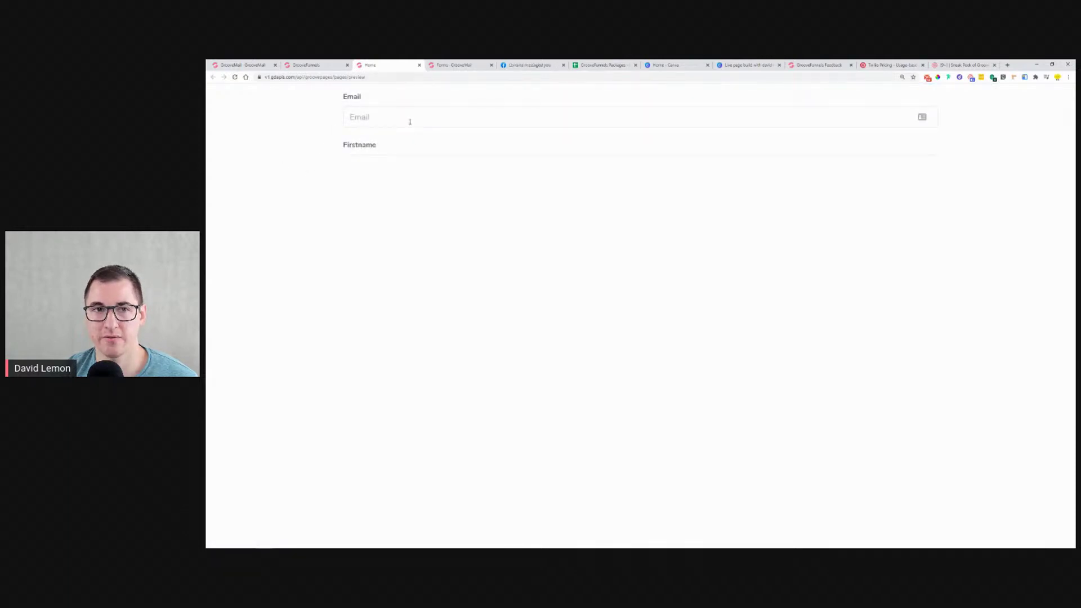
pyautogui.click(420, 65)
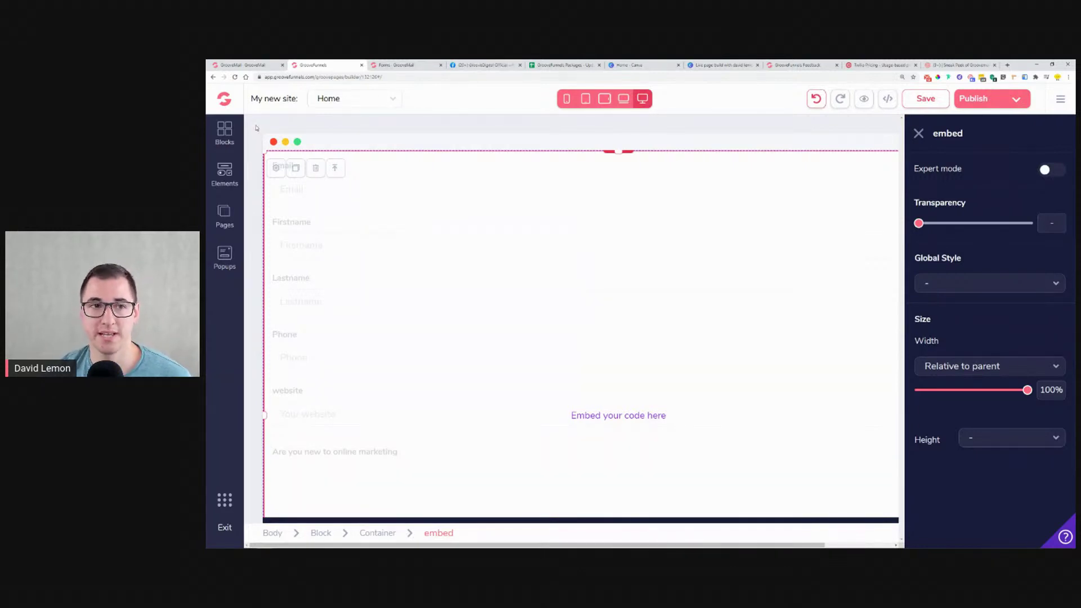
# Review the available integration types in My integrations, then exit without adding one.
pyautogui.click(1060, 99)
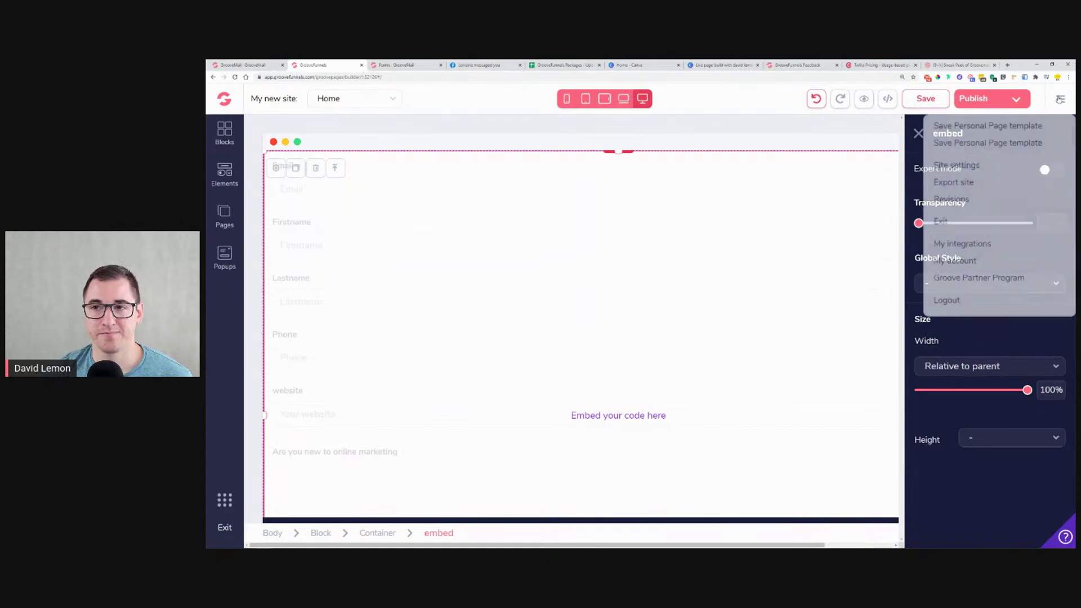
pyautogui.click(962, 244)
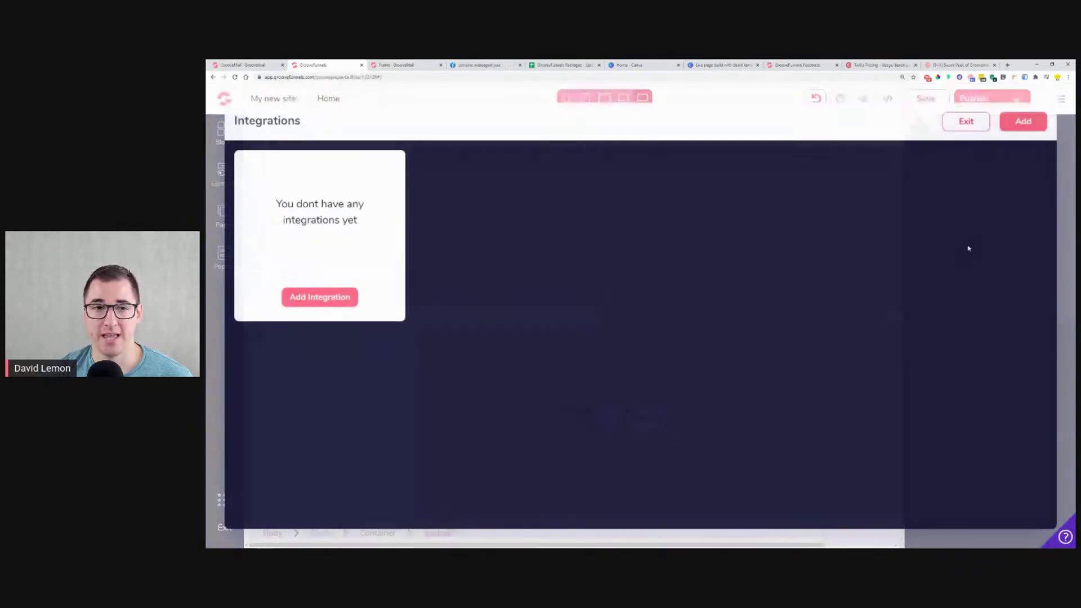
pyautogui.click(1024, 122)
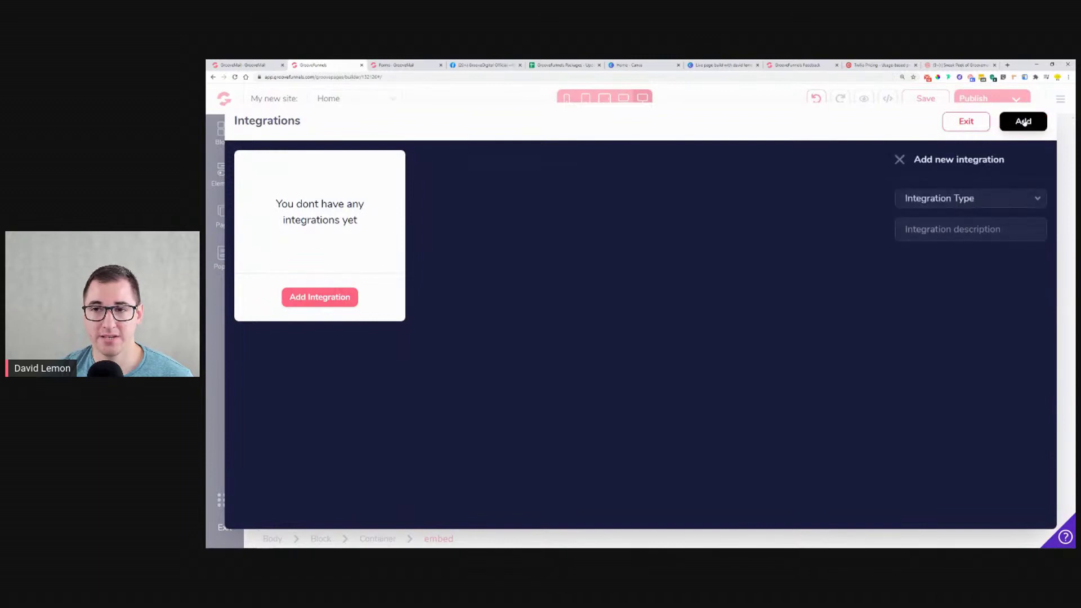
pyautogui.click(999, 208)
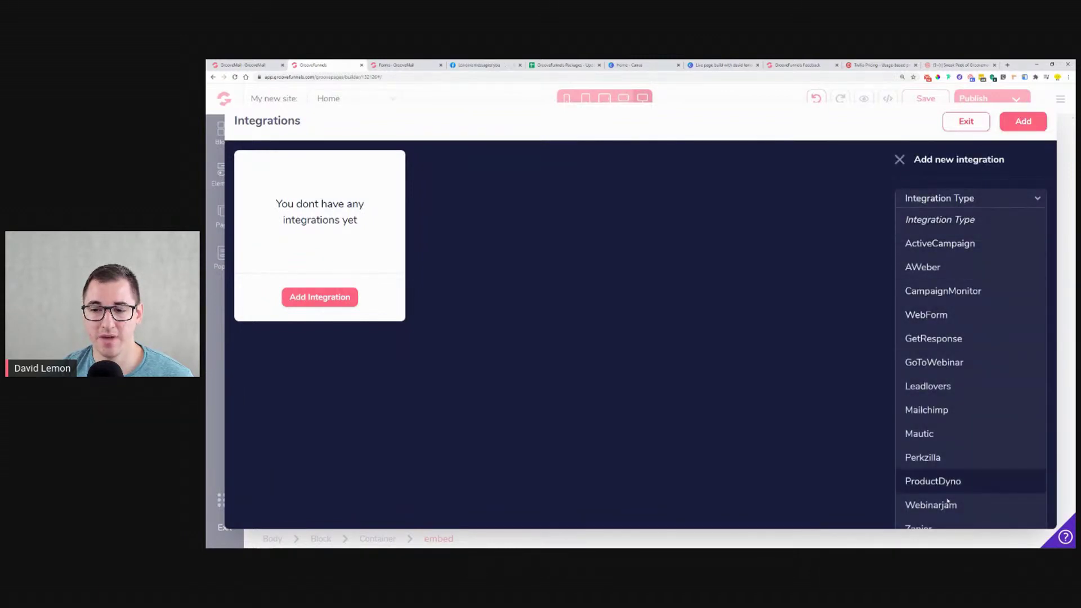
pyautogui.click(964, 121)
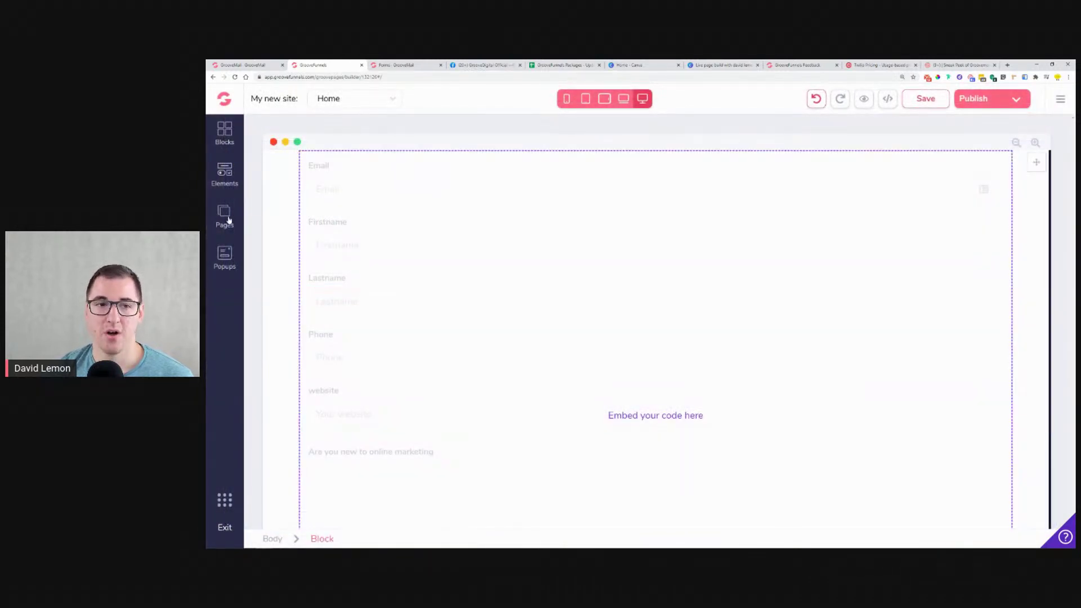
# Show the page Elements list scrolled down to its Integrations group.
pyautogui.click(225, 174)
pyautogui.scroll(-5, 343, 205)
pyautogui.scroll(-20, 344, 205)
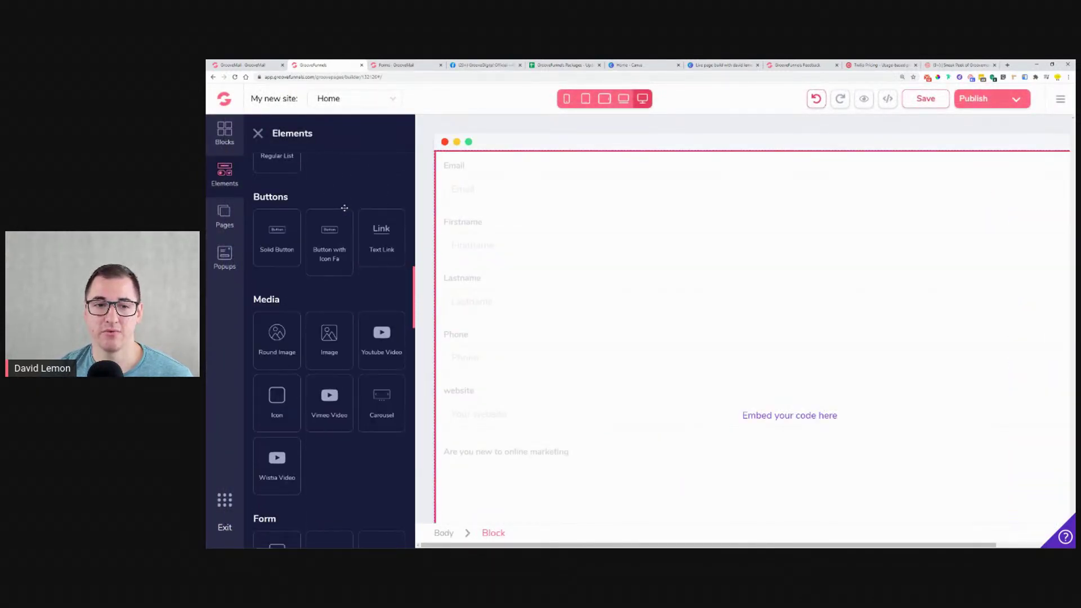
pyautogui.scroll(-5, 344, 208)
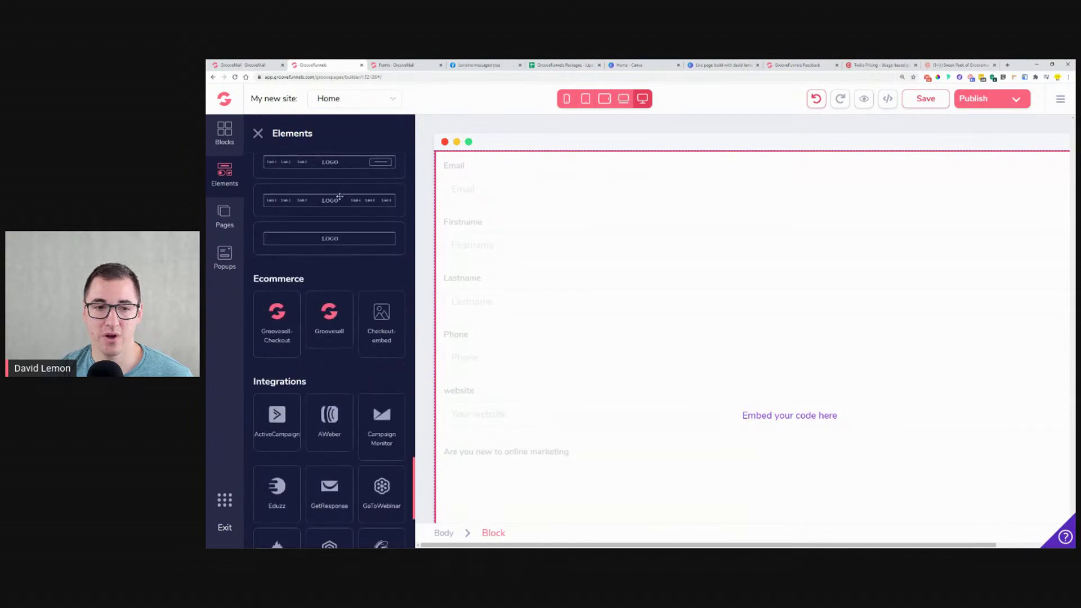
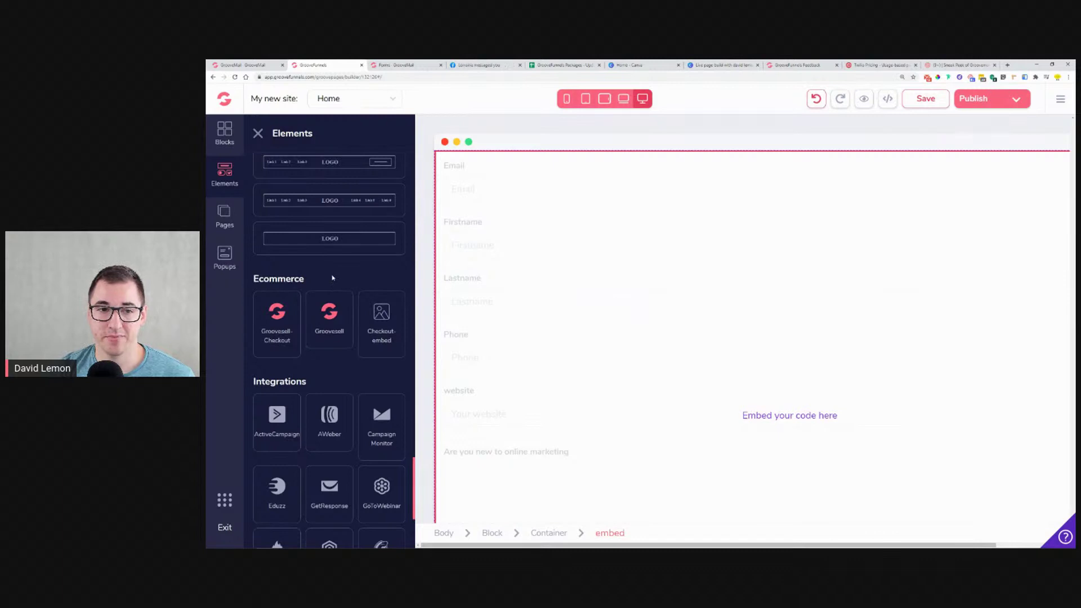
# Close the elements library and reselect the embedded form block.
pyautogui.click(258, 134)
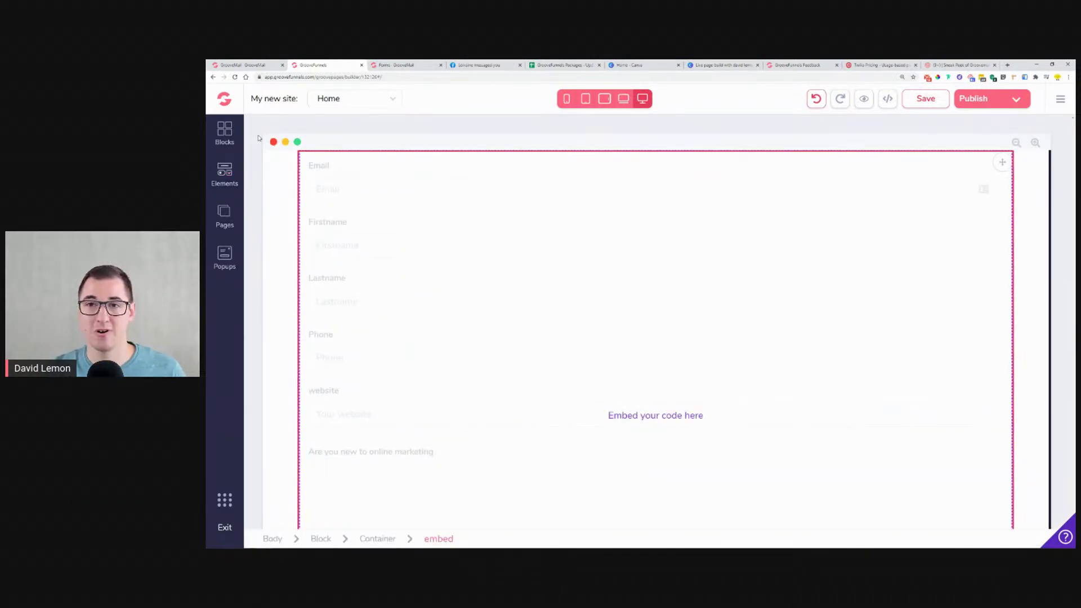
pyautogui.click(293, 197)
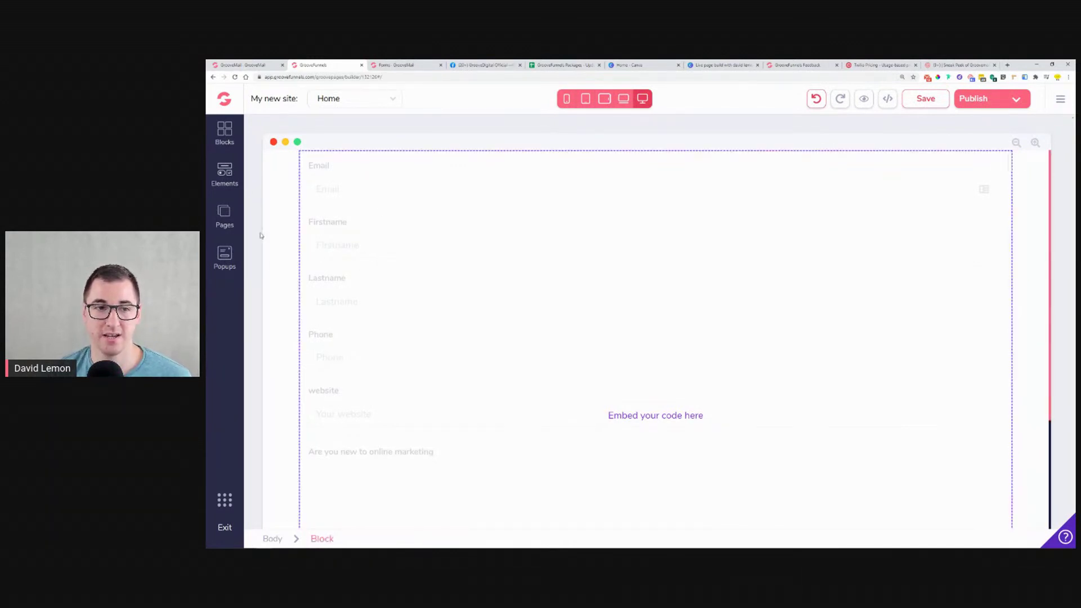
pyautogui.click(370, 292)
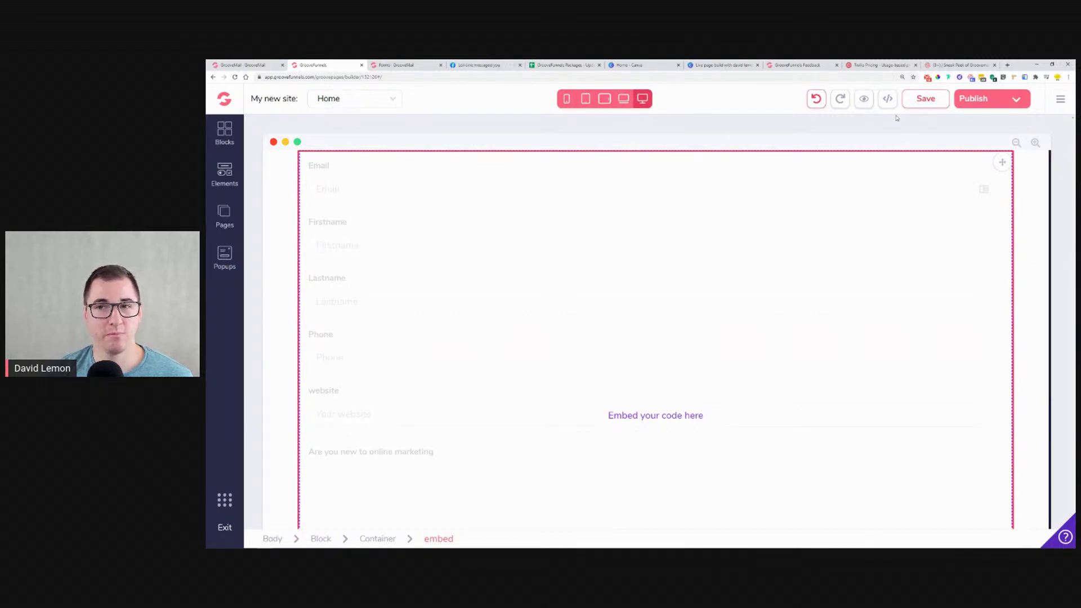
# Preview the page to check the sign-up form, then return to the GrooveMail embed code.
pyautogui.click(865, 99)
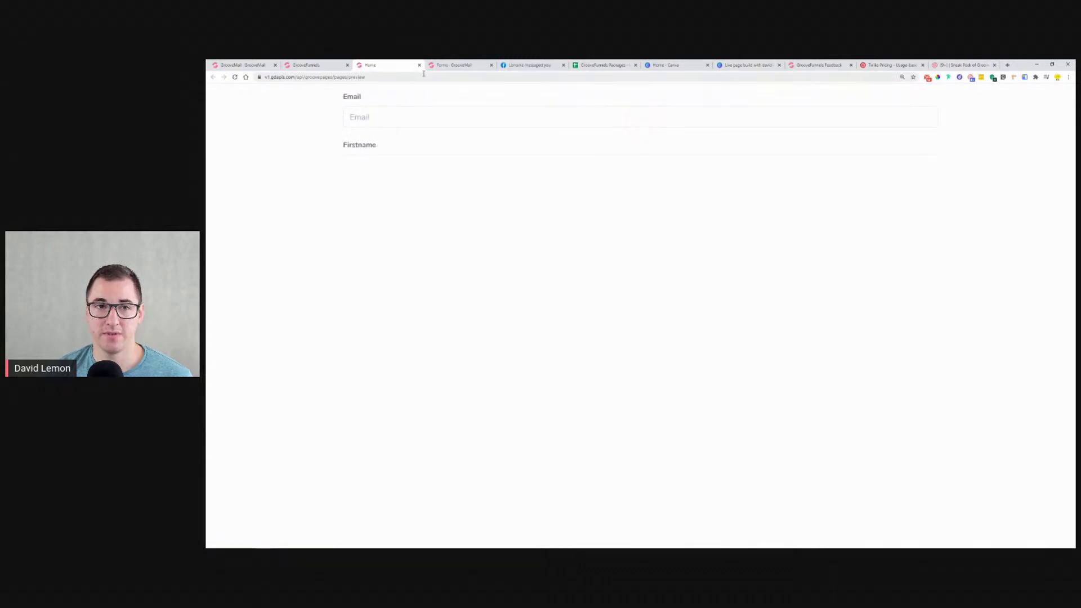
pyautogui.hotkey('ctrl', 'w')
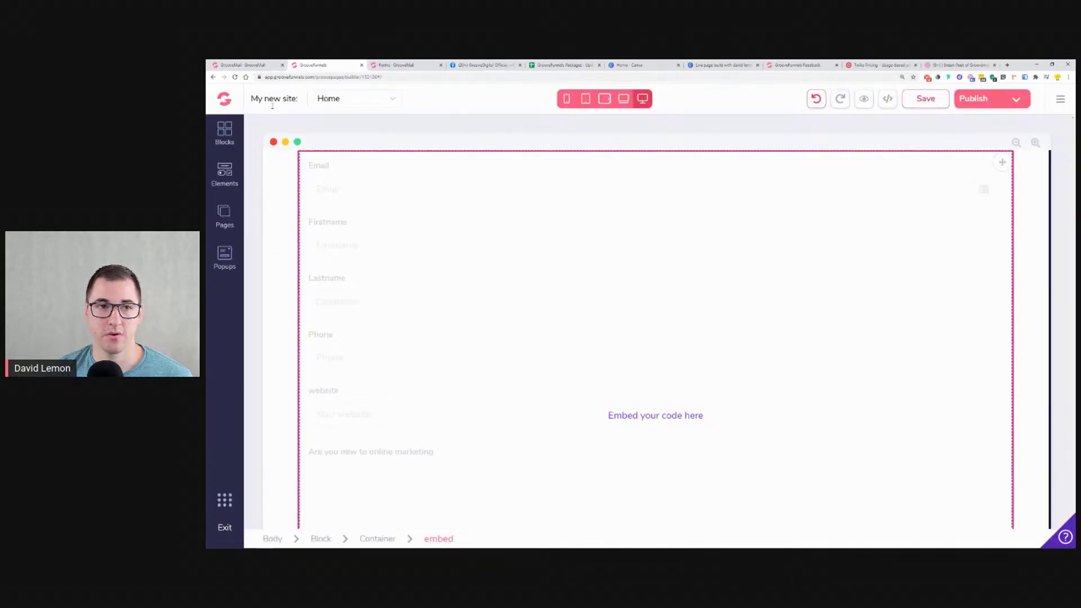
pyautogui.click(257, 63)
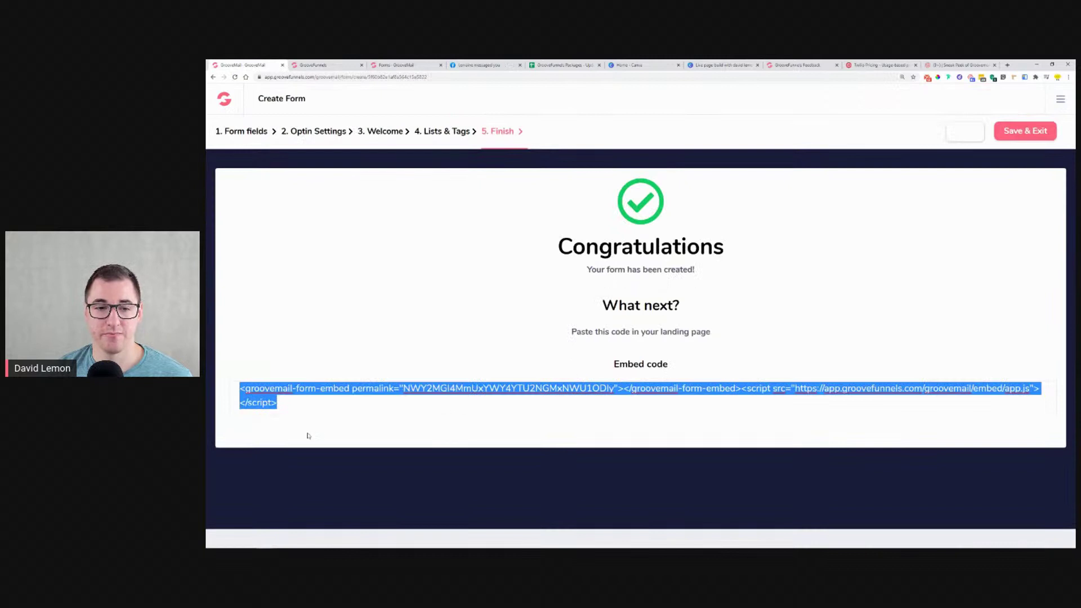
# Copy the form's embed code from the GrooveMail tab and go back to the builder.
pyautogui.click(351, 397)
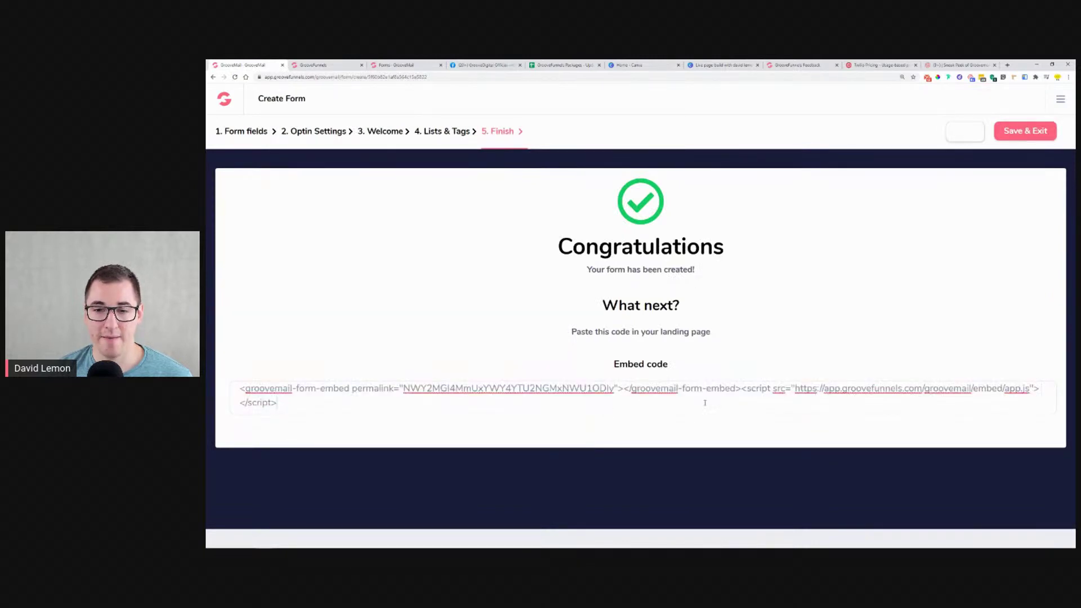
pyautogui.moveTo(683, 388); pyautogui.dragTo(736, 388)
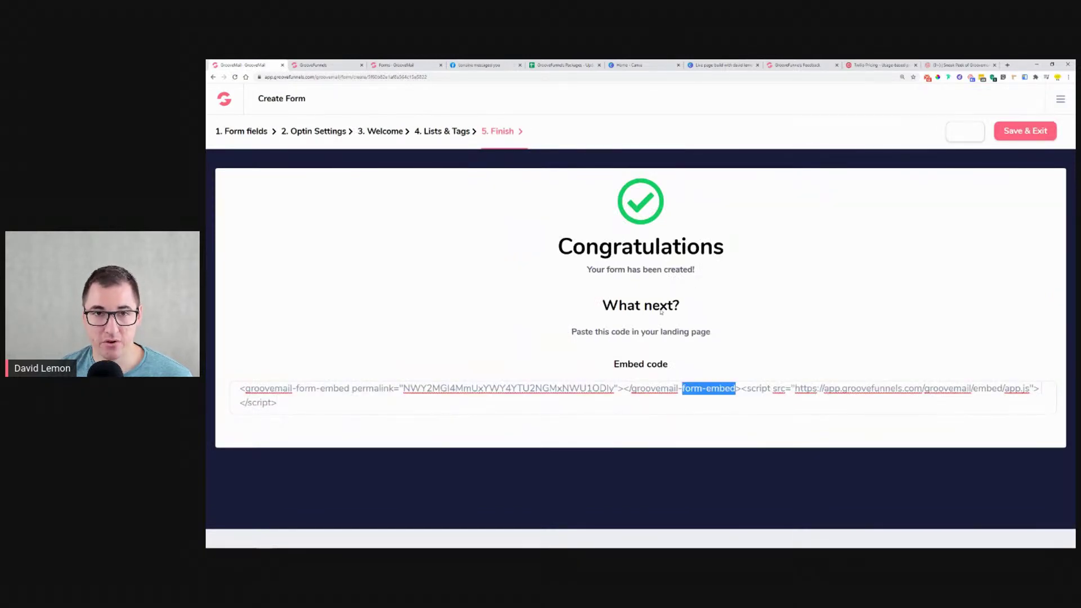
pyautogui.click(316, 65)
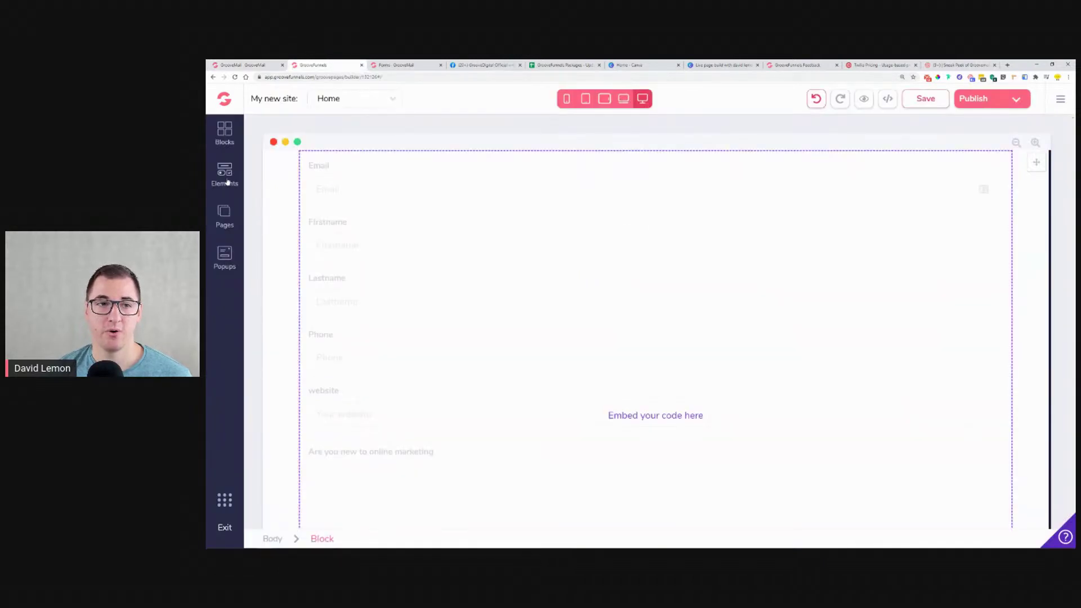
# Drag a Code Embed element from the Others group to the top of the page.
pyautogui.click(235, 185)
pyautogui.scroll(-20, 365, 283)
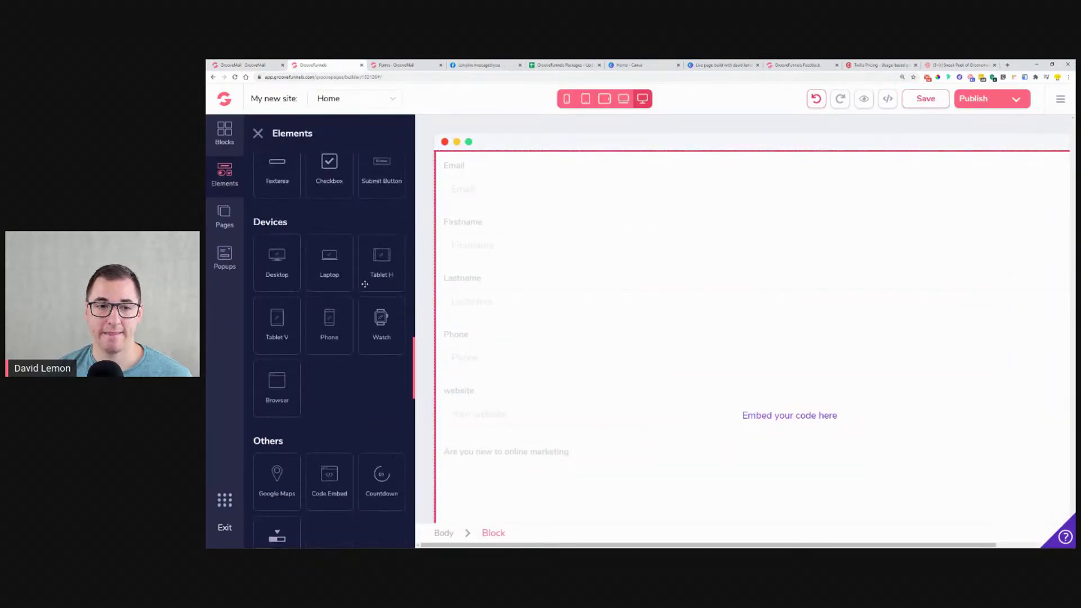
pyautogui.scroll(-5, 365, 284)
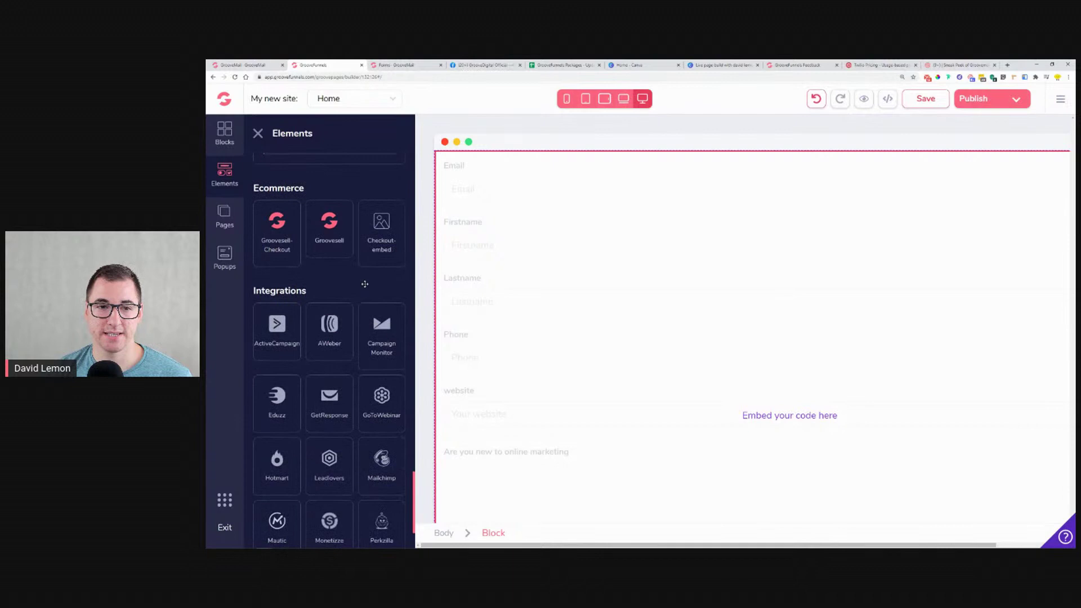
pyautogui.scroll(6, 365, 284)
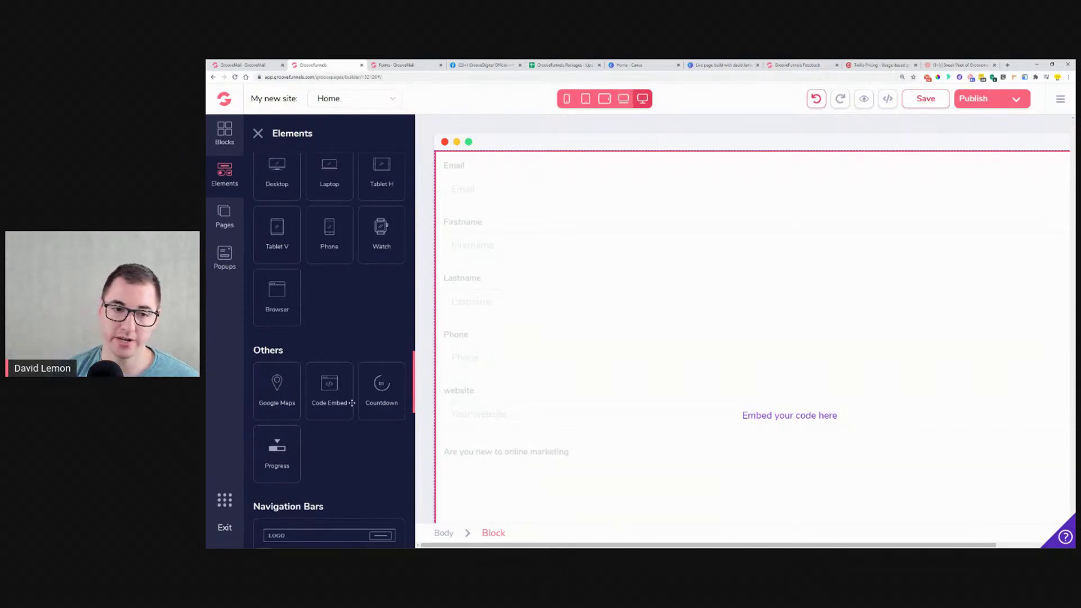
pyautogui.moveTo(332, 391); pyautogui.dragTo(605, 167)
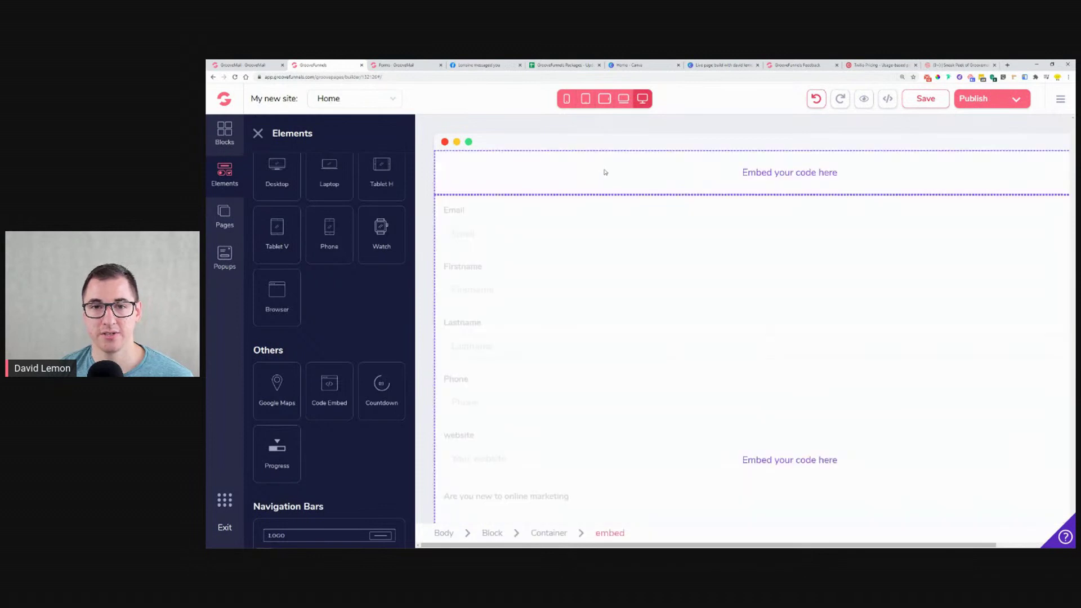
# Paste the form's embed code into the new Code Embed's source editor, then close the editor.
pyautogui.click(600, 172)
pyautogui.click(276, 170)
pyautogui.rightClick(330, 194)
pyautogui.click(379, 247)
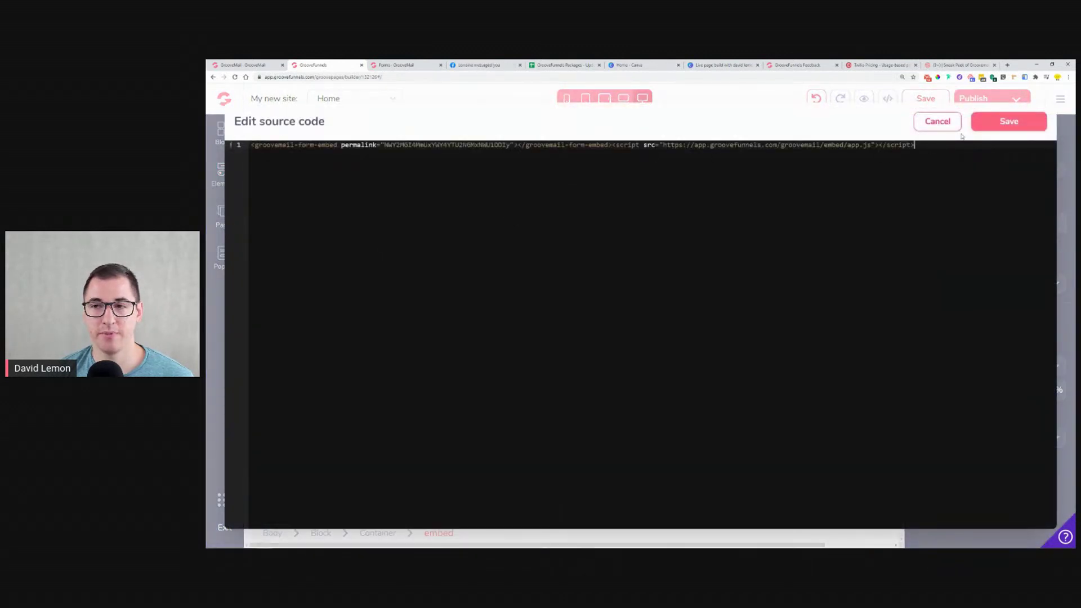
pyautogui.click(923, 122)
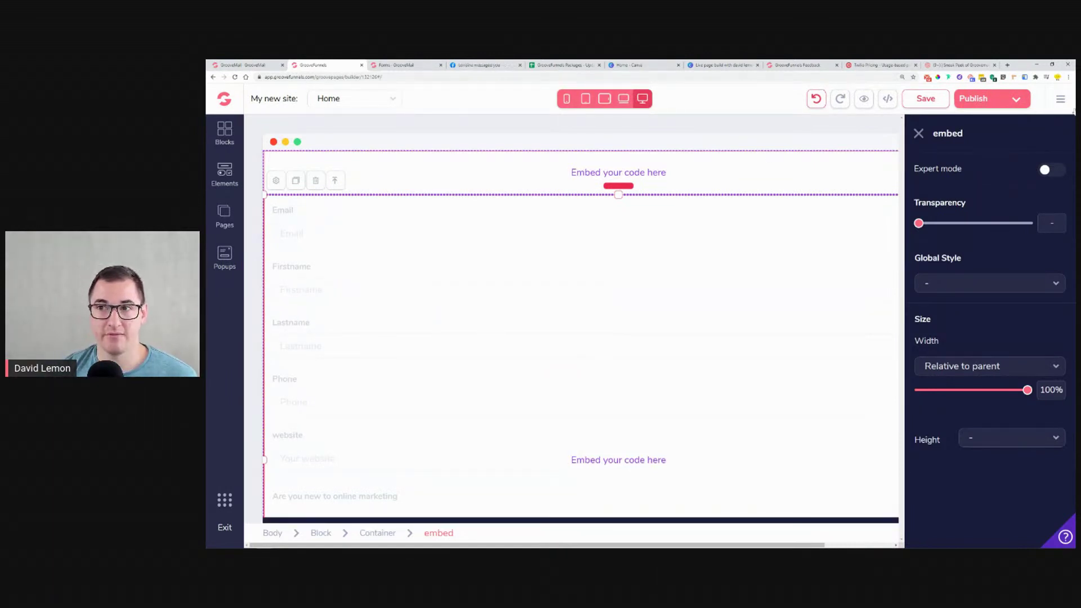
# Delete both form embed elements, leaving only an empty container.
pyautogui.click(315, 180)
pyautogui.click(669, 334)
pyautogui.click(338, 176)
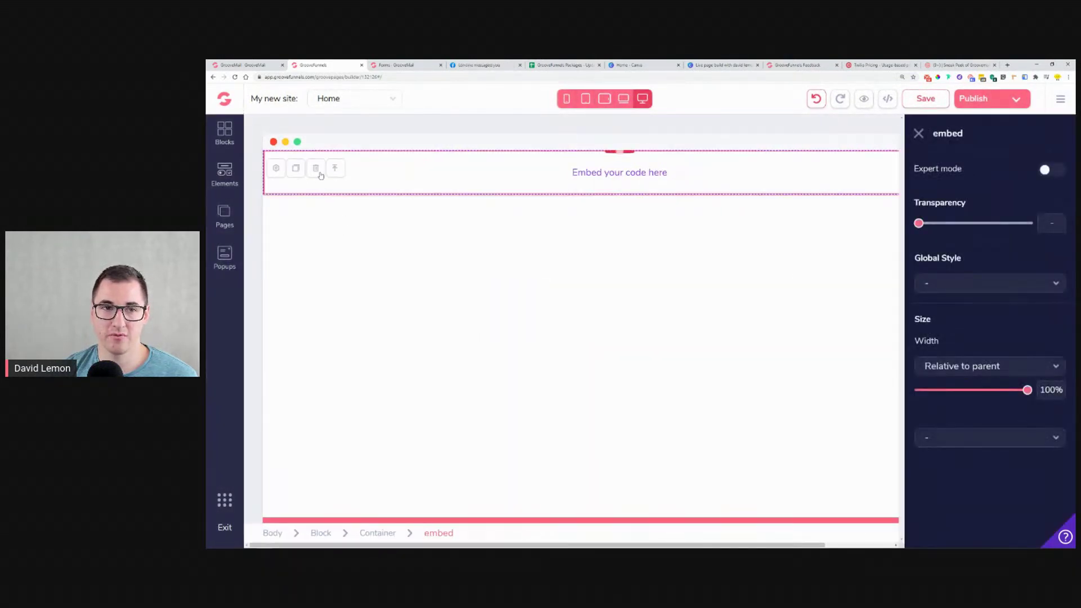
pyautogui.click(315, 167)
pyautogui.click(669, 335)
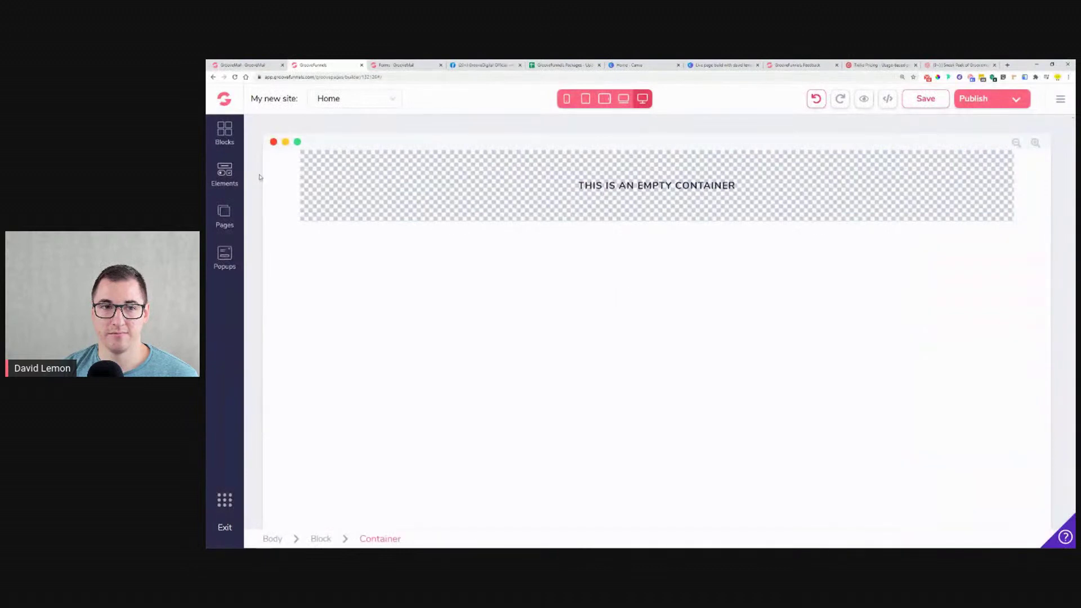
pyautogui.click(243, 64)
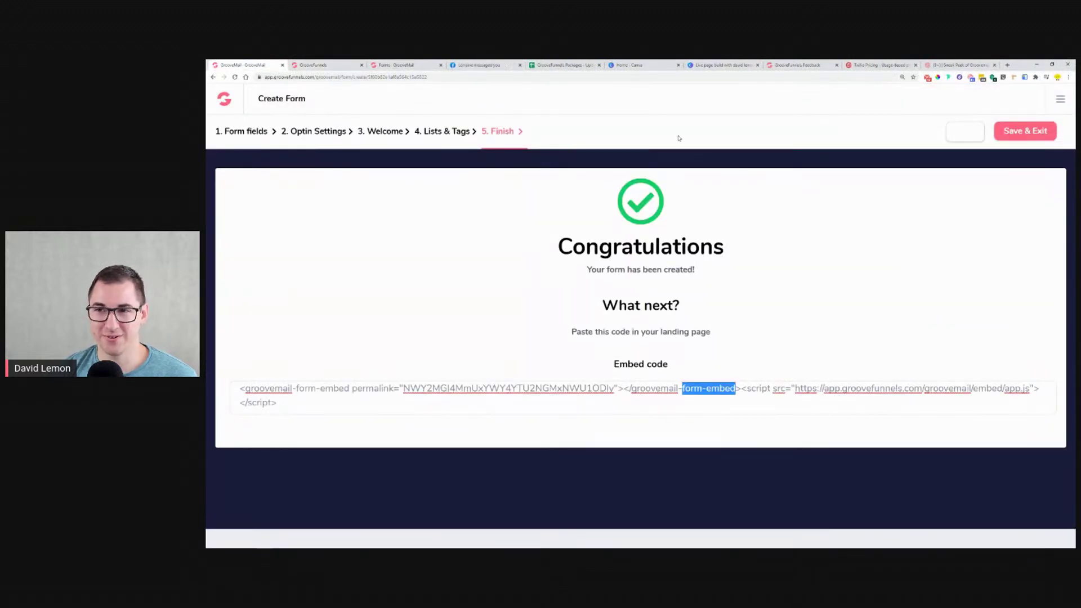
# Save the form, exit to the forms list, and view the custom fields.
pyautogui.click(1047, 125)
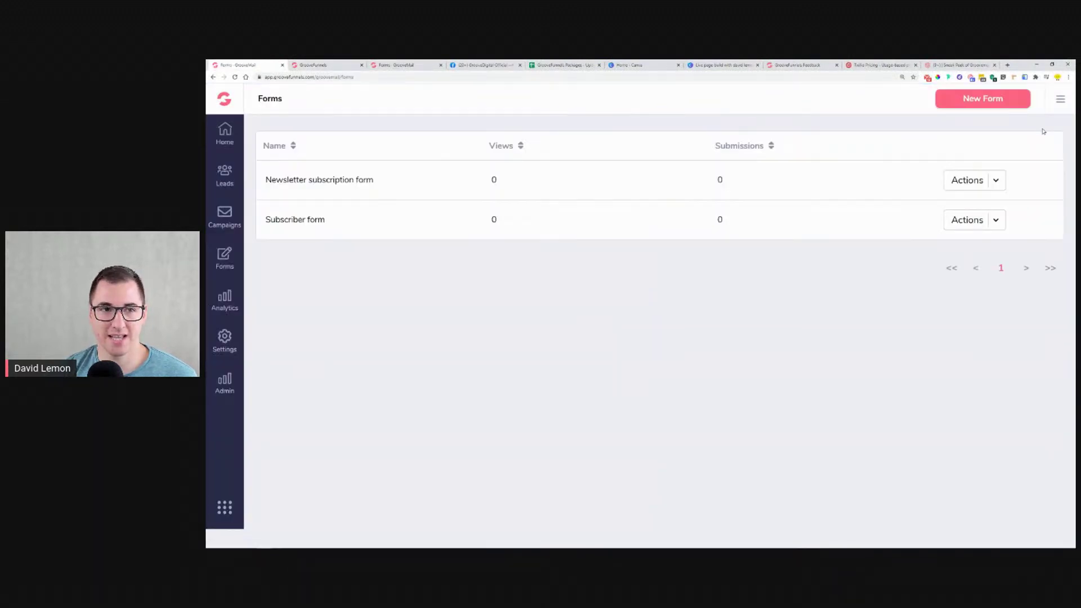
pyautogui.click(227, 261)
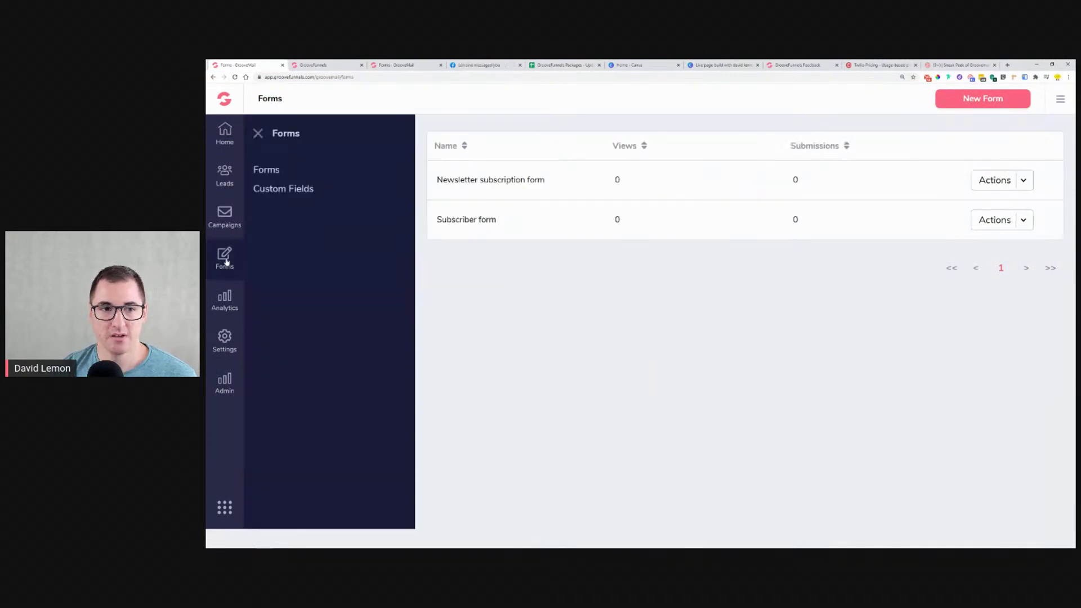
pyautogui.click(286, 190)
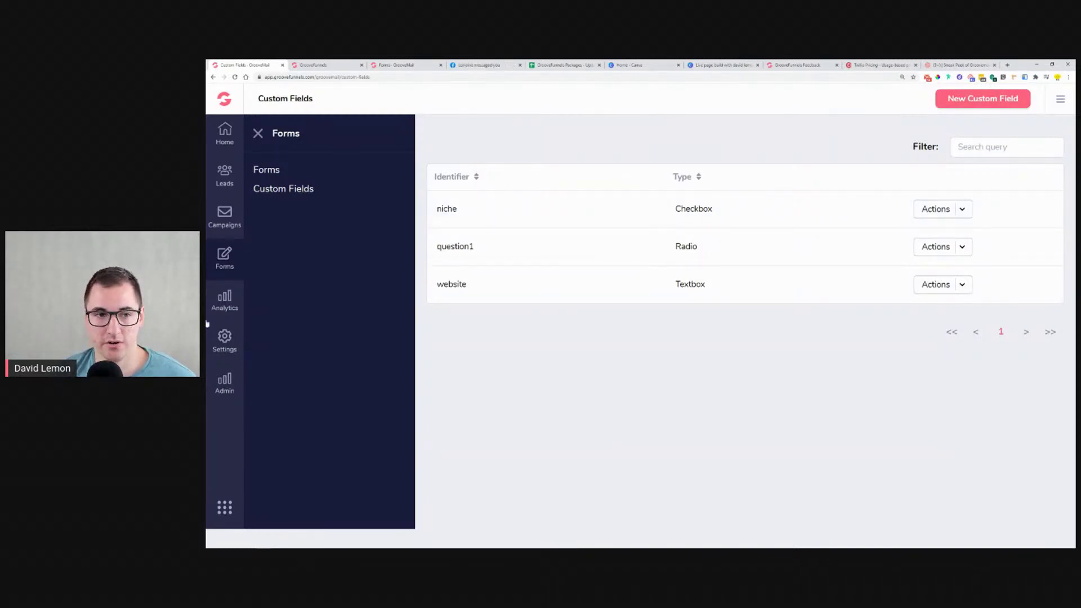
# Review list, broadcast and sequence analytics, then go to the sender info settings.
pyautogui.click(230, 306)
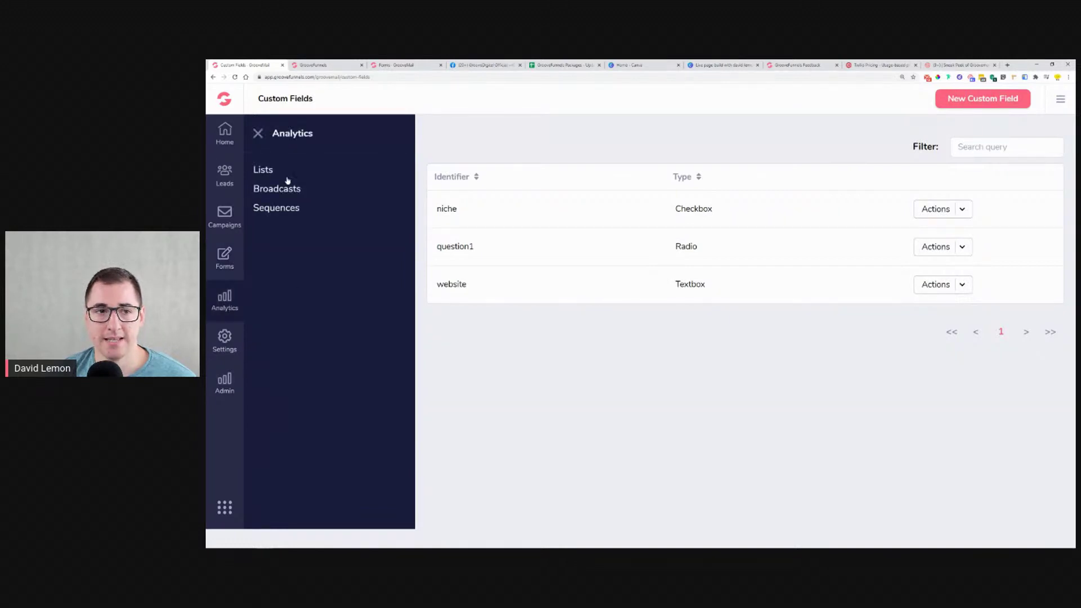
pyautogui.click(275, 171)
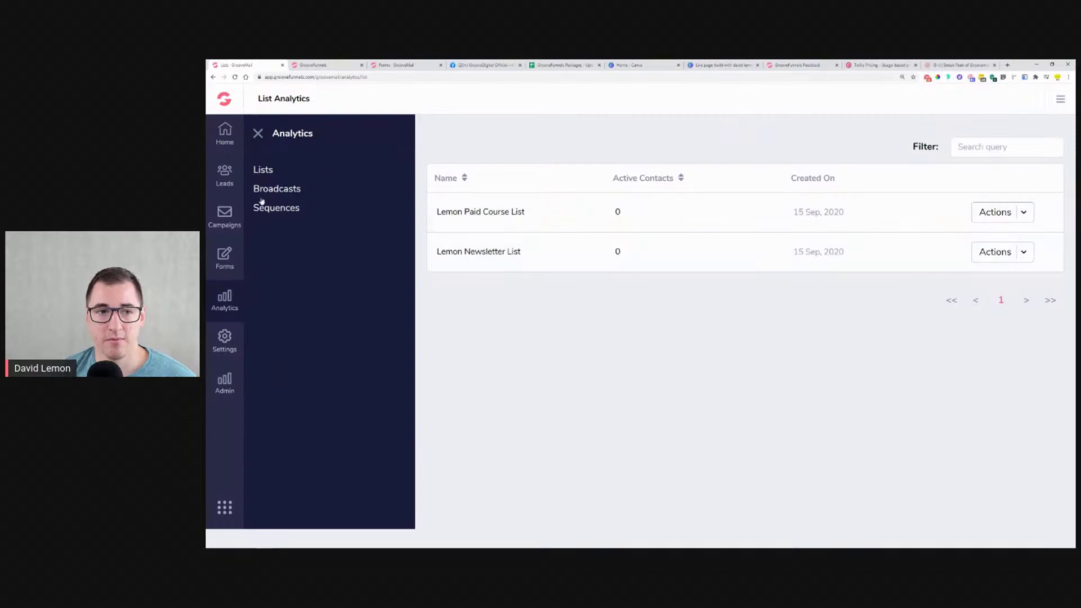
pyautogui.click(263, 192)
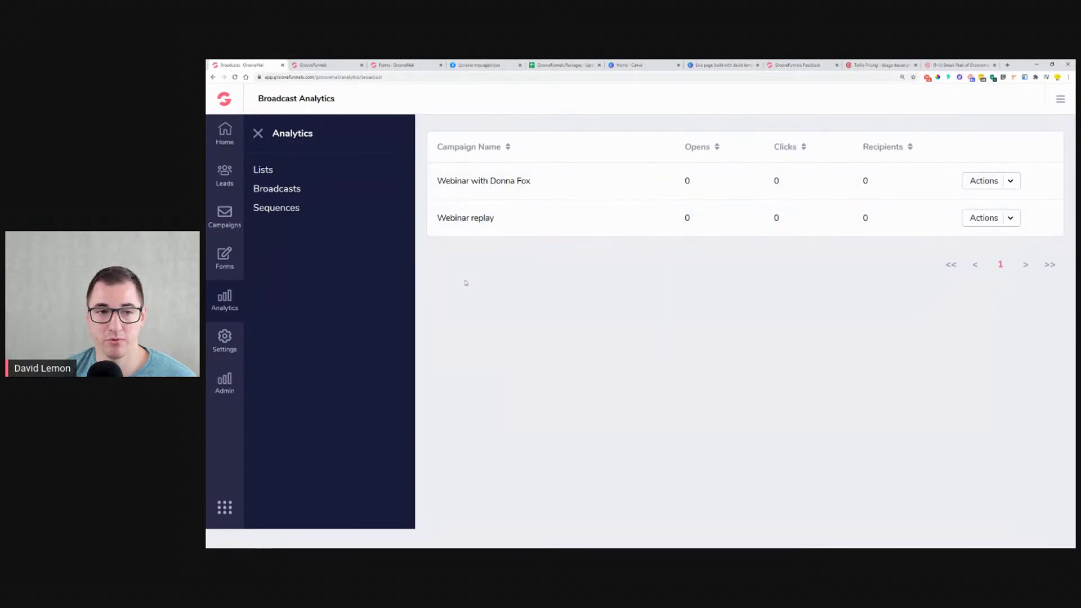
pyautogui.click(287, 216)
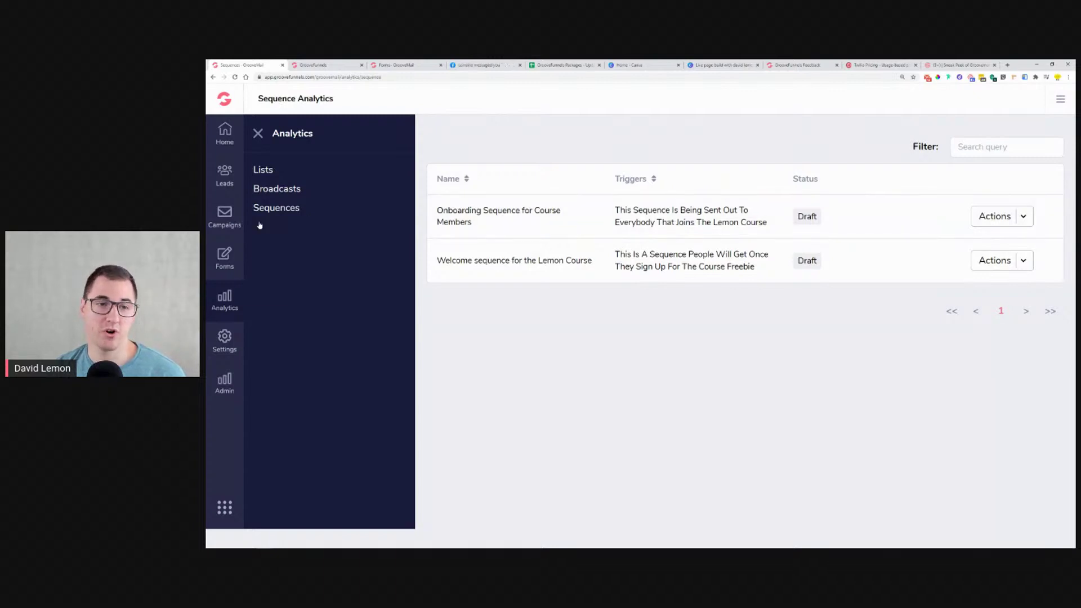
pyautogui.click(225, 344)
pyautogui.click(270, 170)
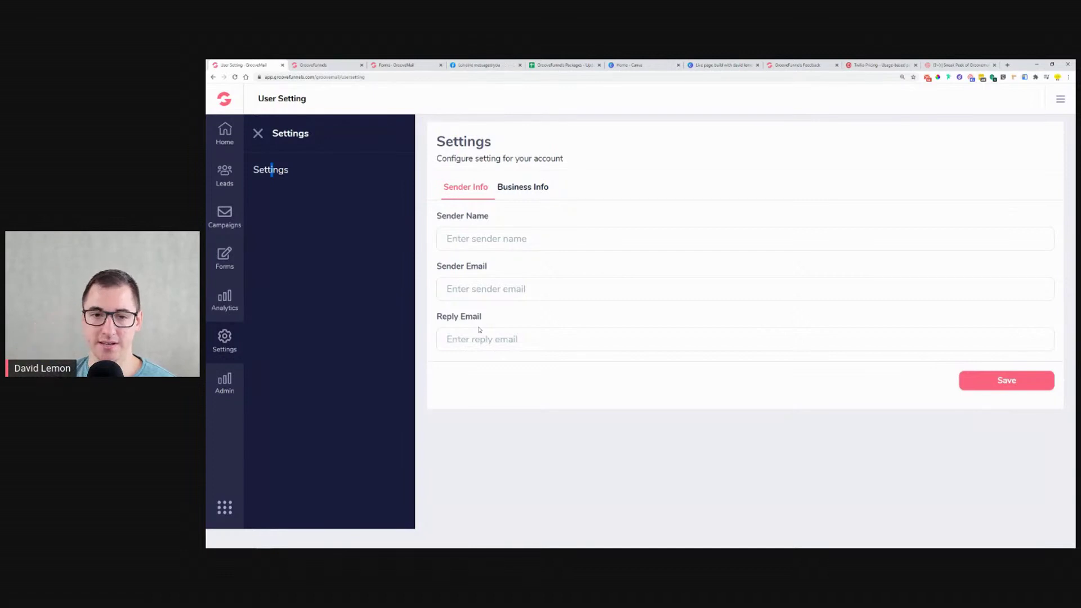
# Point out the Business Info unsubscribe text and company name, then go to Admin Settings.
pyautogui.click(528, 188)
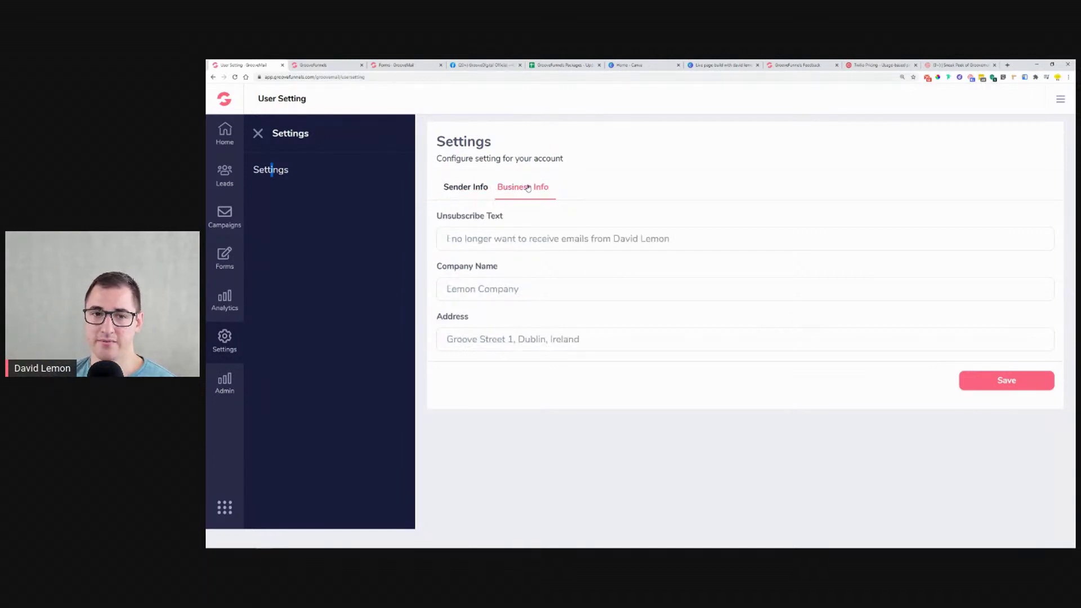
pyautogui.moveTo(487, 216); pyautogui.dragTo(505, 217)
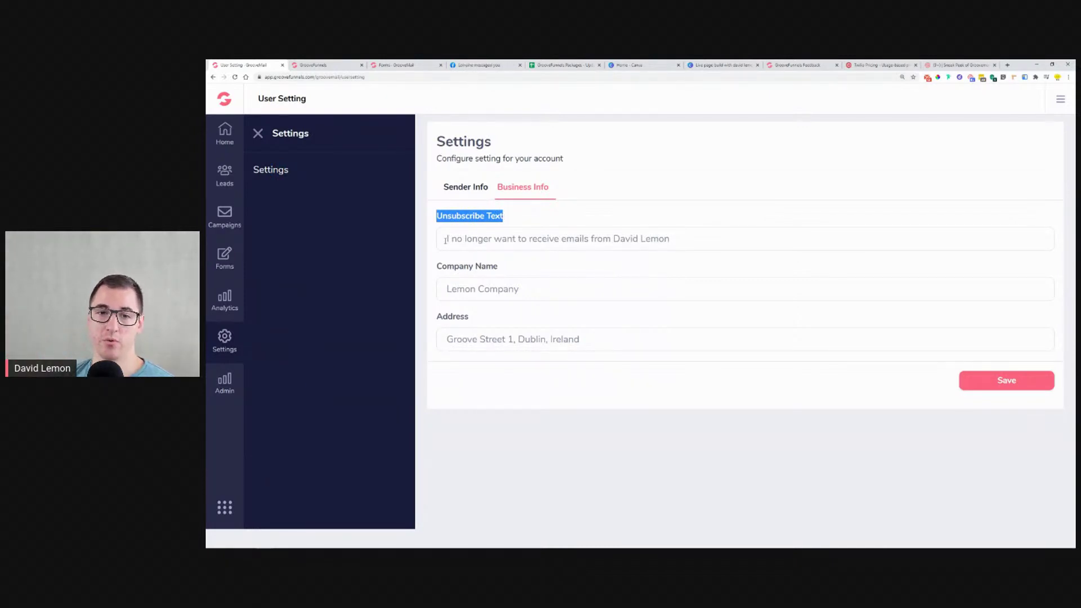
pyautogui.moveTo(446, 239); pyautogui.dragTo(719, 233)
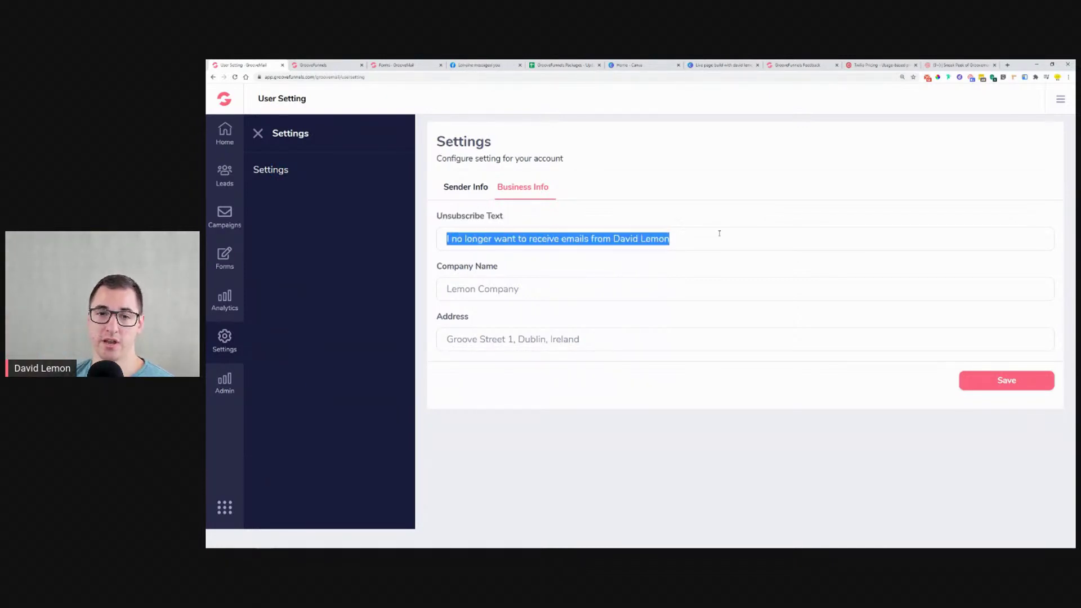
pyautogui.click(679, 239)
pyautogui.moveTo(440, 282); pyautogui.dragTo(587, 289)
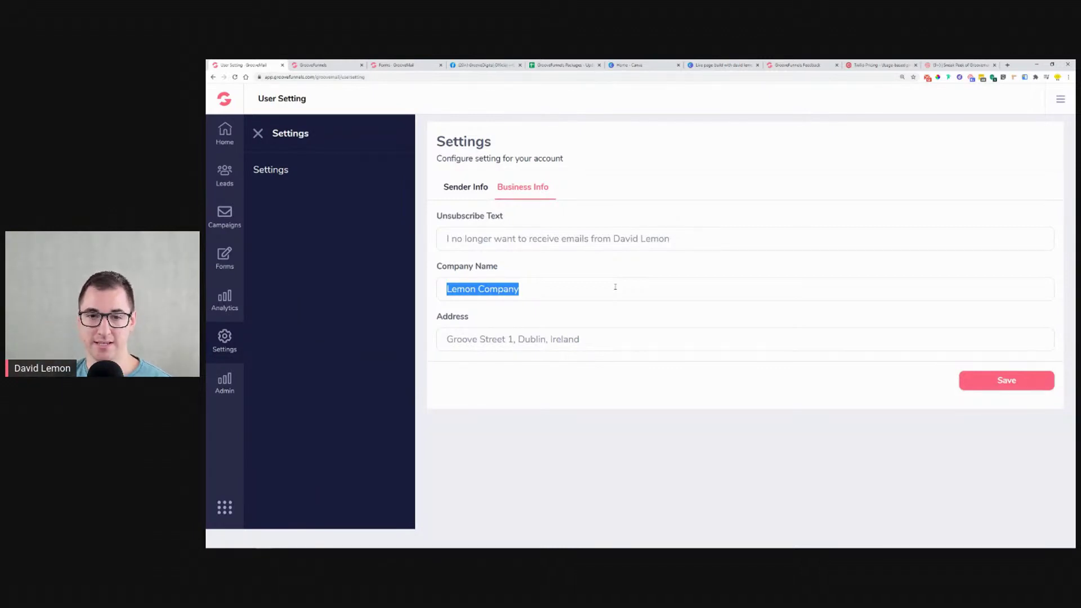
pyautogui.click(616, 318)
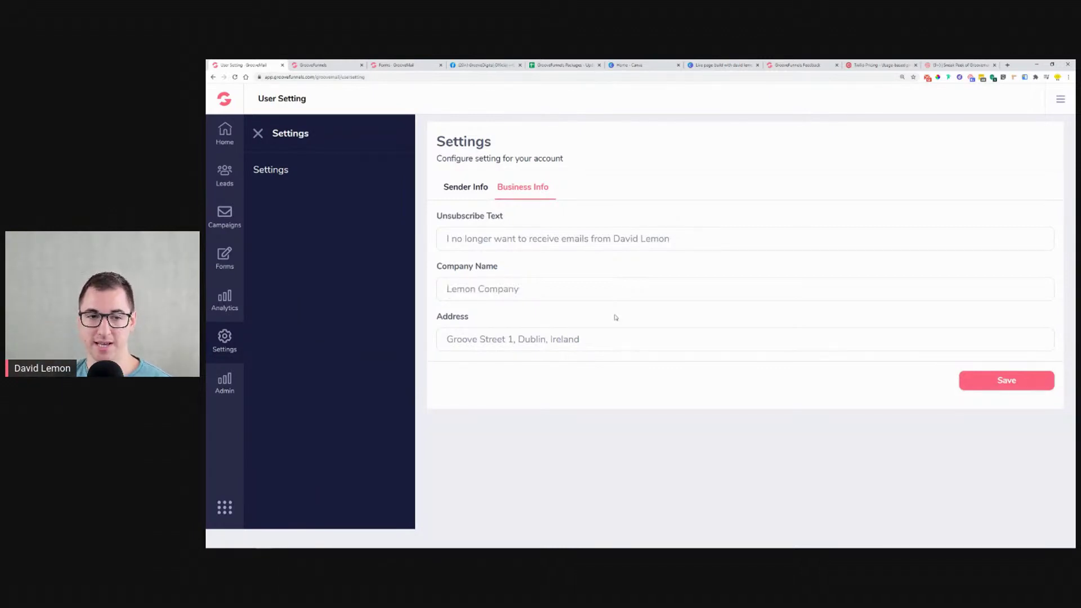
pyautogui.click(225, 381)
pyautogui.click(282, 170)
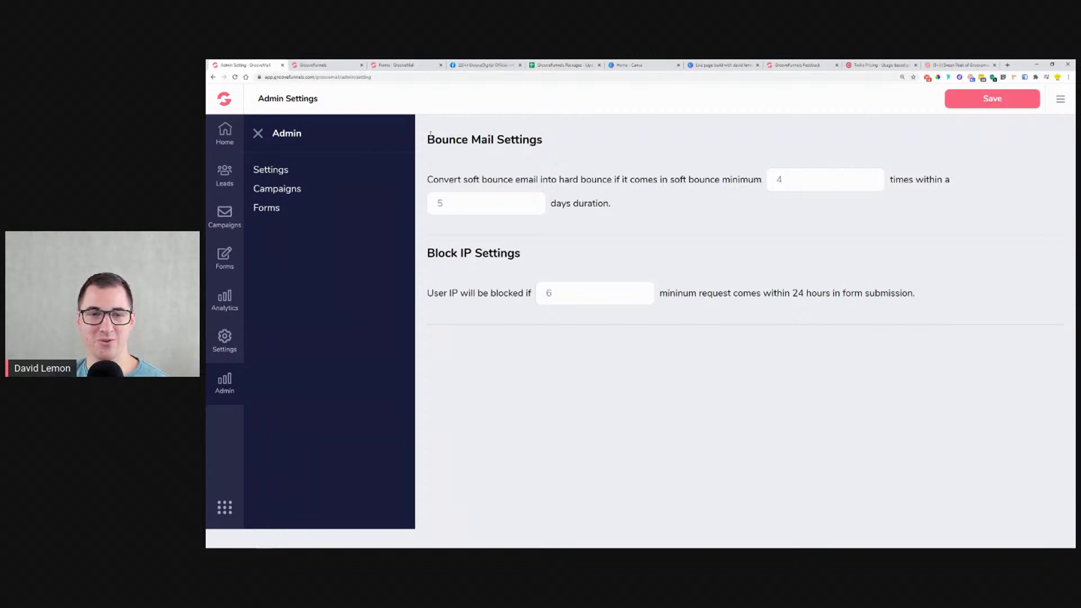
# Point out the bounce mail and Block IP rules, then view admin campaign stats and forms.
pyautogui.moveTo(431, 134); pyautogui.dragTo(707, 296)
pyautogui.click(762, 256)
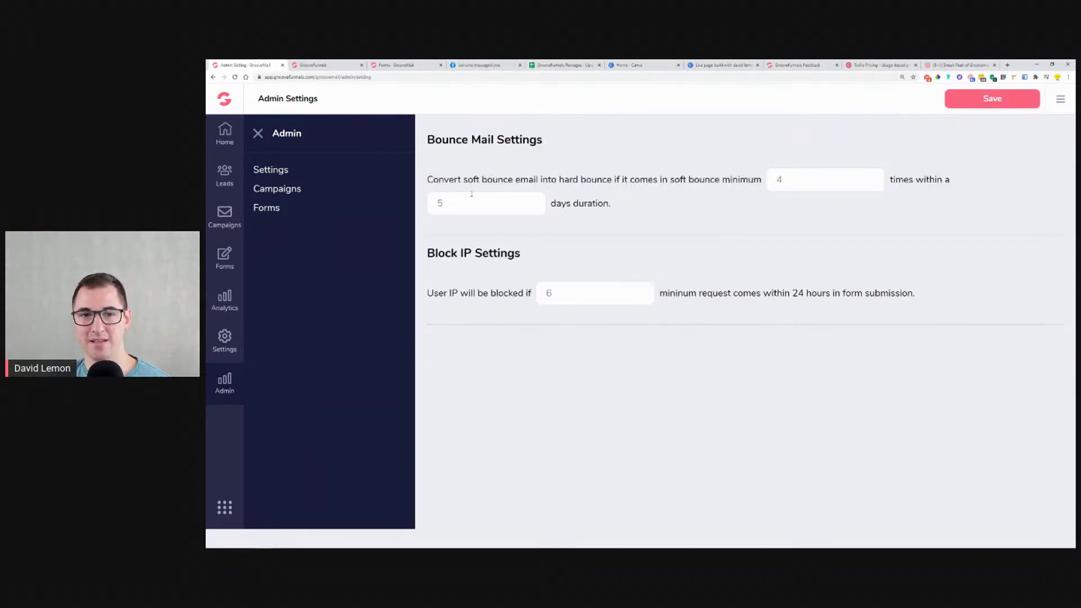
pyautogui.moveTo(439, 253); pyautogui.dragTo(878, 307)
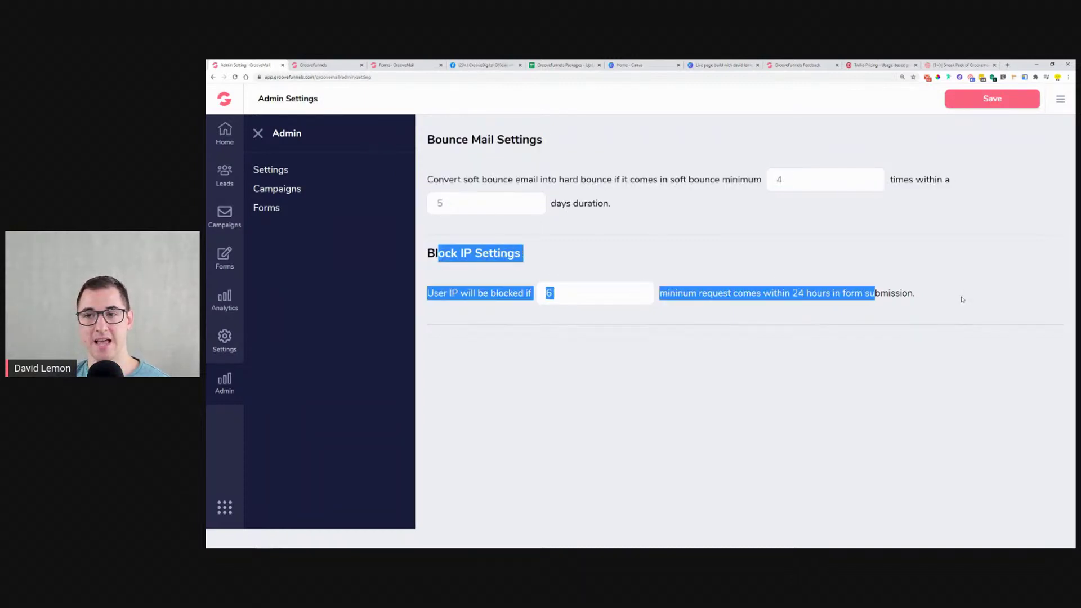
pyautogui.click(962, 299)
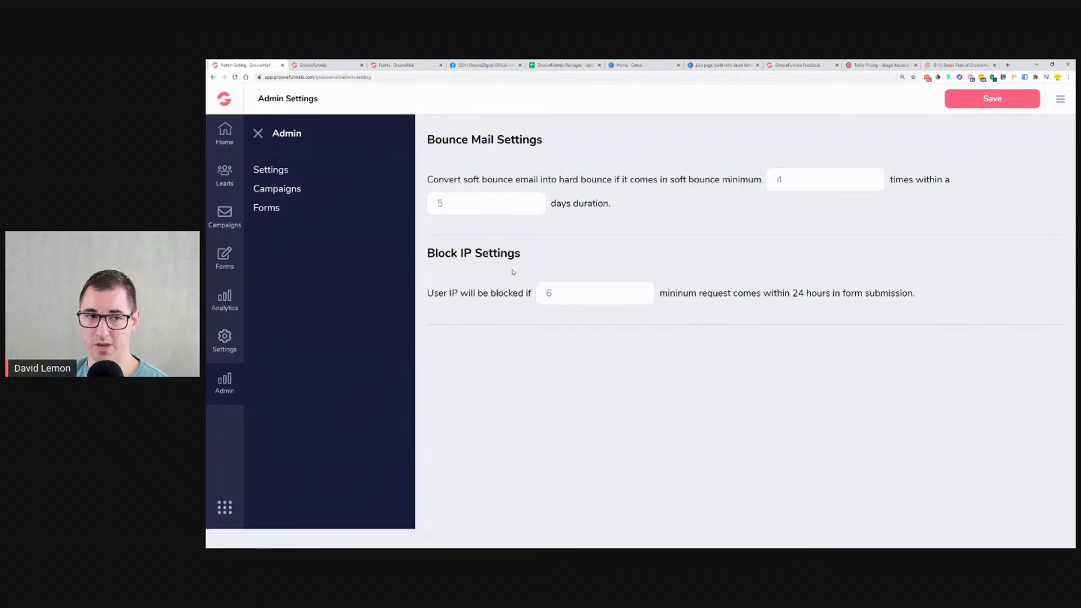
pyautogui.click(297, 192)
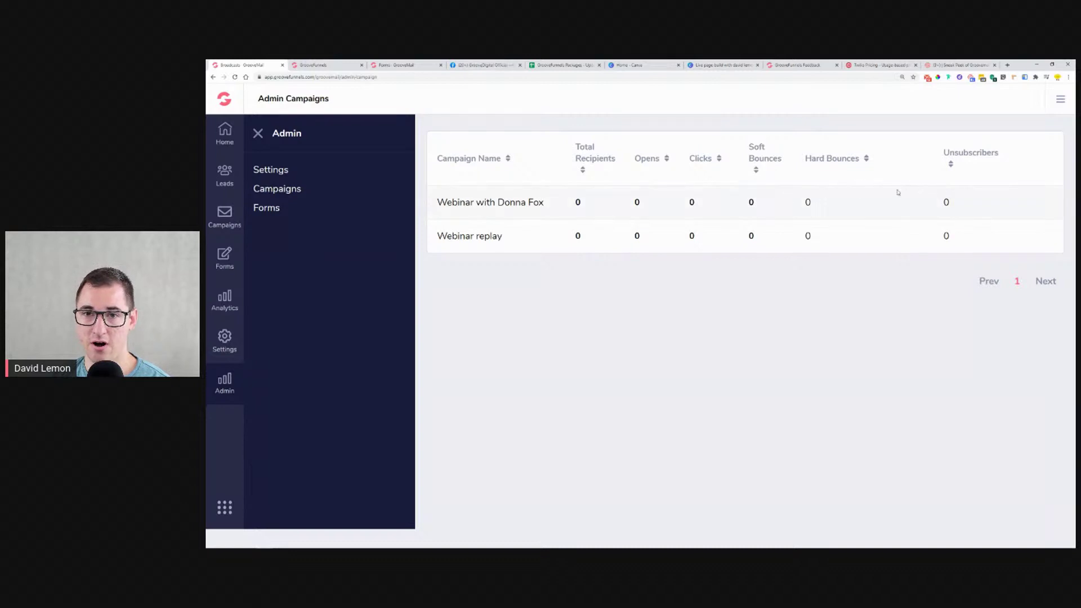
pyautogui.click(273, 217)
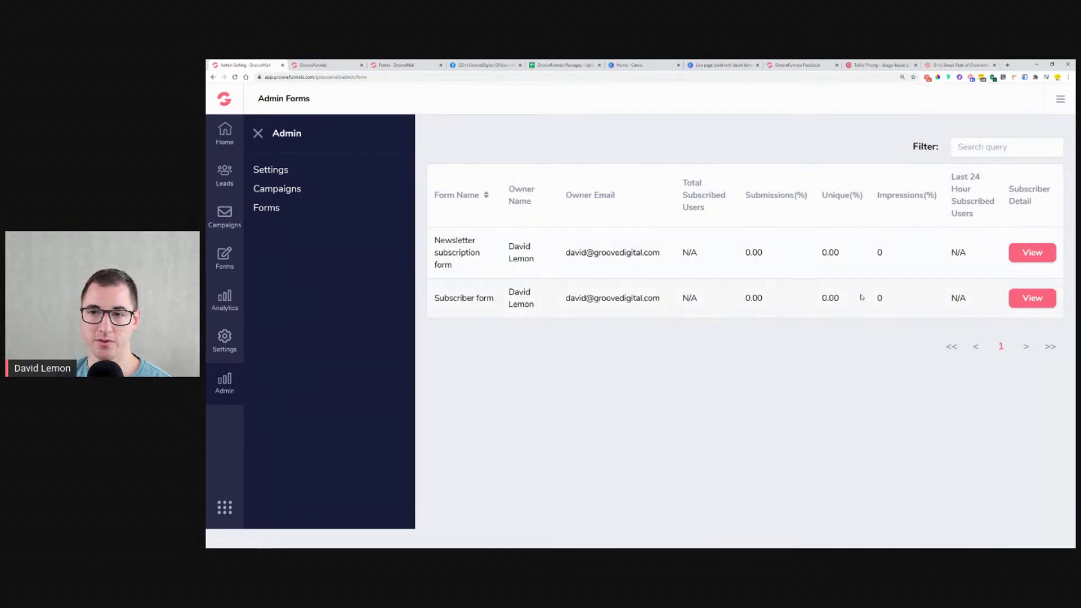
pyautogui.click(1028, 254)
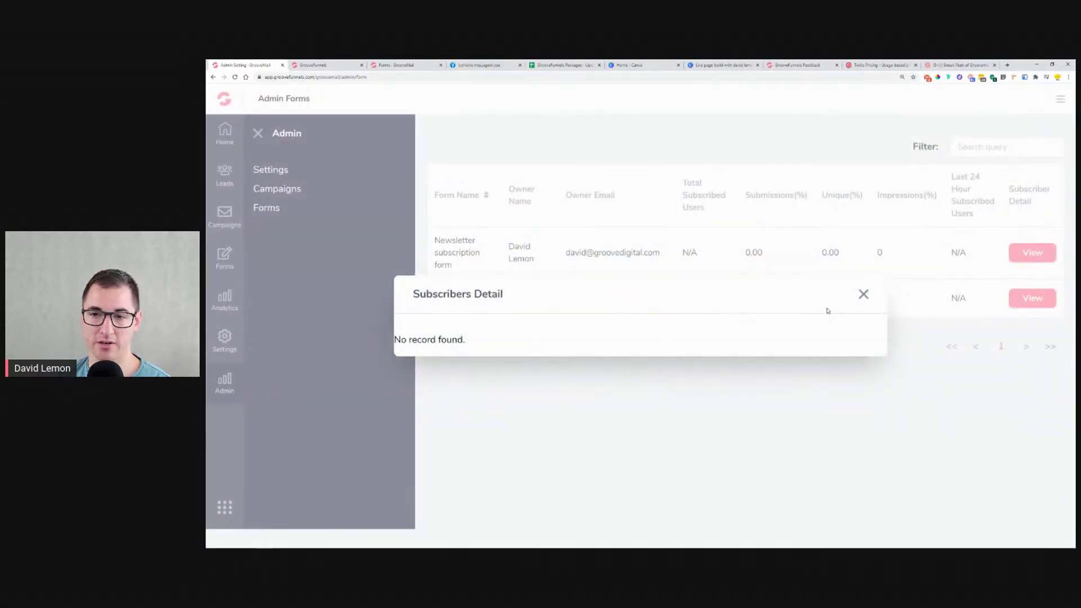
pyautogui.click(864, 294)
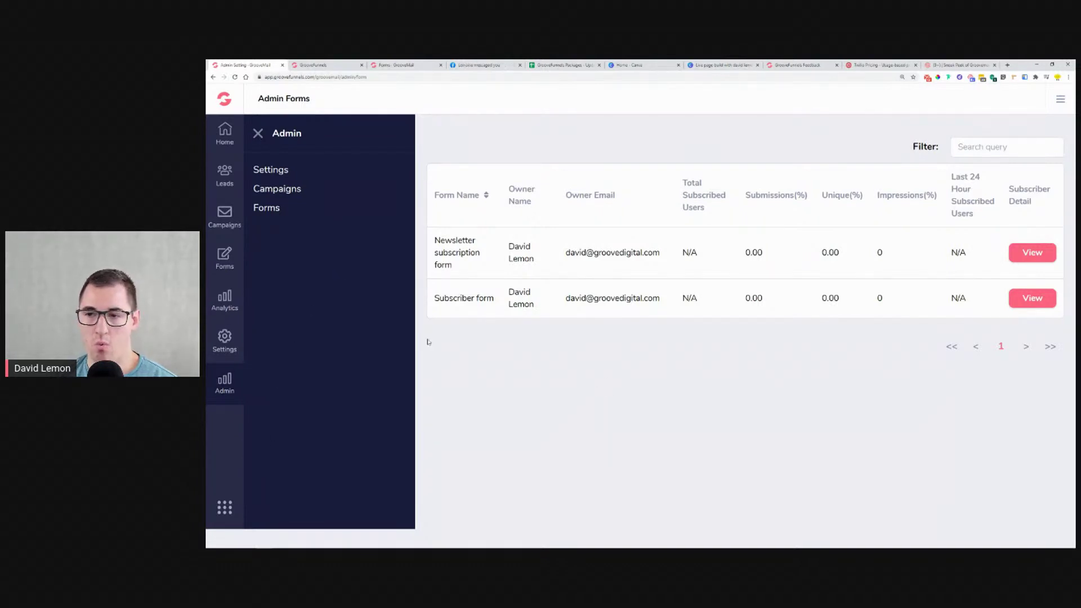
pyautogui.click(228, 133)
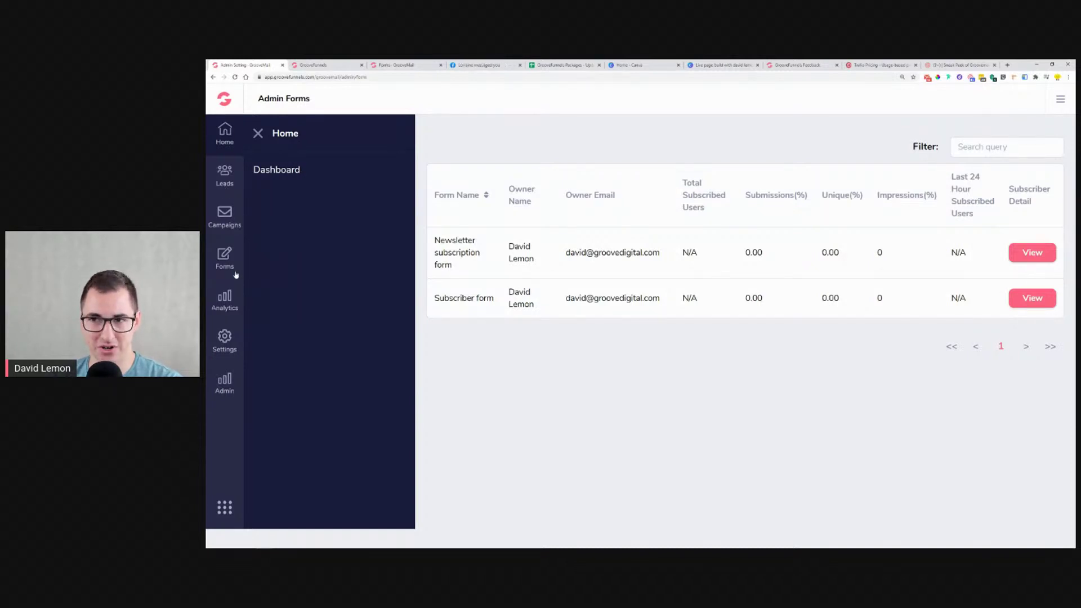
# Try editing the first sequence under Campaigns > Sequences, then leave the failed edit.
pyautogui.click(223, 217)
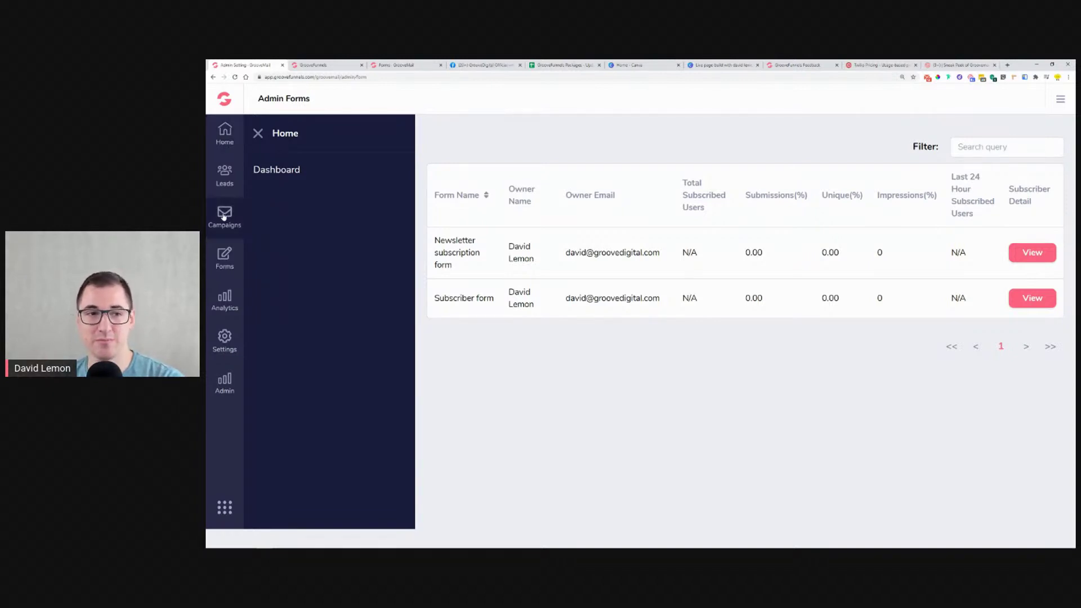
pyautogui.click(292, 189)
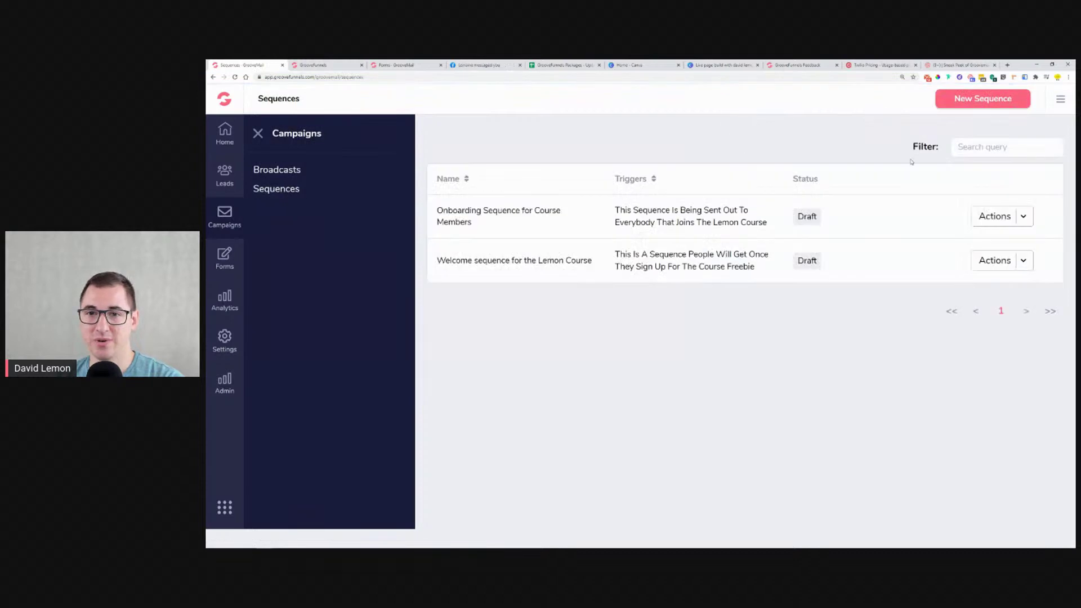
pyautogui.click(1025, 217)
pyautogui.click(1008, 239)
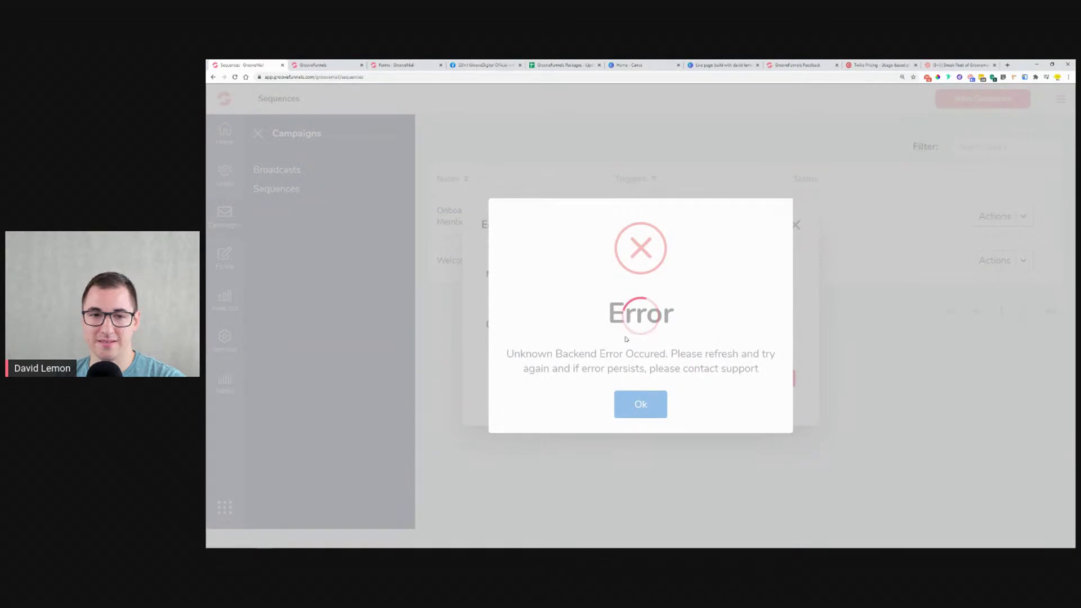
pyautogui.click(309, 64)
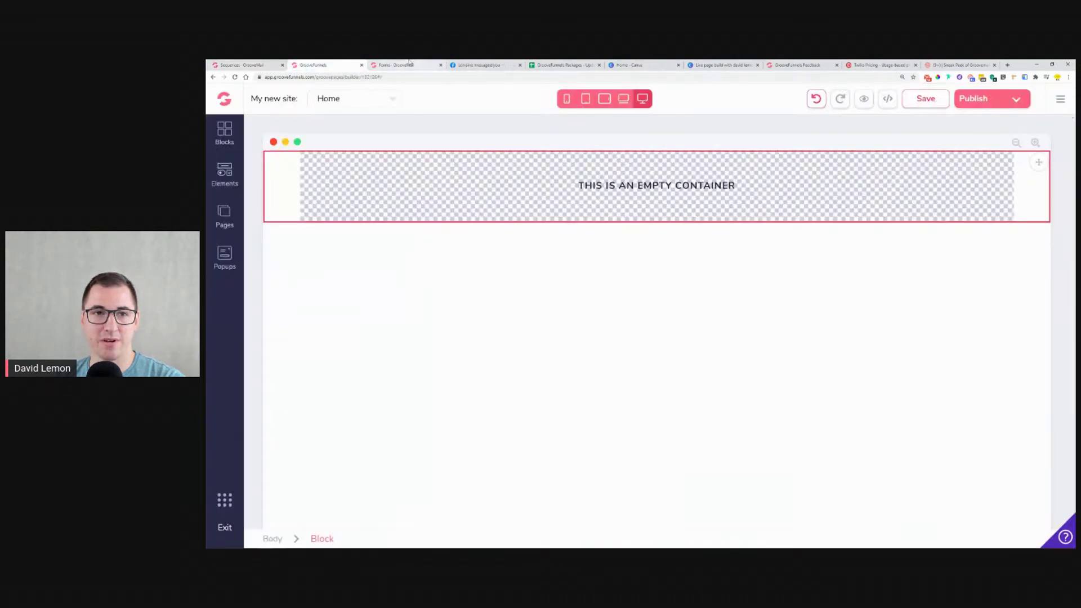
# In the other workspace, edit the first sequence and confirm with Update to open the builder.
pyautogui.click(397, 64)
pyautogui.click(729, 279)
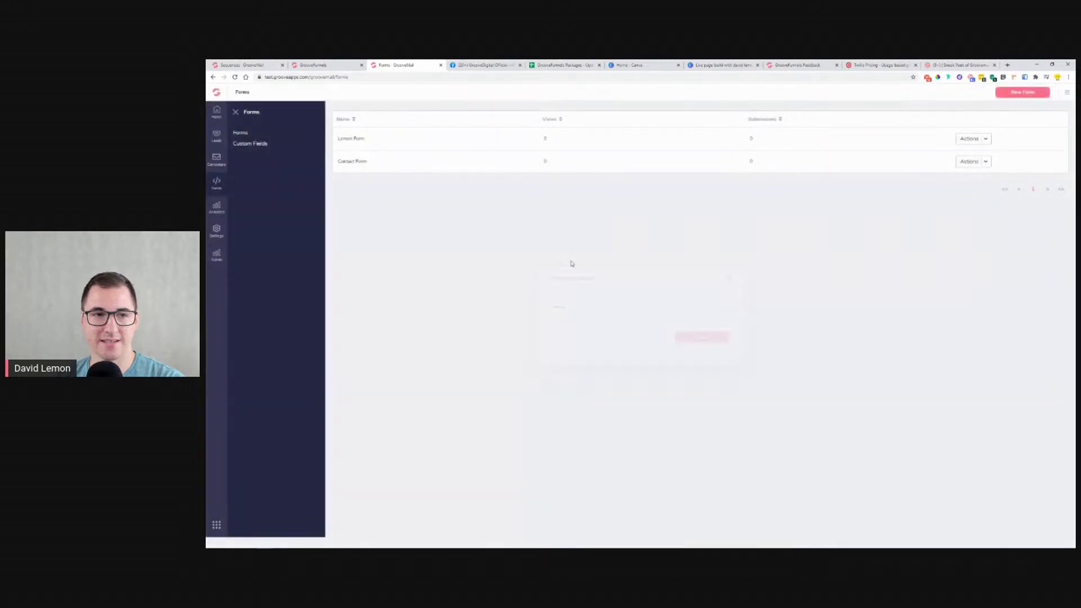
pyautogui.click(217, 169)
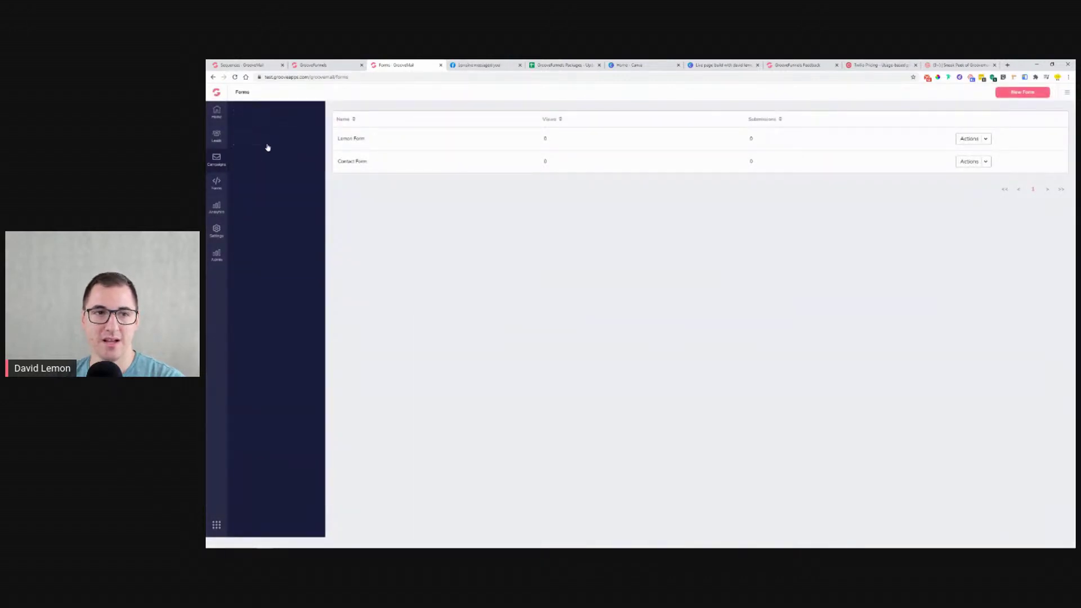
pyautogui.click(254, 145)
pyautogui.click(974, 158)
pyautogui.click(965, 179)
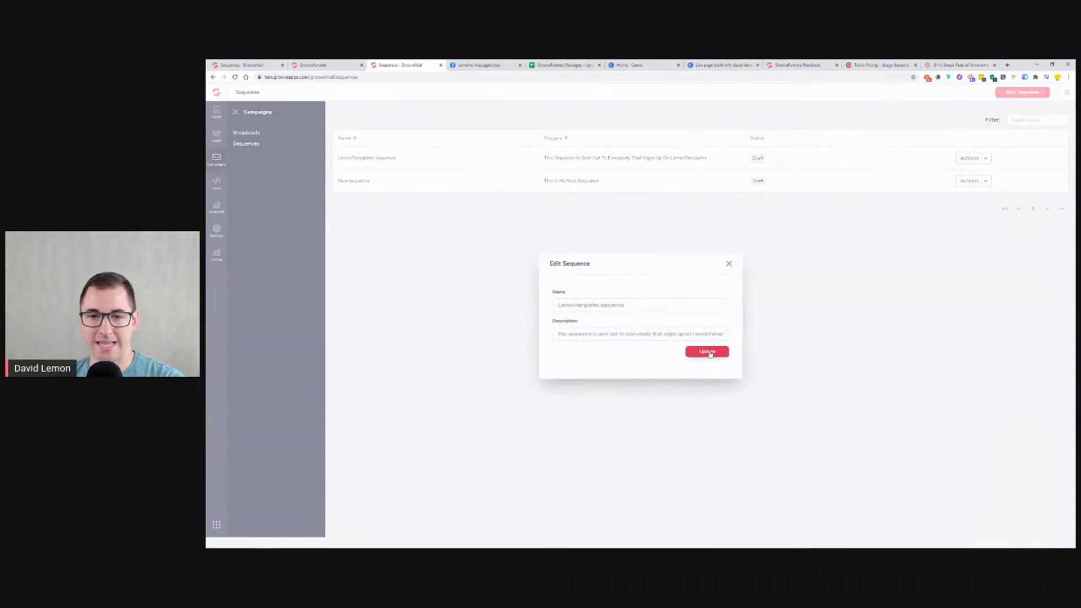
pyautogui.click(707, 351)
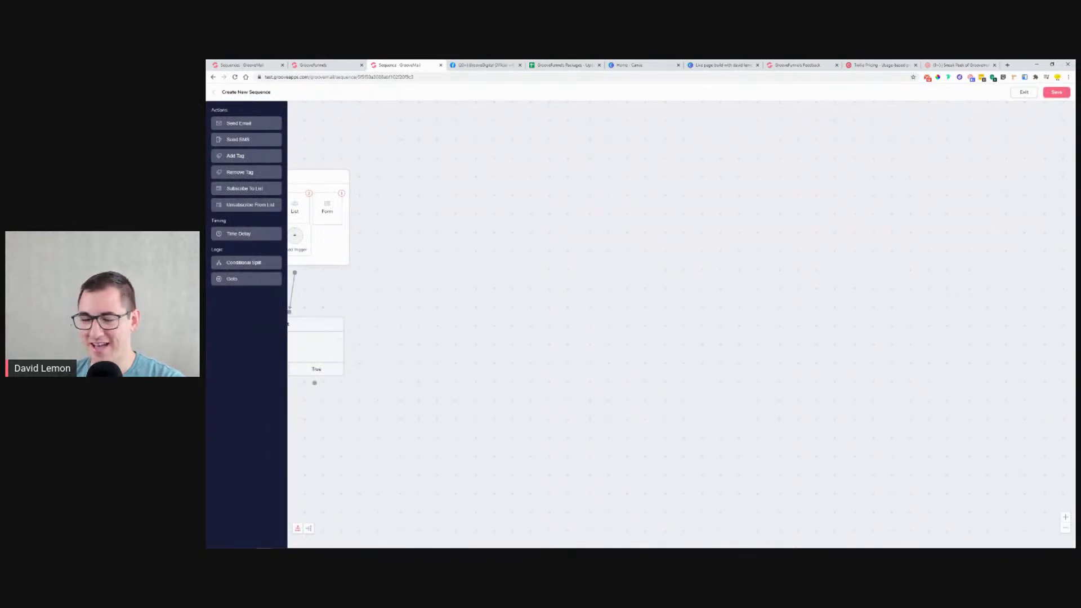
# Shift the diagram, move the Conditional Split step, then exit to the Sequences list.
pyautogui.moveTo(1011, 139); pyautogui.dragTo(942, 140)
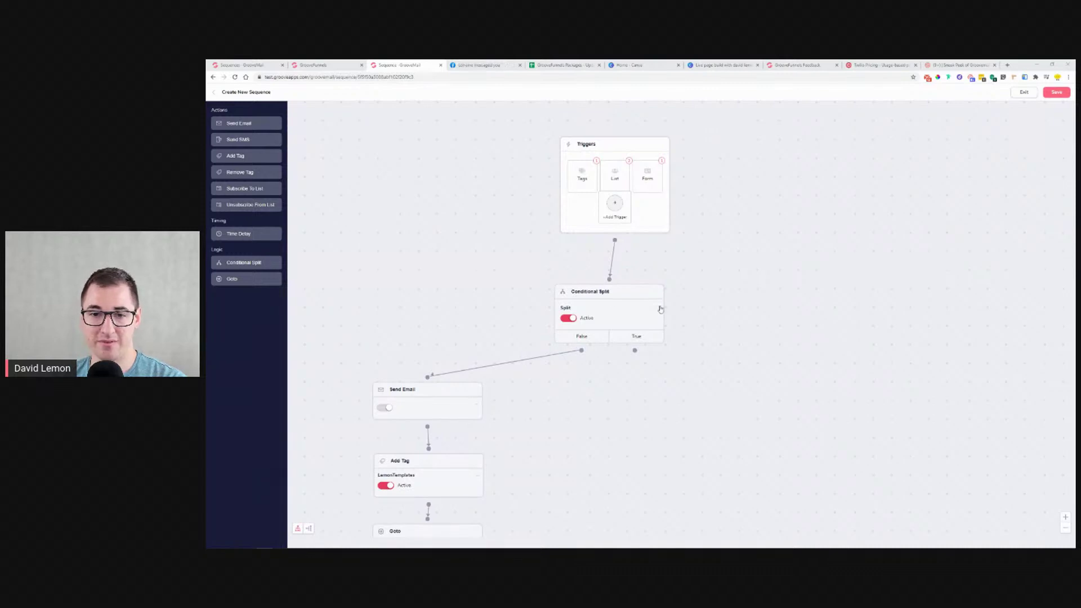
pyautogui.moveTo(621, 294); pyautogui.dragTo(559, 282)
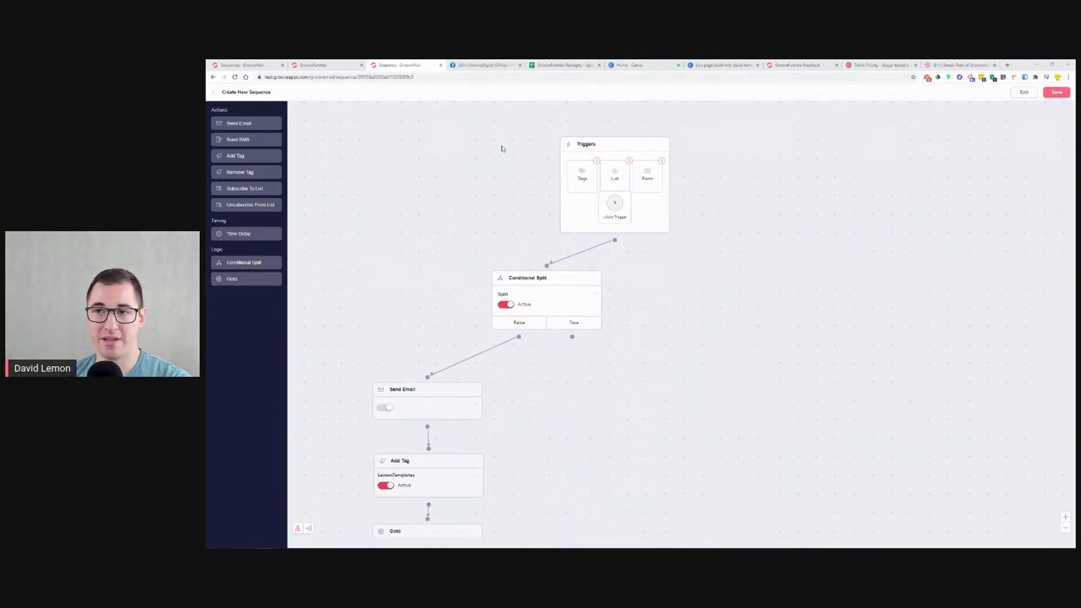
pyautogui.click(1024, 93)
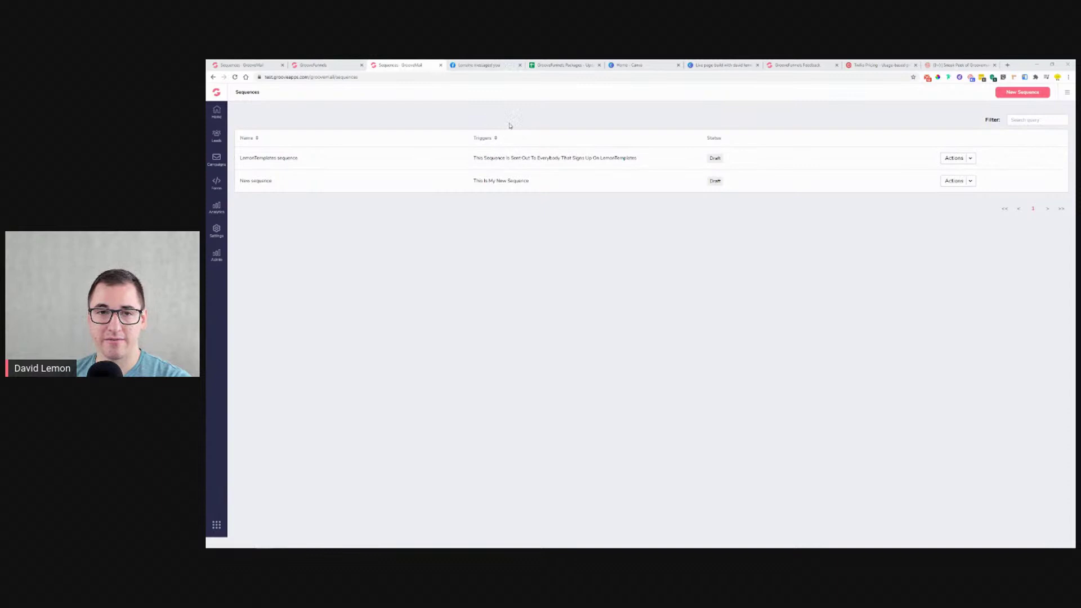
pyautogui.click(1008, 65)
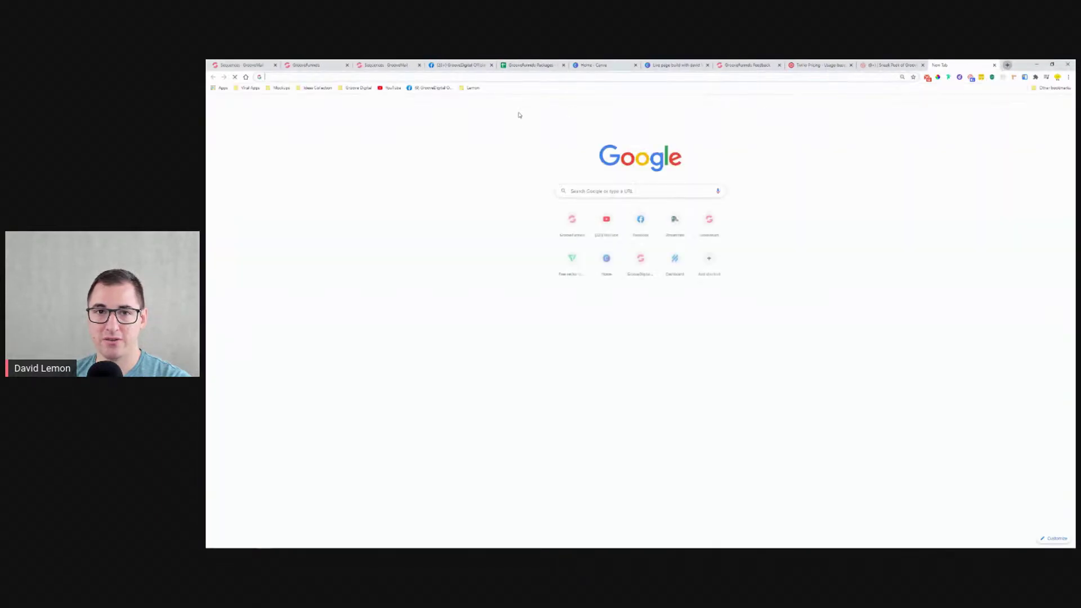
pyautogui.click(640, 222)
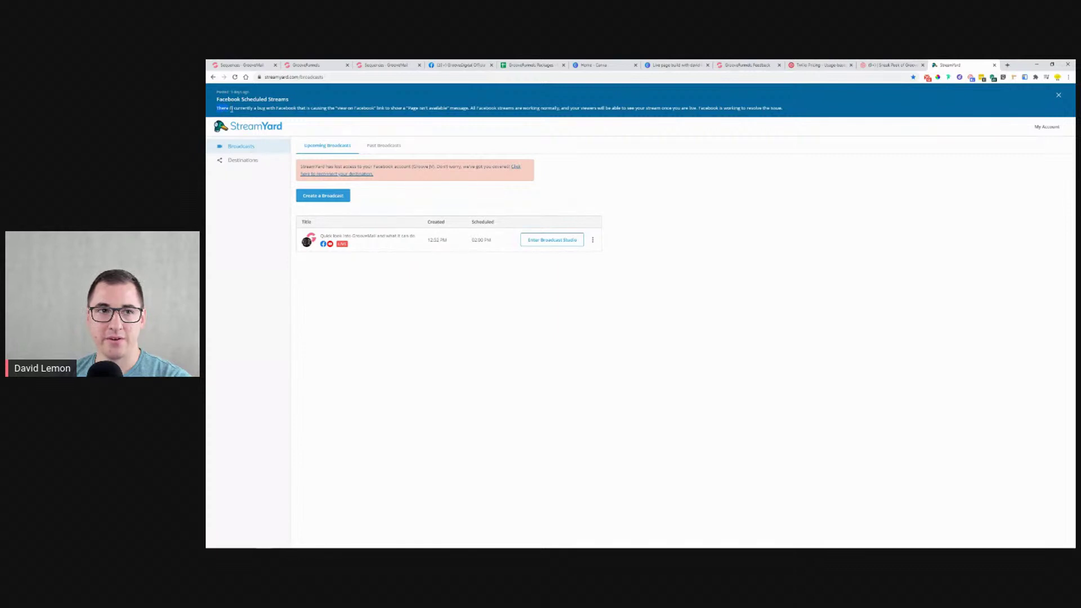
pyautogui.moveTo(265, 108); pyautogui.dragTo(779, 115)
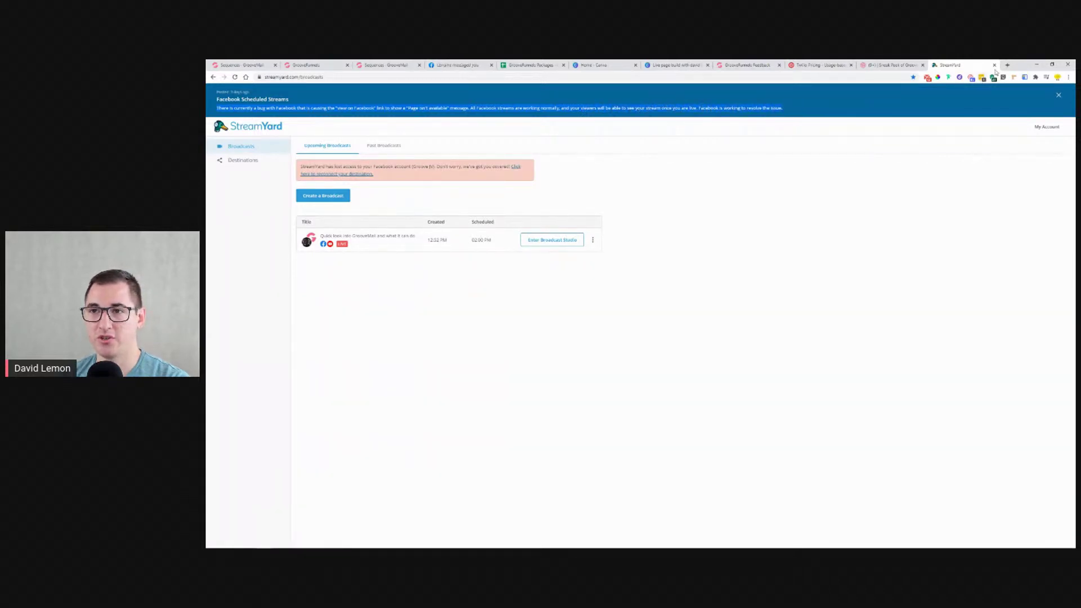
pyautogui.click(995, 65)
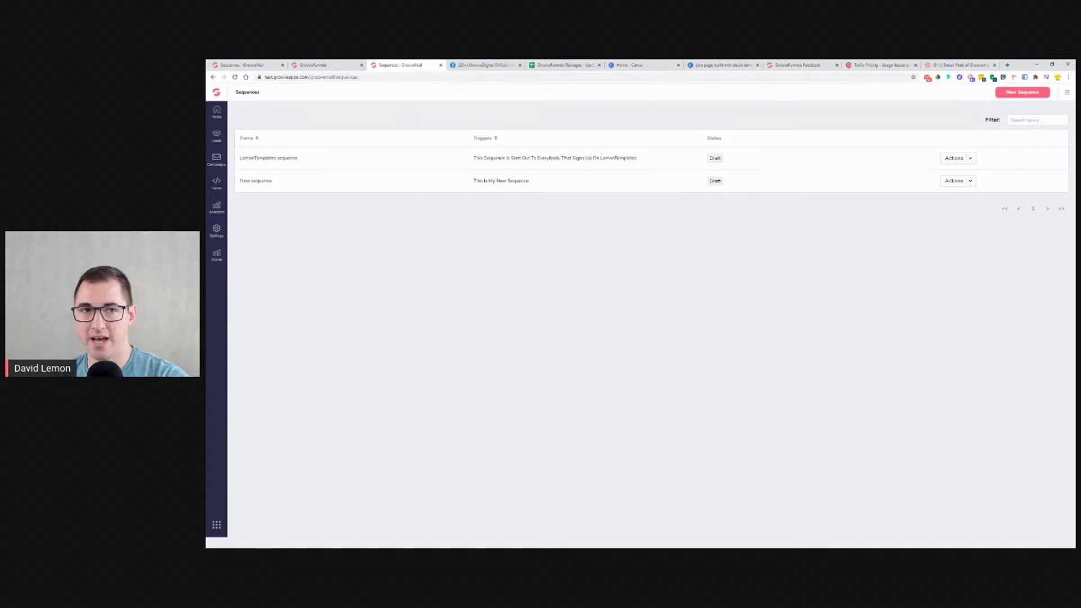
# Reload the first Sequences tab to clear the error and list both course sequences.
pyautogui.click(244, 66)
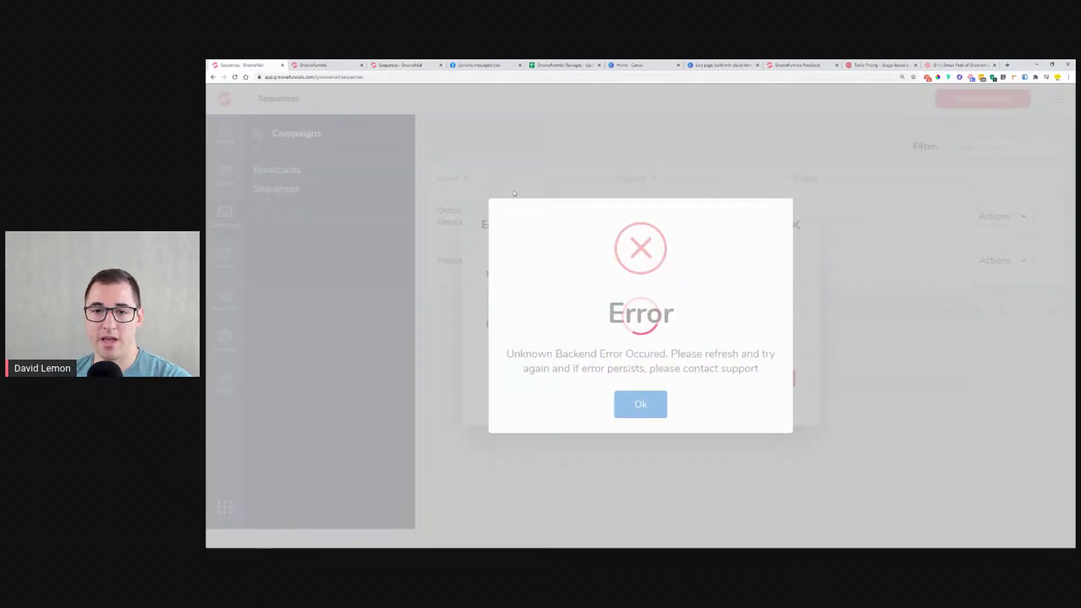
pyautogui.click(235, 77)
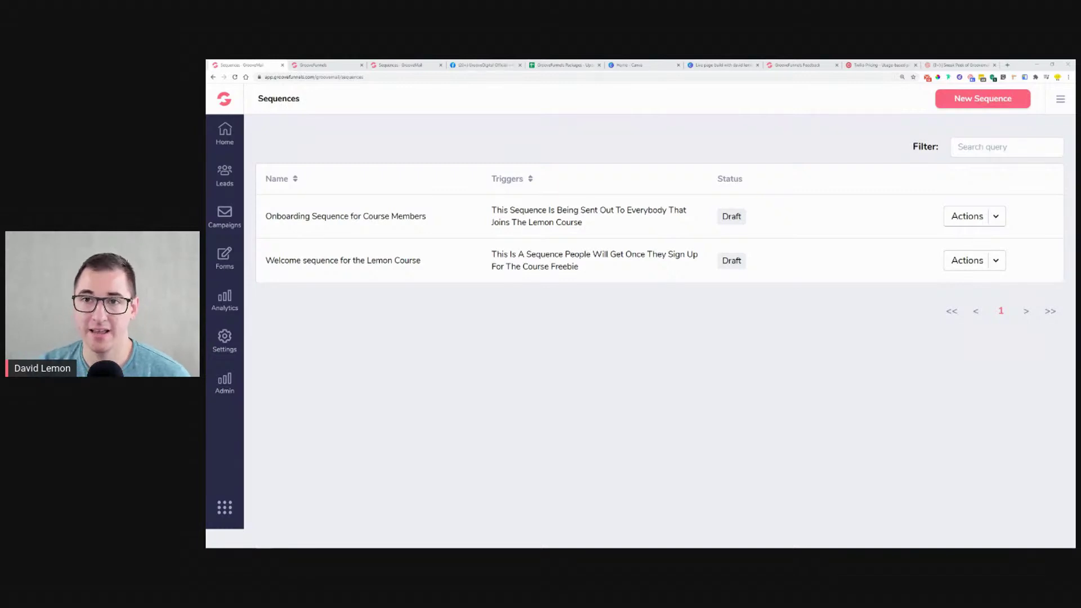
pyautogui.click(803, 65)
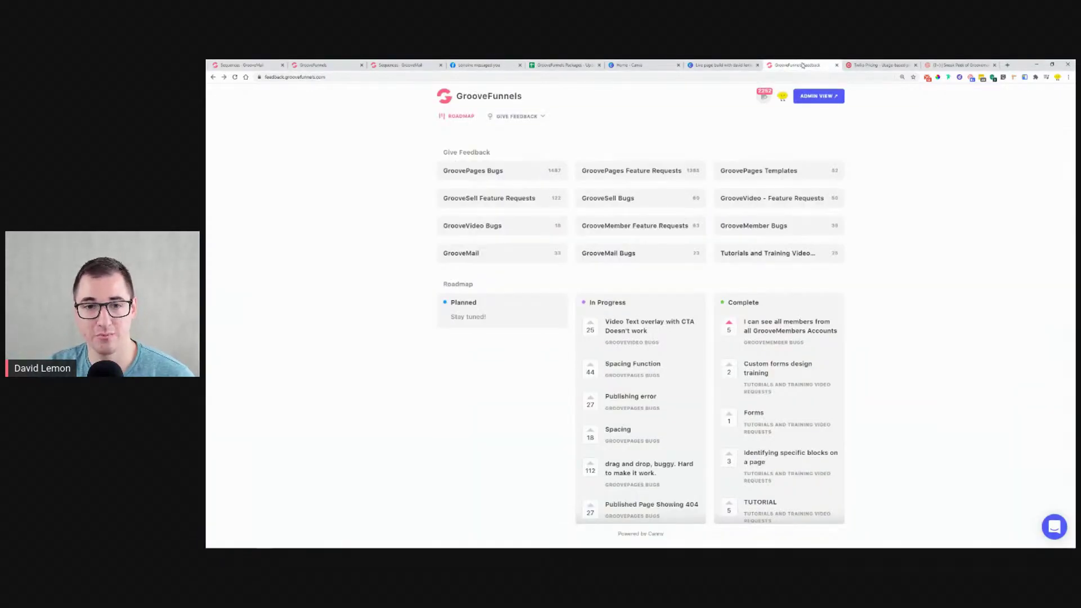
pyautogui.click(606, 254)
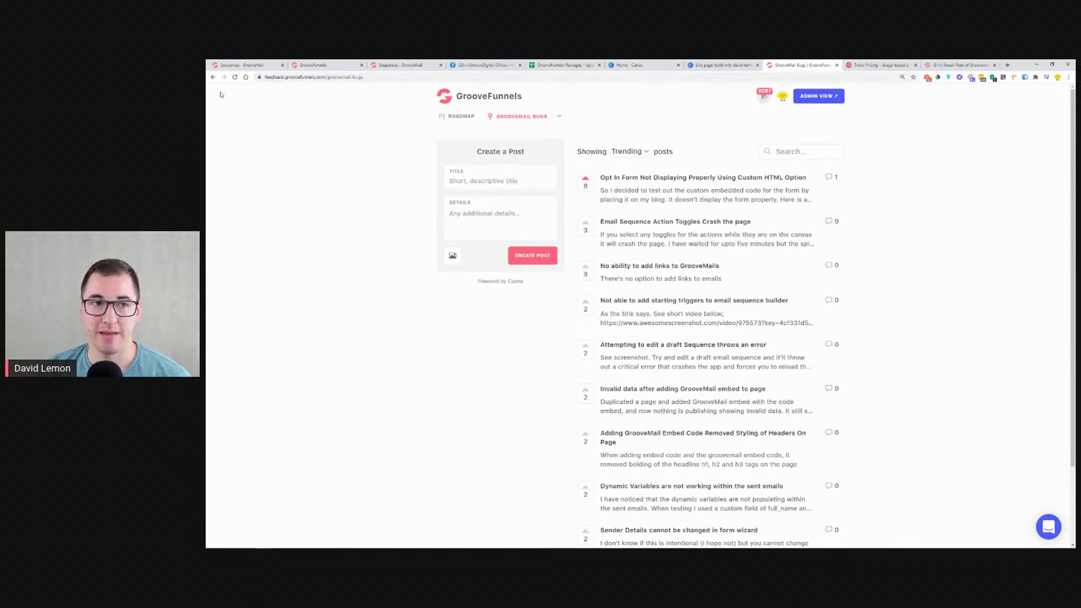
pyautogui.click(213, 78)
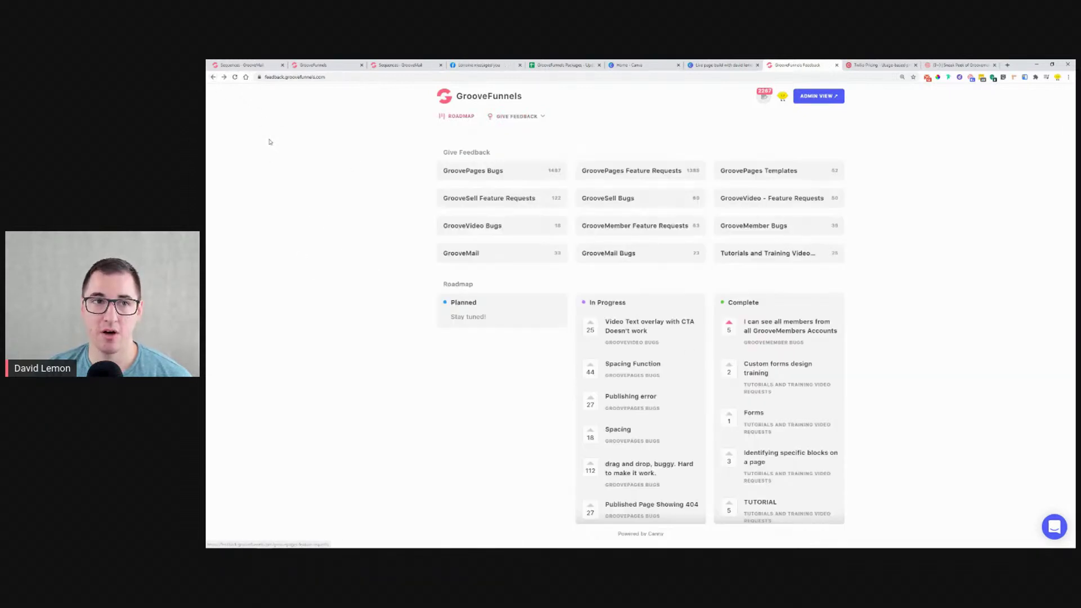
pyautogui.click(315, 77)
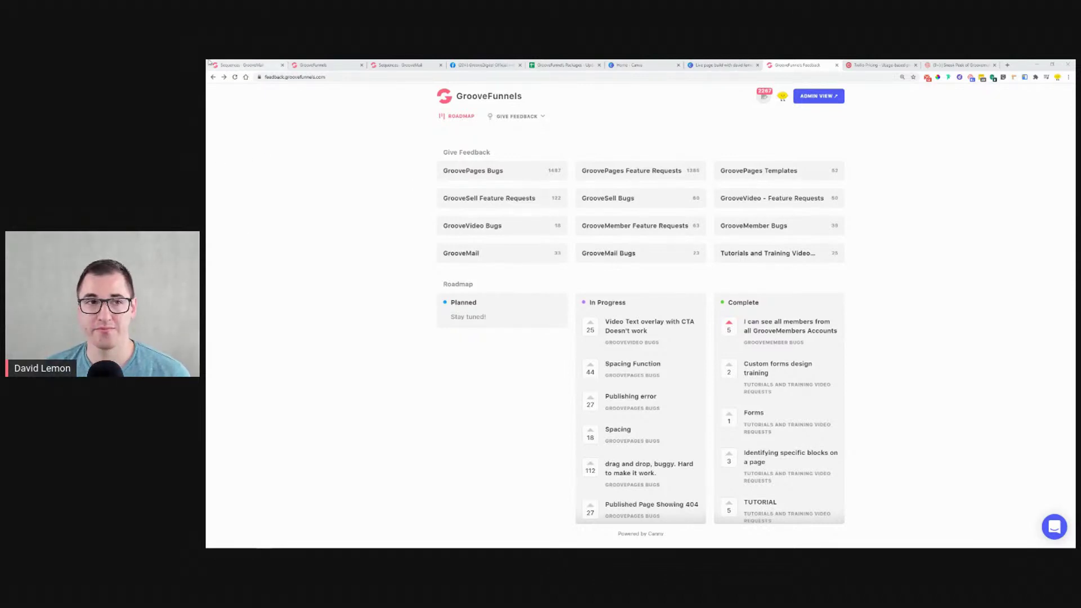
pyautogui.hotkey('ctrl', '1')
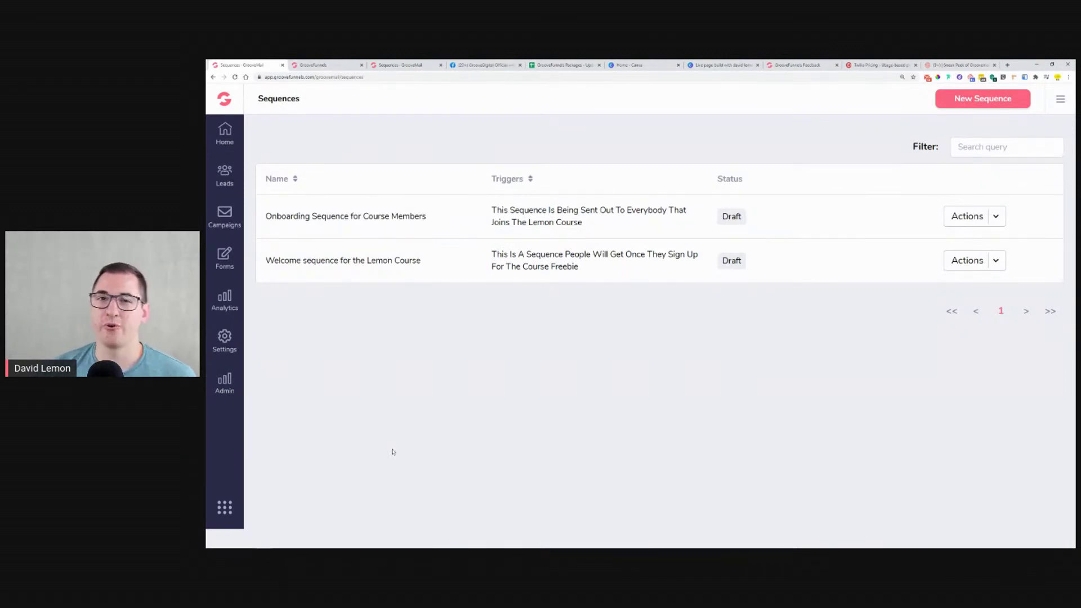
# Go to the GrooveFunnels Welcome dashboard via the top-left logo to see the app list.
pyautogui.click(224, 100)
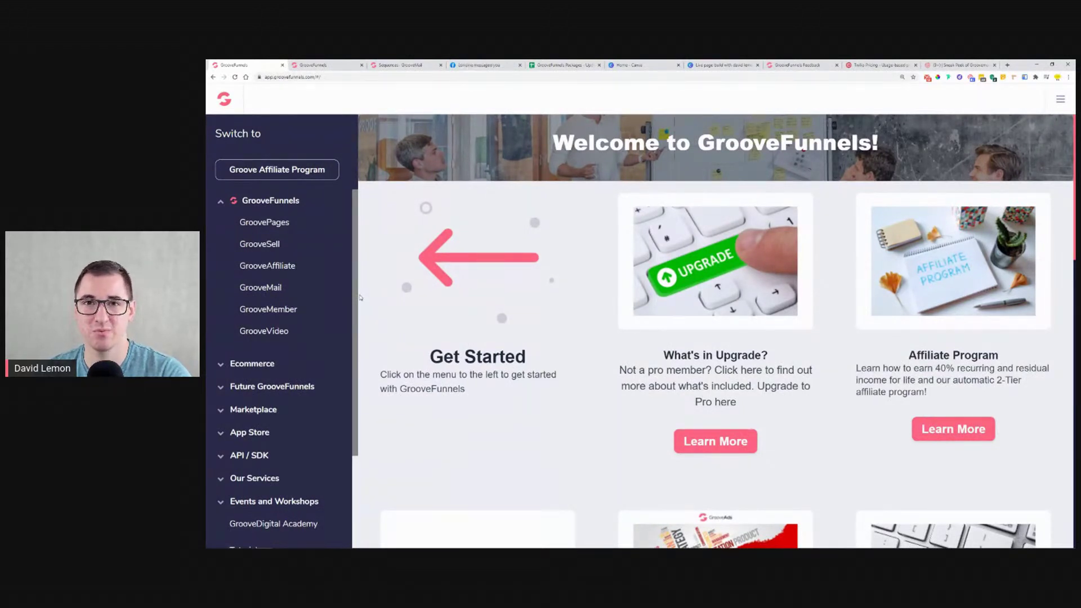
# In GrooveMember, open the LemonBlocks membership's full details from Content > Memberships, then return to the list.
pyautogui.click(276, 310)
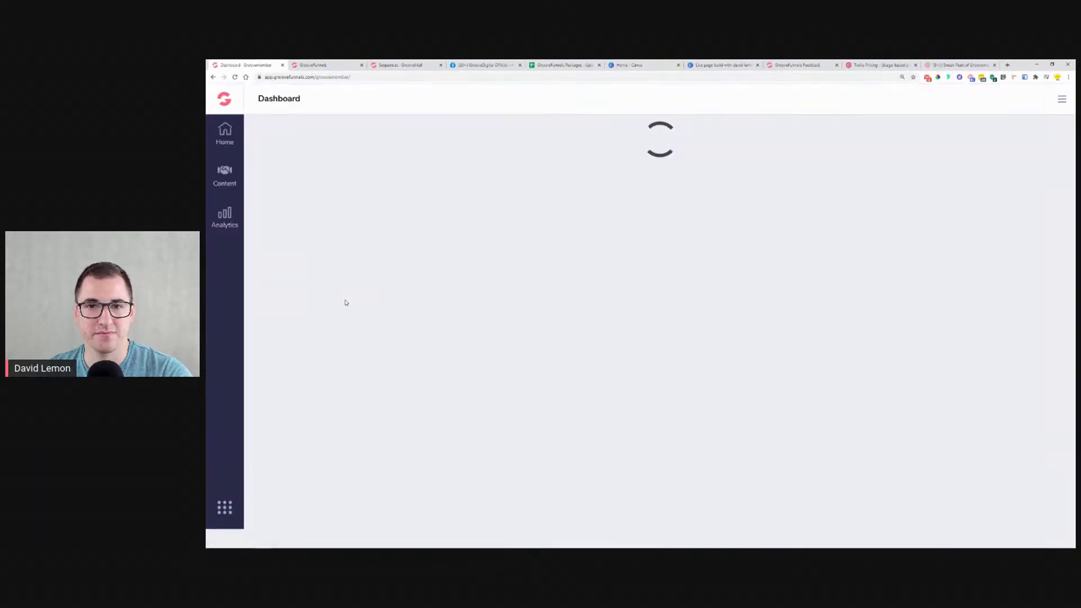
pyautogui.click(226, 172)
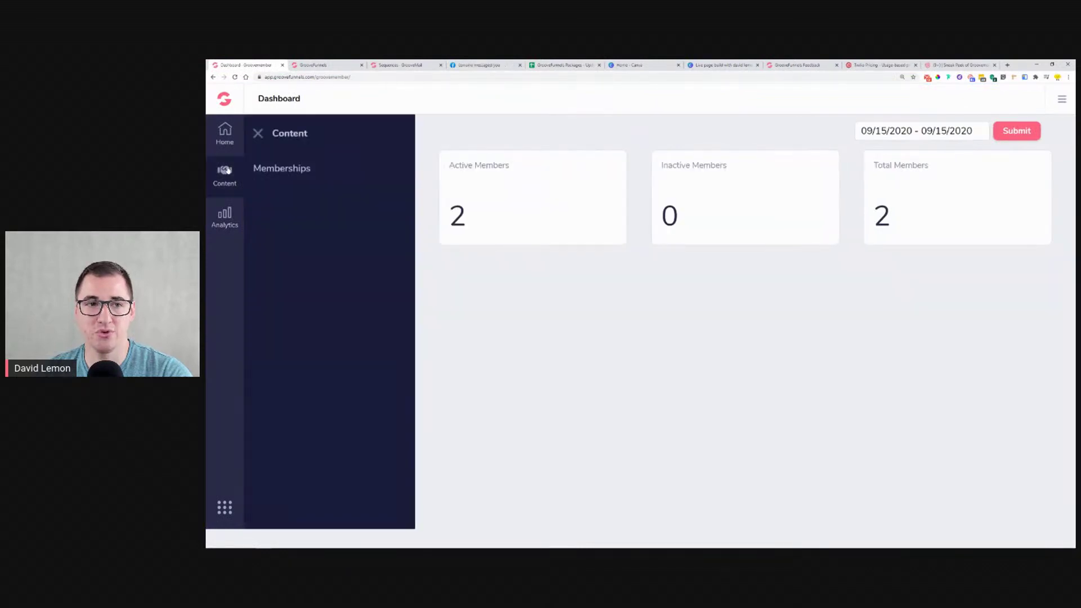
pyautogui.click(276, 174)
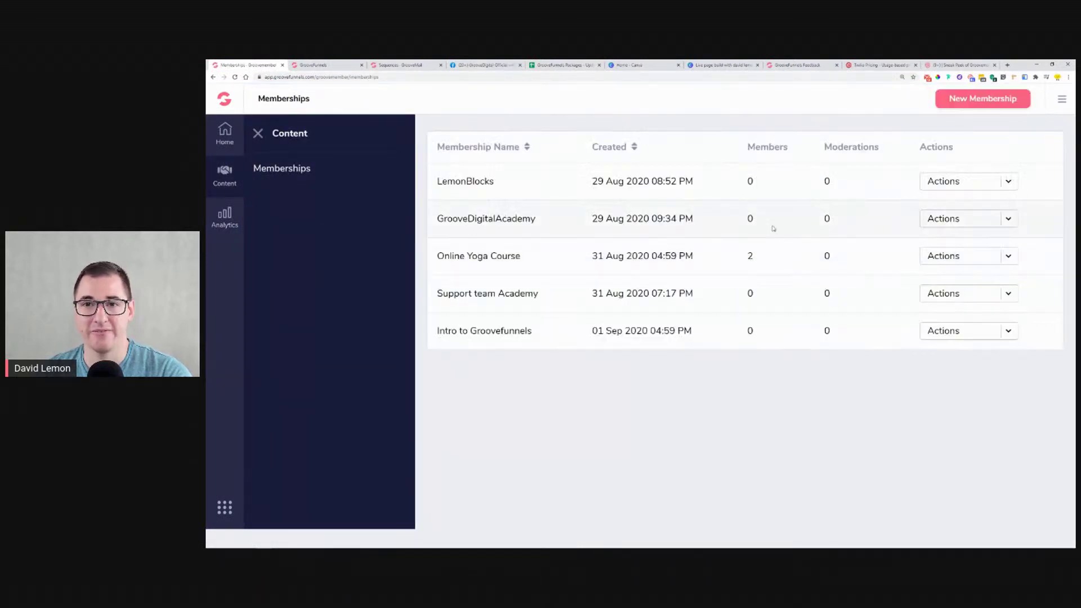
pyautogui.click(1008, 180)
pyautogui.click(978, 204)
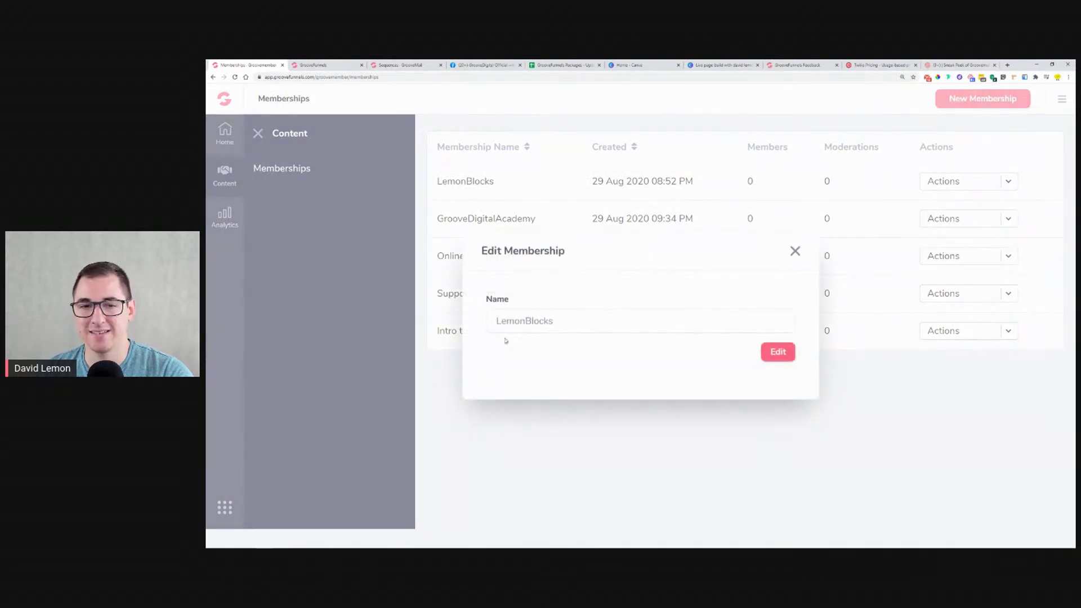
pyautogui.click(773, 352)
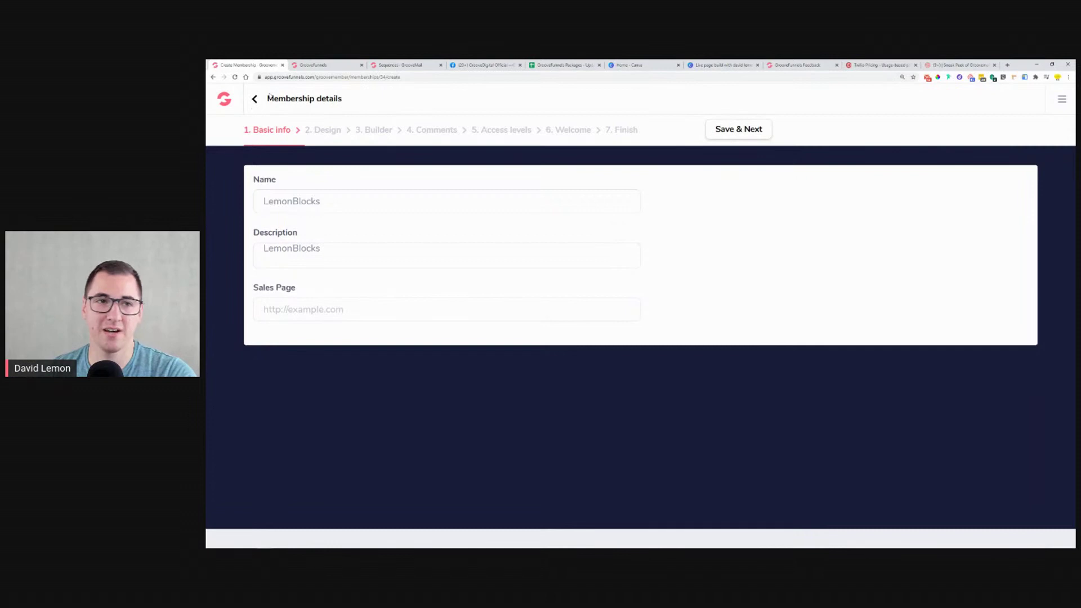
pyautogui.click(255, 99)
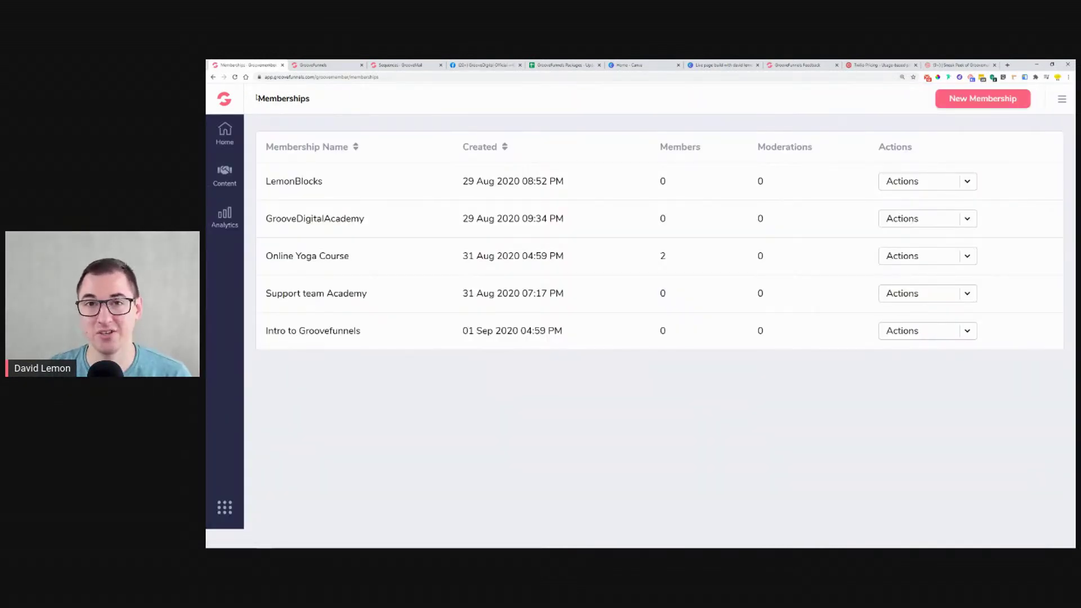
# Return to the GrooveFunnels dashboard, then present the GrooveMail Canva title slide full screen.
pyautogui.click(226, 129)
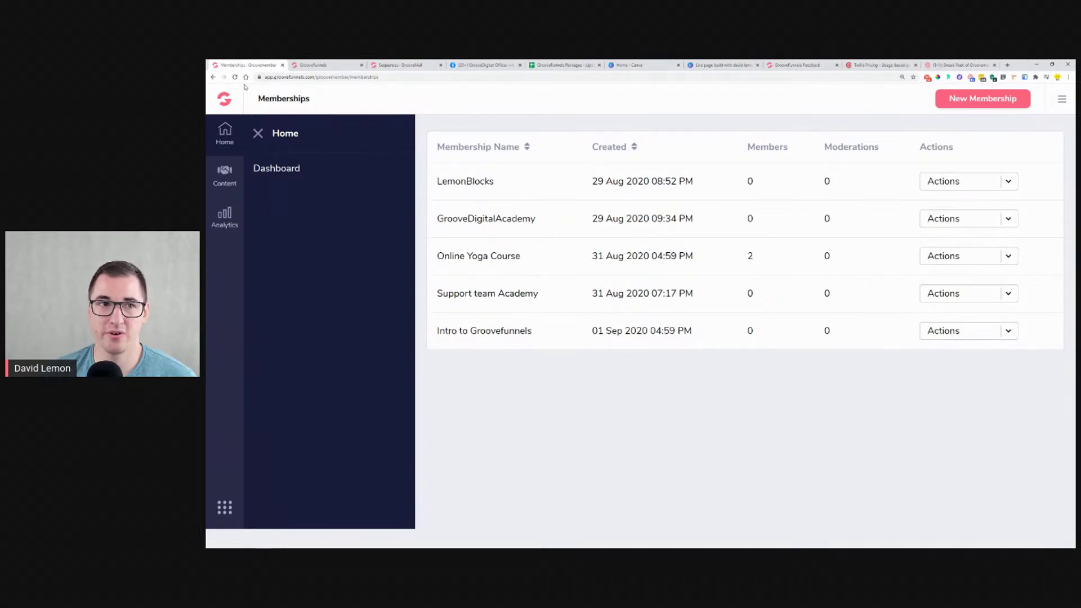
pyautogui.click(231, 94)
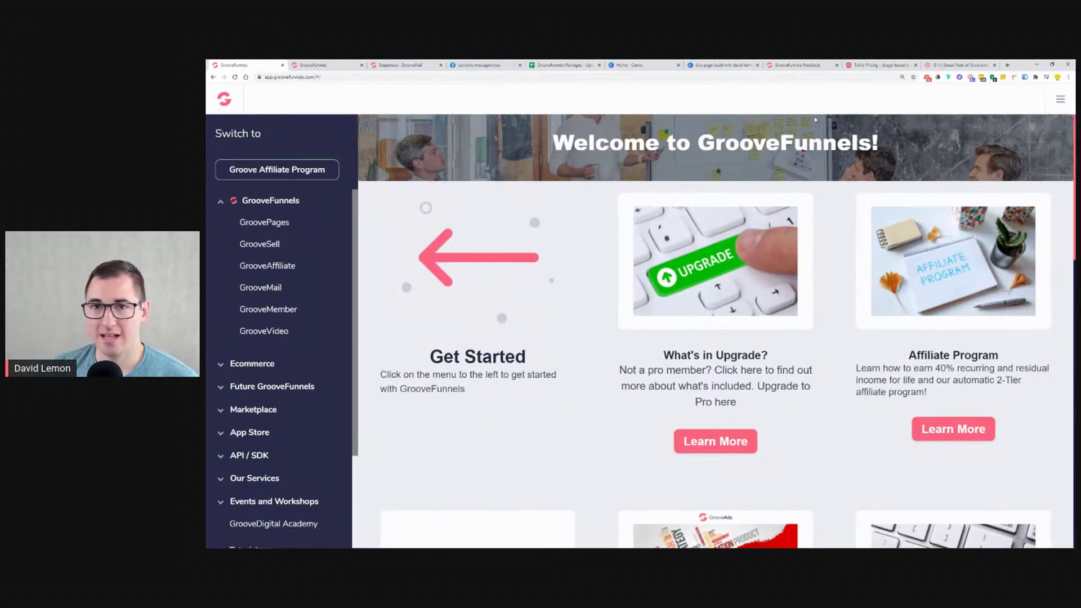
pyautogui.click(717, 67)
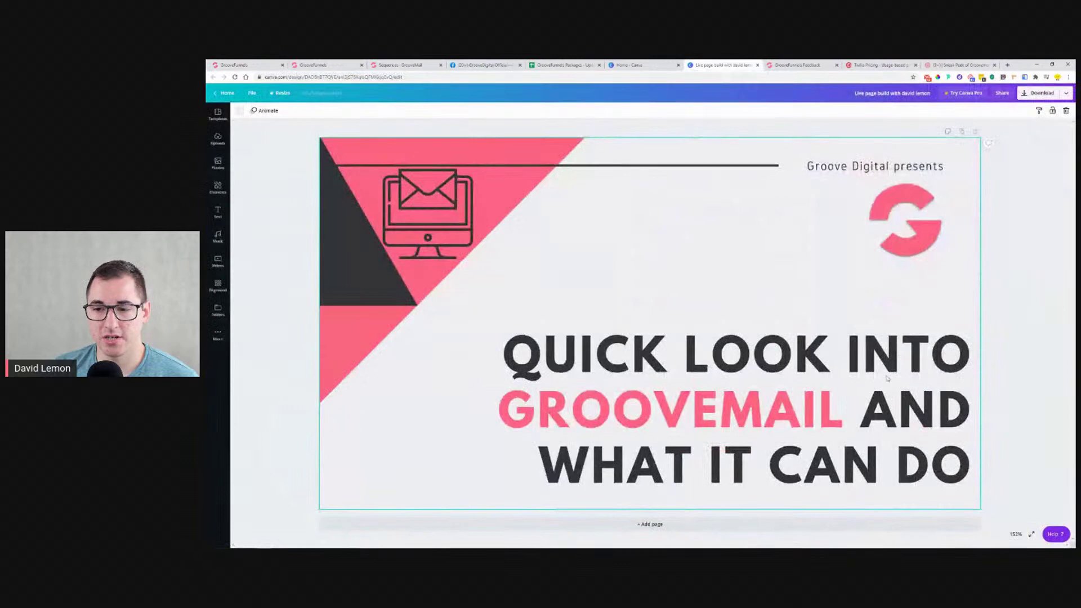
pyautogui.click(1034, 535)
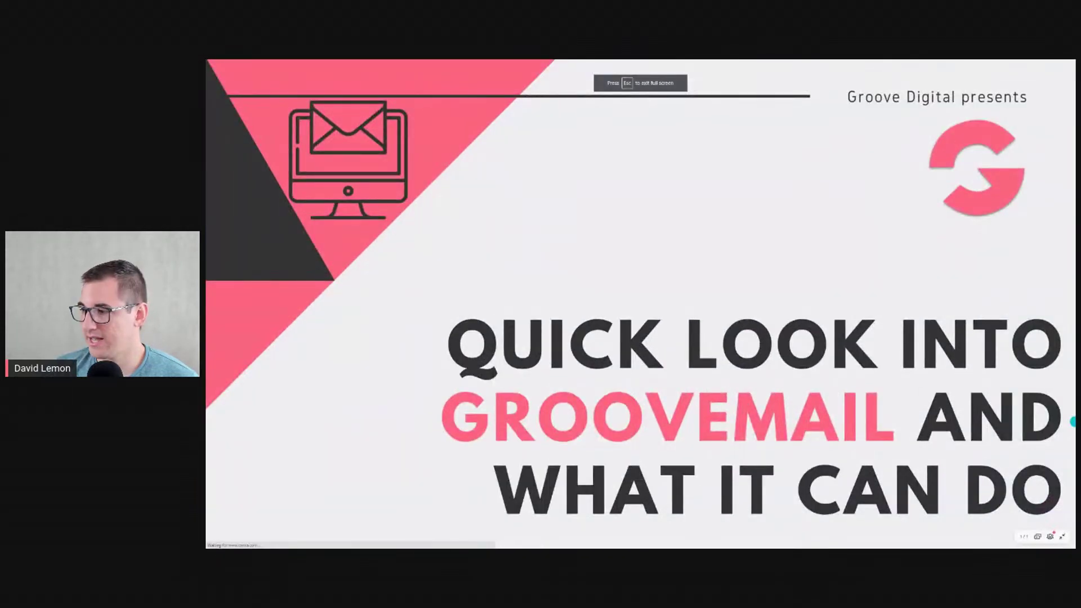
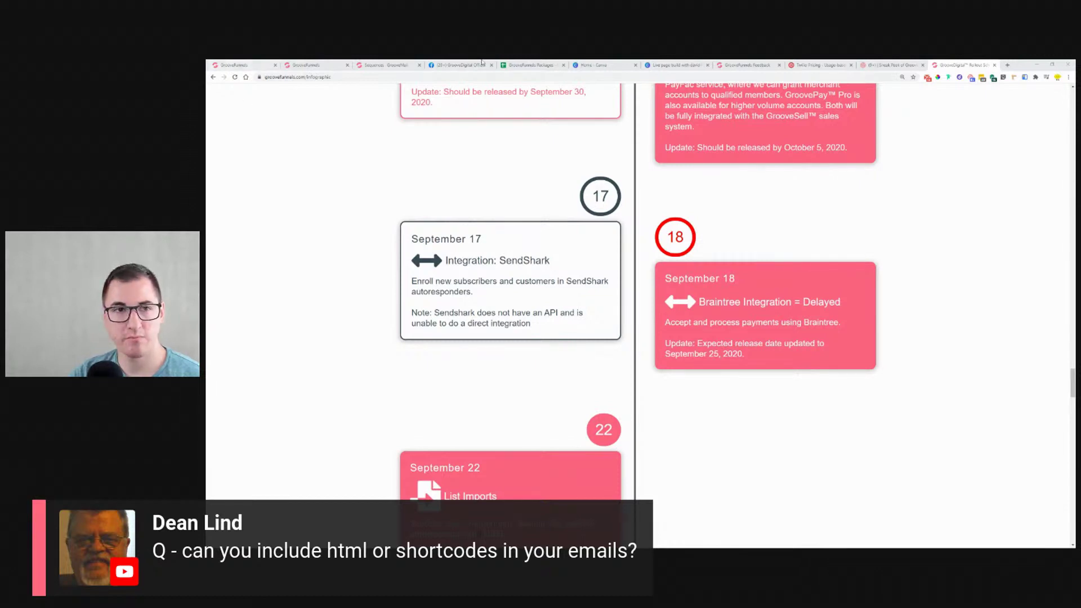
# Play the Sneak Peek of Groovemail Loom video full screen, then go to the GrooveFunnels feedback board.
pyautogui.click(891, 64)
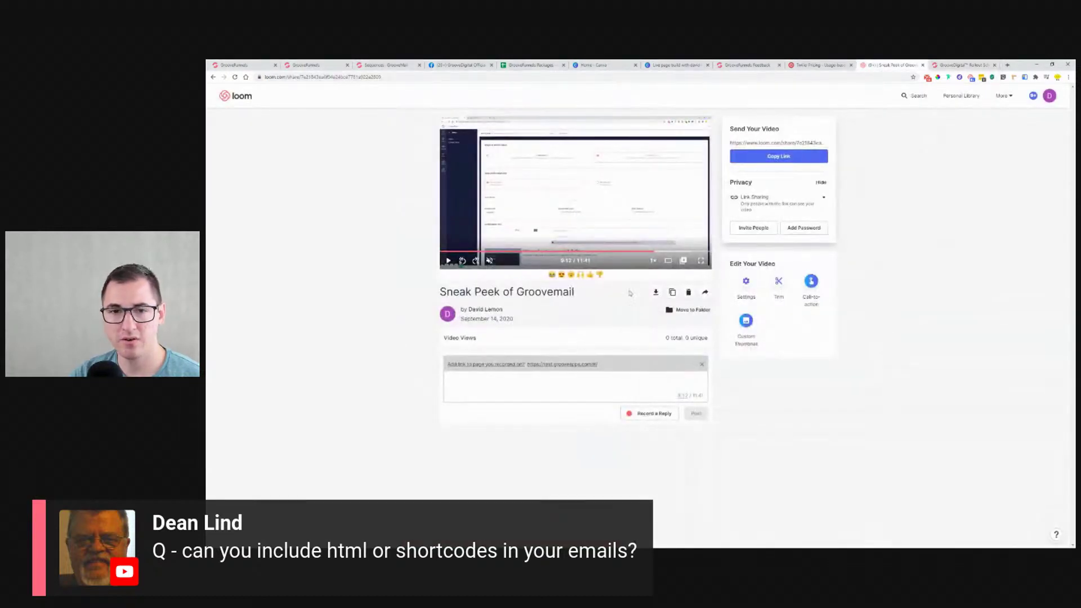
pyautogui.click(699, 259)
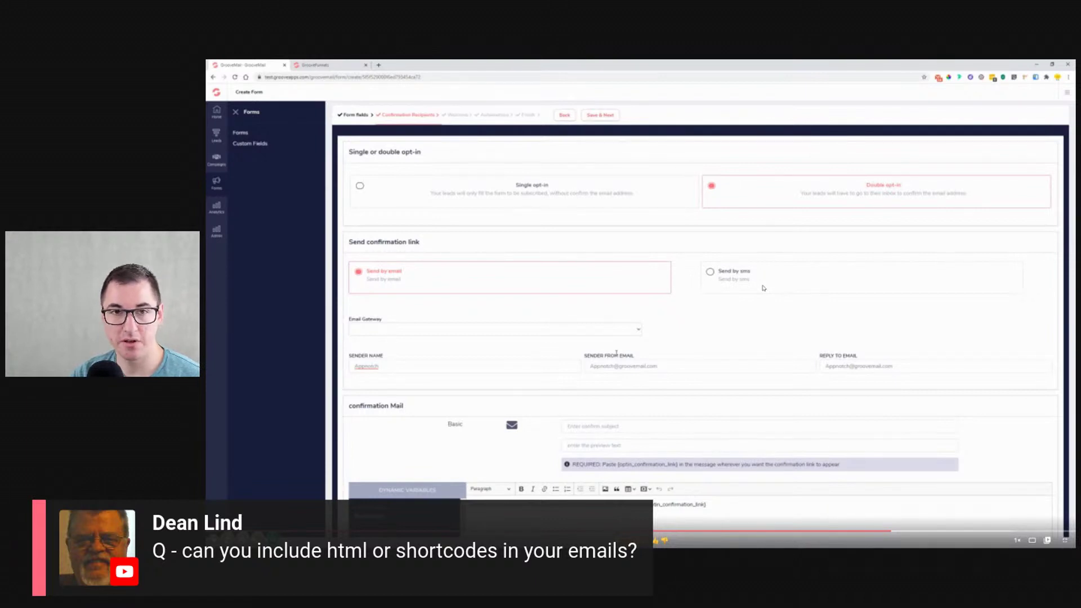
pyautogui.press('Escape')
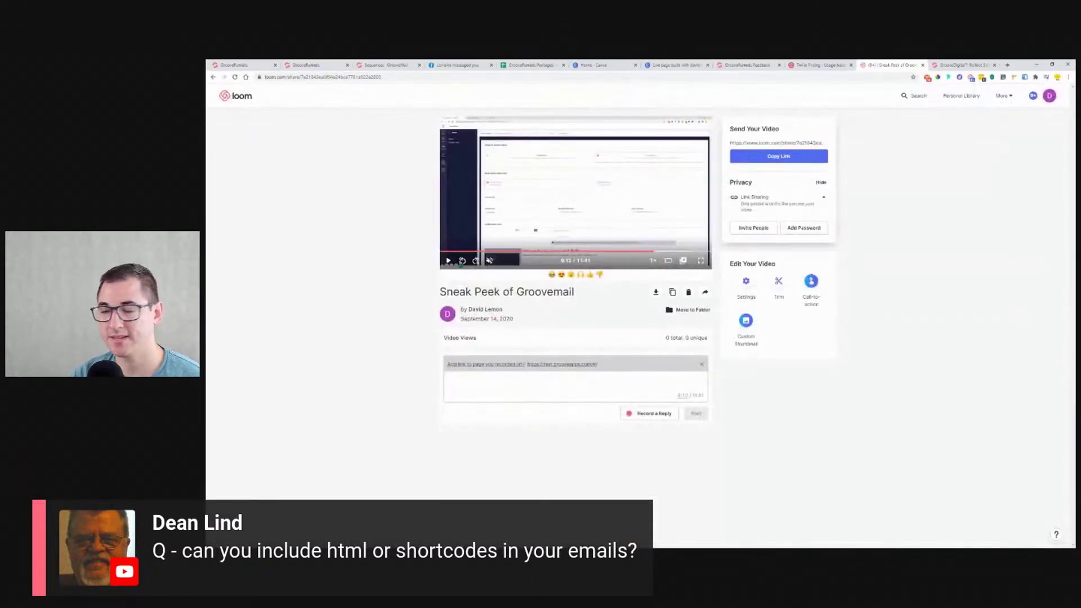
pyautogui.click(960, 65)
pyautogui.click(744, 64)
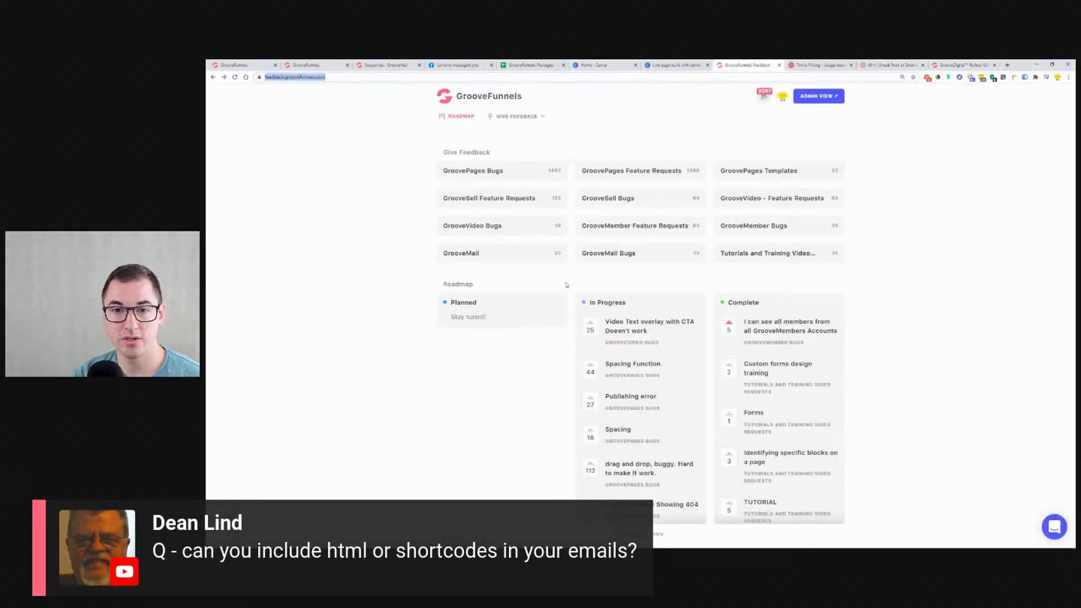
# Browse the GrooveMail feature-request category, then return to the main Canny feedback board.
pyautogui.click(460, 256)
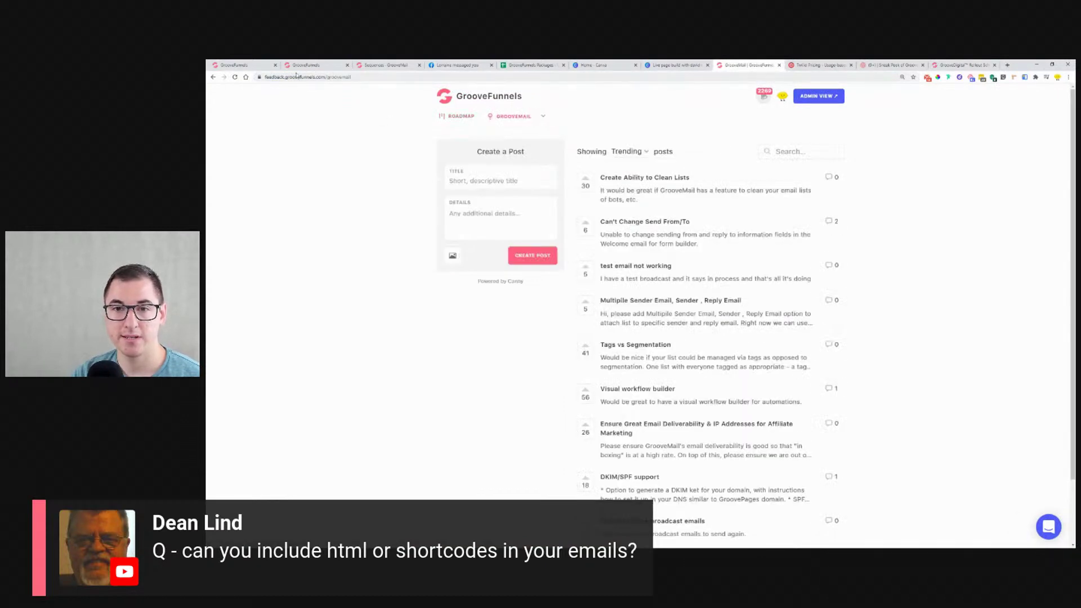
pyautogui.click(214, 77)
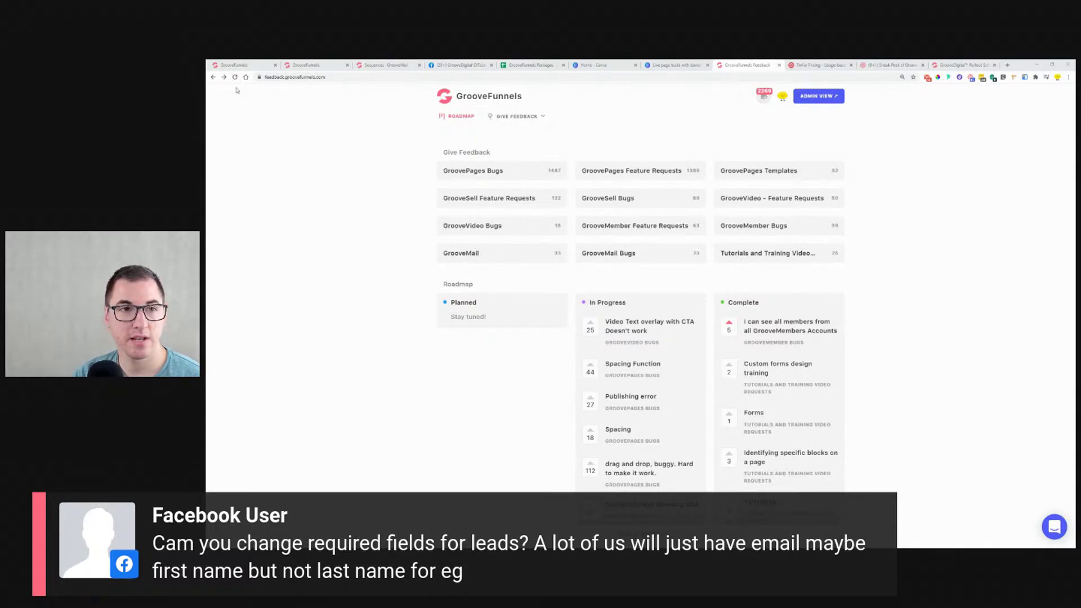
pyautogui.click(237, 65)
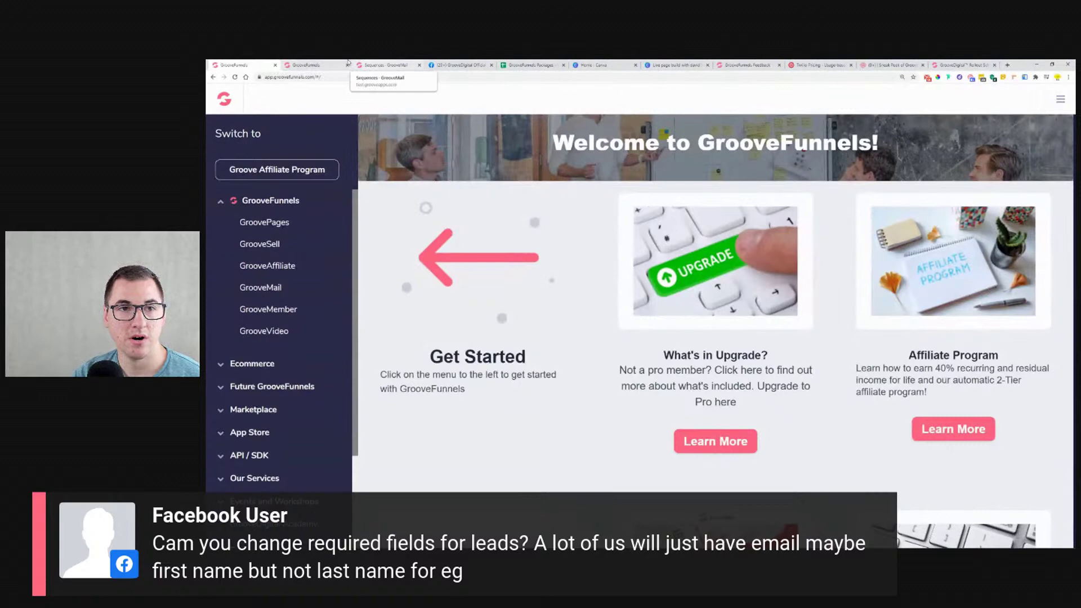
# Open the Newsletter subscription form from GrooveMail Forms for editing.
pyautogui.click(308, 63)
pyautogui.click(236, 64)
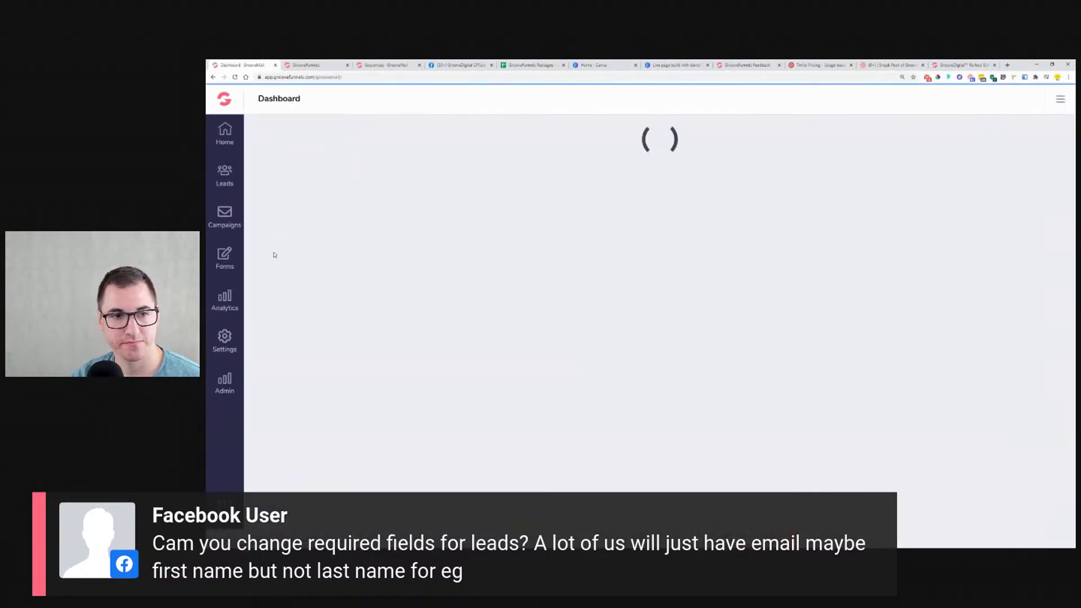
pyautogui.click(225, 258)
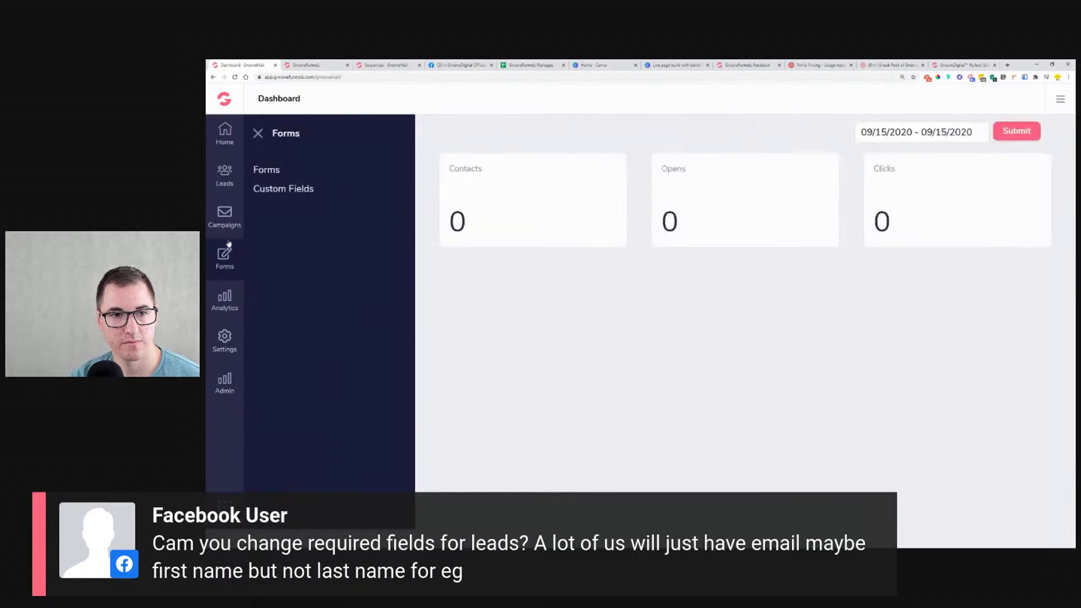
pyautogui.click(273, 170)
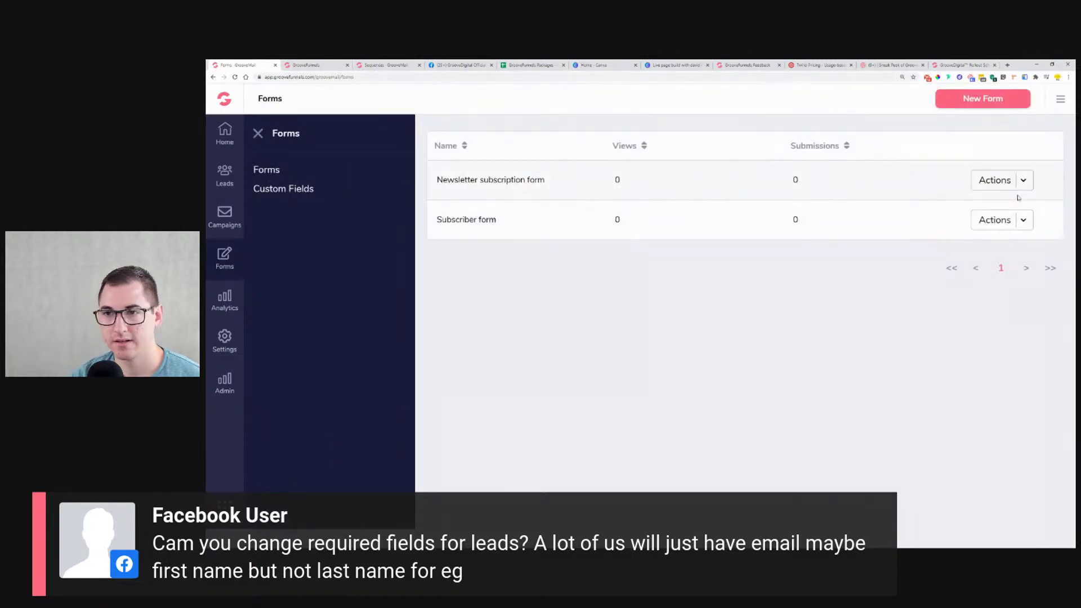
pyautogui.click(1028, 180)
pyautogui.click(1007, 228)
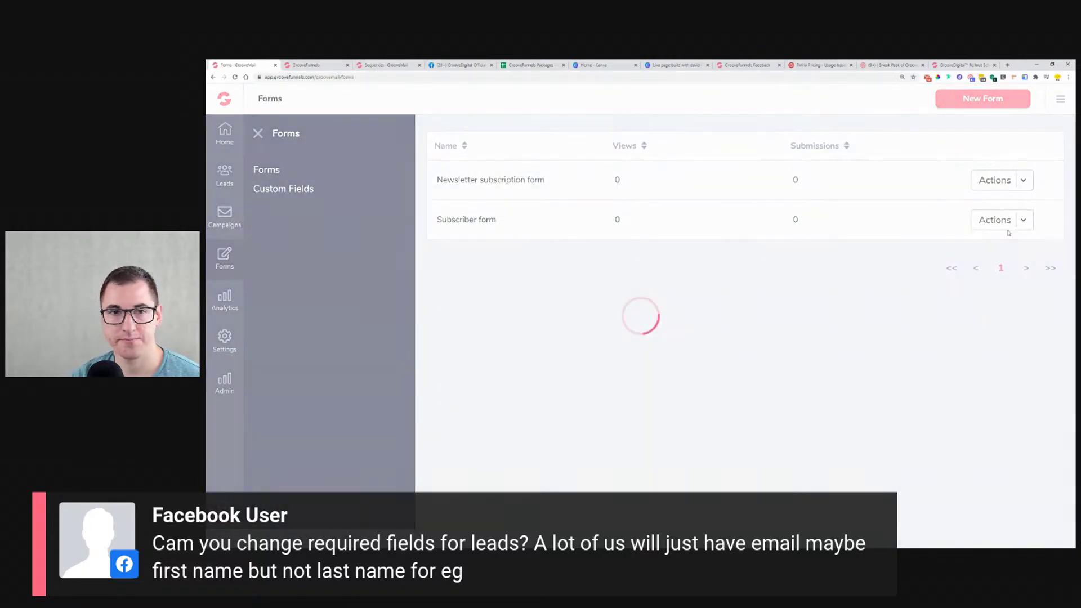
pyautogui.click(775, 358)
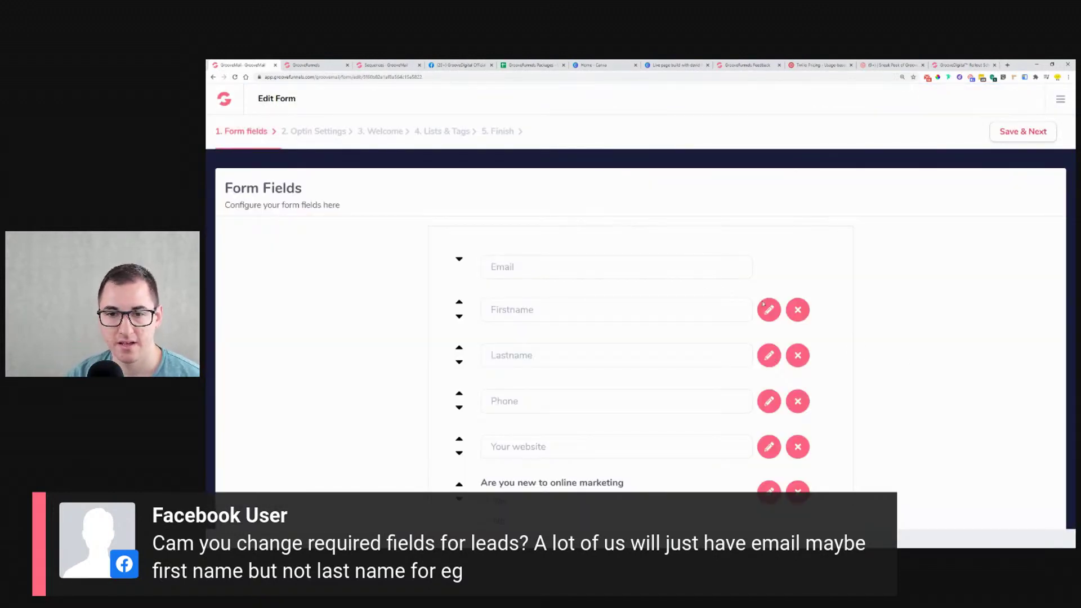
pyautogui.scroll(-2, 763, 304)
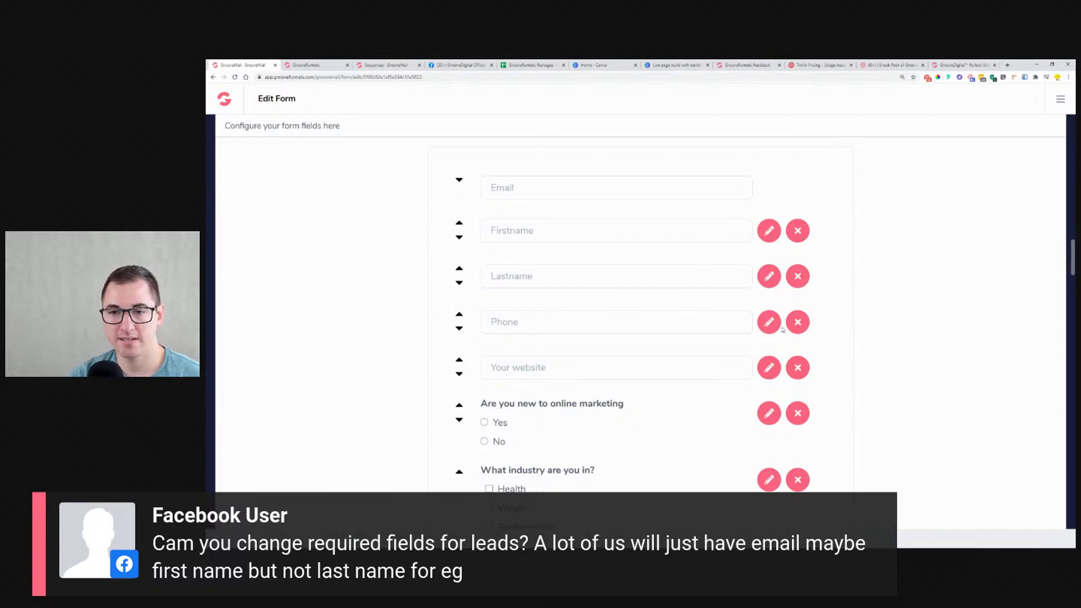
# Make the Firstname field mandatory and save its settings.
pyautogui.click(539, 182)
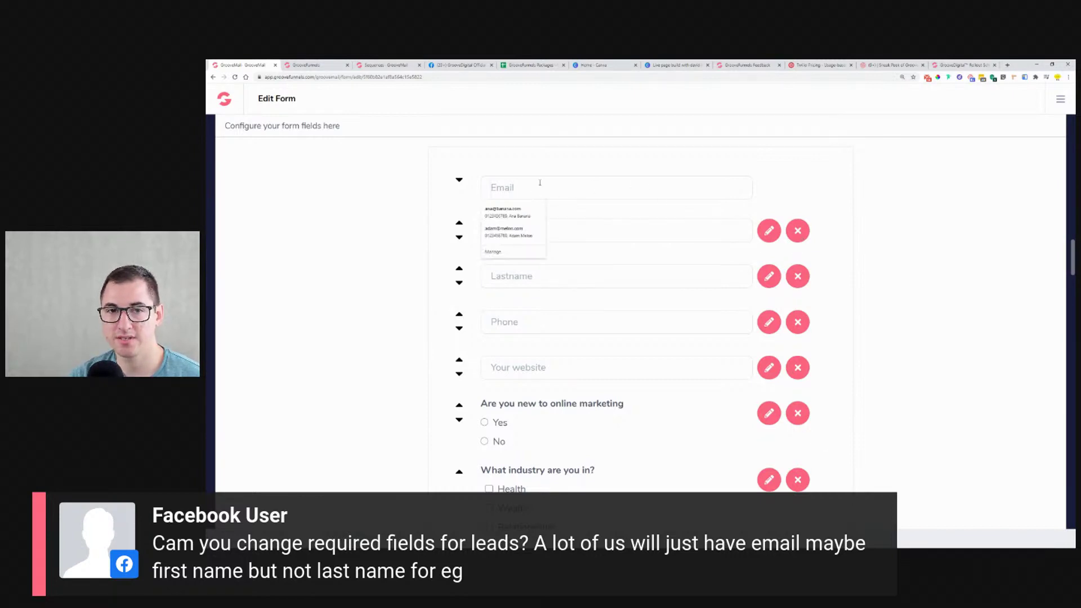
pyautogui.click(719, 252)
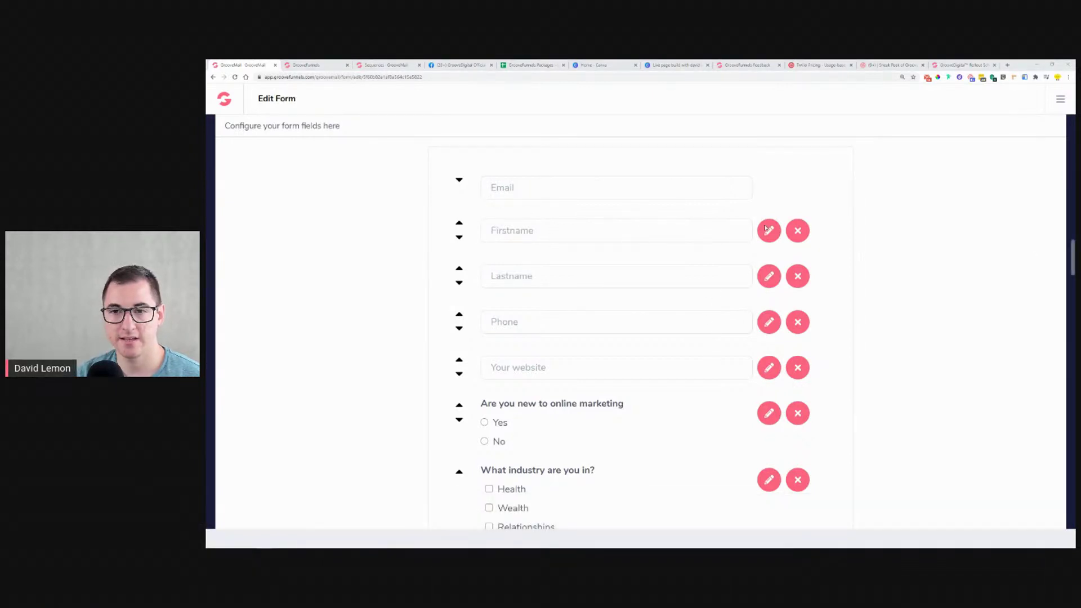
pyautogui.click(769, 230)
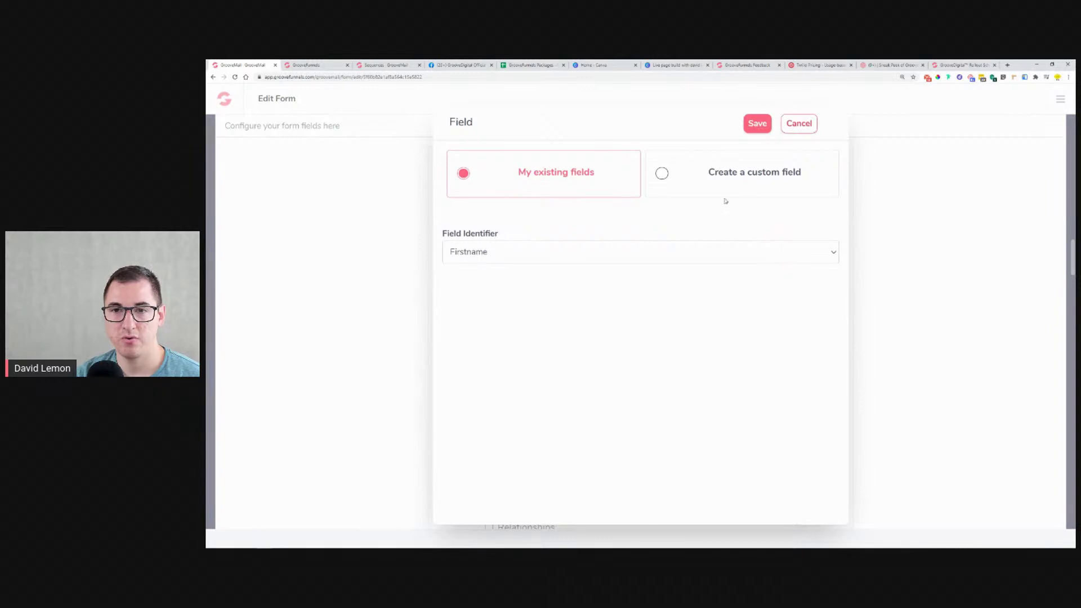
pyautogui.click(727, 179)
pyautogui.click(818, 329)
pyautogui.click(758, 123)
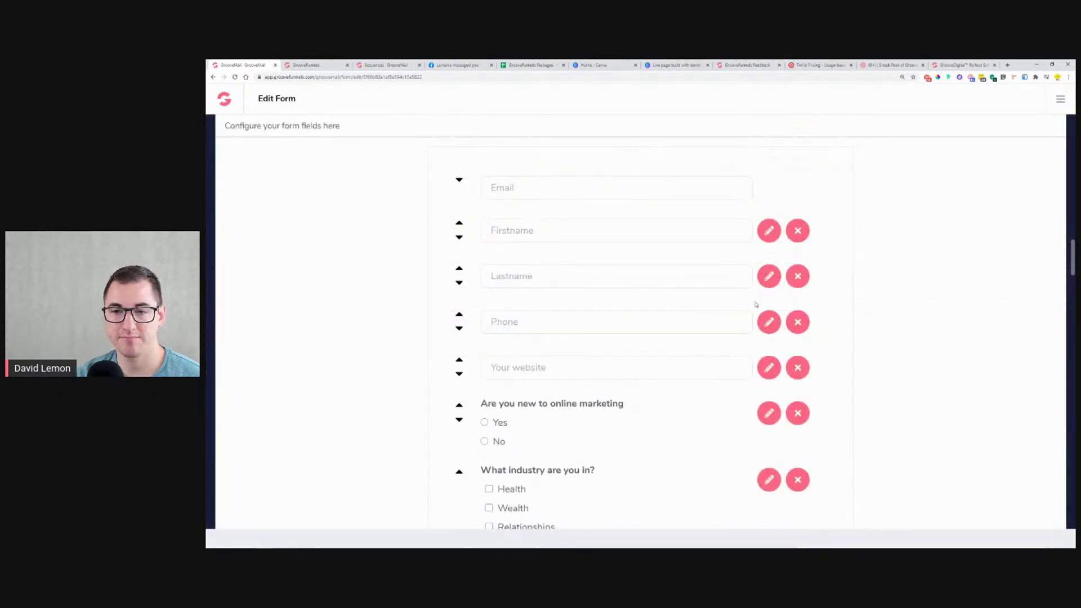
# Make the Lastname field mandatory and save its settings.
pyautogui.click(768, 276)
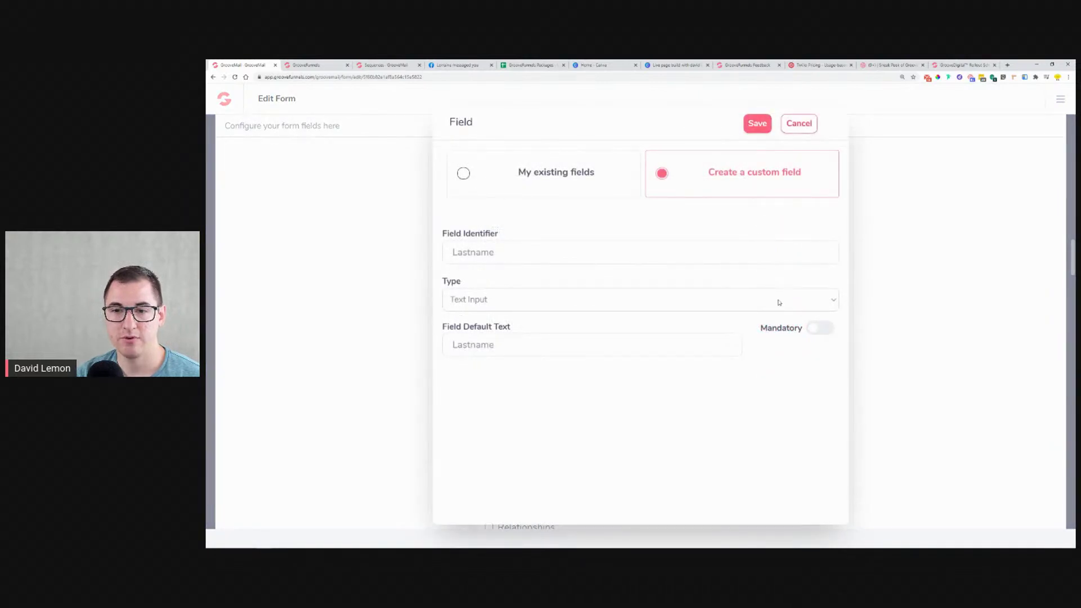
pyautogui.click(820, 328)
pyautogui.click(757, 123)
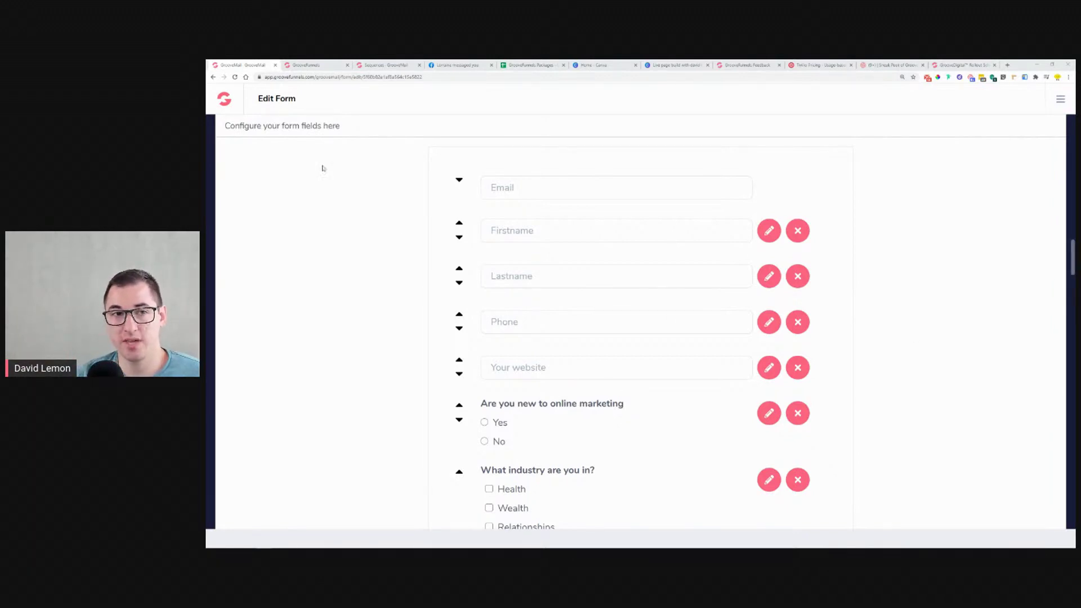
pyautogui.scroll(2, 330, 202)
pyautogui.click(224, 98)
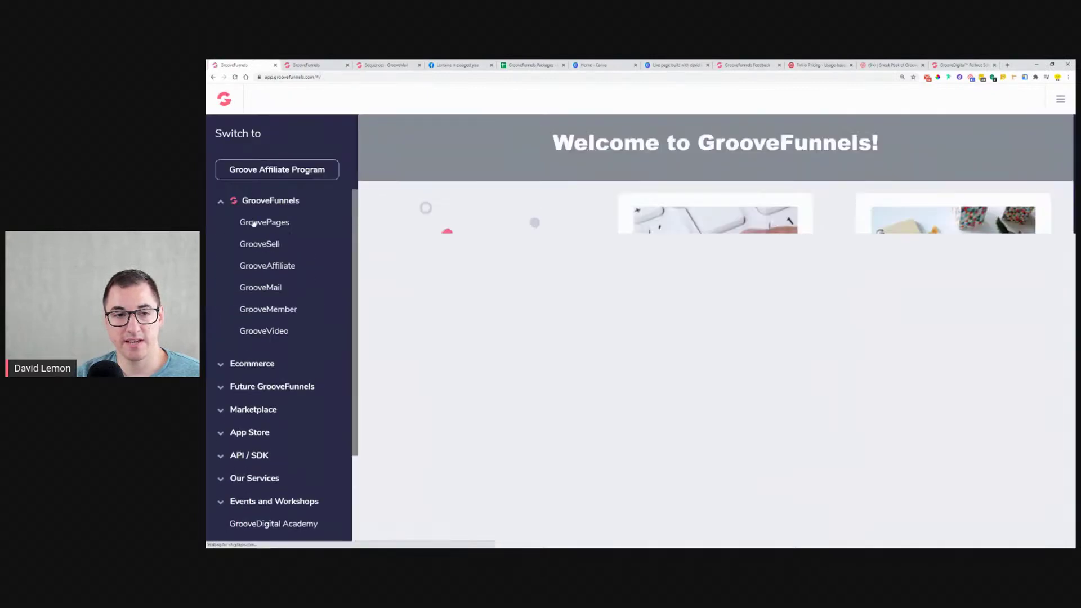
pyautogui.click(253, 288)
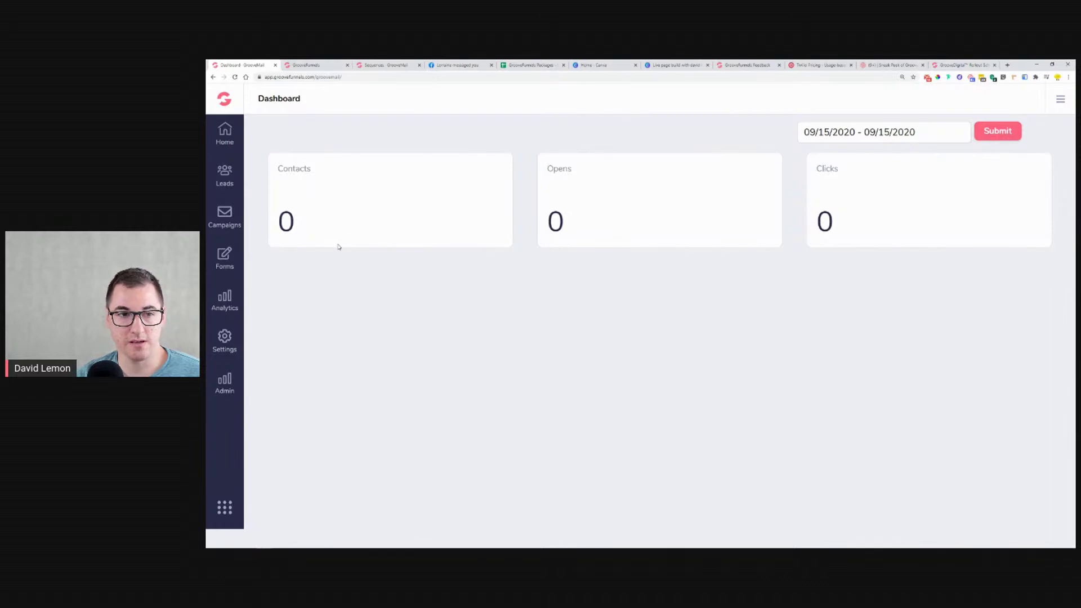
pyautogui.click(221, 218)
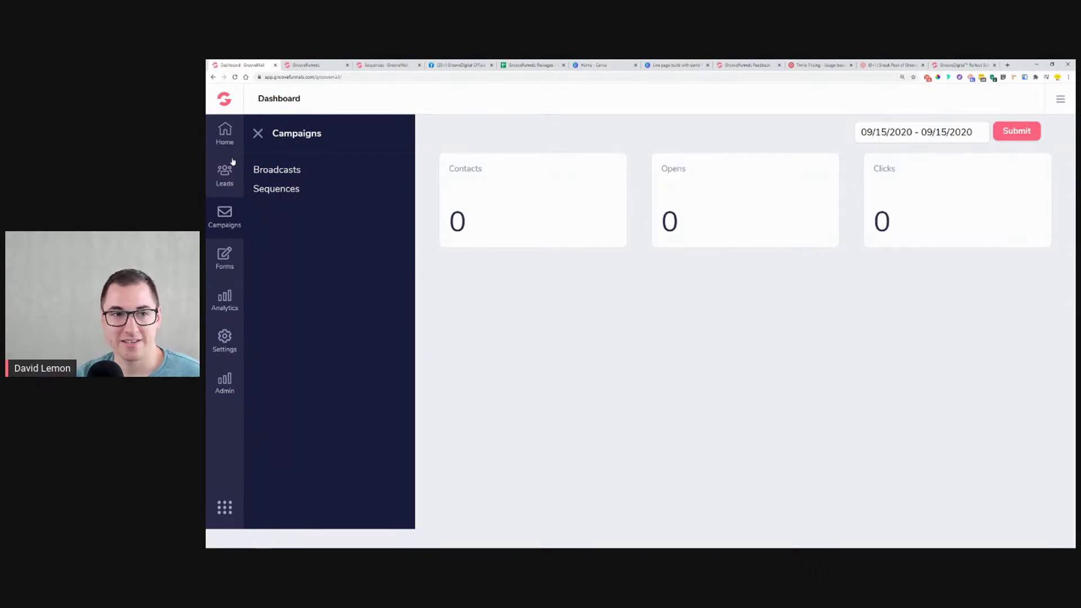
pyautogui.click(258, 135)
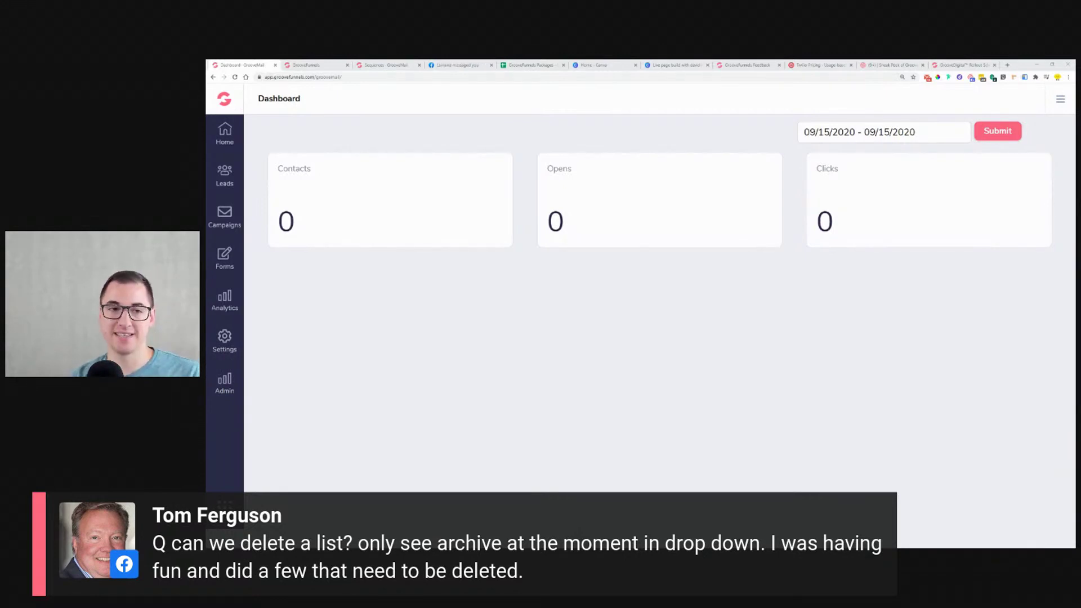
# Delete the Lemon Newsletter List from Leads > Lists.
pyautogui.click(222, 179)
pyautogui.click(282, 171)
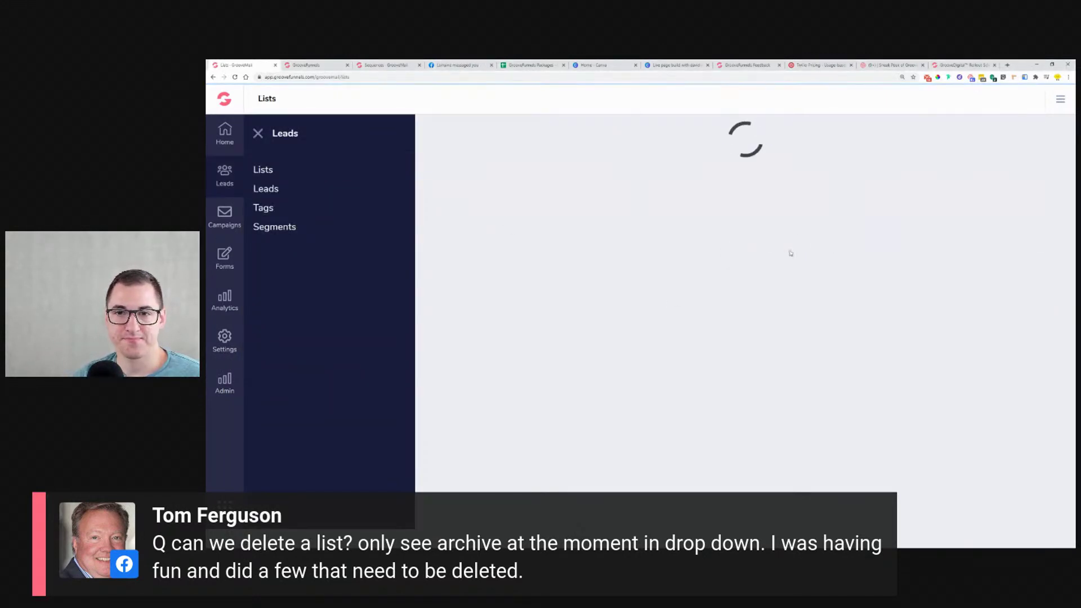
pyautogui.click(1020, 258)
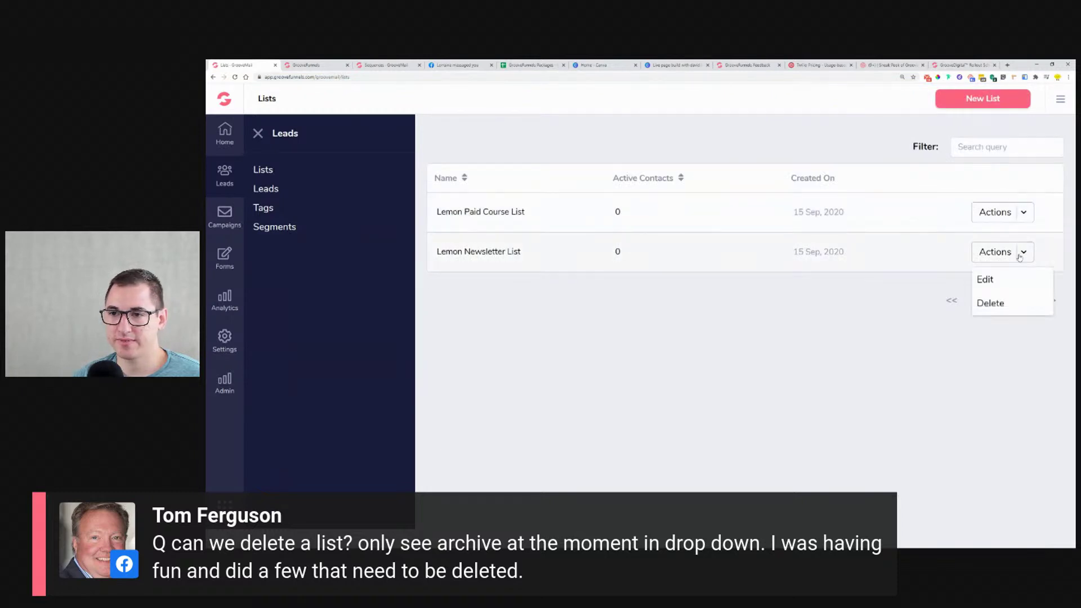
pyautogui.click(992, 303)
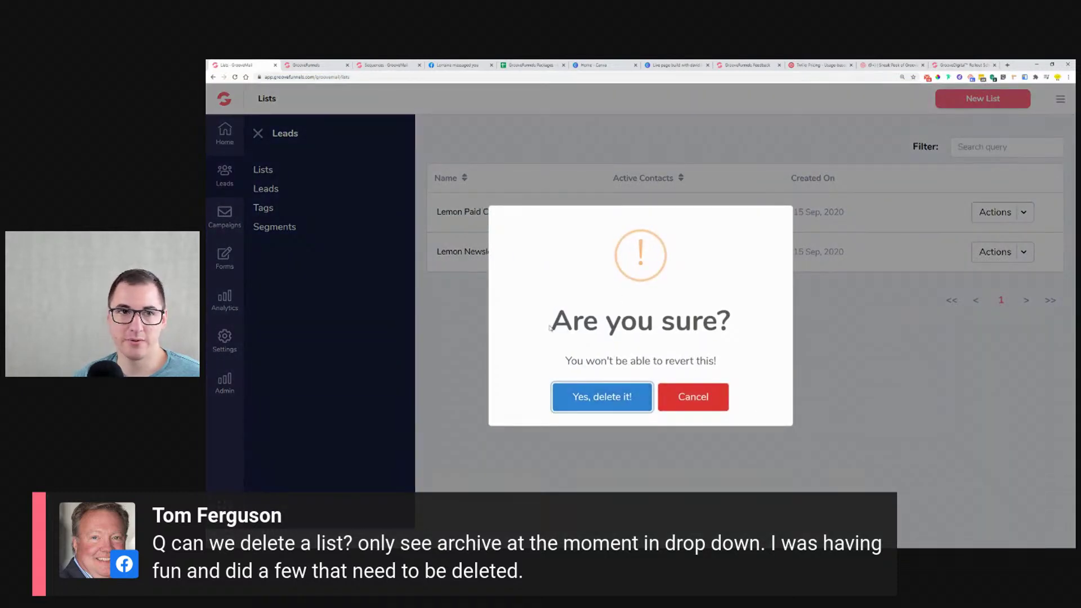
pyautogui.click(611, 406)
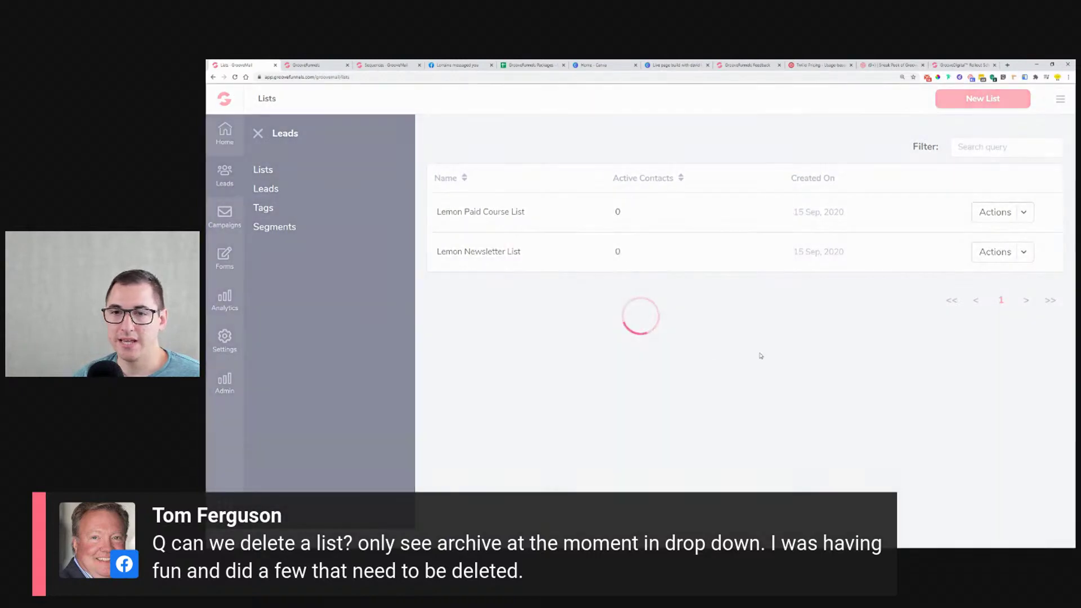
# Browse the Leads, Tags and Segments pages, checking the Segmenting Paid members and Newsletter segment actions.
pyautogui.click(268, 194)
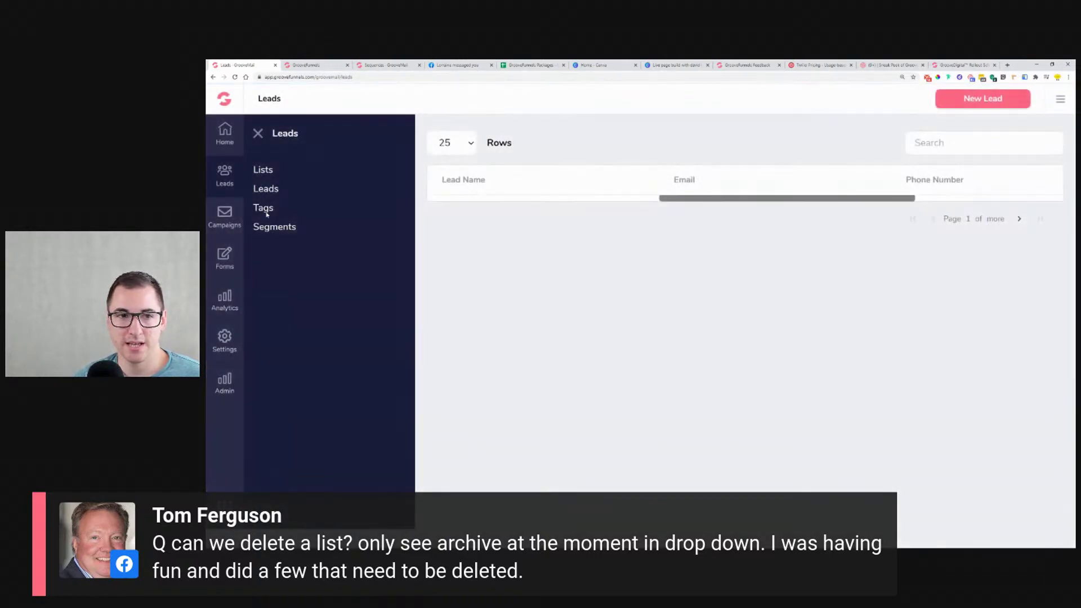
pyautogui.click(266, 213)
pyautogui.click(1002, 213)
pyautogui.click(276, 232)
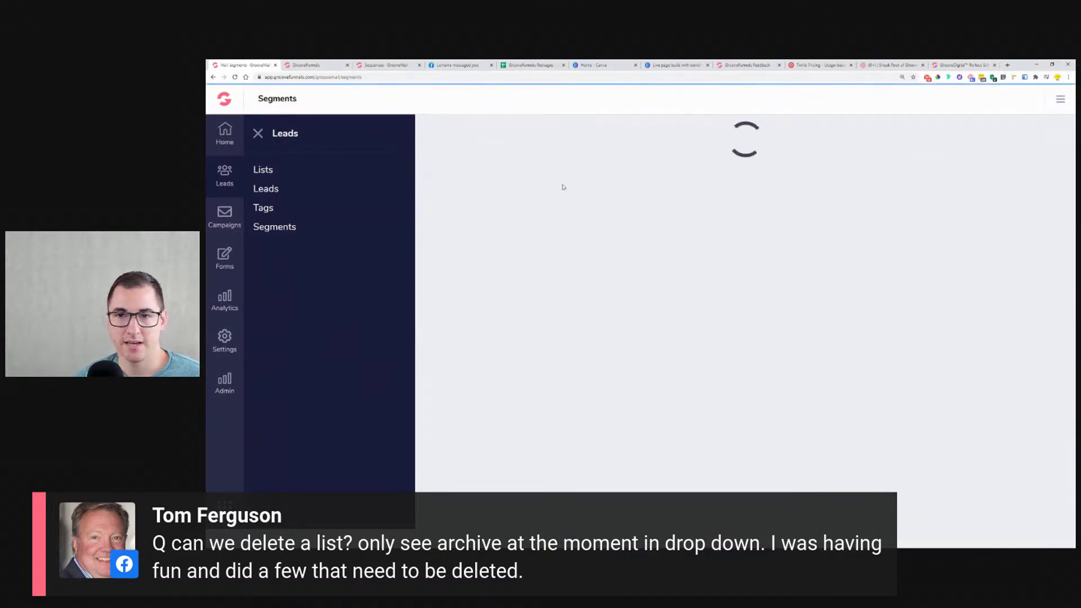
pyautogui.click(991, 206)
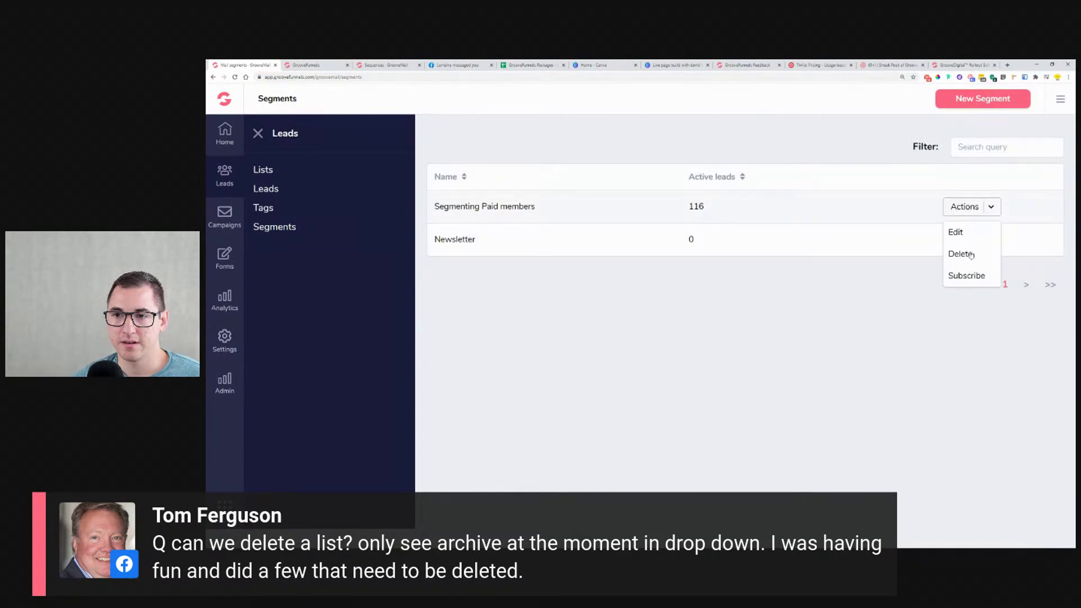
pyautogui.click(1058, 198)
pyautogui.click(992, 242)
pyautogui.click(609, 350)
# Start archiving the Webinar with Donna Fox broadcast, highlight the warning, then cancel to keep both campaigns.
pyautogui.click(224, 217)
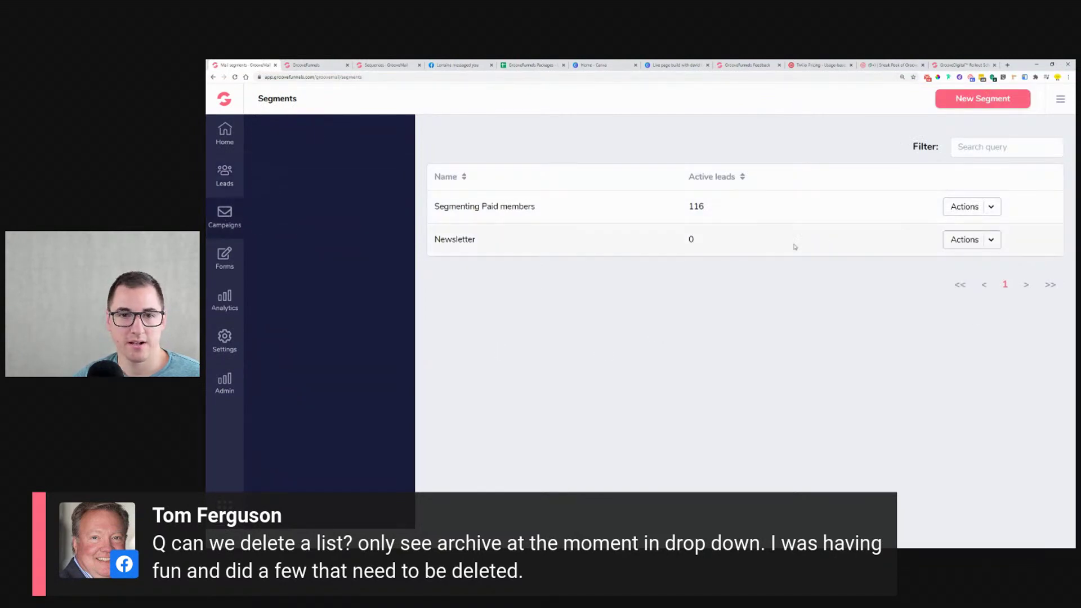
pyautogui.click(272, 169)
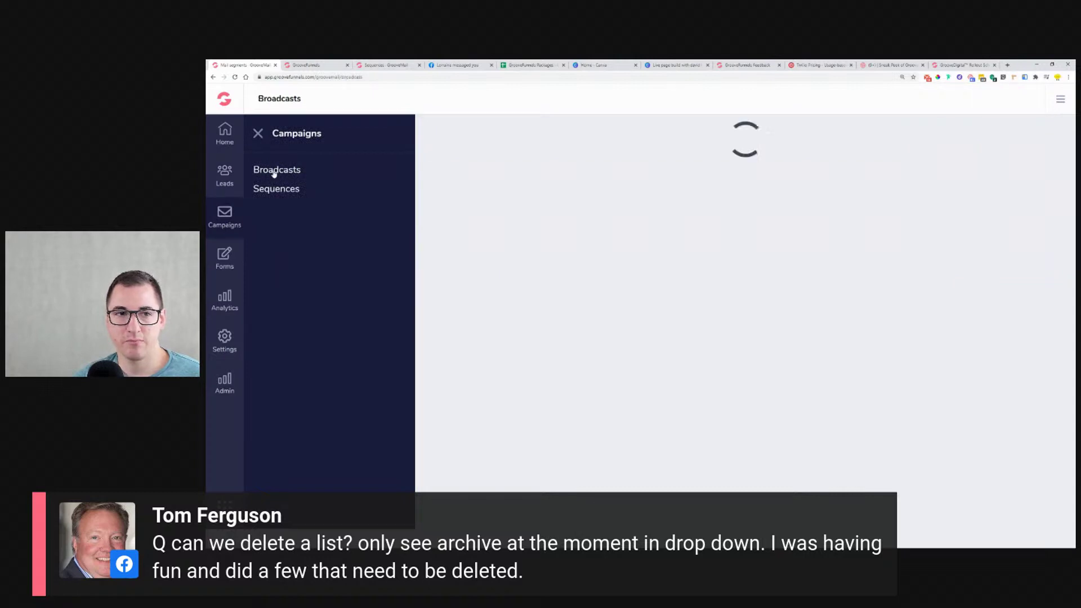
pyautogui.click(1048, 198)
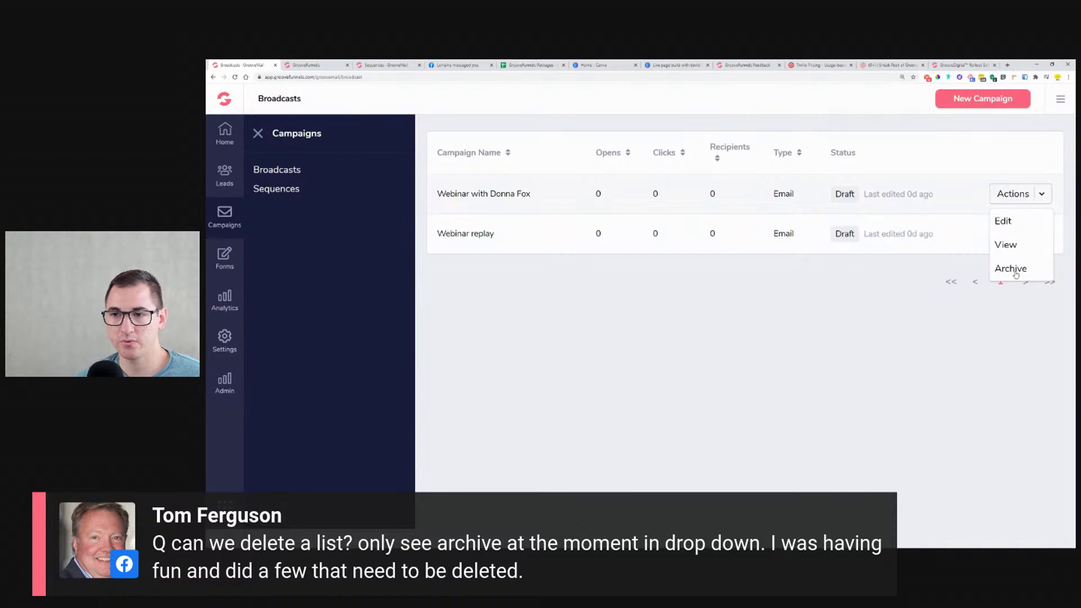
pyautogui.click(1012, 269)
pyautogui.moveTo(570, 329); pyautogui.dragTo(755, 338)
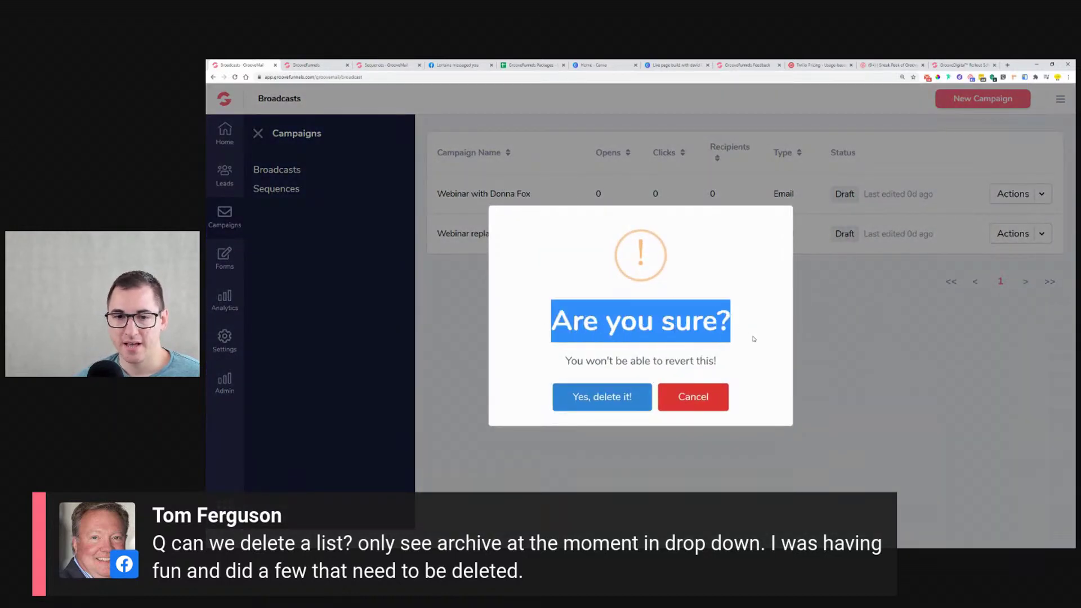
pyautogui.click(562, 364)
pyautogui.moveTo(561, 364); pyautogui.dragTo(729, 367)
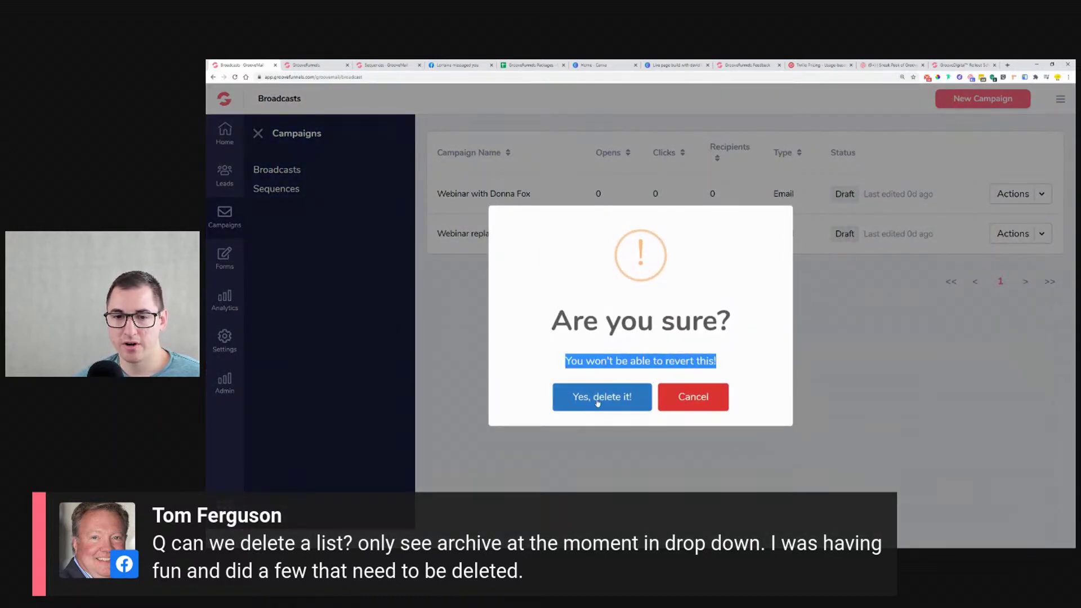
pyautogui.click(698, 397)
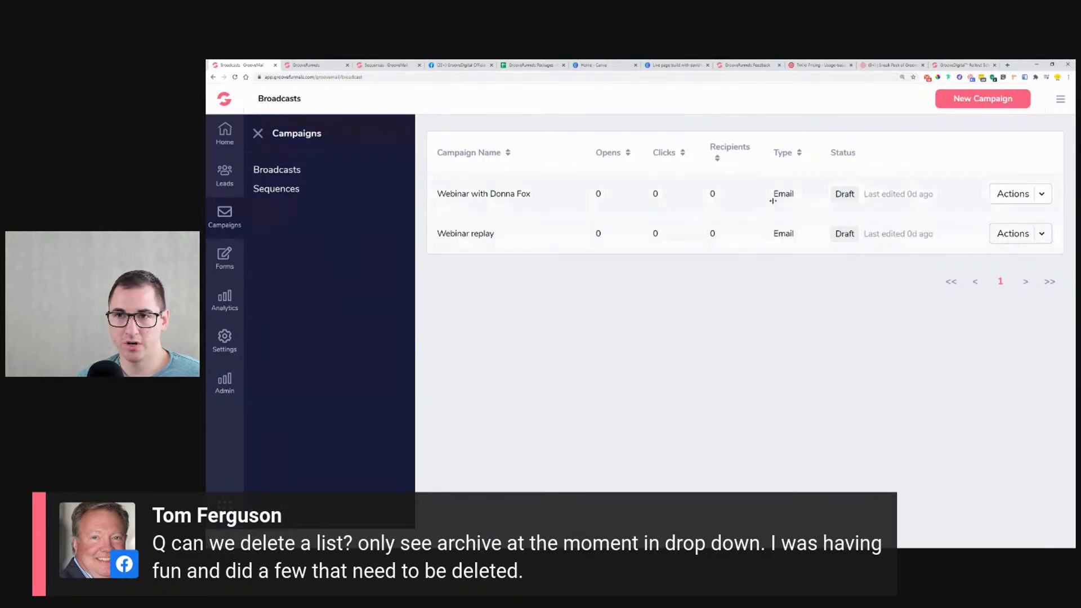
# Collapse the Campaigns flyout panel beside the broadcasts table.
pyautogui.click(257, 134)
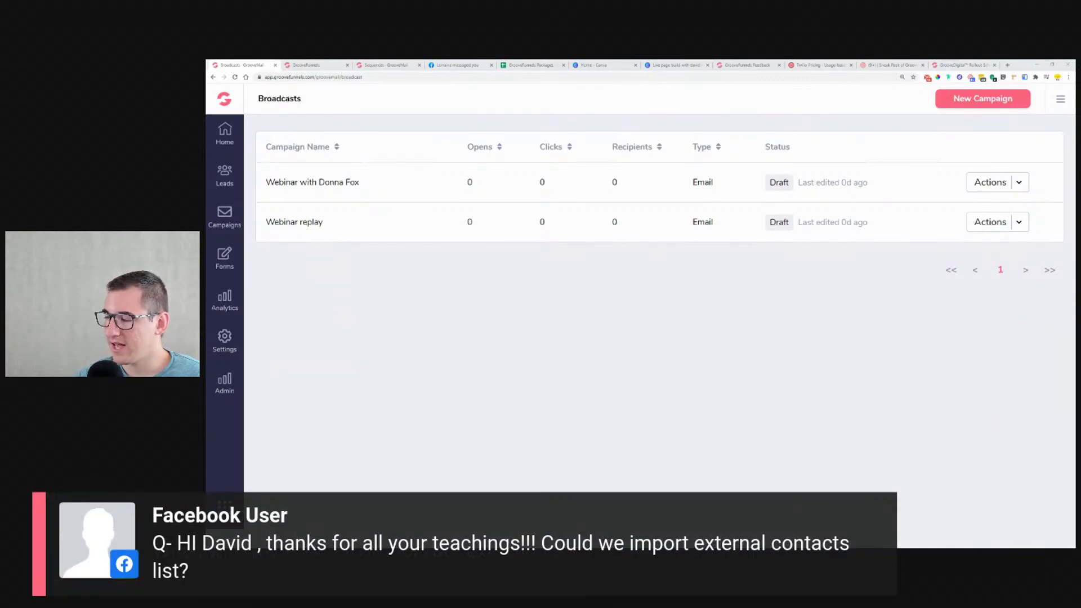
# Scroll the GrooveDigital rollout schedule to September 22 List Imports, then return to GrooveMail broadcasts.
pyautogui.click(970, 65)
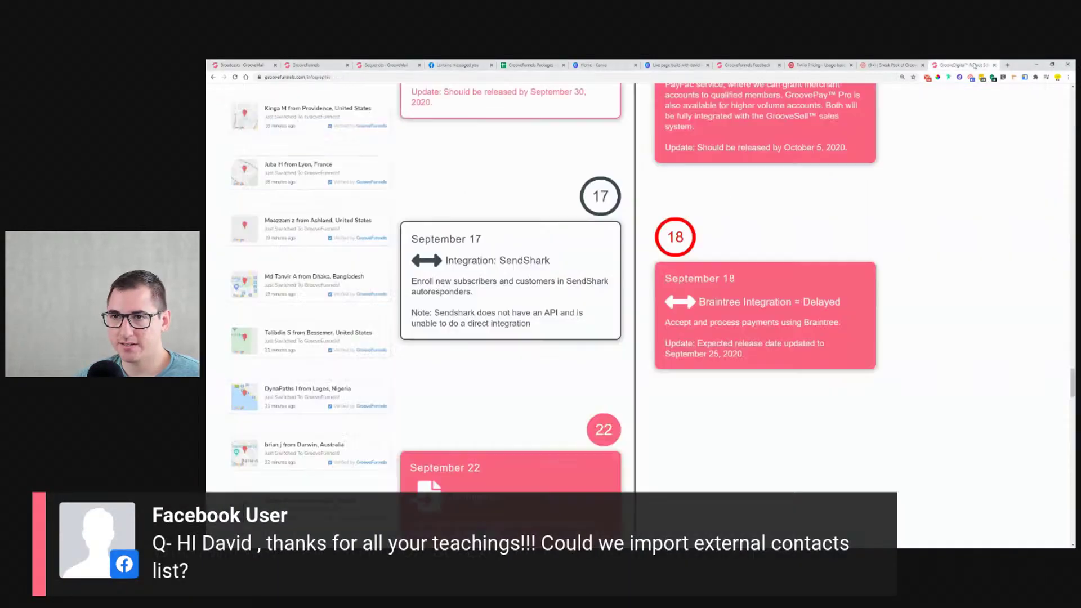
pyautogui.scroll(-5, 489, 354)
pyautogui.scroll(-1, 443, 374)
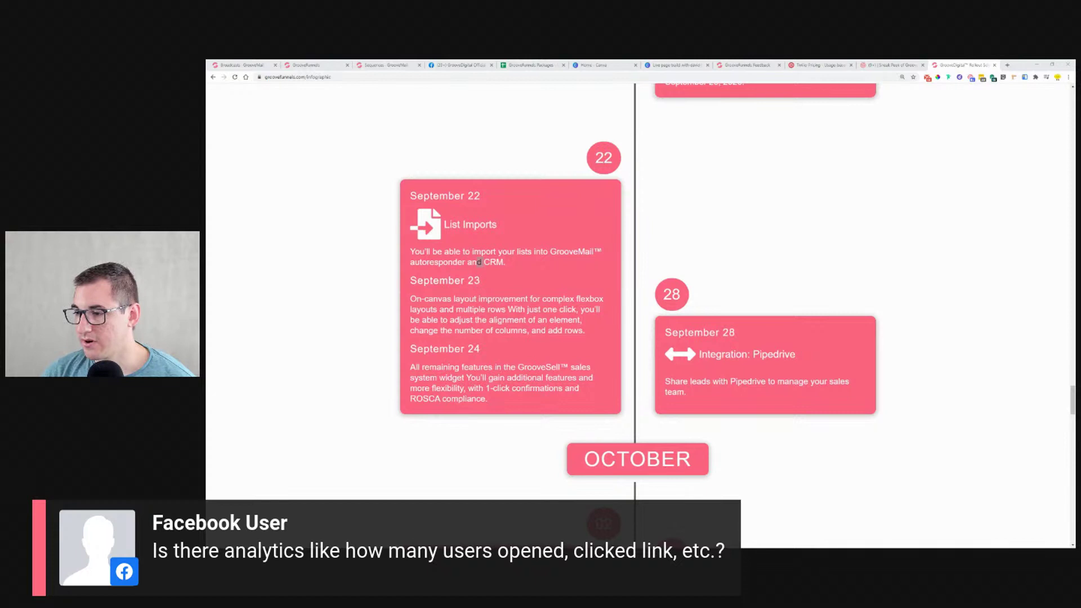
pyautogui.click(226, 65)
# View broadcast analytics, then list analytics, then bring up the Admin menu.
pyautogui.click(224, 304)
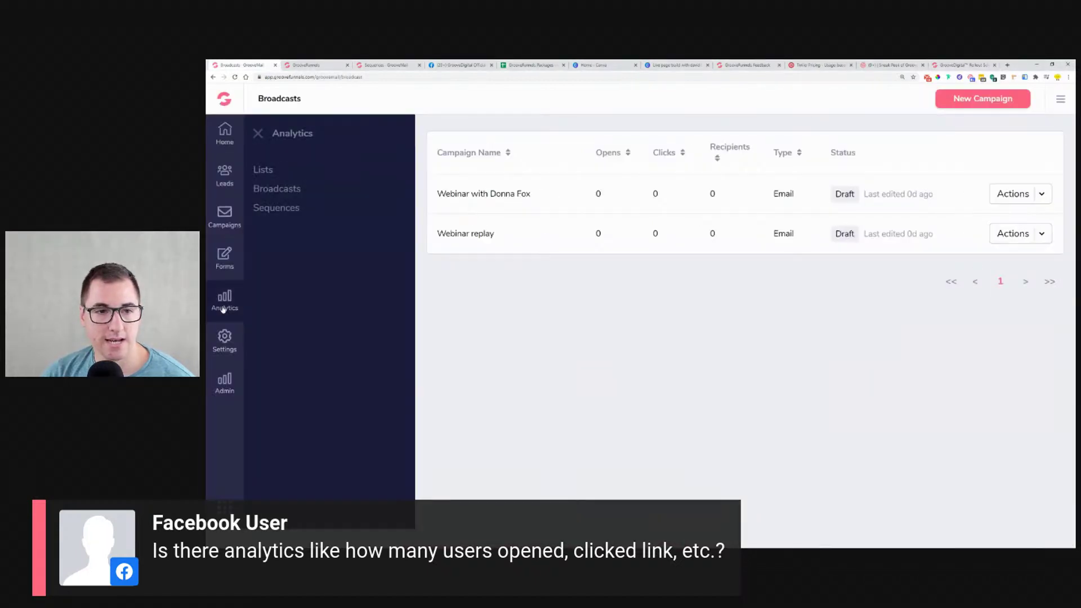
pyautogui.click(277, 187)
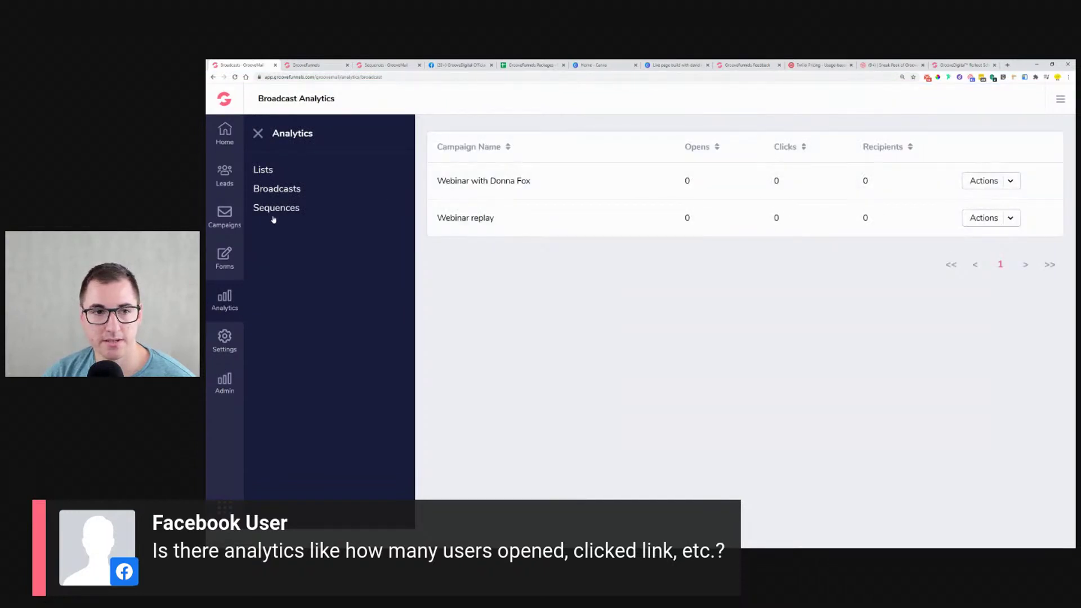
pyautogui.click(264, 170)
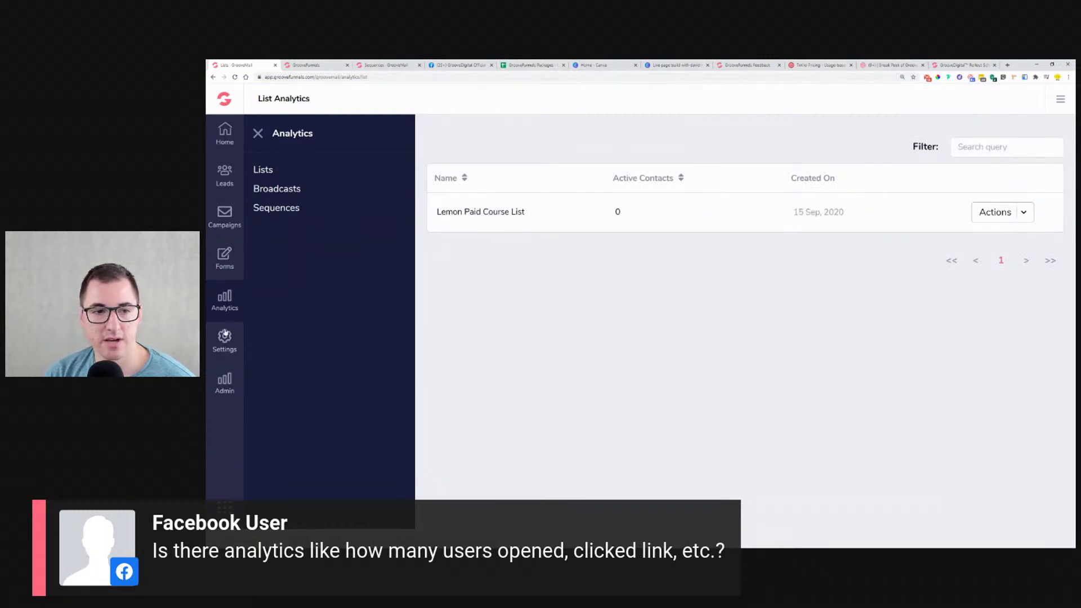
pyautogui.click(225, 378)
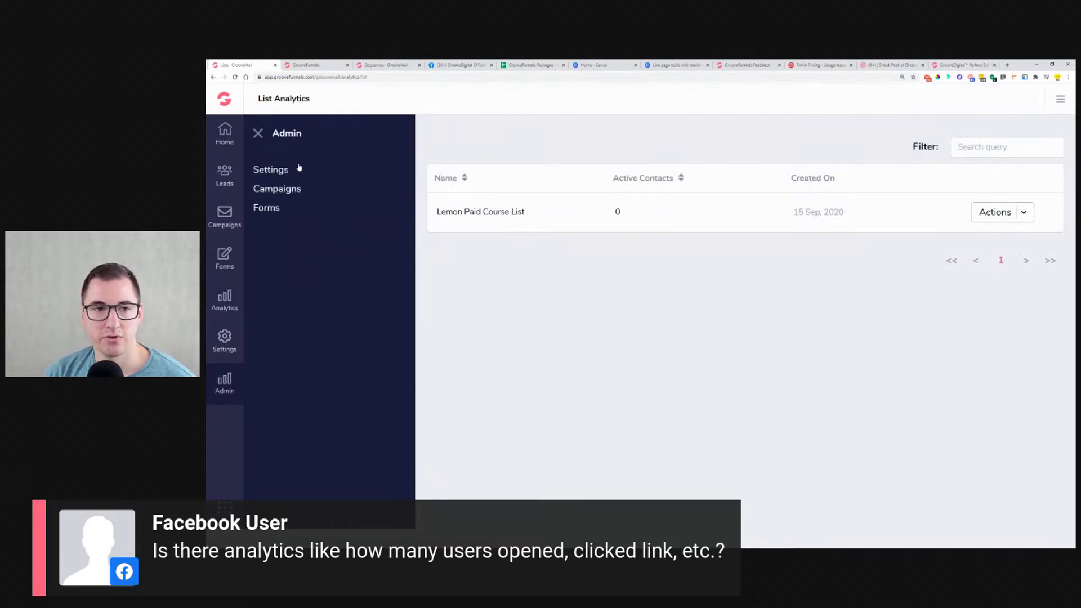
# View the admin bounce/IP-block settings, campaign statistics and forms report pages in turn.
pyautogui.click(269, 174)
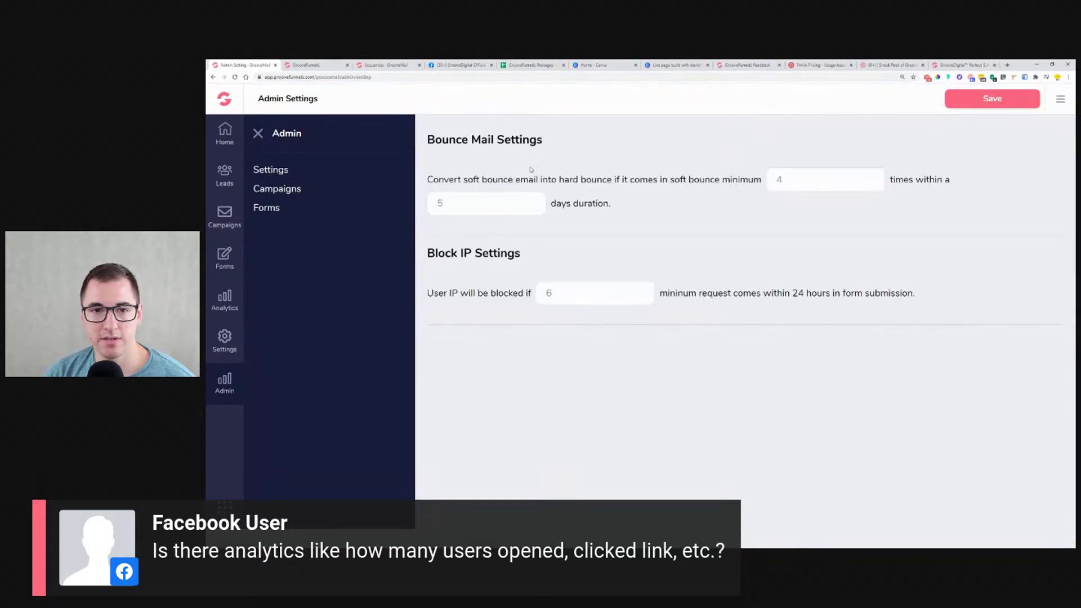
pyautogui.click(280, 191)
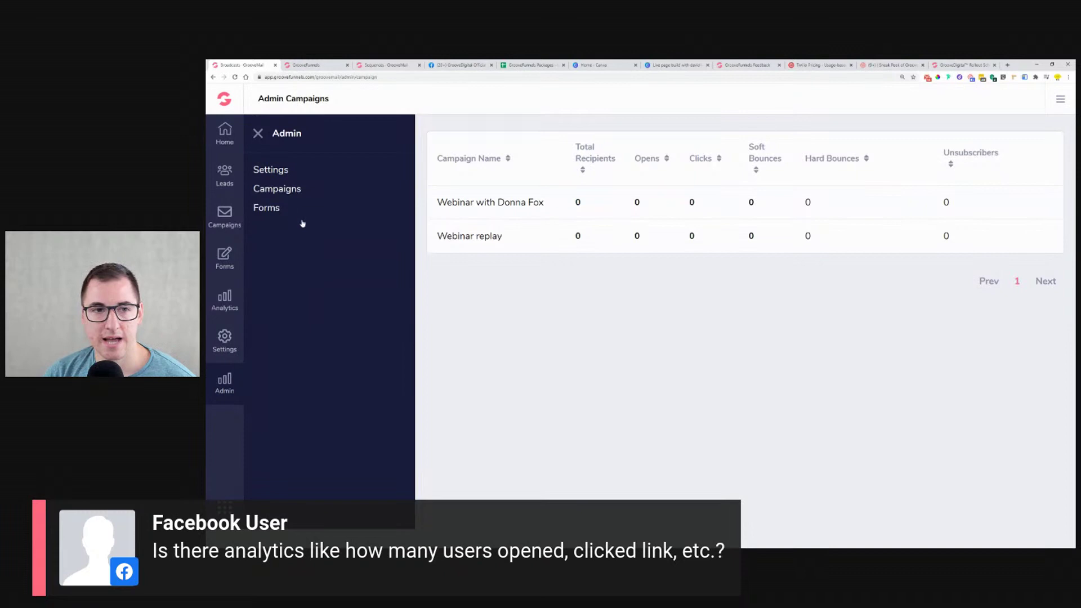
pyautogui.click(284, 210)
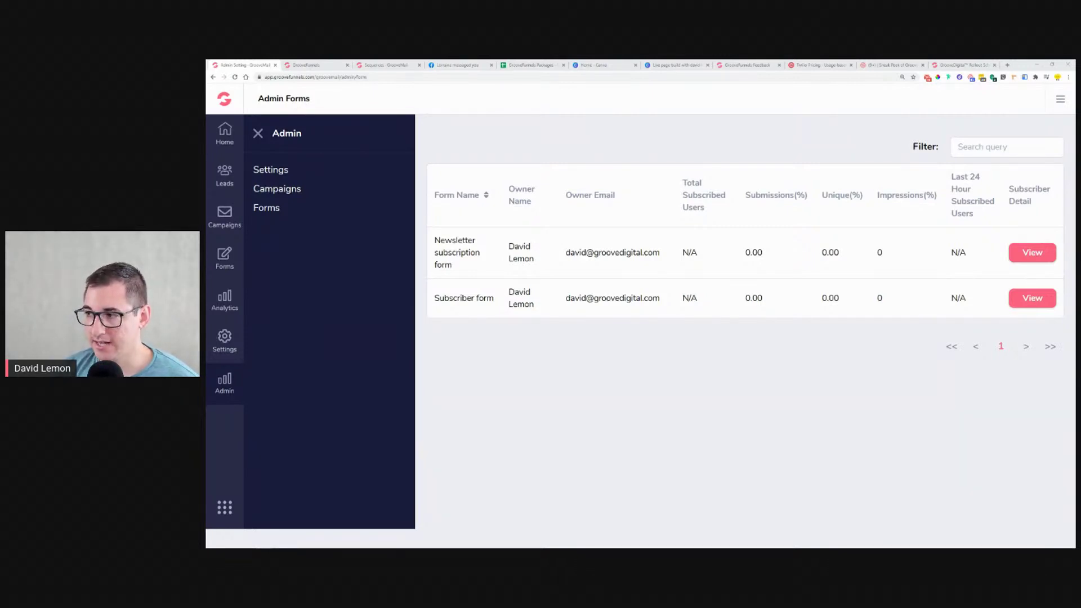
pyautogui.click(1008, 65)
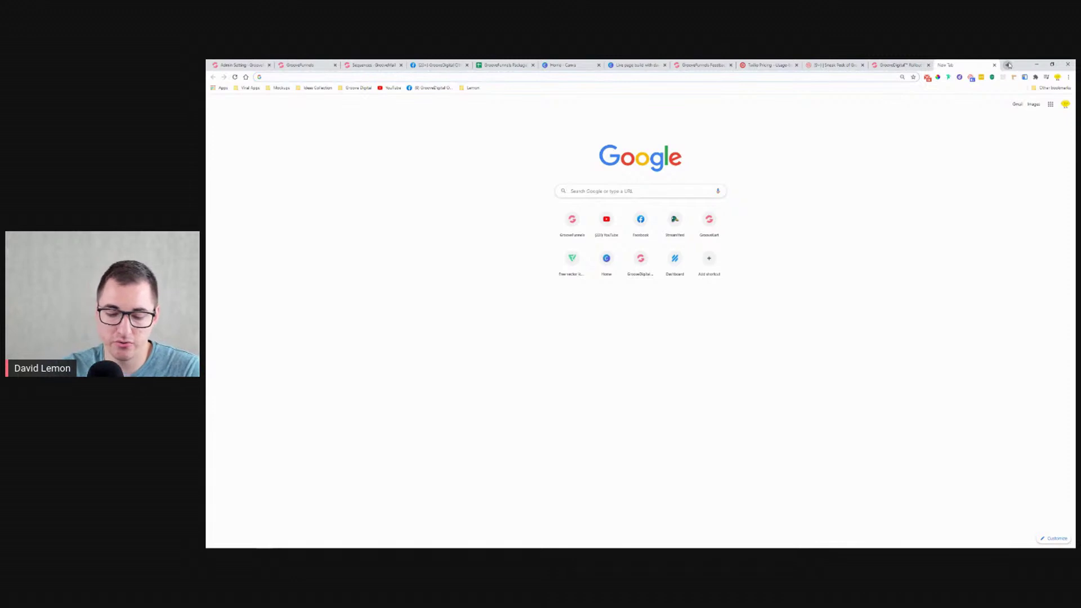
# Enter youtube.com and load the Groove Digital channel's videos page from the suggestions.
pyautogui.write('youtube.com')
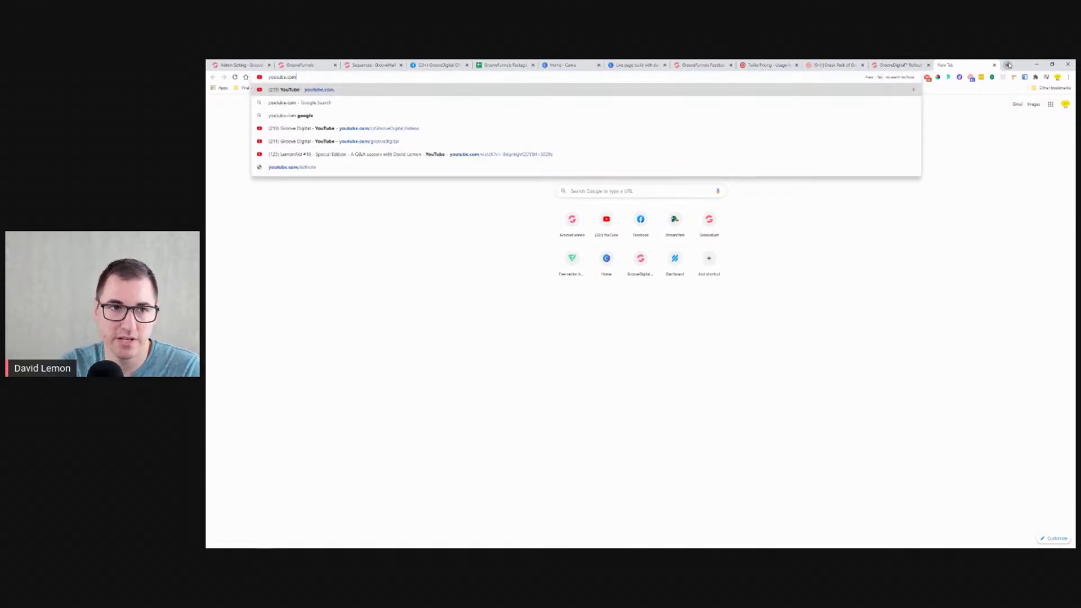
pyautogui.press('Down')
pyautogui.press('Down')
pyautogui.press('Down')
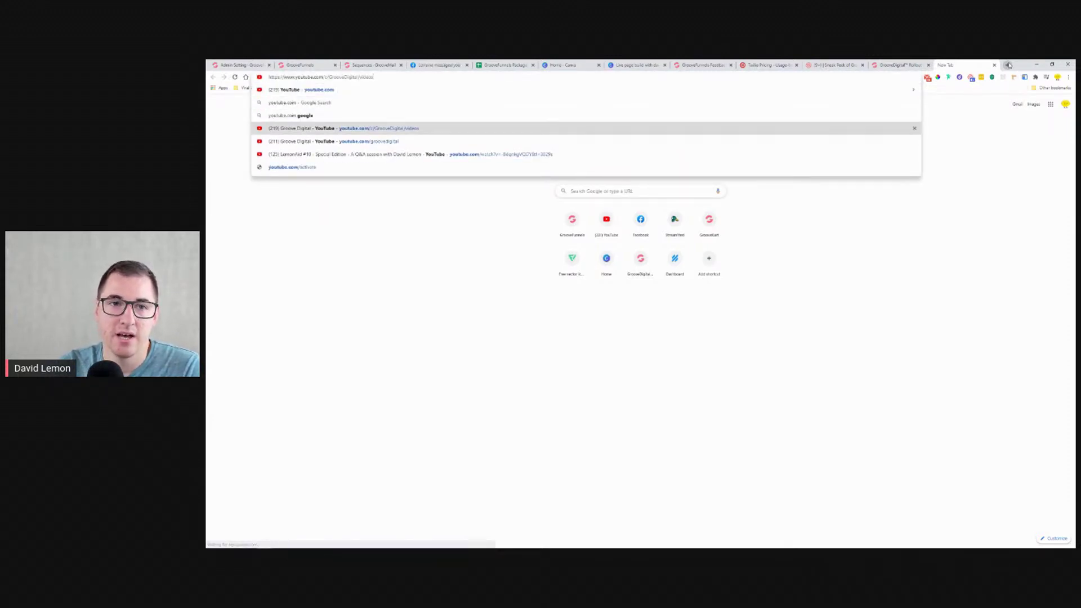
pyautogui.press('Return')
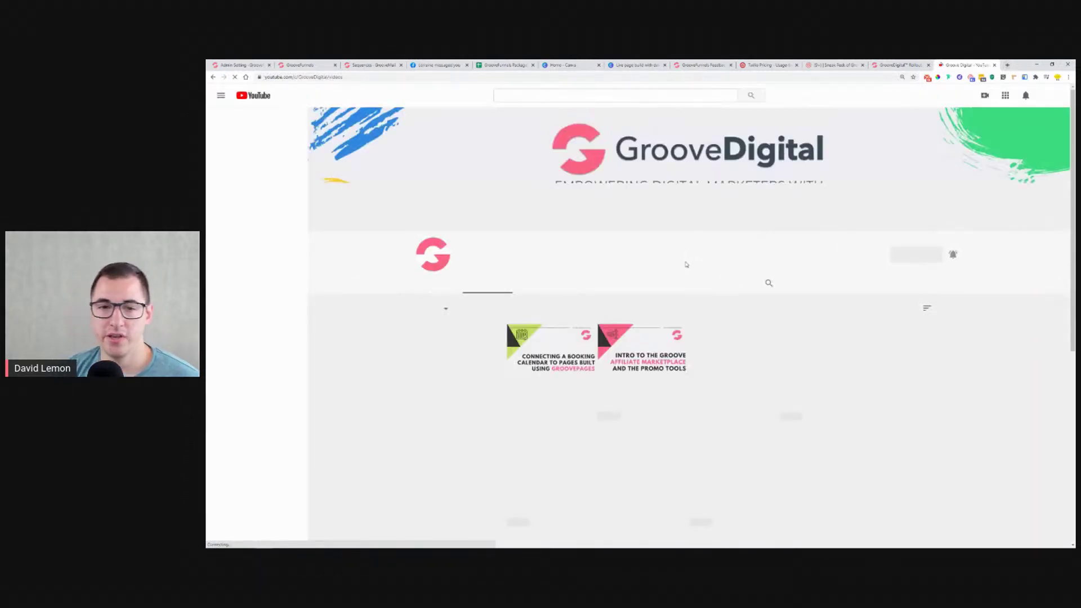
# Scan the Groove Digital Videos page, then detach the Google Sheets tab into its own window.
pyautogui.scroll(-3, 572, 272)
pyautogui.scroll(1, 571, 272)
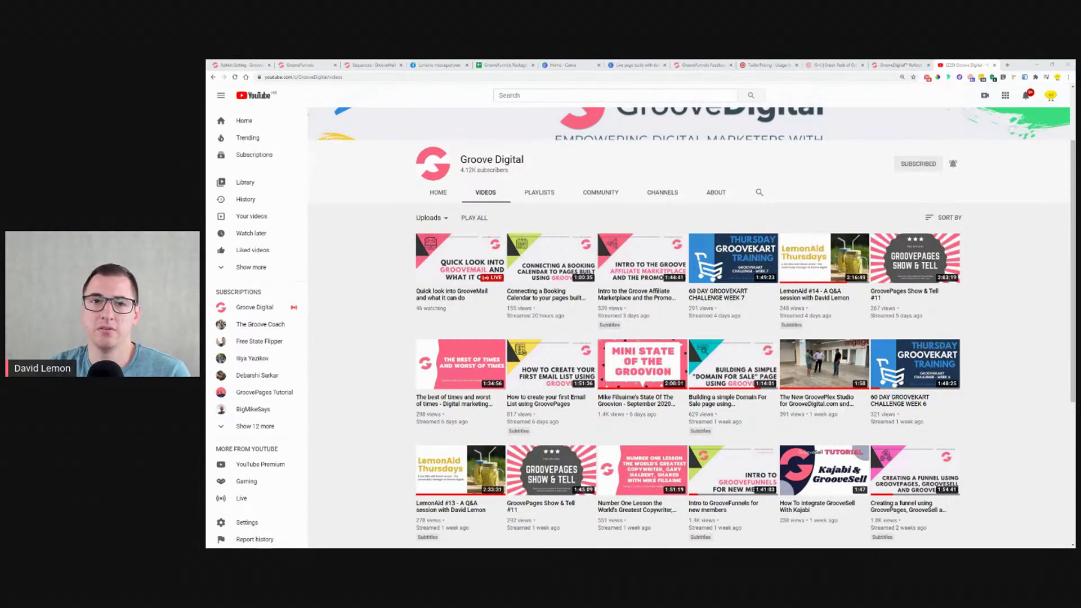
pyautogui.moveTo(506, 65); pyautogui.dragTo(1077, 217)
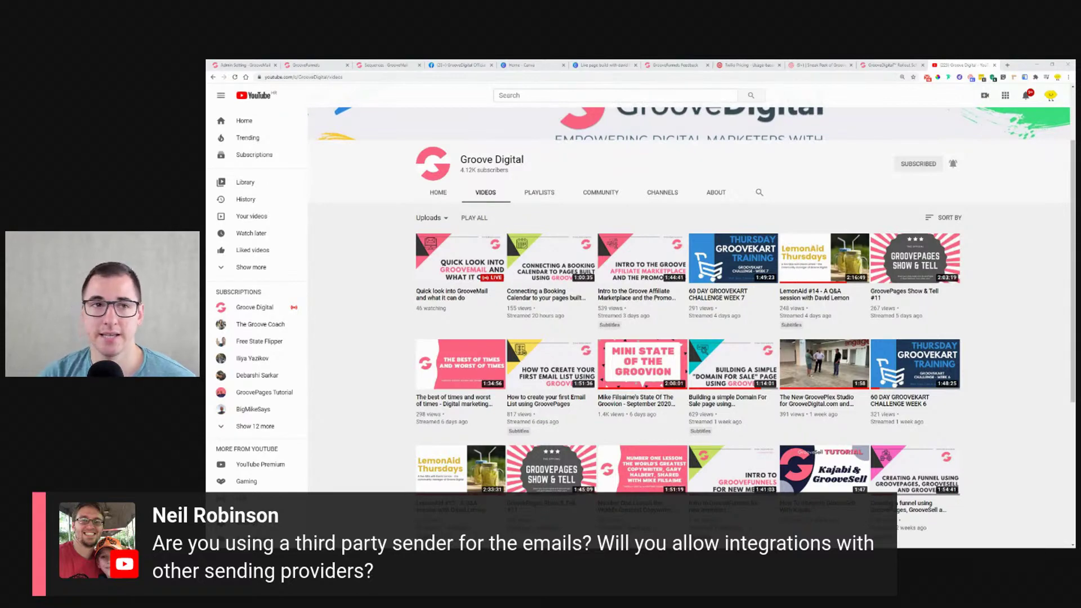
# In GrooveMail's My integrations, list the available integration types under Add, then exit.
pyautogui.click(234, 64)
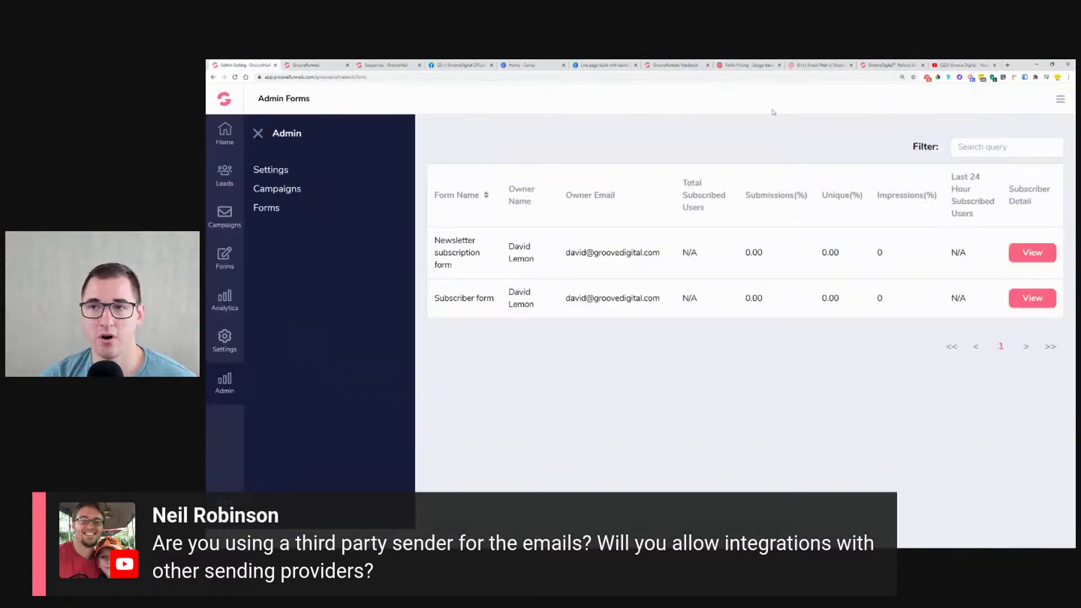
pyautogui.click(1060, 100)
pyautogui.click(956, 133)
pyautogui.click(1023, 121)
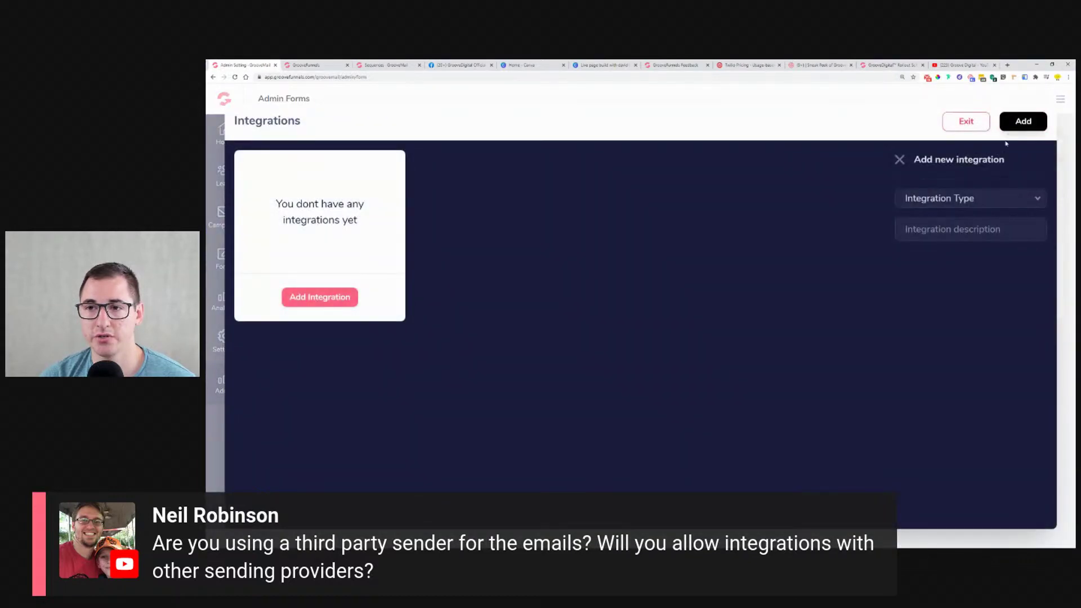
pyautogui.click(980, 199)
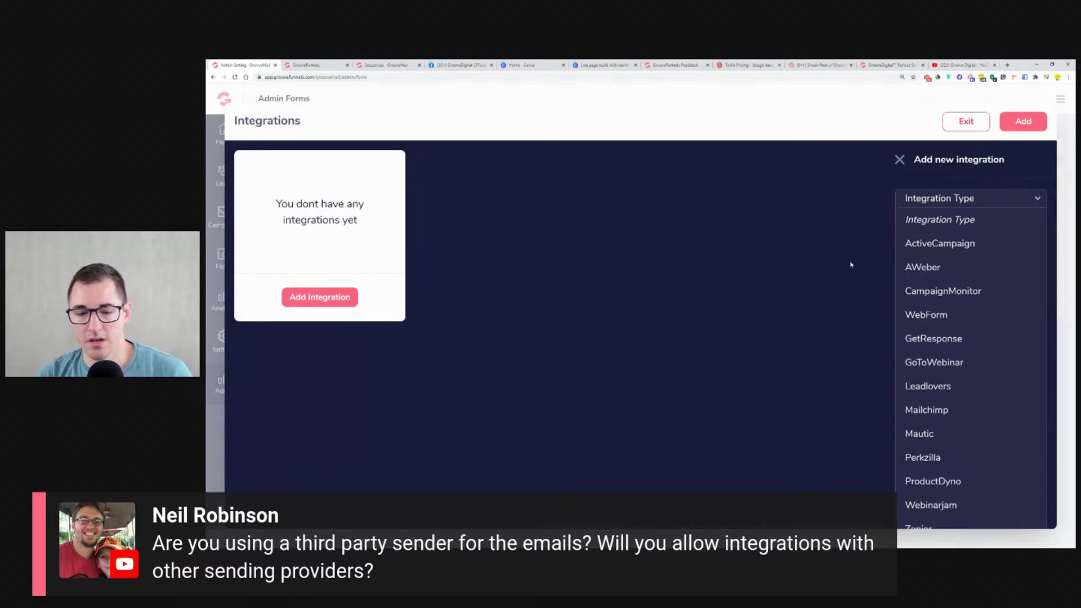
pyautogui.hotkey('ctrl', '-')
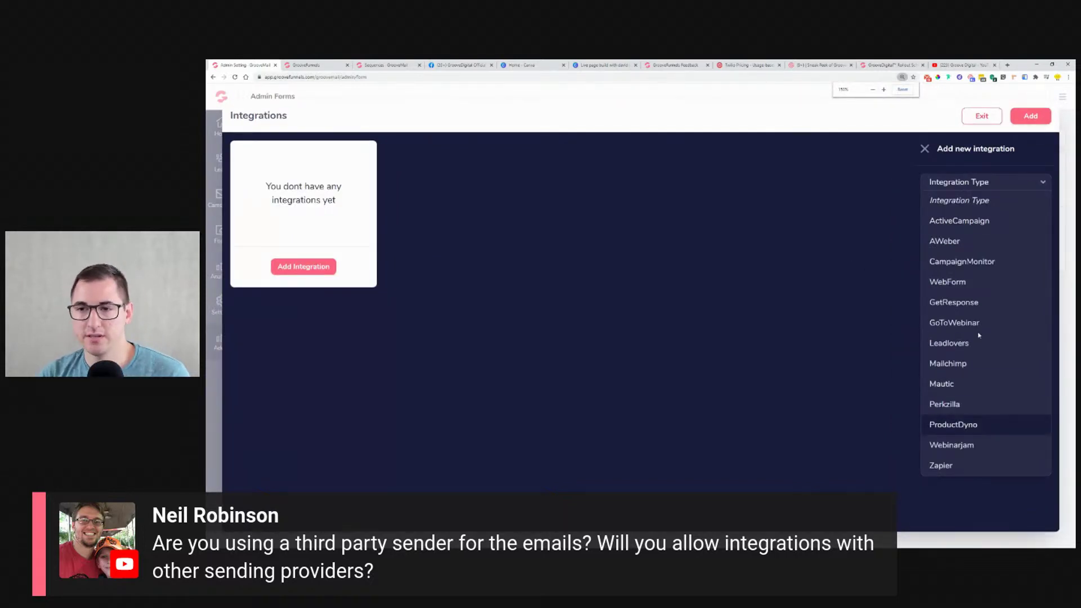
pyautogui.click(982, 117)
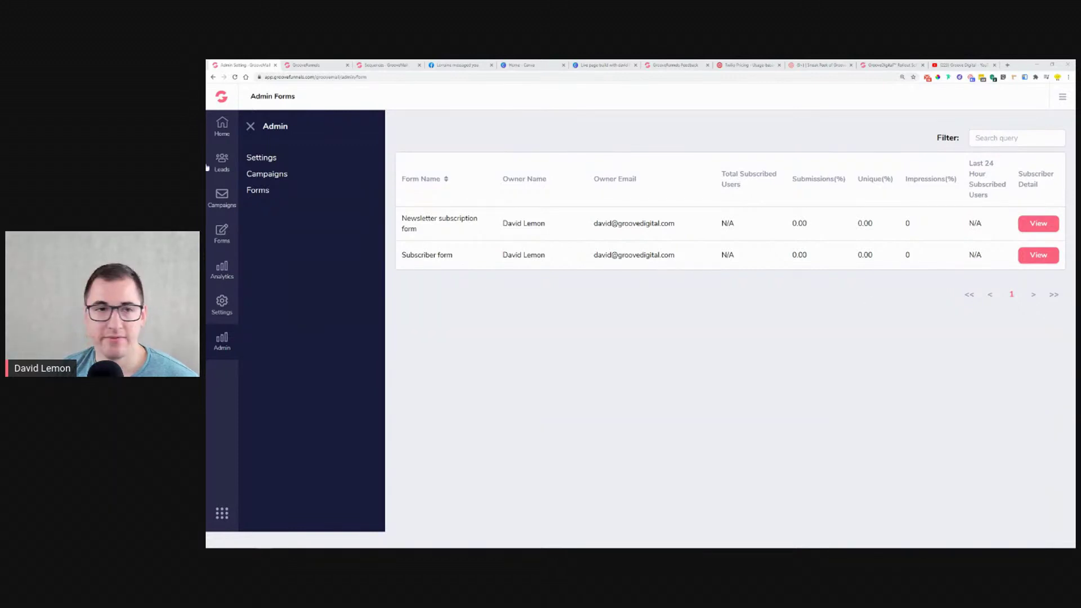
# Present the Canva 'Quick look into GrooveMail and what it can do' title slide full screen.
pyautogui.click(222, 97)
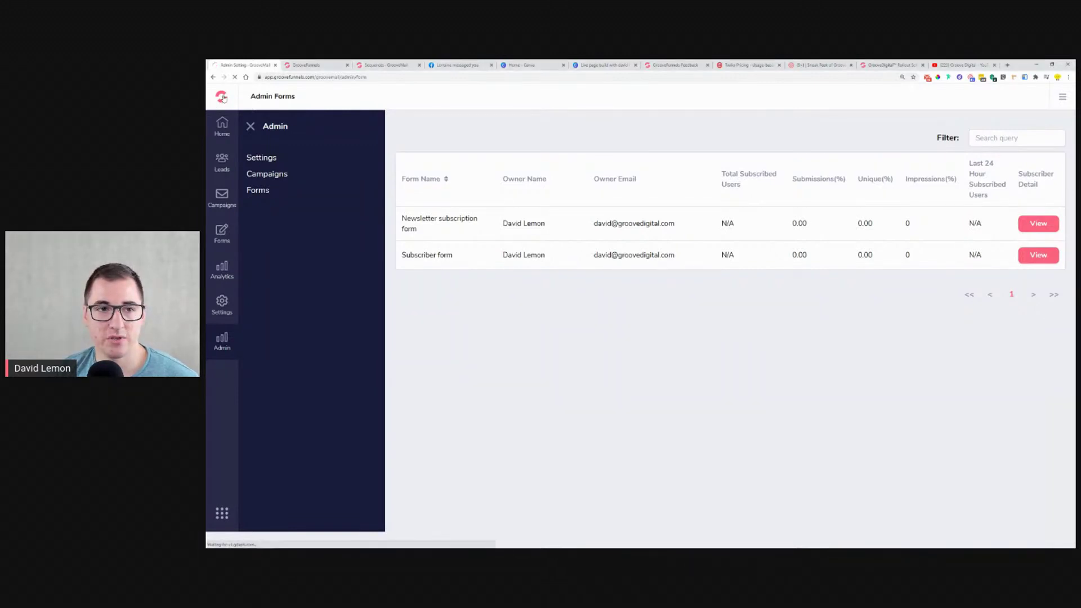
pyautogui.click(582, 66)
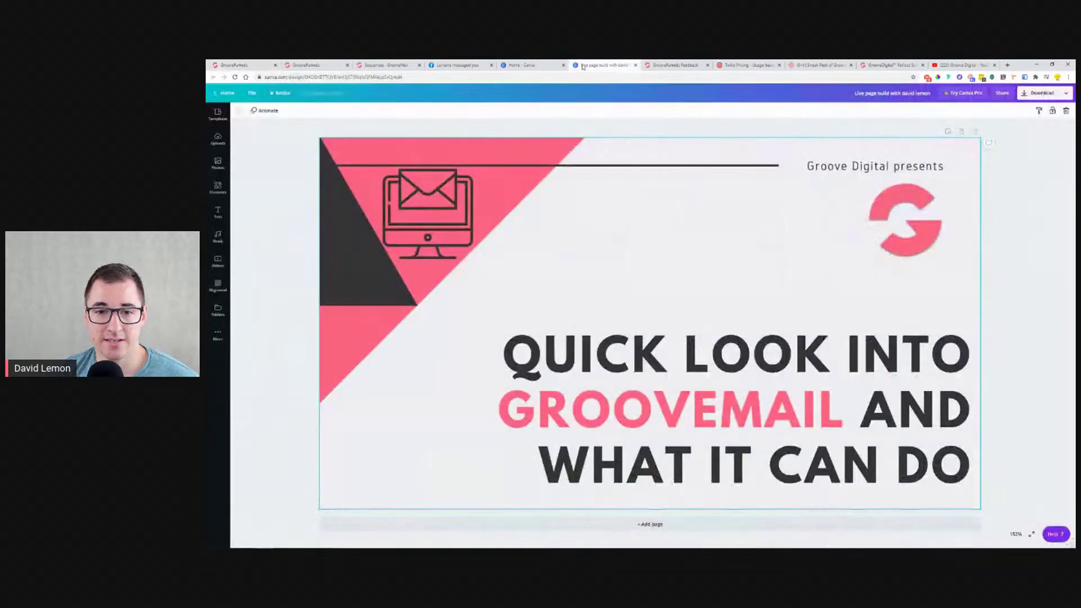
pyautogui.click(1032, 532)
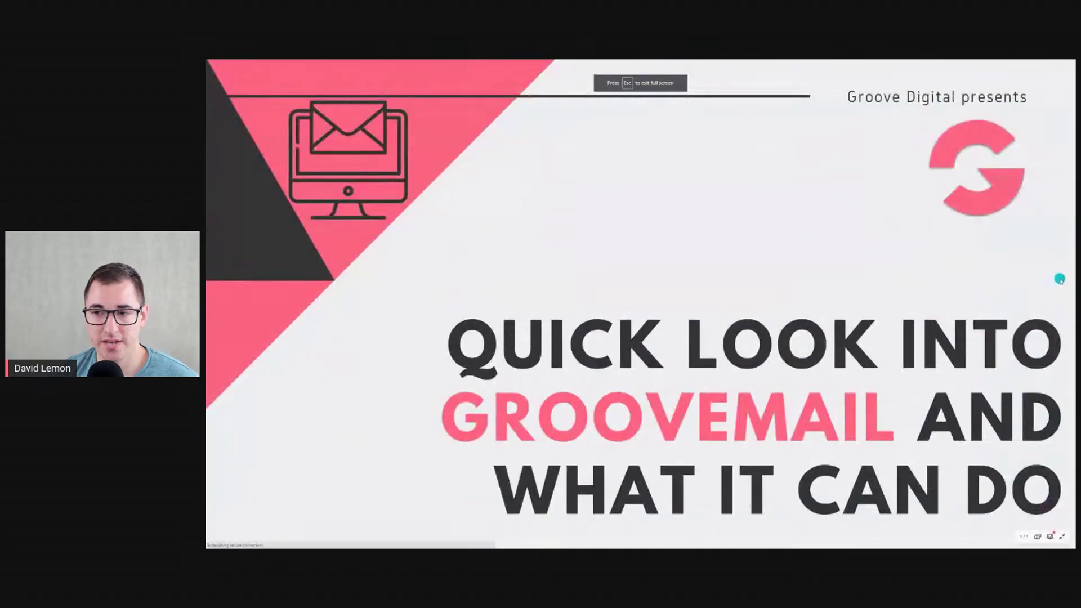